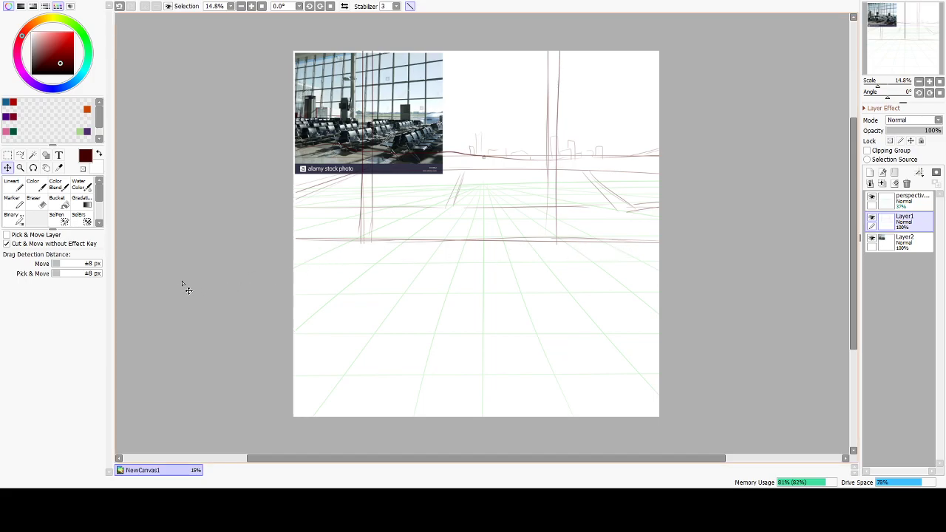
Redraw the horizontal base line of the window wall across the full canvas width with the Marker.
{"action": "left_click", "coordinate": [12, 201]}
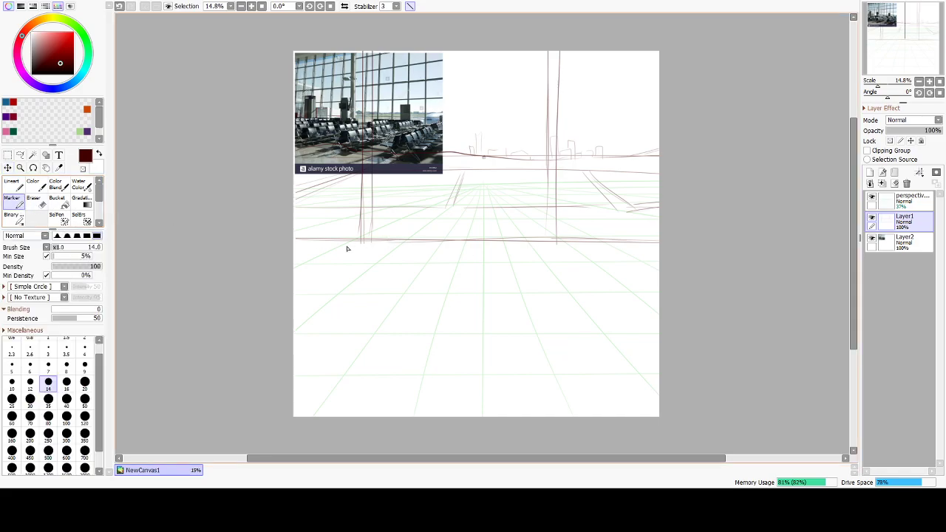
{"action": "mouse_move", "coordinate": [286, 244]}
{"action": "left_mouse_down"}
{"action": "mouse_move", "coordinate": [687, 253]}
{"action": "mouse_move", "coordinate": [682, 259]}
{"action": "left_mouse_up"}
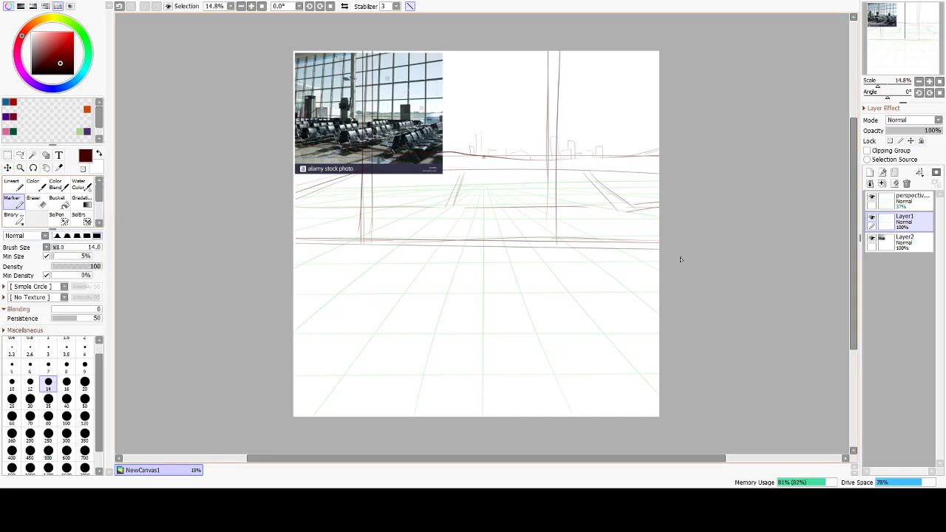
{"action": "key", "text": "ctrl+z"}
{"action": "left_click_drag", "start_coordinate": [280, 245], "coordinate": [705, 237]}
{"action": "key", "text": "ctrl+z"}
{"action": "left_click_drag", "start_coordinate": [288, 239], "coordinate": [709, 239]}
{"action": "key", "text": "ctrl+z"}
{"action": "left_click_drag", "start_coordinate": [286, 242], "coordinate": [614, 243]}
{"action": "key", "text": "ctrl+z"}
{"action": "left_click_drag", "start_coordinate": [292, 248], "coordinate": [384, 243]}
{"action": "key", "text": "ctrl+z"}
{"action": "left_click_drag", "start_coordinate": [289, 243], "coordinate": [681, 249]}
{"action": "key", "text": "ctrl+z"}
{"action": "key", "text": "ctrl+z"}
Straighten both window pillars with vertical lines running from the canvas top down to the wall's base line.
{"action": "left_click_drag", "start_coordinate": [547, 52], "coordinate": [550, 252]}
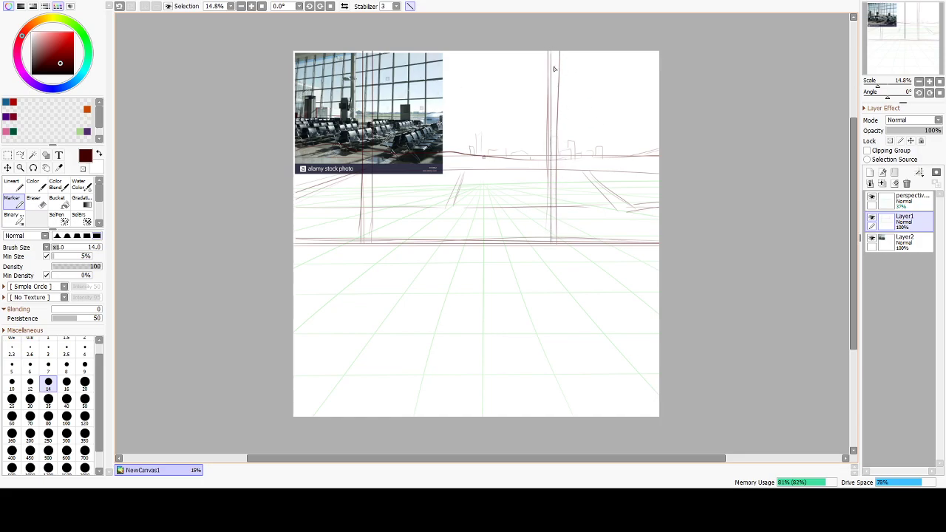
{"action": "left_click_drag", "start_coordinate": [555, 51], "coordinate": [552, 241]}
{"action": "left_click_drag", "start_coordinate": [366, 51], "coordinate": [374, 245]}
{"action": "left_click_drag", "start_coordinate": [374, 48], "coordinate": [375, 196]}
{"action": "key", "text": "ctrl+z"}
{"action": "left_click_drag", "start_coordinate": [373, 47], "coordinate": [375, 241]}
{"action": "key", "text": "ctrl+z"}
{"action": "left_click_drag", "start_coordinate": [368, 215], "coordinate": [368, 245]}
{"action": "key", "text": "ctrl+z"}
{"action": "left_click_drag", "start_coordinate": [366, 208], "coordinate": [368, 244]}
{"action": "key", "text": "ctrl+z"}
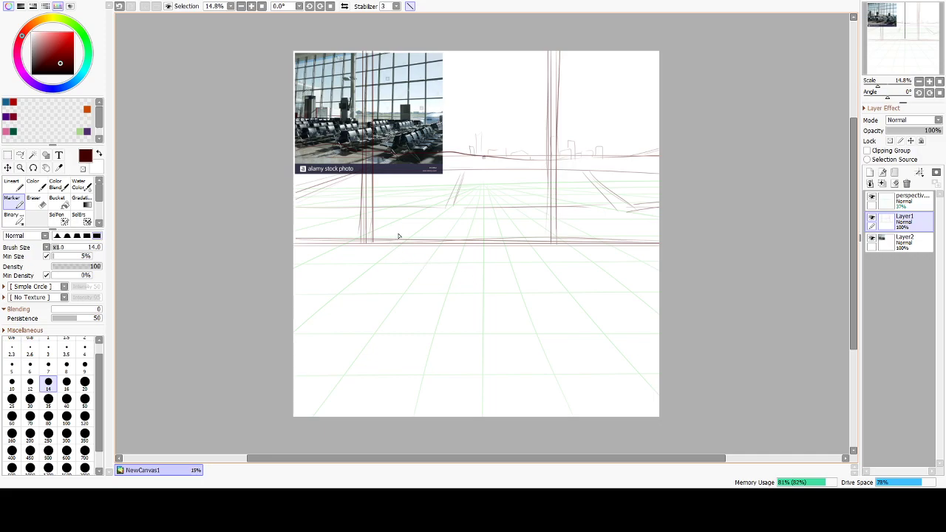
{"action": "left_click_drag", "start_coordinate": [349, 275], "coordinate": [513, 275]}
{"action": "left_click_drag", "start_coordinate": [418, 303], "coordinate": [515, 292]}
{"action": "left_click_drag", "start_coordinate": [398, 320], "coordinate": [574, 305]}
{"action": "key", "text": "ctrl+z"}
{"action": "key", "text": "ctrl+z"}
{"action": "key", "text": "ctrl+z"}
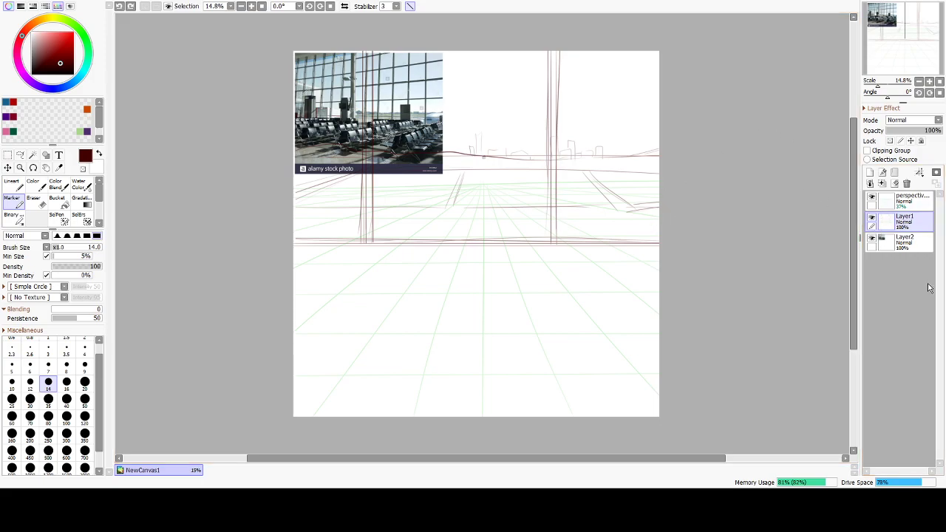
Rename Layer1 to bg and add a new layer above it named for the chairs and objects.
{"action": "key", "text": "Return"}
{"action": "left_click", "coordinate": [870, 172]}
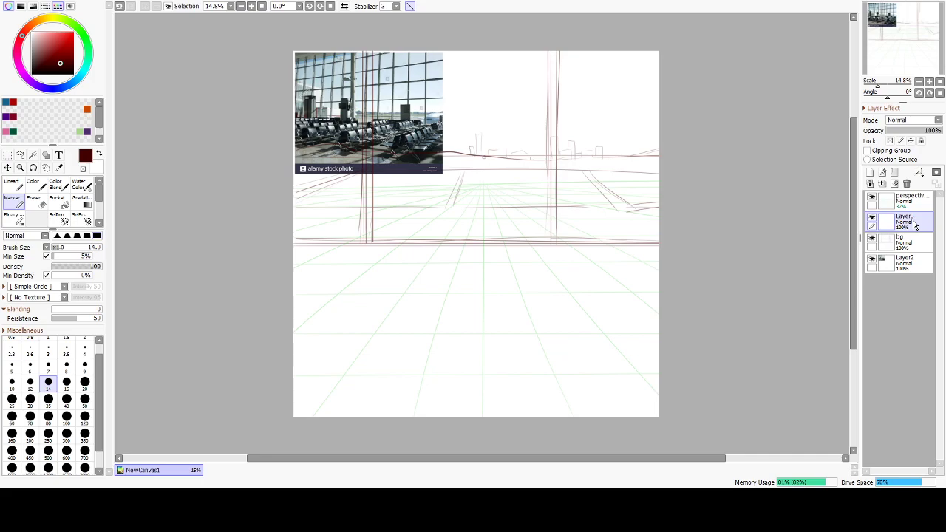
{"action": "key", "text": "Return"}
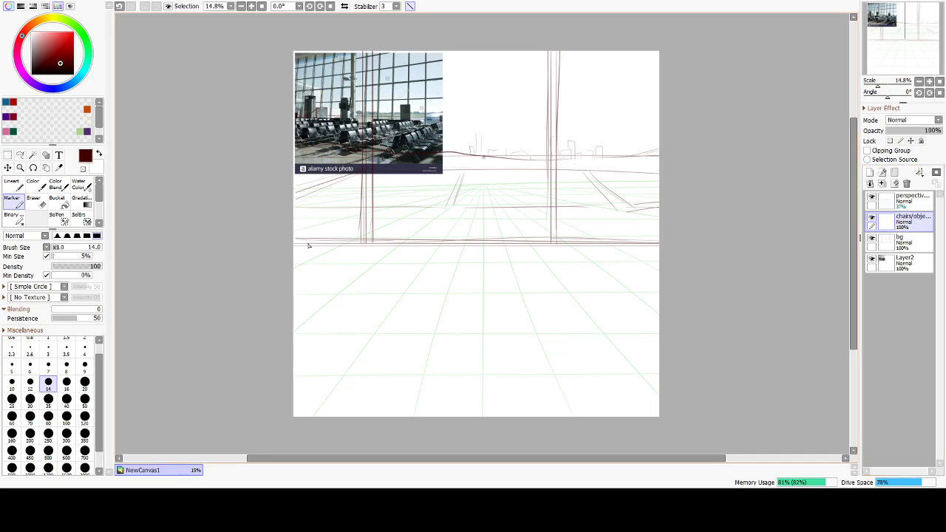
{"action": "left_click_drag", "start_coordinate": [353, 315], "coordinate": [574, 303]}
{"action": "left_click_drag", "start_coordinate": [398, 324], "coordinate": [570, 314]}
{"action": "left_click_drag", "start_coordinate": [430, 341], "coordinate": [607, 329]}
{"action": "left_click_drag", "start_coordinate": [478, 351], "coordinate": [658, 336]}
{"action": "key", "text": "ctrl+z"}
{"action": "key", "text": "ctrl+z"}
{"action": "key", "text": "ctrl+z"}
{"action": "key", "text": "ctrl+z"}
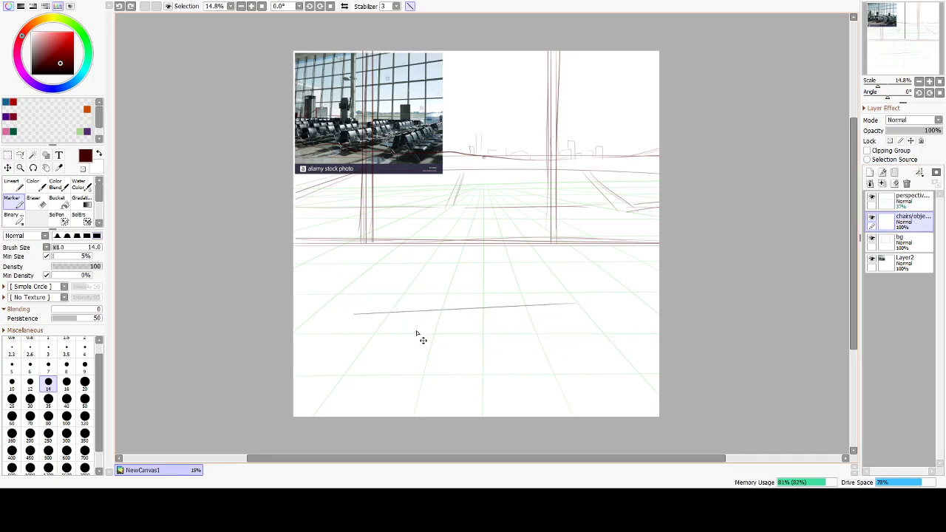
Add a new layer above the chairs/objects layer and try a horizontal line between the two pillars.
{"action": "left_click", "coordinate": [870, 172]}
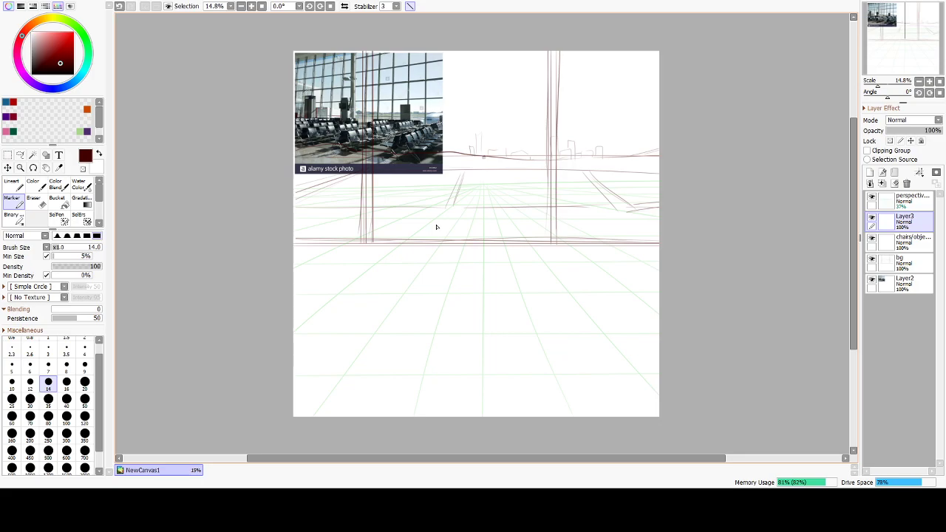
{"action": "left_click_drag", "start_coordinate": [374, 211], "coordinate": [562, 210]}
{"action": "key", "text": "ctrl+z"}
{"action": "left_click_drag", "start_coordinate": [375, 205], "coordinate": [546, 203]}
{"action": "key", "text": "ctrl+z"}
Lower the bg layer's opacity to 38% and make Layer3 the active layer.
{"action": "left_click", "coordinate": [903, 262]}
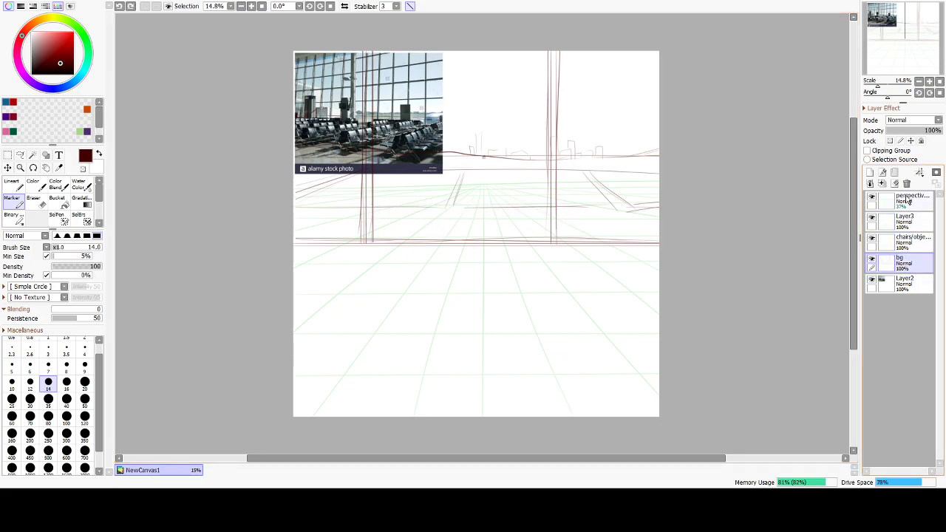
{"action": "left_click_drag", "start_coordinate": [931, 131], "coordinate": [908, 130]}
{"action": "left_click", "coordinate": [904, 220]}
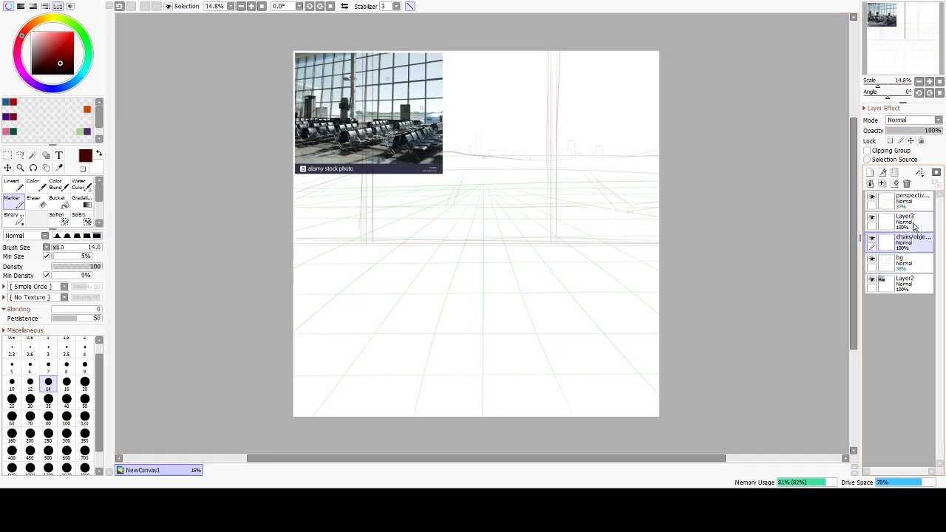
Block in the distant chair row between the pillars as a backrest rectangle with a wider seat slab below it.
{"action": "mouse_move", "coordinate": [372, 212]}
{"action": "left_mouse_down"}
{"action": "mouse_move", "coordinate": [591, 215]}
{"action": "mouse_move", "coordinate": [553, 210]}
{"action": "left_mouse_up"}
{"action": "mouse_move", "coordinate": [372, 212]}
{"action": "left_mouse_down"}
{"action": "mouse_move", "coordinate": [369, 234]}
{"action": "mouse_move", "coordinate": [550, 234]}
{"action": "left_mouse_up"}
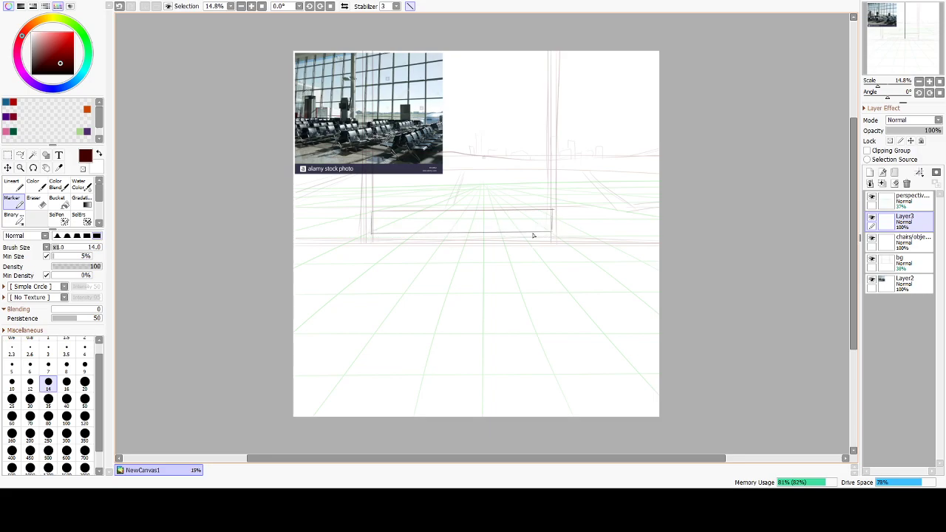
{"action": "mouse_move", "coordinate": [371, 234]}
{"action": "left_mouse_down"}
{"action": "mouse_move", "coordinate": [355, 244]}
{"action": "mouse_move", "coordinate": [561, 242]}
{"action": "left_mouse_up"}
{"action": "mouse_move", "coordinate": [357, 247]}
{"action": "left_mouse_down"}
{"action": "mouse_move", "coordinate": [357, 258]}
{"action": "mouse_move", "coordinate": [369, 260]}
{"action": "mouse_move", "coordinate": [562, 256]}
{"action": "left_mouse_up"}
{"action": "key", "text": "ctrl+z"}
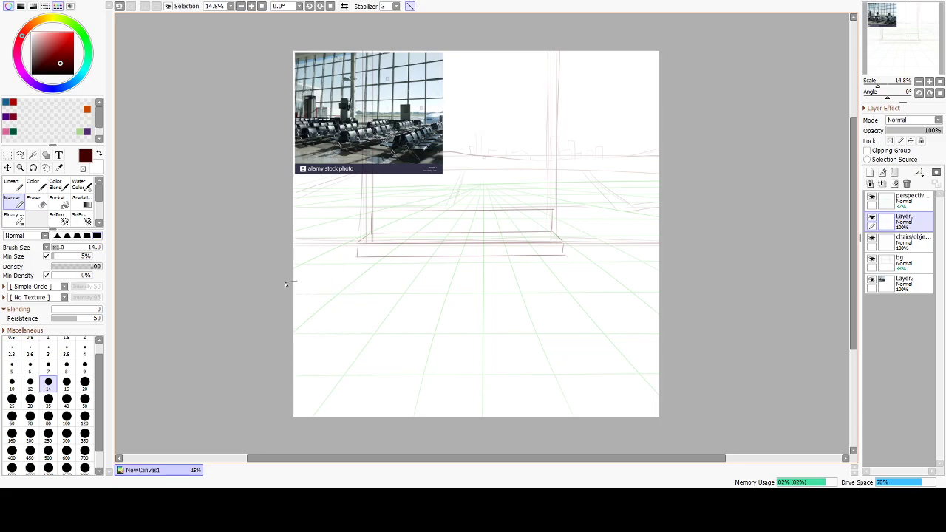
Draw a horizontal line across the canvas below the distant row and try the left chair row's back edges.
{"action": "left_click_drag", "start_coordinate": [281, 289], "coordinate": [671, 287]}
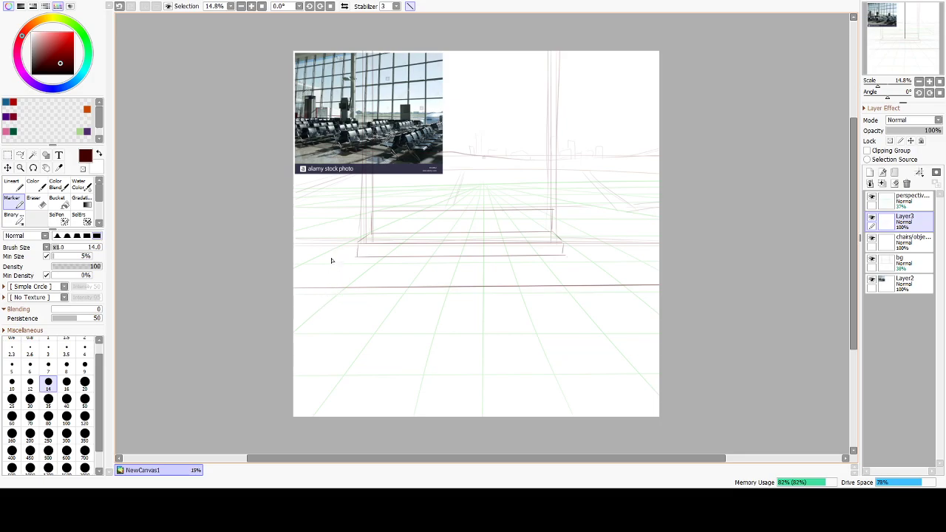
{"action": "left_click_drag", "start_coordinate": [334, 255], "coordinate": [333, 288]}
{"action": "mouse_move", "coordinate": [335, 251]}
{"action": "left_mouse_down"}
{"action": "mouse_move", "coordinate": [338, 276]}
{"action": "mouse_move", "coordinate": [380, 271]}
{"action": "mouse_move", "coordinate": [270, 354]}
{"action": "mouse_move", "coordinate": [271, 367]}
{"action": "left_mouse_up"}
{"action": "key", "text": "ctrl+z"}
{"action": "key", "text": "ctrl+z"}
{"action": "key", "text": "ctrl+z"}
{"action": "key", "text": "ctrl+z"}
{"action": "key", "text": "ctrl+z"}
Block in the left chair row as a stepped backrest and seat form receding along the perspective grid.
{"action": "left_click_drag", "start_coordinate": [335, 254], "coordinate": [271, 282]}
{"action": "mouse_move", "coordinate": [371, 276]}
{"action": "left_mouse_down"}
{"action": "mouse_move", "coordinate": [370, 303]}
{"action": "mouse_move", "coordinate": [289, 405]}
{"action": "left_mouse_up"}
{"action": "key", "text": "ctrl+z"}
{"action": "left_click_drag", "start_coordinate": [371, 304], "coordinate": [283, 415]}
{"action": "key", "text": "ctrl+z"}
{"action": "left_click_drag", "start_coordinate": [334, 253], "coordinate": [232, 307]}
{"action": "key", "text": "ctrl+z"}
{"action": "mouse_move", "coordinate": [331, 252]}
{"action": "left_mouse_down"}
{"action": "mouse_move", "coordinate": [293, 271]}
{"action": "mouse_move", "coordinate": [313, 286]}
{"action": "left_mouse_up"}
{"action": "key", "text": "ctrl+z"}
{"action": "key", "text": "ctrl+z"}
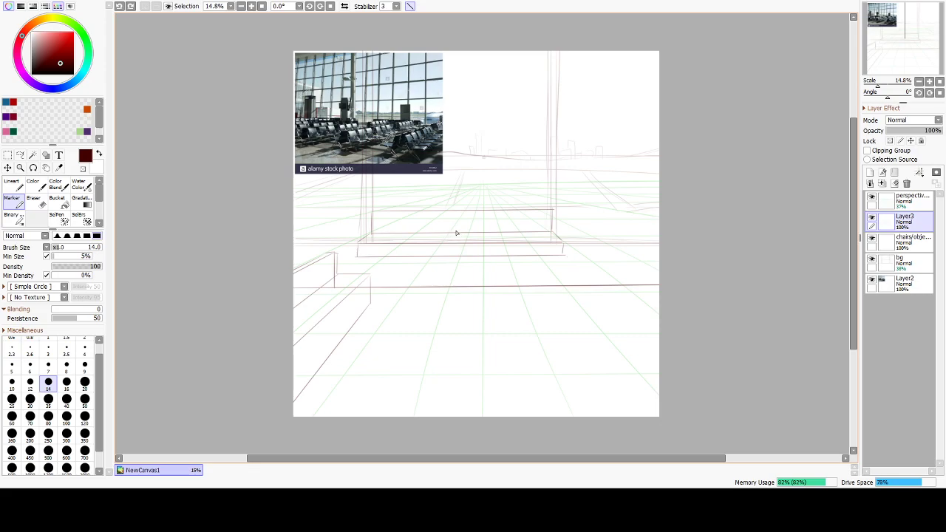
Sketch the centre chair row's backrest as close parallel lines running from mid-floor to the canvas's lower edge.
{"action": "mouse_move", "coordinate": [461, 211]}
{"action": "left_mouse_down"}
{"action": "mouse_move", "coordinate": [443, 395]}
{"action": "mouse_move", "coordinate": [445, 384]}
{"action": "left_mouse_up"}
{"action": "key", "text": "ctrl+z"}
{"action": "left_click_drag", "start_coordinate": [459, 273], "coordinate": [421, 416]}
{"action": "left_click_drag", "start_coordinate": [459, 268], "coordinate": [414, 420]}
{"action": "key", "text": "ctrl+z"}
{"action": "left_click_drag", "start_coordinate": [463, 267], "coordinate": [426, 420]}
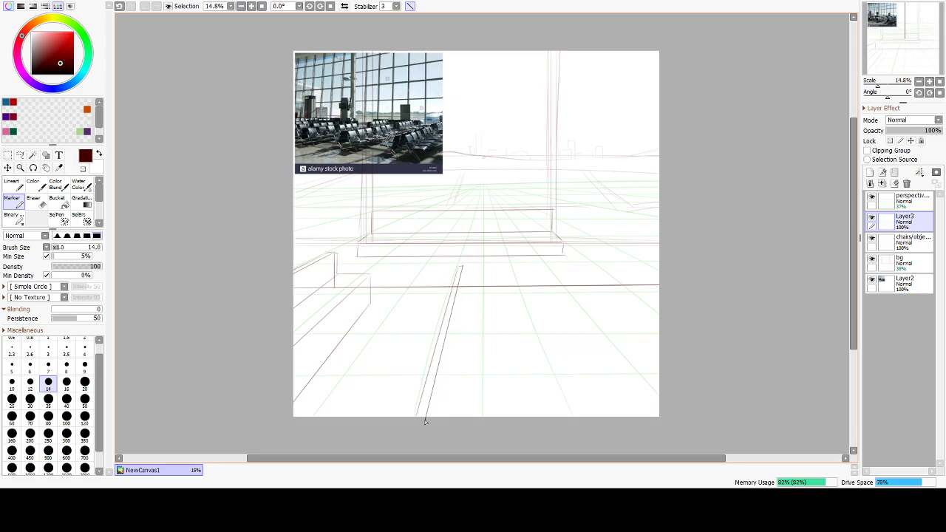
{"action": "left_click_drag", "start_coordinate": [460, 268], "coordinate": [420, 420]}
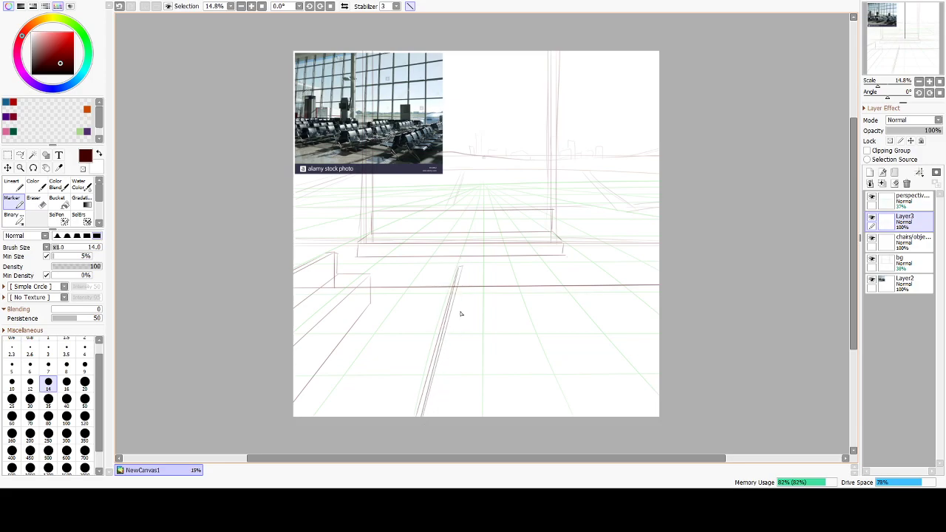
Add the centre row's vertical end edge and the receding seat edges on both sides of its backrest.
{"action": "mouse_move", "coordinate": [463, 264]}
{"action": "left_mouse_down"}
{"action": "mouse_move", "coordinate": [458, 294]}
{"action": "mouse_move", "coordinate": [462, 287]}
{"action": "left_mouse_up"}
{"action": "left_click_drag", "start_coordinate": [481, 289], "coordinate": [488, 428]}
{"action": "left_click_drag", "start_coordinate": [461, 295], "coordinate": [438, 442]}
{"action": "key", "text": "ctrl+z"}
{"action": "left_click_drag", "start_coordinate": [462, 288], "coordinate": [437, 438]}
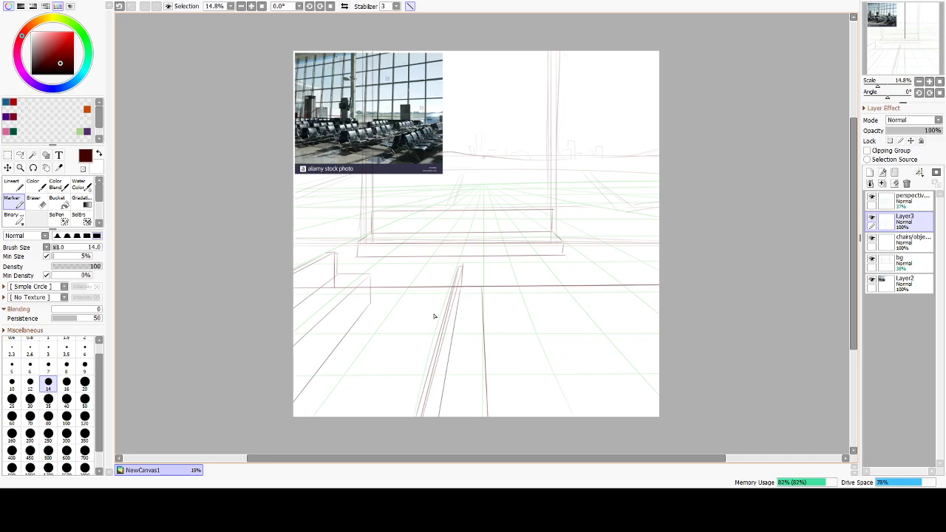
{"action": "left_click_drag", "start_coordinate": [426, 287], "coordinate": [370, 408]}
{"action": "key", "text": "ctrl+z"}
{"action": "left_click_drag", "start_coordinate": [433, 290], "coordinate": [366, 450]}
Block in the right chair row with receding seat and backrest edges and short vertical end edges.
{"action": "mouse_move", "coordinate": [490, 374]}
{"action": "left_mouse_down"}
{"action": "mouse_move", "coordinate": [625, 368]}
{"action": "mouse_move", "coordinate": [616, 382]}
{"action": "left_mouse_up"}
{"action": "key", "text": "ctrl+z"}
{"action": "left_click_drag", "start_coordinate": [545, 294], "coordinate": [629, 425]}
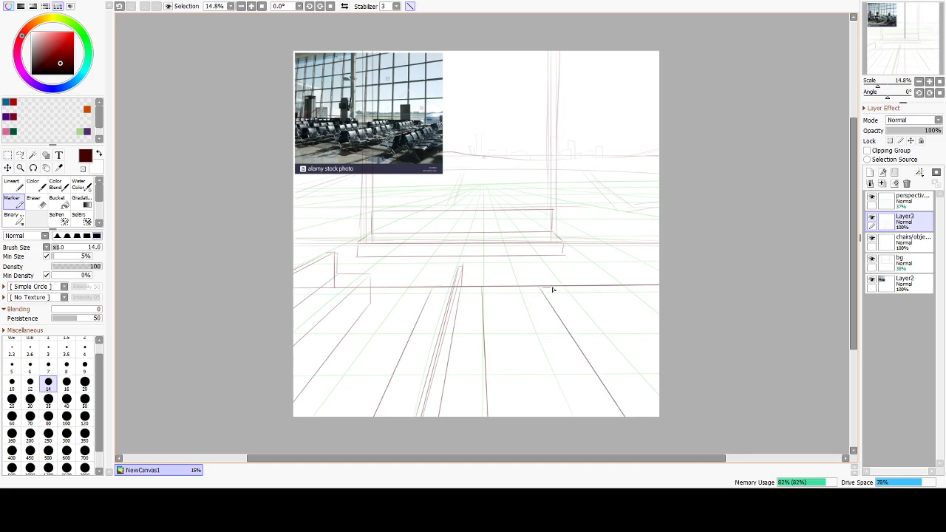
{"action": "mouse_move", "coordinate": [568, 261]}
{"action": "left_mouse_down"}
{"action": "mouse_move", "coordinate": [570, 287]}
{"action": "mouse_move", "coordinate": [641, 317]}
{"action": "mouse_move", "coordinate": [666, 347]}
{"action": "left_mouse_up"}
{"action": "key", "text": "ctrl+z"}
{"action": "left_click_drag", "start_coordinate": [564, 287], "coordinate": [668, 398]}
{"action": "mouse_move", "coordinate": [538, 287]}
{"action": "left_mouse_down"}
{"action": "mouse_move", "coordinate": [540, 317]}
{"action": "mouse_move", "coordinate": [617, 454]}
{"action": "left_mouse_up"}
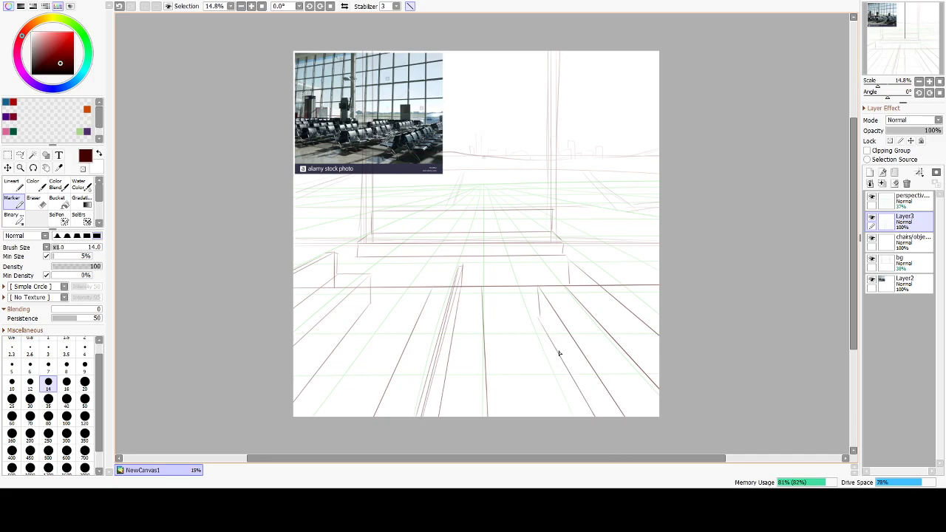
{"action": "left_click_drag", "start_coordinate": [573, 262], "coordinate": [658, 331]}
{"action": "key", "text": "e"}
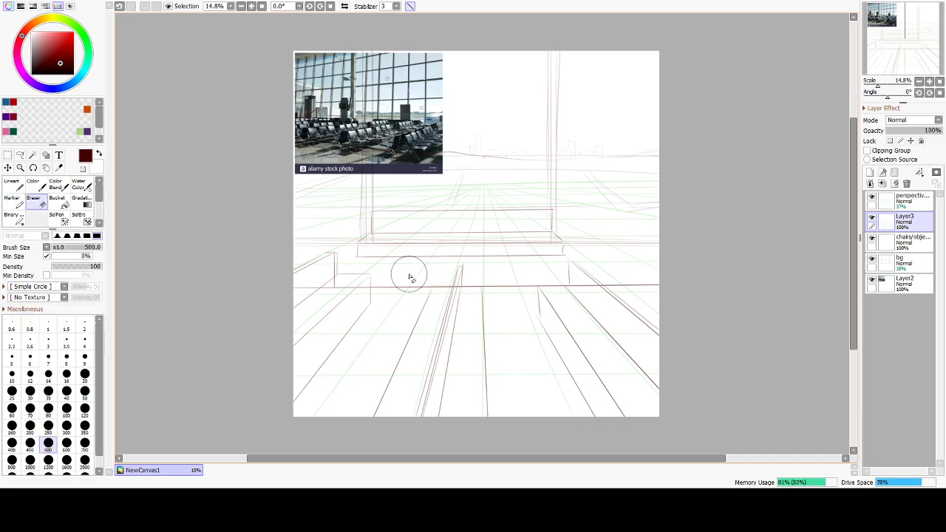
{"action": "left_click_drag", "start_coordinate": [385, 291], "coordinate": [396, 285]}
{"action": "key", "text": "ctrl+z"}
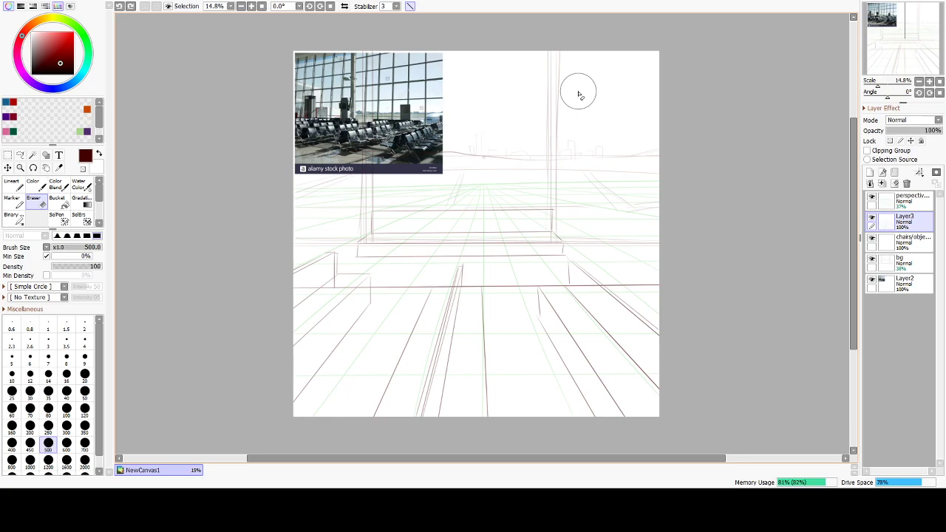
{"action": "key", "text": "e"}
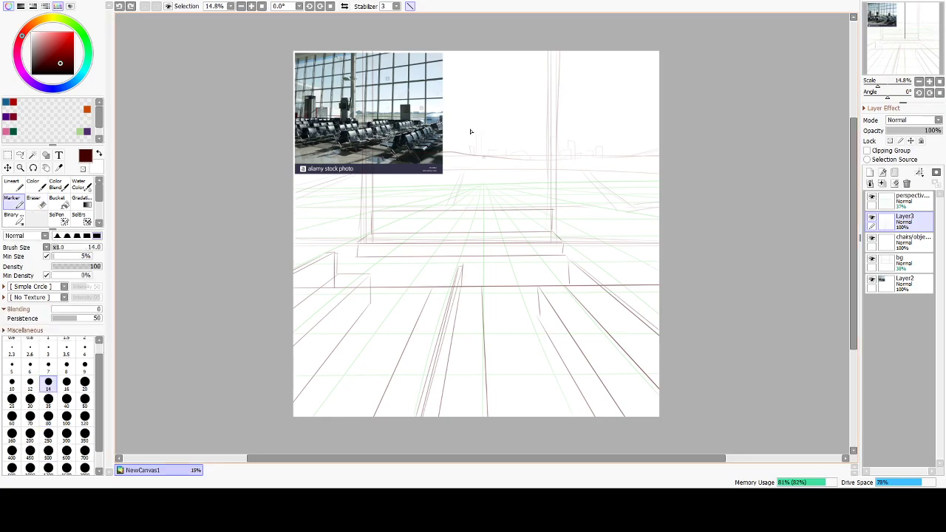
Try a vertical stroke with the Lineart tool in the blank area beside the reference photo.
{"action": "scroll", "coordinate": [400, 177], "scroll_direction": "up", "scroll_amount": 9}
{"action": "scroll", "coordinate": [447, 139], "scroll_direction": "down", "scroll_amount": 1}
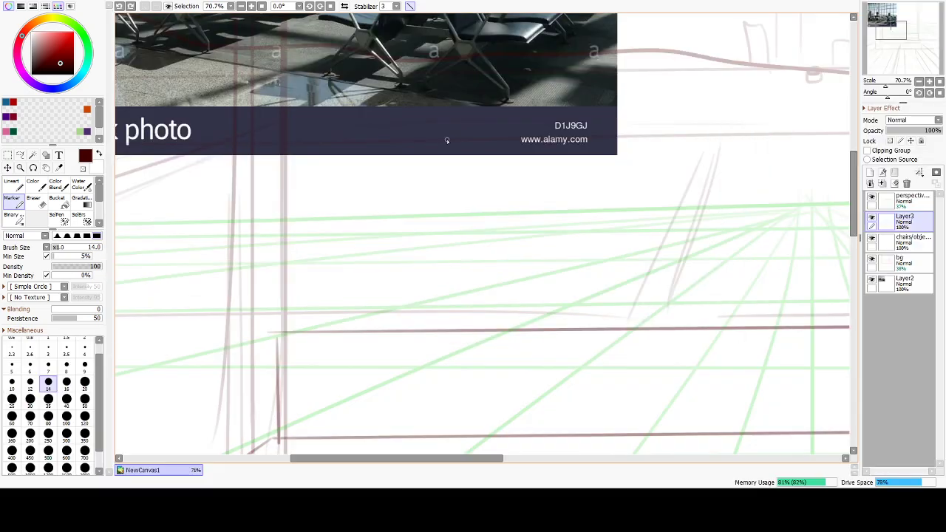
{"action": "scroll", "coordinate": [448, 148], "scroll_direction": "up", "scroll_amount": 1}
{"action": "scroll", "coordinate": [467, 134], "scroll_direction": "down", "scroll_amount": 1}
{"action": "left_click_drag", "start_coordinate": [468, 134], "coordinate": [451, 323]}
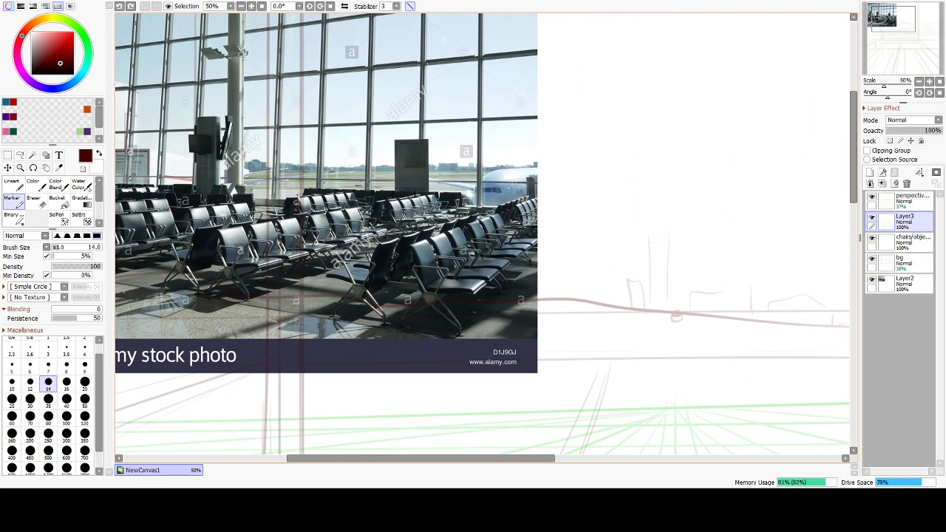
{"action": "left_click", "coordinate": [12, 184]}
{"action": "left_click_drag", "start_coordinate": [584, 167], "coordinate": [582, 265]}
{"action": "key", "text": "ctrl+z"}
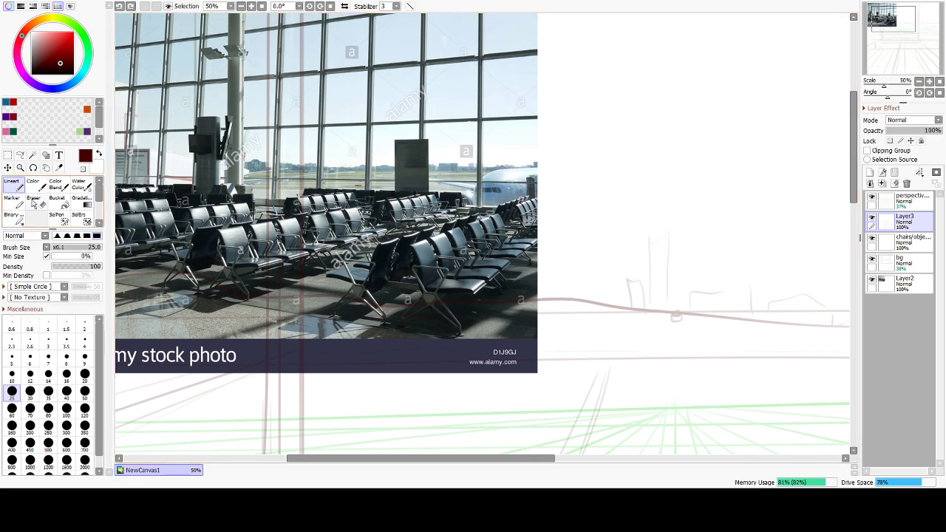
Sketch a slightly curved top edge for a chair backrest beside the reference photo with the Marker.
{"action": "left_click", "coordinate": [15, 202]}
{"action": "left_click_drag", "start_coordinate": [686, 278], "coordinate": [619, 256]}
{"action": "left_click_drag", "start_coordinate": [630, 128], "coordinate": [692, 129]}
{"action": "left_click_drag", "start_coordinate": [606, 127], "coordinate": [716, 127]}
{"action": "key", "text": "ctrl+z"}
{"action": "key", "text": "ctrl+z"}
{"action": "left_click_drag", "start_coordinate": [610, 125], "coordinate": [708, 125]}
{"action": "key", "text": "ctrl+z"}
{"action": "key", "text": "ctrl+z"}
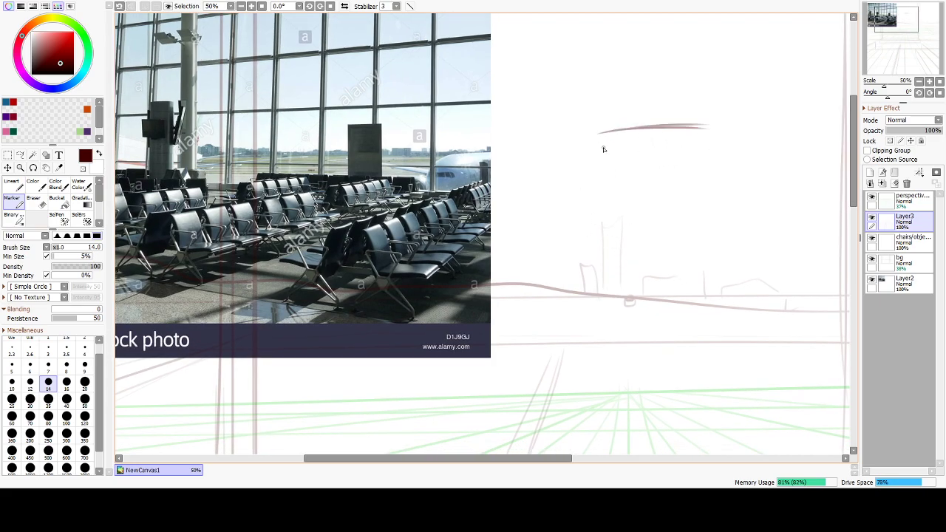
Sketch the backrest's two sides tapering inward and close them with a straight bottom edge.
{"action": "left_click_drag", "start_coordinate": [598, 135], "coordinate": [594, 253]}
{"action": "key", "text": "ctrl+z"}
{"action": "key", "text": "ctrl+z"}
{"action": "key", "text": "ctrl+z"}
{"action": "mouse_move", "coordinate": [589, 152]}
{"action": "left_mouse_down"}
{"action": "mouse_move", "coordinate": [601, 246]}
{"action": "mouse_move", "coordinate": [610, 252]}
{"action": "left_mouse_up"}
{"action": "key", "text": "ctrl+z"}
{"action": "left_click_drag", "start_coordinate": [719, 140], "coordinate": [703, 236]}
{"action": "left_click_drag", "start_coordinate": [717, 134], "coordinate": [710, 251]}
{"action": "key", "text": "ctrl+z"}
{"action": "key", "text": "ctrl+z"}
{"action": "left_click_drag", "start_coordinate": [592, 155], "coordinate": [604, 260]}
{"action": "left_click_drag", "start_coordinate": [593, 137], "coordinate": [603, 253]}
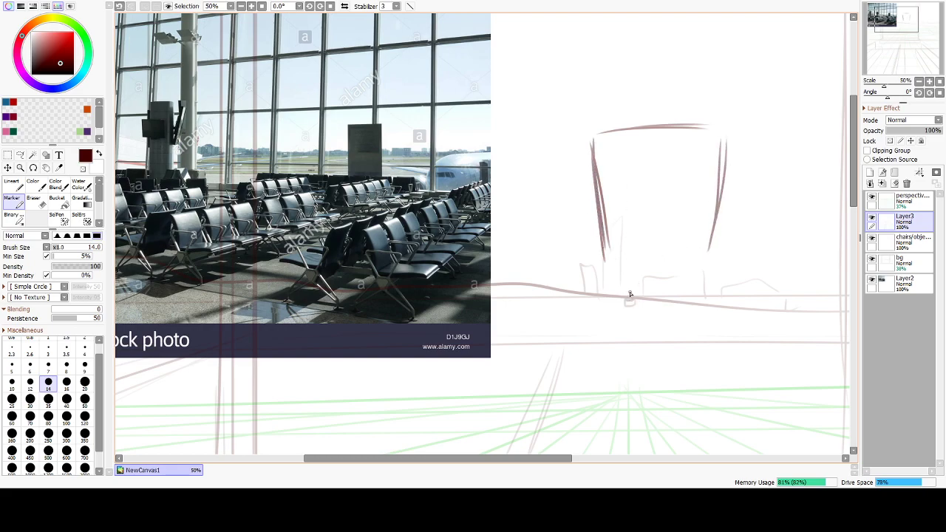
{"action": "mouse_move", "coordinate": [727, 249]}
{"action": "left_mouse_down"}
{"action": "mouse_move", "coordinate": [607, 255]}
{"action": "mouse_move", "coordinate": [582, 232]}
{"action": "left_mouse_up"}
{"action": "key", "text": "ctrl+z"}
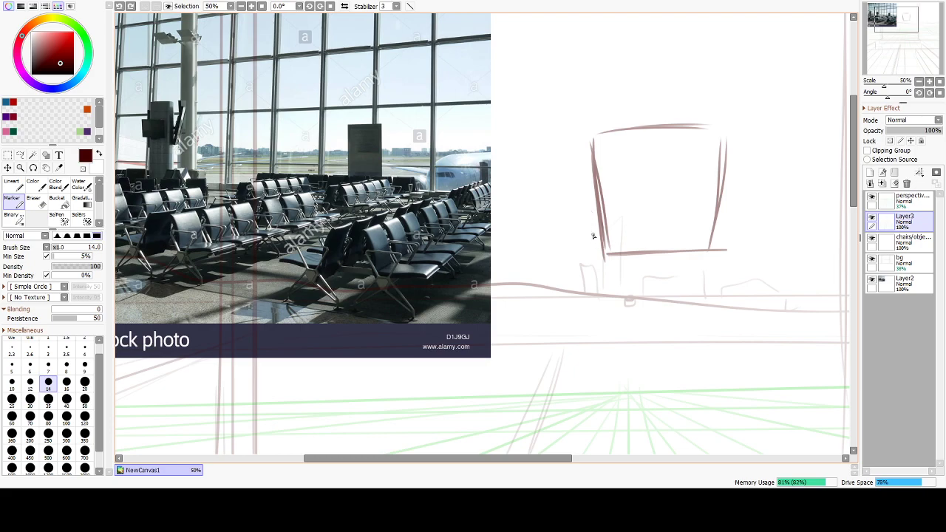
Sketch the chair's seat as a trapezoid widening forward from the backrest's bottom edge.
{"action": "left_click_drag", "start_coordinate": [603, 252], "coordinate": [583, 296]}
{"action": "key", "text": "ctrl+z"}
{"action": "left_click_drag", "start_coordinate": [605, 252], "coordinate": [577, 284]}
{"action": "key", "text": "ctrl+z"}
{"action": "mouse_move", "coordinate": [603, 254]}
{"action": "left_mouse_down"}
{"action": "mouse_move", "coordinate": [553, 304]}
{"action": "mouse_move", "coordinate": [752, 287]}
{"action": "mouse_move", "coordinate": [726, 291]}
{"action": "left_mouse_up"}
{"action": "key", "text": "ctrl+z"}
{"action": "key", "text": "ctrl+z"}
{"action": "left_click_drag", "start_coordinate": [561, 301], "coordinate": [752, 297]}
{"action": "left_click_drag", "start_coordinate": [713, 255], "coordinate": [760, 297]}
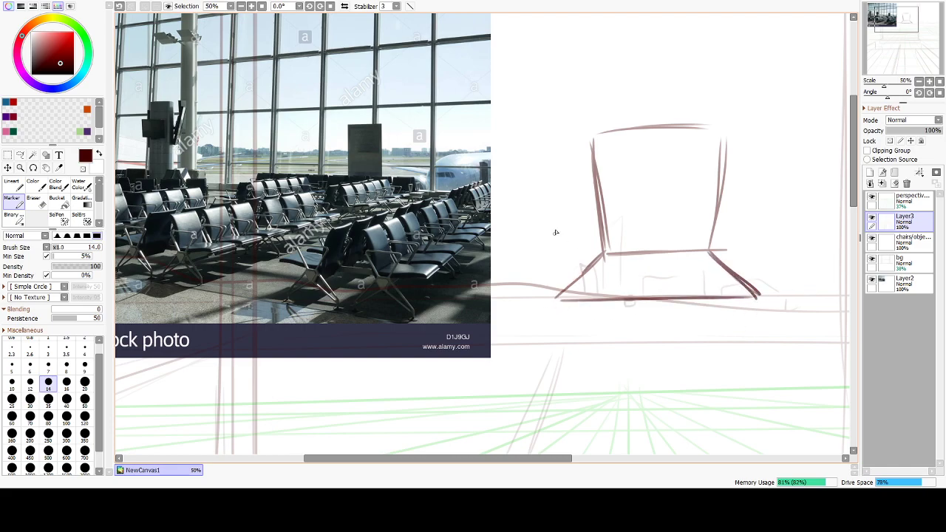
Sketch an angular armrest frame projecting outward from the chair's left side, between the backrest and the seat's front corner.
{"action": "mouse_move", "coordinate": [603, 248]}
{"action": "left_mouse_down"}
{"action": "mouse_move", "coordinate": [588, 207]}
{"action": "mouse_move", "coordinate": [531, 259]}
{"action": "left_mouse_up"}
{"action": "key", "text": "ctrl+z"}
{"action": "key", "text": "ctrl+z"}
{"action": "mouse_move", "coordinate": [589, 200]}
{"action": "left_mouse_down"}
{"action": "mouse_move", "coordinate": [518, 266]}
{"action": "mouse_move", "coordinate": [556, 296]}
{"action": "left_mouse_up"}
{"action": "mouse_move", "coordinate": [520, 269]}
{"action": "left_mouse_down"}
{"action": "mouse_move", "coordinate": [559, 294]}
{"action": "mouse_move", "coordinate": [528, 259]}
{"action": "mouse_move", "coordinate": [561, 294]}
{"action": "left_mouse_up"}
{"action": "key", "text": "ctrl+z"}
{"action": "key", "text": "ctrl+z"}
{"action": "left_click_drag", "start_coordinate": [530, 255], "coordinate": [558, 299]}
{"action": "key", "text": "ctrl+z"}
{"action": "left_click_drag", "start_coordinate": [542, 243], "coordinate": [559, 300]}
{"action": "mouse_move", "coordinate": [552, 241]}
{"action": "left_mouse_down"}
{"action": "mouse_move", "coordinate": [562, 297]}
{"action": "mouse_move", "coordinate": [567, 230]}
{"action": "mouse_move", "coordinate": [595, 209]}
{"action": "mouse_move", "coordinate": [590, 256]}
{"action": "left_mouse_up"}
{"action": "left_click_drag", "start_coordinate": [591, 216], "coordinate": [589, 262]}
{"action": "left_click_drag", "start_coordinate": [595, 216], "coordinate": [592, 263]}
{"action": "left_click_drag", "start_coordinate": [555, 290], "coordinate": [536, 258]}
{"action": "left_click_drag", "start_coordinate": [533, 253], "coordinate": [560, 295]}
{"action": "mouse_move", "coordinate": [536, 246]}
{"action": "left_mouse_down"}
{"action": "mouse_move", "coordinate": [552, 235]}
{"action": "mouse_move", "coordinate": [560, 285]}
{"action": "mouse_move", "coordinate": [591, 215]}
{"action": "left_mouse_up"}
Reduce the Eraser size to 60 and clean up the left armrest's outer corner and lower front edge.
{"action": "key", "text": "e"}
{"action": "left_click_drag", "start_coordinate": [493, 245], "coordinate": [531, 312]}
{"action": "key", "text": "bracketleft"}
{"action": "key", "text": "bracketleft"}
{"action": "key", "text": "bracketleft"}
{"action": "key", "text": "bracketleft"}
{"action": "key", "text": "bracketleft"}
{"action": "key", "text": "bracketleft"}
{"action": "key", "text": "bracketleft"}
{"action": "key", "text": "bracketleft"}
{"action": "key", "text": "bracketleft"}
{"action": "key", "text": "bracketleft"}
{"action": "key", "text": "bracketleft"}
{"action": "key", "text": "bracketleft"}
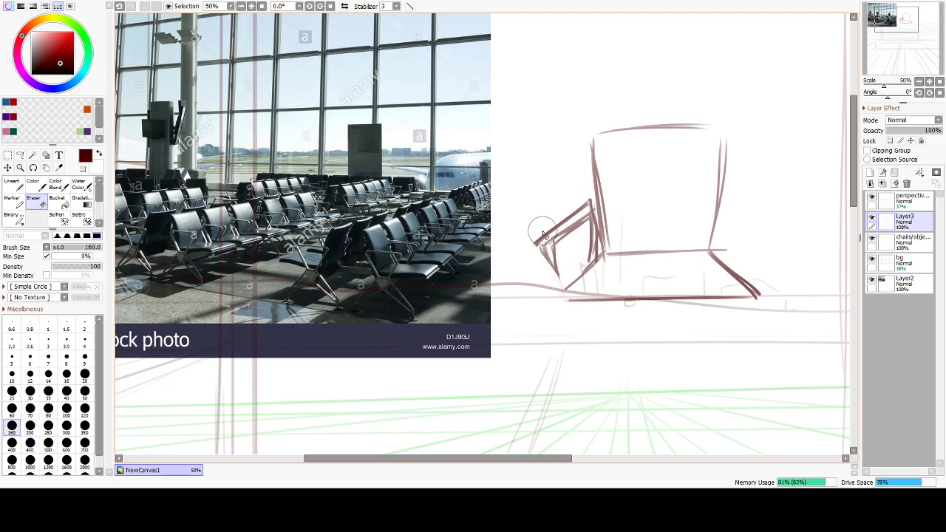
{"action": "mouse_move", "coordinate": [555, 263]}
{"action": "left_mouse_down"}
{"action": "mouse_move", "coordinate": [564, 242]}
{"action": "mouse_move", "coordinate": [563, 293]}
{"action": "left_mouse_up"}
Redraw the left armrest's lower front edge with the Marker and extend it slightly beneath the seat corner.
{"action": "key", "text": "n"}
{"action": "left_click_drag", "start_coordinate": [532, 249], "coordinate": [564, 293]}
{"action": "left_click_drag", "start_coordinate": [553, 260], "coordinate": [566, 288]}
{"action": "left_click_drag", "start_coordinate": [541, 249], "coordinate": [568, 295]}
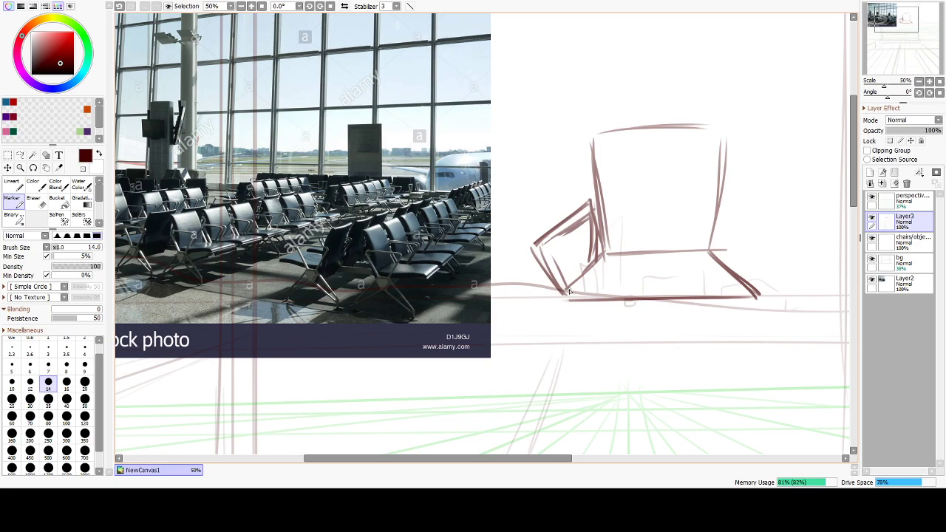
{"action": "mouse_move", "coordinate": [538, 244]}
{"action": "left_mouse_down"}
{"action": "mouse_move", "coordinate": [590, 311]}
{"action": "mouse_move", "coordinate": [596, 301]}
{"action": "left_mouse_up"}
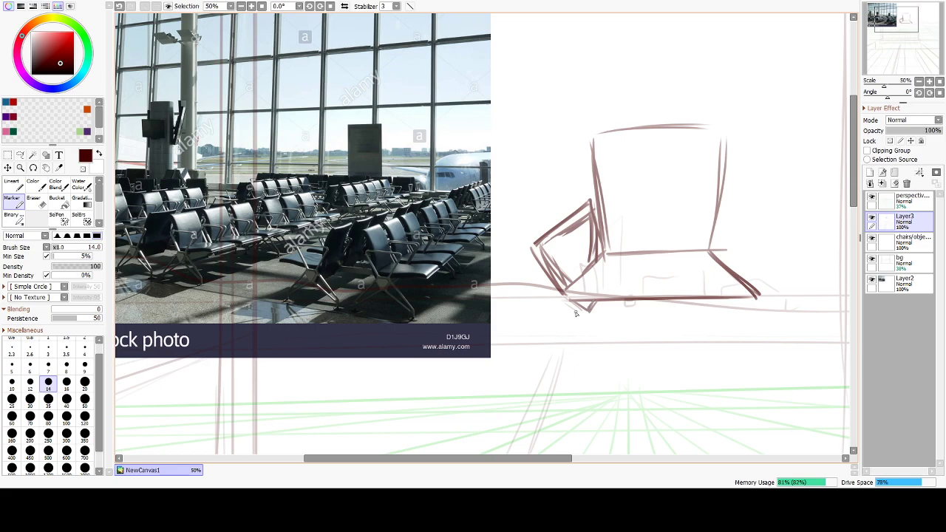
Sketch a long front leg slanting outward from the seat's left corner and finish it with a flat foot.
{"action": "left_click_drag", "start_coordinate": [566, 312], "coordinate": [534, 378]}
{"action": "key", "text": "ctrl+z"}
{"action": "key", "text": "ctrl+z"}
{"action": "left_click_drag", "start_coordinate": [569, 300], "coordinate": [536, 389]}
{"action": "key", "text": "ctrl+z"}
{"action": "left_click_drag", "start_coordinate": [564, 325], "coordinate": [546, 380]}
{"action": "left_click_drag", "start_coordinate": [572, 309], "coordinate": [539, 391]}
{"action": "left_click_drag", "start_coordinate": [579, 326], "coordinate": [541, 386]}
{"action": "left_click_drag", "start_coordinate": [591, 311], "coordinate": [547, 380]}
{"action": "mouse_move", "coordinate": [590, 314]}
{"action": "left_mouse_down"}
{"action": "mouse_move", "coordinate": [544, 408]}
{"action": "mouse_move", "coordinate": [517, 414]}
{"action": "mouse_move", "coordinate": [563, 412]}
{"action": "left_mouse_up"}
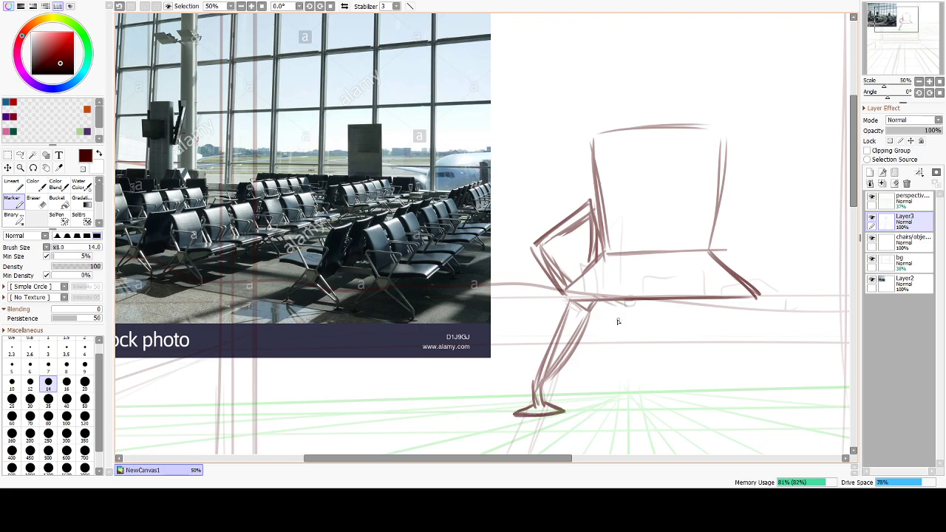
Sketch a short rear leg with a small foot beneath the seat, just behind the left front leg.
{"action": "key", "text": "ctrl+z"}
{"action": "left_click", "coordinate": [601, 303]}
{"action": "key", "text": "ctrl+z"}
{"action": "left_click_drag", "start_coordinate": [596, 341], "coordinate": [610, 344]}
{"action": "key", "text": "ctrl+z"}
{"action": "key", "text": "ctrl+z"}
{"action": "left_click_drag", "start_coordinate": [599, 328], "coordinate": [613, 331]}
{"action": "key", "text": "ctrl+z"}
{"action": "left_click_drag", "start_coordinate": [598, 326], "coordinate": [616, 330]}
Try thickening the left front leg with extra strokes and erase the excess along its inner edge.
{"action": "mouse_move", "coordinate": [597, 299]}
{"action": "left_mouse_down"}
{"action": "mouse_move", "coordinate": [604, 323]}
{"action": "mouse_move", "coordinate": [584, 314]}
{"action": "mouse_move", "coordinate": [598, 327]}
{"action": "mouse_move", "coordinate": [551, 362]}
{"action": "left_mouse_up"}
{"action": "key", "text": "ctrl+z"}
{"action": "left_click_drag", "start_coordinate": [581, 317], "coordinate": [541, 381]}
{"action": "left_click_drag", "start_coordinate": [578, 311], "coordinate": [541, 384]}
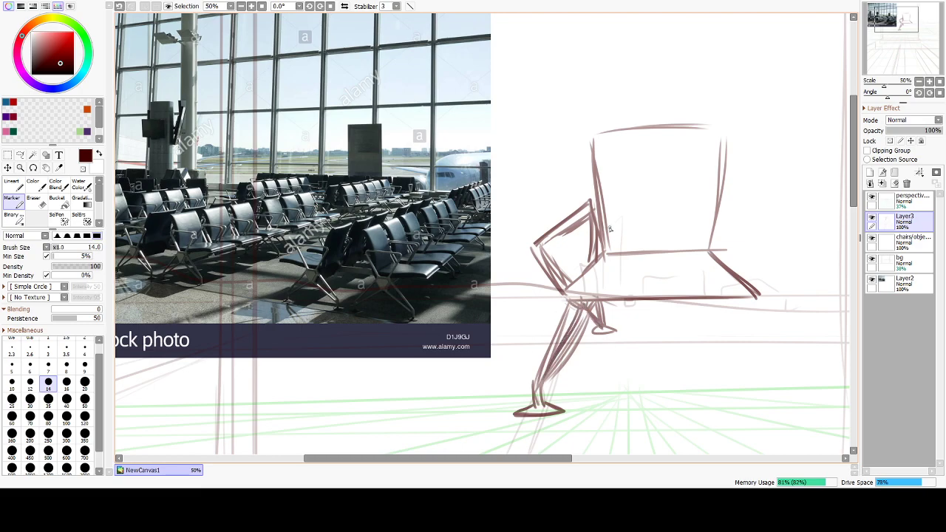
{"action": "key", "text": "e"}
{"action": "mouse_move", "coordinate": [588, 324]}
{"action": "left_mouse_down"}
{"action": "mouse_move", "coordinate": [555, 374]}
{"action": "mouse_move", "coordinate": [563, 361]}
{"action": "left_mouse_up"}
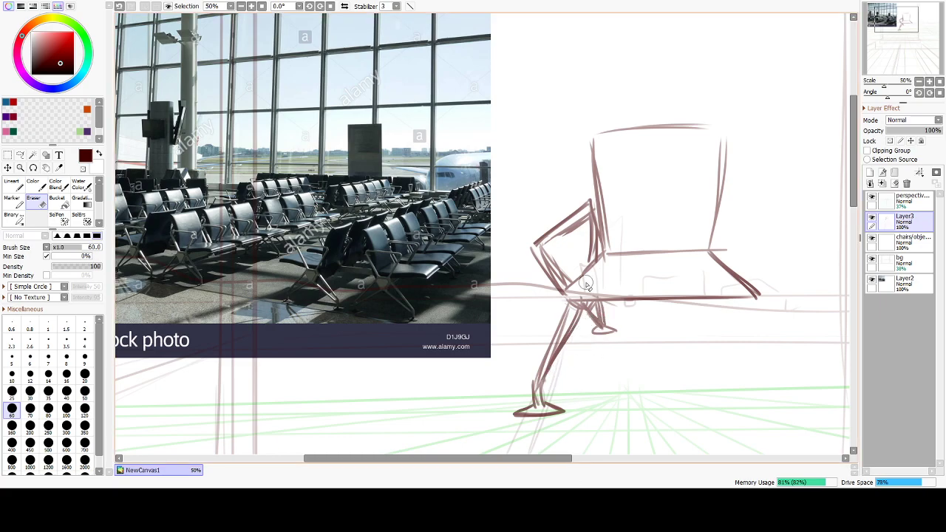
{"action": "key", "text": "e"}
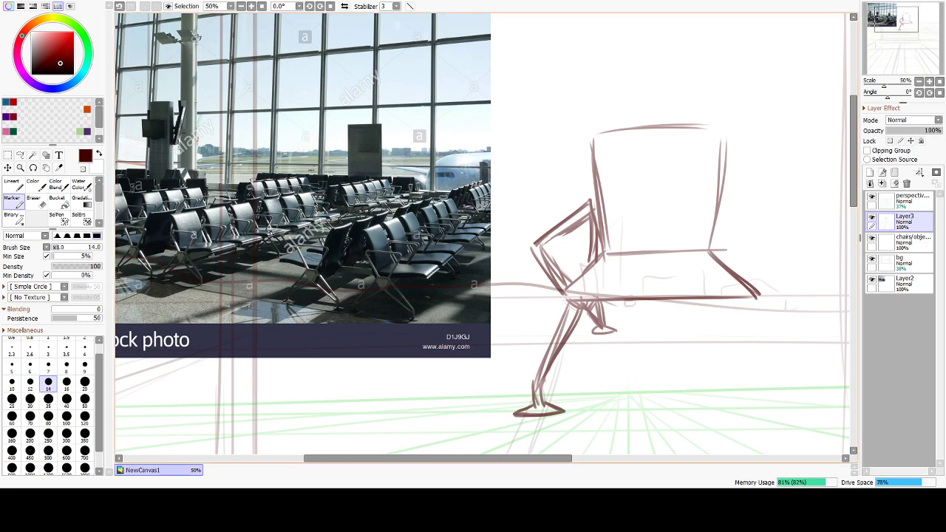
Compare the chair study with the reference photo and the chair rows blocked in on the perspective floor.
{"action": "left_click_drag", "start_coordinate": [299, 226], "coordinate": [216, 254]}
{"action": "key", "text": "ctrl+z"}
{"action": "mouse_move", "coordinate": [633, 357]}
{"action": "left_mouse_down"}
{"action": "mouse_move", "coordinate": [726, 276]}
{"action": "mouse_move", "coordinate": [694, 290]}
{"action": "mouse_move", "coordinate": [687, 323]}
{"action": "mouse_move", "coordinate": [398, 388]}
{"action": "mouse_move", "coordinate": [367, 425]}
{"action": "left_mouse_up"}
{"action": "left_click_drag", "start_coordinate": [497, 341], "coordinate": [373, 442]}
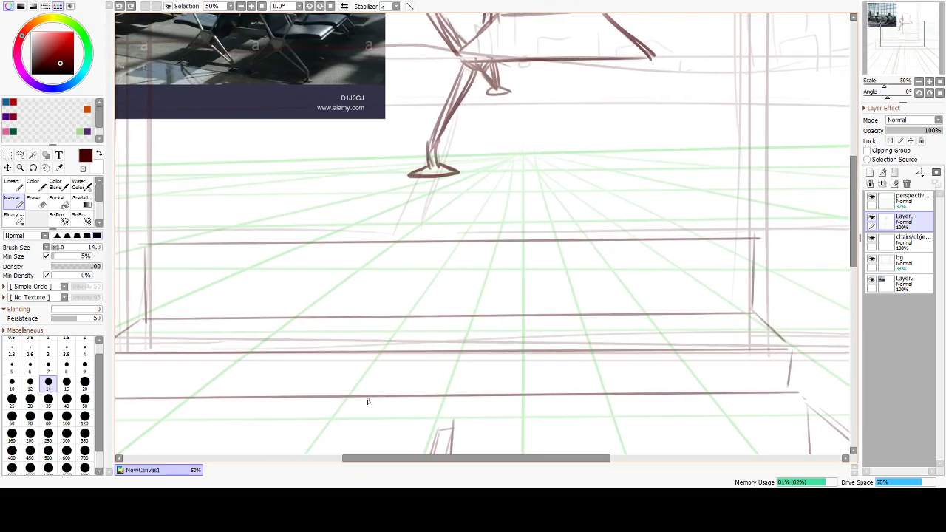
{"action": "scroll", "coordinate": [363, 395], "scroll_direction": "down", "scroll_amount": 1}
{"action": "scroll", "coordinate": [363, 395], "scroll_direction": "down", "scroll_amount": 2}
{"action": "left_click_drag", "start_coordinate": [363, 283], "coordinate": [377, 313]}
{"action": "left_click_drag", "start_coordinate": [459, 338], "coordinate": [465, 330]}
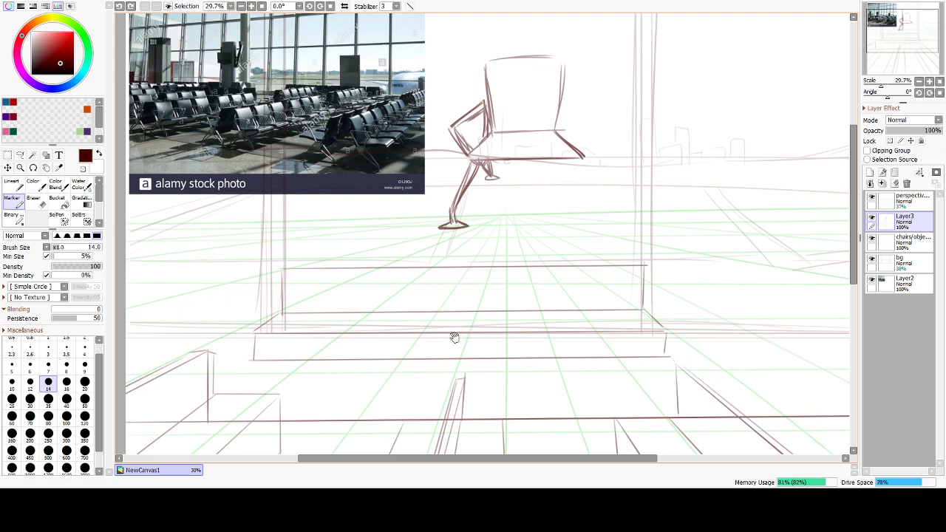
{"action": "left_click_drag", "start_coordinate": [446, 297], "coordinate": [499, 380]}
{"action": "scroll", "coordinate": [392, 268], "scroll_direction": "up", "scroll_amount": 3}
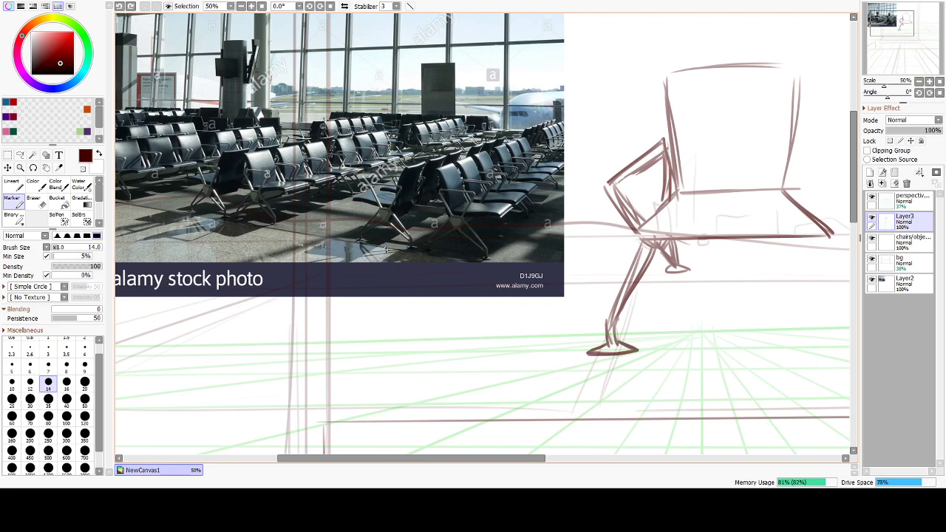
{"action": "scroll", "coordinate": [742, 274], "scroll_direction": "down", "scroll_amount": 1}
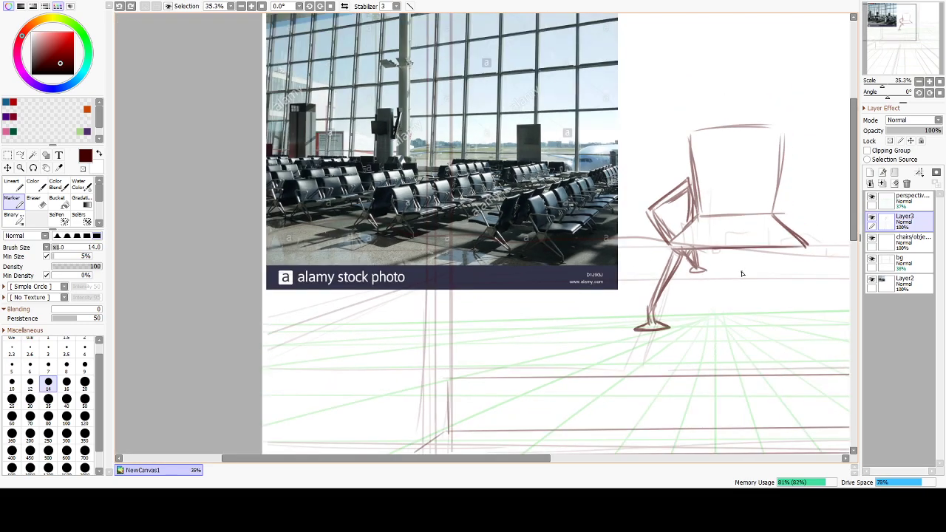
{"action": "scroll", "coordinate": [743, 273], "scroll_direction": "down", "scroll_amount": 1}
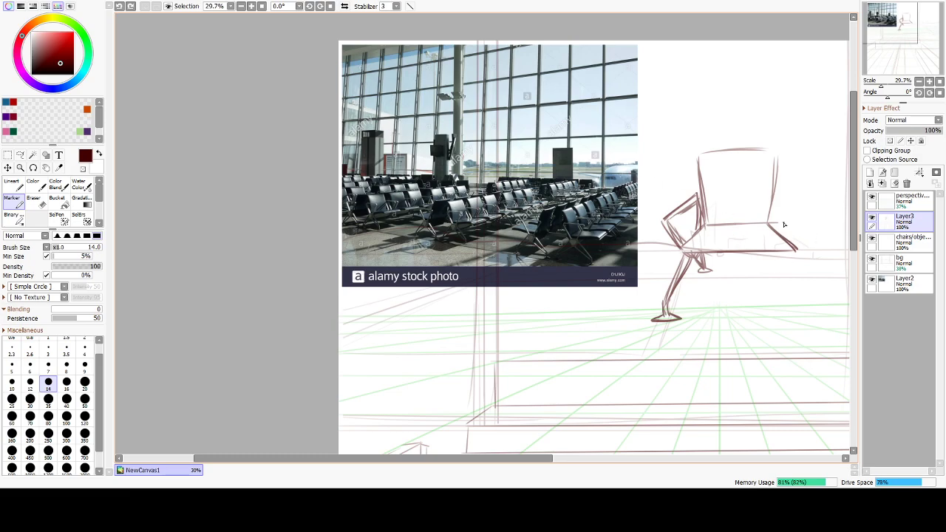
Sketch a matching angular armrest frame on the chair's right side, down to the seat's front corner.
{"action": "mouse_move", "coordinate": [778, 194]}
{"action": "left_mouse_down"}
{"action": "mouse_move", "coordinate": [805, 228]}
{"action": "mouse_move", "coordinate": [774, 198]}
{"action": "mouse_move", "coordinate": [806, 222]}
{"action": "mouse_move", "coordinate": [774, 205]}
{"action": "mouse_move", "coordinate": [774, 237]}
{"action": "left_mouse_up"}
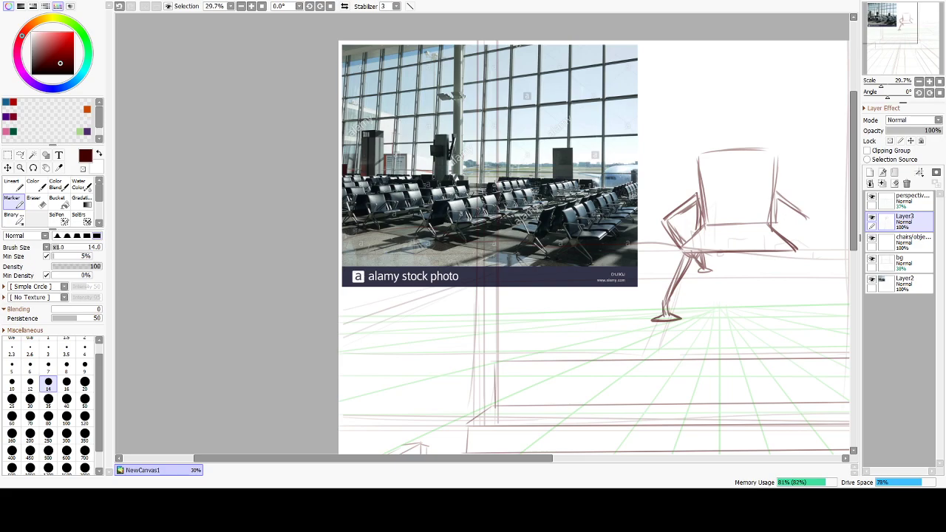
{"action": "left_click_drag", "start_coordinate": [810, 232], "coordinate": [796, 246]}
{"action": "mouse_move", "coordinate": [779, 201]}
{"action": "left_mouse_down"}
{"action": "mouse_move", "coordinate": [807, 226]}
{"action": "mouse_move", "coordinate": [790, 241]}
{"action": "left_mouse_up"}
{"action": "left_click_drag", "start_coordinate": [803, 228], "coordinate": [789, 246]}
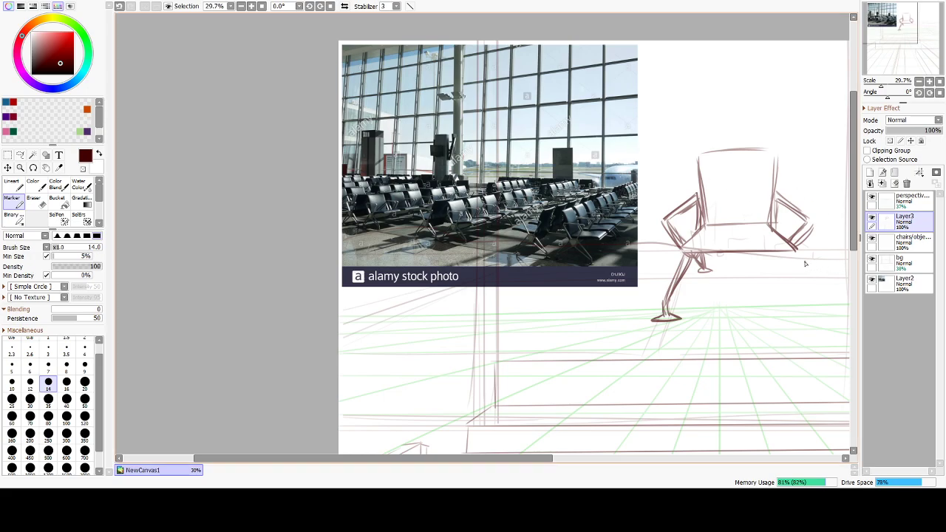
Sketch a curved front leg slanting outward from the seat's right corner.
{"action": "left_click_drag", "start_coordinate": [791, 253], "coordinate": [801, 290]}
{"action": "key", "text": "ctrl+z"}
{"action": "left_click_drag", "start_coordinate": [792, 250], "coordinate": [811, 294]}
{"action": "key", "text": "ctrl+z"}
Erase the long left front leg and redraw it as a shorter, more upright leg from the seat's corner.
{"action": "key", "text": "e"}
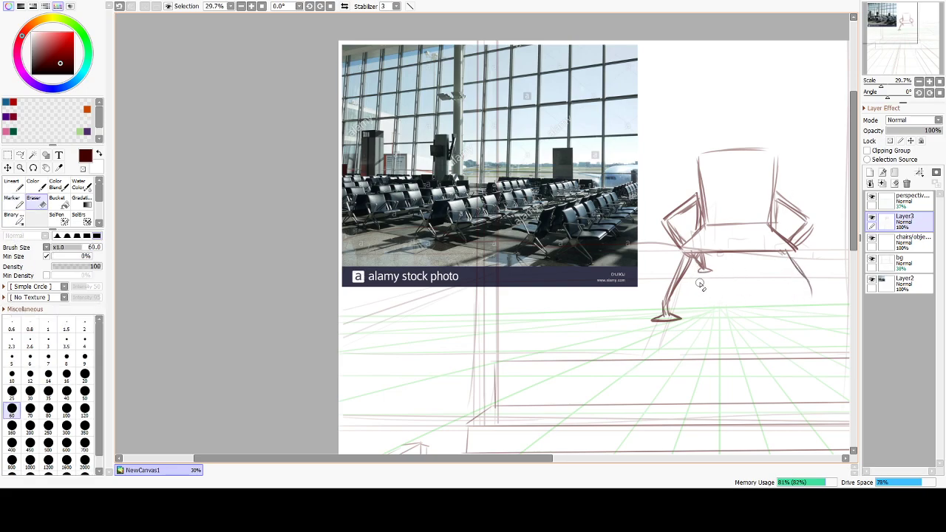
{"action": "mouse_move", "coordinate": [699, 263]}
{"action": "left_mouse_down"}
{"action": "mouse_move", "coordinate": [677, 273]}
{"action": "mouse_move", "coordinate": [655, 307]}
{"action": "mouse_move", "coordinate": [683, 321]}
{"action": "mouse_move", "coordinate": [677, 301]}
{"action": "left_mouse_up"}
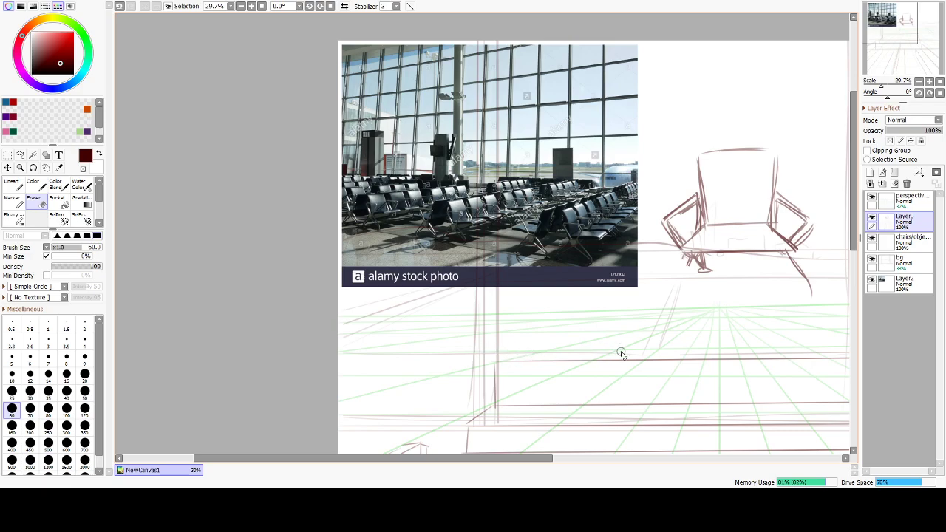
{"action": "key", "text": "b"}
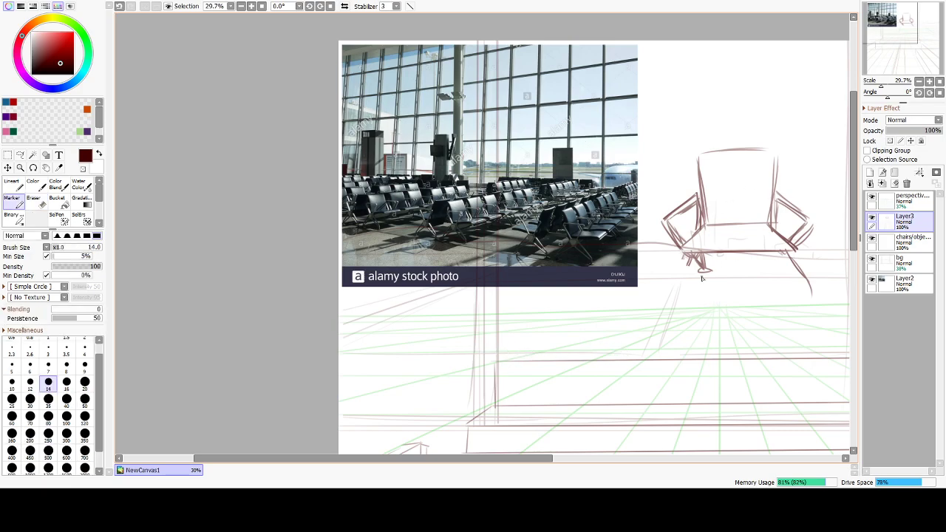
{"action": "left_click_drag", "start_coordinate": [681, 253], "coordinate": [678, 303]}
{"action": "left_click_drag", "start_coordinate": [695, 257], "coordinate": [678, 308]}
{"action": "key", "text": "ctrl+z"}
{"action": "left_click_drag", "start_coordinate": [679, 304], "coordinate": [680, 306]}
{"action": "mouse_move", "coordinate": [688, 260]}
{"action": "left_mouse_down"}
{"action": "mouse_move", "coordinate": [680, 290]}
{"action": "mouse_move", "coordinate": [697, 255]}
{"action": "mouse_move", "coordinate": [681, 313]}
{"action": "left_mouse_up"}
{"action": "key", "text": "ctrl+z"}
{"action": "key", "text": "ctrl+z"}
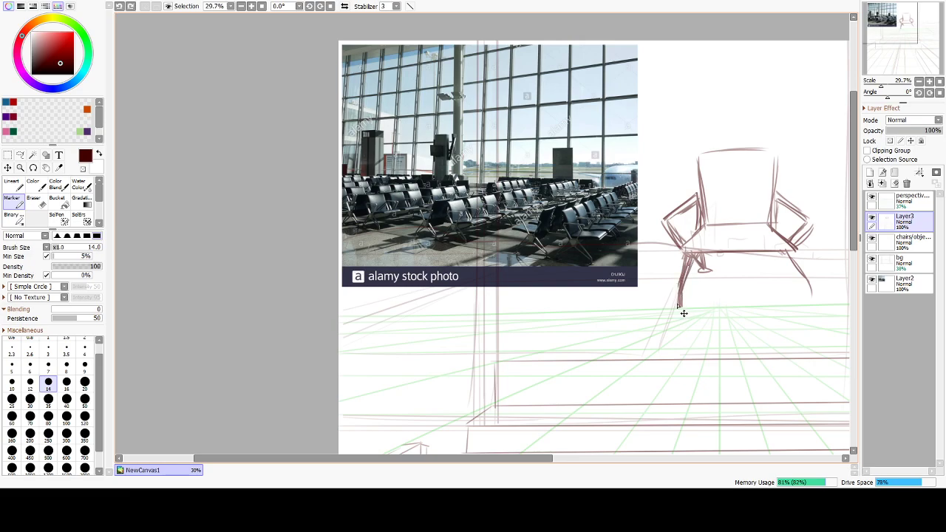
Sketch a separate study of the armrest frame with a diagonal leg below the reference photo.
{"action": "key", "text": "e"}
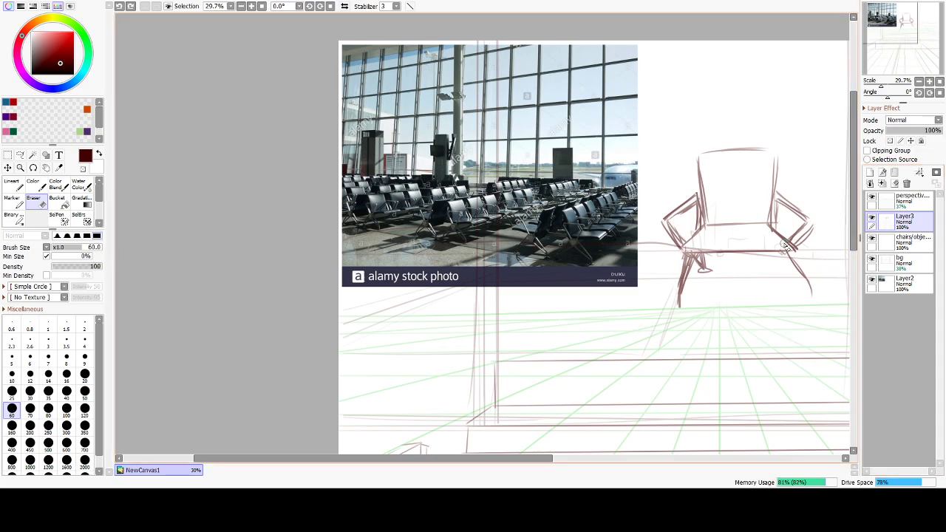
{"action": "key", "text": "e"}
{"action": "mouse_move", "coordinate": [561, 344]}
{"action": "left_mouse_down"}
{"action": "mouse_move", "coordinate": [533, 303]}
{"action": "mouse_move", "coordinate": [566, 343]}
{"action": "left_mouse_up"}
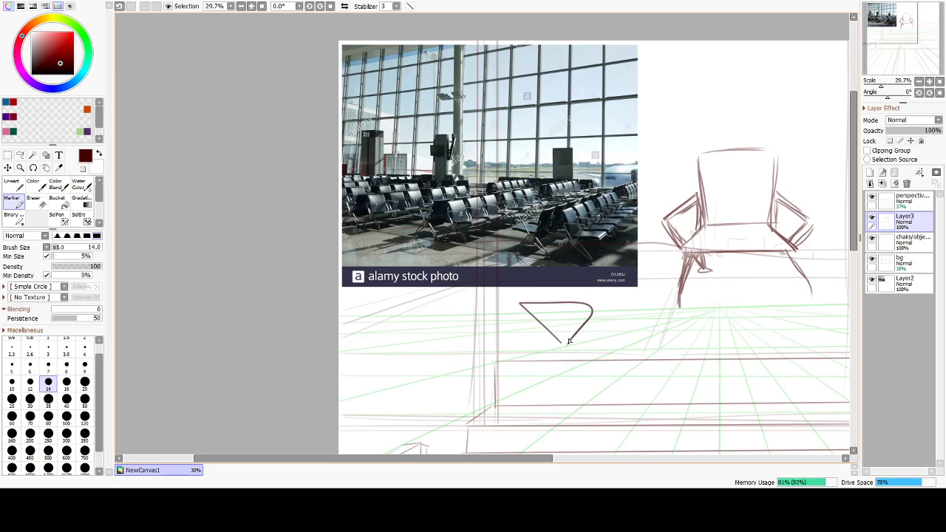
{"action": "left_click_drag", "start_coordinate": [526, 366], "coordinate": [510, 375]}
{"action": "key", "text": "ctrl+z"}
{"action": "mouse_move", "coordinate": [571, 344]}
{"action": "left_mouse_down"}
{"action": "mouse_move", "coordinate": [502, 397]}
{"action": "mouse_move", "coordinate": [533, 364]}
{"action": "mouse_move", "coordinate": [514, 377]}
{"action": "left_mouse_up"}
{"action": "key", "text": "ctrl+z"}
{"action": "key", "text": "ctrl+z"}
{"action": "left_click_drag", "start_coordinate": [556, 347], "coordinate": [518, 389]}
{"action": "left_click_drag", "start_coordinate": [558, 344], "coordinate": [520, 386]}
Try continuing the left armrest's front edge diagonally down into the rear leg, and undo the strokes.
{"action": "left_click_drag", "start_coordinate": [680, 245], "coordinate": [714, 272]}
{"action": "left_click_drag", "start_coordinate": [665, 225], "coordinate": [710, 268]}
{"action": "left_click_drag", "start_coordinate": [677, 241], "coordinate": [718, 276]}
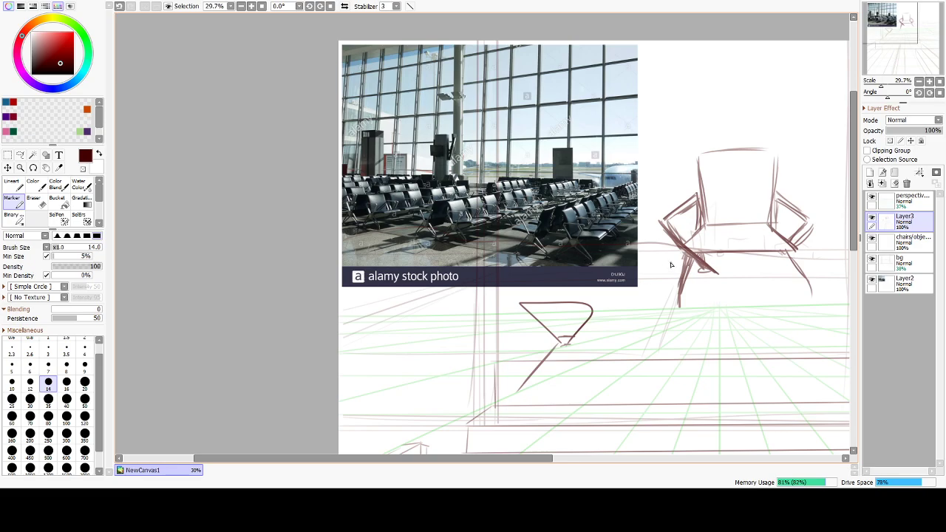
{"action": "key", "text": "ctrl+z"}
{"action": "key", "text": "ctrl+z"}
{"action": "key", "text": "ctrl+z"}
{"action": "left_click_drag", "start_coordinate": [559, 346], "coordinate": [517, 373]}
{"action": "mouse_move", "coordinate": [546, 353]}
{"action": "left_mouse_down"}
{"action": "mouse_move", "coordinate": [512, 375]}
{"action": "mouse_move", "coordinate": [583, 325]}
{"action": "left_mouse_up"}
{"action": "key", "text": "ctrl+z"}
{"action": "key", "text": "e"}
{"action": "left_click_drag", "start_coordinate": [483, 343], "coordinate": [587, 286]}
{"action": "mouse_move", "coordinate": [513, 312]}
{"action": "left_mouse_down"}
{"action": "mouse_move", "coordinate": [552, 319]}
{"action": "mouse_move", "coordinate": [480, 376]}
{"action": "mouse_move", "coordinate": [530, 369]}
{"action": "mouse_move", "coordinate": [571, 334]}
{"action": "mouse_move", "coordinate": [515, 354]}
{"action": "left_mouse_up"}
{"action": "key", "text": "ctrl+z"}
{"action": "key", "text": "ctrl+z"}
{"action": "key", "text": "ctrl+z"}
{"action": "key", "text": "ctrl+z"}
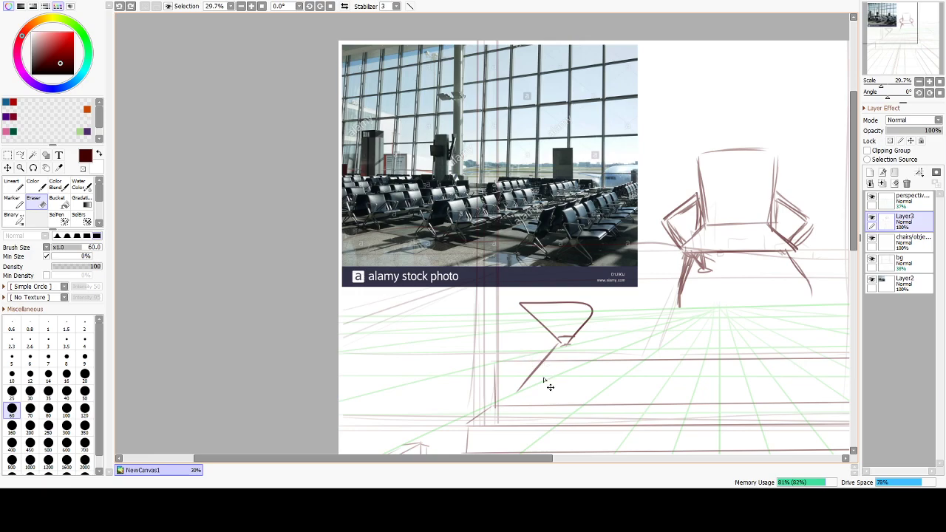
Erase the separate armrest-and-leg study below the reference photo.
{"action": "left_click_drag", "start_coordinate": [542, 387], "coordinate": [547, 382]}
{"action": "mouse_move", "coordinate": [547, 335]}
{"action": "left_mouse_down"}
{"action": "mouse_move", "coordinate": [592, 333]}
{"action": "mouse_move", "coordinate": [547, 345]}
{"action": "left_mouse_up"}
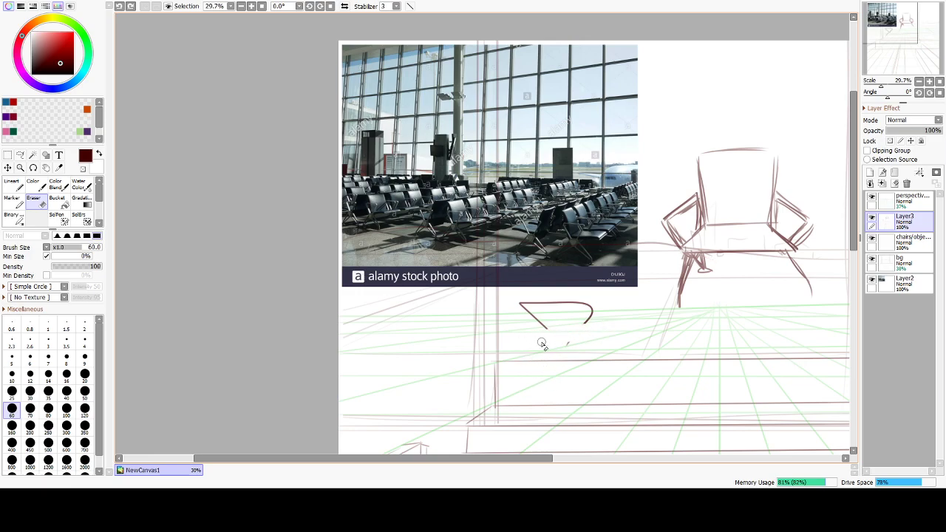
{"action": "mouse_move", "coordinate": [591, 306]}
{"action": "left_mouse_down"}
{"action": "mouse_move", "coordinate": [510, 303]}
{"action": "mouse_move", "coordinate": [513, 317]}
{"action": "left_mouse_up"}
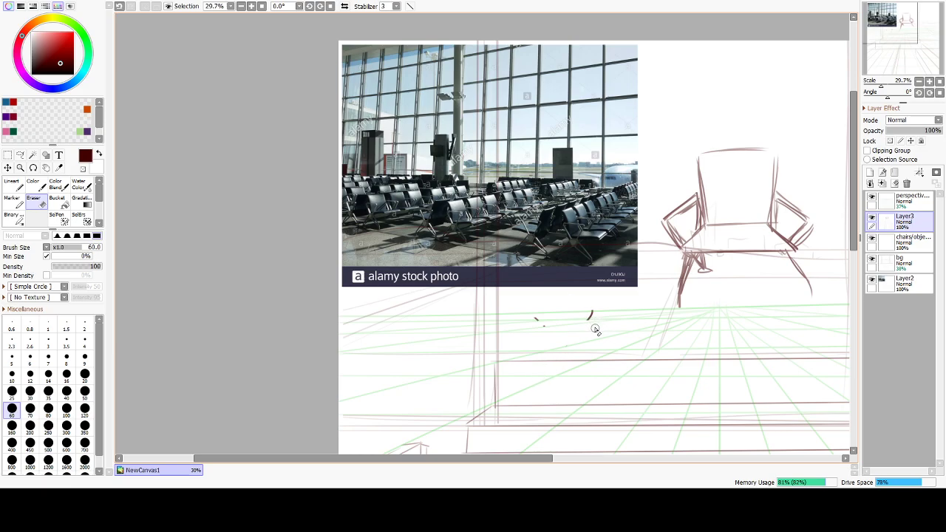
{"action": "left_click_drag", "start_coordinate": [501, 327], "coordinate": [605, 316]}
Erase the legs under the seat's left side and redraw the seat's front edge at that corner.
{"action": "mouse_move", "coordinate": [696, 344]}
{"action": "left_mouse_down"}
{"action": "mouse_move", "coordinate": [583, 327]}
{"action": "mouse_move", "coordinate": [555, 385]}
{"action": "left_mouse_up"}
{"action": "mouse_move", "coordinate": [538, 309]}
{"action": "left_mouse_down"}
{"action": "mouse_move", "coordinate": [581, 301]}
{"action": "mouse_move", "coordinate": [513, 329]}
{"action": "mouse_move", "coordinate": [569, 317]}
{"action": "mouse_move", "coordinate": [537, 336]}
{"action": "left_mouse_up"}
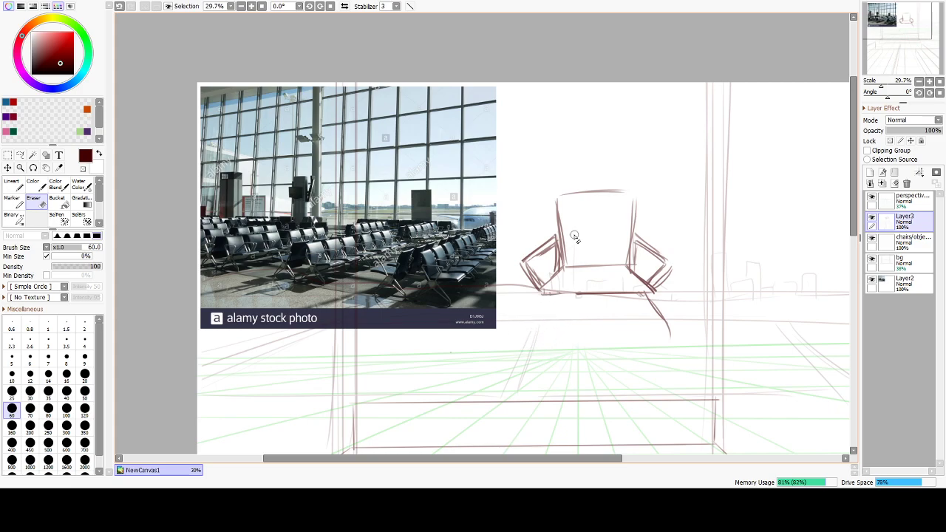
{"action": "key", "text": "e"}
{"action": "left_click_drag", "start_coordinate": [542, 294], "coordinate": [600, 293]}
{"action": "key", "text": "ctrl+z"}
{"action": "key", "text": "ctrl+z"}
{"action": "left_click_drag", "start_coordinate": [539, 293], "coordinate": [602, 293]}
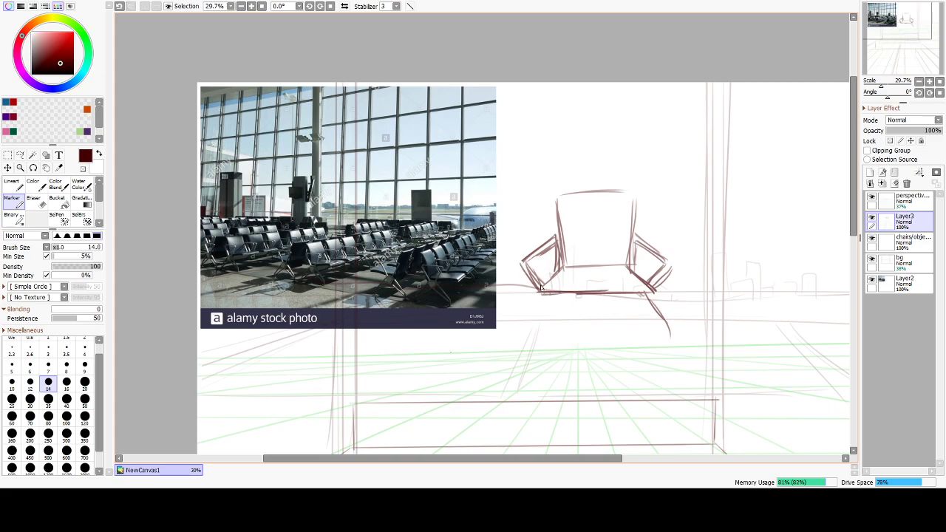
Erase the outer parts of both armrests and redraw them narrower with the Marker.
{"action": "key", "text": "e"}
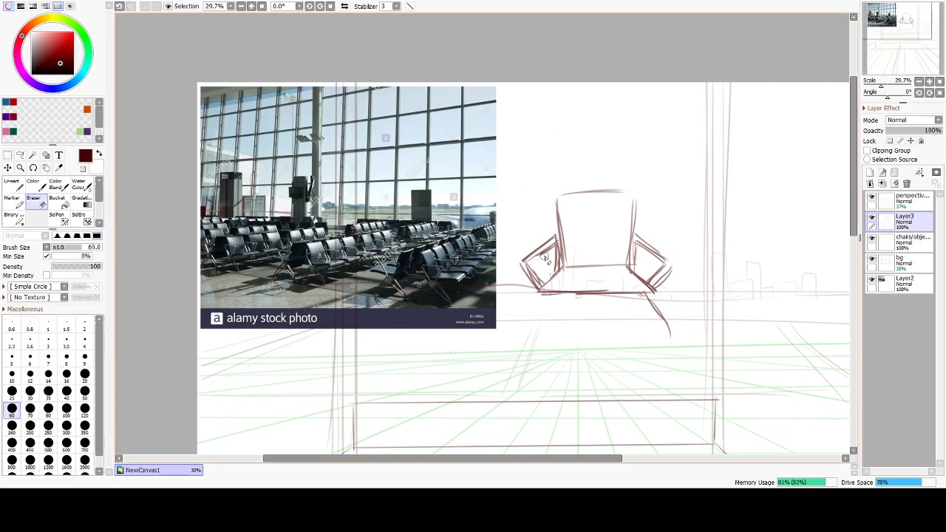
{"action": "mouse_move", "coordinate": [521, 267]}
{"action": "left_mouse_down"}
{"action": "mouse_move", "coordinate": [525, 283]}
{"action": "mouse_move", "coordinate": [553, 282]}
{"action": "left_mouse_up"}
{"action": "mouse_move", "coordinate": [663, 270]}
{"action": "left_mouse_down"}
{"action": "mouse_move", "coordinate": [648, 272]}
{"action": "mouse_move", "coordinate": [663, 265]}
{"action": "mouse_move", "coordinate": [674, 285]}
{"action": "left_mouse_up"}
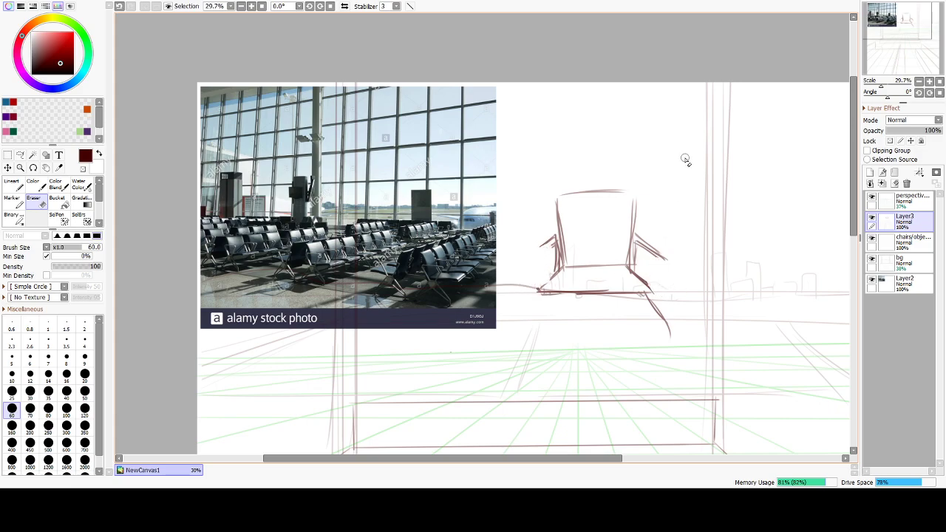
{"action": "key", "text": "b"}
{"action": "left_click_drag", "start_coordinate": [550, 278], "coordinate": [533, 255]}
{"action": "left_click_drag", "start_coordinate": [654, 258], "coordinate": [642, 277]}
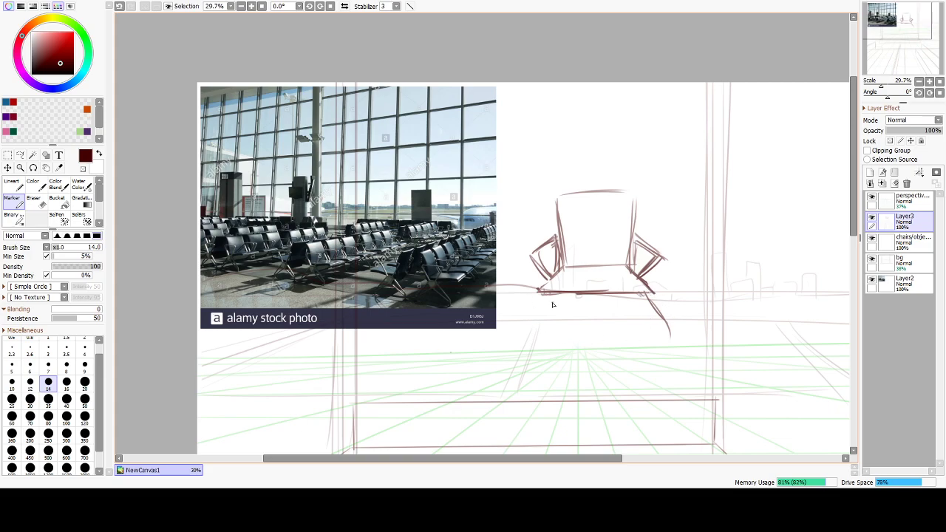
Sketch a slim bent left front leg with a small flat foot under the seat's corner.
{"action": "left_click_drag", "start_coordinate": [547, 296], "coordinate": [538, 330]}
{"action": "left_click_drag", "start_coordinate": [551, 293], "coordinate": [534, 326]}
{"action": "key", "text": "ctrl+z"}
{"action": "left_click_drag", "start_coordinate": [534, 338], "coordinate": [546, 346]}
Erase the long right front leg and redraw it as a slim bent leg with a foot, matching the left one.
{"action": "key", "text": "e"}
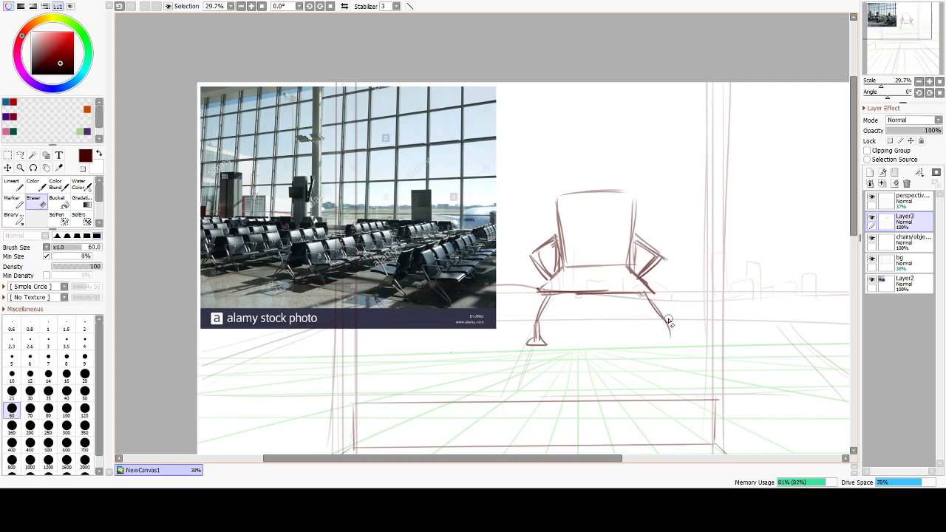
{"action": "mouse_move", "coordinate": [651, 299]}
{"action": "left_mouse_down"}
{"action": "mouse_move", "coordinate": [633, 300]}
{"action": "mouse_move", "coordinate": [669, 328]}
{"action": "left_mouse_up"}
{"action": "key", "text": "e"}
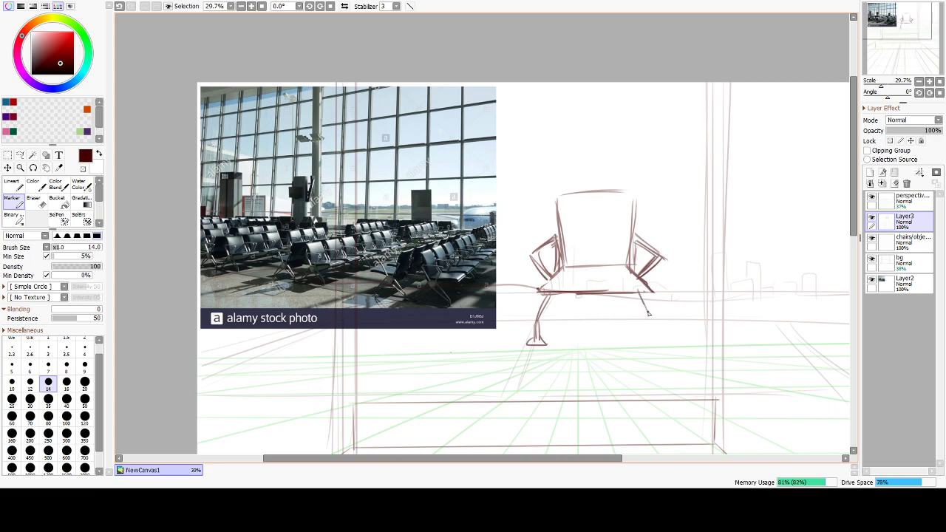
{"action": "left_click_drag", "start_coordinate": [645, 293], "coordinate": [657, 321]}
{"action": "key", "text": "ctrl+z"}
{"action": "key", "text": "ctrl+z"}
{"action": "mouse_move", "coordinate": [652, 336]}
{"action": "left_mouse_down"}
{"action": "mouse_move", "coordinate": [642, 344]}
{"action": "mouse_move", "coordinate": [657, 345]}
{"action": "left_mouse_up"}
{"action": "key", "text": "ctrl+z"}
{"action": "key", "text": "ctrl+y"}
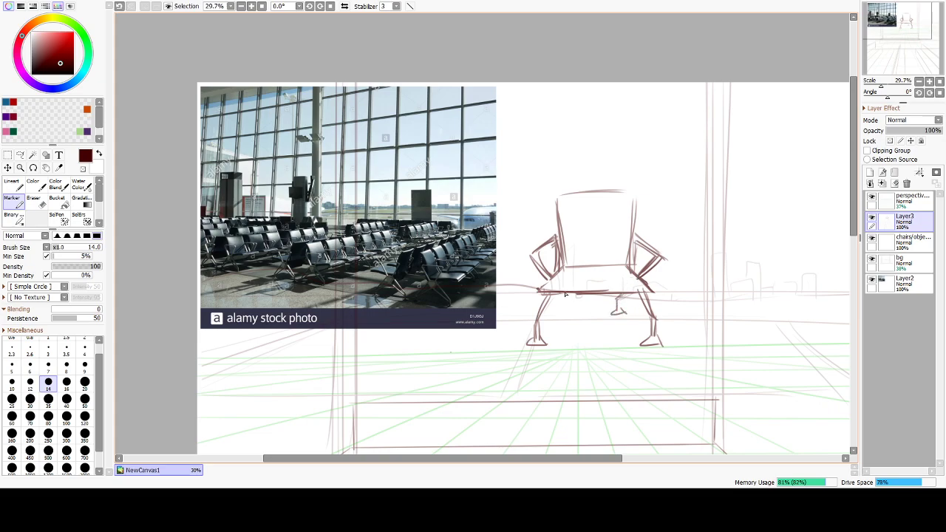
Add a small rear leg under the left part of the seat and retouch the right front leg's foot.
{"action": "key", "text": "ctrl+z"}
{"action": "key", "text": "ctrl+y"}
{"action": "left_click_drag", "start_coordinate": [654, 337], "coordinate": [666, 344]}
{"action": "left_click_drag", "start_coordinate": [664, 346], "coordinate": [639, 346]}
{"action": "key", "text": "ctrl+z"}
Erase the legs under the seat's right side together with the adjoining part of the seat's front edge.
{"action": "key", "text": "e"}
{"action": "mouse_move", "coordinate": [617, 311]}
{"action": "left_mouse_down"}
{"action": "mouse_move", "coordinate": [647, 296]}
{"action": "mouse_move", "coordinate": [592, 306]}
{"action": "mouse_move", "coordinate": [647, 303]}
{"action": "mouse_move", "coordinate": [630, 317]}
{"action": "mouse_move", "coordinate": [647, 324]}
{"action": "mouse_move", "coordinate": [638, 338]}
{"action": "mouse_move", "coordinate": [670, 336]}
{"action": "mouse_move", "coordinate": [640, 354]}
{"action": "left_mouse_up"}
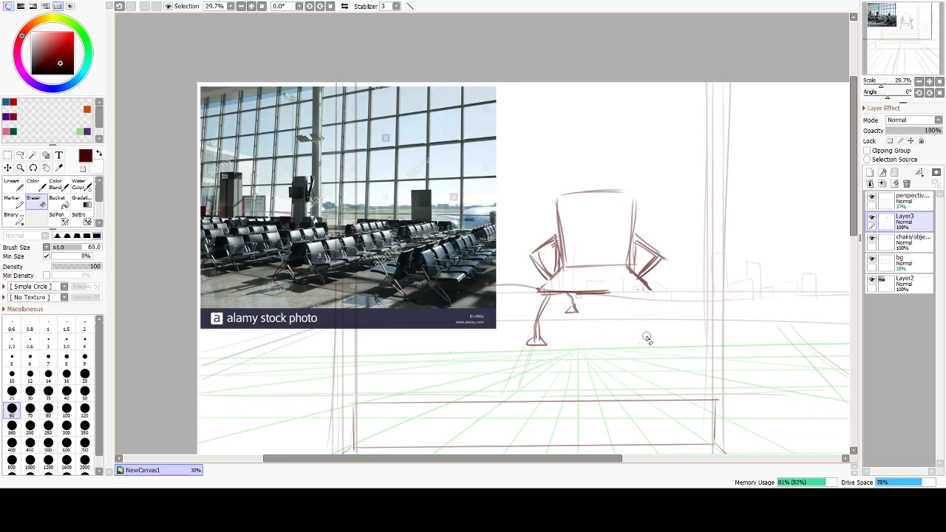
Redraw the right part of the seat's front edge as a straight line out to the seat's right corner.
{"action": "key", "text": "n"}
{"action": "mouse_move", "coordinate": [604, 294]}
{"action": "left_mouse_down"}
{"action": "mouse_move", "coordinate": [668, 290]}
{"action": "mouse_move", "coordinate": [586, 289]}
{"action": "mouse_move", "coordinate": [660, 297]}
{"action": "mouse_move", "coordinate": [600, 303]}
{"action": "mouse_move", "coordinate": [645, 292]}
{"action": "mouse_move", "coordinate": [635, 309]}
{"action": "mouse_move", "coordinate": [604, 302]}
{"action": "mouse_move", "coordinate": [643, 291]}
{"action": "mouse_move", "coordinate": [610, 292]}
{"action": "mouse_move", "coordinate": [658, 290]}
{"action": "left_mouse_up"}
{"action": "key", "text": "ctrl+z"}
{"action": "key", "text": "ctrl+z"}
{"action": "key", "text": "ctrl+z"}
{"action": "key", "text": "ctrl+z"}
Select the whole chair with a freeform selection and paste a copy of it on a new layer.
{"action": "left_click", "coordinate": [20, 155]}
{"action": "mouse_move", "coordinate": [687, 171]}
{"action": "left_mouse_down"}
{"action": "mouse_move", "coordinate": [658, 161]}
{"action": "mouse_move", "coordinate": [508, 310]}
{"action": "mouse_move", "coordinate": [701, 339]}
{"action": "left_mouse_up"}
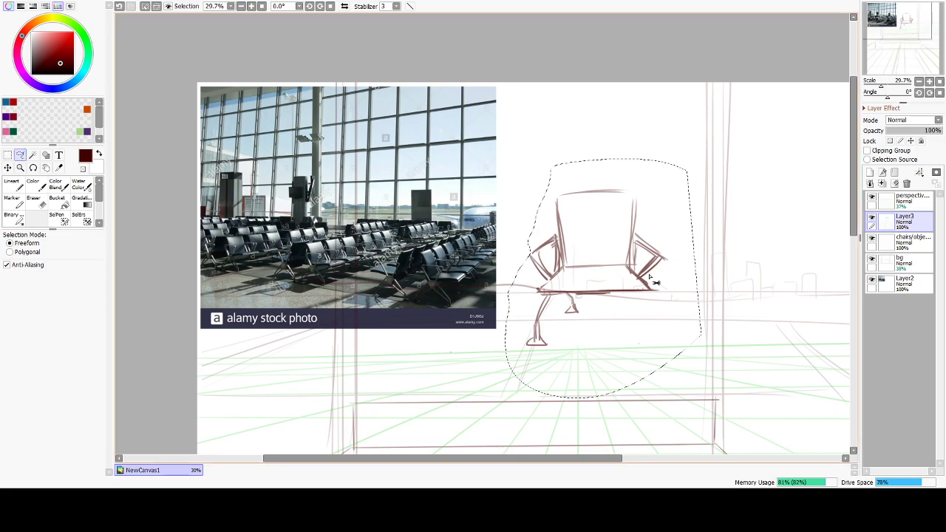
{"action": "key", "text": "ctrl+c"}
{"action": "key", "text": "ctrl+v"}
{"action": "key", "text": "ctrl+shift+n"}
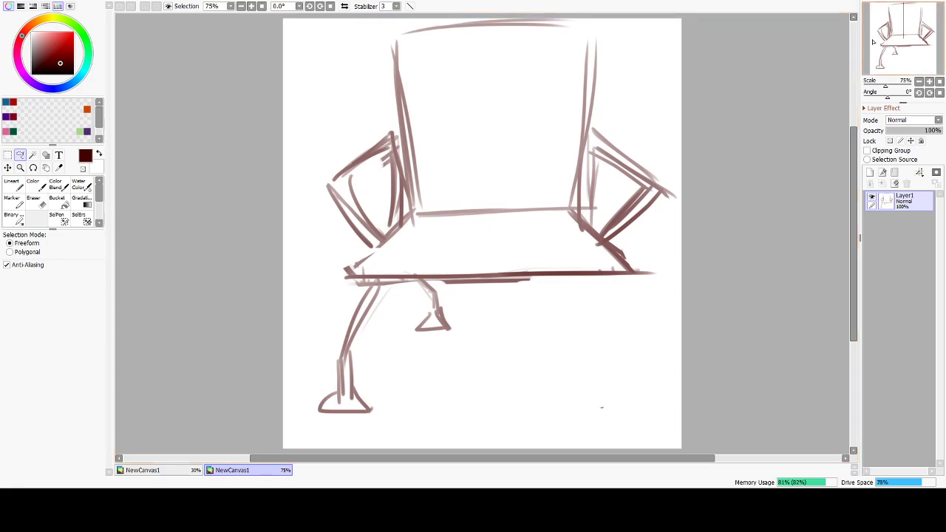
{"action": "left_click", "coordinate": [943, 2]}
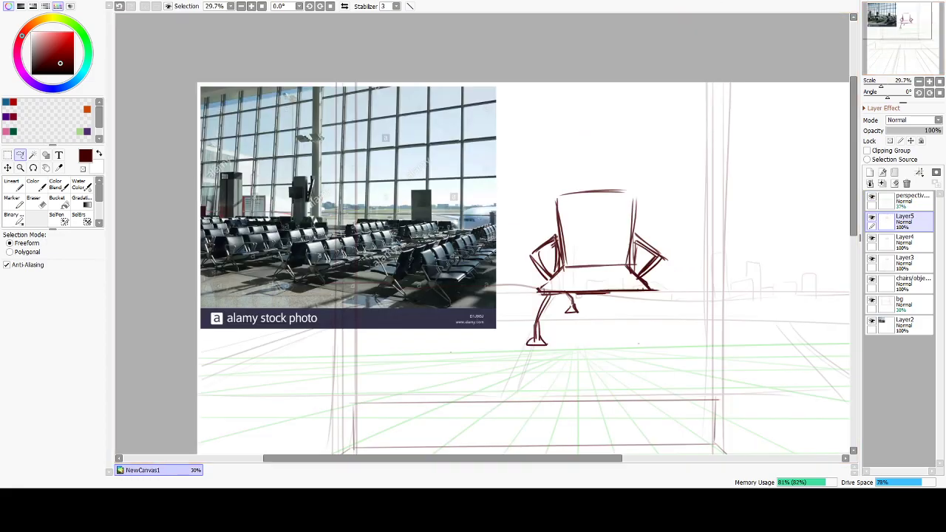
Move the chair copy down to the left end of the bench box and scale it down to roughly the box's height.
{"action": "left_click_drag", "start_coordinate": [646, 373], "coordinate": [670, 222]}
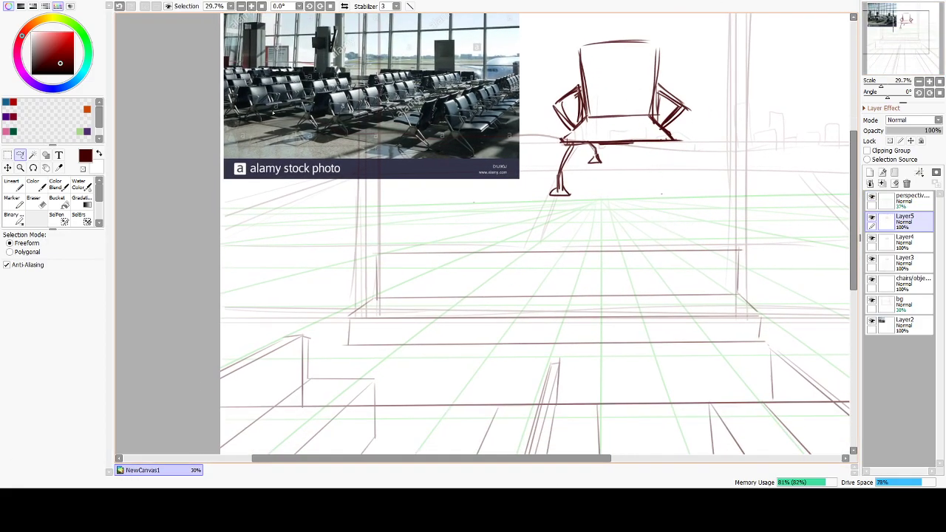
{"action": "left_click", "coordinate": [7, 168]}
{"action": "left_click_drag", "start_coordinate": [613, 127], "coordinate": [407, 311]}
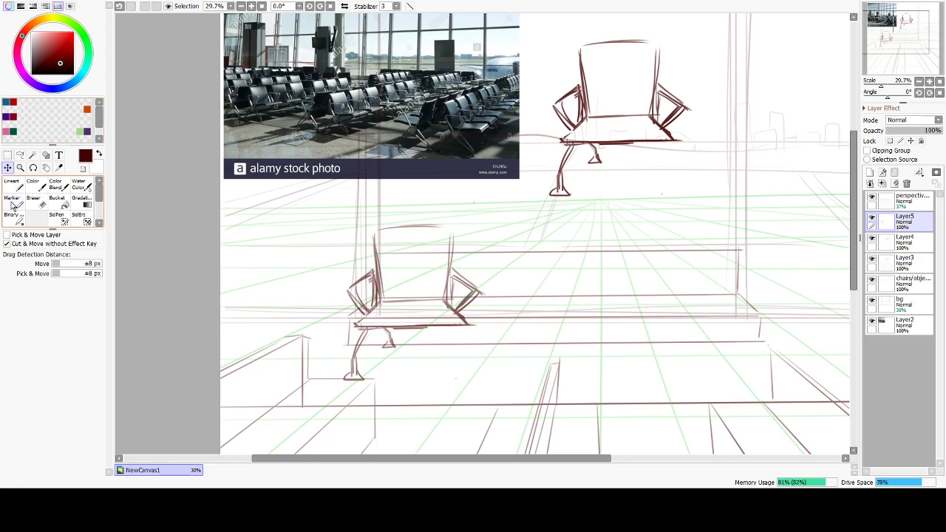
{"action": "left_click", "coordinate": [6, 155]}
{"action": "left_click", "coordinate": [14, 295]}
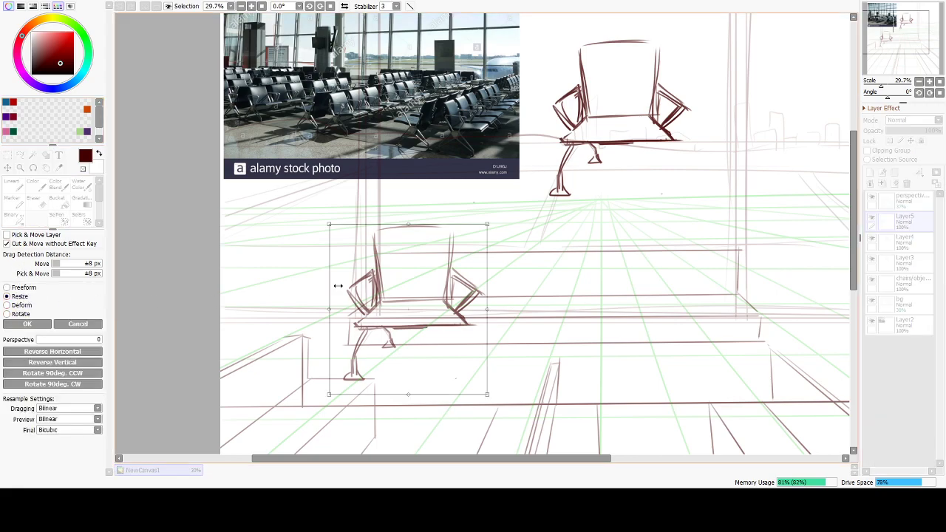
{"action": "left_click_drag", "start_coordinate": [330, 233], "coordinate": [394, 298]}
{"action": "mouse_move", "coordinate": [423, 340]}
{"action": "left_mouse_down"}
{"action": "mouse_move", "coordinate": [388, 300]}
{"action": "mouse_move", "coordinate": [368, 302]}
{"action": "left_mouse_up"}
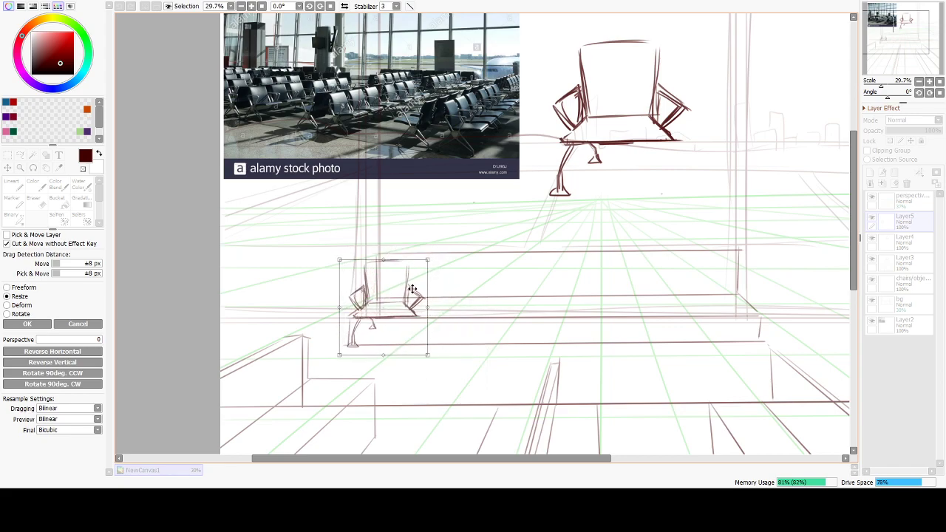
{"action": "left_click_drag", "start_coordinate": [427, 261], "coordinate": [439, 247]}
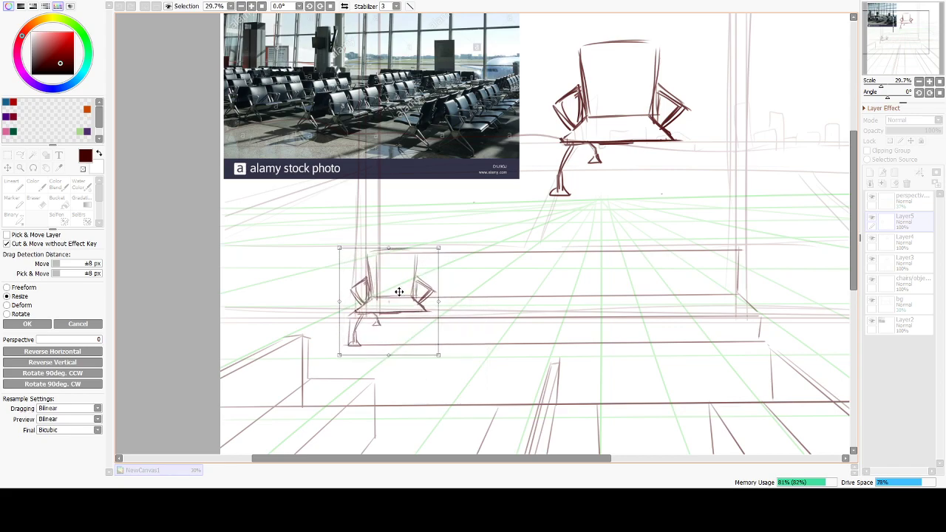
Shift the small chair to the middle of the bench box, fine-tune its size to the box and apply the transformation.
{"action": "left_click_drag", "start_coordinate": [414, 297], "coordinate": [570, 296]}
{"action": "left_click_drag", "start_coordinate": [497, 247], "coordinate": [511, 252]}
{"action": "left_click_drag", "start_coordinate": [581, 297], "coordinate": [579, 291]}
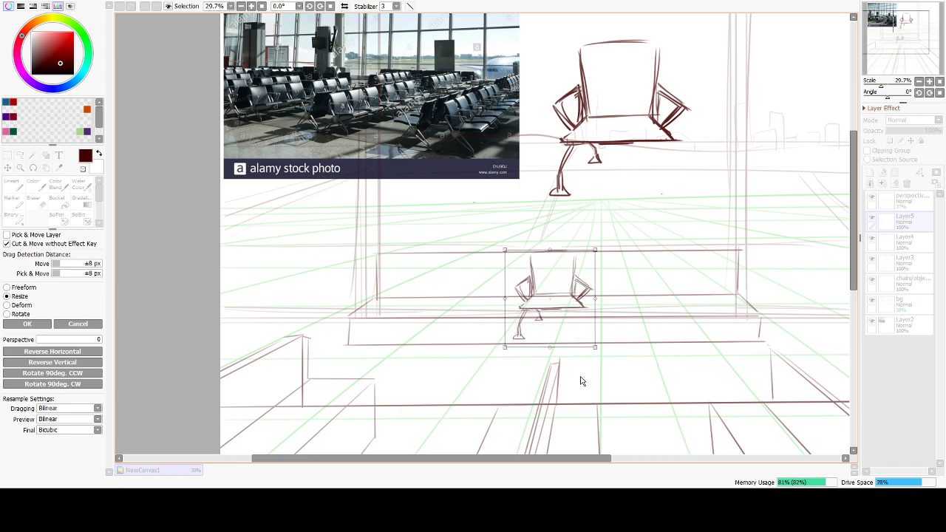
{"action": "left_click_drag", "start_coordinate": [566, 289], "coordinate": [567, 292]}
{"action": "left_click_drag", "start_coordinate": [670, 384], "coordinate": [653, 340]}
{"action": "left_click_drag", "start_coordinate": [525, 247], "coordinate": [574, 247]}
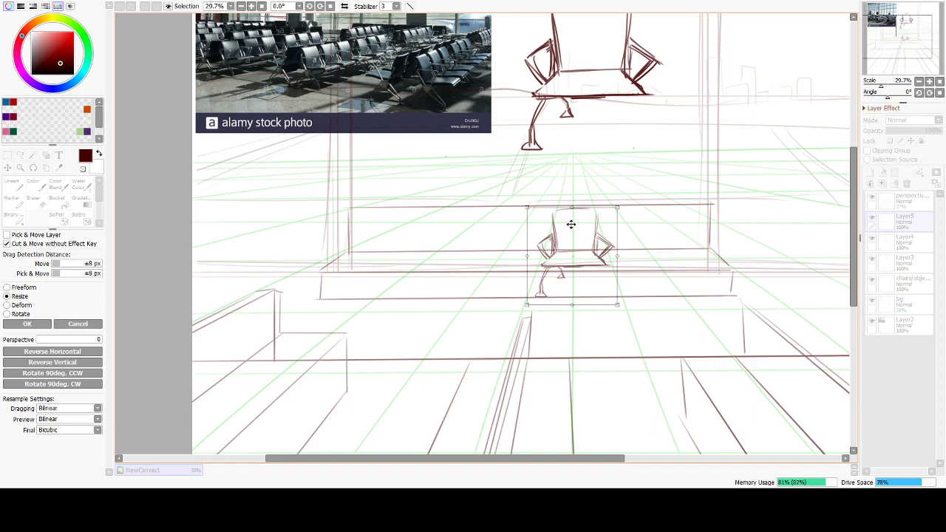
{"action": "key", "text": "Return"}
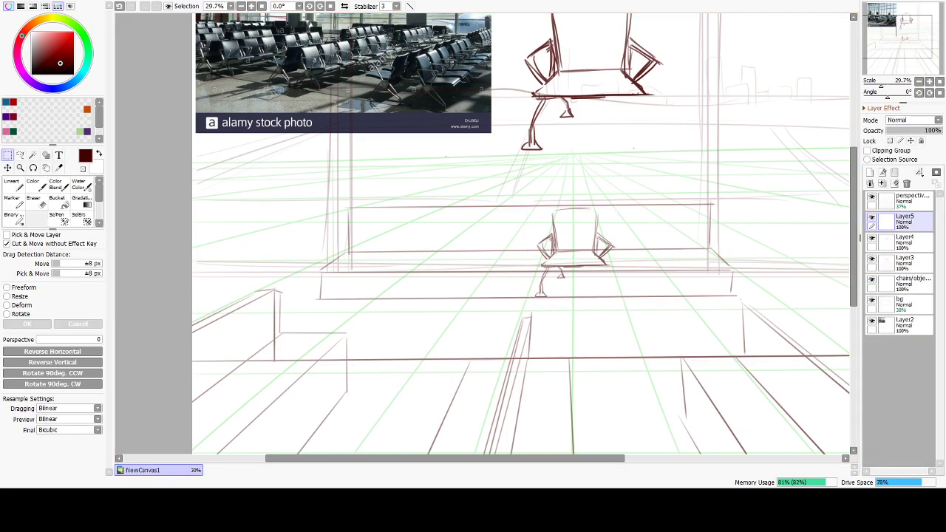
Delete the spare chair copy on Layer4 and erase the remaining legs of the large chair on Layer3.
{"action": "left_click_drag", "start_coordinate": [549, 313], "coordinate": [581, 365]}
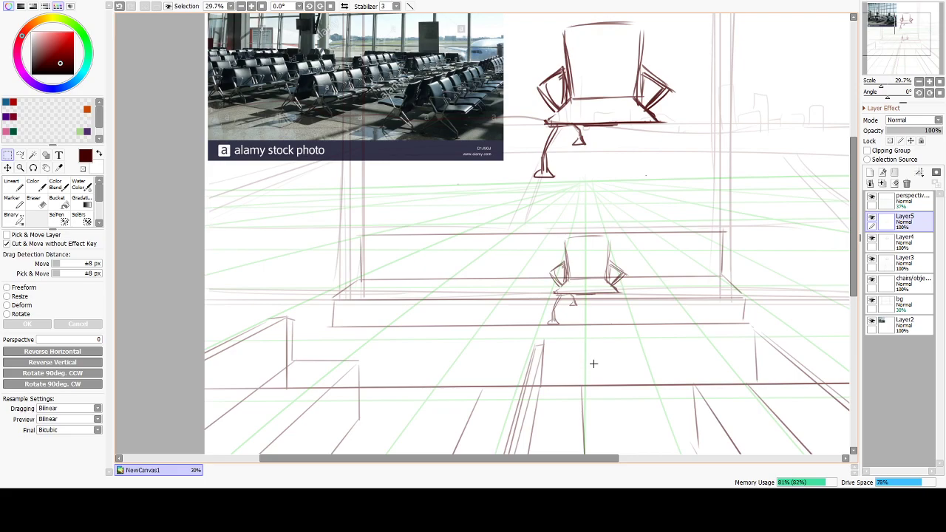
{"action": "left_click_drag", "start_coordinate": [629, 252], "coordinate": [638, 323]}
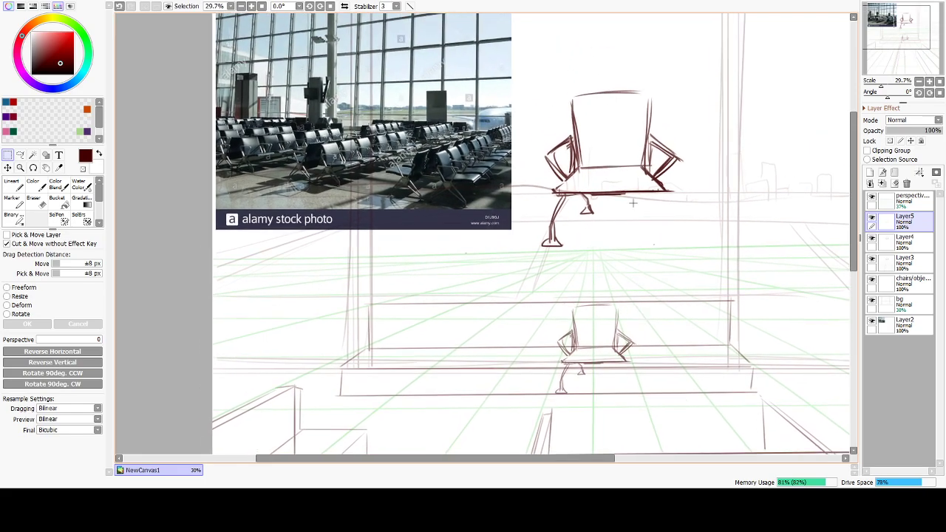
{"action": "key", "text": "e"}
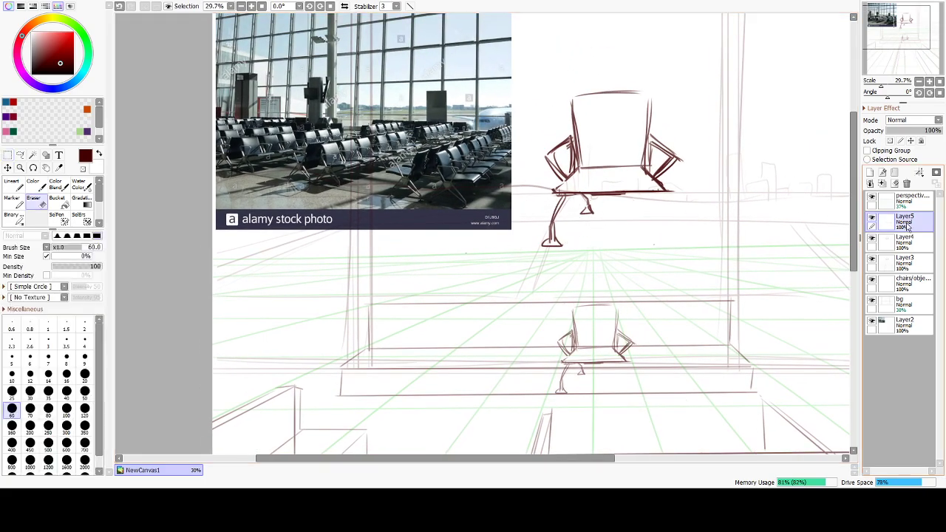
{"action": "left_click", "coordinate": [908, 243]}
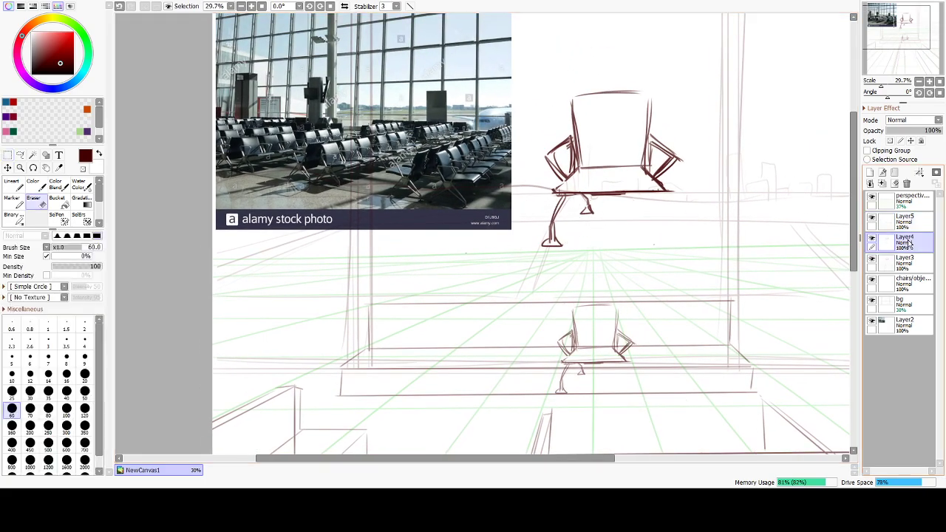
{"action": "left_click", "coordinate": [907, 184]}
{"action": "mouse_move", "coordinate": [568, 210]}
{"action": "left_mouse_down"}
{"action": "mouse_move", "coordinate": [548, 199]}
{"action": "mouse_move", "coordinate": [604, 203]}
{"action": "mouse_move", "coordinate": [560, 258]}
{"action": "left_mouse_up"}
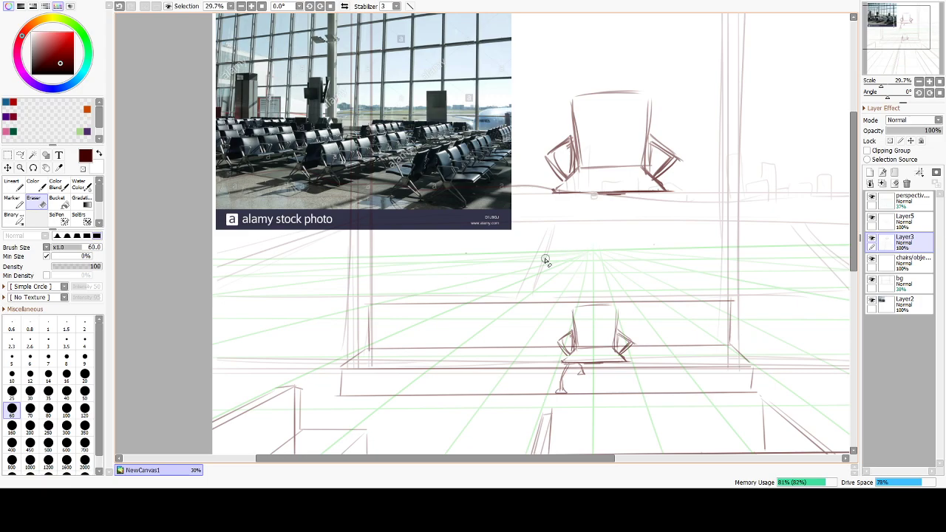
Redraw the large chair's seat front edge with the Marker where the legs were erased.
{"action": "left_click", "coordinate": [7, 155]}
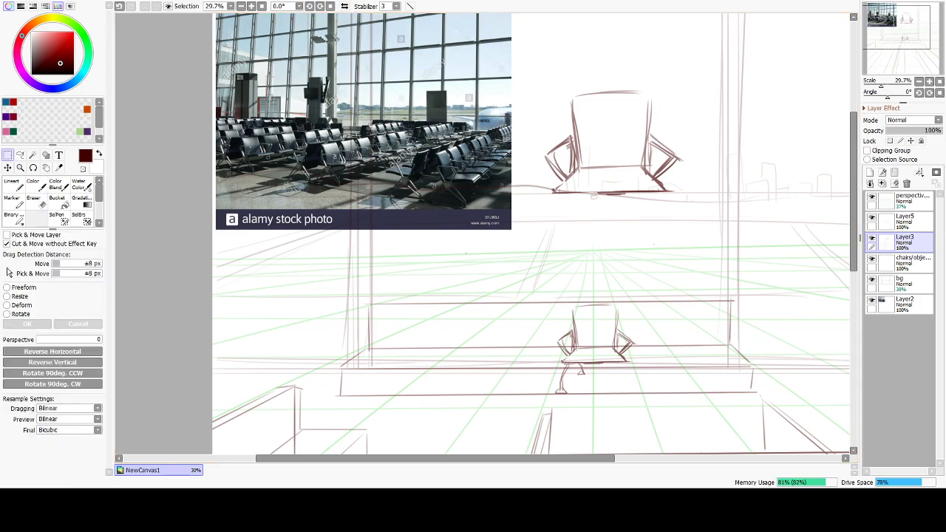
{"action": "left_click", "coordinate": [11, 201]}
{"action": "left_click_drag", "start_coordinate": [551, 191], "coordinate": [620, 192]}
{"action": "key", "text": "ctrl+z"}
{"action": "left_click_drag", "start_coordinate": [562, 193], "coordinate": [633, 192]}
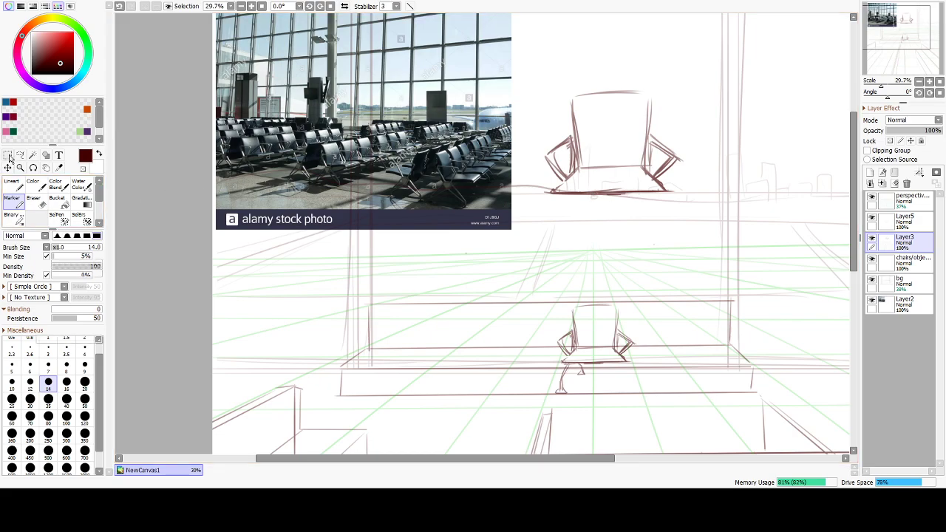
Copy the large legless chair onto a new layer and move the copy down beside the small chair.
{"action": "left_click", "coordinate": [8, 155]}
{"action": "left_click_drag", "start_coordinate": [506, 58], "coordinate": [711, 225]}
{"action": "key", "text": "ctrl+c"}
{"action": "key", "text": "ctrl+v"}
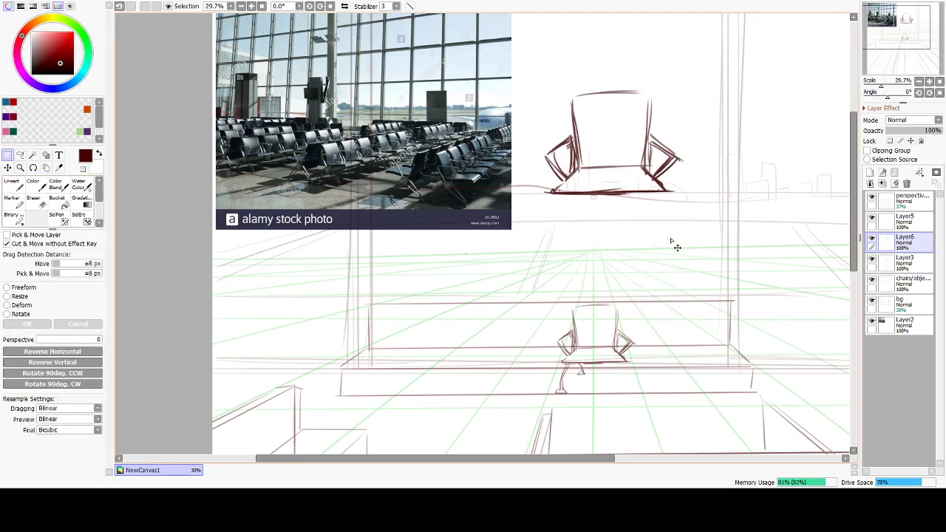
{"action": "left_click_drag", "start_coordinate": [539, 82], "coordinate": [735, 236]}
{"action": "left_click_drag", "start_coordinate": [650, 170], "coordinate": [565, 329]}
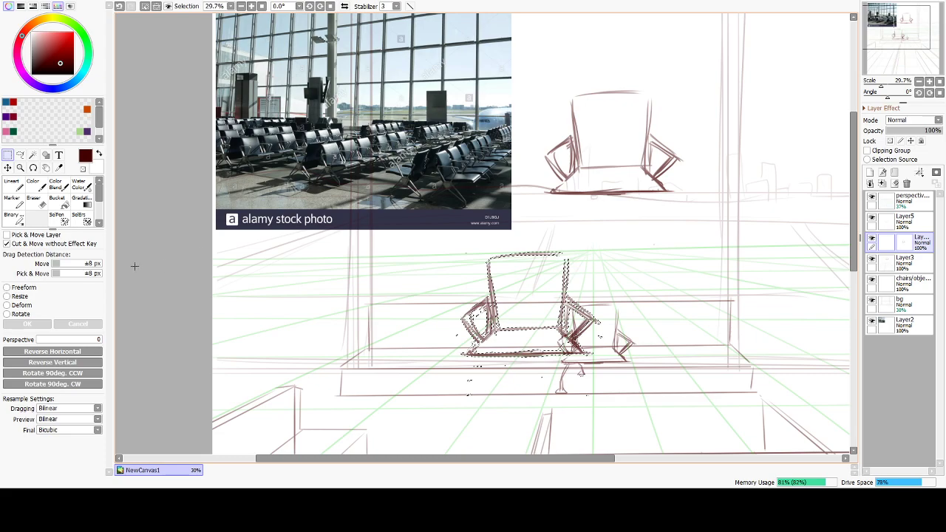
Scale the legless copy down to match the small chair and place it so their neighbouring armrests overlap.
{"action": "key", "text": "ctrl+t"}
{"action": "left_click_drag", "start_coordinate": [456, 253], "coordinate": [522, 297]}
{"action": "mouse_move", "coordinate": [573, 331]}
{"action": "left_mouse_down"}
{"action": "mouse_move", "coordinate": [491, 317]}
{"action": "mouse_move", "coordinate": [565, 321]}
{"action": "mouse_move", "coordinate": [566, 338]}
{"action": "mouse_move", "coordinate": [564, 323]}
{"action": "left_mouse_up"}
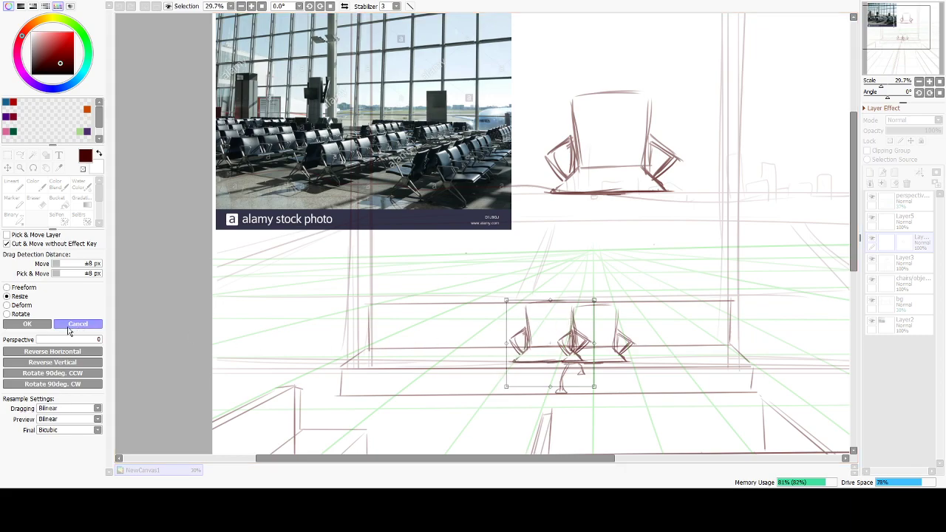
{"action": "left_click", "coordinate": [28, 324]}
Copy the small legless chair onto a new layer and place it directly to its left in the row.
{"action": "left_click_drag", "start_coordinate": [431, 264], "coordinate": [680, 422]}
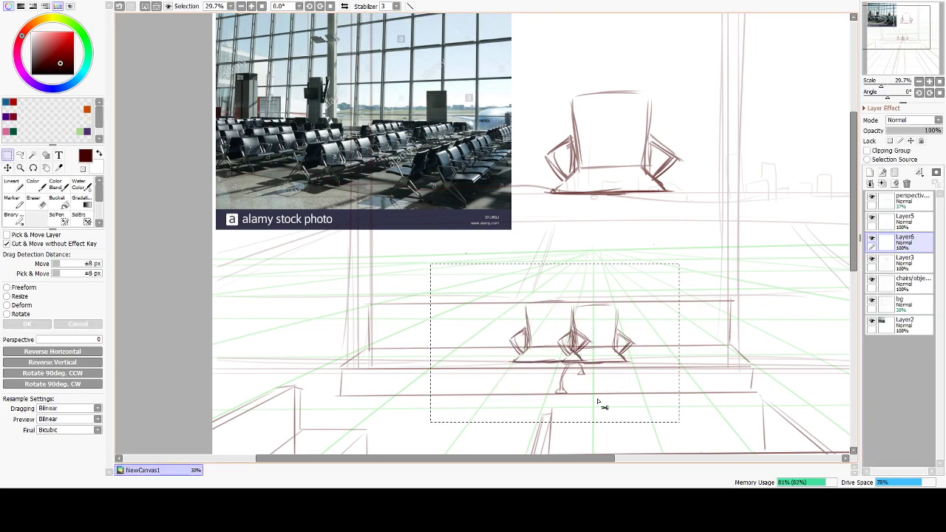
{"action": "key", "text": "ctrl+c"}
{"action": "key", "text": "ctrl+v"}
{"action": "left_click_drag", "start_coordinate": [443, 264], "coordinate": [495, 288]}
{"action": "mouse_move", "coordinate": [511, 360]}
{"action": "left_mouse_down"}
{"action": "mouse_move", "coordinate": [499, 376]}
{"action": "mouse_move", "coordinate": [507, 374]}
{"action": "mouse_move", "coordinate": [507, 394]}
{"action": "left_mouse_up"}
{"action": "key", "text": "ctrl+d"}
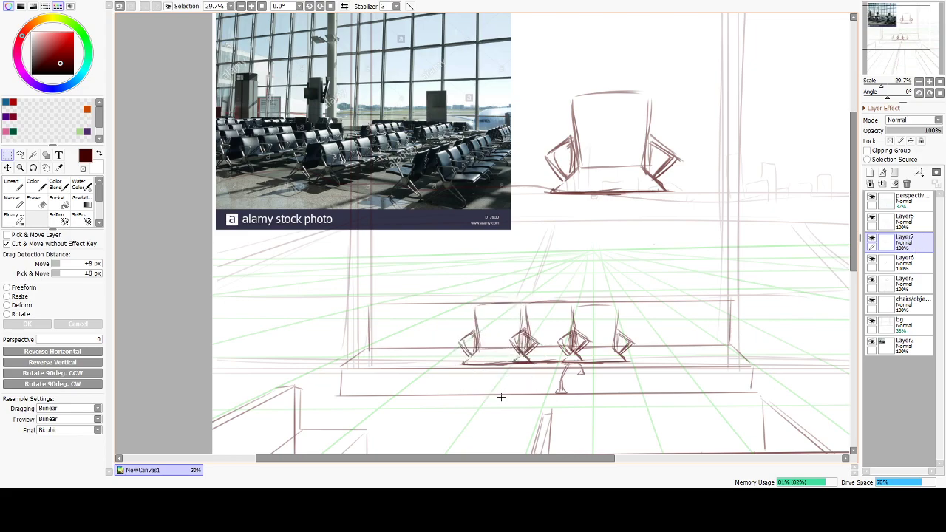
Paste two more legless chairs and line them up to extend the row to the box's left end.
{"action": "key", "text": "ctrl+v"}
{"action": "left_click_drag", "start_coordinate": [469, 258], "coordinate": [595, 392]}
{"action": "left_click_drag", "start_coordinate": [562, 371], "coordinate": [466, 372]}
{"action": "key", "text": "ctrl+d"}
{"action": "key", "text": "ctrl+v"}
{"action": "left_click_drag", "start_coordinate": [548, 373], "coordinate": [424, 373]}
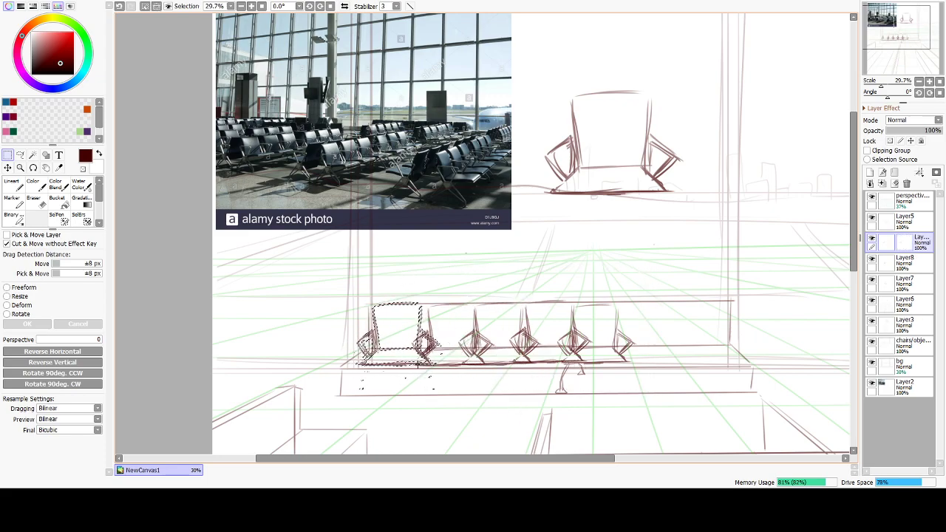
{"action": "key", "text": "ctrl+d"}
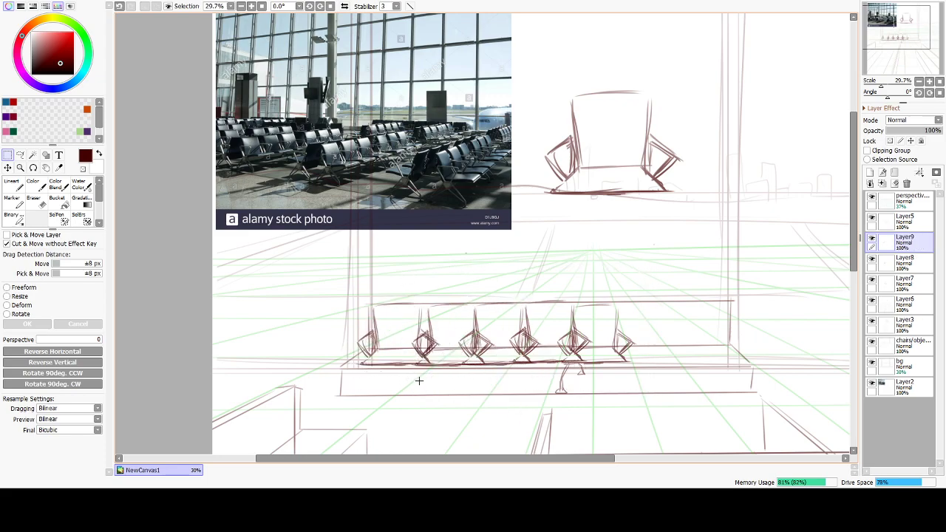
Paste two more legless chairs and line them up to extend the row to the box's right end.
{"action": "key", "text": "ctrl+v"}
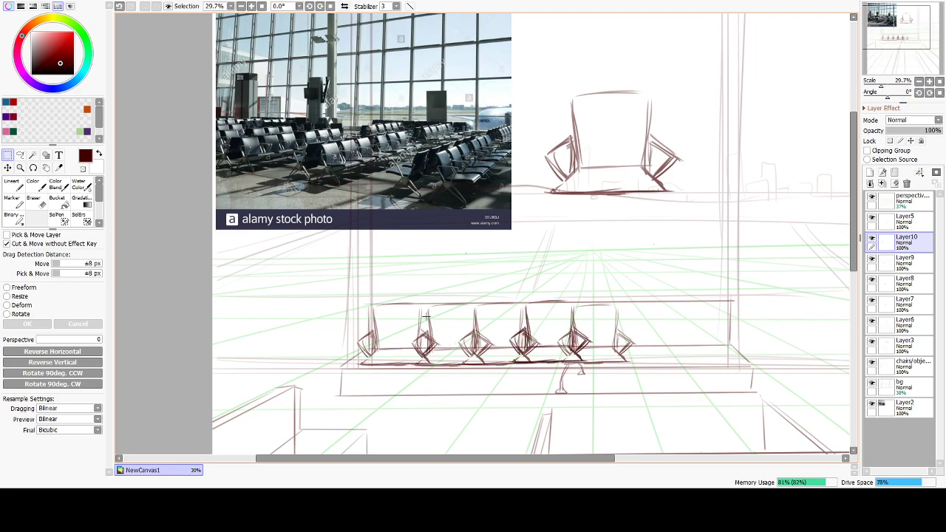
{"action": "left_click_drag", "start_coordinate": [551, 353], "coordinate": [640, 349]}
{"action": "key", "text": "ctrl+d"}
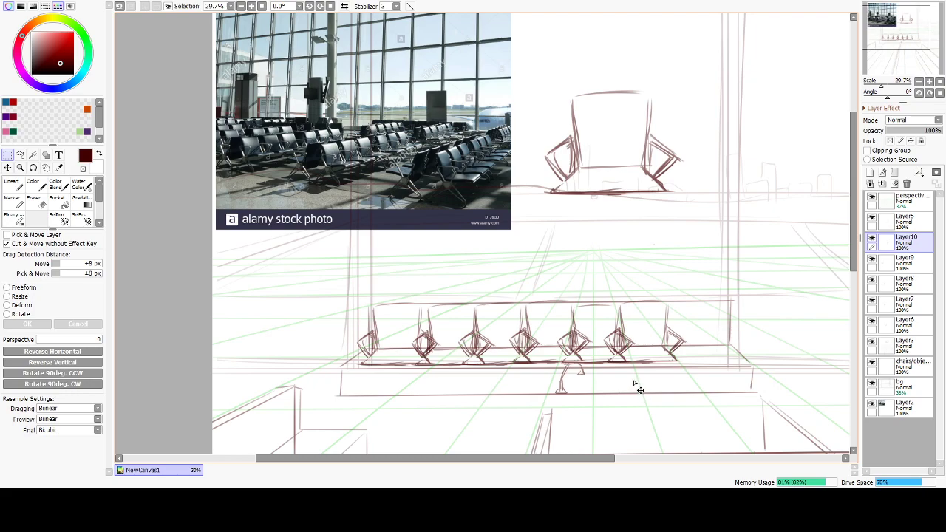
{"action": "key", "text": "ctrl+v"}
{"action": "left_click_drag", "start_coordinate": [568, 356], "coordinate": [723, 358]}
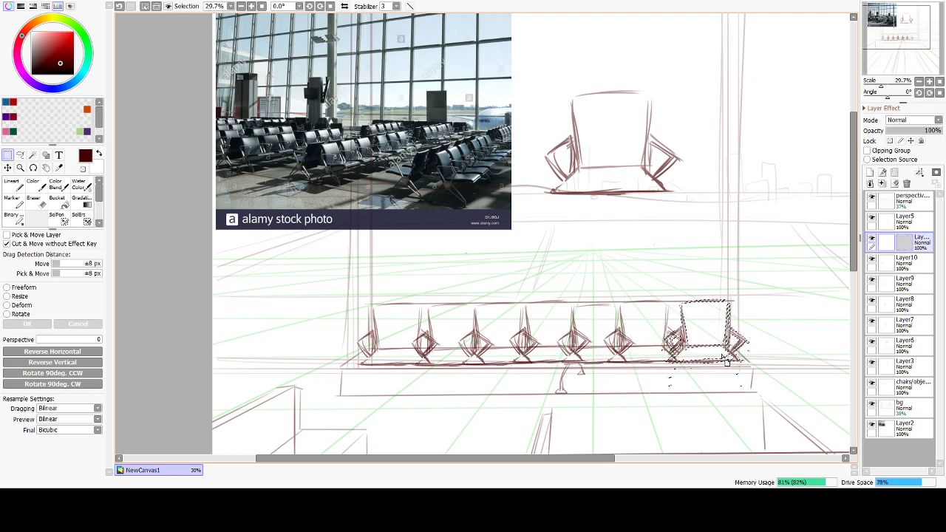
{"action": "key", "text": "ctrl+d"}
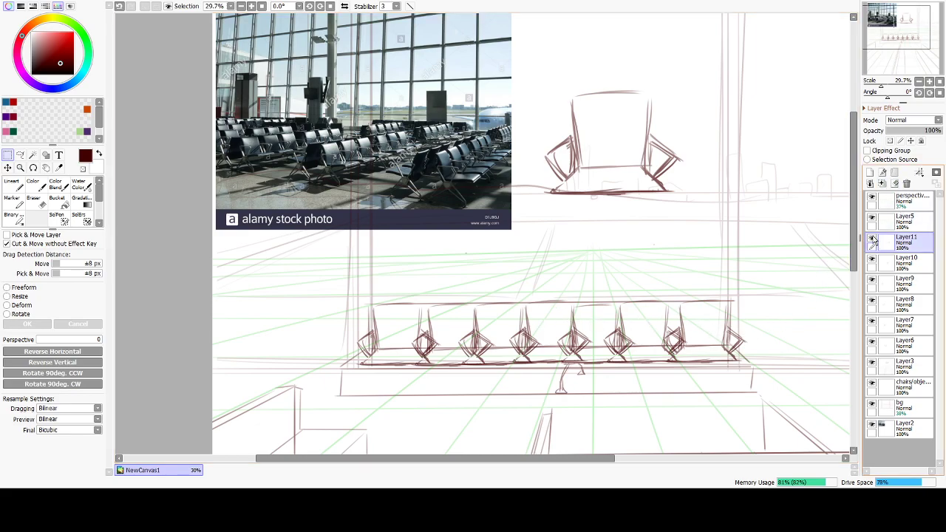
Identify the layers by toggling Layer3 and Layer6, and merge the small-chair layers from Layer5 down into Layer7.
{"action": "left_click", "coordinate": [876, 362]}
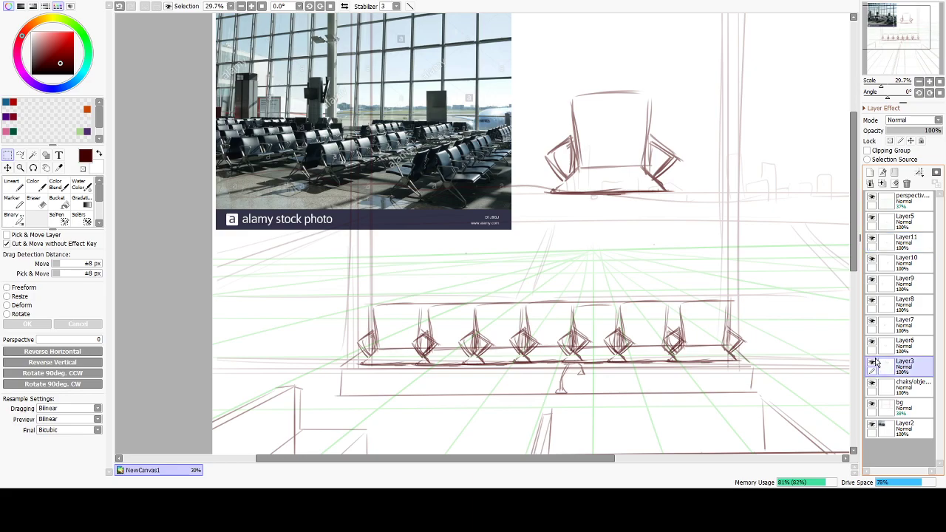
{"action": "left_click", "coordinate": [873, 365]}
{"action": "left_click", "coordinate": [873, 365]}
{"action": "left_click", "coordinate": [873, 345]}
{"action": "left_click", "coordinate": [873, 345]}
{"action": "left_click", "coordinate": [899, 325]}
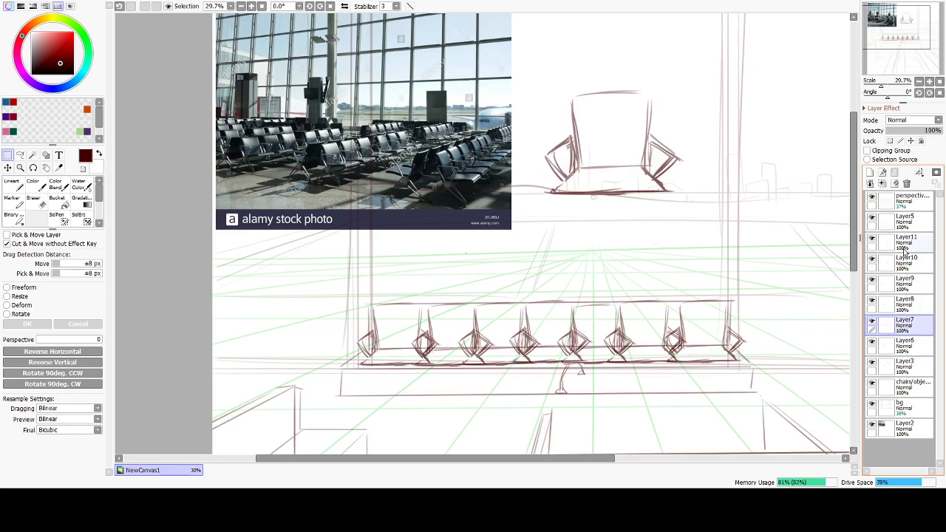
{"action": "left_click", "coordinate": [904, 224]}
{"action": "left_click", "coordinate": [883, 183]}
{"action": "left_click", "coordinate": [883, 184]}
{"action": "left_click", "coordinate": [883, 184]}
{"action": "left_click", "coordinate": [882, 184]}
{"action": "left_click", "coordinate": [883, 184]}
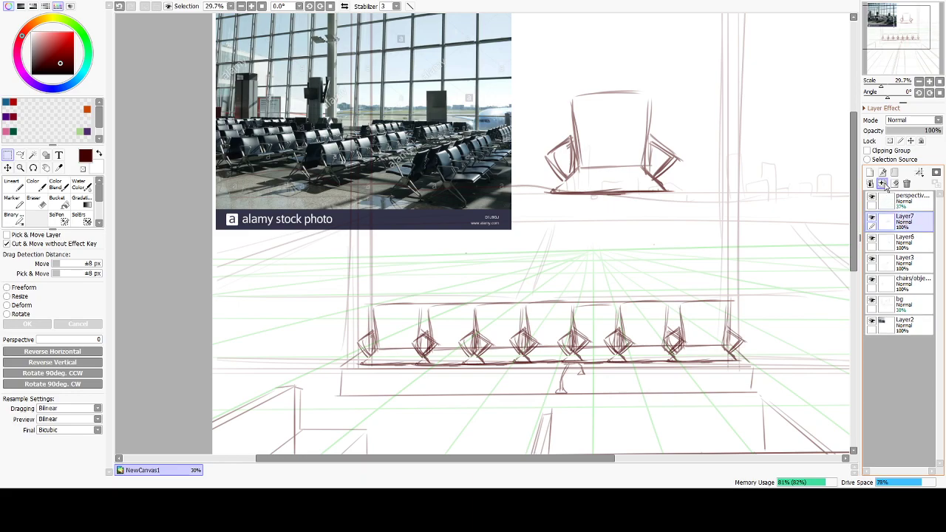
Hide and show the merged Layer7 to check which chairs of the row it contains.
{"action": "left_click", "coordinate": [873, 220]}
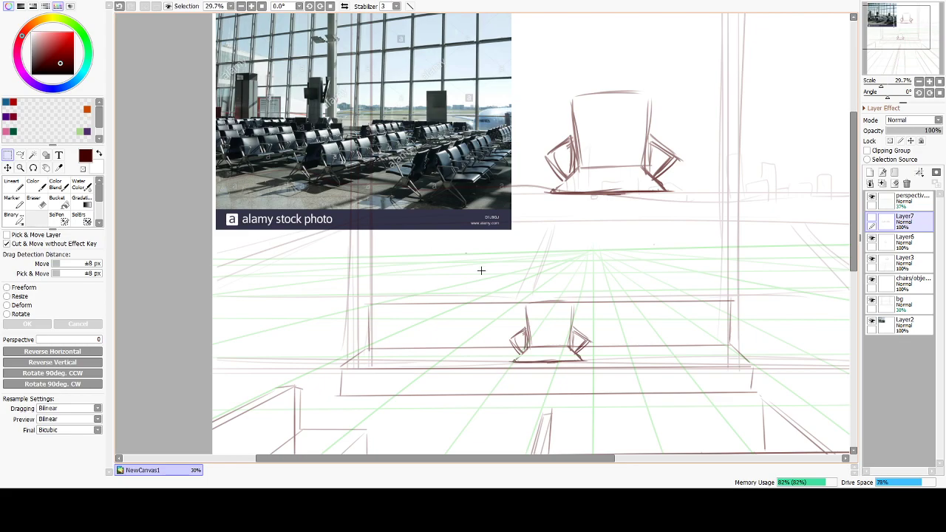
{"action": "left_click", "coordinate": [872, 219]}
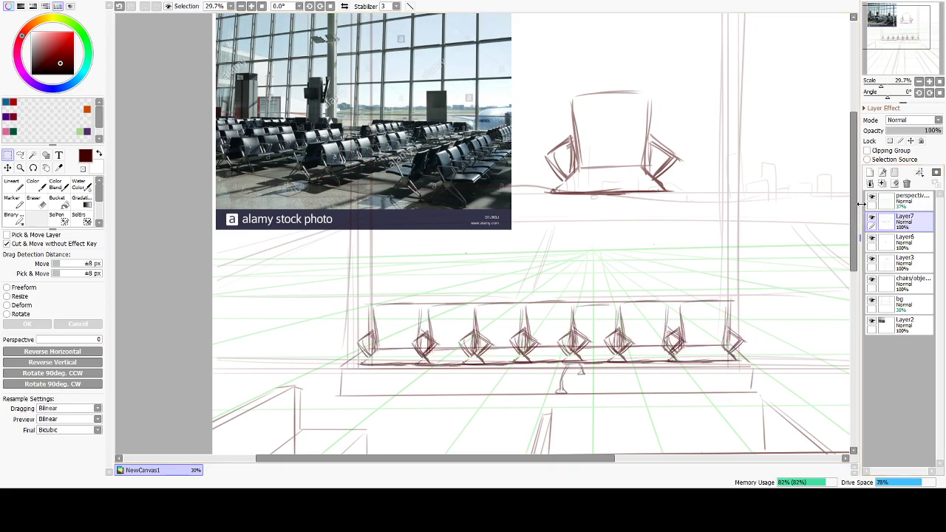
{"action": "key", "text": "e"}
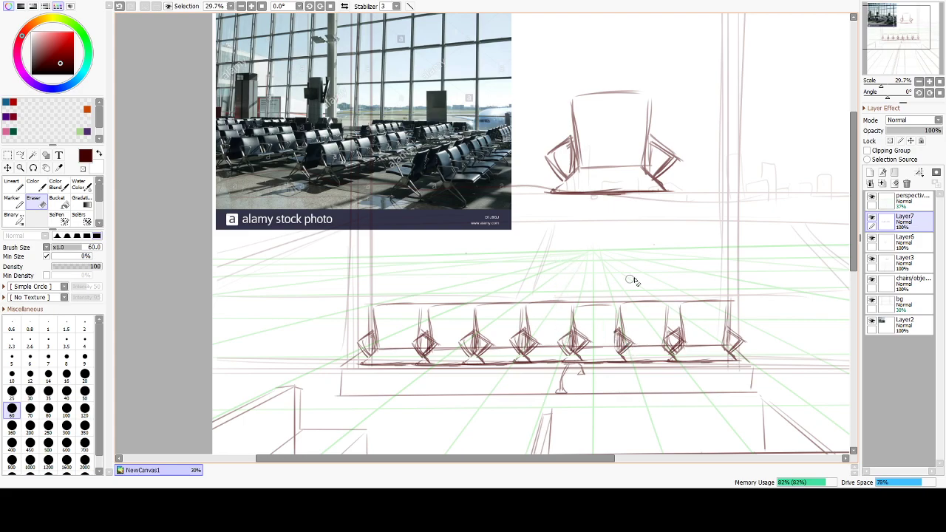
Try erasing the overlapping lines of the middle chairs on Layer7, and undo back past the last layer merge.
{"action": "mouse_move", "coordinate": [612, 352]}
{"action": "left_mouse_down"}
{"action": "mouse_move", "coordinate": [618, 310]}
{"action": "mouse_move", "coordinate": [598, 304]}
{"action": "mouse_move", "coordinate": [568, 330]}
{"action": "left_mouse_up"}
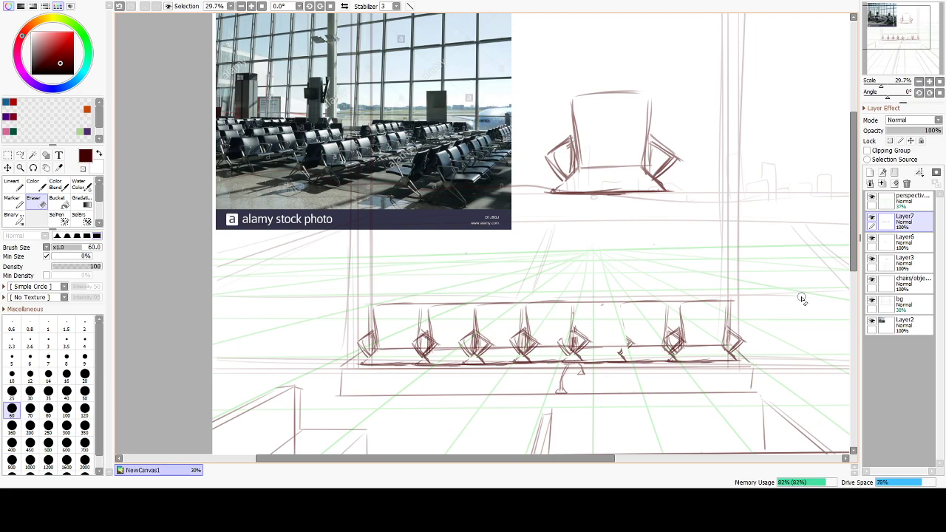
{"action": "key", "text": "ctrl+z"}
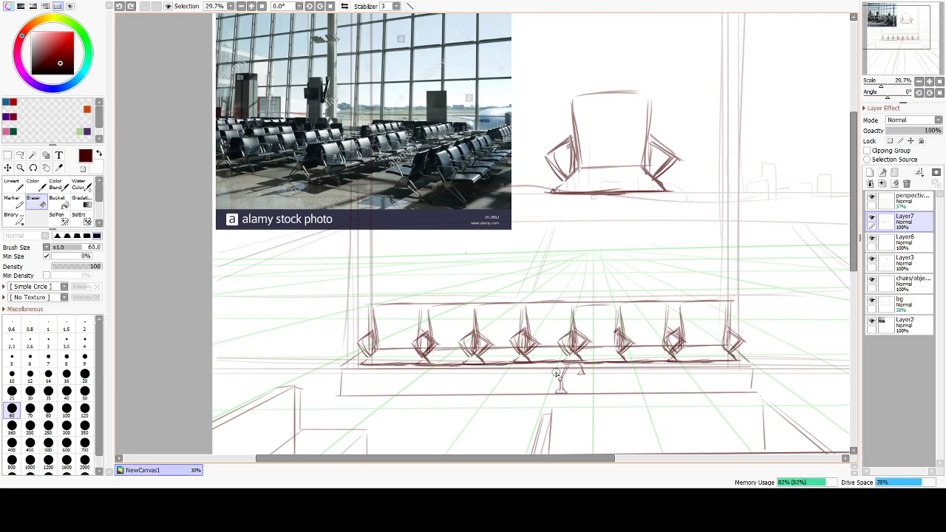
{"action": "left_click_drag", "start_coordinate": [565, 381], "coordinate": [560, 399]}
{"action": "key", "text": "ctrl+z"}
{"action": "key", "text": "ctrl+z"}
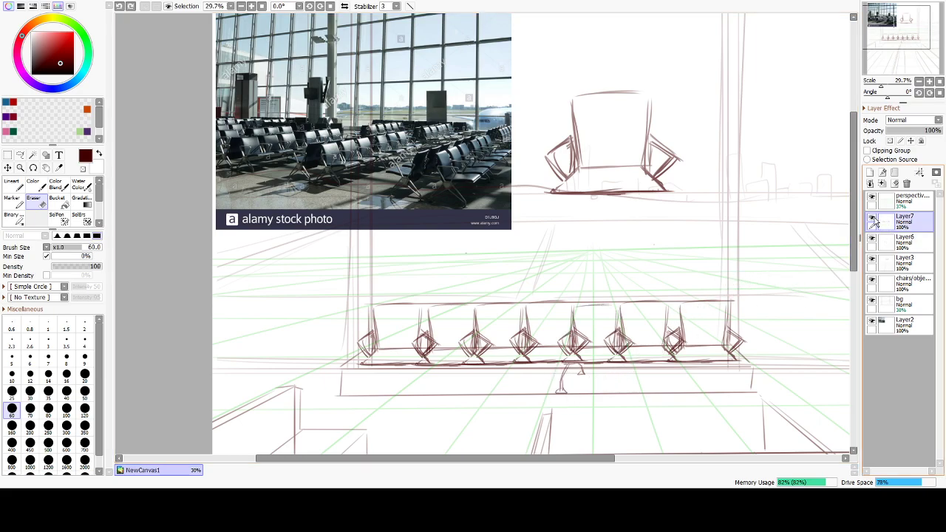
{"action": "key", "text": "ctrl+z"}
Toggle the visibility of Layer8 and Layer6 to check which chairs of the row each one contains.
{"action": "left_click", "coordinate": [872, 219]}
{"action": "left_click", "coordinate": [873, 220]}
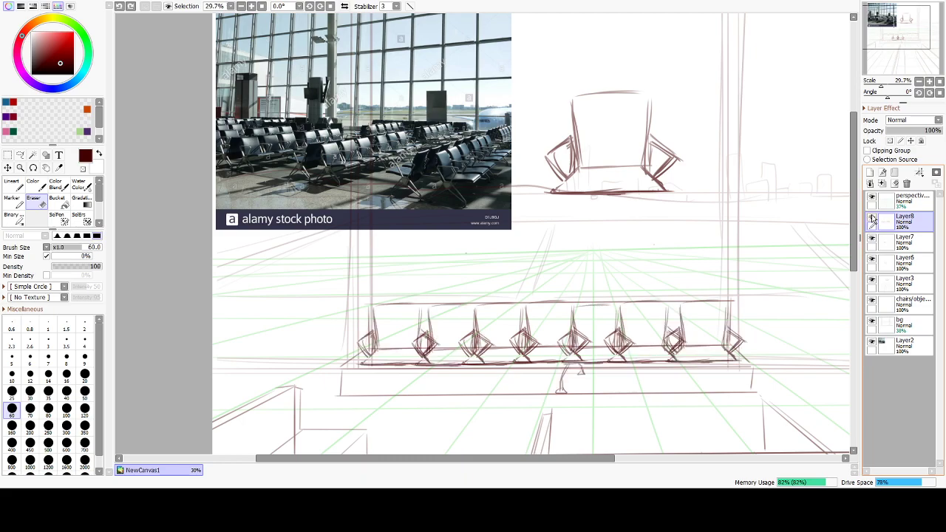
{"action": "left_click", "coordinate": [887, 242]}
{"action": "left_click", "coordinate": [872, 259]}
{"action": "left_click", "coordinate": [872, 260]}
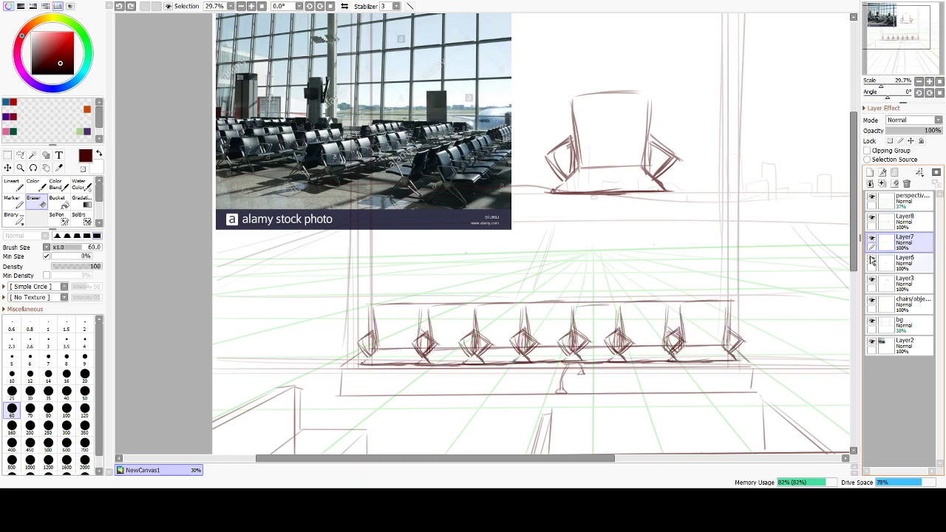
{"action": "left_click", "coordinate": [872, 259]}
{"action": "left_click", "coordinate": [872, 259]}
Try moving Layer7 below Layer6 and merging Layer8 down into Layer6, and undo both changes.
{"action": "left_click_drag", "start_coordinate": [899, 242], "coordinate": [898, 264]}
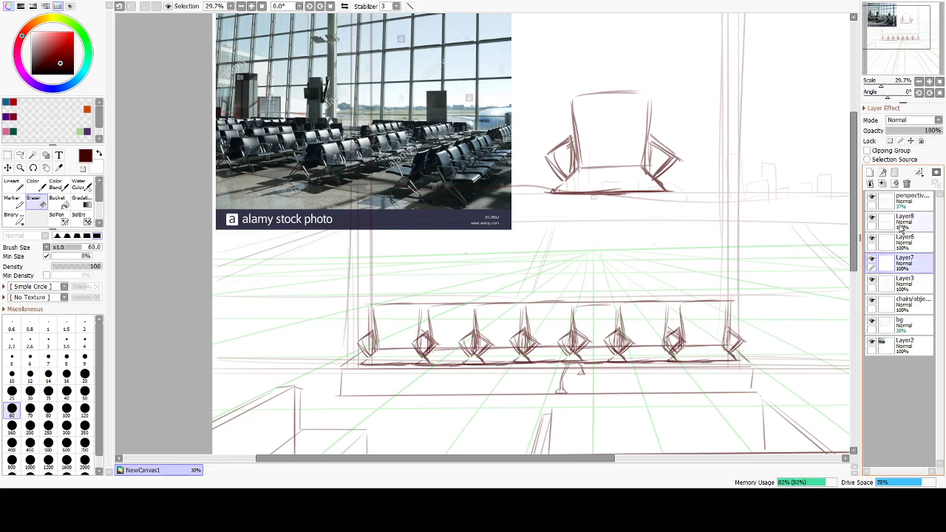
{"action": "left_click", "coordinate": [898, 220]}
{"action": "left_click", "coordinate": [882, 184]}
{"action": "left_click", "coordinate": [872, 219]}
{"action": "left_click", "coordinate": [872, 218]}
{"action": "left_click", "coordinate": [872, 219]}
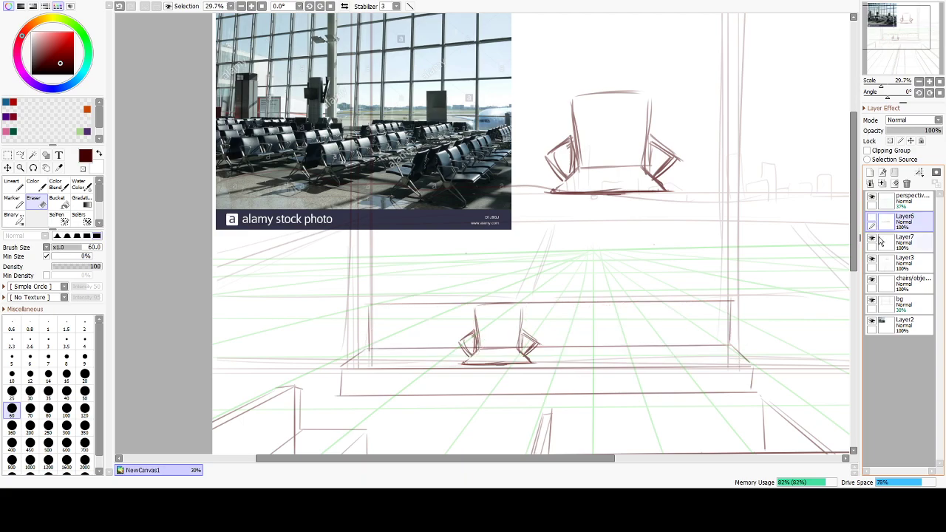
{"action": "left_click", "coordinate": [873, 241]}
{"action": "key", "text": "ctrl+z"}
{"action": "key", "text": "ctrl+z"}
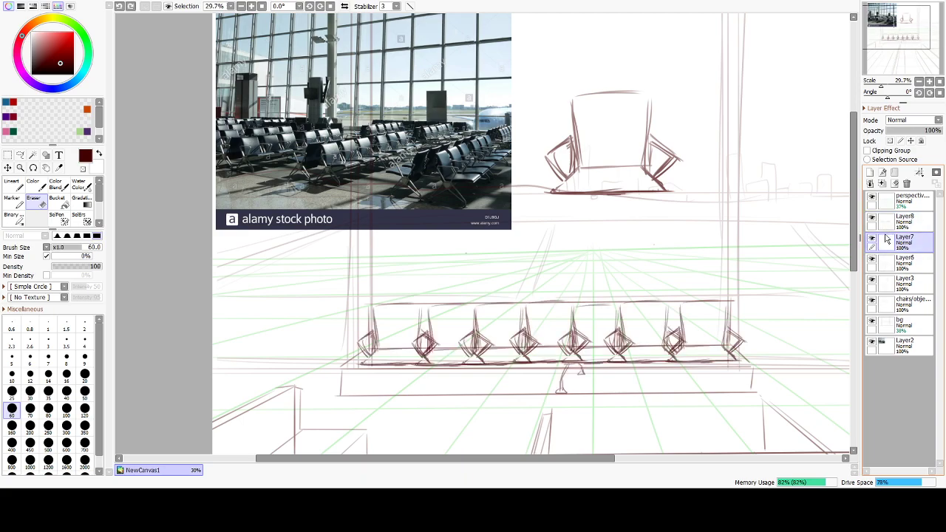
Toggle the visibility of Layer6, Layer3, Layer7 and Layer8 to identify the chairs on each layer.
{"action": "left_click", "coordinate": [873, 260]}
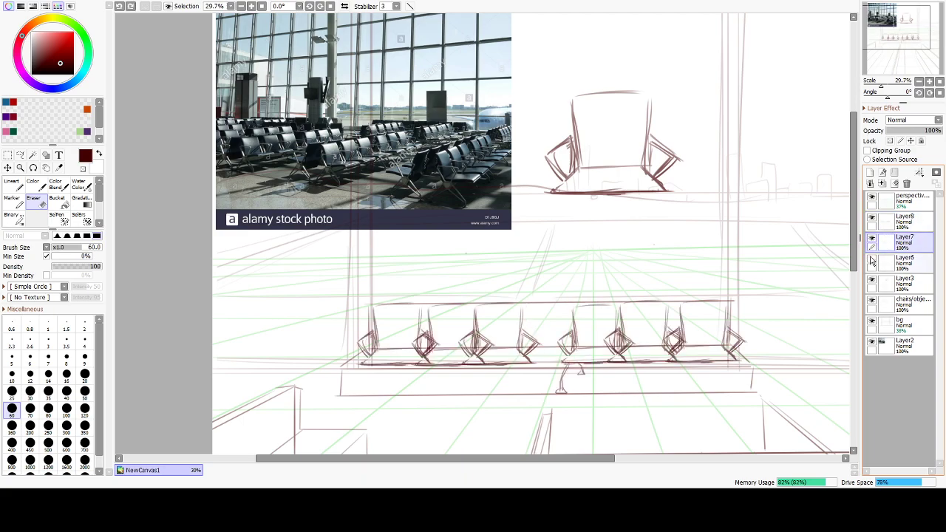
{"action": "left_click", "coordinate": [872, 260]}
{"action": "left_click", "coordinate": [872, 279]}
{"action": "left_click", "coordinate": [872, 280]}
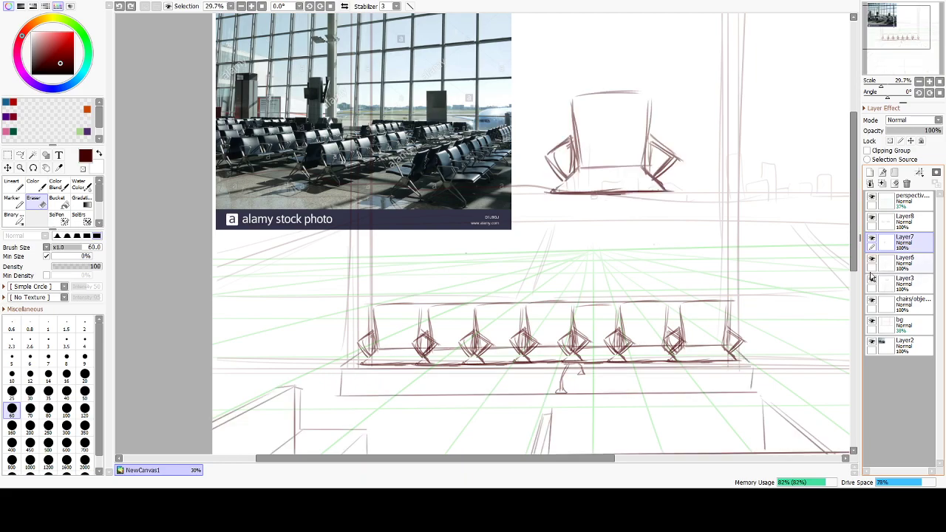
{"action": "left_click", "coordinate": [872, 260]}
{"action": "left_click", "coordinate": [871, 239]}
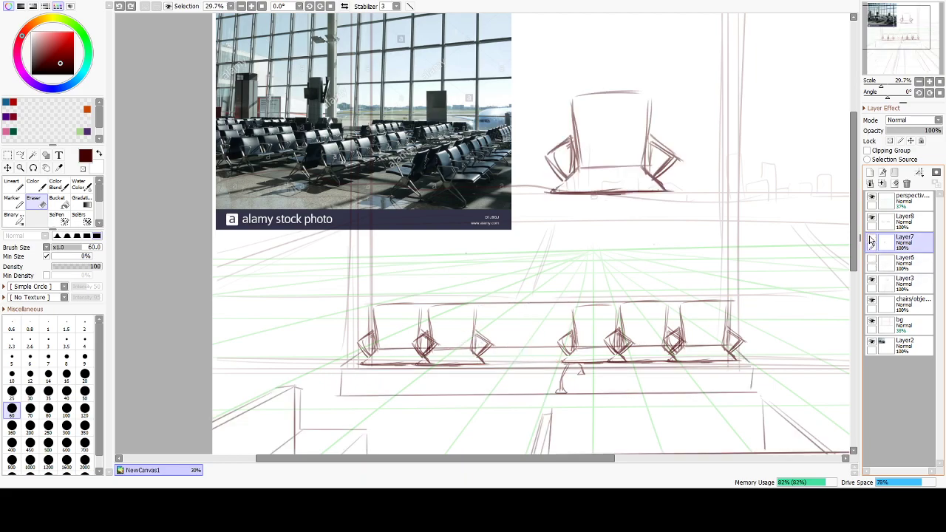
{"action": "left_click", "coordinate": [872, 218]}
{"action": "left_click", "coordinate": [873, 218]}
Undo the earlier merges of the small-chair layers back to Layer5 and toggle the restored layers to check their contents.
{"action": "key", "text": "ctrl+z"}
{"action": "key", "text": "ctrl+z"}
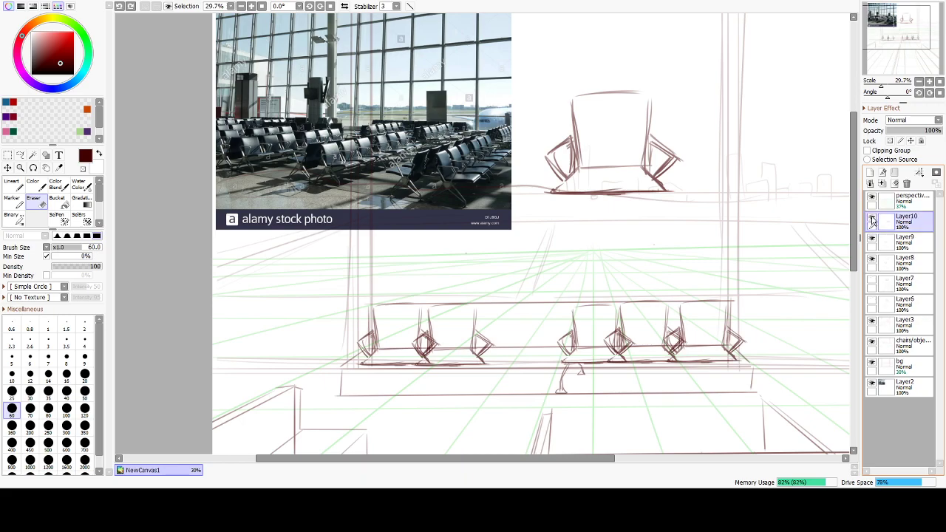
{"action": "left_click", "coordinate": [872, 219]}
{"action": "left_click", "coordinate": [872, 219]}
{"action": "key", "text": "ctrl+shift+n"}
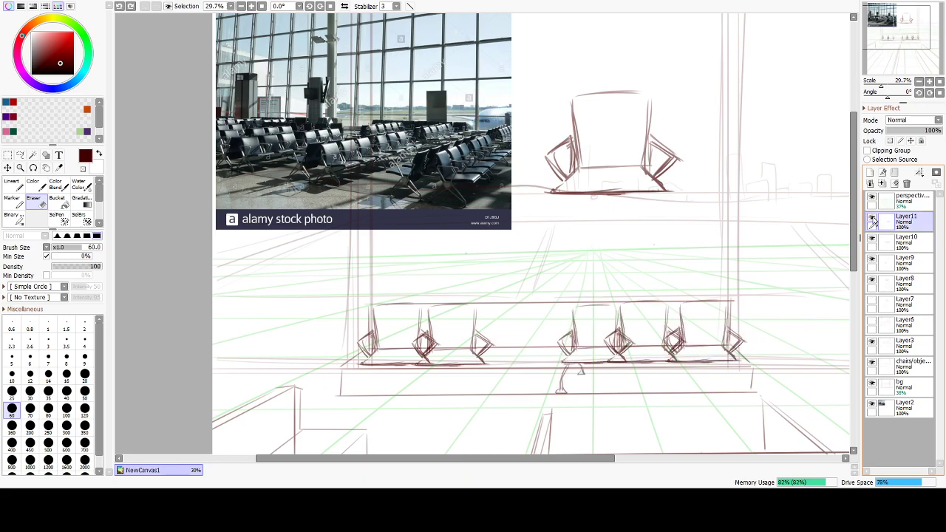
{"action": "left_click", "coordinate": [872, 220]}
{"action": "left_click", "coordinate": [872, 220]}
{"action": "key", "text": "ctrl+shift+n"}
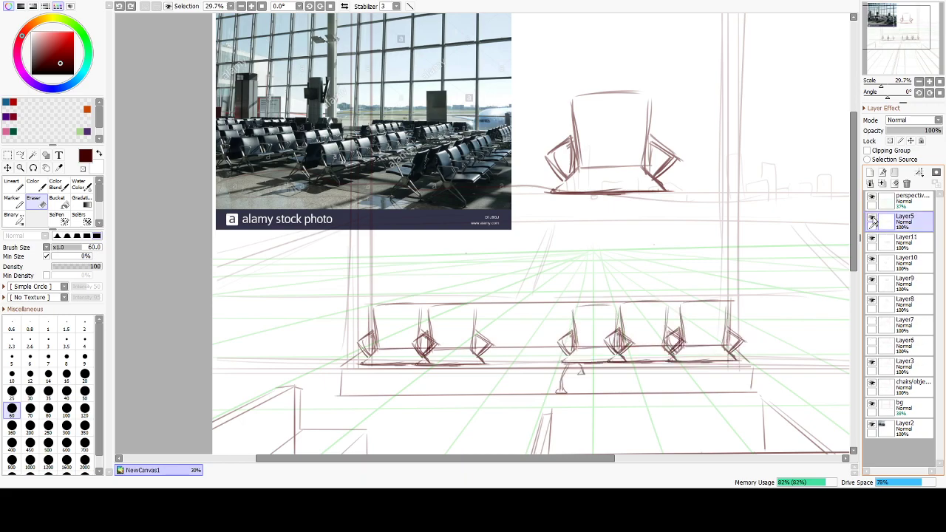
{"action": "left_click", "coordinate": [872, 220]}
{"action": "left_click", "coordinate": [873, 219]}
{"action": "left_click", "coordinate": [872, 220]}
{"action": "left_click", "coordinate": [873, 220]}
Merge the small-chair layers from Layer11 down into Layer7 and on into Layer6, and make the merged Layer6 visible.
{"action": "left_click", "coordinate": [896, 246]}
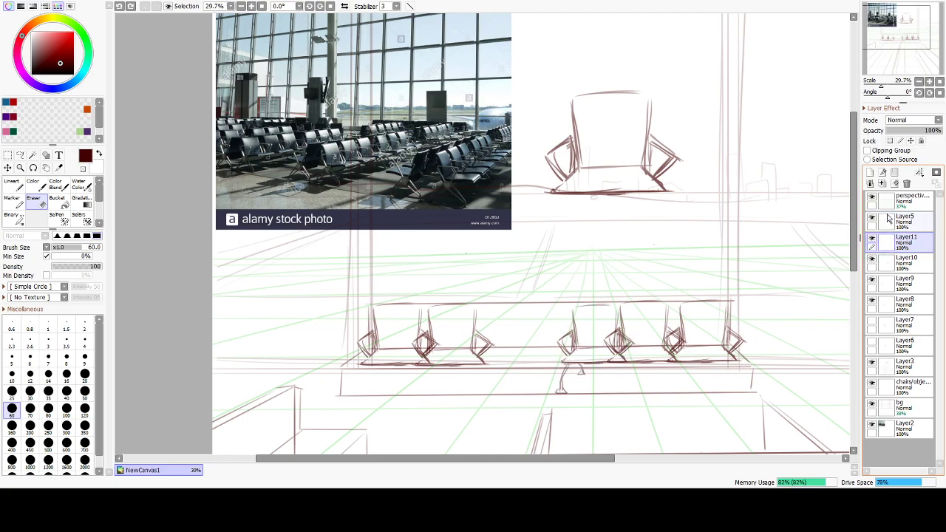
{"action": "left_click", "coordinate": [882, 184]}
{"action": "left_click", "coordinate": [881, 184]}
{"action": "left_click", "coordinate": [882, 184]}
{"action": "left_click", "coordinate": [882, 184]}
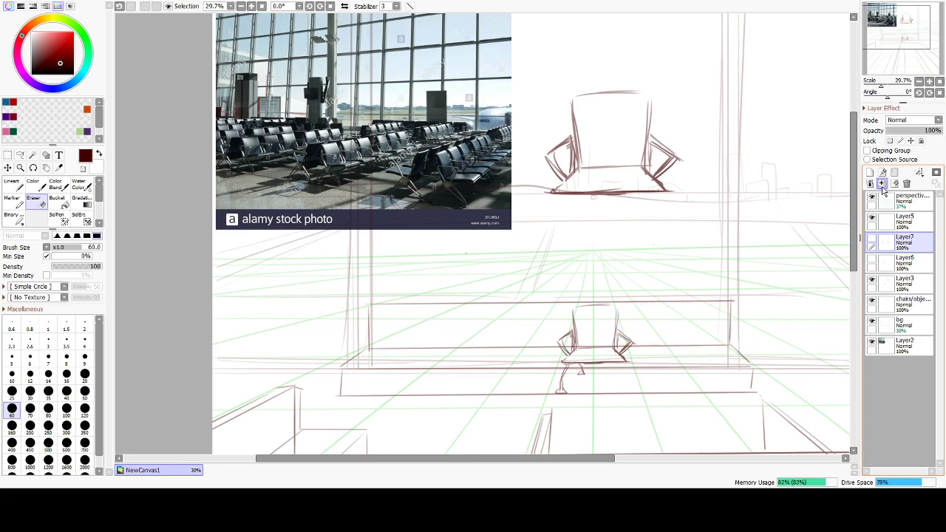
{"action": "left_click", "coordinate": [872, 242]}
{"action": "left_click", "coordinate": [872, 241]}
{"action": "left_click", "coordinate": [872, 241]}
{"action": "left_click", "coordinate": [882, 184]}
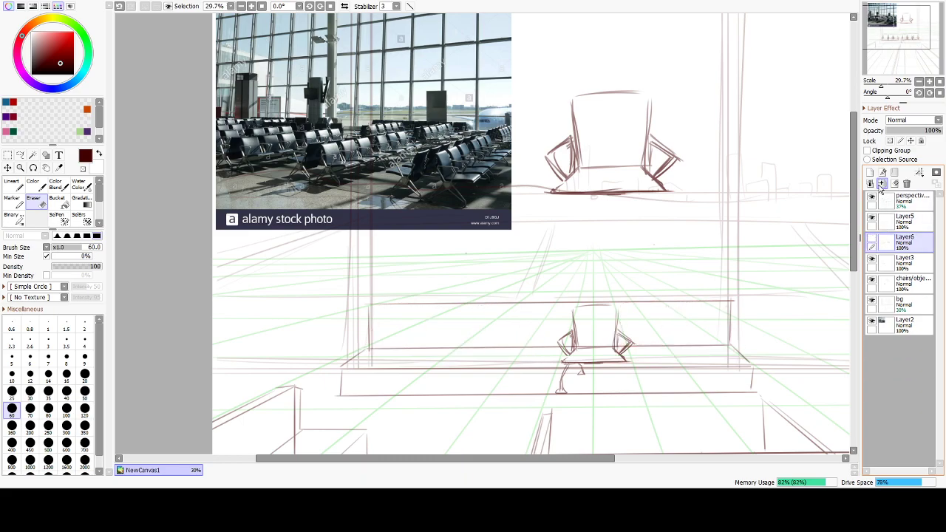
{"action": "left_click", "coordinate": [873, 241]}
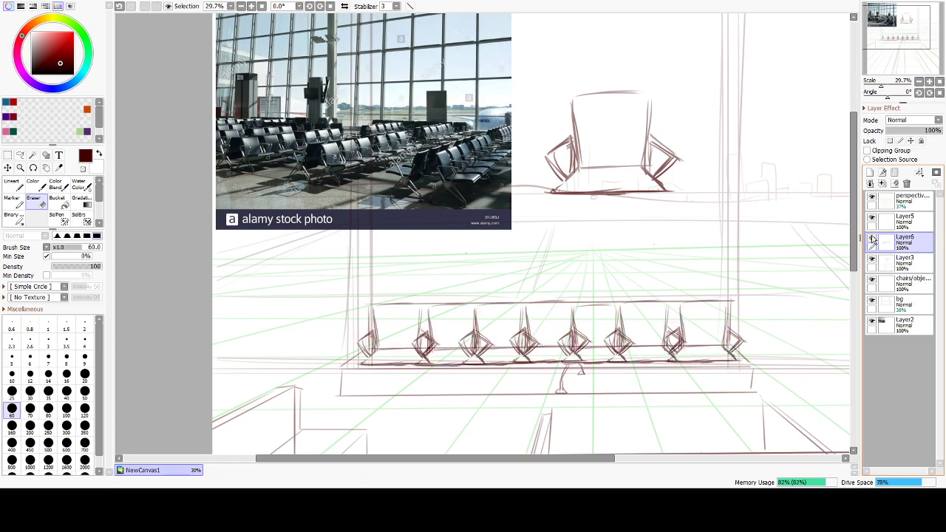
{"action": "left_click", "coordinate": [873, 241]}
{"action": "left_click", "coordinate": [873, 241]}
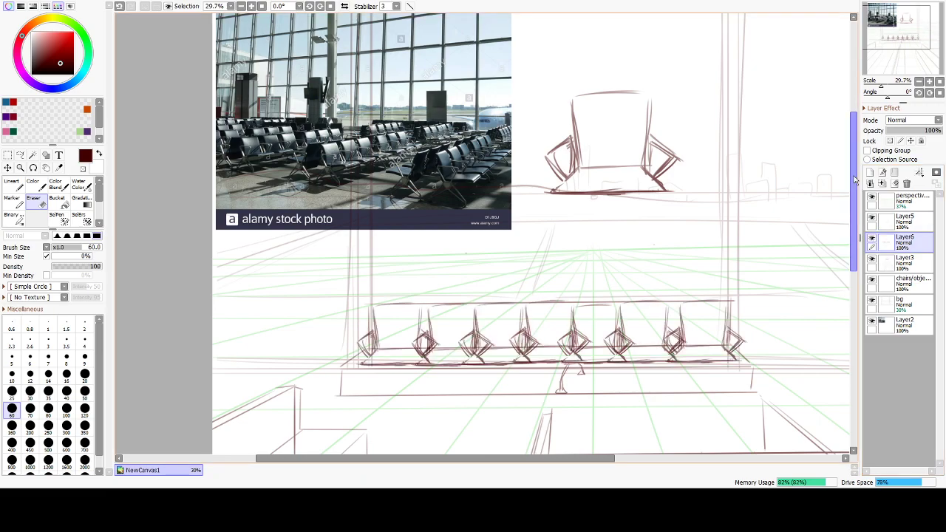
Erase the neighbouring chairs' armrest lines that overlap the inside of the chair above the sketched leg on Layer6.
{"action": "key", "text": "m"}
{"action": "key", "text": "e"}
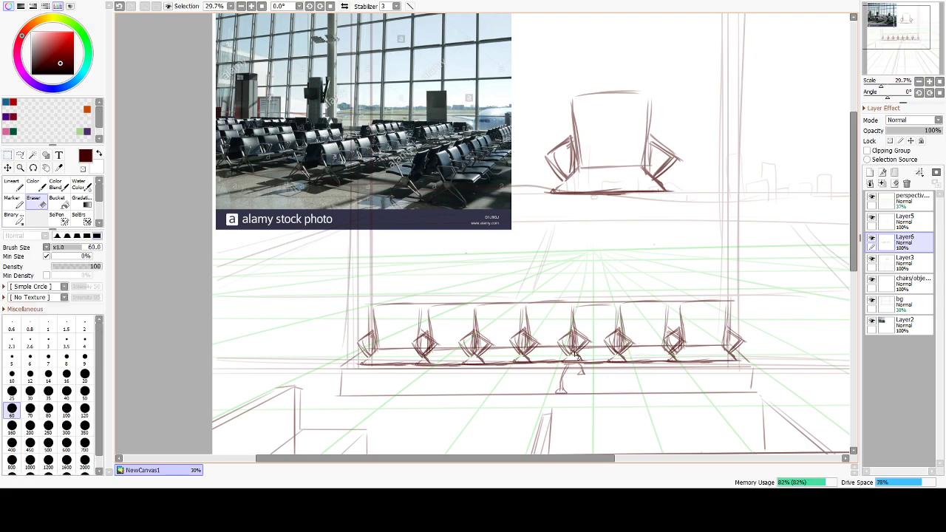
{"action": "left_click_drag", "start_coordinate": [587, 337], "coordinate": [593, 342]}
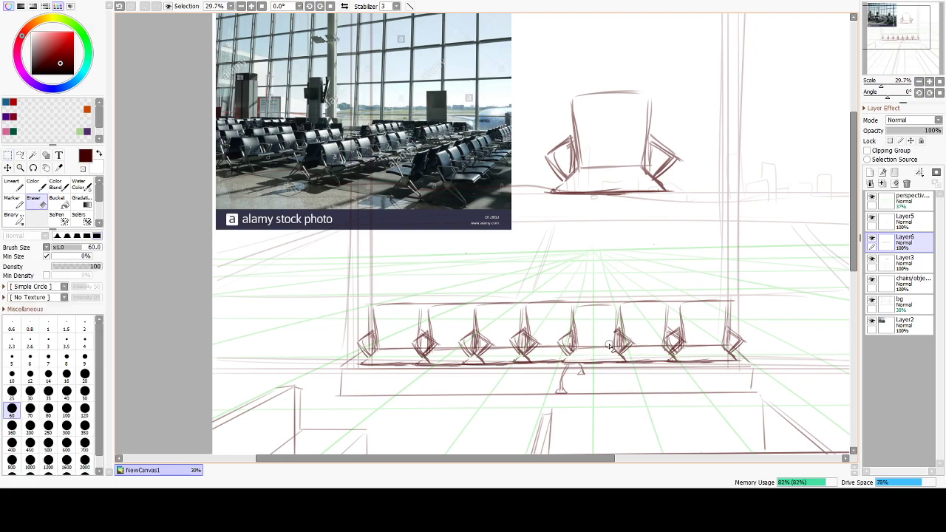
{"action": "mouse_move", "coordinate": [623, 337]}
{"action": "left_mouse_down"}
{"action": "mouse_move", "coordinate": [625, 348]}
{"action": "mouse_move", "coordinate": [621, 313]}
{"action": "left_mouse_up"}
Redraw the top and side edges of the cleaned chair's backrest with straight Marker lines at brush size 20.
{"action": "key", "text": "m"}
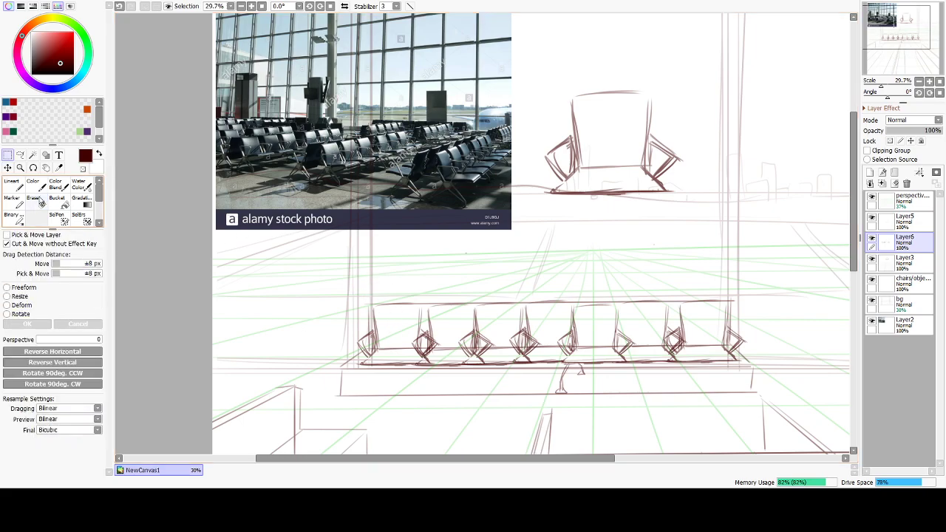
{"action": "left_click", "coordinate": [409, 6]}
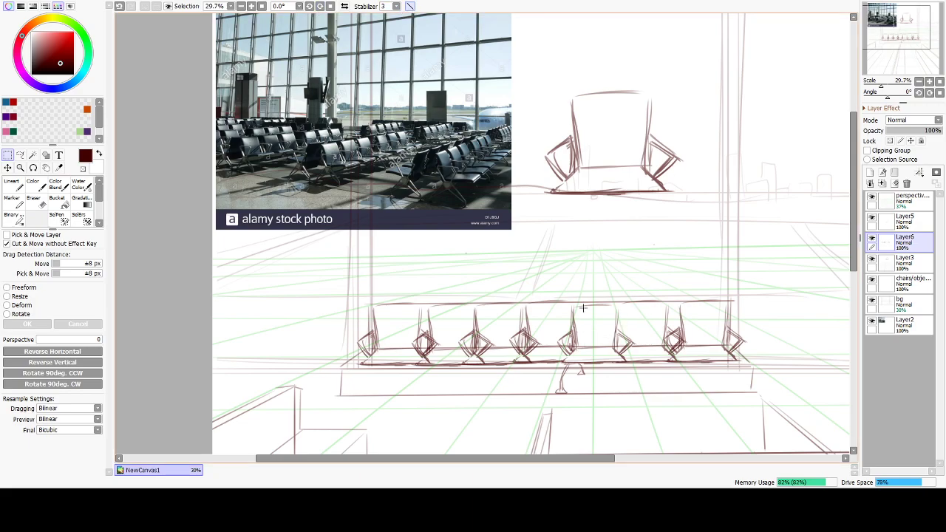
{"action": "key", "text": "b"}
{"action": "key", "text": "]"}
{"action": "left_click_drag", "start_coordinate": [618, 304], "coordinate": [614, 344]}
{"action": "key", "text": "ctrl+z"}
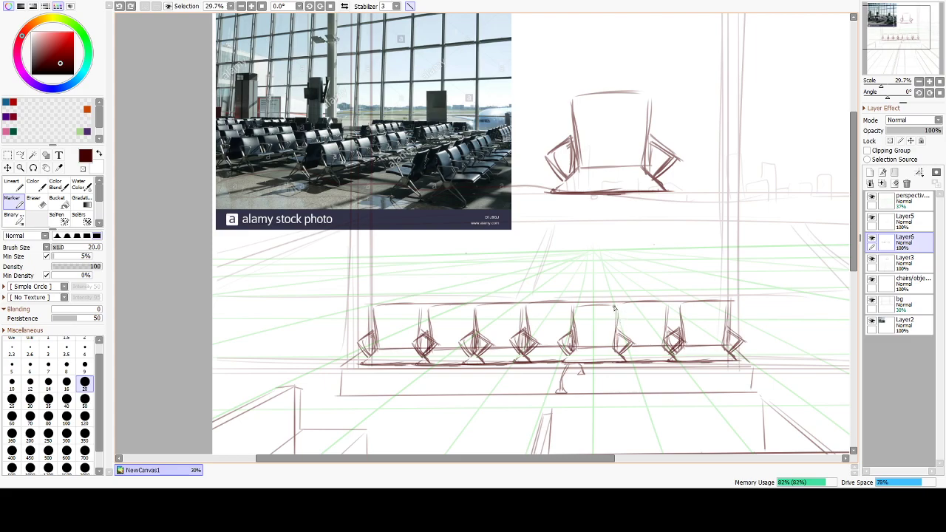
{"action": "mouse_move", "coordinate": [616, 303]}
{"action": "left_mouse_down"}
{"action": "mouse_move", "coordinate": [615, 349]}
{"action": "mouse_move", "coordinate": [575, 304]}
{"action": "left_mouse_up"}
{"action": "key", "text": "ctrl+z"}
{"action": "left_click_drag", "start_coordinate": [576, 348], "coordinate": [578, 300]}
{"action": "key", "text": "ctrl+z"}
{"action": "mouse_move", "coordinate": [573, 351]}
{"action": "left_mouse_down"}
{"action": "mouse_move", "coordinate": [582, 303]}
{"action": "mouse_move", "coordinate": [617, 308]}
{"action": "left_mouse_up"}
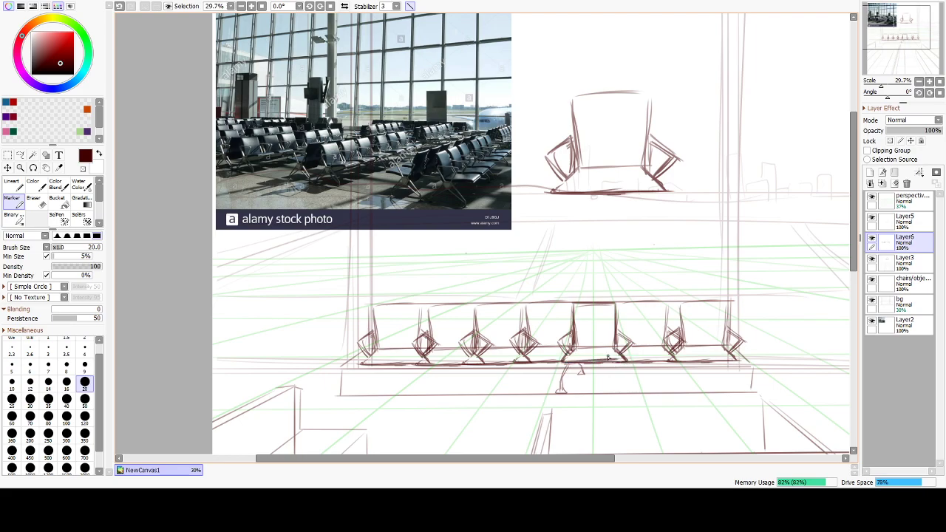
Draw a straight line along the seat to close the bottom of the cleaned chair's backrest.
{"action": "key", "text": "ctrl+z"}
{"action": "key", "text": "ctrl+z"}
{"action": "key", "text": "ctrl+y"}
{"action": "key", "text": "ctrl+y"}
{"action": "left_click_drag", "start_coordinate": [620, 347], "coordinate": [570, 346]}
{"action": "left_click_drag", "start_coordinate": [618, 302], "coordinate": [661, 304]}
{"action": "key", "text": "ctrl+z"}
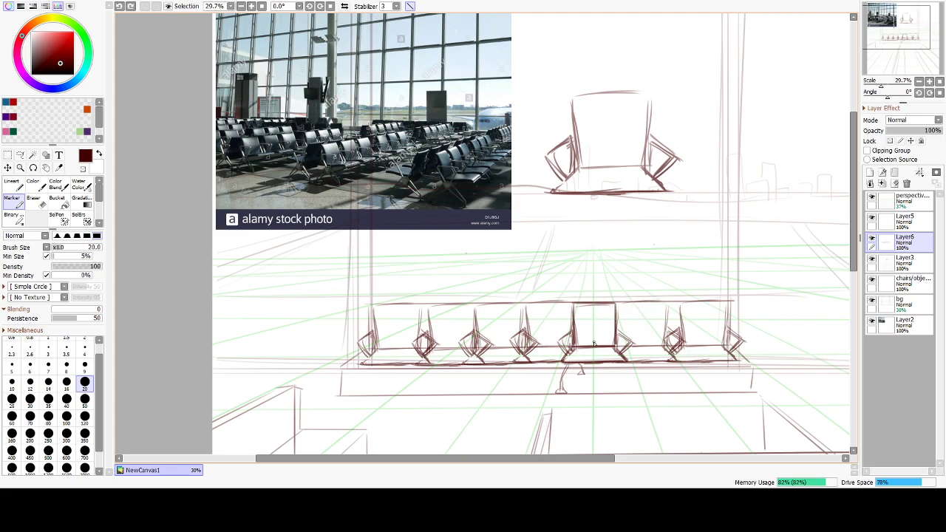
Copy the straight-edged backrest with a rectangular selection around it.
{"action": "left_click", "coordinate": [12, 156]}
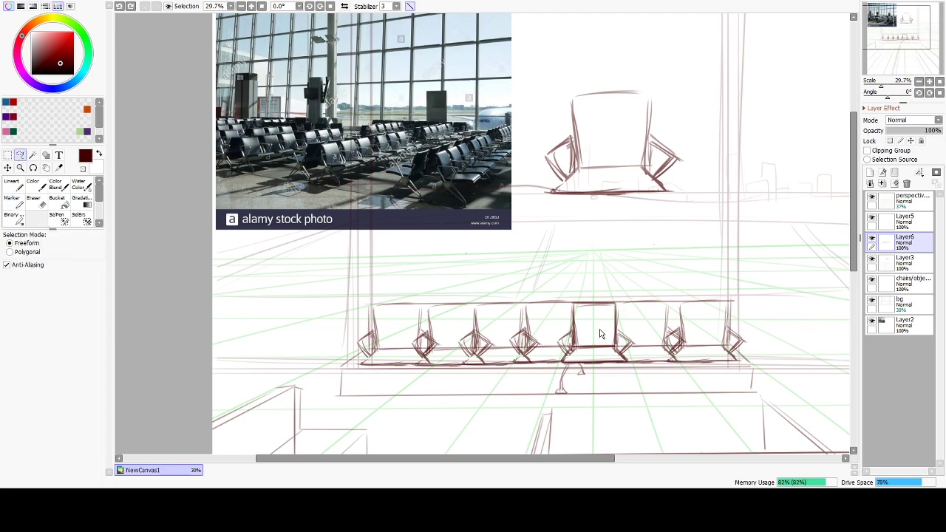
{"action": "mouse_move", "coordinate": [563, 338]}
{"action": "left_mouse_down"}
{"action": "mouse_move", "coordinate": [628, 311]}
{"action": "mouse_move", "coordinate": [619, 344]}
{"action": "left_mouse_up"}
{"action": "key", "text": "ctrl+z"}
{"action": "mouse_move", "coordinate": [628, 294]}
{"action": "left_mouse_down"}
{"action": "mouse_move", "coordinate": [562, 339]}
{"action": "mouse_move", "coordinate": [568, 344]}
{"action": "left_mouse_up"}
{"action": "key", "text": "ctrl+d"}
{"action": "left_click", "coordinate": [9, 168]}
{"action": "left_click_drag", "start_coordinate": [571, 294], "coordinate": [630, 348]}
{"action": "key", "text": "ctrl+c"}
Paste the backrest and line the copy up against the original's right edge.
{"action": "key", "text": "ctrl+v"}
{"action": "left_click_drag", "start_coordinate": [550, 288], "coordinate": [637, 348]}
{"action": "left_click", "coordinate": [654, 341]}
{"action": "left_click_drag", "start_coordinate": [588, 328], "coordinate": [611, 329]}
{"action": "left_click_drag", "start_coordinate": [536, 279], "coordinate": [638, 341]}
{"action": "left_click", "coordinate": [615, 348]}
{"action": "left_click_drag", "start_coordinate": [546, 283], "coordinate": [631, 356]}
{"action": "mouse_move", "coordinate": [591, 343]}
{"action": "left_mouse_down"}
{"action": "mouse_move", "coordinate": [637, 341]}
{"action": "mouse_move", "coordinate": [637, 351]}
{"action": "left_mouse_up"}
{"action": "left_click", "coordinate": [631, 356]}
{"action": "left_click_drag", "start_coordinate": [583, 291], "coordinate": [686, 377]}
{"action": "left_click", "coordinate": [708, 395]}
Paste two more backrest copies and line them up side by side to reach the box's right end.
{"action": "key", "text": "ctrl+v"}
{"action": "left_click_drag", "start_coordinate": [538, 274], "coordinate": [651, 372]}
{"action": "left_click_drag", "start_coordinate": [608, 339], "coordinate": [693, 338]}
{"action": "key", "text": "ctrl+d"}
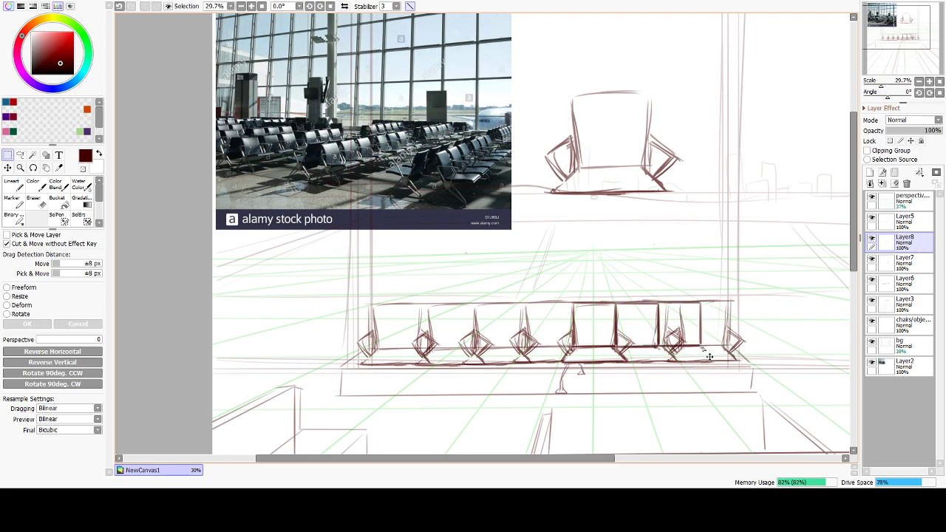
{"action": "key", "text": "ctrl+v"}
{"action": "left_click_drag", "start_coordinate": [617, 334], "coordinate": [735, 340]}
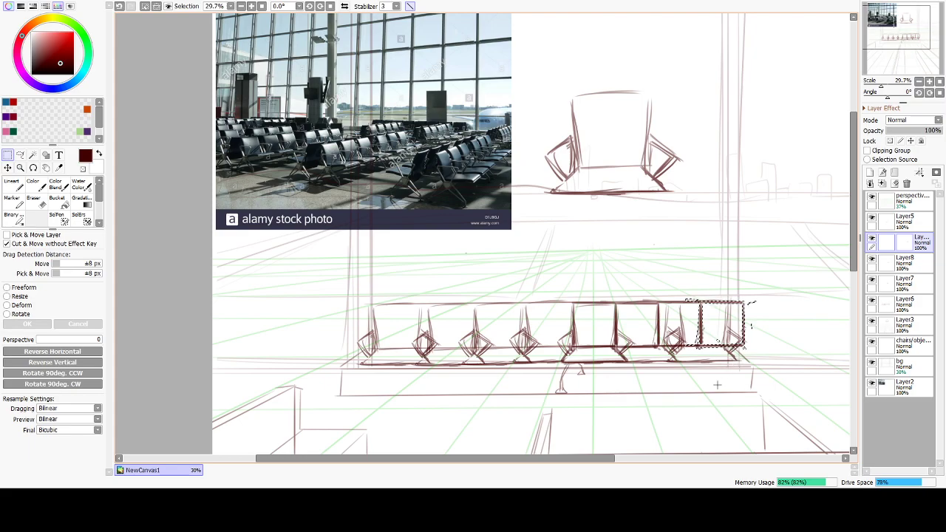
{"action": "key", "text": "ctrl+d"}
Paste two backrest copies and line them up one after the other to the left of the original.
{"action": "key", "text": "ctrl+v"}
{"action": "left_click_drag", "start_coordinate": [539, 281], "coordinate": [638, 366]}
{"action": "left_click_drag", "start_coordinate": [609, 337], "coordinate": [566, 339]}
{"action": "key", "text": "ctrl+d"}
{"action": "key", "text": "ctrl+v"}
{"action": "left_click_drag", "start_coordinate": [561, 287], "coordinate": [630, 372]}
{"action": "left_click_drag", "start_coordinate": [600, 343], "coordinate": [516, 345]}
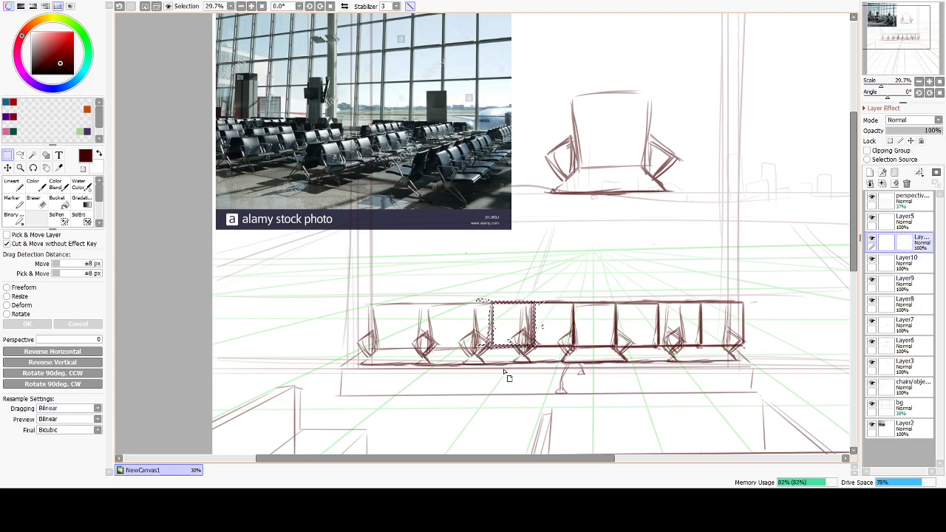
{"action": "key", "text": "ctrl+d"}
Try adding a third backrest copy on the left side of the row, and delete its layer, Layer12.
{"action": "key", "text": "ctrl+v"}
{"action": "left_click_drag", "start_coordinate": [448, 284], "coordinate": [632, 390]}
{"action": "left_click_drag", "start_coordinate": [601, 348], "coordinate": [479, 348]}
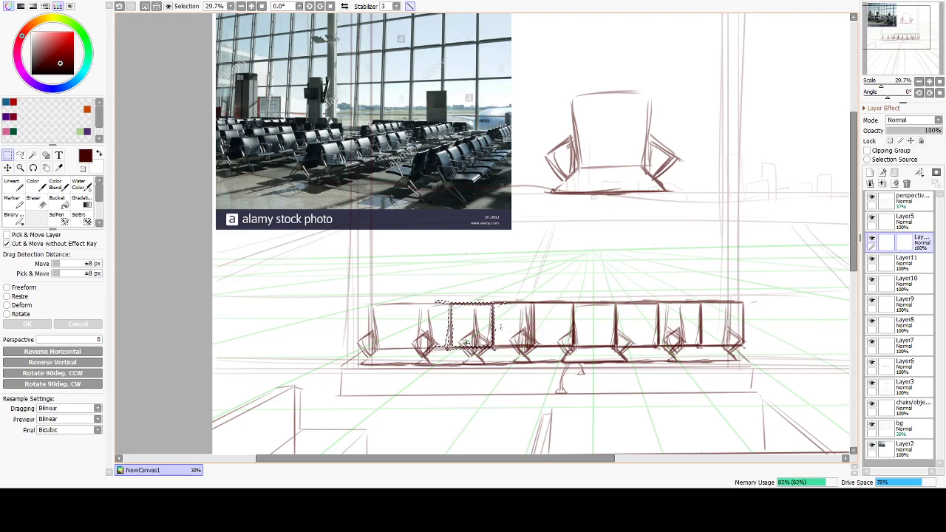
{"action": "key", "text": "ctrl+d"}
{"action": "left_click_drag", "start_coordinate": [474, 290], "coordinate": [556, 362]}
{"action": "key", "text": "ctrl+d"}
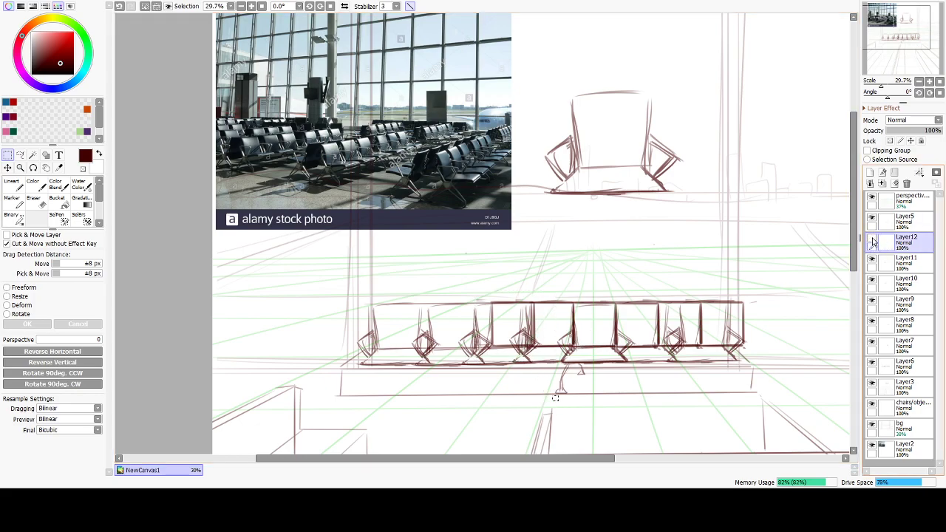
{"action": "left_click", "coordinate": [907, 183]}
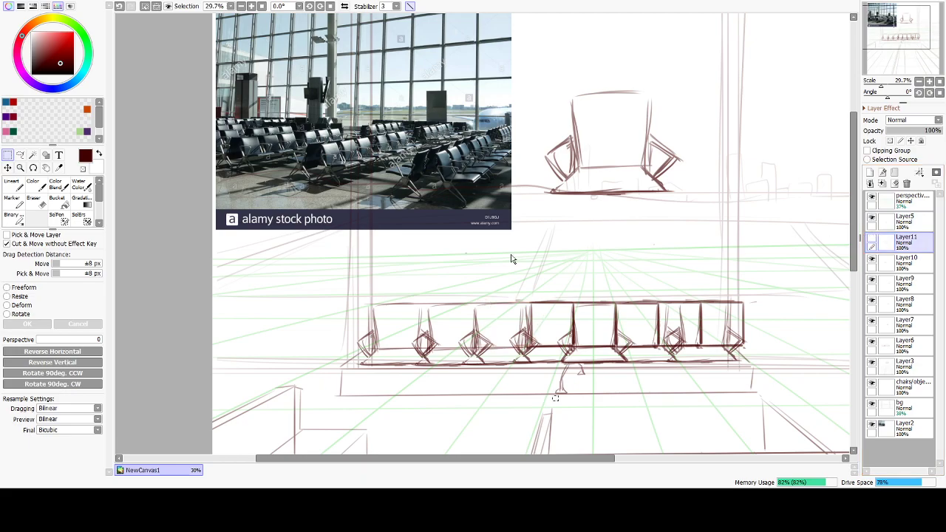
Show Layer11 and nudge its backrest copy slightly left, toggling the layer to check the new spacing.
{"action": "left_click", "coordinate": [873, 237]}
{"action": "left_click_drag", "start_coordinate": [476, 279], "coordinate": [569, 386]}
{"action": "mouse_move", "coordinate": [528, 342]}
{"action": "left_mouse_down"}
{"action": "mouse_move", "coordinate": [516, 337]}
{"action": "mouse_move", "coordinate": [526, 339]}
{"action": "left_mouse_up"}
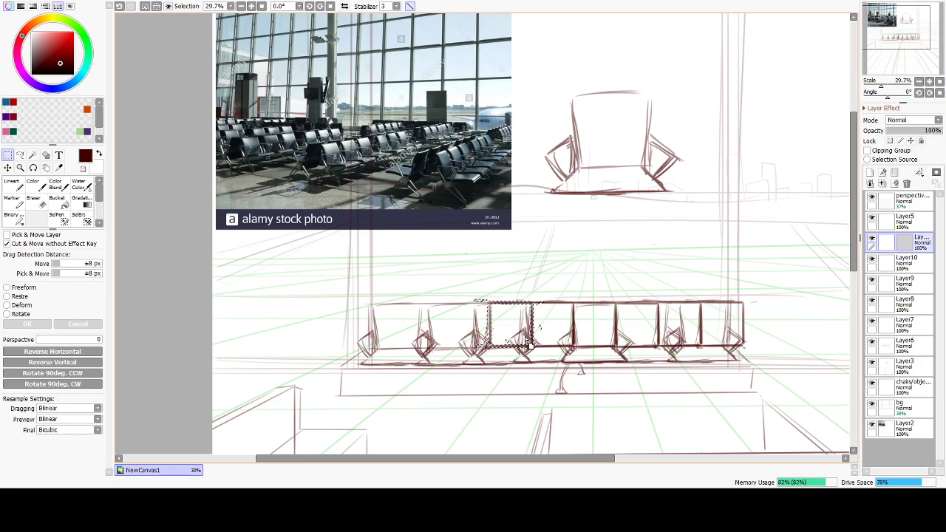
{"action": "key", "text": "ctrl+d"}
{"action": "left_click", "coordinate": [872, 239]}
{"action": "left_click", "coordinate": [872, 240]}
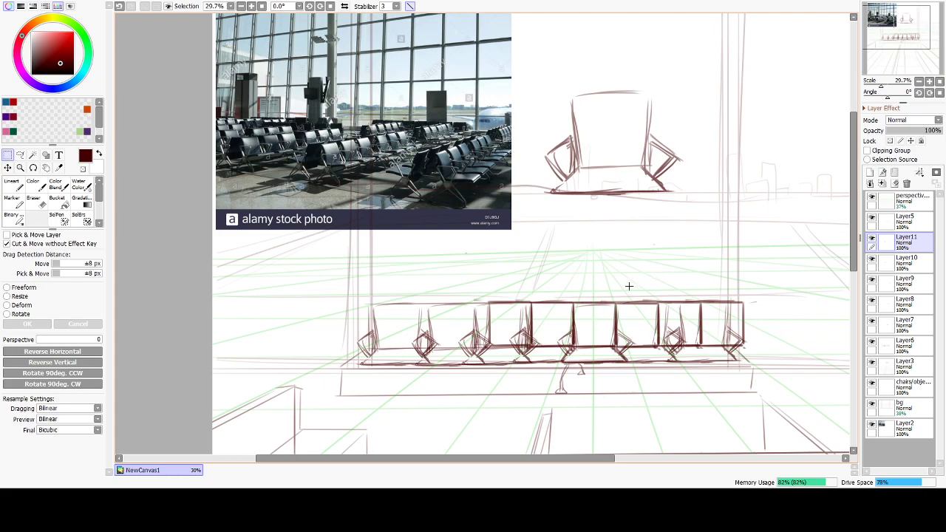
Restore the third backrest copy on the left, nudge it against its neighbour, and paste another copy beside it to extend the row.
{"action": "key", "text": "ctrl+shift+n"}
{"action": "key", "text": "ctrl+z"}
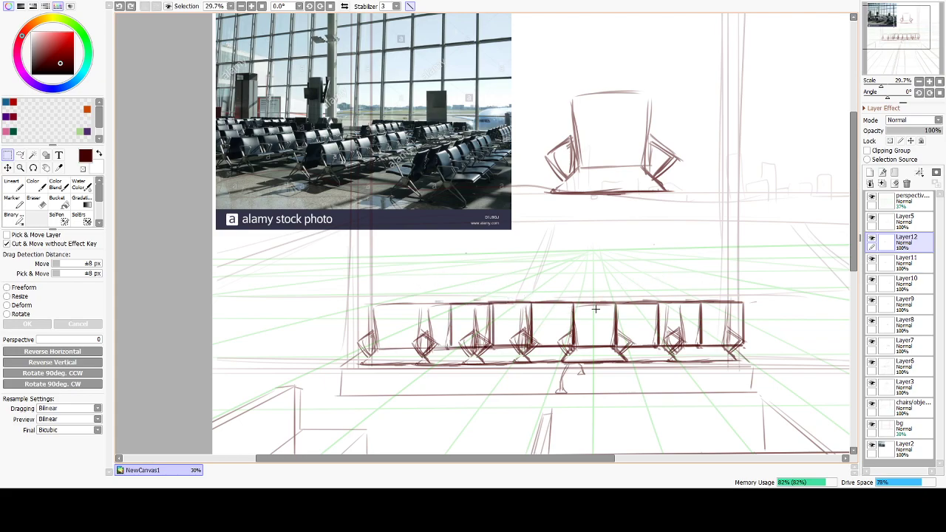
{"action": "left_click_drag", "start_coordinate": [428, 288], "coordinate": [518, 400]}
{"action": "left_click_drag", "start_coordinate": [479, 334], "coordinate": [473, 334]}
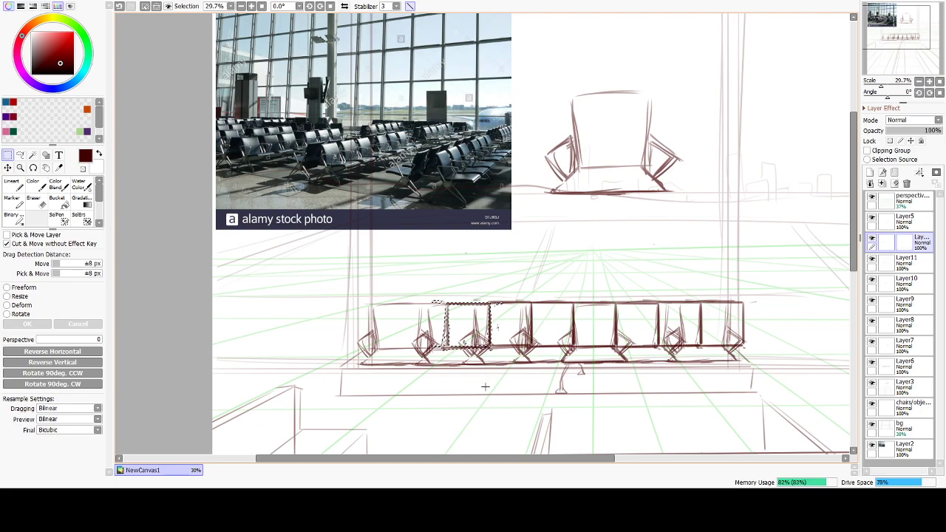
{"action": "key", "text": "ctrl+d"}
{"action": "key", "text": "ctrl+v"}
{"action": "mouse_move", "coordinate": [417, 285]}
{"action": "left_mouse_down"}
{"action": "mouse_move", "coordinate": [527, 363]}
{"action": "mouse_move", "coordinate": [447, 344]}
{"action": "mouse_move", "coordinate": [442, 353]}
{"action": "left_mouse_up"}
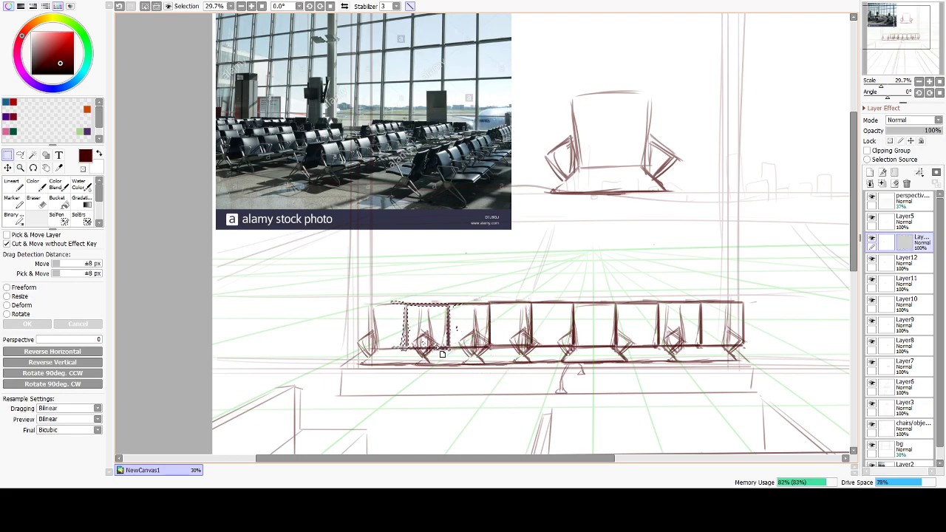
Merge the backrest copy layers down into Layer7 and toggle its visibility to check the combined row.
{"action": "left_click_drag", "start_coordinate": [343, 289], "coordinate": [831, 370]}
{"action": "left_click", "coordinate": [881, 184]}
{"action": "left_click", "coordinate": [882, 184]}
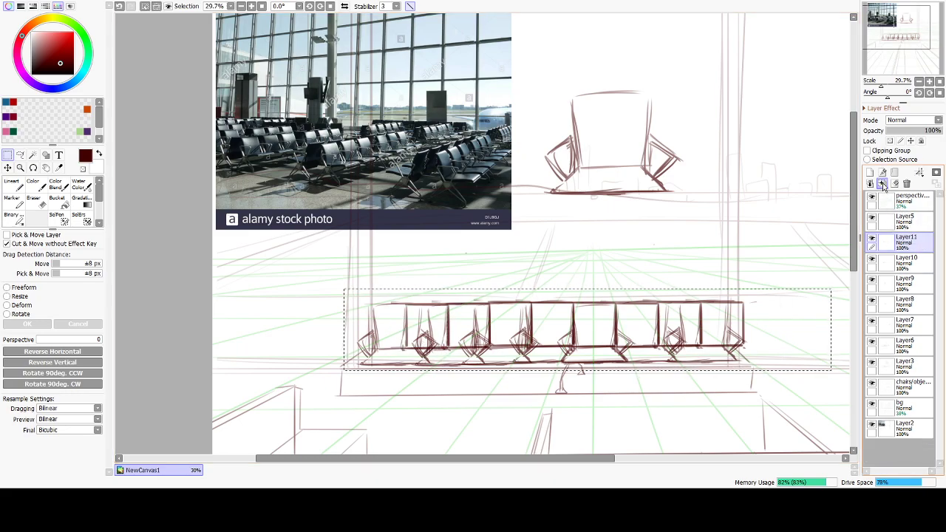
{"action": "left_click", "coordinate": [882, 184]}
{"action": "left_click", "coordinate": [882, 184]}
{"action": "left_click", "coordinate": [882, 184]}
{"action": "left_click", "coordinate": [882, 184]}
{"action": "left_click", "coordinate": [872, 240]}
{"action": "left_click", "coordinate": [872, 239]}
{"action": "left_click", "coordinate": [872, 240]}
{"action": "left_click", "coordinate": [871, 239]}
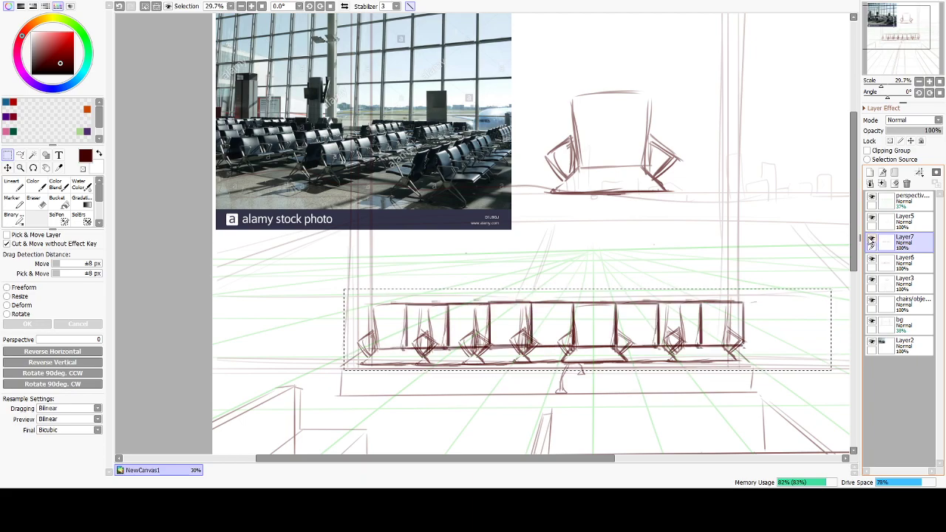
Move the merged row of backrests left until it sits centred on the bench box, and clear the selection.
{"action": "left_click_drag", "start_coordinate": [660, 339], "coordinate": [623, 337]}
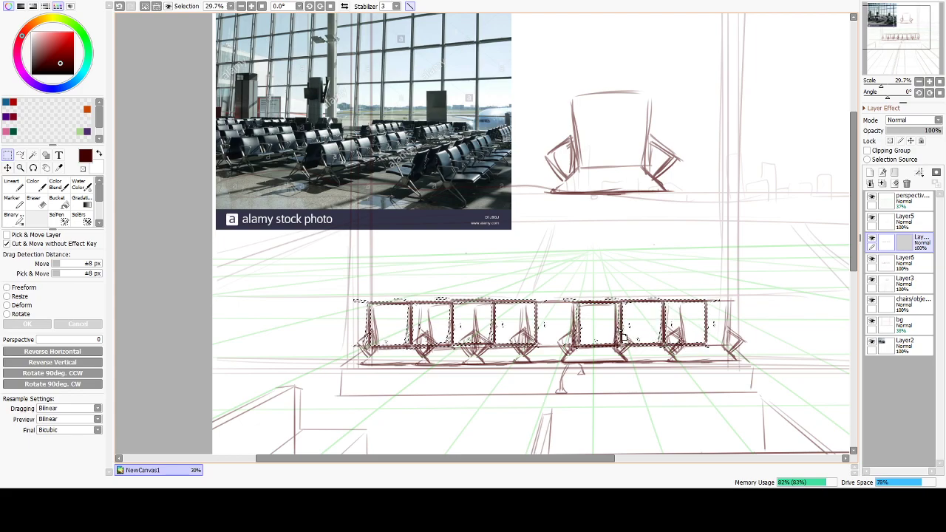
{"action": "mouse_move", "coordinate": [621, 337]}
{"action": "left_mouse_down"}
{"action": "mouse_move", "coordinate": [660, 337]}
{"action": "mouse_move", "coordinate": [634, 337]}
{"action": "left_mouse_up"}
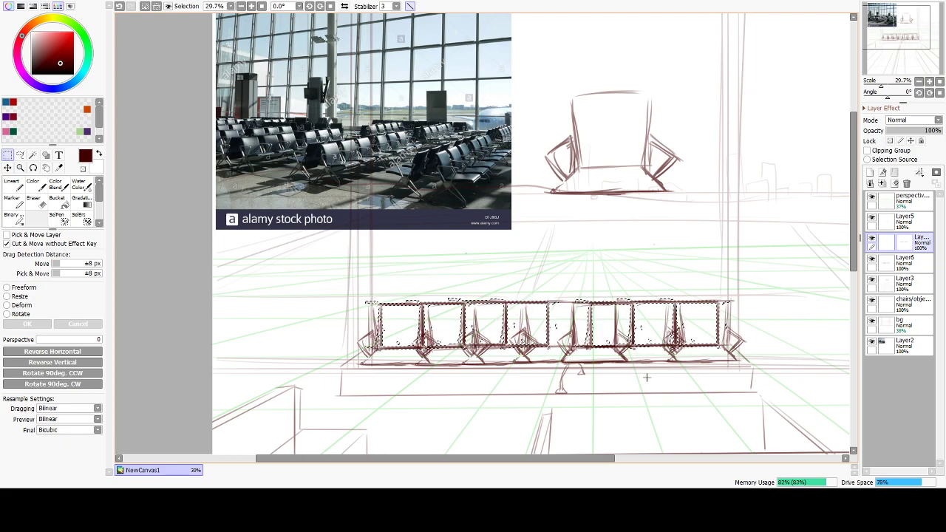
{"action": "key", "text": "ctrl+d"}
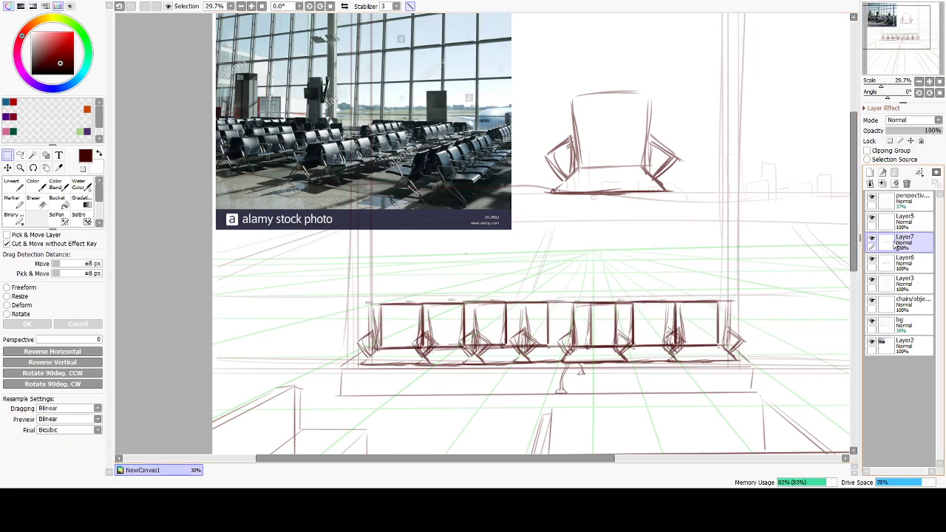
Hide Layer5 and Layer6 with the old armrest sketches, leaving the backrest row on Layer7 visible.
{"action": "left_click", "coordinate": [873, 219]}
{"action": "left_click", "coordinate": [872, 219]}
{"action": "left_click", "coordinate": [872, 219]}
{"action": "left_click", "coordinate": [873, 261]}
{"action": "left_click", "coordinate": [873, 261]}
{"action": "left_click", "coordinate": [873, 260]}
{"action": "left_click", "coordinate": [873, 260]}
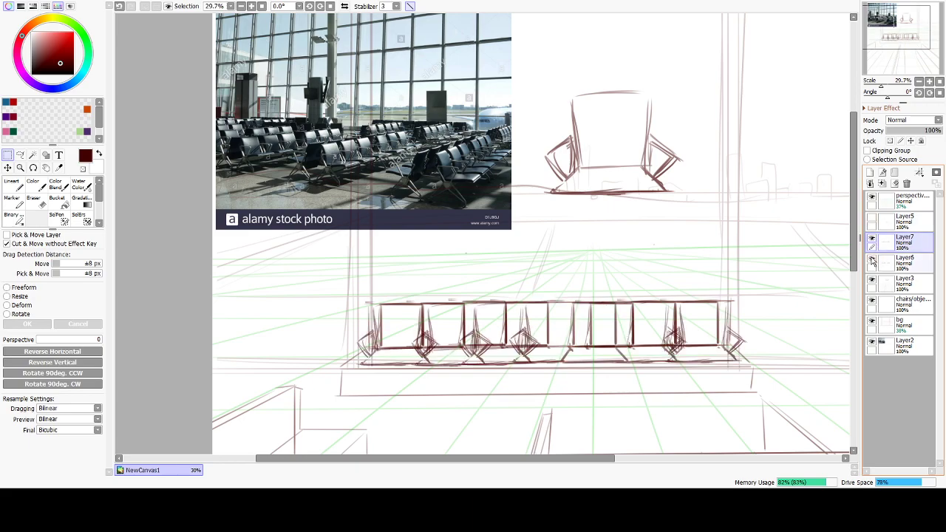
{"action": "left_click", "coordinate": [872, 260]}
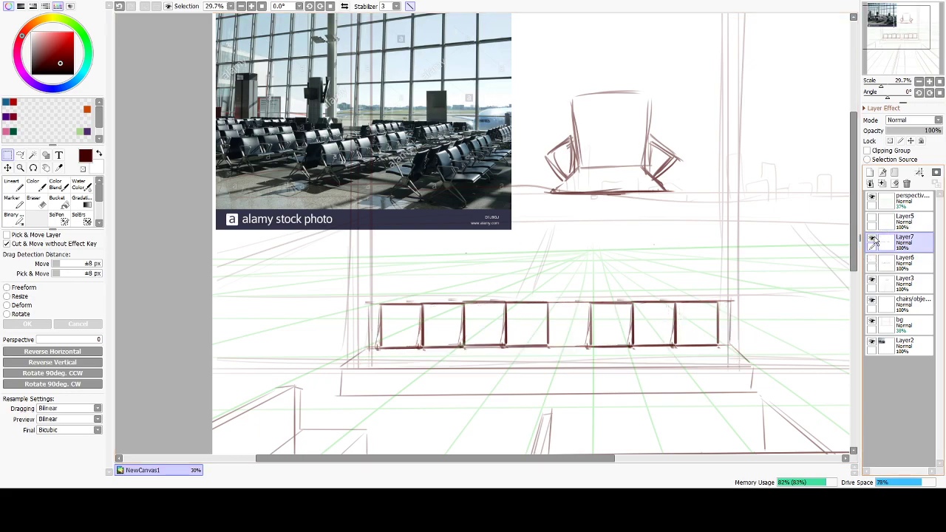
{"action": "left_click", "coordinate": [873, 241]}
{"action": "left_click", "coordinate": [873, 241]}
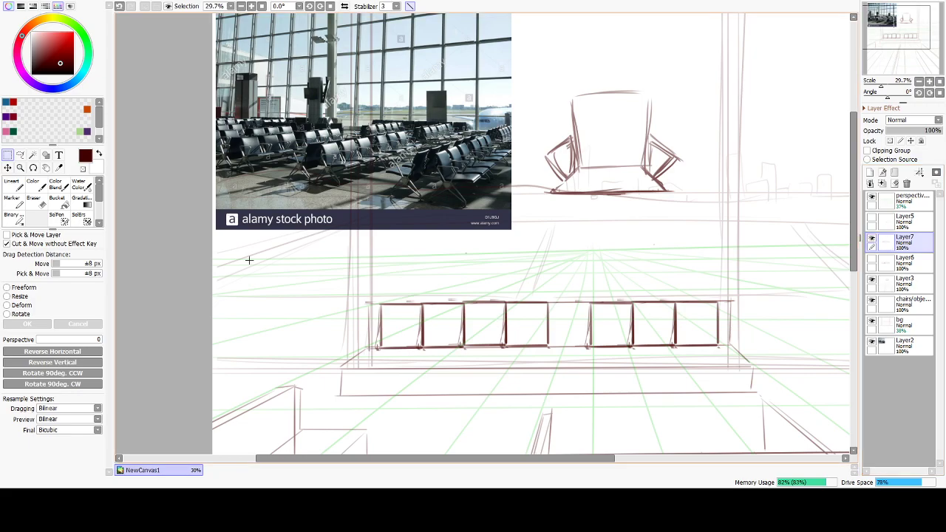
Close the gap in the middle of the row with Marker lines to complete the missing backrest.
{"action": "left_click", "coordinate": [16, 198]}
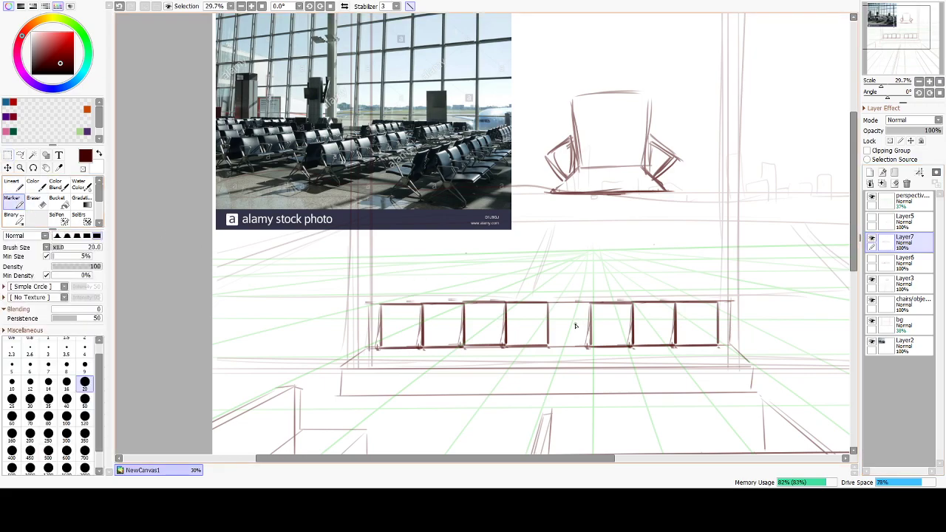
{"action": "mouse_move", "coordinate": [548, 303]}
{"action": "left_mouse_down"}
{"action": "mouse_move", "coordinate": [592, 303]}
{"action": "mouse_move", "coordinate": [590, 346]}
{"action": "left_mouse_up"}
{"action": "key", "text": "ctrl+z"}
{"action": "left_click_drag", "start_coordinate": [589, 303], "coordinate": [589, 347]}
Erase the stray lines beside the leftmost backrest and draw the seat's slanted left edge down to the box's front corner.
{"action": "key", "text": "e"}
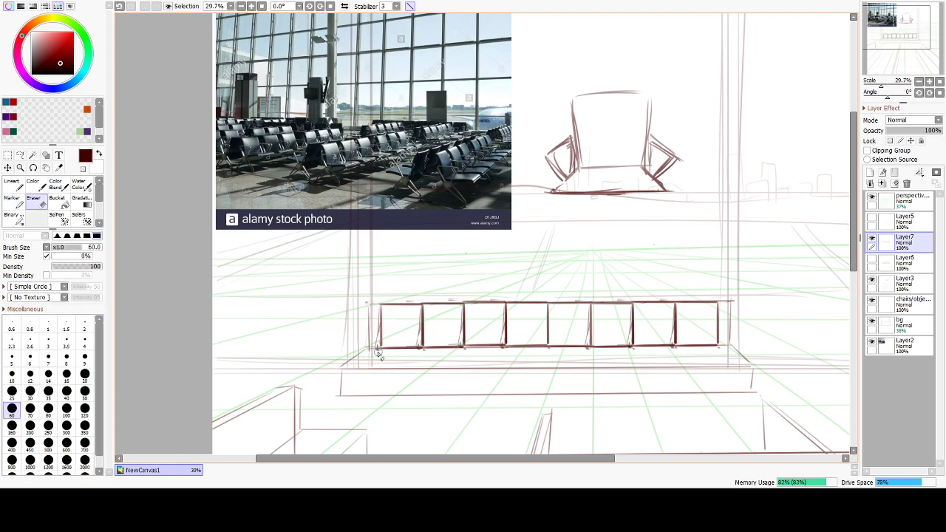
{"action": "left_click_drag", "start_coordinate": [373, 360], "coordinate": [373, 363]}
{"action": "mouse_move", "coordinate": [375, 300]}
{"action": "left_mouse_down"}
{"action": "mouse_move", "coordinate": [367, 375]}
{"action": "mouse_move", "coordinate": [376, 347]}
{"action": "left_mouse_up"}
{"action": "key", "text": "ctrl+z"}
{"action": "key", "text": "b"}
{"action": "mouse_move", "coordinate": [381, 350]}
{"action": "left_mouse_down"}
{"action": "mouse_move", "coordinate": [348, 367]}
{"action": "mouse_move", "coordinate": [381, 347]}
{"action": "left_mouse_up"}
{"action": "key", "text": "ctrl+z"}
{"action": "key", "text": "ctrl+z"}
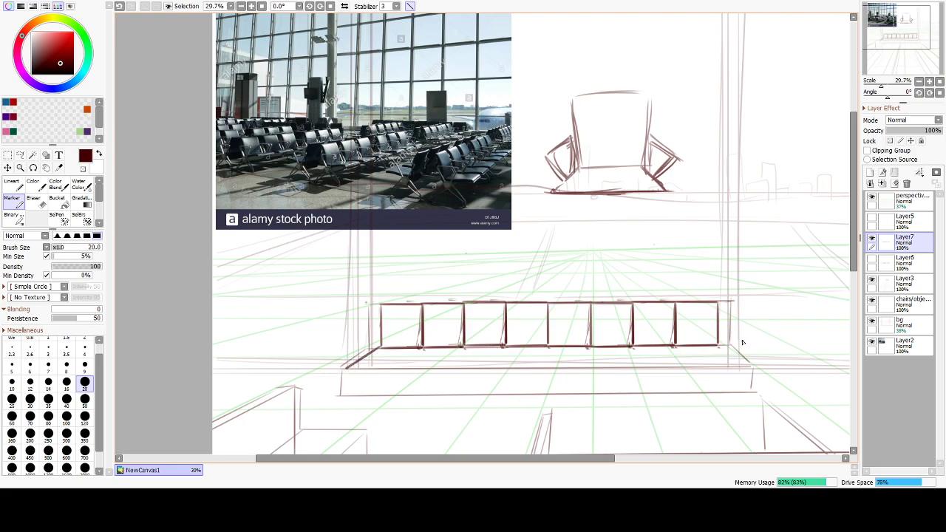
Draw the seat's slanted right edge and its long straight front edge, checking against Layer3 and redoing uneven strokes.
{"action": "left_click_drag", "start_coordinate": [717, 344], "coordinate": [748, 369]}
{"action": "left_click_drag", "start_coordinate": [351, 368], "coordinate": [743, 367]}
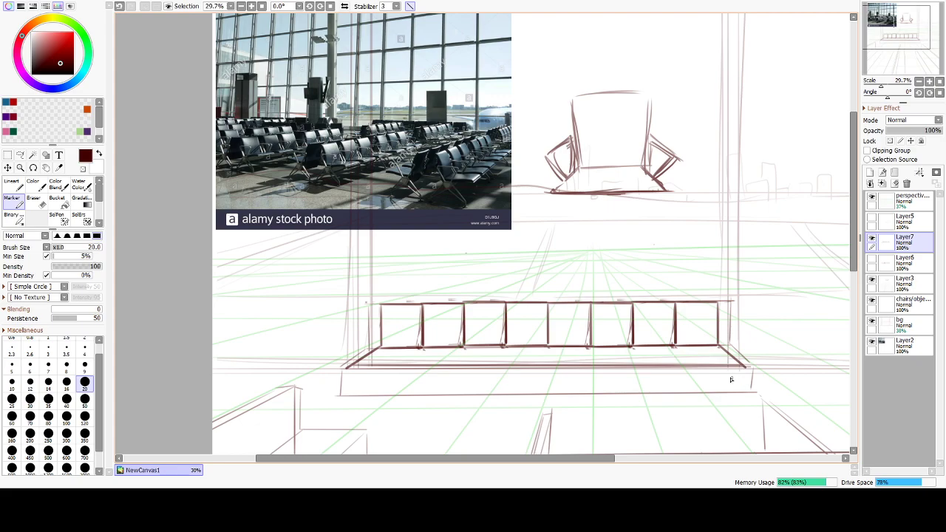
{"action": "key", "text": "e"}
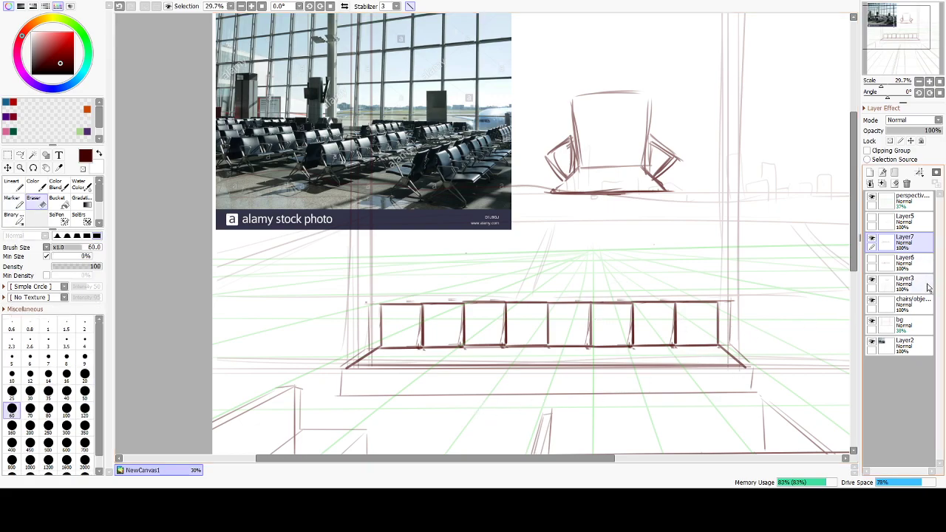
{"action": "left_click", "coordinate": [872, 282]}
{"action": "left_click", "coordinate": [873, 282]}
{"action": "key", "text": "b"}
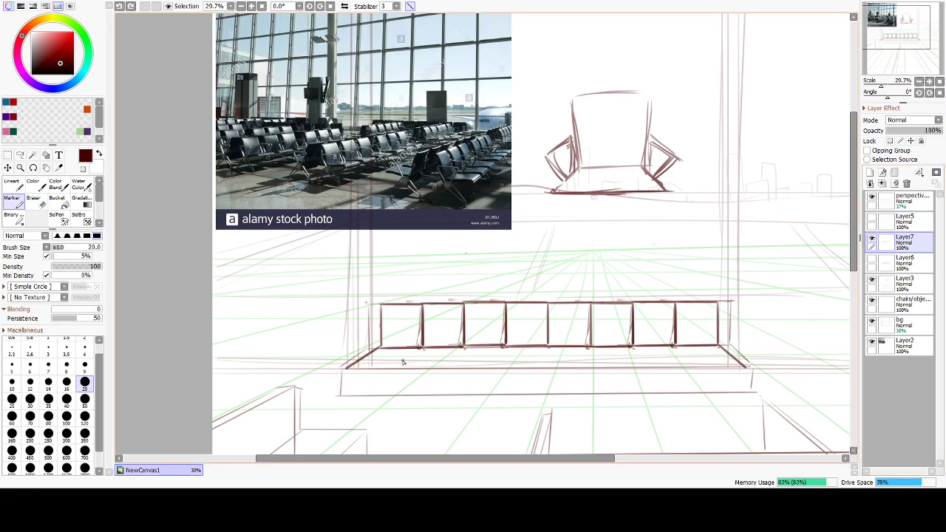
{"action": "left_click_drag", "start_coordinate": [352, 367], "coordinate": [747, 365]}
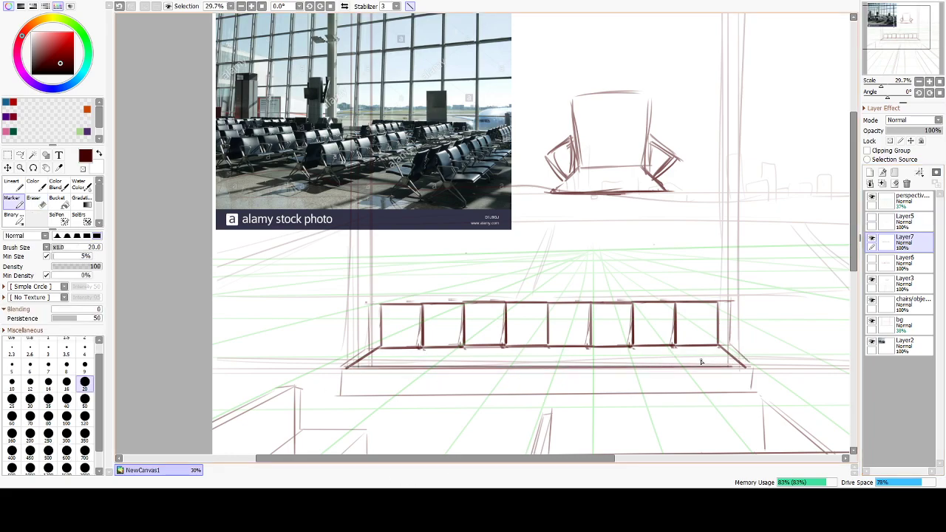
{"action": "left_click_drag", "start_coordinate": [505, 383], "coordinate": [752, 381]}
{"action": "key", "text": "ctrl+z"}
{"action": "key", "text": "ctrl+z"}
{"action": "left_click_drag", "start_coordinate": [351, 366], "coordinate": [751, 349]}
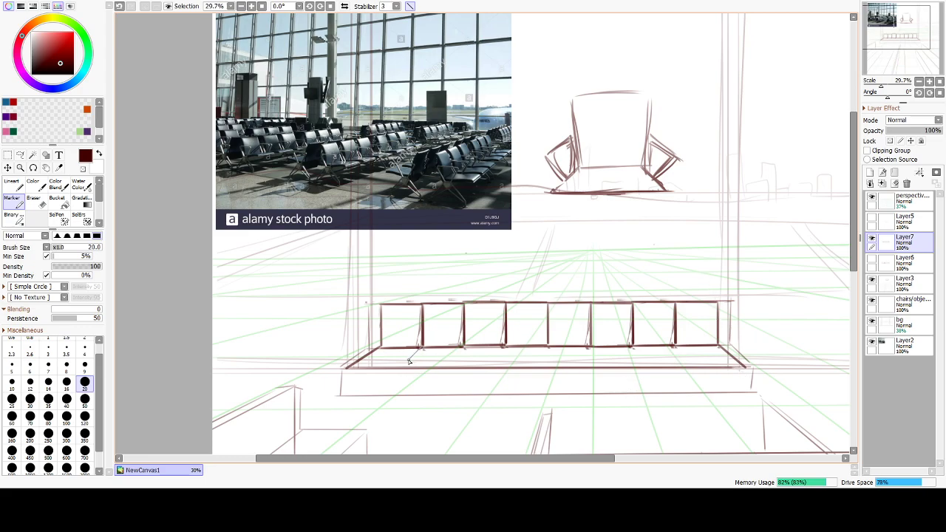
Draw slanted perspective divider lines from each backrest's lower corner to the front edge to separate the seats.
{"action": "left_click_drag", "start_coordinate": [400, 369], "coordinate": [401, 367]}
{"action": "key", "text": "ctrl+z"}
{"action": "left_click_drag", "start_coordinate": [420, 348], "coordinate": [397, 367]}
{"action": "key", "text": "ctrl+z"}
{"action": "key", "text": "ctrl+z"}
{"action": "left_click", "coordinate": [420, 347]}
{"action": "left_click_drag", "start_coordinate": [400, 365], "coordinate": [338, 368]}
{"action": "key", "text": "ctrl+z"}
{"action": "mouse_move", "coordinate": [439, 367]}
{"action": "left_mouse_down"}
{"action": "mouse_move", "coordinate": [462, 349]}
{"action": "mouse_move", "coordinate": [442, 368]}
{"action": "left_mouse_up"}
{"action": "left_click_drag", "start_coordinate": [502, 347], "coordinate": [488, 368]}
{"action": "key", "text": "ctrl+z"}
{"action": "left_click_drag", "start_coordinate": [548, 348], "coordinate": [538, 368]}
{"action": "mouse_move", "coordinate": [590, 346]}
{"action": "left_mouse_down"}
{"action": "mouse_move", "coordinate": [592, 368]}
{"action": "mouse_move", "coordinate": [695, 367]}
{"action": "left_mouse_up"}
{"action": "key", "text": "ctrl+z"}
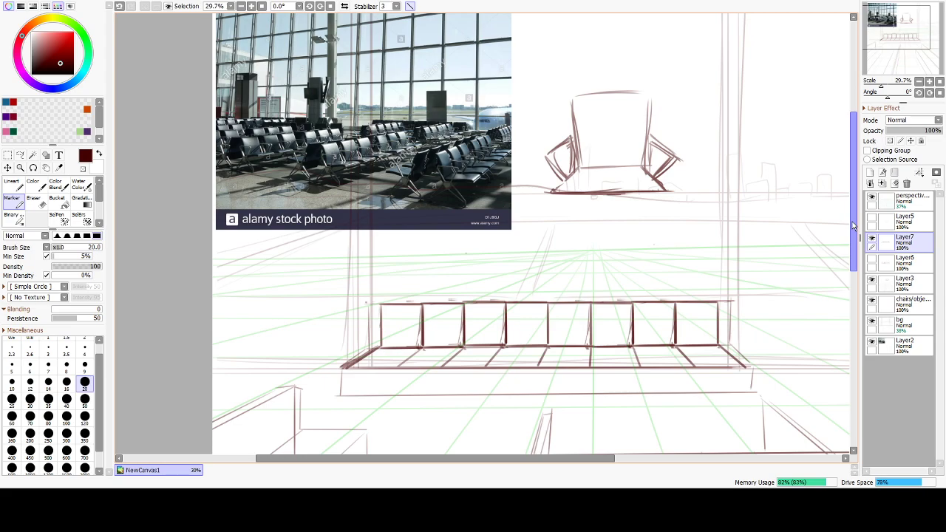
Toggle the visibility of Layer3 to examine which bench lines belong to it.
{"action": "left_click", "coordinate": [872, 300]}
{"action": "left_click", "coordinate": [872, 280]}
{"action": "left_click", "coordinate": [873, 279]}
{"action": "left_click", "coordinate": [872, 279]}
{"action": "left_click", "coordinate": [873, 279]}
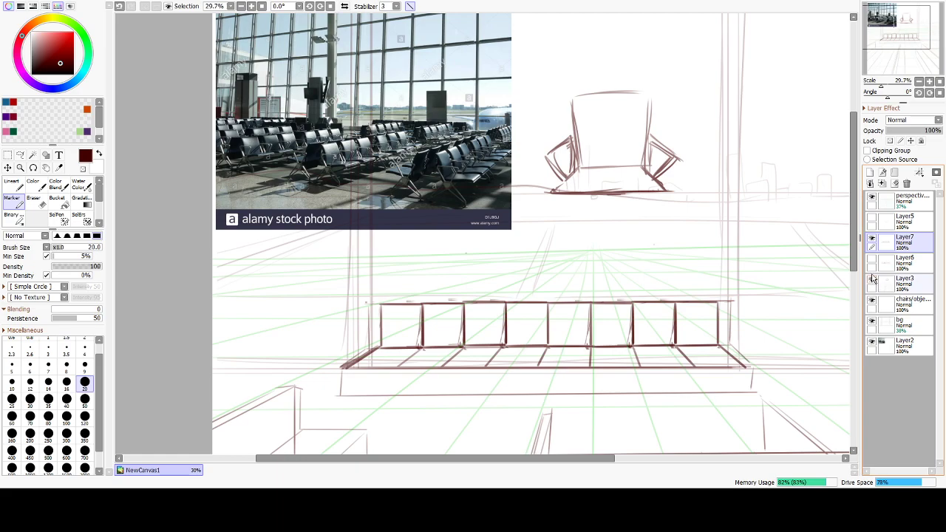
On Layer3, erase the old box lines around and below the seats with the eraser size set to 400.
{"action": "key", "text": "e"}
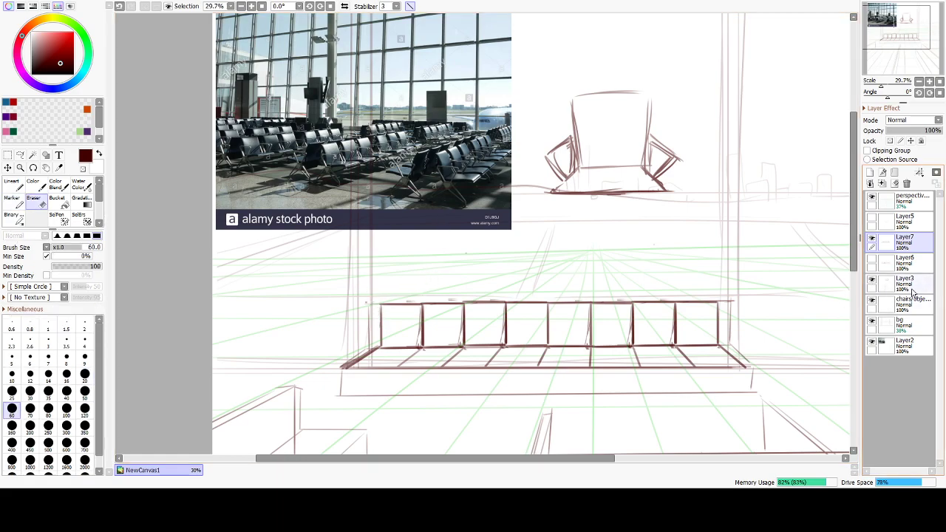
{"action": "left_click", "coordinate": [873, 281]}
{"action": "left_click", "coordinate": [872, 281]}
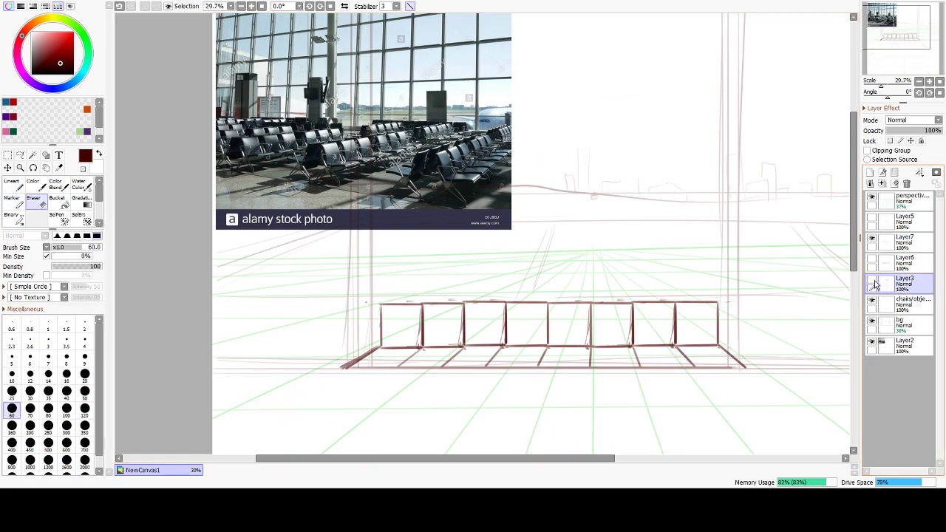
{"action": "left_click", "coordinate": [873, 281]}
{"action": "key", "text": "]"}
{"action": "key", "text": "]"}
{"action": "key", "text": "]"}
{"action": "key", "text": "]"}
{"action": "key", "text": "]"}
{"action": "key", "text": "]"}
{"action": "key", "text": "]"}
{"action": "key", "text": "]"}
{"action": "key", "text": "]"}
{"action": "key", "text": "]"}
{"action": "left_click_drag", "start_coordinate": [418, 321], "coordinate": [506, 313]}
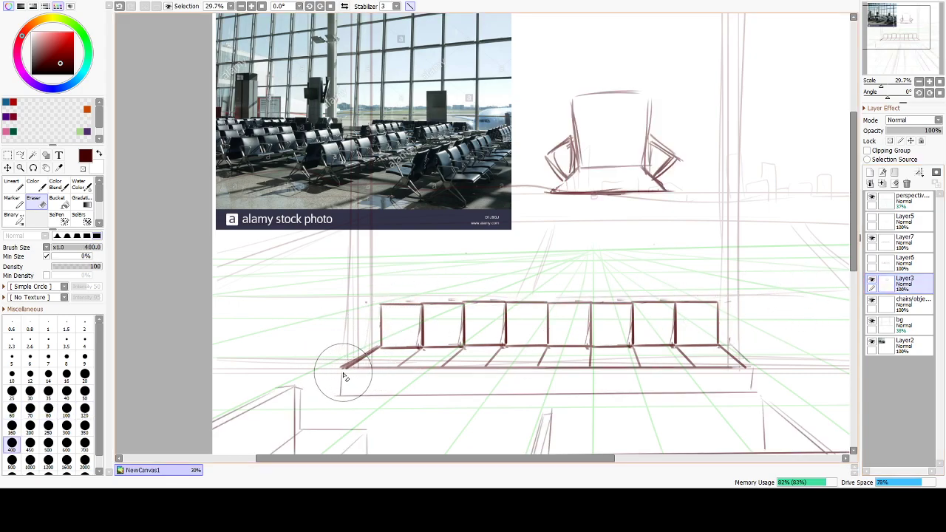
{"action": "mouse_move", "coordinate": [384, 395]}
{"action": "left_mouse_down"}
{"action": "mouse_move", "coordinate": [677, 361]}
{"action": "mouse_move", "coordinate": [722, 382]}
{"action": "mouse_move", "coordinate": [340, 376]}
{"action": "left_mouse_up"}
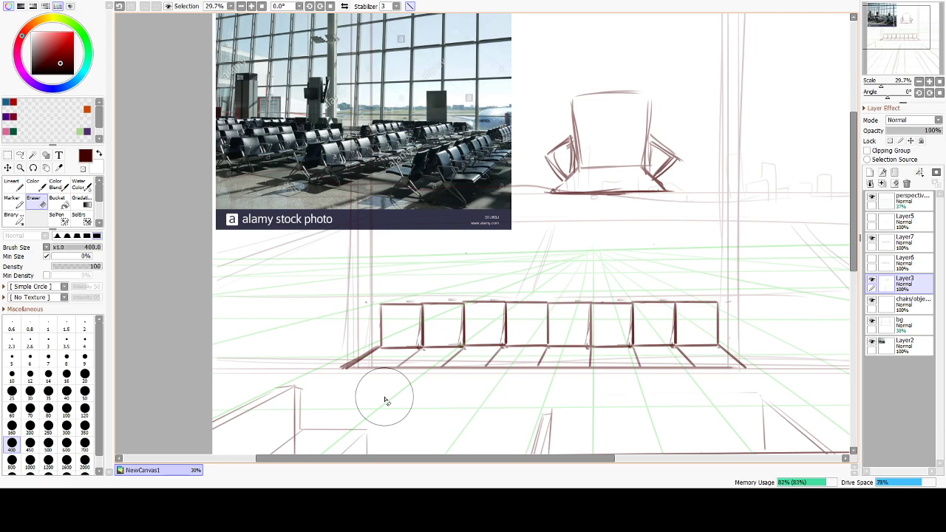
Reduce the eraser size to 30.
{"action": "key", "text": "b"}
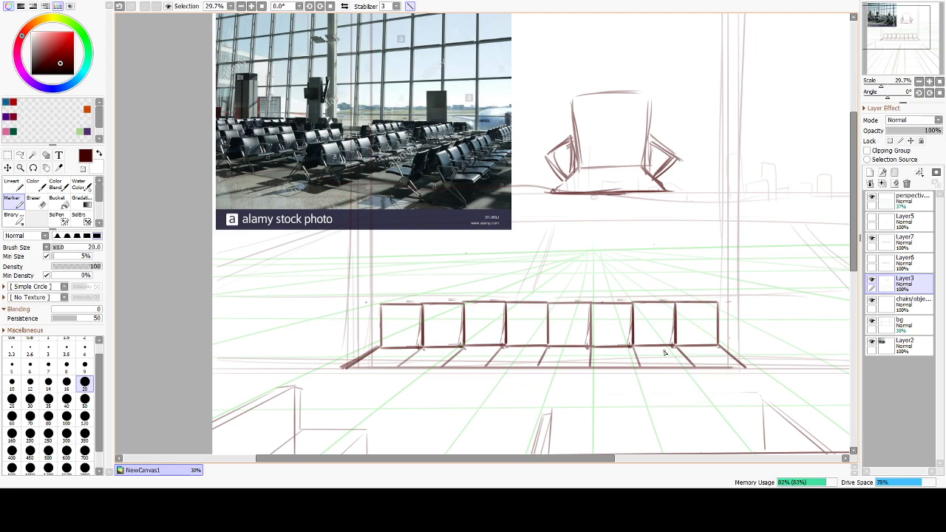
{"action": "key", "text": "e"}
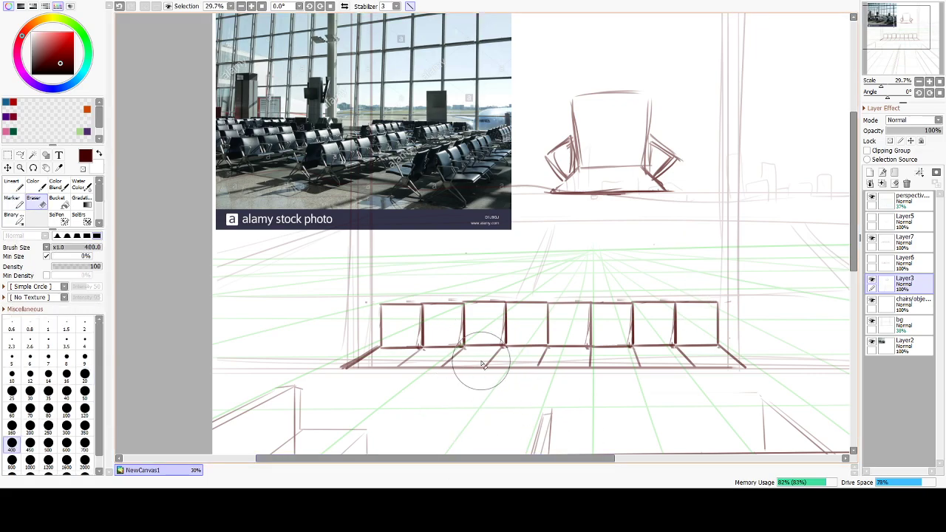
{"action": "key", "text": "bracketleft"}
{"action": "key", "text": "bracketleft"}
{"action": "key", "text": "bracketleft"}
{"action": "key", "text": "bracketleft"}
{"action": "key", "text": "bracketleft"}
{"action": "key", "text": "bracketleft"}
{"action": "key", "text": "bracketleft"}
{"action": "key", "text": "bracketleft"}
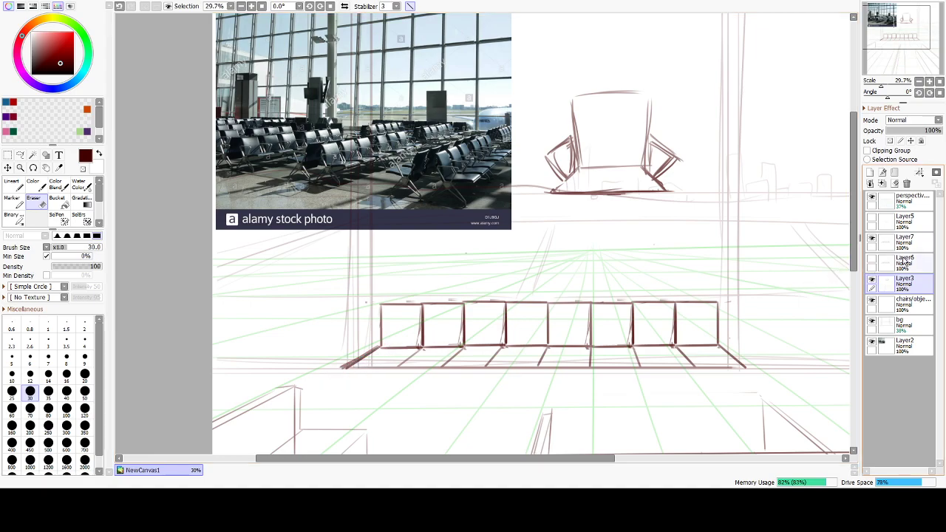
Delete Layer6 and toggle Layer7's visibility to check the remaining bench lines.
{"action": "left_click", "coordinate": [872, 239]}
{"action": "left_click", "coordinate": [873, 260]}
{"action": "left_click", "coordinate": [894, 264]}
{"action": "left_click", "coordinate": [907, 183]}
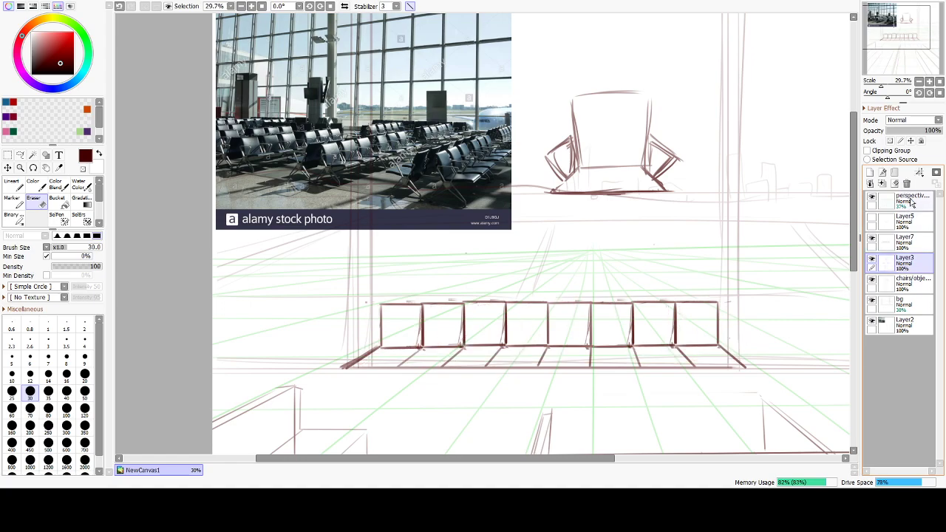
{"action": "left_click", "coordinate": [872, 239]}
{"action": "left_click", "coordinate": [872, 240]}
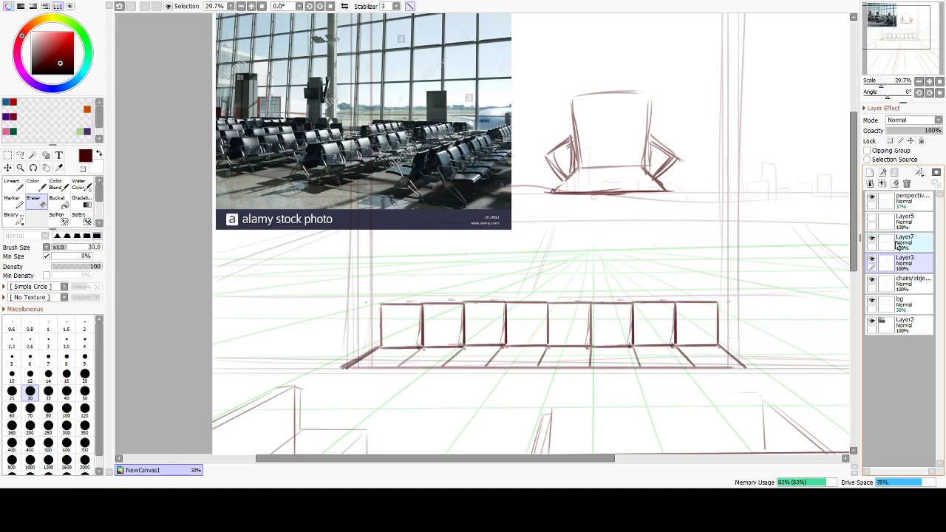
On Layer7, erase the excess strokes at the seat's left corner and along the top edge of the backrests.
{"action": "left_click", "coordinate": [898, 242]}
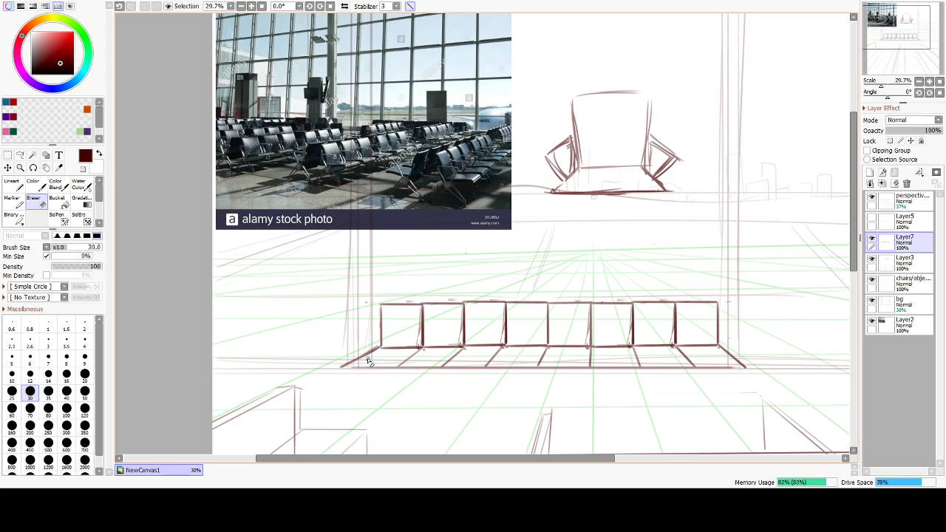
{"action": "key", "text": "n"}
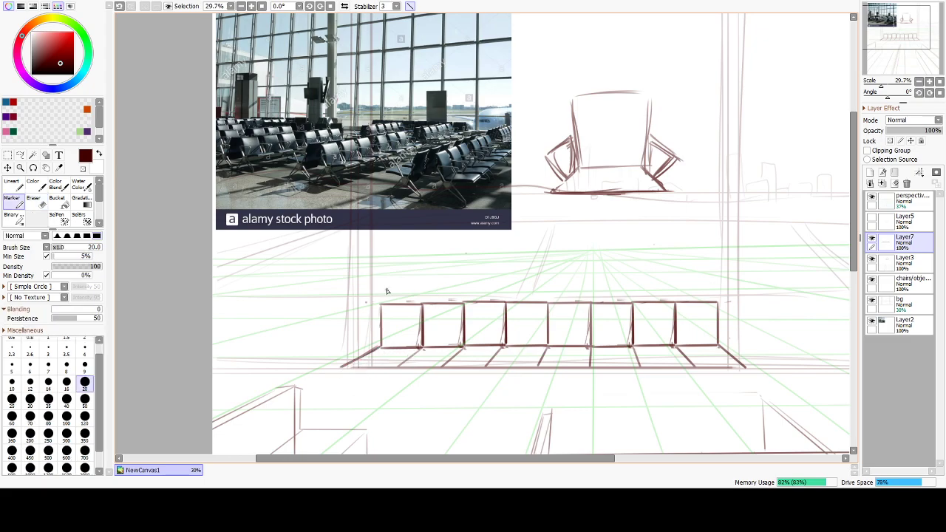
{"action": "key", "text": "e"}
{"action": "left_click_drag", "start_coordinate": [469, 298], "coordinate": [755, 293]}
{"action": "key", "text": "ctrl+z"}
{"action": "mouse_move", "coordinate": [371, 300]}
{"action": "left_mouse_down"}
{"action": "mouse_move", "coordinate": [731, 292]}
{"action": "mouse_move", "coordinate": [754, 301]}
{"action": "mouse_move", "coordinate": [743, 305]}
{"action": "left_mouse_up"}
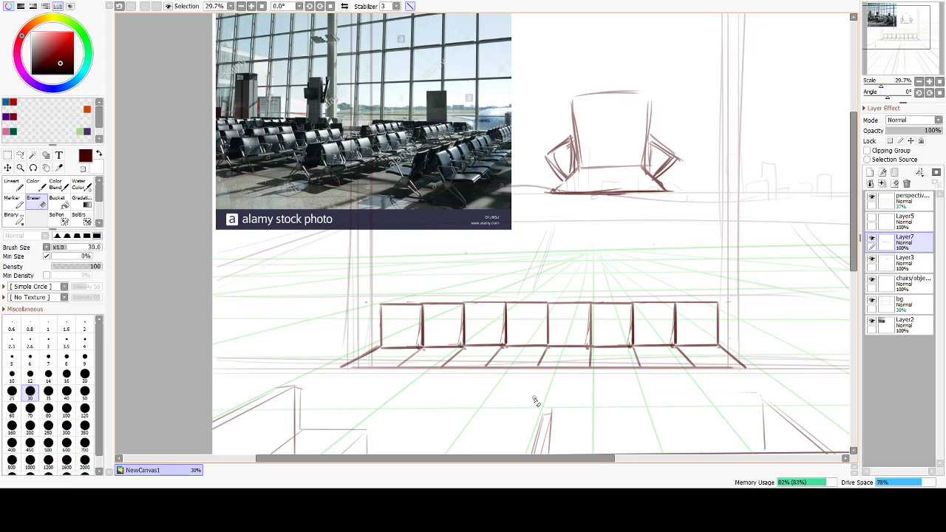
Redraw the line where the backrests meet the seats with the Marker along the whole row.
{"action": "scroll", "coordinate": [547, 388], "scroll_direction": "down", "scroll_amount": 3}
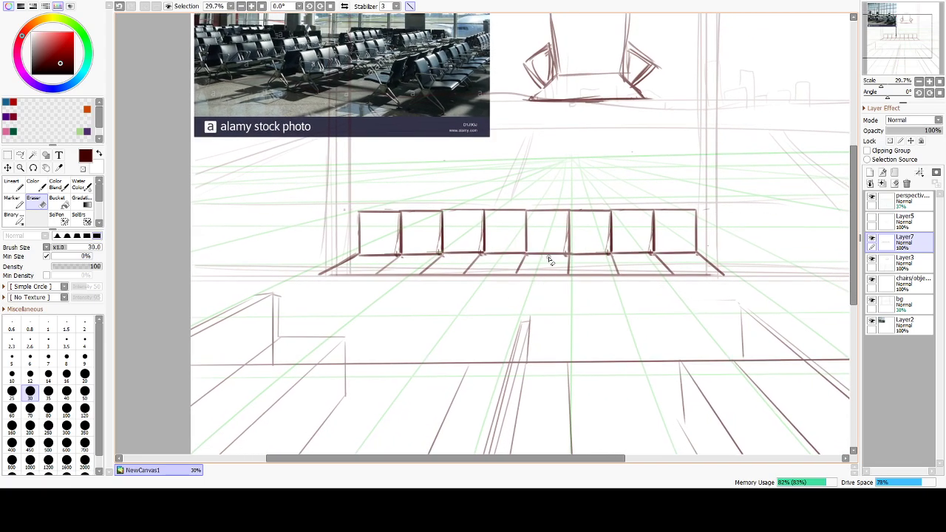
{"action": "left_click", "coordinate": [12, 200]}
{"action": "mouse_move", "coordinate": [360, 255]}
{"action": "left_mouse_down"}
{"action": "mouse_move", "coordinate": [681, 263]}
{"action": "mouse_move", "coordinate": [654, 254]}
{"action": "mouse_move", "coordinate": [696, 253]}
{"action": "left_mouse_up"}
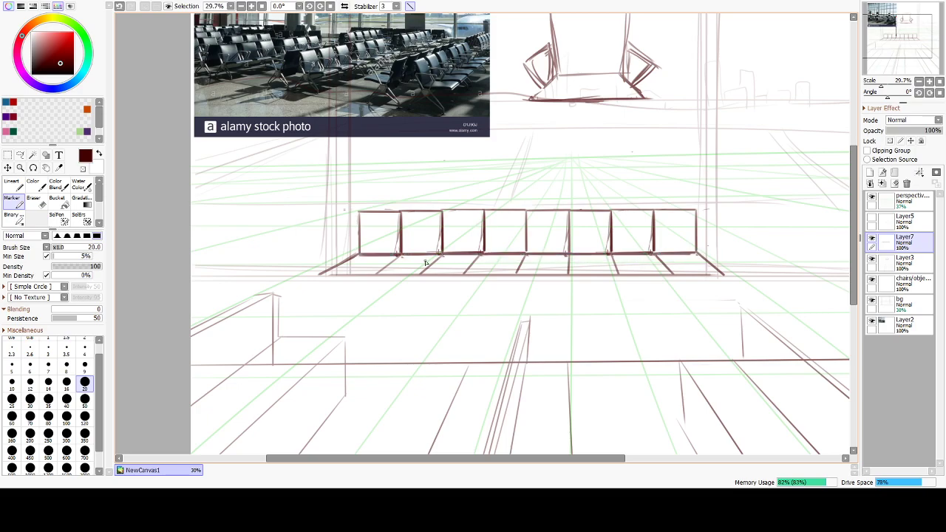
Strengthen the bench's horizontal lines with the Marker, along the seat joint and the top edge of the backrests.
{"action": "left_click_drag", "start_coordinate": [361, 255], "coordinate": [698, 254]}
{"action": "left_click_drag", "start_coordinate": [365, 255], "coordinate": [699, 253]}
{"action": "left_click_drag", "start_coordinate": [362, 212], "coordinate": [700, 211]}
{"action": "left_click_drag", "start_coordinate": [367, 213], "coordinate": [692, 205]}
{"action": "key", "text": "ctrl+z"}
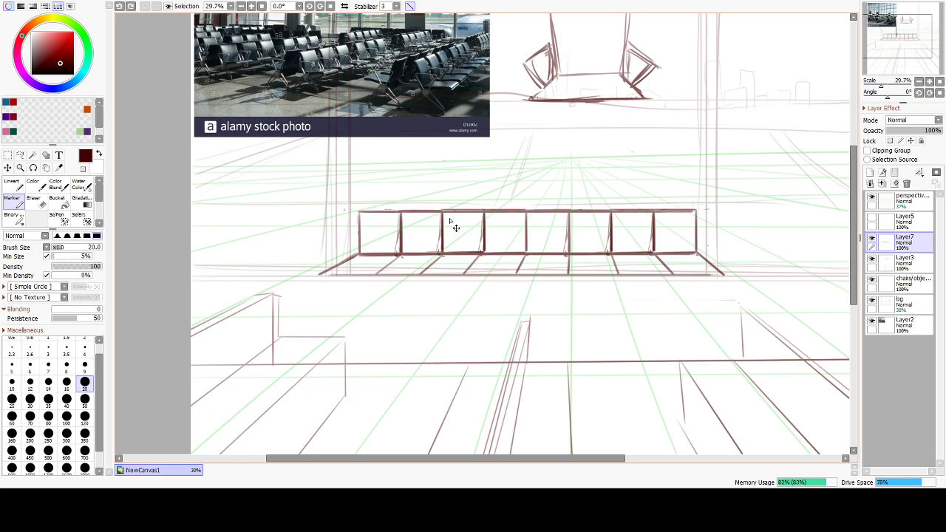
{"action": "left_click_drag", "start_coordinate": [360, 213], "coordinate": [697, 211]}
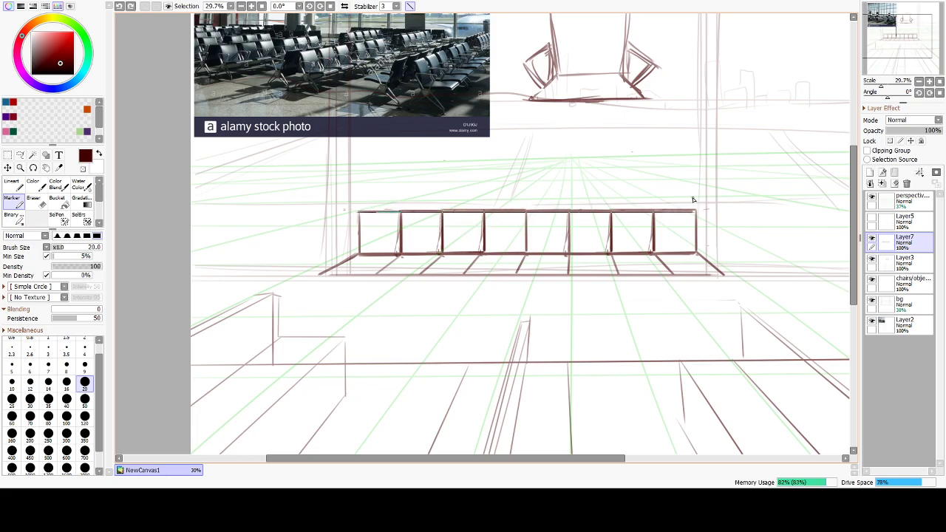
{"action": "key", "text": "ctrl+z"}
{"action": "left_click_drag", "start_coordinate": [359, 212], "coordinate": [694, 208]}
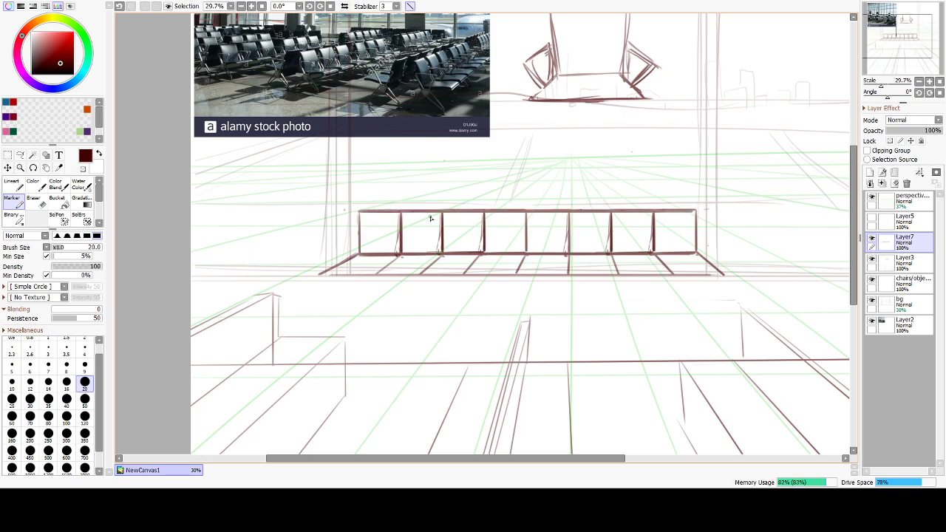
{"action": "left_click_drag", "start_coordinate": [364, 215], "coordinate": [692, 215]}
Rename Layer7 as chair.
{"action": "mouse_move", "coordinate": [473, 289]}
{"action": "left_mouse_down"}
{"action": "mouse_move", "coordinate": [468, 358]}
{"action": "mouse_move", "coordinate": [467, 317]}
{"action": "left_mouse_up"}
{"action": "left_click_drag", "start_coordinate": [517, 359], "coordinate": [517, 328]}
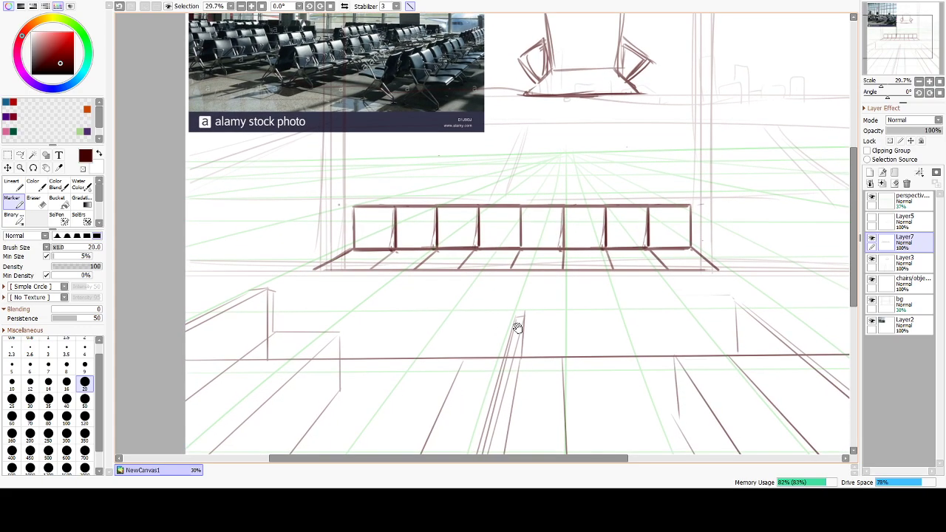
{"action": "left_click_drag", "start_coordinate": [532, 362], "coordinate": [530, 332]}
{"action": "mouse_move", "coordinate": [539, 365]}
{"action": "left_mouse_down"}
{"action": "mouse_move", "coordinate": [537, 332]}
{"action": "mouse_move", "coordinate": [527, 409]}
{"action": "left_mouse_up"}
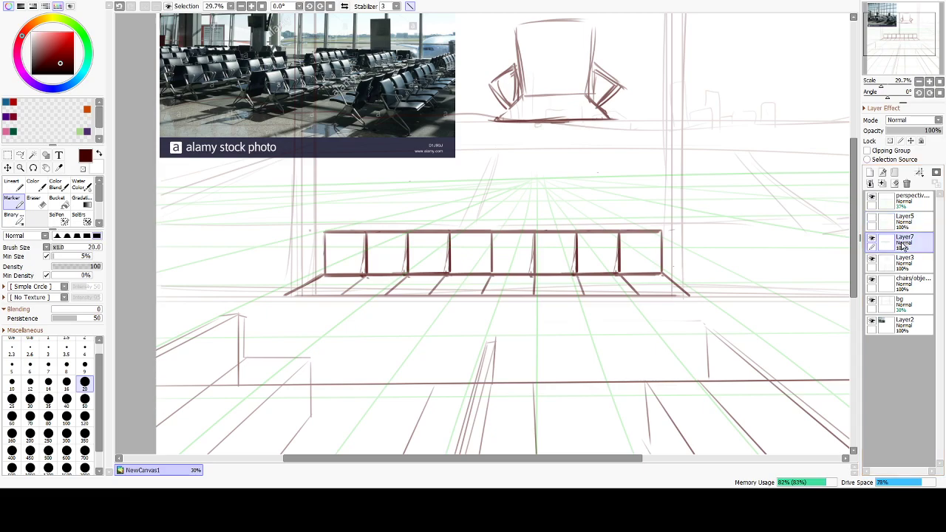
{"action": "double_click", "coordinate": [903, 247]}
{"action": "type", "text": "chair"}
{"action": "key", "text": "Return"}
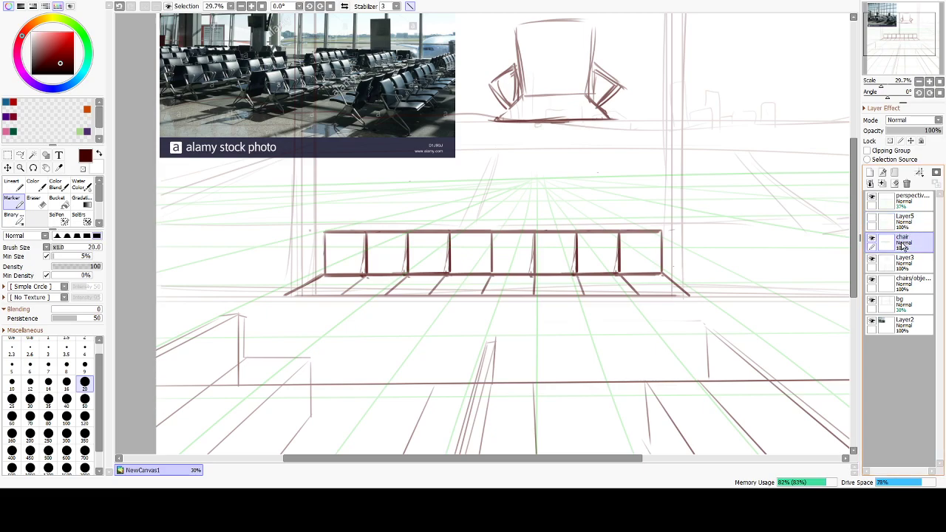
Show Layer5 with the small single-chair sketch and make it the active layer.
{"action": "left_click", "coordinate": [873, 220]}
{"action": "left_click", "coordinate": [873, 219]}
{"action": "left_click", "coordinate": [873, 220]}
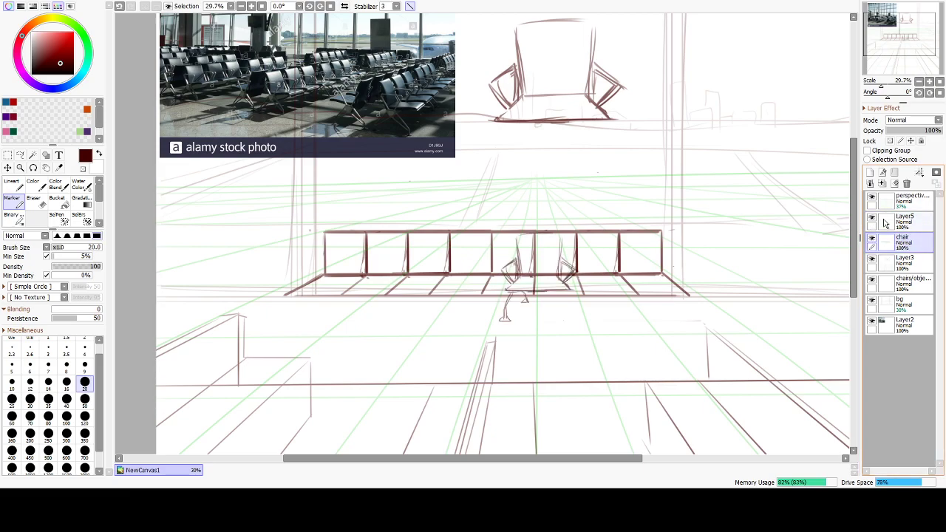
{"action": "left_click", "coordinate": [881, 222]}
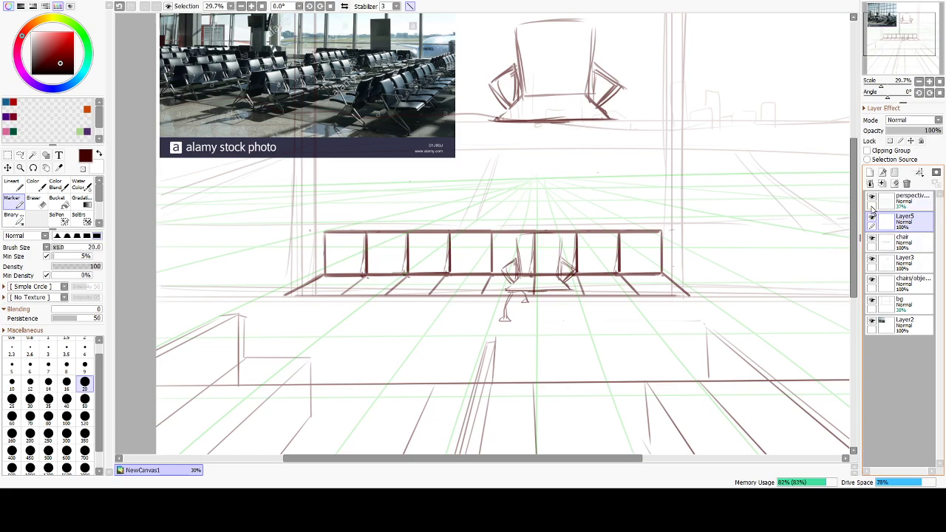
Erase the large chair sketch from Layer3 with a size 700 eraser, hiding the chairs/objects layer only while erasing.
{"action": "left_click", "coordinate": [873, 284]}
{"action": "left_click", "coordinate": [896, 268]}
{"action": "key", "text": "e"}
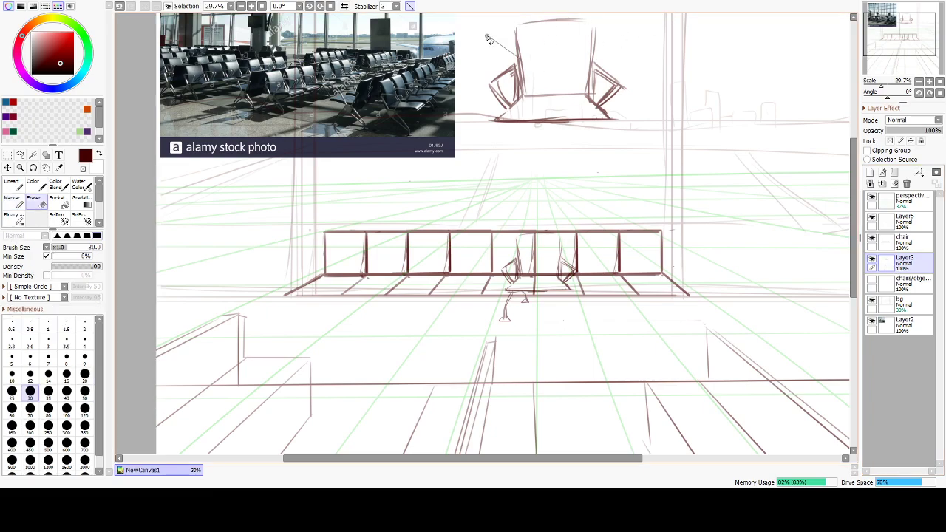
{"action": "left_click", "coordinate": [85, 443]}
{"action": "mouse_move", "coordinate": [606, 52]}
{"action": "left_mouse_down"}
{"action": "mouse_move", "coordinate": [557, 24]}
{"action": "mouse_move", "coordinate": [624, 87]}
{"action": "mouse_move", "coordinate": [596, 148]}
{"action": "left_mouse_up"}
{"action": "left_click", "coordinate": [901, 242]}
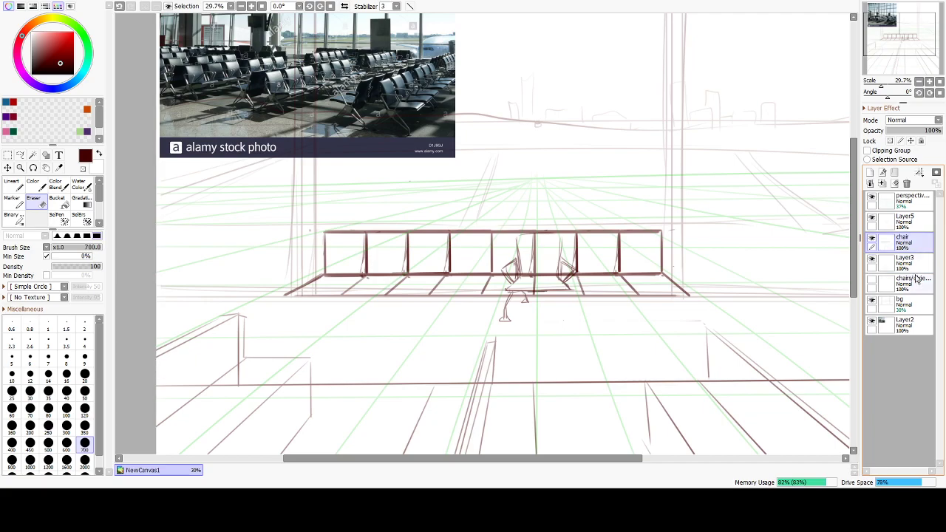
{"action": "left_click", "coordinate": [903, 283]}
{"action": "left_click", "coordinate": [873, 284]}
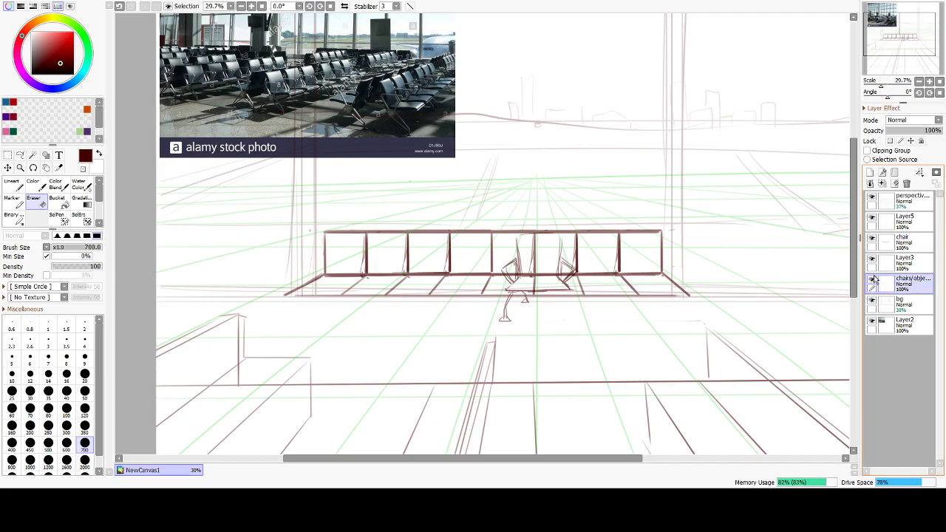
Move the small chair sketch on Layer5 off the bench into the empty area above it.
{"action": "left_click", "coordinate": [881, 221]}
{"action": "left_click", "coordinate": [873, 220]}
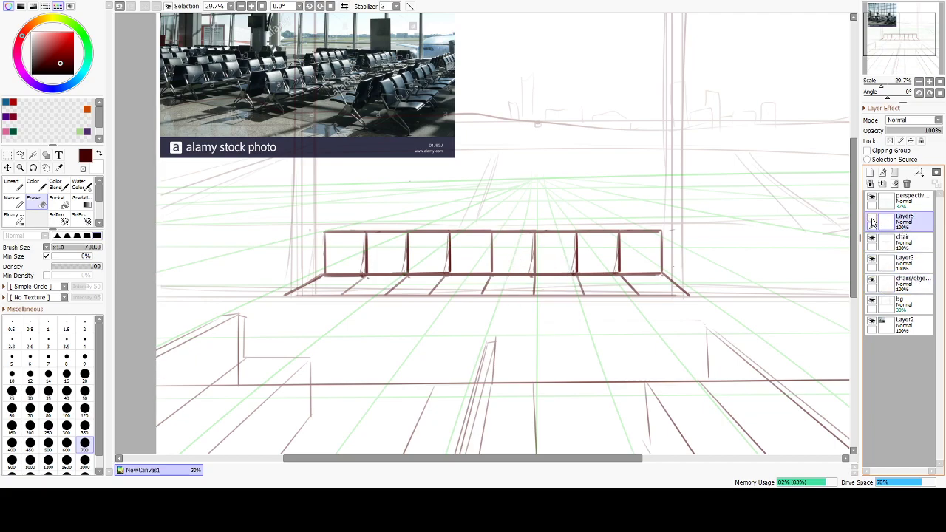
{"action": "left_click", "coordinate": [872, 220]}
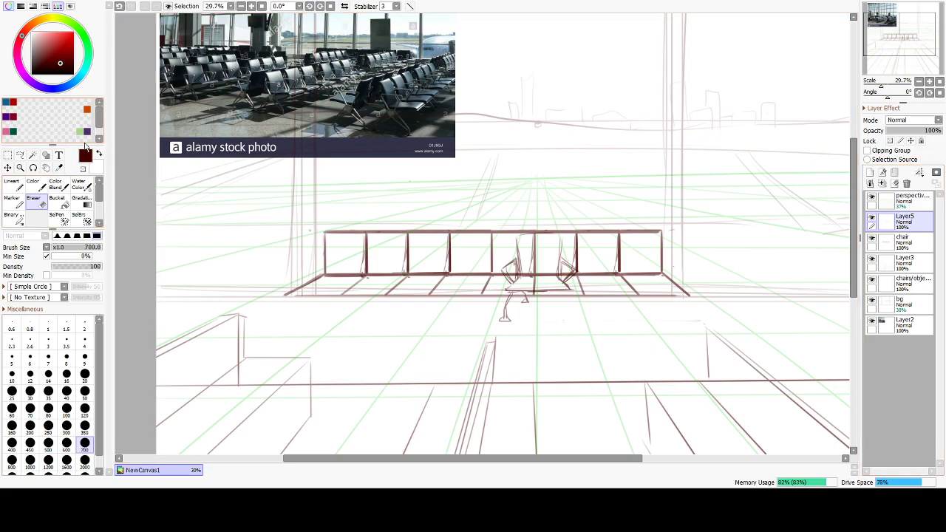
{"action": "left_click", "coordinate": [8, 167]}
{"action": "left_click_drag", "start_coordinate": [527, 289], "coordinate": [547, 160]}
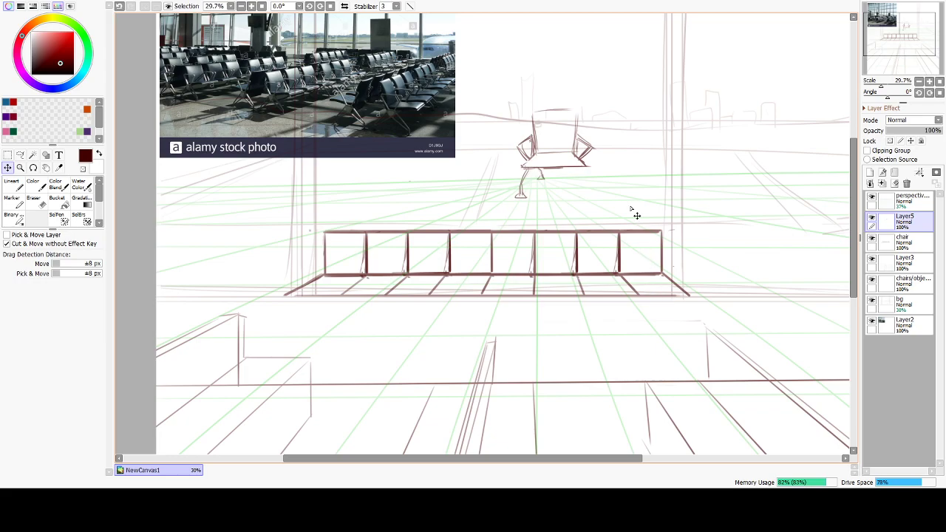
{"action": "left_click_drag", "start_coordinate": [638, 205], "coordinate": [667, 207]}
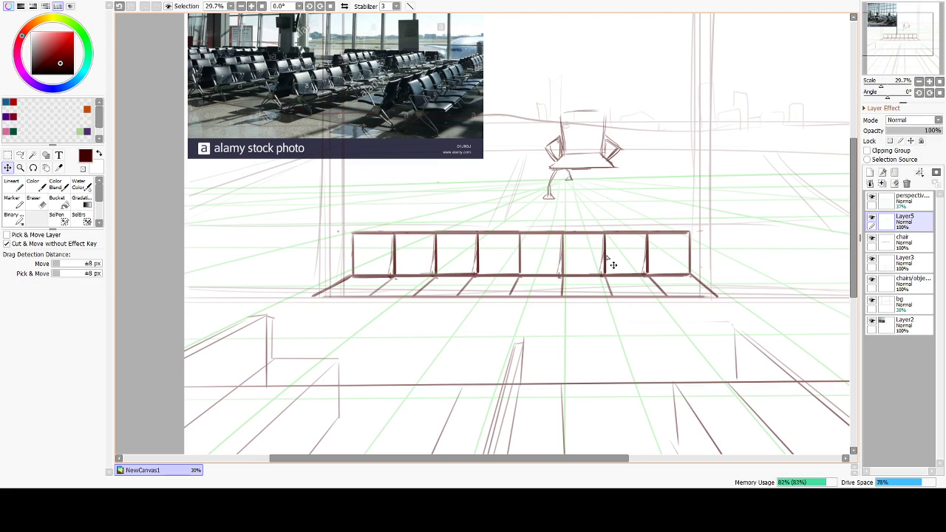
Draw the slanted front and rear legs with their feet under the bench's left end using straight Marker strokes.
{"action": "key", "text": "b"}
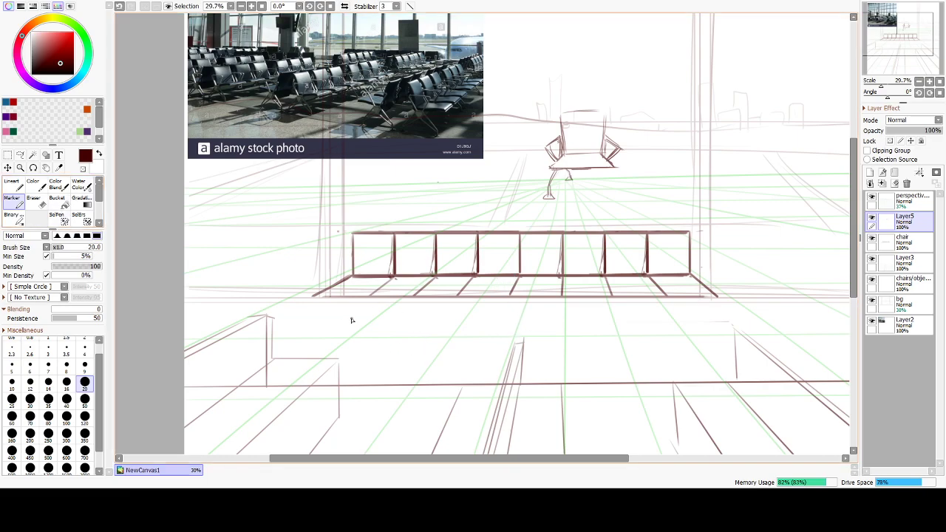
{"action": "left_click_drag", "start_coordinate": [336, 299], "coordinate": [318, 316]}
{"action": "key", "text": "ctrl+z"}
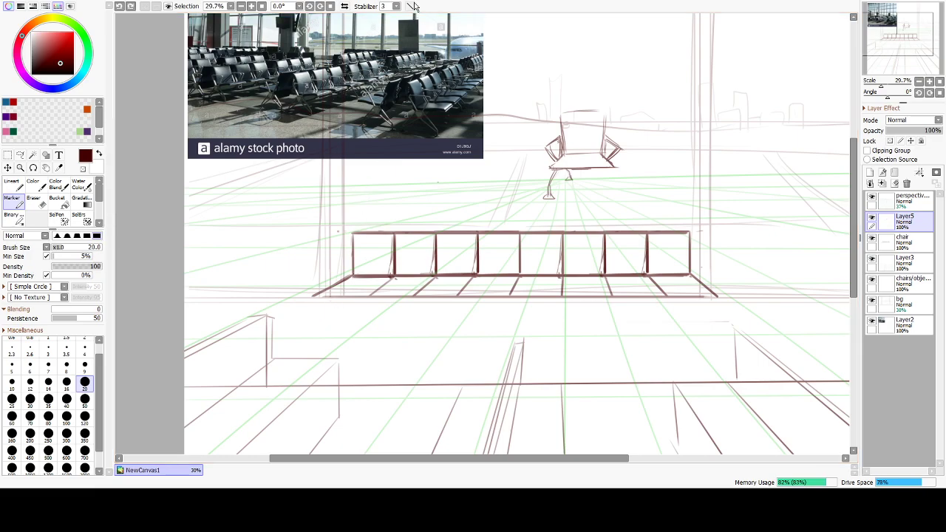
{"action": "mouse_move", "coordinate": [336, 299]}
{"action": "left_mouse_down"}
{"action": "mouse_move", "coordinate": [314, 329]}
{"action": "mouse_move", "coordinate": [321, 333]}
{"action": "mouse_move", "coordinate": [322, 319]}
{"action": "left_mouse_up"}
{"action": "mouse_move", "coordinate": [323, 319]}
{"action": "left_mouse_down"}
{"action": "mouse_move", "coordinate": [320, 331]}
{"action": "mouse_move", "coordinate": [328, 330]}
{"action": "left_mouse_up"}
{"action": "key", "text": "ctrl+z"}
{"action": "key", "text": "ctrl+z"}
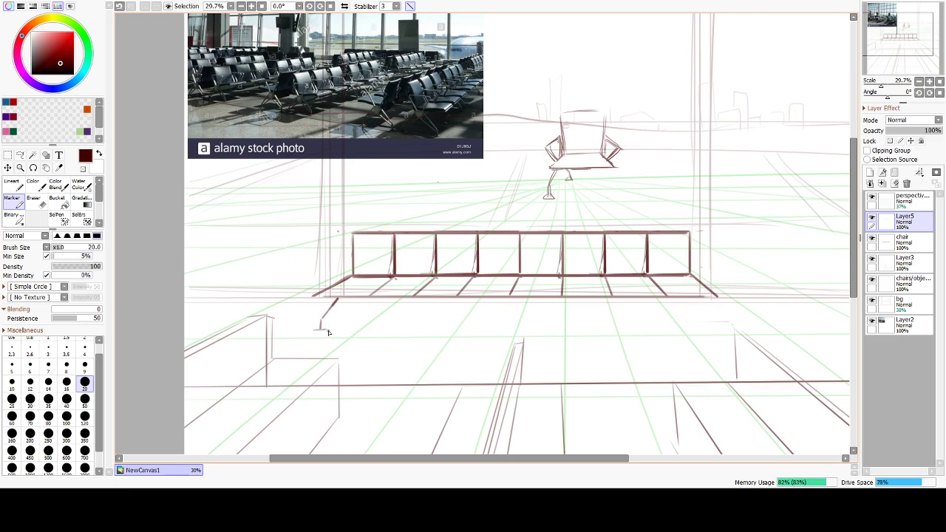
{"action": "left_click_drag", "start_coordinate": [339, 298], "coordinate": [357, 302]}
{"action": "key", "text": "ctrl+z"}
{"action": "key", "text": "ctrl+y"}
Draw the angled armrest at the bench's left end, joining the backrest to the seat edge.
{"action": "mouse_move", "coordinate": [334, 285]}
{"action": "left_mouse_down"}
{"action": "mouse_move", "coordinate": [310, 281]}
{"action": "mouse_move", "coordinate": [312, 272]}
{"action": "mouse_move", "coordinate": [349, 257]}
{"action": "mouse_move", "coordinate": [347, 278]}
{"action": "left_mouse_up"}
{"action": "key", "text": "ctrl+z"}
{"action": "key", "text": "ctrl+z"}
{"action": "left_click_drag", "start_coordinate": [338, 283], "coordinate": [343, 283]}
{"action": "key", "text": "ctrl+z"}
{"action": "key", "text": "ctrl+z"}
{"action": "key", "text": "ctrl+z"}
{"action": "mouse_move", "coordinate": [352, 257]}
{"action": "left_mouse_down"}
{"action": "mouse_move", "coordinate": [344, 280]}
{"action": "mouse_move", "coordinate": [319, 275]}
{"action": "mouse_move", "coordinate": [337, 286]}
{"action": "left_mouse_up"}
{"action": "key", "text": "ctrl+z"}
{"action": "key", "text": "ctrl+z"}
{"action": "key", "text": "ctrl+z"}
{"action": "key", "text": "ctrl+z"}
{"action": "key", "text": "ctrl+z"}
{"action": "left_click_drag", "start_coordinate": [375, 293], "coordinate": [365, 282]}
{"action": "key", "text": "ctrl+z"}
{"action": "left_click_drag", "start_coordinate": [475, 303], "coordinate": [470, 357]}
{"action": "key", "text": "ctrl+z"}
Sketch a study of how the armrest supports change angle across the row, in the empty area below the reference photo.
{"action": "left_click_drag", "start_coordinate": [487, 158], "coordinate": [487, 200]}
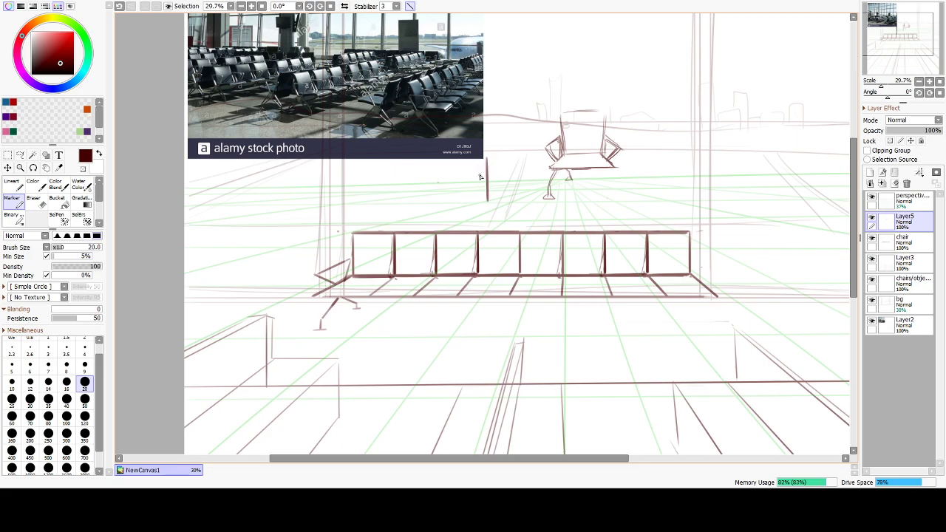
{"action": "left_click_drag", "start_coordinate": [484, 161], "coordinate": [484, 200]}
{"action": "key", "text": "ctrl+z"}
{"action": "key", "text": "ctrl+z"}
{"action": "key", "text": "ctrl+z"}
{"action": "left_click_drag", "start_coordinate": [473, 161], "coordinate": [480, 199]}
{"action": "key", "text": "ctrl+z"}
{"action": "key", "text": "ctrl+z"}
{"action": "left_click_drag", "start_coordinate": [484, 160], "coordinate": [481, 199]}
{"action": "key", "text": "ctrl+z"}
{"action": "mouse_move", "coordinate": [474, 162]}
{"action": "left_mouse_down"}
{"action": "mouse_move", "coordinate": [444, 167]}
{"action": "mouse_move", "coordinate": [468, 200]}
{"action": "left_mouse_up"}
{"action": "key", "text": "ctrl+z"}
{"action": "key", "text": "ctrl+z"}
{"action": "key", "text": "ctrl+z"}
{"action": "left_click_drag", "start_coordinate": [473, 162], "coordinate": [472, 199]}
{"action": "mouse_move", "coordinate": [456, 162]}
{"action": "left_mouse_down"}
{"action": "mouse_move", "coordinate": [415, 165]}
{"action": "mouse_move", "coordinate": [438, 199]}
{"action": "left_mouse_up"}
{"action": "key", "text": "ctrl+z"}
{"action": "key", "text": "ctrl+z"}
{"action": "left_click_drag", "start_coordinate": [411, 165], "coordinate": [436, 198]}
{"action": "left_click_drag", "start_coordinate": [458, 167], "coordinate": [445, 199]}
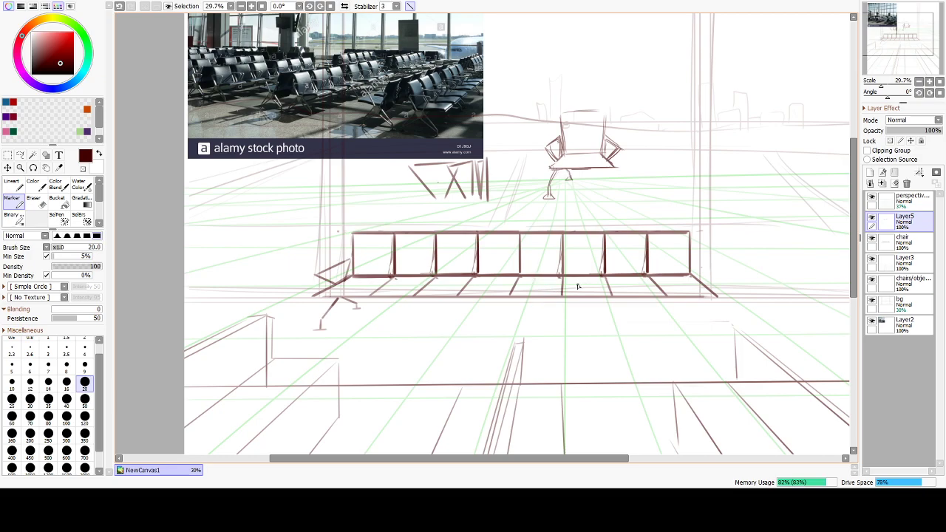
Draw the centre seat divider's armrest as a straight vertical stroke and try a slanted one on the neighbouring divider.
{"action": "left_click_drag", "start_coordinate": [562, 260], "coordinate": [561, 289]}
{"action": "key", "text": "ctrl+z"}
{"action": "key", "text": "ctrl+z"}
{"action": "key", "text": "ctrl+z"}
{"action": "key", "text": "ctrl+z"}
{"action": "key", "text": "ctrl+z"}
{"action": "left_click_drag", "start_coordinate": [520, 264], "coordinate": [510, 285]}
{"action": "key", "text": "ctrl+z"}
Add a new layer and draw a horizontal armrest-height guide across all the backrests.
{"action": "left_click_drag", "start_coordinate": [357, 260], "coordinate": [688, 261]}
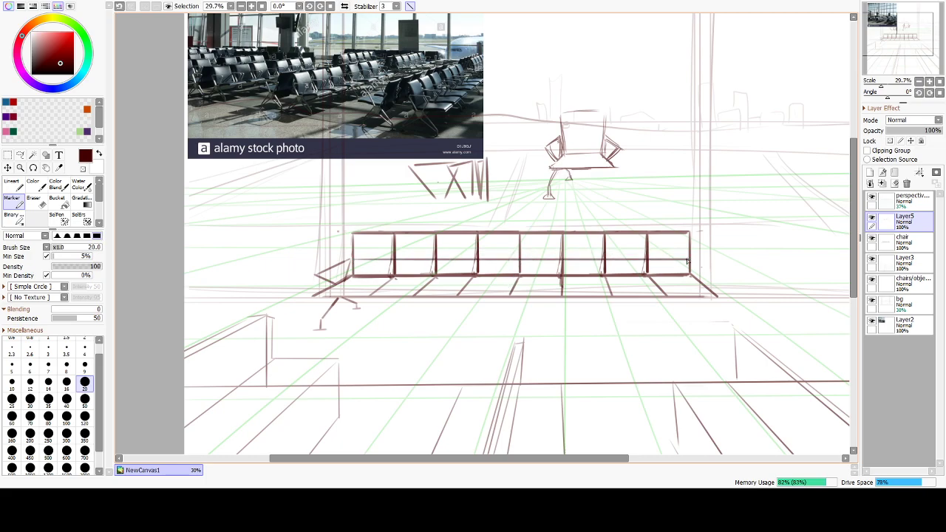
{"action": "key", "text": "ctrl+z"}
{"action": "left_click", "coordinate": [870, 172]}
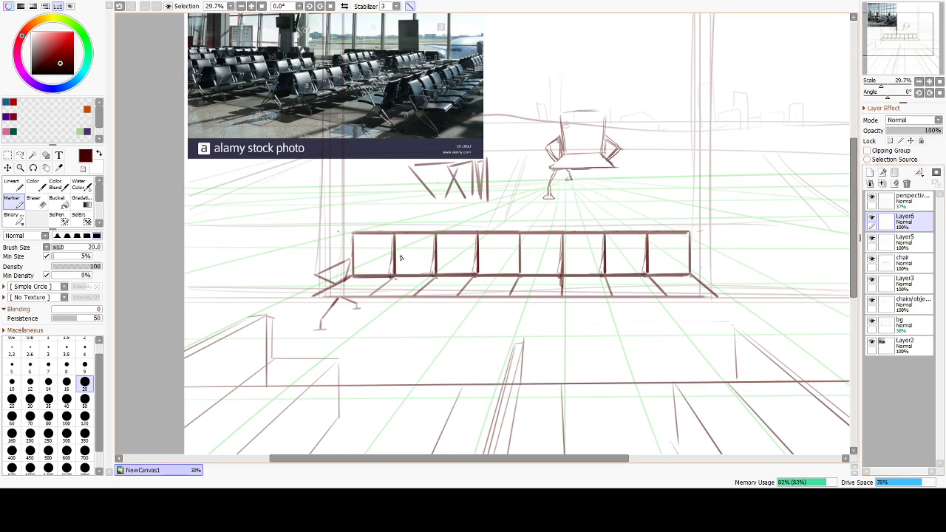
{"action": "left_click_drag", "start_coordinate": [354, 258], "coordinate": [688, 258]}
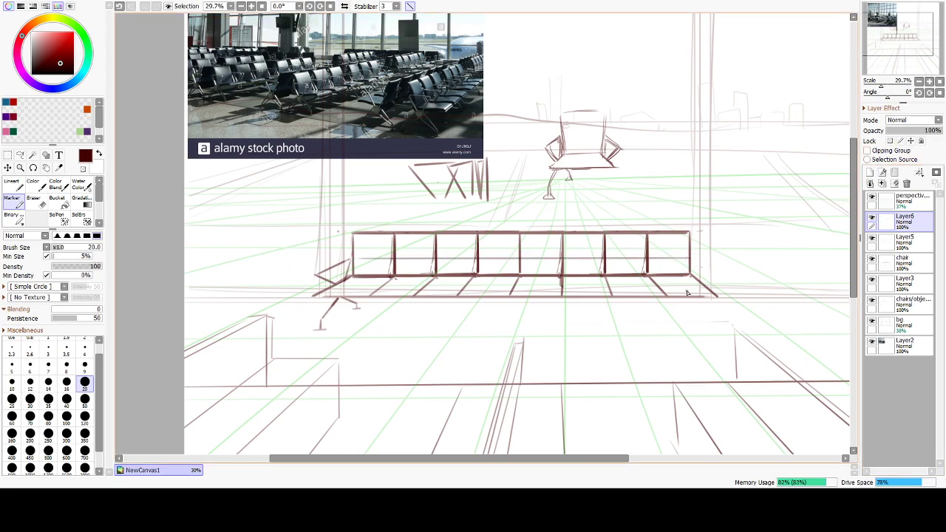
On Layer5, draw the angled armrest at the first inner seat divider from the left end.
{"action": "left_click", "coordinate": [906, 243]}
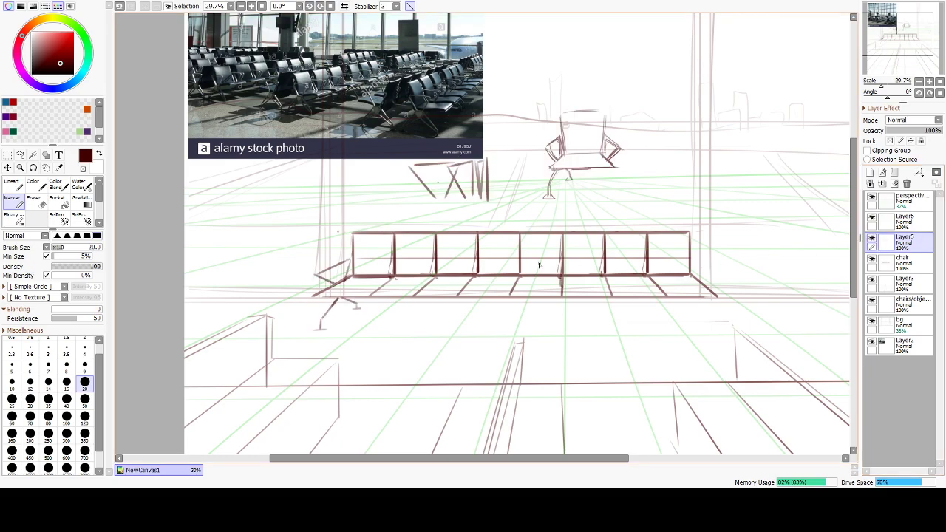
{"action": "mouse_move", "coordinate": [394, 261]}
{"action": "left_mouse_down"}
{"action": "mouse_move", "coordinate": [367, 278]}
{"action": "mouse_move", "coordinate": [382, 288]}
{"action": "left_mouse_up"}
{"action": "key", "text": "ctrl+z"}
{"action": "key", "text": "ctrl+z"}
{"action": "left_click_drag", "start_coordinate": [375, 278], "coordinate": [379, 287]}
{"action": "key", "text": "ctrl+z"}
{"action": "key", "text": "ctrl+z"}
{"action": "key", "text": "ctrl+z"}
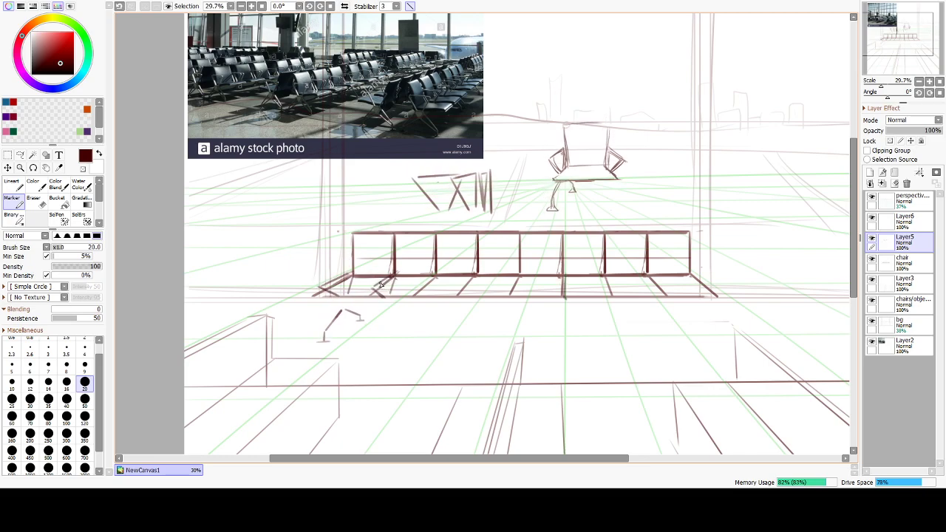
{"action": "mouse_move", "coordinate": [380, 288]}
{"action": "left_mouse_down"}
{"action": "mouse_move", "coordinate": [392, 265]}
{"action": "mouse_move", "coordinate": [393, 280]}
{"action": "left_mouse_up"}
{"action": "key", "text": "ctrl+z"}
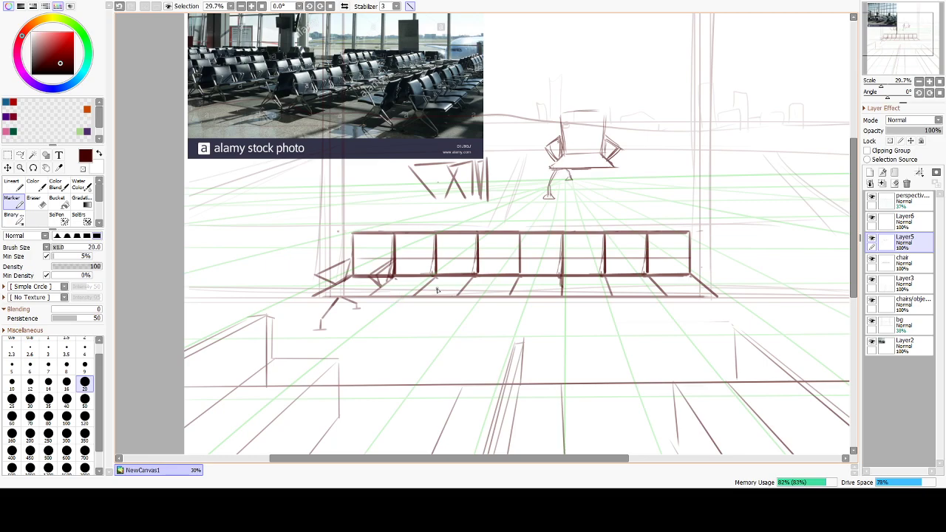
Draw the angled armrest at the second inner seat divider from the left, following the guide's height.
{"action": "mouse_move", "coordinate": [438, 259]}
{"action": "left_mouse_down"}
{"action": "mouse_move", "coordinate": [412, 278]}
{"action": "mouse_move", "coordinate": [428, 285]}
{"action": "left_mouse_up"}
{"action": "key", "text": "ctrl+z"}
{"action": "key", "text": "ctrl+z"}
{"action": "key", "text": "ctrl+z"}
{"action": "key", "text": "ctrl+z"}
{"action": "key", "text": "ctrl+z"}
{"action": "key", "text": "ctrl+z"}
{"action": "key", "text": "ctrl+z"}
{"action": "mouse_move", "coordinate": [429, 280]}
{"action": "left_mouse_down"}
{"action": "mouse_move", "coordinate": [410, 297]}
{"action": "mouse_move", "coordinate": [376, 287]}
{"action": "mouse_move", "coordinate": [366, 299]}
{"action": "left_mouse_up"}
{"action": "key", "text": "ctrl+z"}
{"action": "key", "text": "ctrl+z"}
{"action": "key", "text": "ctrl+z"}
{"action": "key", "text": "ctrl+z"}
{"action": "left_click_drag", "start_coordinate": [434, 266], "coordinate": [416, 282]}
{"action": "key", "text": "ctrl+z"}
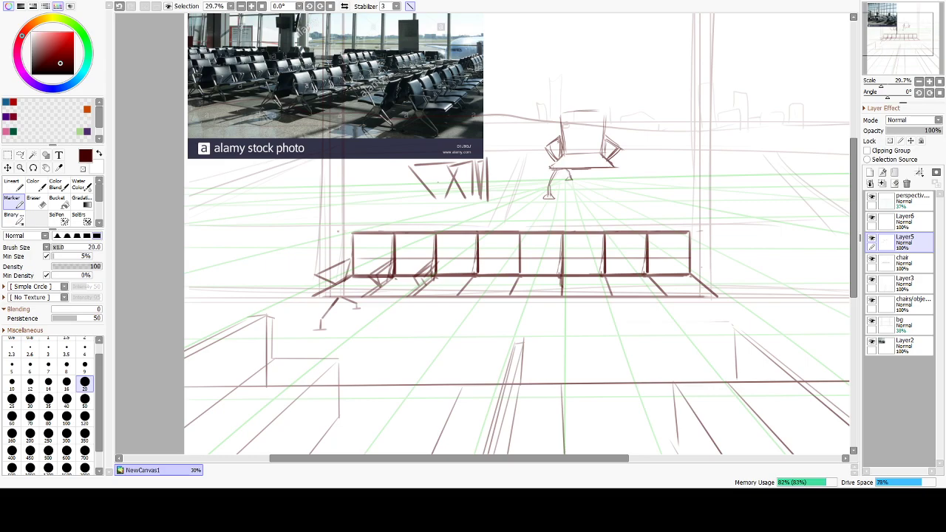
{"action": "key", "text": "ctrl+z"}
Draw the steeper angled armrest at the third inner seat divider, reworking its strokes to fit the perspective.
{"action": "left_click_drag", "start_coordinate": [475, 263], "coordinate": [455, 294]}
{"action": "key", "text": "ctrl+z"}
{"action": "key", "text": "ctrl+z"}
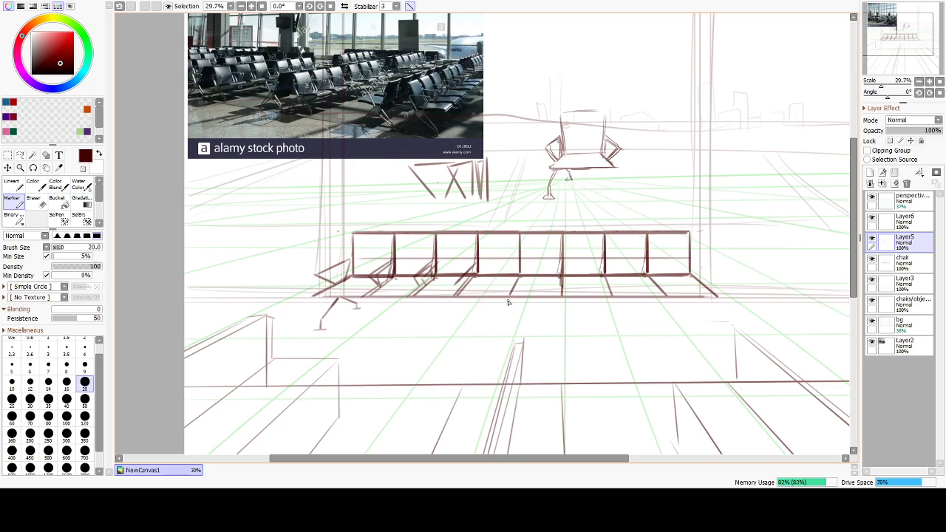
{"action": "key", "text": "ctrl+z"}
{"action": "key", "text": "ctrl+z"}
{"action": "key", "text": "ctrl+z"}
{"action": "left_click_drag", "start_coordinate": [475, 274], "coordinate": [456, 300]}
{"action": "left_click_drag", "start_coordinate": [475, 268], "coordinate": [454, 289]}
{"action": "key", "text": "ctrl+z"}
{"action": "key", "text": "ctrl+z"}
{"action": "key", "text": "ctrl+z"}
{"action": "key", "text": "ctrl+z"}
{"action": "key", "text": "ctrl+z"}
{"action": "key", "text": "ctrl+z"}
{"action": "left_click_drag", "start_coordinate": [473, 270], "coordinate": [461, 284]}
{"action": "left_click_drag", "start_coordinate": [476, 267], "coordinate": [460, 288]}
{"action": "key", "text": "ctrl+z"}
{"action": "key", "text": "ctrl+z"}
{"action": "key", "text": "ctrl+z"}
{"action": "key", "text": "ctrl+z"}
Draw a small, near-vertical armrest at the fourth inner seat divider from the left, reworking its strokes to fit the perspective.
{"action": "mouse_move", "coordinate": [518, 263]}
{"action": "left_mouse_down"}
{"action": "mouse_move", "coordinate": [510, 290]}
{"action": "mouse_move", "coordinate": [516, 266]}
{"action": "left_mouse_up"}
{"action": "key", "text": "ctrl+z"}
{"action": "key", "text": "ctrl+z"}
{"action": "key", "text": "ctrl+z"}
{"action": "key", "text": "ctrl+z"}
{"action": "key", "text": "ctrl+z"}
{"action": "key", "text": "ctrl+z"}
{"action": "key", "text": "ctrl+z"}
{"action": "key", "text": "ctrl+z"}
{"action": "key", "text": "ctrl+z"}
{"action": "key", "text": "ctrl+z"}
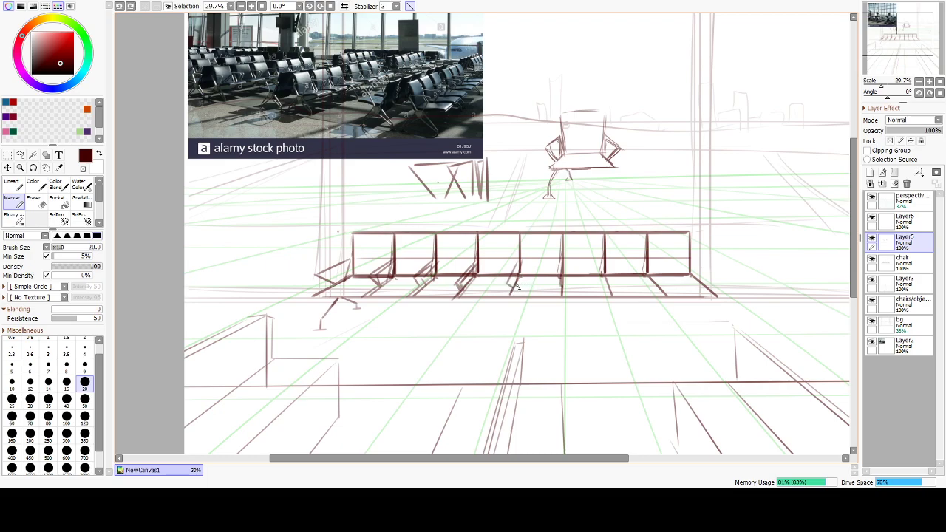
{"action": "left_click_drag", "start_coordinate": [546, 382], "coordinate": [523, 251]}
{"action": "left_click_drag", "start_coordinate": [549, 360], "coordinate": [553, 392]}
{"action": "left_click_drag", "start_coordinate": [544, 257], "coordinate": [537, 355]}
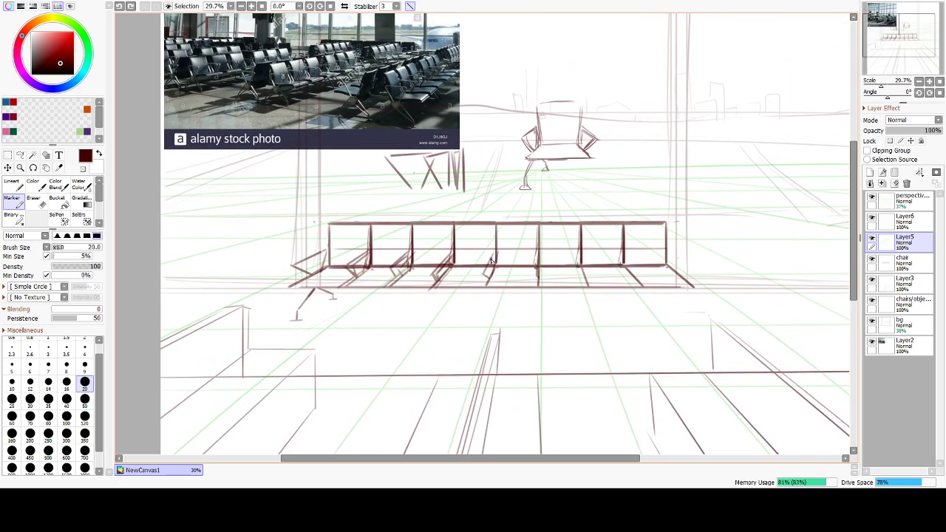
Draw the vertical armrest stroke at the fifth inner seat divider, aligned with the vanishing point.
{"action": "mouse_move", "coordinate": [493, 253]}
{"action": "left_mouse_down"}
{"action": "mouse_move", "coordinate": [494, 281]}
{"action": "mouse_move", "coordinate": [539, 286]}
{"action": "mouse_move", "coordinate": [534, 279]}
{"action": "left_mouse_up"}
{"action": "key", "text": "ctrl+z"}
{"action": "key", "text": "ctrl+z"}
{"action": "key", "text": "ctrl+z"}
{"action": "key", "text": "ctrl+z"}
{"action": "key", "text": "ctrl+z"}
{"action": "left_click_drag", "start_coordinate": [537, 262], "coordinate": [539, 278]}
Try a horizontal guide line across the front ends of the armrests along the bench row.
{"action": "left_click_drag", "start_coordinate": [318, 275], "coordinate": [613, 272]}
{"action": "key", "text": "ctrl+z"}
{"action": "left_click_drag", "start_coordinate": [314, 280], "coordinate": [708, 275]}
{"action": "key", "text": "ctrl+z"}
Hide Layer5 with the armrest sketches and add a new layer above Layer6.
{"action": "left_click_drag", "start_coordinate": [564, 397], "coordinate": [564, 288]}
{"action": "scroll", "coordinate": [564, 288], "scroll_direction": "down", "scroll_amount": 4}
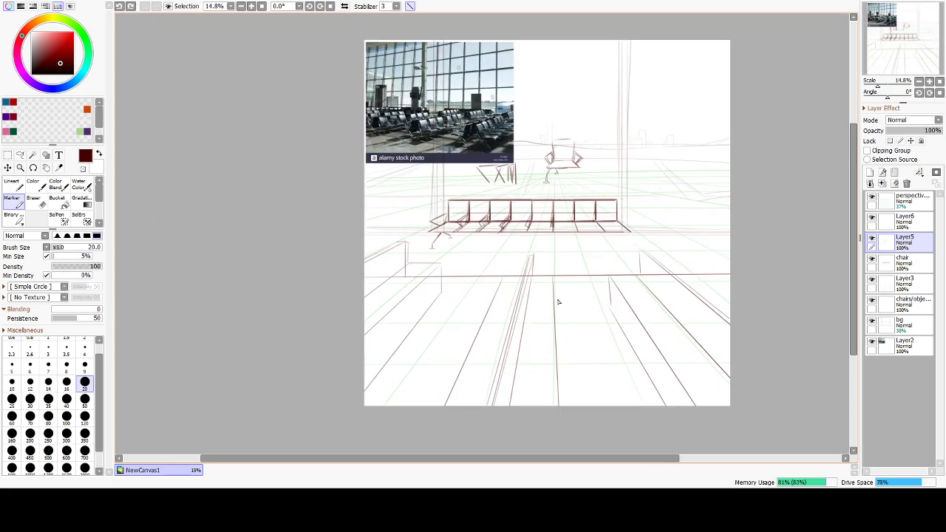
{"action": "scroll", "coordinate": [562, 297], "scroll_direction": "up", "scroll_amount": 3}
{"action": "scroll", "coordinate": [530, 260], "scroll_direction": "up", "scroll_amount": 4}
{"action": "left_click_drag", "start_coordinate": [545, 196], "coordinate": [602, 431]}
{"action": "left_click_drag", "start_coordinate": [598, 319], "coordinate": [599, 325]}
{"action": "left_click", "coordinate": [872, 241]}
{"action": "double_click", "coordinate": [872, 240]}
{"action": "left_click_drag", "start_coordinate": [577, 207], "coordinate": [610, 276]}
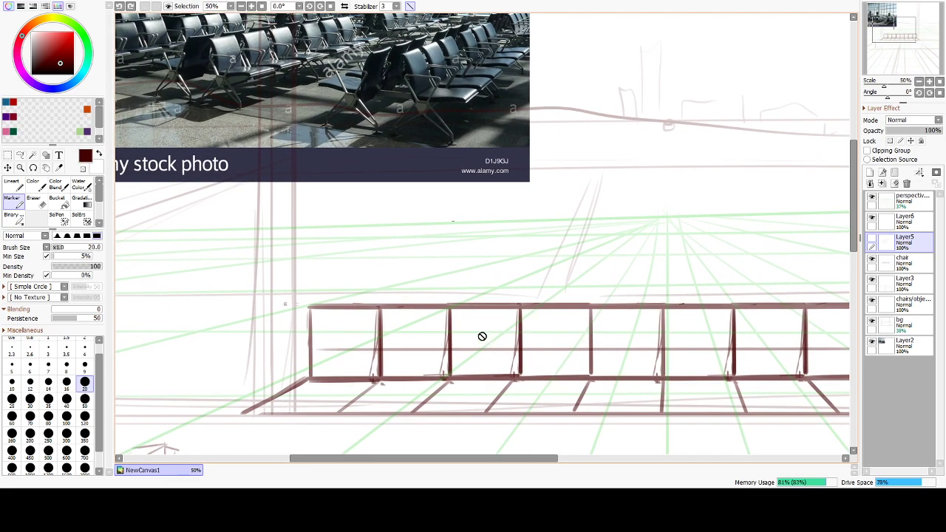
{"action": "left_click", "coordinate": [905, 225]}
{"action": "left_click", "coordinate": [870, 173]}
{"action": "mouse_move", "coordinate": [470, 328]}
{"action": "left_mouse_down"}
{"action": "mouse_move", "coordinate": [495, 355]}
{"action": "mouse_move", "coordinate": [463, 357]}
{"action": "left_mouse_up"}
{"action": "key", "text": "ctrl+z"}
{"action": "left_click_drag", "start_coordinate": [493, 323], "coordinate": [466, 360]}
{"action": "key", "text": "ctrl+z"}
{"action": "key", "text": "ctrl+y"}
{"action": "key", "text": "ctrl+z"}
{"action": "key", "text": "ctrl+z"}
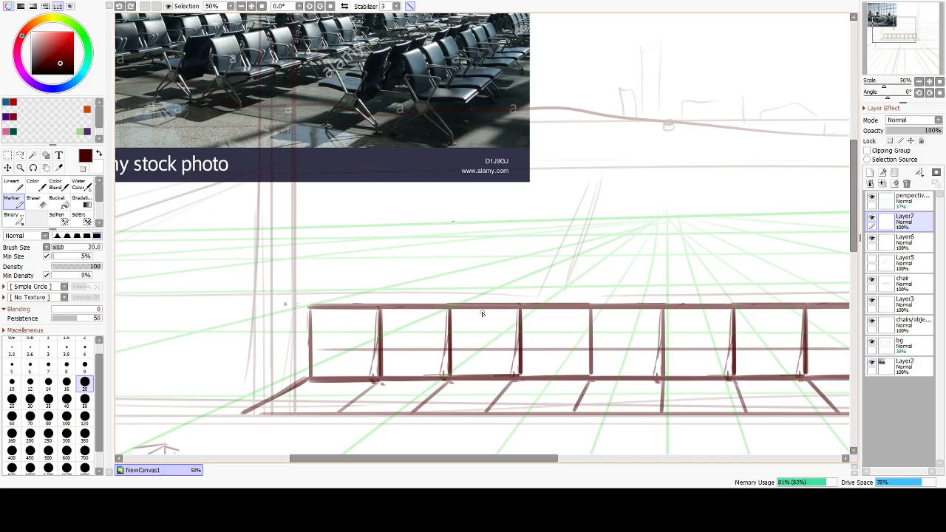
Pick red and draw angled armrests at the second and third inner seat dividers from the left.
{"action": "left_click", "coordinate": [9, 101]}
{"action": "mouse_move", "coordinate": [468, 357]}
{"action": "left_mouse_down"}
{"action": "mouse_move", "coordinate": [471, 329]}
{"action": "mouse_move", "coordinate": [474, 347]}
{"action": "left_mouse_up"}
{"action": "key", "text": "ctrl+z"}
{"action": "key", "text": "ctrl+z"}
{"action": "mouse_move", "coordinate": [506, 356]}
{"action": "left_mouse_down"}
{"action": "mouse_move", "coordinate": [519, 341]}
{"action": "mouse_move", "coordinate": [482, 386]}
{"action": "mouse_move", "coordinate": [499, 397]}
{"action": "mouse_move", "coordinate": [514, 379]}
{"action": "left_mouse_up"}
{"action": "key", "text": "ctrl+z"}
{"action": "left_click_drag", "start_coordinate": [449, 351], "coordinate": [404, 376]}
{"action": "key", "text": "ctrl+z"}
{"action": "key", "text": "ctrl+z"}
{"action": "mouse_move", "coordinate": [448, 352]}
{"action": "left_mouse_down"}
{"action": "mouse_move", "coordinate": [407, 384]}
{"action": "mouse_move", "coordinate": [417, 392]}
{"action": "left_mouse_up"}
{"action": "left_click_drag", "start_coordinate": [451, 352], "coordinate": [449, 389]}
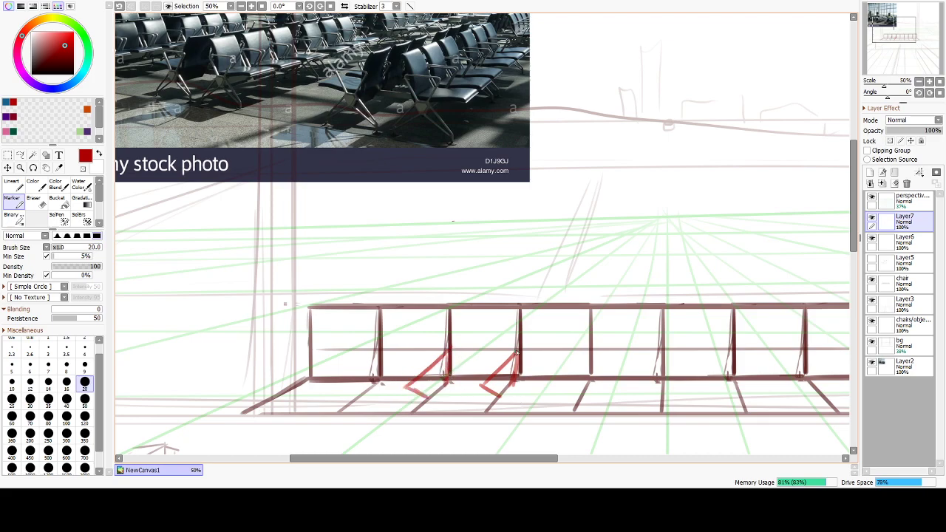
Rework the lower part of the red armrest at the second inner seat divider.
{"action": "mouse_move", "coordinate": [409, 384]}
{"action": "left_mouse_down"}
{"action": "mouse_move", "coordinate": [435, 398]}
{"action": "mouse_move", "coordinate": [403, 404]}
{"action": "left_mouse_up"}
{"action": "key", "text": "ctrl"}
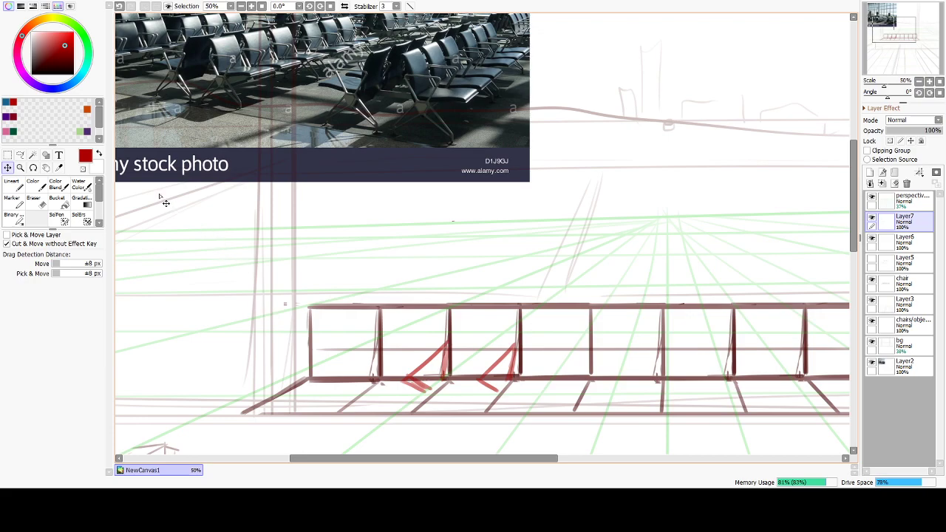
{"action": "left_click", "coordinate": [35, 200]}
{"action": "key", "text": "bracketleft"}
{"action": "key", "text": "bracketleft"}
{"action": "key", "text": "bracketleft"}
{"action": "key", "text": "bracketleft"}
{"action": "key", "text": "bracketleft"}
{"action": "key", "text": "bracketleft"}
{"action": "key", "text": "bracketleft"}
{"action": "key", "text": "bracketleft"}
{"action": "key", "text": "bracketleft"}
{"action": "key", "text": "bracketleft"}
{"action": "key", "text": "n"}
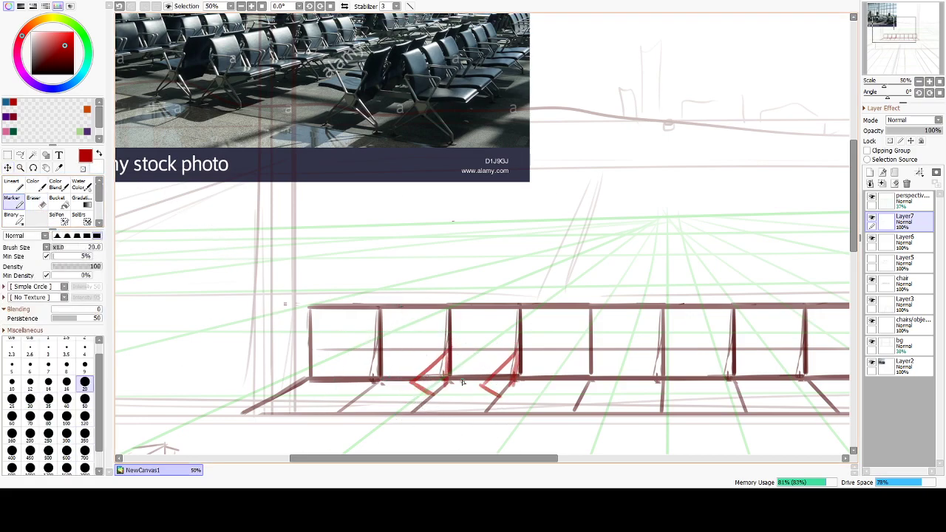
Rough in a seated figure's oval pelvis and curved thighs between the two red armrests.
{"action": "left_click_drag", "start_coordinate": [479, 311], "coordinate": [490, 333]}
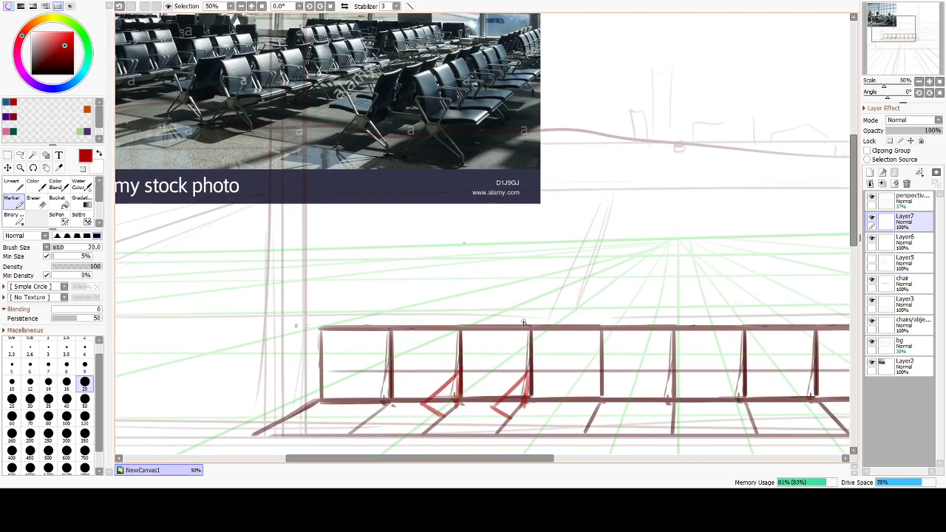
{"action": "left_click_drag", "start_coordinate": [479, 290], "coordinate": [490, 354]}
{"action": "key", "text": "ctrl+z"}
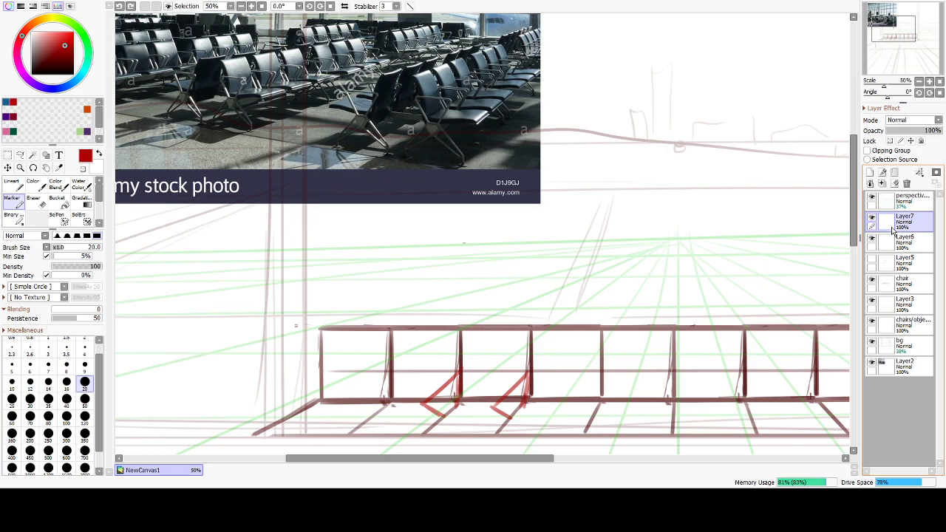
{"action": "left_click_drag", "start_coordinate": [479, 290], "coordinate": [487, 358]}
{"action": "key", "text": "ctrl+z"}
{"action": "key", "text": "ctrl+z"}
{"action": "mouse_move", "coordinate": [473, 392]}
{"action": "left_mouse_down"}
{"action": "mouse_move", "coordinate": [484, 355]}
{"action": "mouse_move", "coordinate": [507, 341]}
{"action": "mouse_move", "coordinate": [528, 345]}
{"action": "mouse_move", "coordinate": [473, 341]}
{"action": "mouse_move", "coordinate": [500, 353]}
{"action": "mouse_move", "coordinate": [471, 379]}
{"action": "left_mouse_up"}
{"action": "key", "text": "ctrl+z"}
{"action": "key", "text": "ctrl+z"}
{"action": "key", "text": "ctrl+z"}
{"action": "key", "text": "ctrl+z"}
{"action": "left_click_drag", "start_coordinate": [514, 350], "coordinate": [518, 376]}
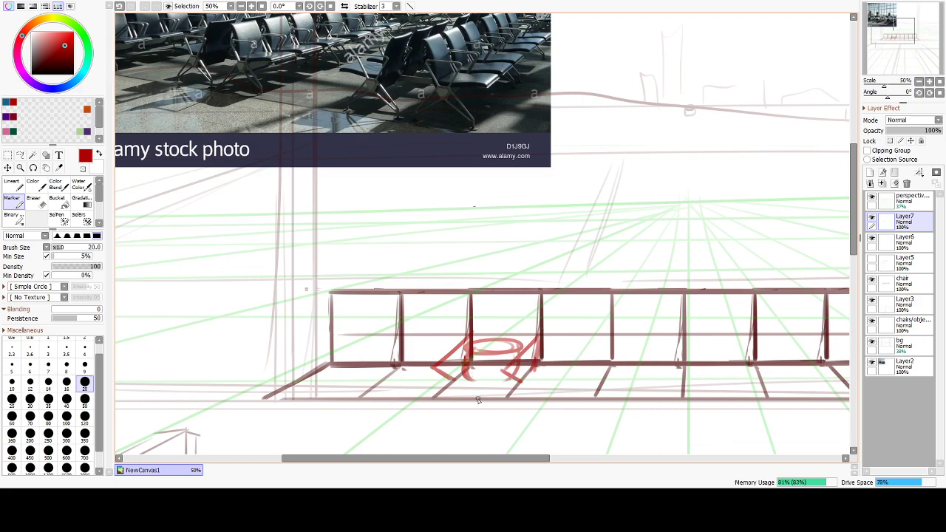
Sketch the seated figure's round knees below the thighs, near the seat's front edge.
{"action": "mouse_move", "coordinate": [474, 379]}
{"action": "left_mouse_down"}
{"action": "mouse_move", "coordinate": [488, 365]}
{"action": "mouse_move", "coordinate": [497, 376]}
{"action": "mouse_move", "coordinate": [508, 370]}
{"action": "left_mouse_up"}
{"action": "key", "text": "ctrl+z"}
{"action": "mouse_move", "coordinate": [481, 382]}
{"action": "left_mouse_down"}
{"action": "mouse_move", "coordinate": [474, 393]}
{"action": "mouse_move", "coordinate": [494, 397]}
{"action": "left_mouse_up"}
{"action": "key", "text": "ctrl+z"}
{"action": "scroll", "coordinate": [488, 458], "scroll_direction": "down", "scroll_amount": 3}
{"action": "left_click_drag", "start_coordinate": [480, 312], "coordinate": [486, 382]}
{"action": "key", "text": "ctrl+z"}
{"action": "left_click_drag", "start_coordinate": [481, 309], "coordinate": [501, 377]}
{"action": "key", "text": "ctrl+z"}
Draw the figure's two tapering lower legs hanging down from the knees.
{"action": "mouse_move", "coordinate": [484, 309]}
{"action": "left_mouse_down"}
{"action": "mouse_move", "coordinate": [501, 375]}
{"action": "mouse_move", "coordinate": [504, 329]}
{"action": "mouse_move", "coordinate": [502, 382]}
{"action": "mouse_move", "coordinate": [474, 386]}
{"action": "mouse_move", "coordinate": [503, 379]}
{"action": "mouse_move", "coordinate": [495, 362]}
{"action": "mouse_move", "coordinate": [522, 406]}
{"action": "left_mouse_up"}
{"action": "key", "text": "ctrl+z"}
{"action": "key", "text": "ctrl+z"}
{"action": "key", "text": "ctrl+z"}
{"action": "key", "text": "ctrl+z"}
{"action": "key", "text": "ctrl+z"}
{"action": "left_click_drag", "start_coordinate": [496, 366], "coordinate": [528, 407]}
{"action": "key", "text": "ctrl+z"}
{"action": "key", "text": "ctrl+z"}
{"action": "left_click_drag", "start_coordinate": [503, 314], "coordinate": [522, 379]}
{"action": "left_click", "coordinate": [559, 424]}
Draw a curved spine rising from the pelvis and an open oval ribcage above it.
{"action": "mouse_move", "coordinate": [523, 330]}
{"action": "left_mouse_down"}
{"action": "mouse_move", "coordinate": [529, 280]}
{"action": "mouse_move", "coordinate": [522, 303]}
{"action": "mouse_move", "coordinate": [536, 312]}
{"action": "left_mouse_up"}
{"action": "scroll", "coordinate": [522, 281], "scroll_direction": "up", "scroll_amount": 1}
{"action": "mouse_move", "coordinate": [545, 265]}
{"action": "left_mouse_down"}
{"action": "mouse_move", "coordinate": [553, 292]}
{"action": "mouse_move", "coordinate": [539, 314]}
{"action": "left_mouse_up"}
{"action": "key", "text": "ctrl+z"}
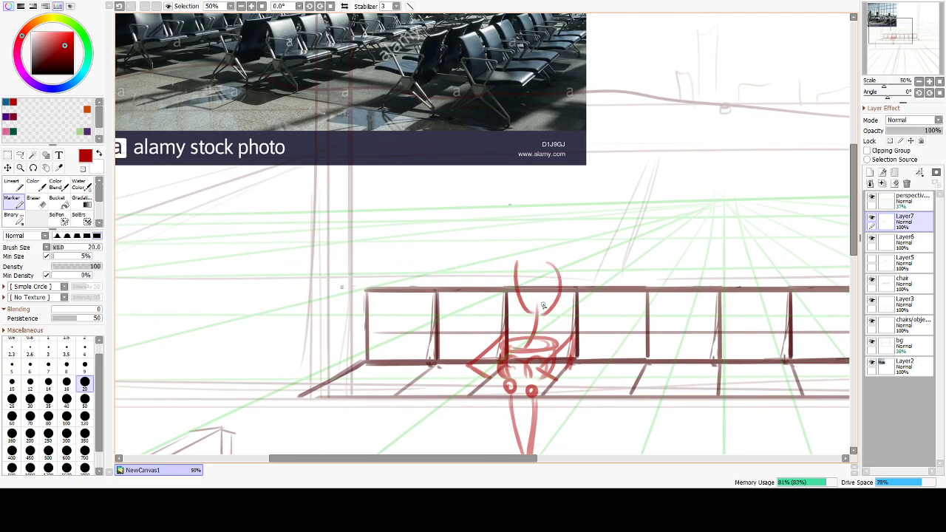
Close the top of the ribcage, draw an arm over the backrest with a hanging forearm and hand, and add a round head.
{"action": "mouse_move", "coordinate": [516, 268]}
{"action": "left_mouse_down"}
{"action": "mouse_move", "coordinate": [543, 288]}
{"action": "mouse_move", "coordinate": [537, 275]}
{"action": "mouse_move", "coordinate": [528, 281]}
{"action": "mouse_move", "coordinate": [571, 273]}
{"action": "mouse_move", "coordinate": [598, 285]}
{"action": "mouse_move", "coordinate": [559, 285]}
{"action": "mouse_move", "coordinate": [618, 287]}
{"action": "mouse_move", "coordinate": [593, 284]}
{"action": "mouse_move", "coordinate": [592, 308]}
{"action": "left_mouse_up"}
{"action": "key", "text": "ctrl+z"}
{"action": "key", "text": "ctrl+z"}
{"action": "mouse_move", "coordinate": [593, 286]}
{"action": "left_mouse_down"}
{"action": "mouse_move", "coordinate": [590, 333]}
{"action": "mouse_move", "coordinate": [607, 328]}
{"action": "mouse_move", "coordinate": [599, 322]}
{"action": "left_mouse_up"}
{"action": "key", "text": "ctrl+z"}
{"action": "key", "text": "ctrl+z"}
{"action": "left_click_drag", "start_coordinate": [553, 256], "coordinate": [554, 253]}
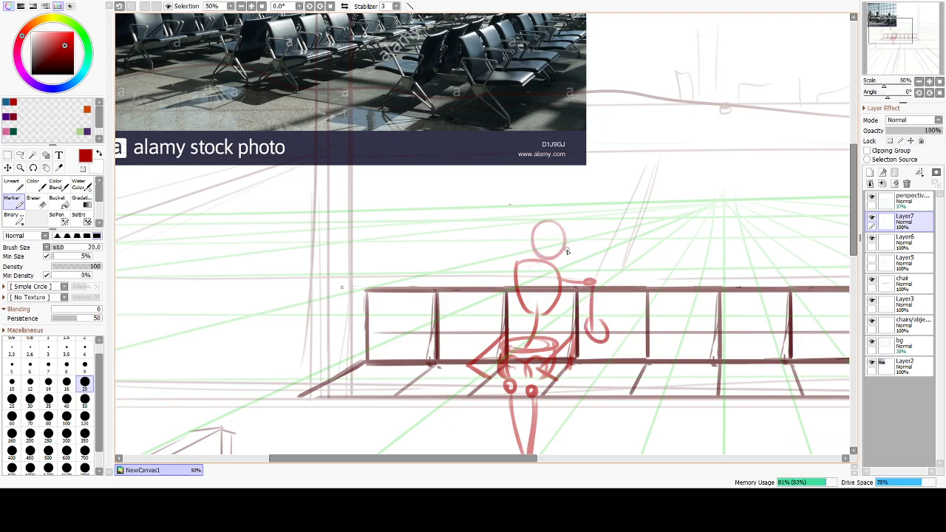
Reinforce the head outline, circle the shoulder joint, and sketch an alternative forearm along the backrest's top edge.
{"action": "mouse_move", "coordinate": [553, 220]}
{"action": "left_mouse_down"}
{"action": "mouse_move", "coordinate": [551, 260]}
{"action": "mouse_move", "coordinate": [567, 248]}
{"action": "mouse_move", "coordinate": [540, 274]}
{"action": "mouse_move", "coordinate": [527, 266]}
{"action": "mouse_move", "coordinate": [530, 283]}
{"action": "mouse_move", "coordinate": [587, 273]}
{"action": "mouse_move", "coordinate": [587, 283]}
{"action": "mouse_move", "coordinate": [641, 284]}
{"action": "mouse_move", "coordinate": [646, 296]}
{"action": "left_mouse_up"}
{"action": "key", "text": "ctrl+z"}
{"action": "key", "text": "ctrl+z"}
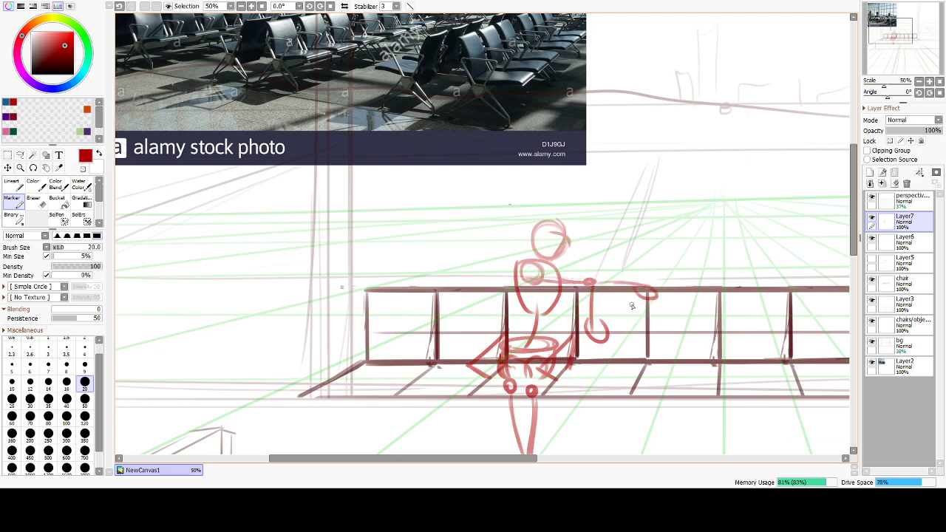
Erase the figure's pelvis and legs, then redraw the pelvis and a thigh curve between the armrests.
{"action": "key", "text": "e"}
{"action": "mouse_move", "coordinate": [531, 338]}
{"action": "left_mouse_down"}
{"action": "mouse_move", "coordinate": [545, 342]}
{"action": "mouse_move", "coordinate": [518, 391]}
{"action": "mouse_move", "coordinate": [543, 410]}
{"action": "mouse_move", "coordinate": [534, 370]}
{"action": "mouse_move", "coordinate": [535, 430]}
{"action": "mouse_move", "coordinate": [540, 336]}
{"action": "mouse_move", "coordinate": [524, 358]}
{"action": "left_mouse_up"}
{"action": "left_click_drag", "start_coordinate": [539, 308], "coordinate": [547, 391]}
{"action": "key", "text": "n"}
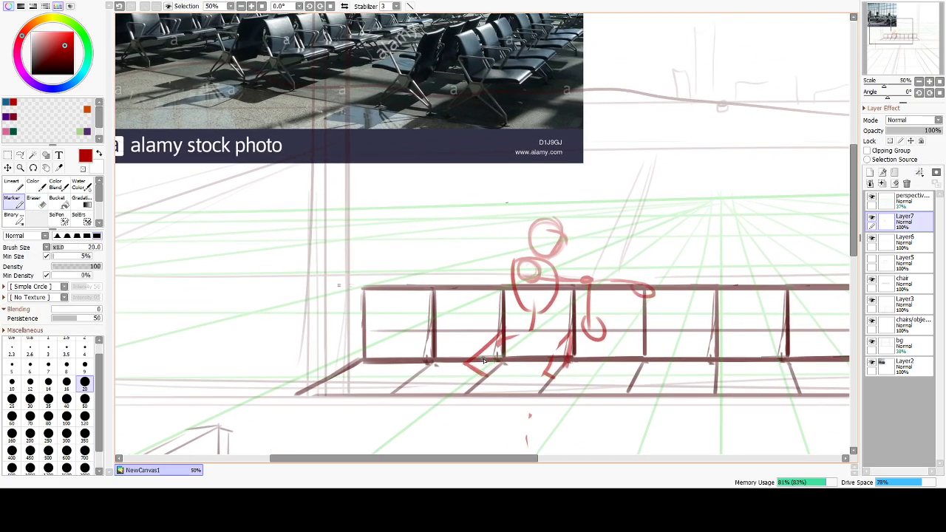
{"action": "mouse_move", "coordinate": [515, 341]}
{"action": "left_mouse_down"}
{"action": "mouse_move", "coordinate": [539, 342]}
{"action": "mouse_move", "coordinate": [502, 340]}
{"action": "mouse_move", "coordinate": [518, 378]}
{"action": "left_mouse_up"}
{"action": "key", "text": "ctrl+z"}
{"action": "key", "text": "ctrl+z"}
{"action": "left_click_drag", "start_coordinate": [558, 334], "coordinate": [550, 358]}
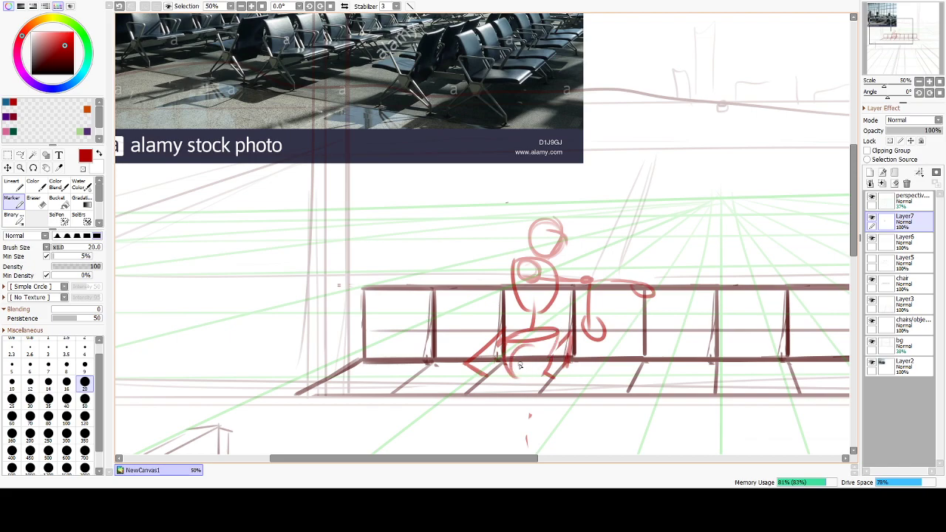
Draw the thigh from the pelvis diagonally down to a small knee joint at the seat's front edge.
{"action": "mouse_move", "coordinate": [531, 371]}
{"action": "left_mouse_down"}
{"action": "mouse_move", "coordinate": [535, 321]}
{"action": "mouse_move", "coordinate": [565, 288]}
{"action": "mouse_move", "coordinate": [502, 366]}
{"action": "left_mouse_up"}
{"action": "key", "text": "ctrl+z"}
{"action": "left_click_drag", "start_coordinate": [552, 310], "coordinate": [513, 354]}
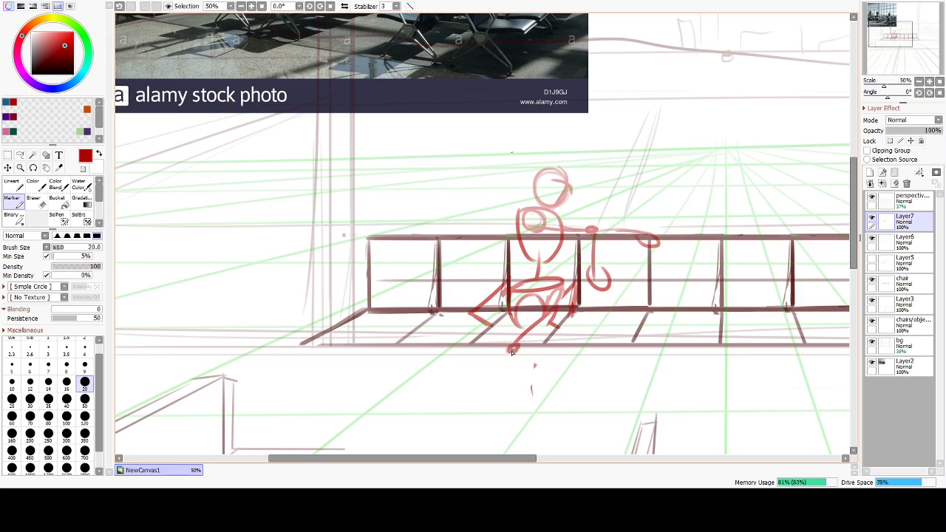
{"action": "mouse_move", "coordinate": [531, 300]}
{"action": "left_mouse_down"}
{"action": "mouse_move", "coordinate": [537, 321]}
{"action": "mouse_move", "coordinate": [564, 310]}
{"action": "mouse_move", "coordinate": [520, 306]}
{"action": "left_mouse_up"}
Try a lower leg angled down from the knee, ending in an elongated foot.
{"action": "left_click_drag", "start_coordinate": [507, 356], "coordinate": [539, 398]}
{"action": "key", "text": "ctrl+z"}
{"action": "mouse_move", "coordinate": [510, 347]}
{"action": "left_mouse_down"}
{"action": "mouse_move", "coordinate": [544, 394]}
{"action": "mouse_move", "coordinate": [524, 429]}
{"action": "left_mouse_up"}
{"action": "key", "text": "ctrl+z"}
{"action": "key", "text": "ctrl+z"}
{"action": "left_click_drag", "start_coordinate": [539, 389], "coordinate": [522, 429]}
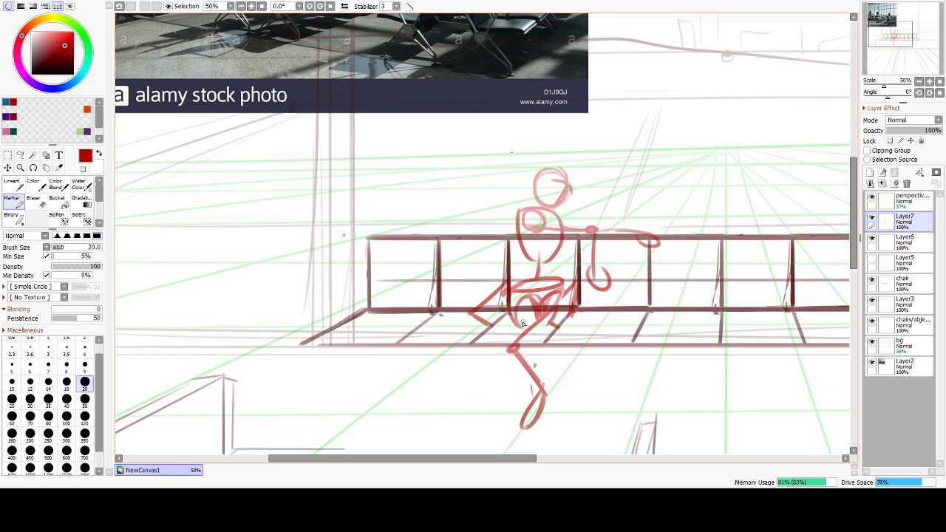
{"action": "key", "text": "ctrl+z"}
{"action": "key", "text": "ctrl+z"}
{"action": "key", "text": "ctrl+z"}
{"action": "key", "text": "ctrl+z"}
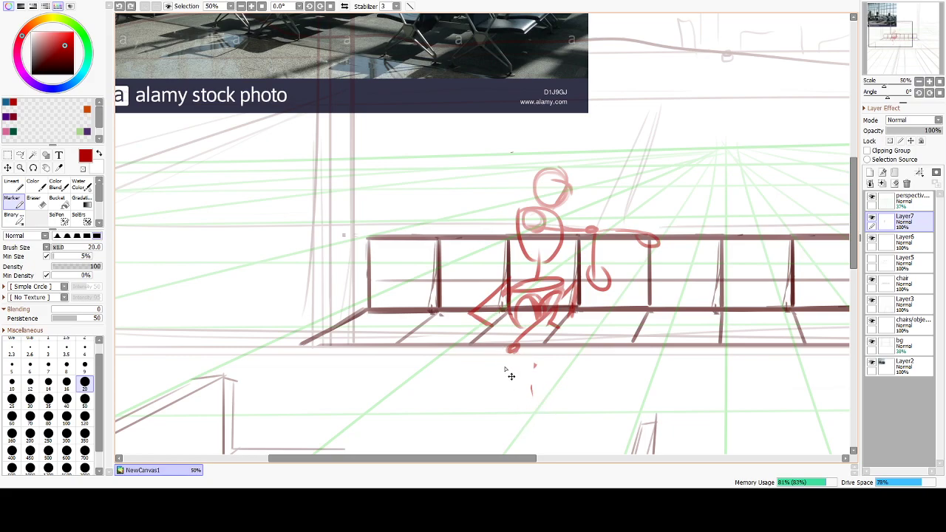
Try a bent leg reaching from the figure's hips over the neighbouring seat and back down to the joint at the seat's front edge.
{"action": "left_click_drag", "start_coordinate": [521, 308], "coordinate": [544, 342]}
{"action": "key", "text": "ctrl+z"}
{"action": "key", "text": "ctrl+z"}
{"action": "key", "text": "ctrl+z"}
{"action": "key", "text": "ctrl+z"}
{"action": "left_click_drag", "start_coordinate": [488, 327], "coordinate": [473, 343]}
{"action": "key", "text": "ctrl+z"}
{"action": "left_click", "coordinate": [490, 326]}
{"action": "key", "text": "ctrl+y"}
{"action": "key", "text": "ctrl+y"}
{"action": "key", "text": "ctrl+y"}
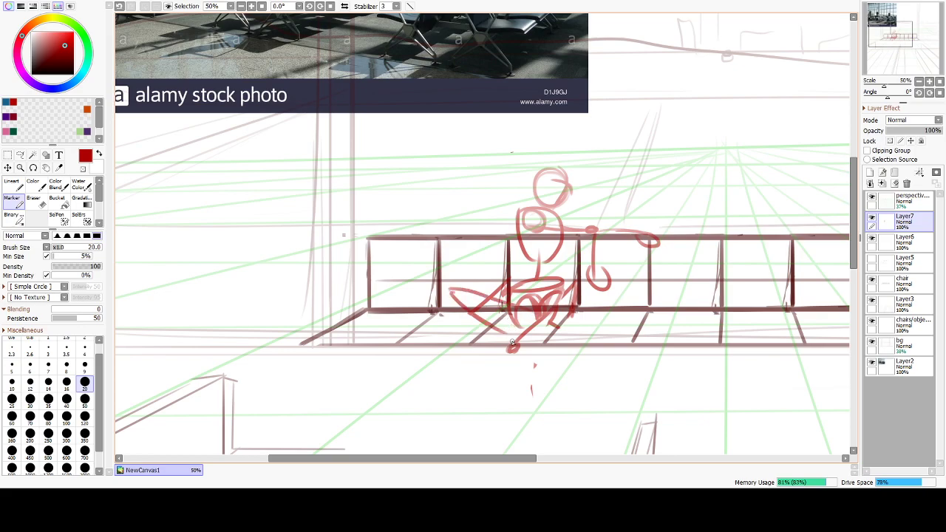
Try an elongated foot angled down from the joint at the seat's front edge.
{"action": "mouse_move", "coordinate": [506, 337]}
{"action": "left_mouse_down"}
{"action": "mouse_move", "coordinate": [479, 369]}
{"action": "mouse_move", "coordinate": [490, 347]}
{"action": "mouse_move", "coordinate": [481, 365]}
{"action": "mouse_move", "coordinate": [510, 341]}
{"action": "mouse_move", "coordinate": [521, 348]}
{"action": "mouse_move", "coordinate": [498, 336]}
{"action": "mouse_move", "coordinate": [480, 363]}
{"action": "left_mouse_up"}
{"action": "key", "text": "ctrl+z"}
{"action": "key", "text": "ctrl+z"}
{"action": "key", "text": "ctrl+z"}
{"action": "key", "text": "ctrl+z"}
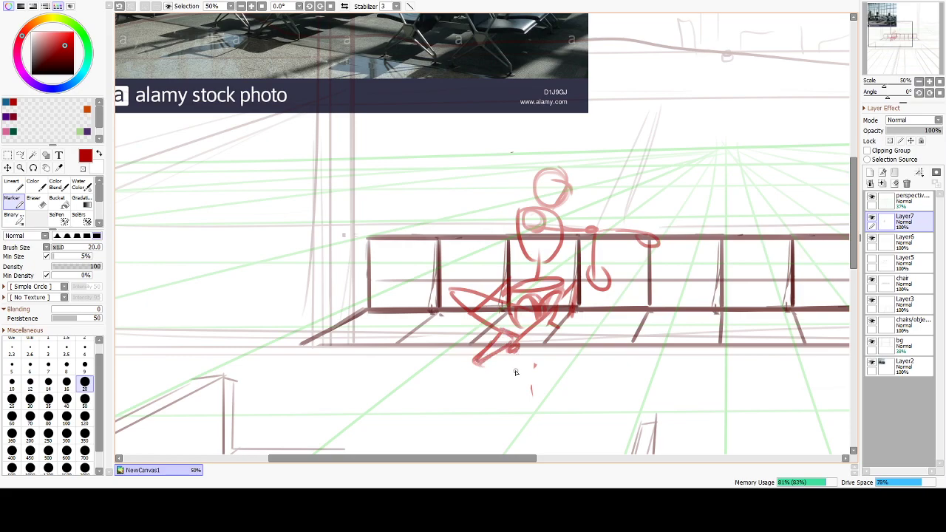
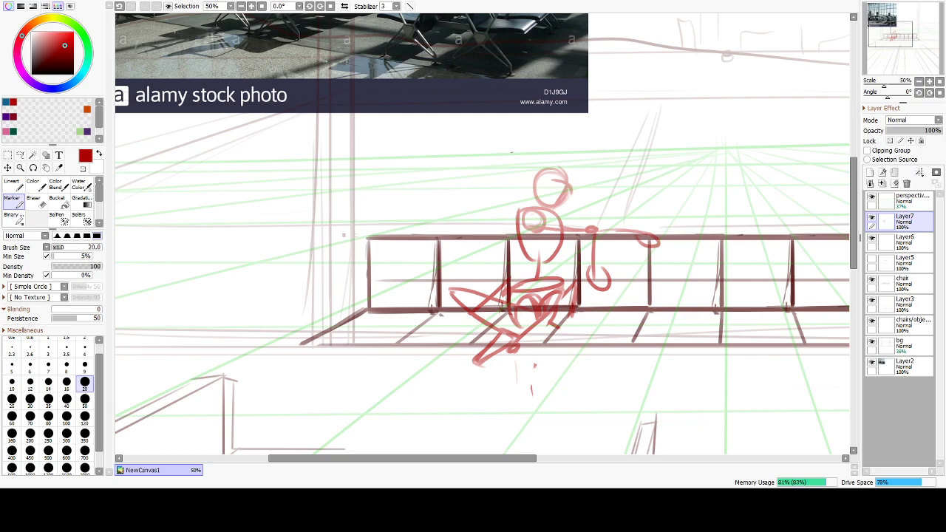
Try a second lower leg dropping from the joint below the seat to the floor.
{"action": "left_click_drag", "start_coordinate": [510, 353], "coordinate": [531, 413]}
{"action": "key", "text": "ctrl+z"}
{"action": "key", "text": "ctrl+z"}
{"action": "mouse_move", "coordinate": [510, 355]}
{"action": "left_mouse_down"}
{"action": "mouse_move", "coordinate": [537, 426]}
{"action": "mouse_move", "coordinate": [547, 405]}
{"action": "left_mouse_up"}
{"action": "key", "text": "ctrl+z"}
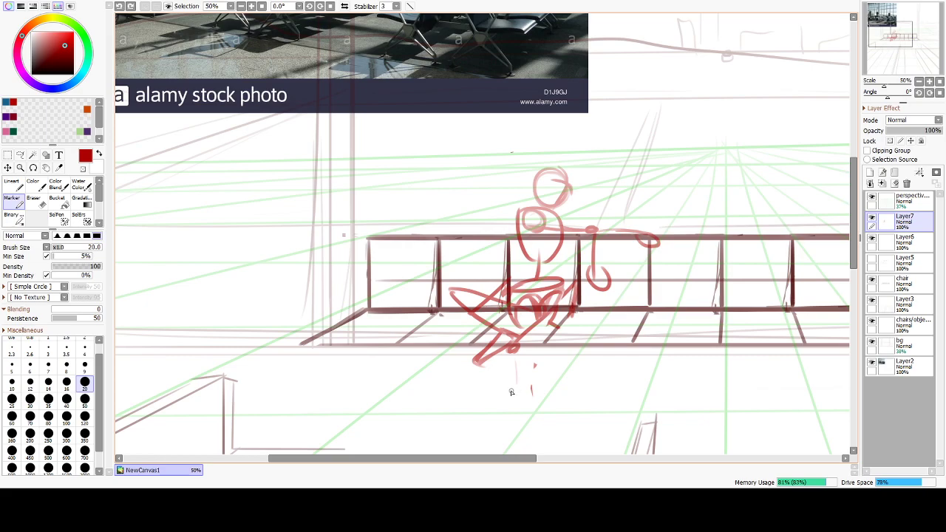
Erase the figure's legs, the lower pelvis and the forearm hanging from the elbow.
{"action": "key", "text": "e"}
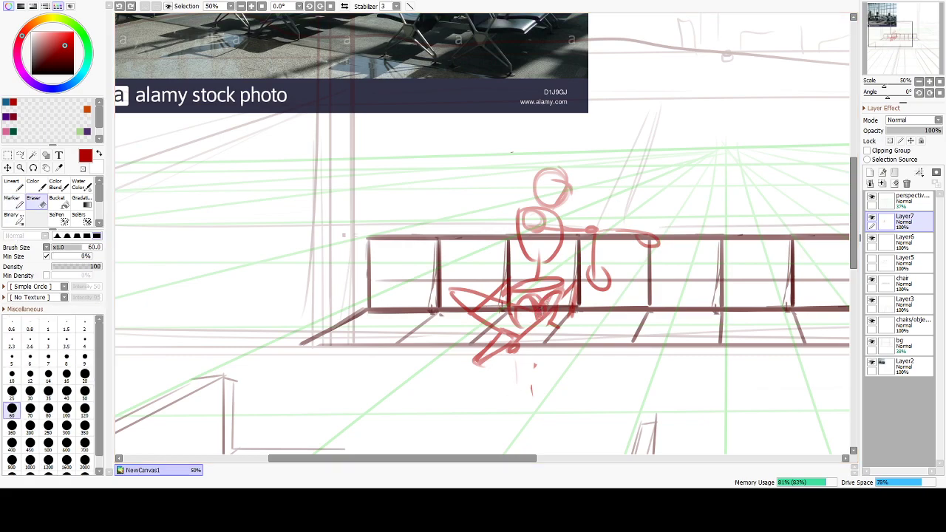
{"action": "mouse_move", "coordinate": [463, 277]}
{"action": "left_mouse_down"}
{"action": "mouse_move", "coordinate": [446, 319]}
{"action": "mouse_move", "coordinate": [484, 292]}
{"action": "mouse_move", "coordinate": [517, 298]}
{"action": "mouse_move", "coordinate": [507, 319]}
{"action": "mouse_move", "coordinate": [547, 296]}
{"action": "mouse_move", "coordinate": [516, 314]}
{"action": "mouse_move", "coordinate": [503, 365]}
{"action": "mouse_move", "coordinate": [541, 360]}
{"action": "mouse_move", "coordinate": [515, 344]}
{"action": "mouse_move", "coordinate": [501, 381]}
{"action": "mouse_move", "coordinate": [462, 328]}
{"action": "mouse_move", "coordinate": [517, 324]}
{"action": "mouse_move", "coordinate": [475, 270]}
{"action": "mouse_move", "coordinate": [463, 288]}
{"action": "mouse_move", "coordinate": [487, 314]}
{"action": "mouse_move", "coordinate": [518, 319]}
{"action": "left_mouse_up"}
{"action": "key", "text": "n"}
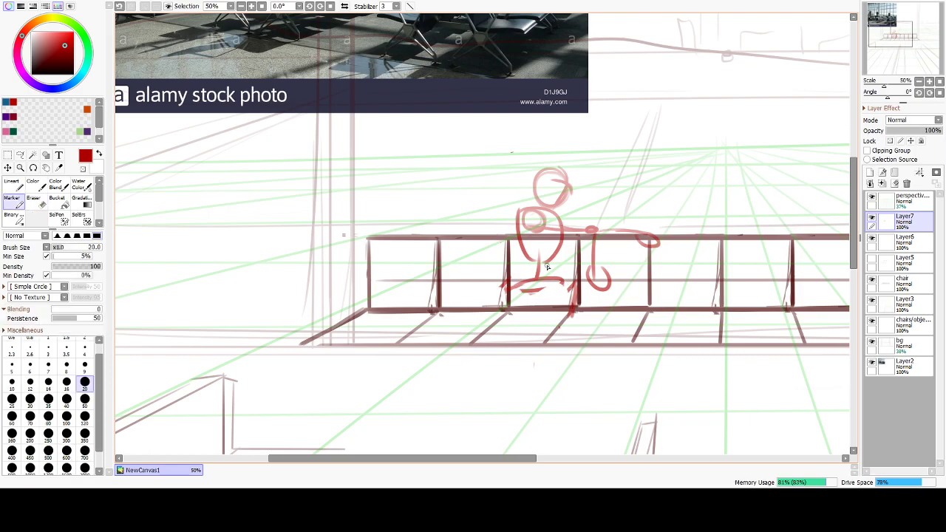
{"action": "key", "text": "e"}
{"action": "mouse_move", "coordinate": [595, 235]}
{"action": "left_mouse_down"}
{"action": "mouse_move", "coordinate": [598, 296]}
{"action": "mouse_move", "coordinate": [613, 298]}
{"action": "mouse_move", "coordinate": [602, 281]}
{"action": "mouse_move", "coordinate": [619, 298]}
{"action": "mouse_move", "coordinate": [600, 309]}
{"action": "left_mouse_up"}
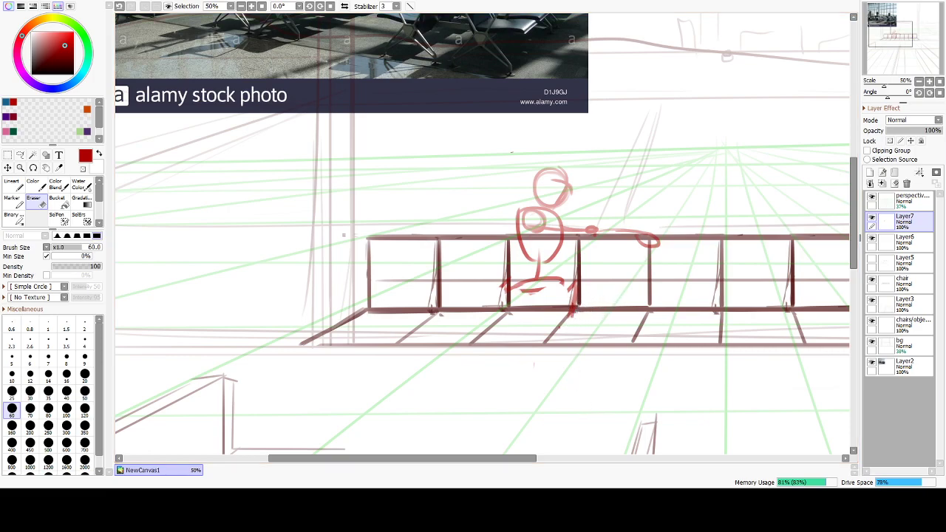
Close the figure's pelvis into a flat ellipse with a curved lower stroke beneath the spine.
{"action": "scroll", "coordinate": [581, 414], "scroll_direction": "down", "scroll_amount": 3}
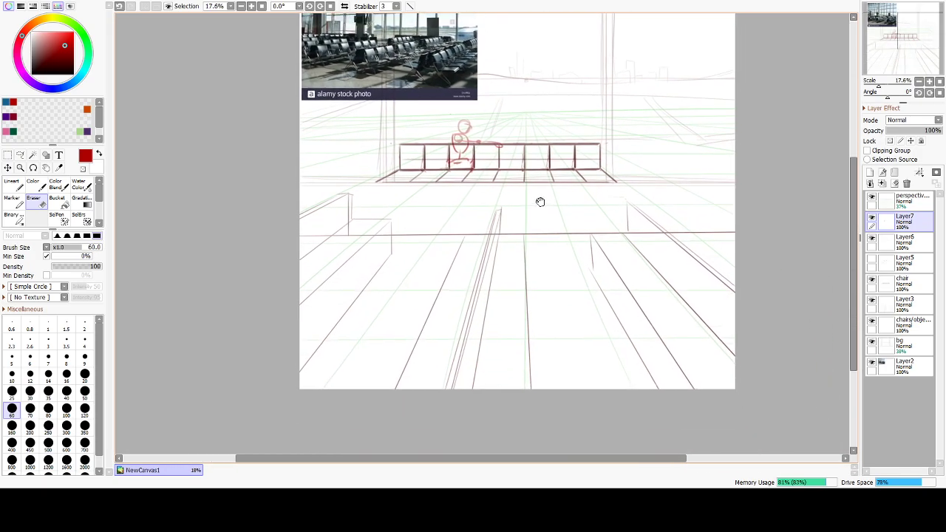
{"action": "left_click_drag", "start_coordinate": [540, 202], "coordinate": [564, 293]}
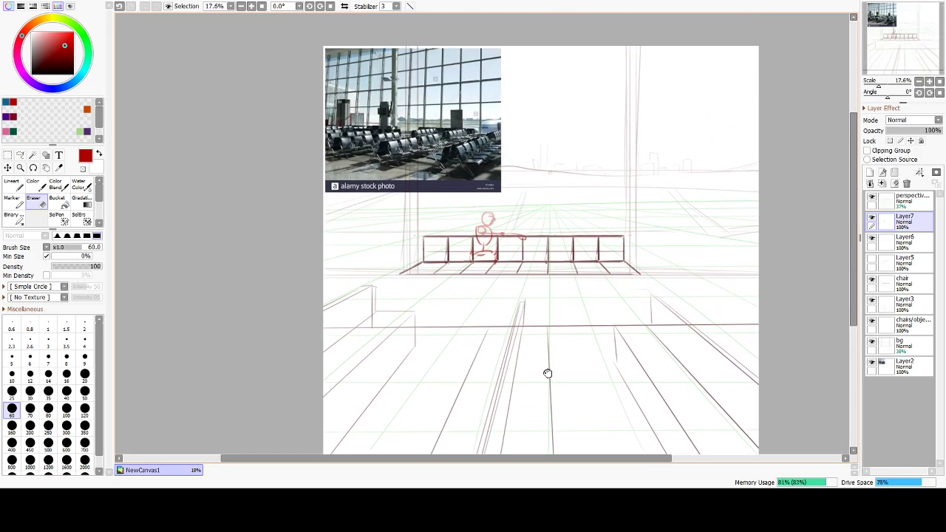
{"action": "left_click_drag", "start_coordinate": [547, 374], "coordinate": [540, 333]}
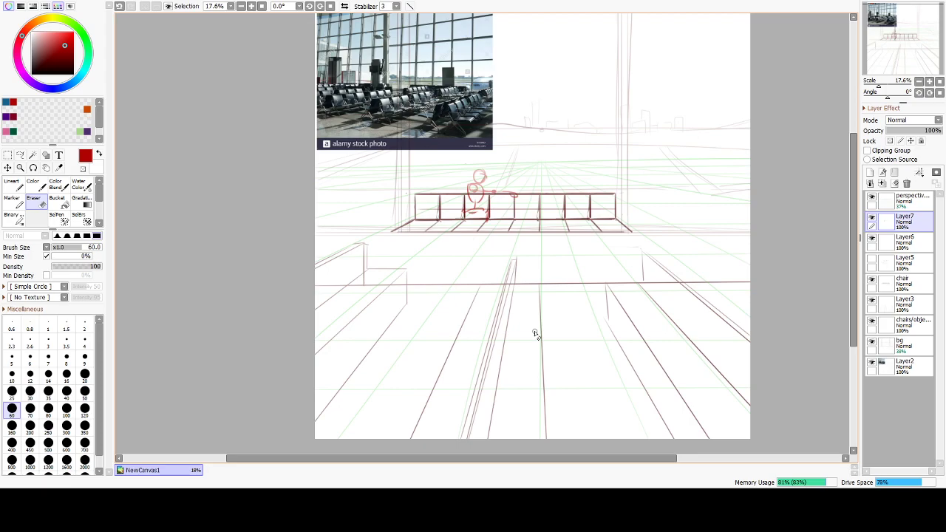
{"action": "scroll", "coordinate": [536, 329], "scroll_direction": "up", "scroll_amount": 2}
{"action": "left_click_drag", "start_coordinate": [450, 216], "coordinate": [519, 388]}
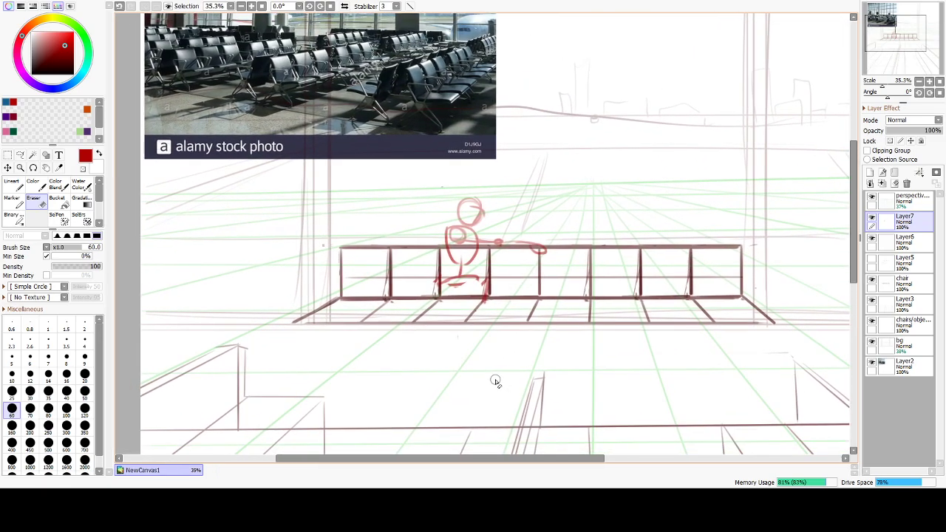
{"action": "scroll", "coordinate": [437, 328], "scroll_direction": "up", "scroll_amount": 3}
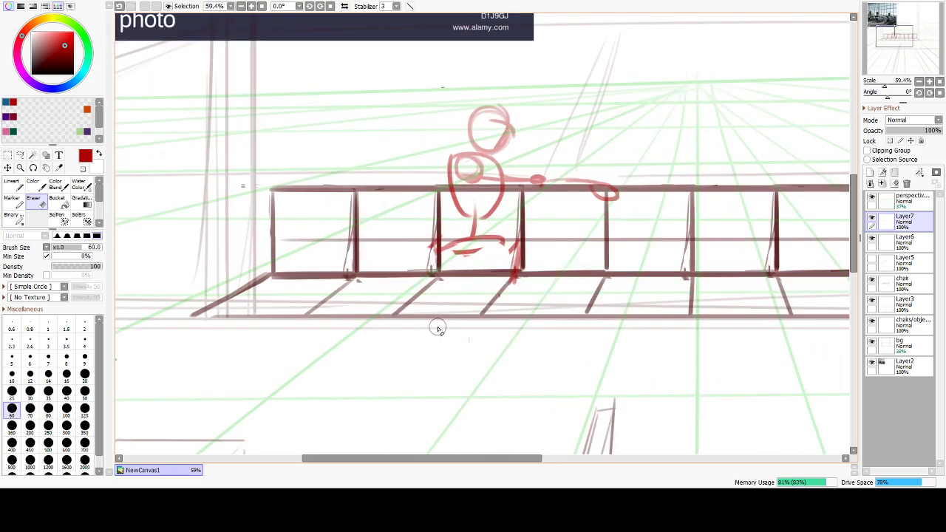
{"action": "left_click_drag", "start_coordinate": [500, 289], "coordinate": [503, 318]}
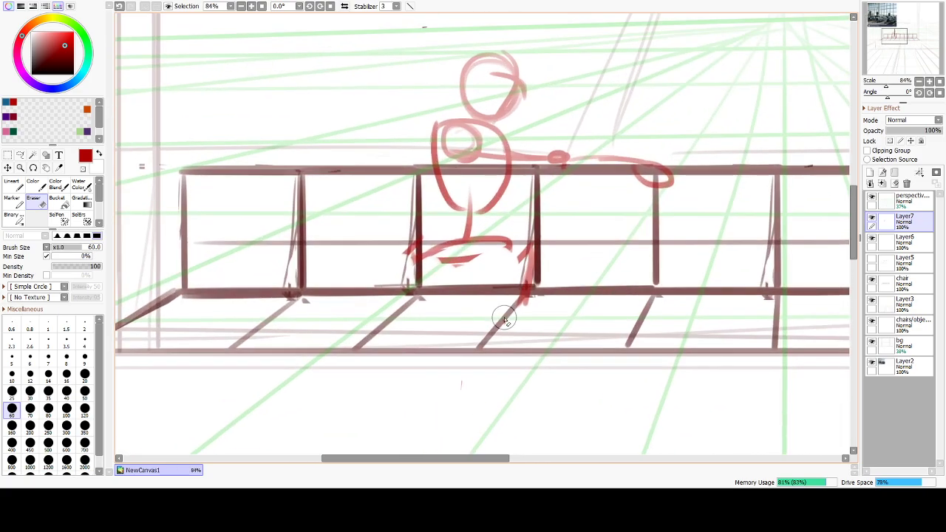
{"action": "key", "text": "m"}
{"action": "key", "text": "ctrl+z"}
{"action": "left_click_drag", "start_coordinate": [427, 256], "coordinate": [485, 255]}
{"action": "key", "text": "ctrl+z"}
{"action": "left_click_drag", "start_coordinate": [427, 256], "coordinate": [509, 238]}
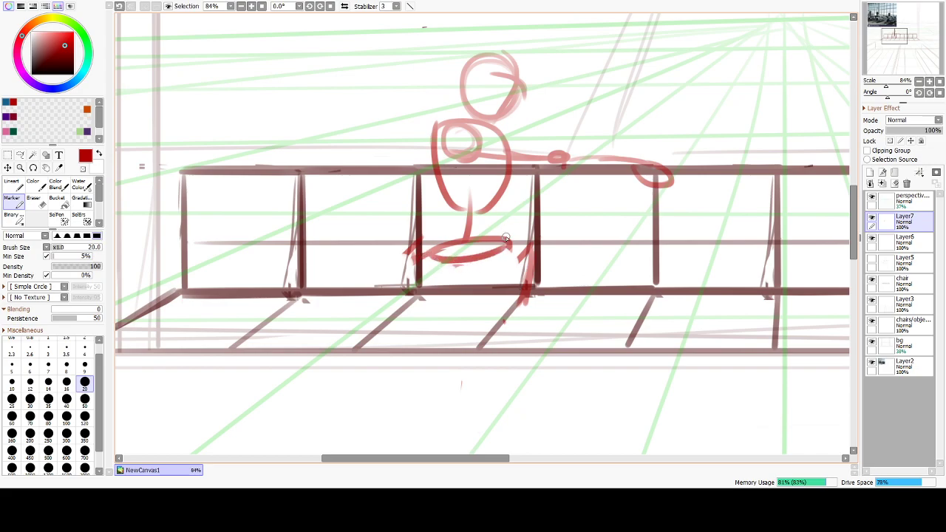
Draw both sides of the hips down to the seat and sketch the leg arcs inside the pelvis.
{"action": "left_click_drag", "start_coordinate": [431, 256], "coordinate": [431, 305]}
{"action": "mouse_move", "coordinate": [507, 243]}
{"action": "left_mouse_down"}
{"action": "mouse_move", "coordinate": [502, 297]}
{"action": "mouse_move", "coordinate": [492, 304]}
{"action": "left_mouse_up"}
{"action": "key", "text": "ctrl+z"}
{"action": "key", "text": "ctrl+z"}
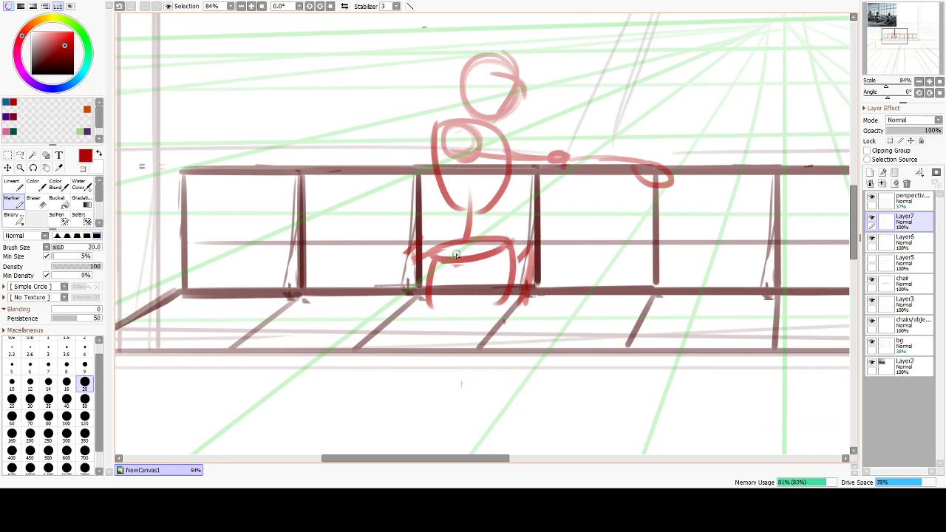
{"action": "mouse_move", "coordinate": [433, 301]}
{"action": "left_mouse_down"}
{"action": "mouse_move", "coordinate": [452, 266]}
{"action": "mouse_move", "coordinate": [466, 304]}
{"action": "mouse_move", "coordinate": [492, 263]}
{"action": "mouse_move", "coordinate": [503, 303]}
{"action": "mouse_move", "coordinate": [423, 249]}
{"action": "left_mouse_up"}
{"action": "key", "text": "ctrl+z"}
{"action": "left_click_drag", "start_coordinate": [492, 294], "coordinate": [425, 194]}
{"action": "key", "text": "ctrl+z"}
Add diagonal strokes from the torso across the pelvis and draw a pointed oval foot below the seat's edge.
{"action": "left_click_drag", "start_coordinate": [501, 295], "coordinate": [437, 194]}
{"action": "mouse_move", "coordinate": [437, 194]}
{"action": "left_mouse_down"}
{"action": "mouse_move", "coordinate": [459, 316]}
{"action": "mouse_move", "coordinate": [440, 374]}
{"action": "left_mouse_up"}
{"action": "left_click_drag", "start_coordinate": [471, 327], "coordinate": [431, 384]}
{"action": "key", "text": "ctrl+z"}
{"action": "left_click_drag", "start_coordinate": [463, 320], "coordinate": [441, 383]}
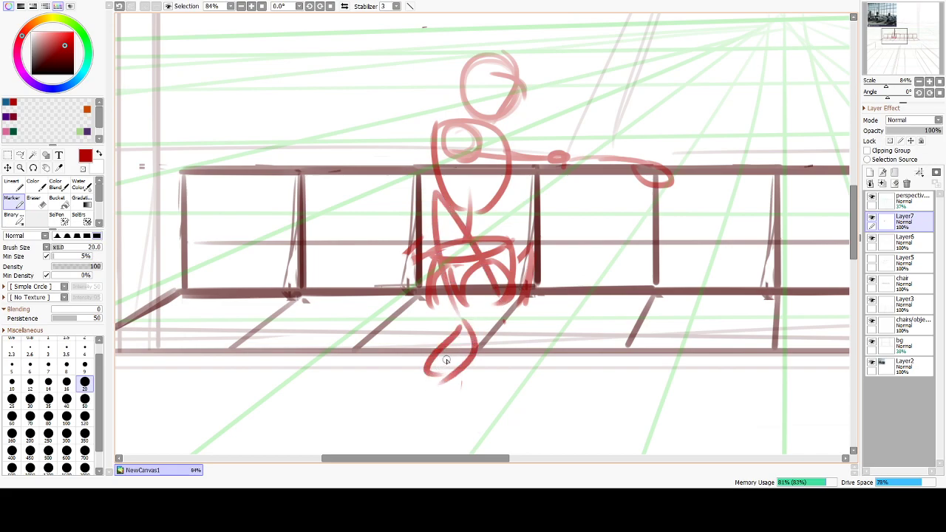
Draw the other thigh out to a small knee at the seat's front edge, with the lower leg angled back down.
{"action": "mouse_move", "coordinate": [433, 282]}
{"action": "left_mouse_down"}
{"action": "mouse_move", "coordinate": [354, 329]}
{"action": "mouse_move", "coordinate": [344, 353]}
{"action": "mouse_move", "coordinate": [395, 442]}
{"action": "mouse_move", "coordinate": [381, 325]}
{"action": "mouse_move", "coordinate": [382, 370]}
{"action": "left_mouse_up"}
{"action": "key", "text": "ctrl+z"}
{"action": "mouse_move", "coordinate": [331, 265]}
{"action": "left_mouse_down"}
{"action": "mouse_move", "coordinate": [393, 335]}
{"action": "mouse_move", "coordinate": [383, 365]}
{"action": "mouse_move", "coordinate": [358, 384]}
{"action": "left_mouse_up"}
{"action": "key", "text": "ctrl+z"}
Draw the ankle, heel and long sole of the foot resting on the floor below the bench.
{"action": "mouse_move", "coordinate": [394, 333]}
{"action": "left_mouse_down"}
{"action": "mouse_move", "coordinate": [337, 370]}
{"action": "mouse_move", "coordinate": [378, 360]}
{"action": "mouse_move", "coordinate": [361, 377]}
{"action": "mouse_move", "coordinate": [416, 355]}
{"action": "left_mouse_up"}
{"action": "key", "text": "ctrl+z"}
{"action": "mouse_move", "coordinate": [366, 374]}
{"action": "left_mouse_down"}
{"action": "mouse_move", "coordinate": [341, 383]}
{"action": "mouse_move", "coordinate": [352, 387]}
{"action": "mouse_move", "coordinate": [413, 356]}
{"action": "mouse_move", "coordinate": [388, 388]}
{"action": "left_mouse_up"}
{"action": "left_click_drag", "start_coordinate": [401, 360], "coordinate": [395, 378]}
{"action": "key", "text": "ctrl+z"}
{"action": "key", "text": "ctrl+z"}
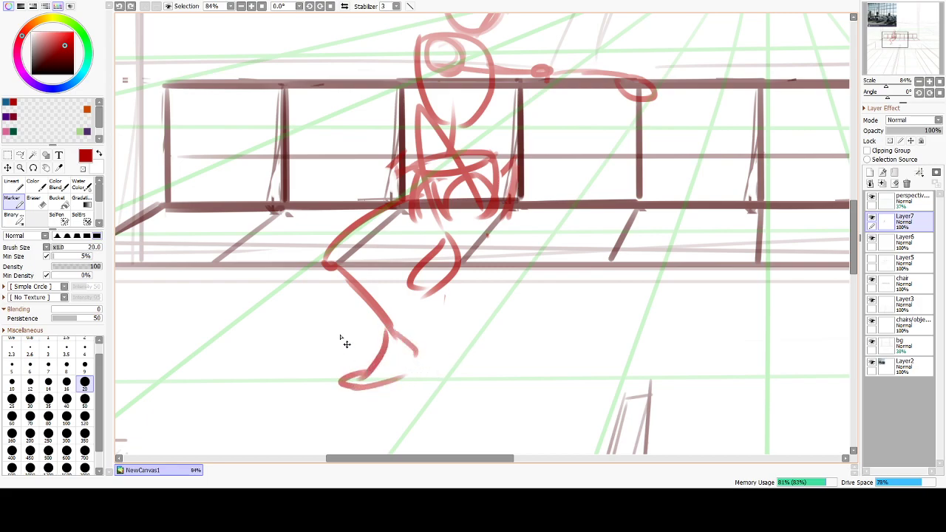
{"action": "key", "text": "ctrl+z"}
{"action": "key", "text": "ctrl+z"}
{"action": "key", "text": "ctrl+z"}
{"action": "key", "text": "ctrl+z"}
{"action": "mouse_move", "coordinate": [391, 334]}
{"action": "left_mouse_down"}
{"action": "mouse_move", "coordinate": [347, 361]}
{"action": "mouse_move", "coordinate": [409, 360]}
{"action": "left_mouse_up"}
{"action": "mouse_move", "coordinate": [330, 371]}
{"action": "left_mouse_down"}
{"action": "mouse_move", "coordinate": [382, 374]}
{"action": "mouse_move", "coordinate": [405, 363]}
{"action": "left_mouse_up"}
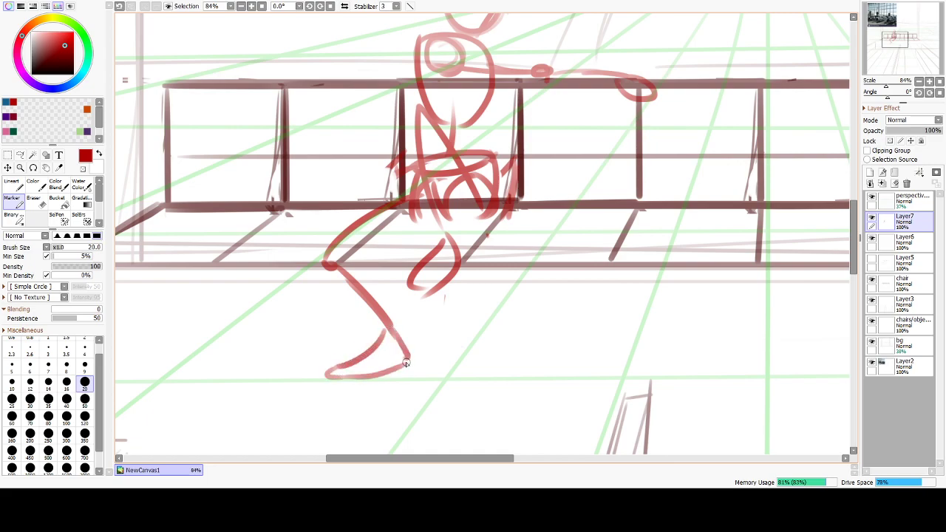
Erase the round shoulder joint and the arm stretched along the backrest.
{"action": "scroll", "coordinate": [513, 348], "scroll_direction": "up", "scroll_amount": 3}
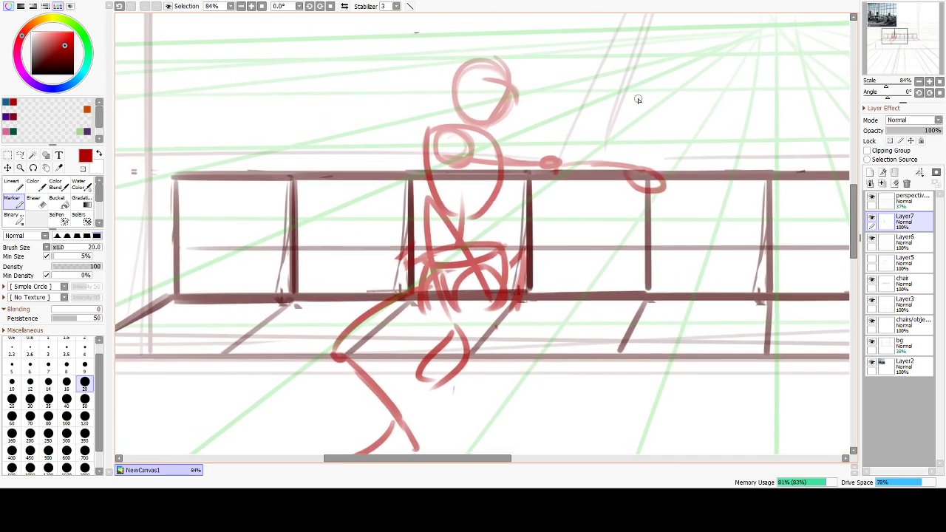
{"action": "key", "text": "e"}
{"action": "mouse_move", "coordinate": [454, 178]}
{"action": "left_mouse_down"}
{"action": "mouse_move", "coordinate": [449, 156]}
{"action": "mouse_move", "coordinate": [484, 147]}
{"action": "mouse_move", "coordinate": [481, 166]}
{"action": "mouse_move", "coordinate": [515, 152]}
{"action": "mouse_move", "coordinate": [568, 174]}
{"action": "mouse_move", "coordinate": [654, 181]}
{"action": "left_mouse_up"}
{"action": "key", "text": "b"}
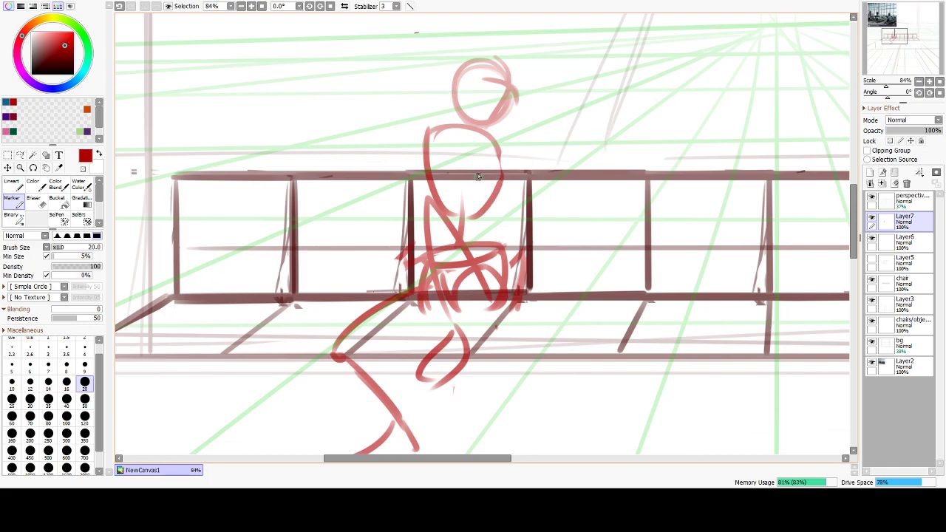
Draw an oval shoulder on the torso's edge and a nearly horizontal upper arm ending in a small elbow joint.
{"action": "left_click_drag", "start_coordinate": [492, 168], "coordinate": [504, 176]}
{"action": "key", "text": "ctrl+z"}
{"action": "mouse_move", "coordinate": [484, 143]}
{"action": "left_mouse_down"}
{"action": "mouse_move", "coordinate": [500, 178]}
{"action": "mouse_move", "coordinate": [487, 172]}
{"action": "mouse_move", "coordinate": [500, 179]}
{"action": "mouse_move", "coordinate": [559, 152]}
{"action": "left_mouse_up"}
{"action": "key", "text": "ctrl+z"}
{"action": "key", "text": "ctrl+z"}
{"action": "mouse_move", "coordinate": [500, 149]}
{"action": "left_mouse_down"}
{"action": "mouse_move", "coordinate": [545, 151]}
{"action": "mouse_move", "coordinate": [590, 164]}
{"action": "mouse_move", "coordinate": [584, 154]}
{"action": "mouse_move", "coordinate": [643, 170]}
{"action": "mouse_move", "coordinate": [689, 162]}
{"action": "left_mouse_up"}
{"action": "key", "text": "ctrl+z"}
Try a forearm continuing from the elbow above the backrest, with the hand drooping over its top edge.
{"action": "mouse_move", "coordinate": [594, 156]}
{"action": "left_mouse_down"}
{"action": "mouse_move", "coordinate": [673, 186]}
{"action": "mouse_move", "coordinate": [682, 179]}
{"action": "mouse_move", "coordinate": [688, 188]}
{"action": "mouse_move", "coordinate": [679, 214]}
{"action": "left_mouse_up"}
{"action": "key", "text": "ctrl+z"}
{"action": "left_click_drag", "start_coordinate": [663, 175], "coordinate": [676, 215]}
{"action": "key", "text": "ctrl+z"}
{"action": "key", "text": "ctrl+z"}
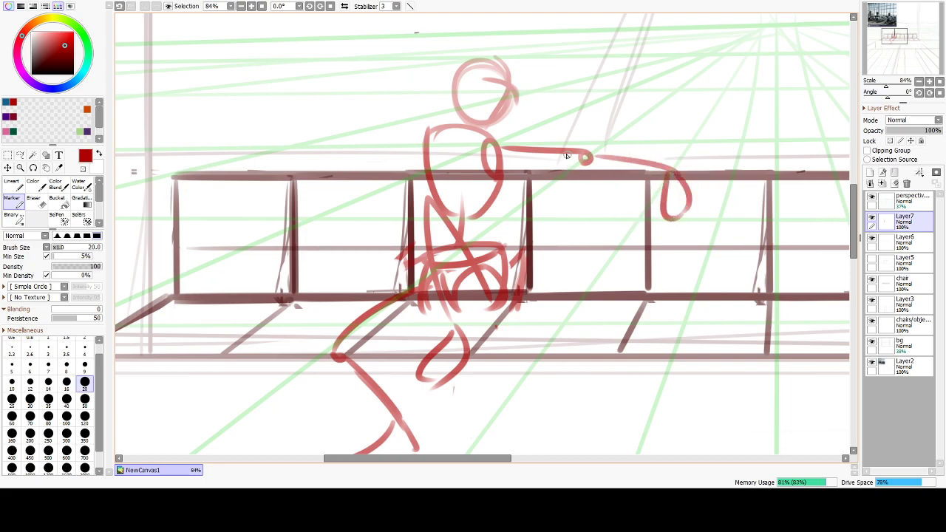
Draw the opposite arm with its elbow on the backrest's top edge and the forearm hanging down to a looped hand.
{"action": "mouse_move", "coordinate": [426, 153]}
{"action": "left_mouse_down"}
{"action": "mouse_move", "coordinate": [394, 157]}
{"action": "mouse_move", "coordinate": [408, 187]}
{"action": "mouse_move", "coordinate": [336, 167]}
{"action": "left_mouse_up"}
{"action": "left_click_drag", "start_coordinate": [340, 172], "coordinate": [310, 253]}
{"action": "key", "text": "ctrl+z"}
{"action": "mouse_move", "coordinate": [340, 175]}
{"action": "left_mouse_down"}
{"action": "mouse_move", "coordinate": [344, 247]}
{"action": "mouse_move", "coordinate": [337, 223]}
{"action": "mouse_move", "coordinate": [350, 266]}
{"action": "left_mouse_up"}
{"action": "key", "text": "ctrl+z"}
{"action": "key", "text": "ctrl+z"}
{"action": "left_click_drag", "start_coordinate": [341, 227], "coordinate": [371, 250]}
{"action": "left_click_drag", "start_coordinate": [350, 221], "coordinate": [363, 233]}
{"action": "key", "text": "ctrl+z"}
{"action": "mouse_move", "coordinate": [340, 170]}
{"action": "left_mouse_down"}
{"action": "mouse_move", "coordinate": [359, 254]}
{"action": "mouse_move", "coordinate": [348, 245]}
{"action": "mouse_move", "coordinate": [356, 235]}
{"action": "mouse_move", "coordinate": [358, 258]}
{"action": "left_mouse_up"}
Try a boxy bag outline on the end seat of the bench.
{"action": "left_click_drag", "start_coordinate": [185, 256], "coordinate": [292, 245]}
{"action": "key", "text": "ctrl+z"}
{"action": "left_click_drag", "start_coordinate": [193, 229], "coordinate": [295, 232]}
{"action": "mouse_move", "coordinate": [201, 232]}
{"action": "left_mouse_down"}
{"action": "mouse_move", "coordinate": [229, 291]}
{"action": "mouse_move", "coordinate": [273, 284]}
{"action": "left_mouse_up"}
{"action": "left_click_drag", "start_coordinate": [293, 235], "coordinate": [274, 287]}
{"action": "key", "text": "ctrl+z"}
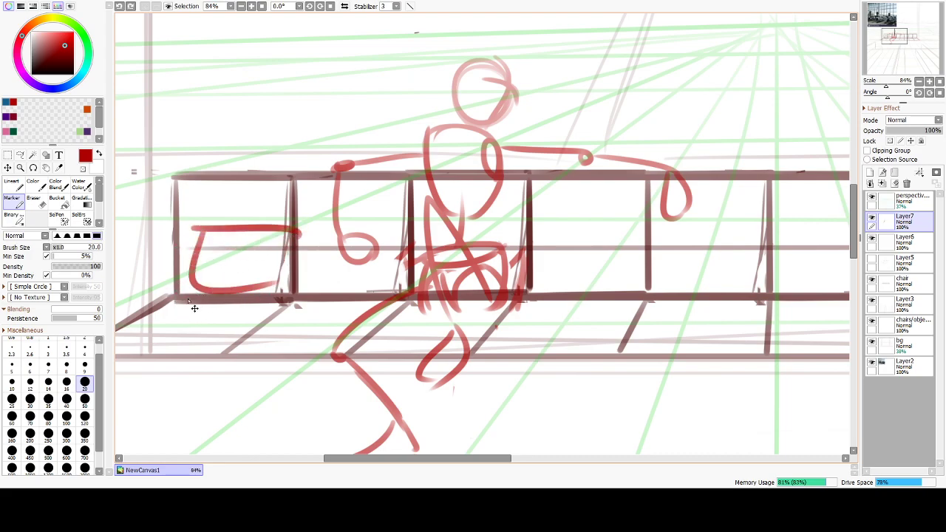
{"action": "key", "text": "ctrl+z"}
{"action": "key", "text": "ctrl+z"}
Draw a rounded bag with a curved handle on the end seat.
{"action": "mouse_move", "coordinate": [196, 241]}
{"action": "left_mouse_down"}
{"action": "mouse_move", "coordinate": [260, 279]}
{"action": "mouse_move", "coordinate": [191, 322]}
{"action": "mouse_move", "coordinate": [272, 238]}
{"action": "left_mouse_up"}
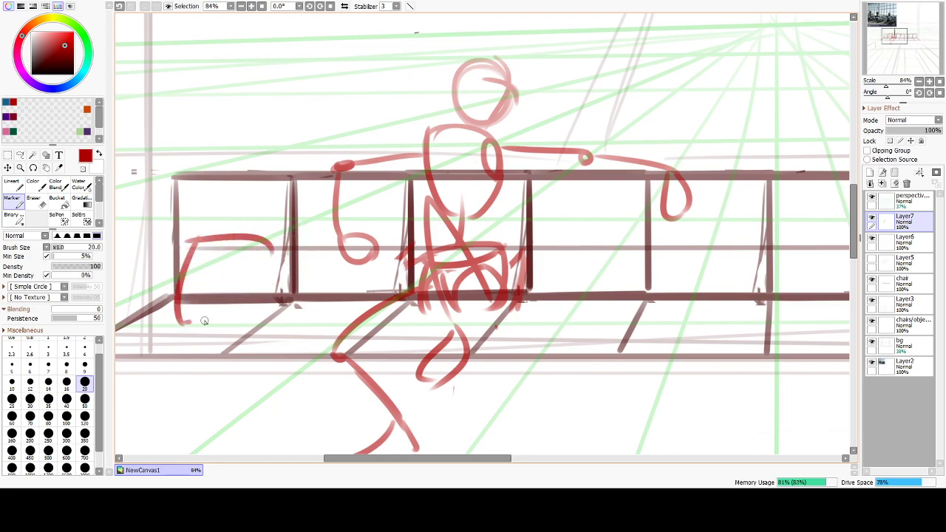
{"action": "left_click_drag", "start_coordinate": [177, 324], "coordinate": [270, 306]}
{"action": "left_click_drag", "start_coordinate": [272, 247], "coordinate": [262, 307]}
{"action": "left_click_drag", "start_coordinate": [206, 231], "coordinate": [252, 242]}
Try a long horizontal stroke from the figure's hips across the neighbouring seats.
{"action": "left_click_drag", "start_coordinate": [418, 250], "coordinate": [717, 247]}
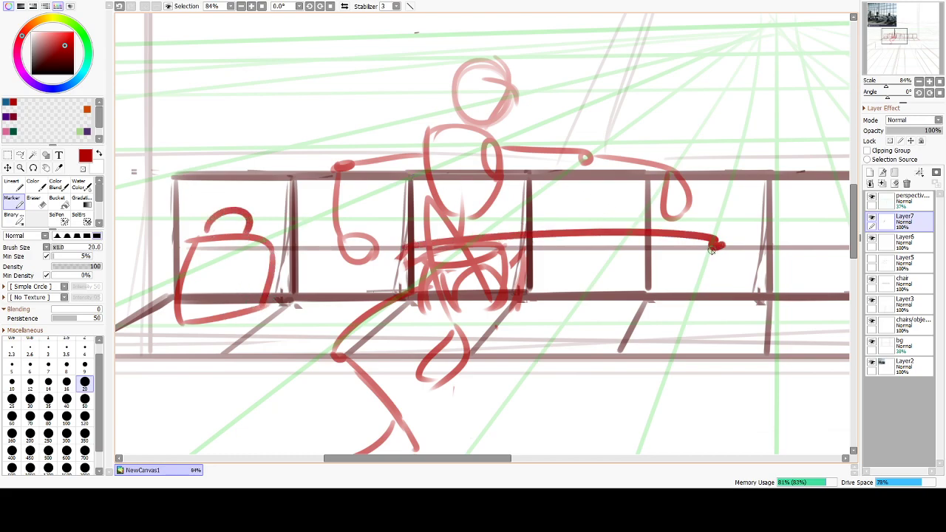
{"action": "left_click", "coordinate": [352, 273]}
{"action": "left_click", "coordinate": [589, 267]}
{"action": "key", "text": "ctrl+z"}
{"action": "key", "text": "ctrl+z"}
{"action": "key", "text": "ctrl+z"}
{"action": "key", "text": "ctrl+z"}
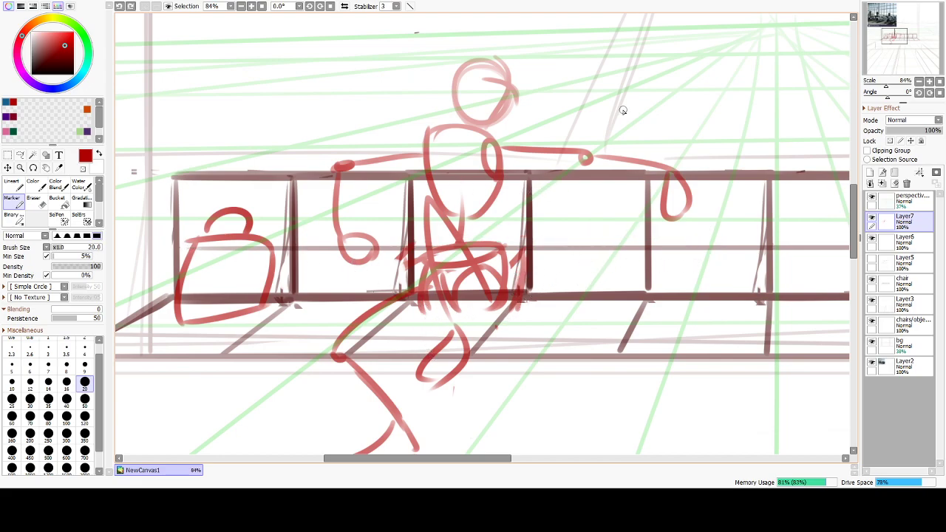
Erase the outstretched arm and drooping hand while keeping the oval shoulder.
{"action": "key", "text": "e"}
{"action": "mouse_move", "coordinate": [510, 152]}
{"action": "left_mouse_down"}
{"action": "mouse_move", "coordinate": [628, 163]}
{"action": "mouse_move", "coordinate": [688, 212]}
{"action": "mouse_move", "coordinate": [616, 51]}
{"action": "left_mouse_up"}
{"action": "key", "text": "e"}
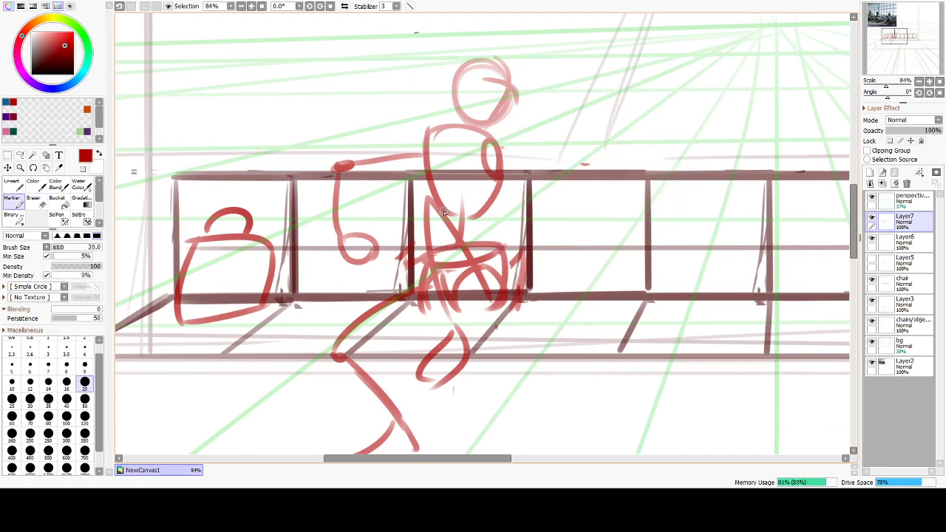
Try an arm sloping down to an elbow on the backrest, with the forearm running along its top edge.
{"action": "mouse_move", "coordinate": [501, 150]}
{"action": "left_mouse_down"}
{"action": "mouse_move", "coordinate": [564, 182]}
{"action": "mouse_move", "coordinate": [655, 179]}
{"action": "left_mouse_up"}
{"action": "key", "text": "ctrl+z"}
{"action": "key", "text": "ctrl+z"}
{"action": "left_click_drag", "start_coordinate": [582, 180], "coordinate": [674, 167]}
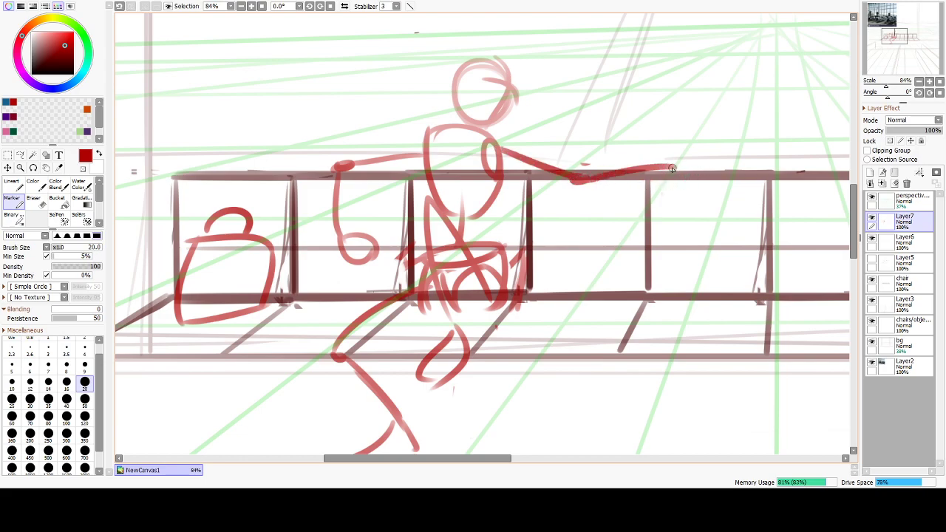
{"action": "key", "text": "ctrl+z"}
{"action": "key", "text": "ctrl+z"}
{"action": "key", "text": "ctrl+z"}
Draw the upper arm sloping behind the backrest with a flat hand on its top edge, and reinforce the shoulder line.
{"action": "left_click_drag", "start_coordinate": [504, 147], "coordinate": [567, 170]}
{"action": "mouse_move", "coordinate": [642, 170]}
{"action": "left_mouse_down"}
{"action": "mouse_move", "coordinate": [649, 164]}
{"action": "mouse_move", "coordinate": [664, 177]}
{"action": "mouse_move", "coordinate": [653, 173]}
{"action": "mouse_move", "coordinate": [691, 164]}
{"action": "left_mouse_up"}
{"action": "key", "text": "ctrl+z"}
{"action": "mouse_move", "coordinate": [431, 140]}
{"action": "left_mouse_down"}
{"action": "mouse_move", "coordinate": [484, 134]}
{"action": "mouse_move", "coordinate": [471, 133]}
{"action": "mouse_move", "coordinate": [502, 162]}
{"action": "mouse_move", "coordinate": [439, 146]}
{"action": "mouse_move", "coordinate": [464, 134]}
{"action": "mouse_move", "coordinate": [488, 141]}
{"action": "left_mouse_up"}
{"action": "key", "text": "ctrl+z"}
{"action": "key", "text": "ctrl+z"}
{"action": "key", "text": "ctrl+z"}
{"action": "left_click_drag", "start_coordinate": [427, 152], "coordinate": [489, 138]}
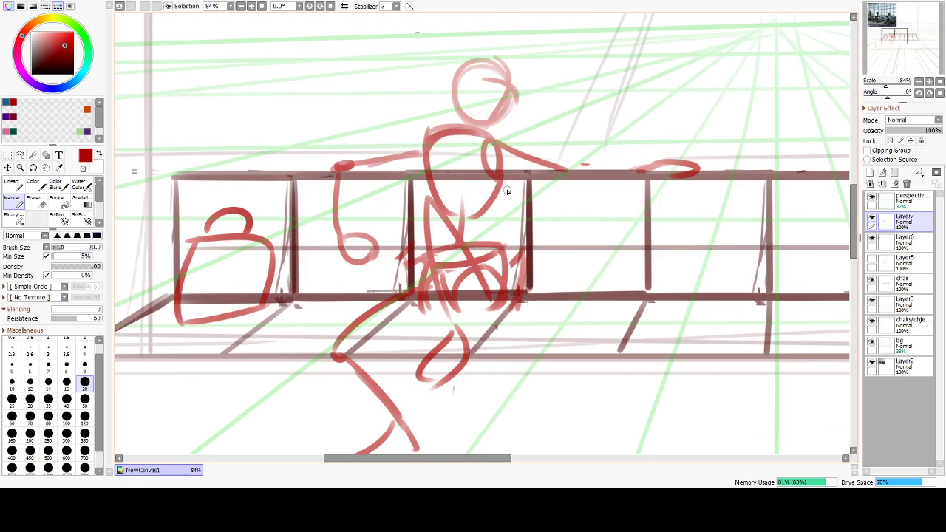
Erase the stray marks between the upper arm and the hand on the backrest.
{"action": "key", "text": "e"}
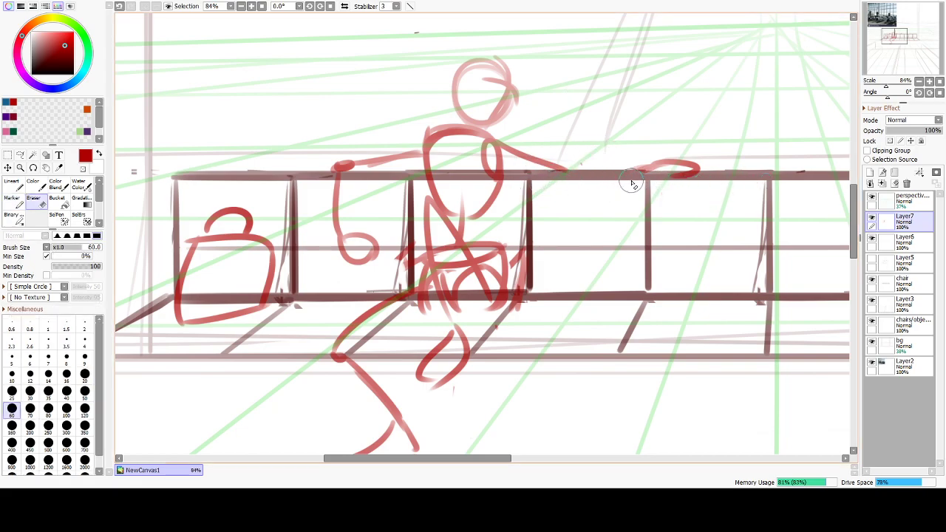
{"action": "key", "text": "e"}
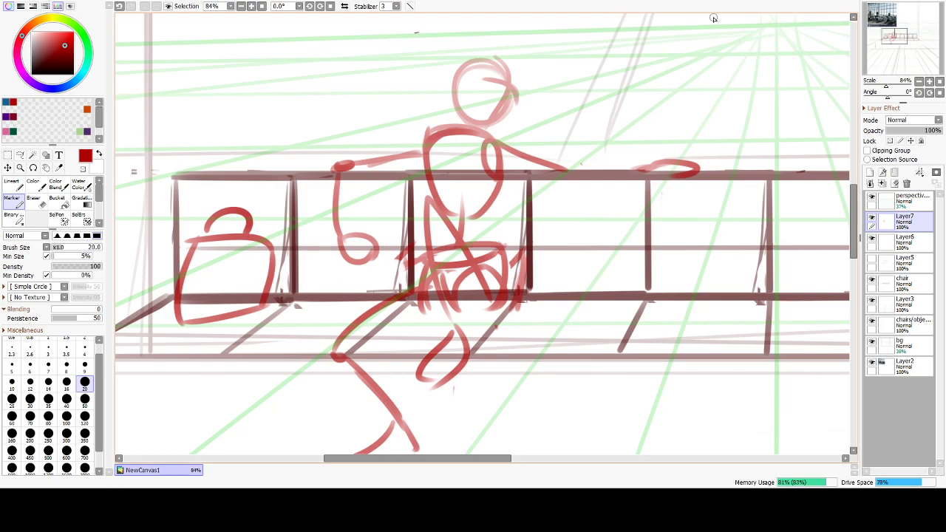
{"action": "key", "text": "e"}
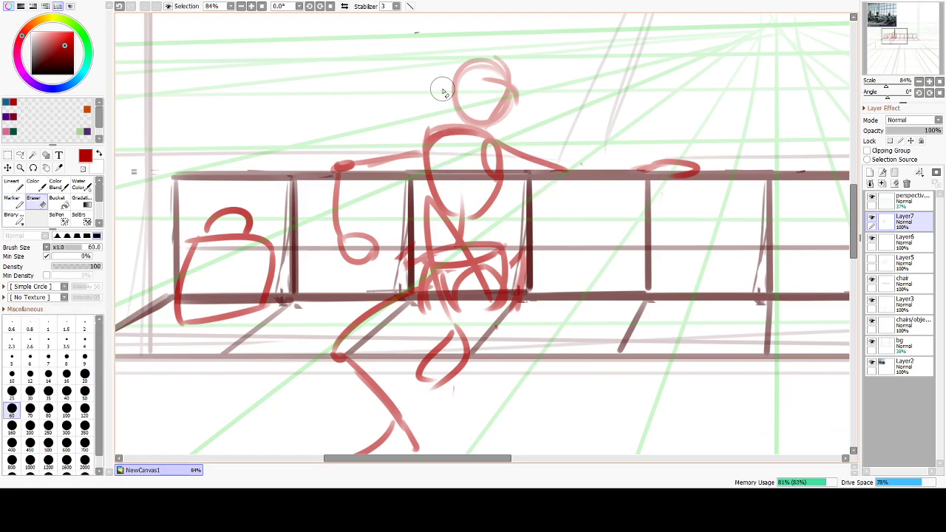
Draw the rectangular front face of a suitcase on the floor beside the figure's foot.
{"action": "scroll", "coordinate": [518, 252], "scroll_direction": "down", "scroll_amount": 5}
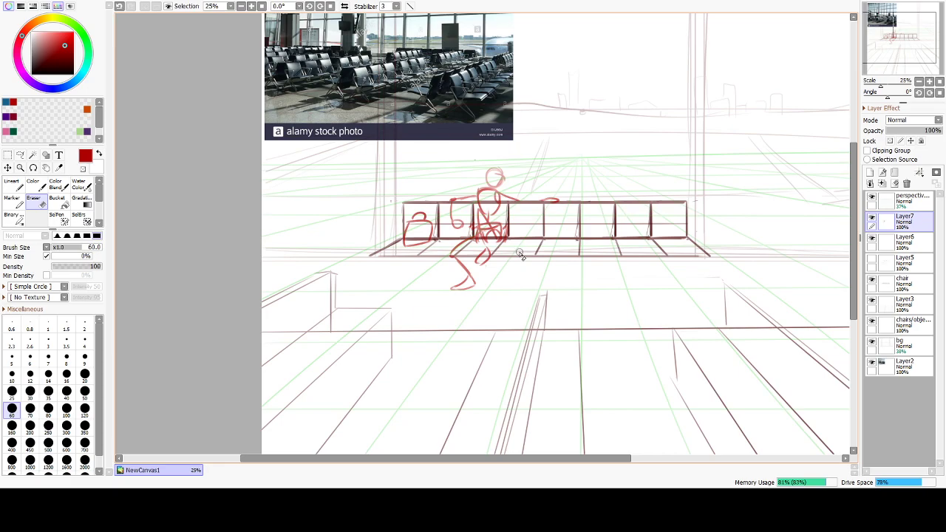
{"action": "scroll", "coordinate": [519, 254], "scroll_direction": "up", "scroll_amount": 5}
{"action": "key", "text": "e"}
{"action": "left_click_drag", "start_coordinate": [224, 274], "coordinate": [362, 277]}
{"action": "key", "text": "ctrl+z"}
{"action": "mouse_move", "coordinate": [277, 279]}
{"action": "left_mouse_down"}
{"action": "mouse_move", "coordinate": [279, 328]}
{"action": "mouse_move", "coordinate": [359, 332]}
{"action": "left_mouse_up"}
{"action": "left_click_drag", "start_coordinate": [365, 277], "coordinate": [357, 333]}
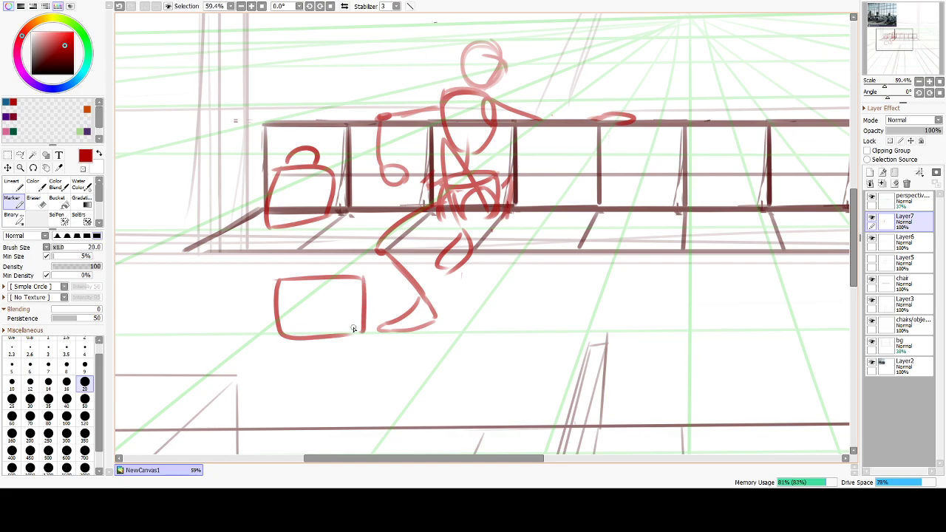
{"action": "key", "text": "ctrl+z"}
{"action": "key", "text": "ctrl+z"}
{"action": "mouse_move", "coordinate": [282, 281]}
{"action": "left_mouse_down"}
{"action": "mouse_move", "coordinate": [318, 329]}
{"action": "mouse_move", "coordinate": [365, 326]}
{"action": "left_mouse_up"}
{"action": "left_click_drag", "start_coordinate": [363, 278], "coordinate": [365, 327]}
Add depth along the suitcase's top and side, and a curved handle on top.
{"action": "mouse_move", "coordinate": [303, 279]}
{"action": "left_mouse_down"}
{"action": "mouse_move", "coordinate": [331, 266]}
{"action": "mouse_move", "coordinate": [338, 280]}
{"action": "mouse_move", "coordinate": [311, 271]}
{"action": "mouse_move", "coordinate": [374, 269]}
{"action": "mouse_move", "coordinate": [375, 321]}
{"action": "left_mouse_up"}
{"action": "key", "text": "ctrl+z"}
{"action": "key", "text": "ctrl+z"}
{"action": "left_click_drag", "start_coordinate": [374, 275], "coordinate": [374, 322]}
{"action": "key", "text": "ctrl+z"}
{"action": "left_click_drag", "start_coordinate": [311, 272], "coordinate": [345, 277]}
{"action": "key", "text": "ctrl+z"}
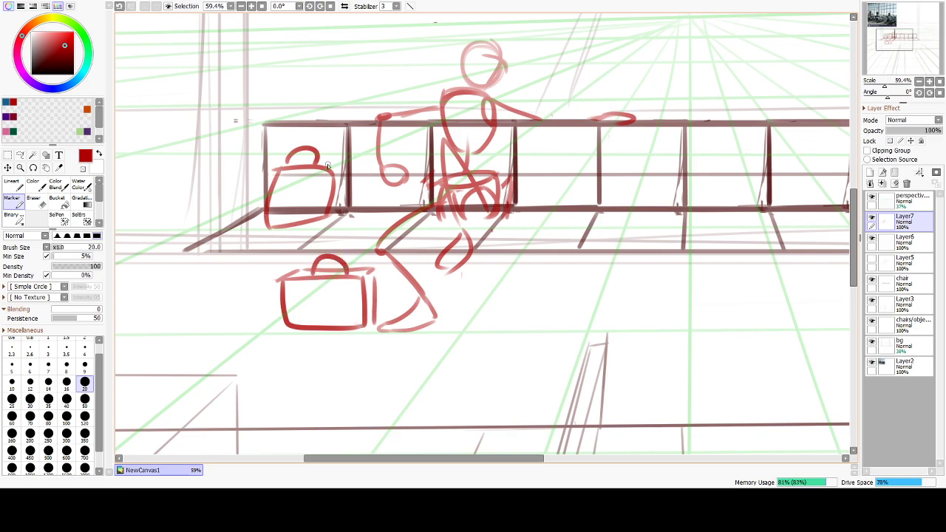
Rework the bag on the end seat into a box in perspective with a front face, side and top edges.
{"action": "mouse_move", "coordinate": [275, 185]}
{"action": "left_mouse_down"}
{"action": "mouse_move", "coordinate": [330, 169]}
{"action": "mouse_move", "coordinate": [255, 194]}
{"action": "mouse_move", "coordinate": [258, 219]}
{"action": "mouse_move", "coordinate": [266, 202]}
{"action": "mouse_move", "coordinate": [253, 226]}
{"action": "mouse_move", "coordinate": [267, 195]}
{"action": "mouse_move", "coordinate": [262, 235]}
{"action": "mouse_move", "coordinate": [326, 214]}
{"action": "left_mouse_up"}
{"action": "key", "text": "ctrl+z"}
{"action": "key", "text": "ctrl+z"}
{"action": "left_click_drag", "start_coordinate": [266, 238], "coordinate": [334, 214]}
{"action": "key", "text": "ctrl+z"}
{"action": "left_click_drag", "start_coordinate": [267, 240], "coordinate": [327, 217]}
{"action": "left_click_drag", "start_coordinate": [326, 184], "coordinate": [326, 226]}
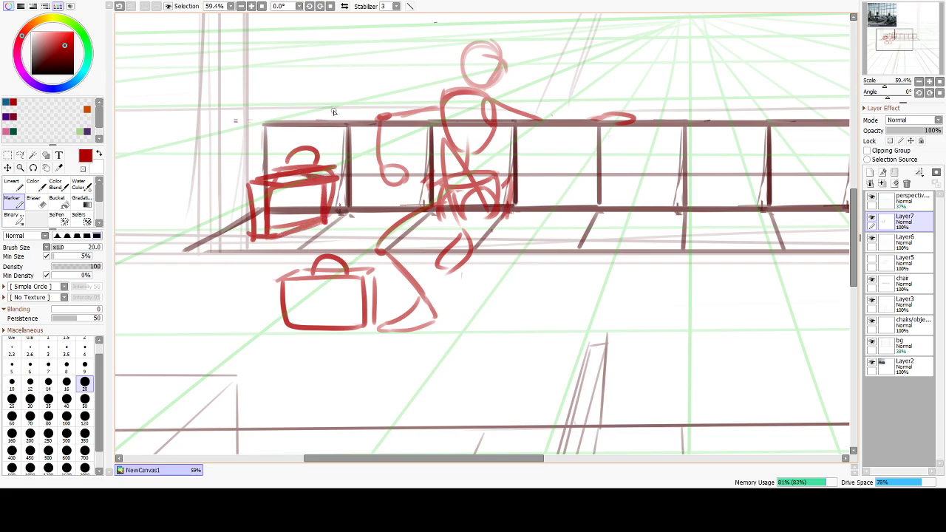
Erase the old handle and overlapping edges of the bag on the end seat, and draw a smaller curved handle on top.
{"action": "key", "text": "e"}
{"action": "mouse_move", "coordinate": [285, 168]}
{"action": "left_mouse_down"}
{"action": "mouse_move", "coordinate": [315, 164]}
{"action": "mouse_move", "coordinate": [313, 154]}
{"action": "mouse_move", "coordinate": [294, 154]}
{"action": "mouse_move", "coordinate": [331, 181]}
{"action": "left_mouse_up"}
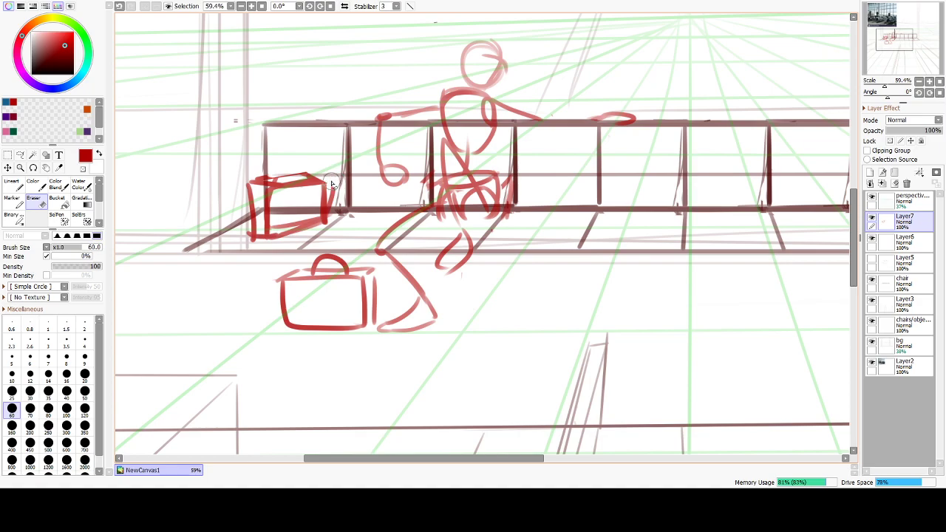
{"action": "key", "text": "e"}
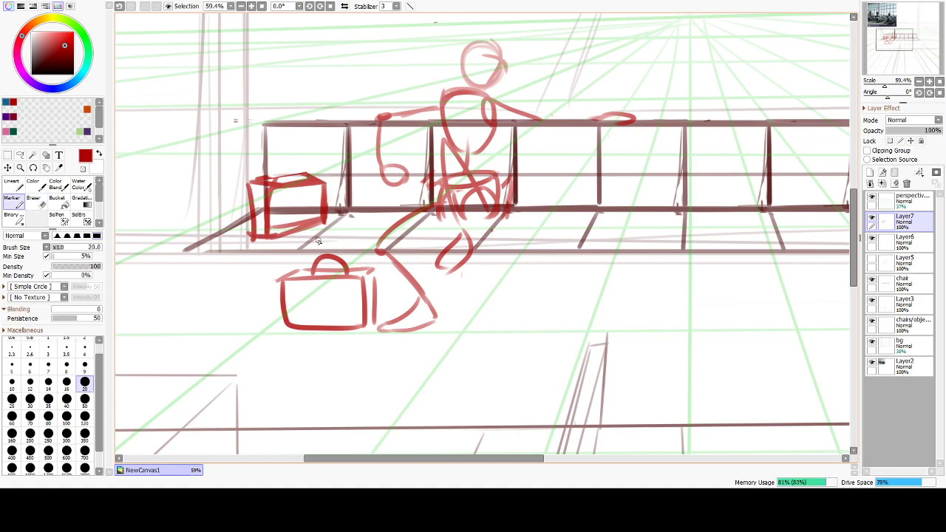
{"action": "mouse_move", "coordinate": [282, 179]}
{"action": "left_mouse_down"}
{"action": "mouse_move", "coordinate": [299, 178]}
{"action": "mouse_move", "coordinate": [279, 171]}
{"action": "mouse_move", "coordinate": [298, 177]}
{"action": "left_mouse_up"}
{"action": "key", "text": "ctrl+z"}
Add a short connecting line to the seated figure's far leg between the seat and the lower leg.
{"action": "left_click_drag", "start_coordinate": [454, 332], "coordinate": [490, 380]}
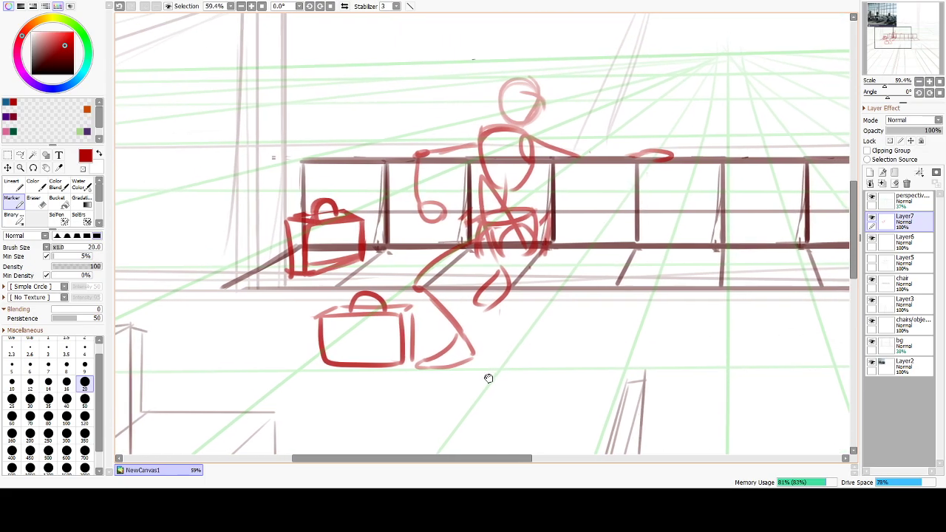
{"action": "left_click_drag", "start_coordinate": [496, 289], "coordinate": [499, 291]}
{"action": "left_click_drag", "start_coordinate": [418, 304], "coordinate": [461, 366]}
{"action": "key", "text": "ctrl+z"}
{"action": "left_click_drag", "start_coordinate": [444, 325], "coordinate": [478, 385]}
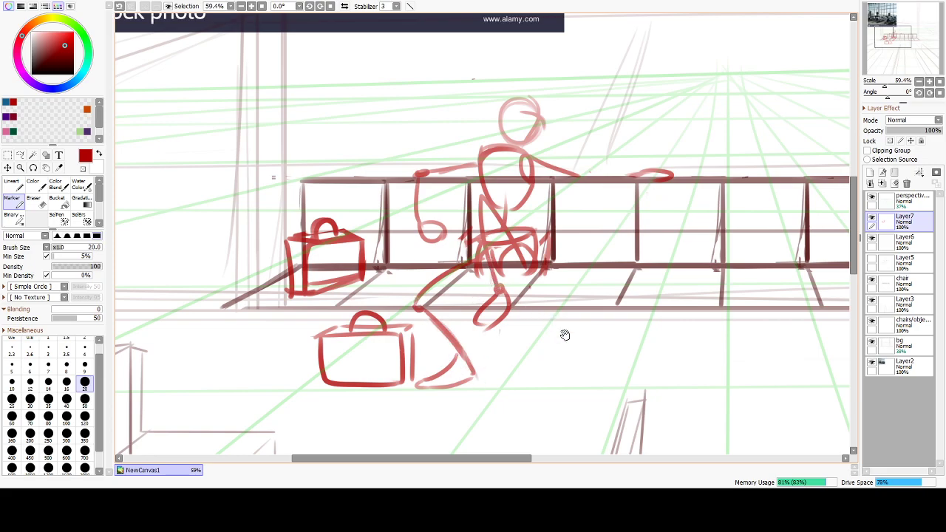
Hide the airport reference photo's layer and rename it as ref.
{"action": "scroll", "coordinate": [559, 332], "scroll_direction": "up", "scroll_amount": 2}
{"action": "scroll", "coordinate": [516, 278], "scroll_direction": "down", "scroll_amount": 9}
{"action": "left_click_drag", "start_coordinate": [573, 332], "coordinate": [499, 247]}
{"action": "scroll", "coordinate": [488, 221], "scroll_direction": "up", "scroll_amount": 3}
{"action": "left_click_drag", "start_coordinate": [478, 205], "coordinate": [492, 395]}
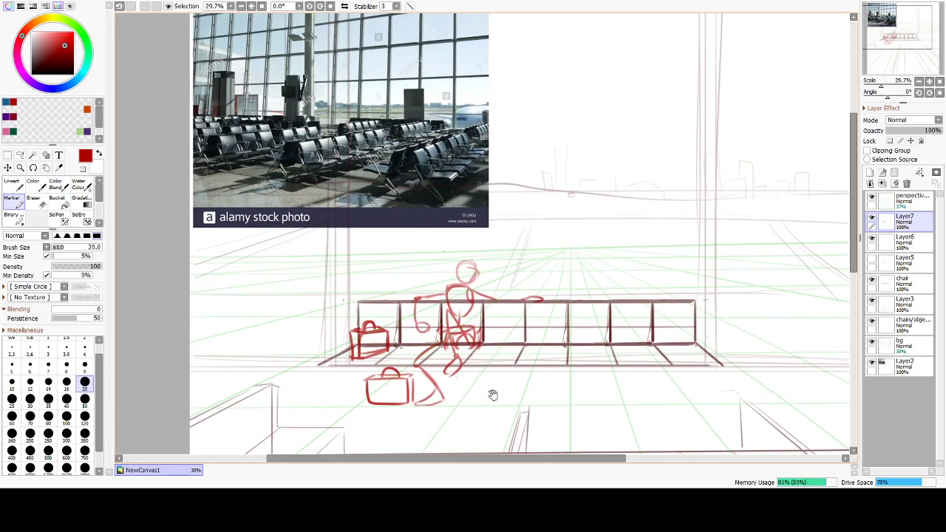
{"action": "left_click", "coordinate": [885, 366]}
{"action": "left_click", "coordinate": [872, 363]}
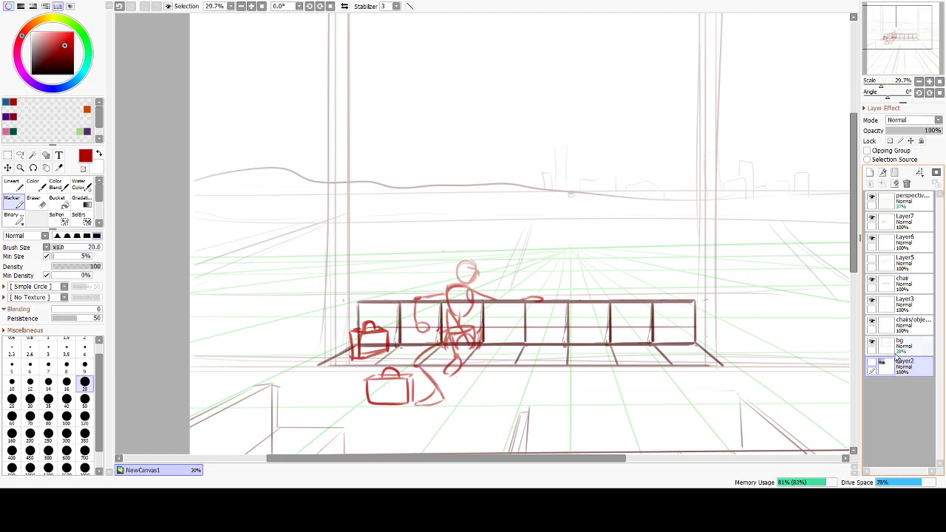
{"action": "double_click", "coordinate": [905, 367]}
{"action": "type", "text": "ref"}
{"action": "key", "text": "Return"}
Delete the "chairs/obje..." layer above the bg layer.
{"action": "scroll", "coordinate": [686, 357], "scroll_direction": "down", "scroll_amount": 3}
{"action": "left_click", "coordinate": [913, 328]}
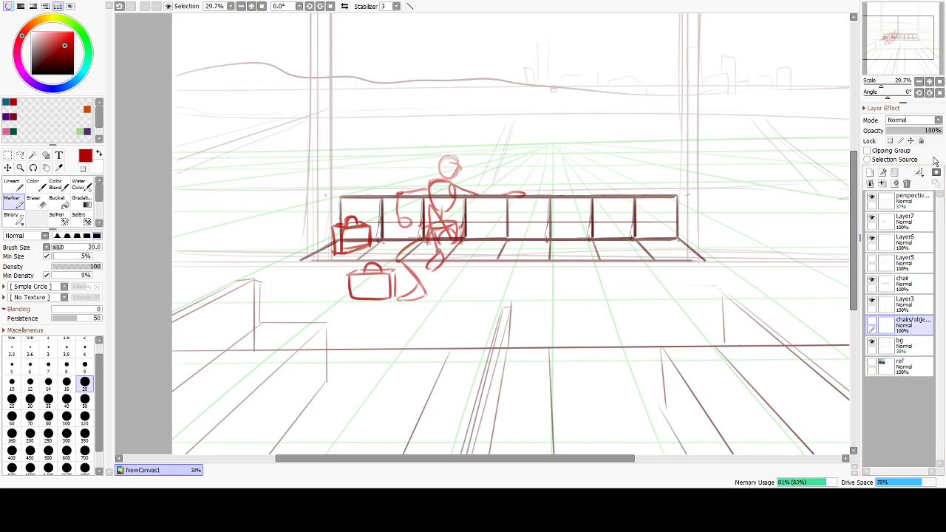
{"action": "left_click", "coordinate": [907, 184]}
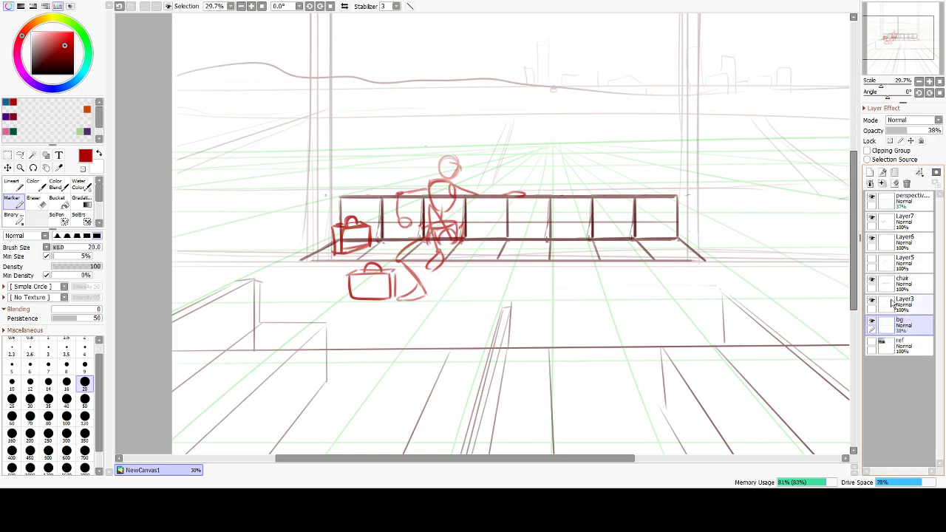
Toggle the visibility of Layer3 and the chair layer to check what each one contains.
{"action": "left_click", "coordinate": [873, 301]}
{"action": "left_click", "coordinate": [873, 302]}
{"action": "left_click", "coordinate": [873, 302]}
{"action": "left_click", "coordinate": [873, 302]}
{"action": "left_click", "coordinate": [873, 301]}
{"action": "left_click", "coordinate": [873, 301]}
{"action": "left_click", "coordinate": [873, 302]}
{"action": "left_click", "coordinate": [886, 283]}
{"action": "left_click", "coordinate": [873, 281]}
{"action": "left_click", "coordinate": [872, 282]}
{"action": "left_click", "coordinate": [872, 282]}
{"action": "left_click", "coordinate": [872, 281]}
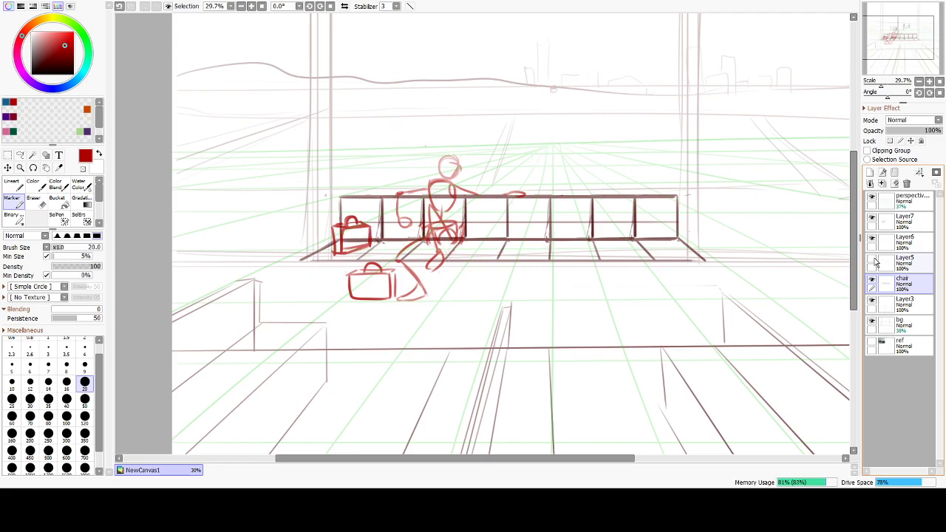
Show Layer5 with the chair studies and rename it as the chair concept layer.
{"action": "left_click", "coordinate": [873, 261]}
{"action": "left_click", "coordinate": [873, 261]}
{"action": "left_click", "coordinate": [873, 261]}
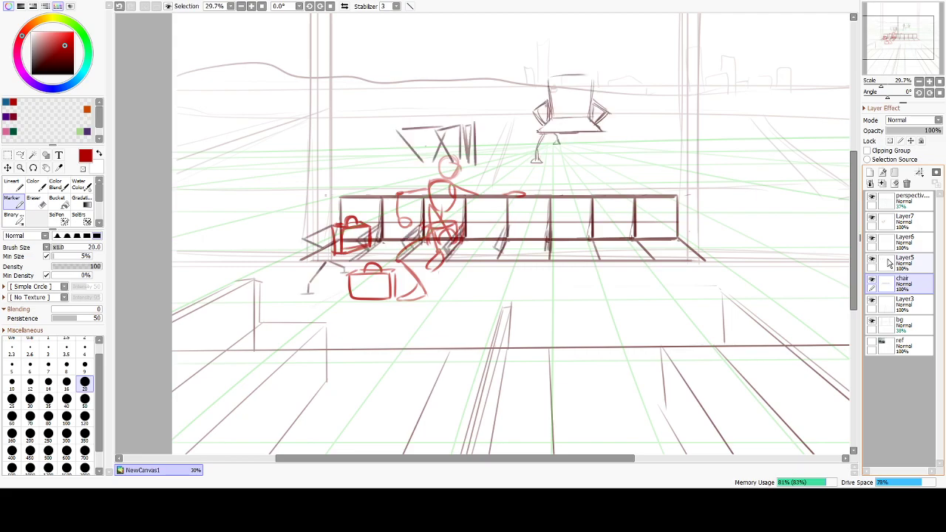
{"action": "left_click", "coordinate": [903, 266]}
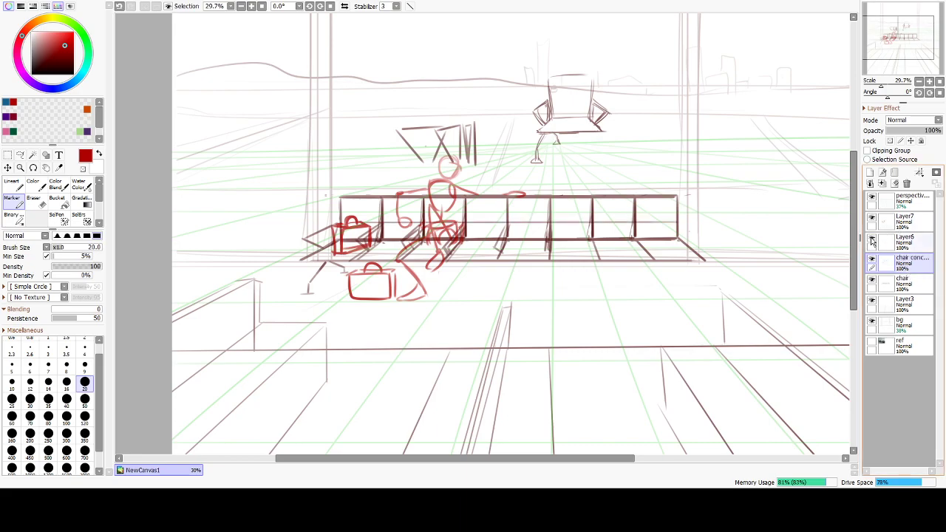
Try a perspective ruler with 1 vanishing point above Layer6, using a few test strokes on the floor.
{"action": "left_click", "coordinate": [903, 242]}
{"action": "left_click", "coordinate": [920, 172]}
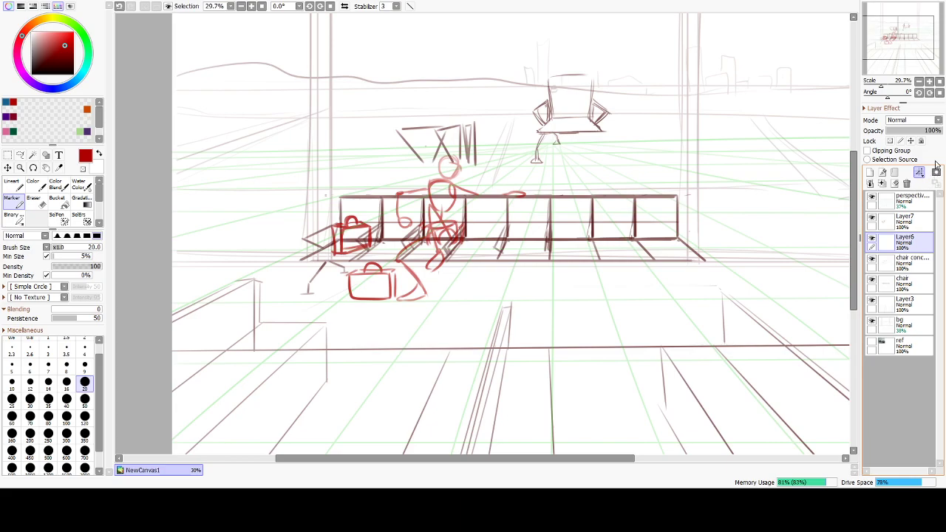
{"action": "left_click", "coordinate": [893, 185]}
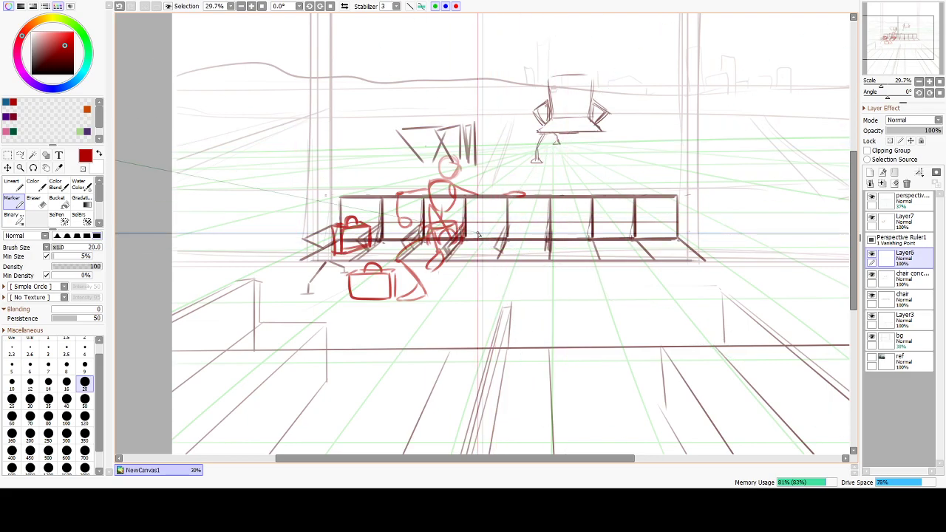
{"action": "scroll", "coordinate": [524, 234], "scroll_direction": "down", "scroll_amount": 3}
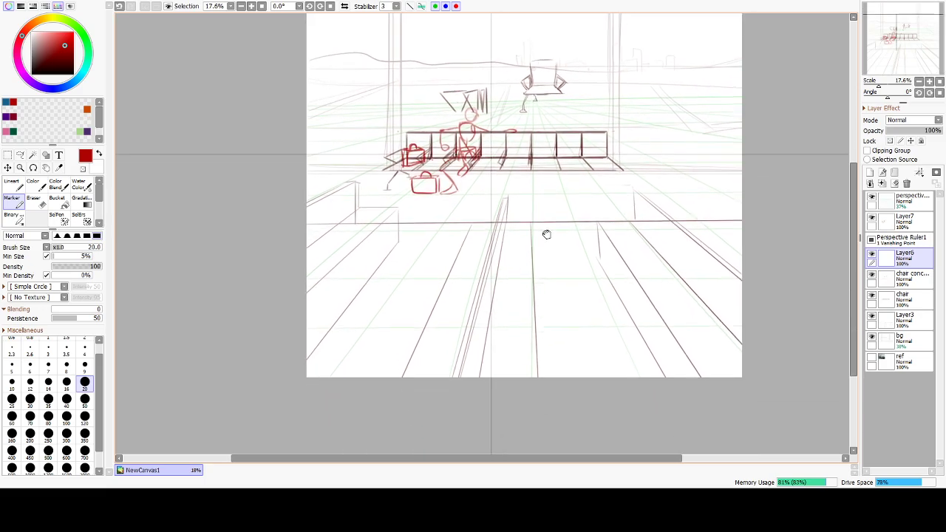
{"action": "left_click_drag", "start_coordinate": [542, 186], "coordinate": [545, 230]}
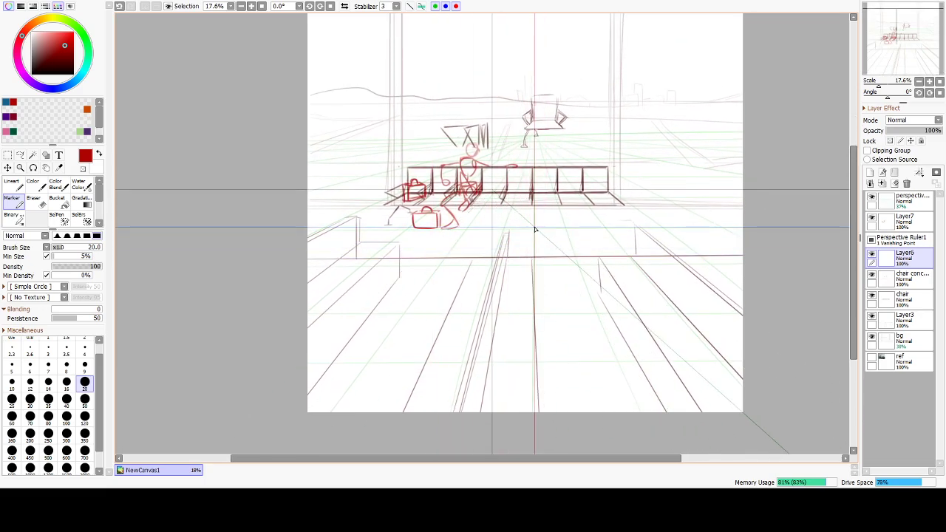
{"action": "left_click", "coordinate": [591, 228]}
{"action": "mouse_move", "coordinate": [628, 241]}
{"action": "left_mouse_down"}
{"action": "mouse_move", "coordinate": [620, 302]}
{"action": "mouse_move", "coordinate": [547, 347]}
{"action": "left_mouse_up"}
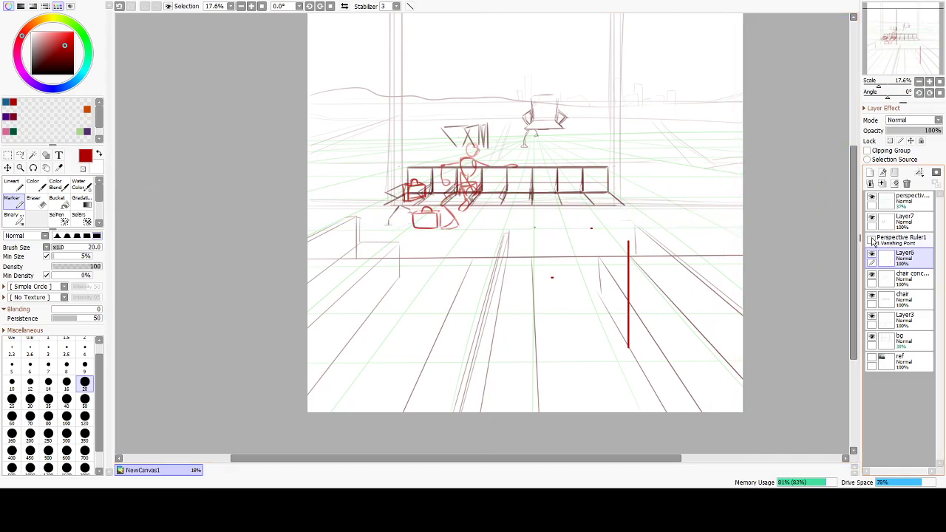
Delete the perspective ruler and Layer6 with its test strokes.
{"action": "left_click", "coordinate": [897, 243]}
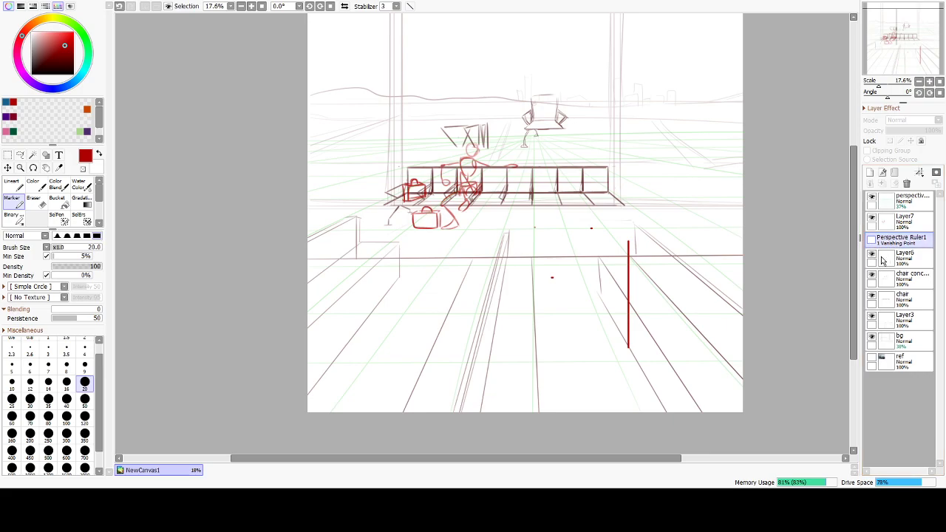
{"action": "left_click", "coordinate": [908, 184]}
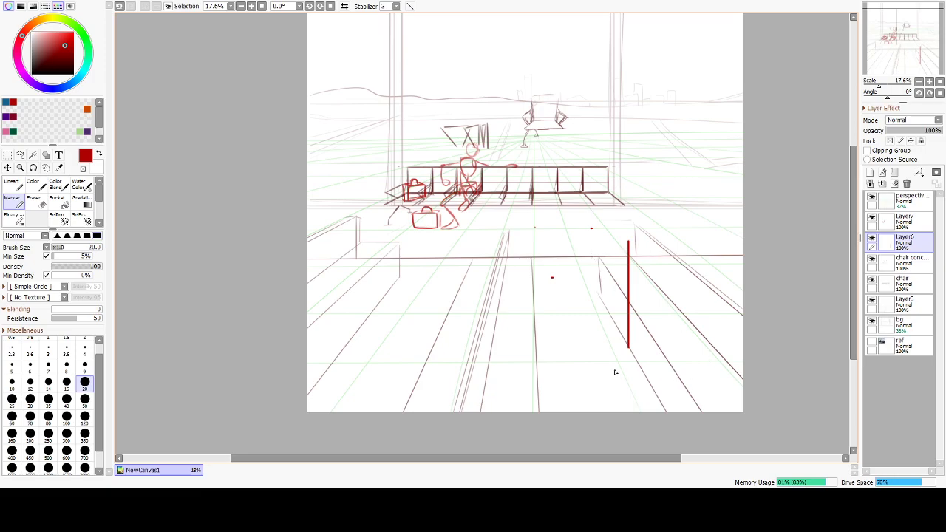
{"action": "key", "text": "ctrl+z"}
{"action": "key", "text": "ctrl+y"}
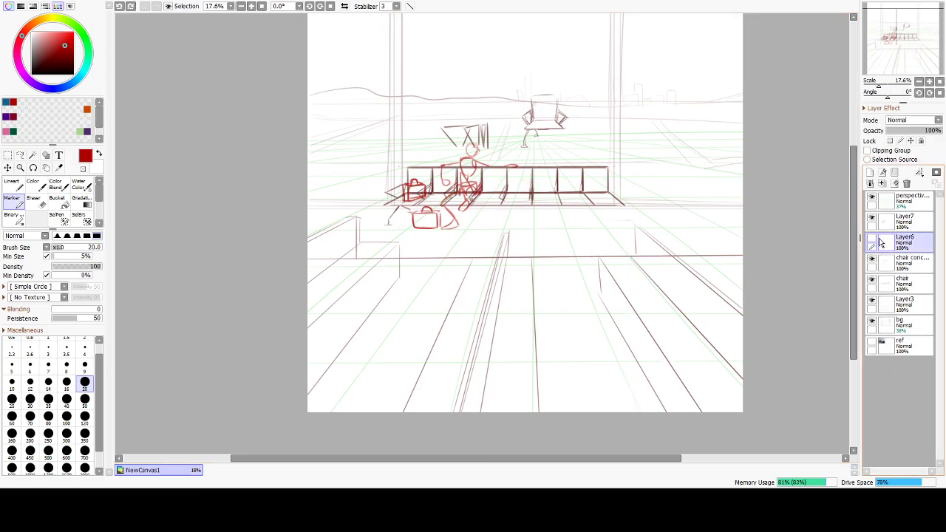
{"action": "left_click", "coordinate": [907, 183]}
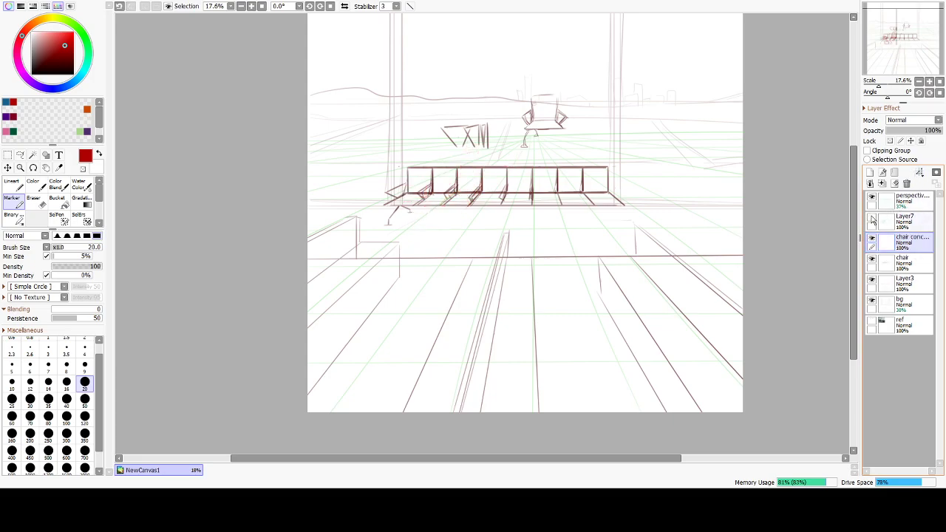
Rename Layer7, which holds the seated figure and luggage, as man.
{"action": "left_click", "coordinate": [903, 222]}
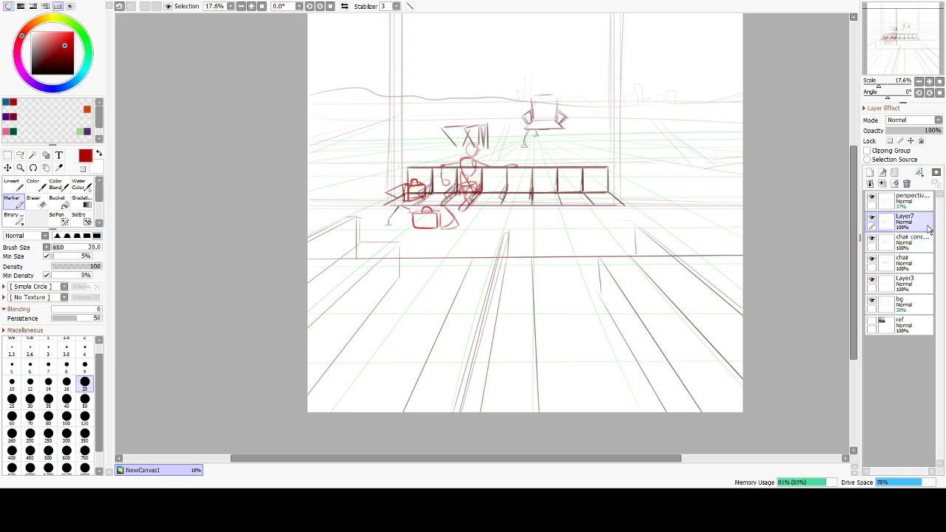
{"action": "type", "text": "man"}
{"action": "key", "text": "Return"}
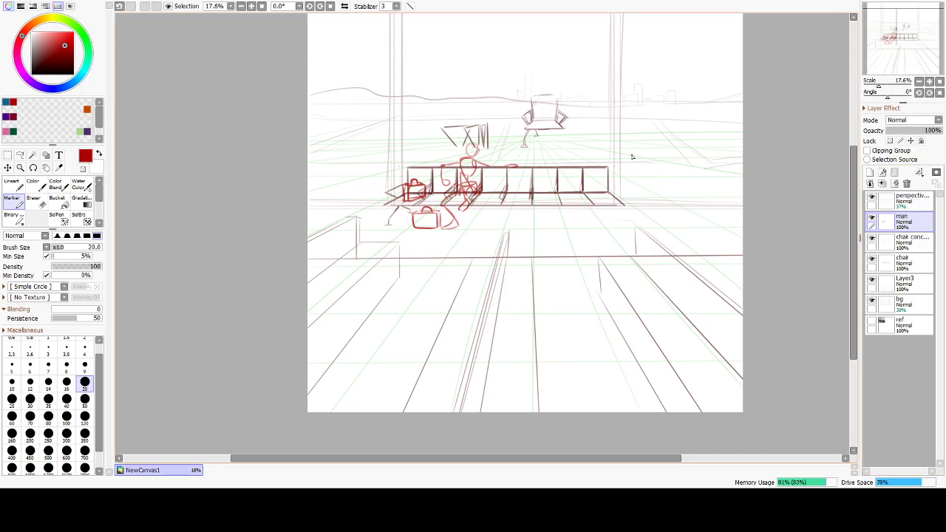
Erase the rough study strokes above the bench and over its end seats on the chair concept layer.
{"action": "scroll", "coordinate": [606, 143], "scroll_direction": "up", "scroll_amount": 3}
{"action": "left_click_drag", "start_coordinate": [513, 144], "coordinate": [583, 258]}
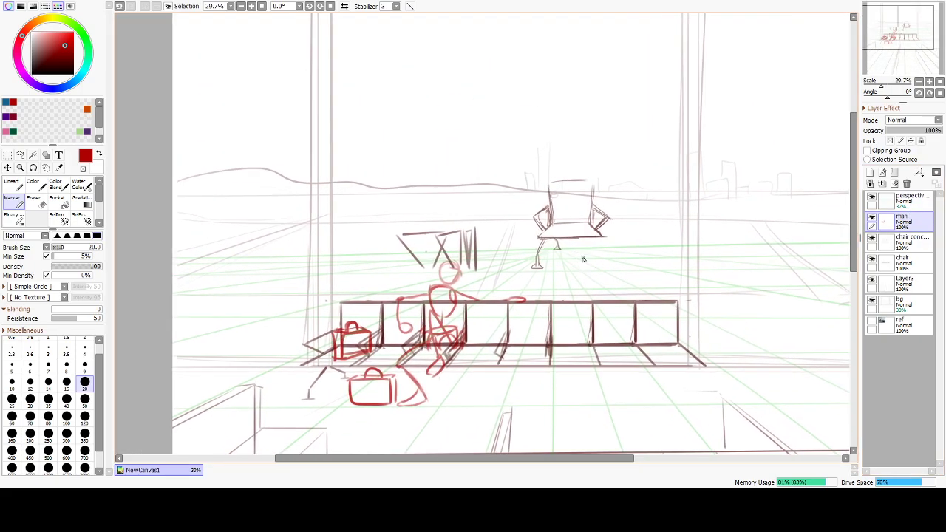
{"action": "left_click_drag", "start_coordinate": [617, 317], "coordinate": [609, 275]}
{"action": "left_click", "coordinate": [893, 250]}
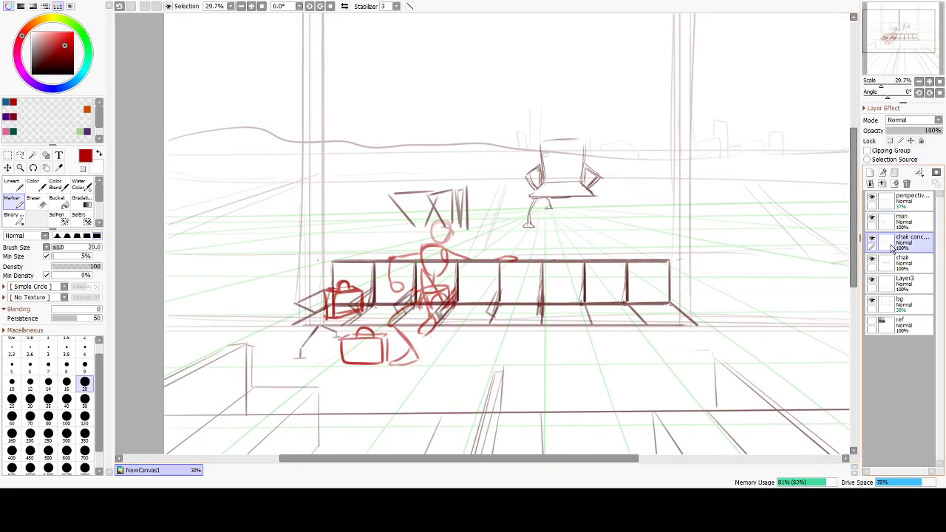
{"action": "key", "text": "e"}
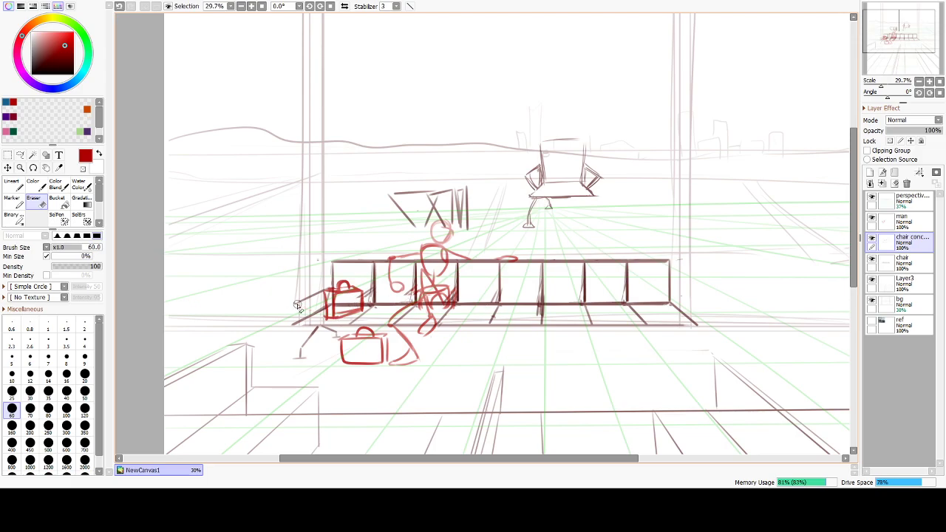
{"action": "mouse_move", "coordinate": [441, 269]}
{"action": "left_mouse_down"}
{"action": "mouse_move", "coordinate": [374, 210]}
{"action": "mouse_move", "coordinate": [435, 220]}
{"action": "mouse_move", "coordinate": [446, 304]}
{"action": "mouse_move", "coordinate": [461, 193]}
{"action": "mouse_move", "coordinate": [359, 206]}
{"action": "mouse_move", "coordinate": [437, 188]}
{"action": "mouse_move", "coordinate": [437, 200]}
{"action": "mouse_move", "coordinate": [390, 222]}
{"action": "mouse_move", "coordinate": [466, 217]}
{"action": "mouse_move", "coordinate": [472, 226]}
{"action": "mouse_move", "coordinate": [457, 189]}
{"action": "mouse_move", "coordinate": [481, 206]}
{"action": "mouse_move", "coordinate": [478, 233]}
{"action": "mouse_move", "coordinate": [428, 221]}
{"action": "mouse_move", "coordinate": [384, 194]}
{"action": "left_mouse_up"}
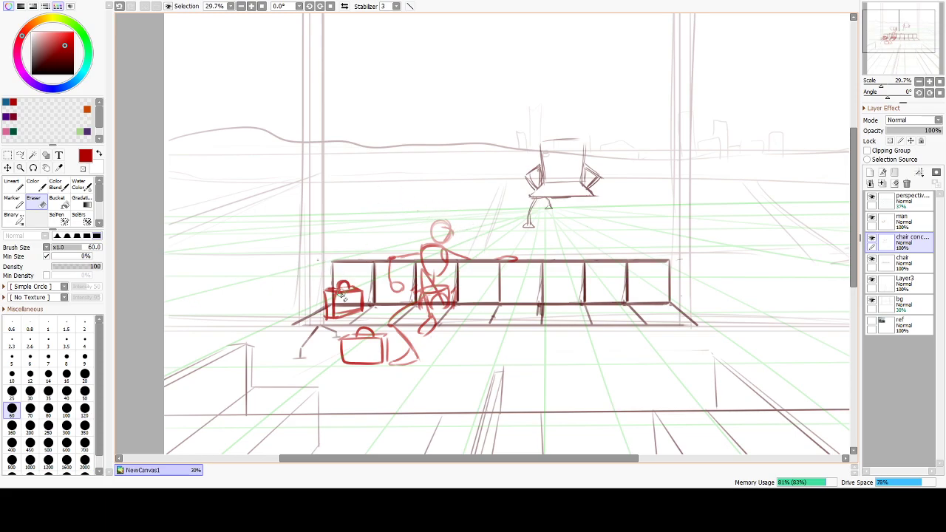
Switch to the Marker with a darker red and store that colour as a swatch.
{"action": "left_click", "coordinate": [13, 202]}
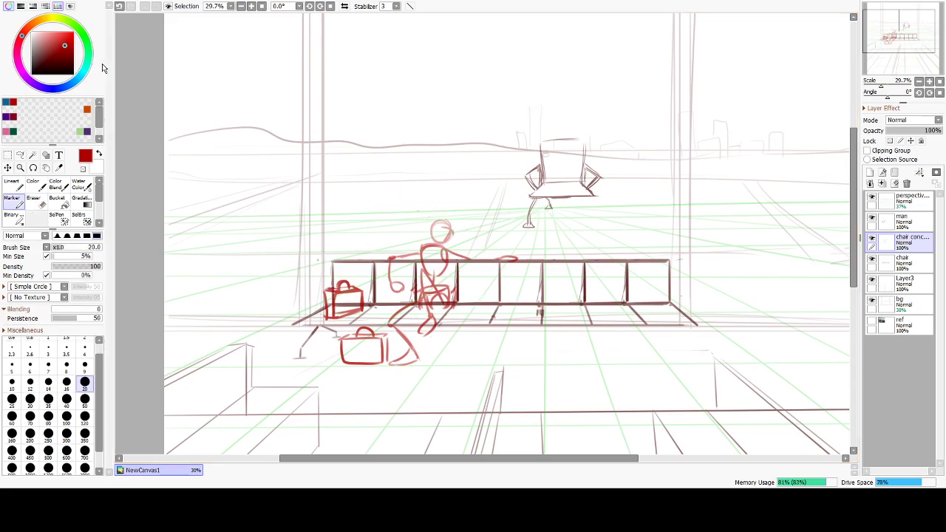
{"action": "left_click", "coordinate": [65, 66]}
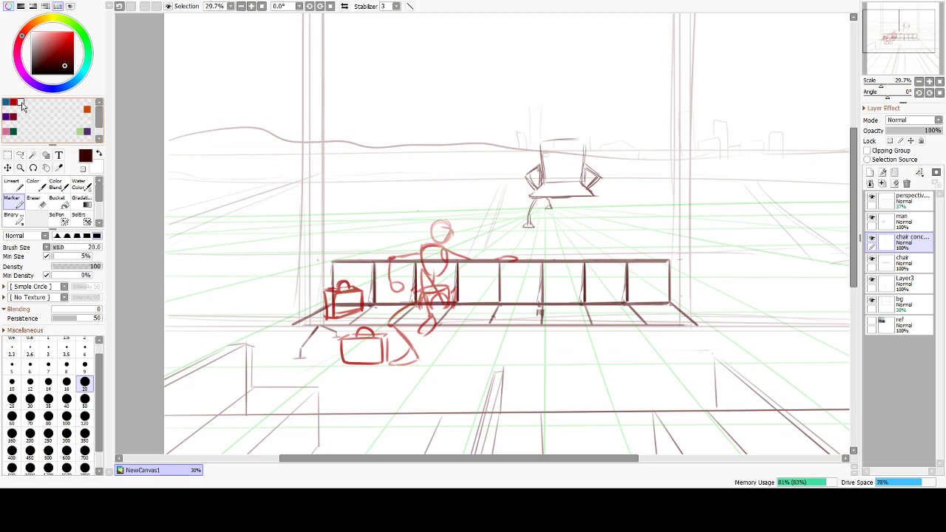
{"action": "mouse_move", "coordinate": [477, 279]}
{"action": "left_mouse_down"}
{"action": "mouse_move", "coordinate": [526, 283]}
{"action": "mouse_move", "coordinate": [494, 380]}
{"action": "left_mouse_up"}
{"action": "key", "text": "ctrl+z"}
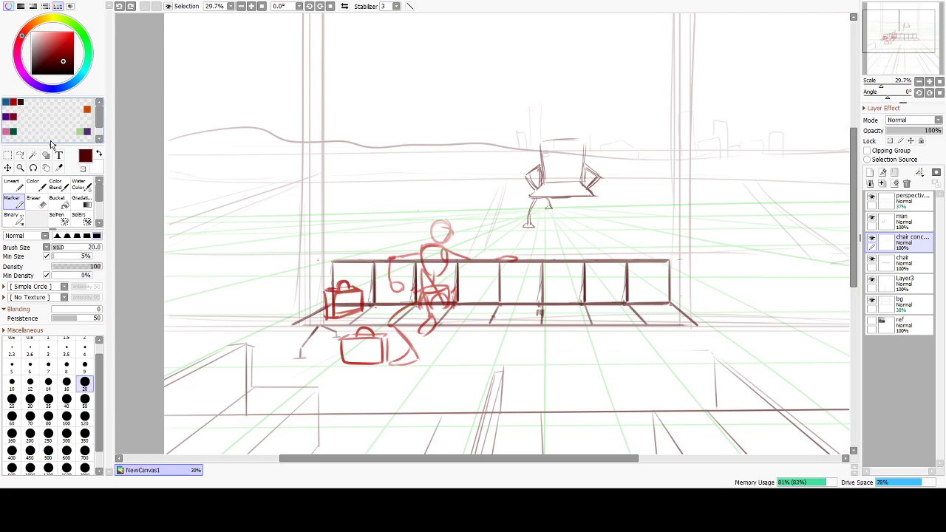
{"action": "left_click", "coordinate": [20, 103]}
{"action": "left_click_drag", "start_coordinate": [411, 247], "coordinate": [473, 178]}
{"action": "key", "text": "ctrl+z"}
{"action": "mouse_move", "coordinate": [520, 261]}
{"action": "left_mouse_down"}
{"action": "mouse_move", "coordinate": [497, 269]}
{"action": "mouse_move", "coordinate": [567, 269]}
{"action": "mouse_move", "coordinate": [505, 250]}
{"action": "mouse_move", "coordinate": [609, 250]}
{"action": "mouse_move", "coordinate": [637, 278]}
{"action": "left_mouse_up"}
{"action": "key", "text": "ctrl+z"}
{"action": "left_click", "coordinate": [906, 284]}
{"action": "key", "text": "ctrl+z"}
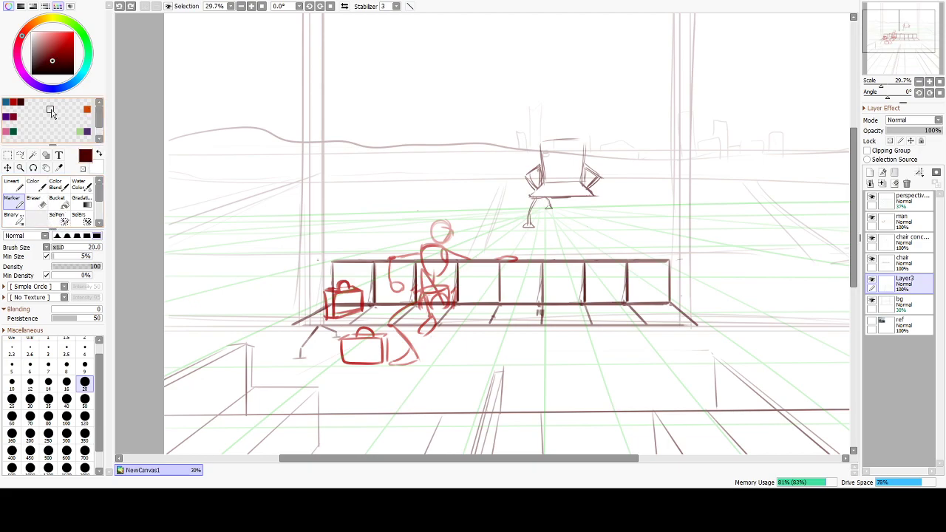
{"action": "mouse_move", "coordinate": [349, 164]}
{"action": "left_mouse_down"}
{"action": "mouse_move", "coordinate": [411, 109]}
{"action": "mouse_move", "coordinate": [813, 439]}
{"action": "left_mouse_up"}
{"action": "key", "text": "ctrl+z"}
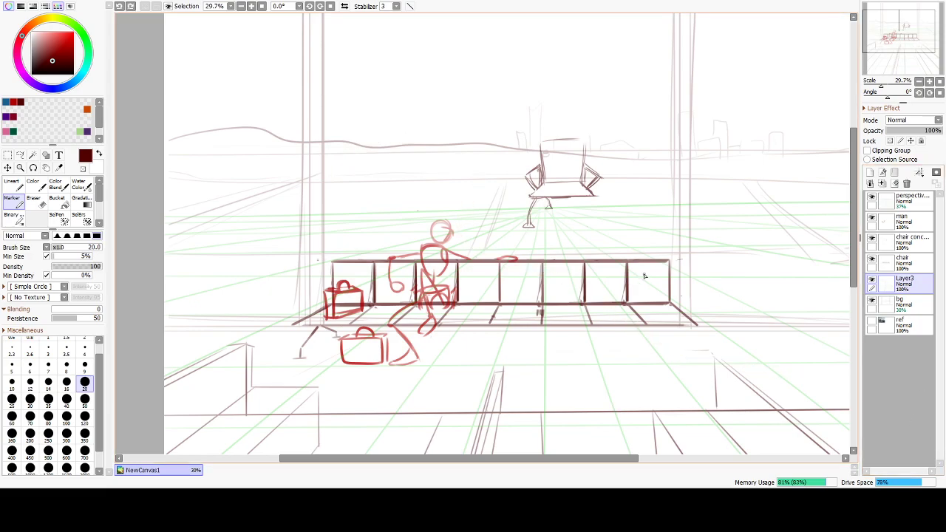
Erase both armrests and the backrest's right edge from the single chair sketch on the chair concept layer.
{"action": "scroll", "coordinate": [575, 251], "scroll_direction": "up", "scroll_amount": 4}
{"action": "left_click_drag", "start_coordinate": [585, 160], "coordinate": [528, 274]}
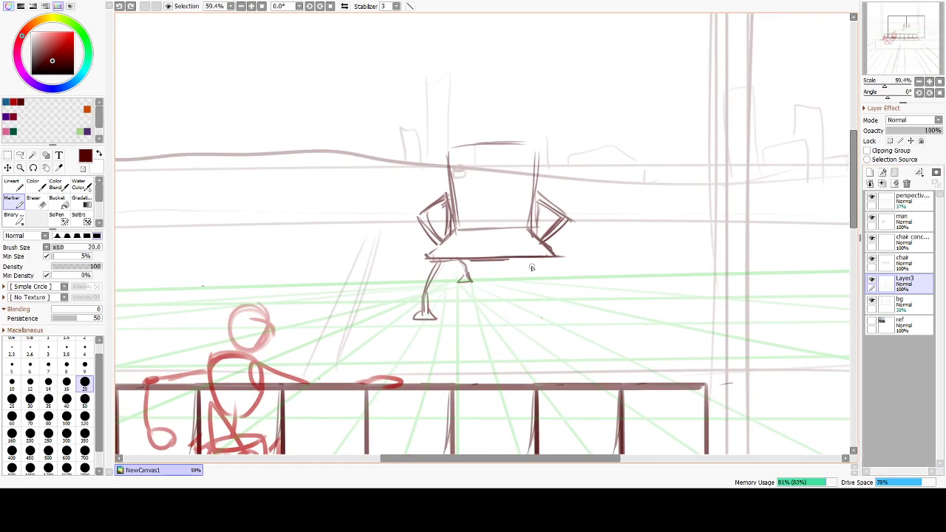
{"action": "scroll", "coordinate": [532, 268], "scroll_direction": "up", "scroll_amount": 2}
{"action": "key", "text": "e"}
{"action": "left_click", "coordinate": [903, 242]}
{"action": "mouse_move", "coordinate": [378, 181]}
{"action": "left_mouse_down"}
{"action": "mouse_move", "coordinate": [384, 214]}
{"action": "mouse_move", "coordinate": [393, 148]}
{"action": "mouse_move", "coordinate": [402, 175]}
{"action": "mouse_move", "coordinate": [389, 185]}
{"action": "left_mouse_up"}
{"action": "mouse_move", "coordinate": [538, 200]}
{"action": "left_mouse_down"}
{"action": "mouse_move", "coordinate": [576, 215]}
{"action": "mouse_move", "coordinate": [535, 209]}
{"action": "mouse_move", "coordinate": [548, 151]}
{"action": "mouse_move", "coordinate": [537, 202]}
{"action": "mouse_move", "coordinate": [584, 180]}
{"action": "left_mouse_up"}
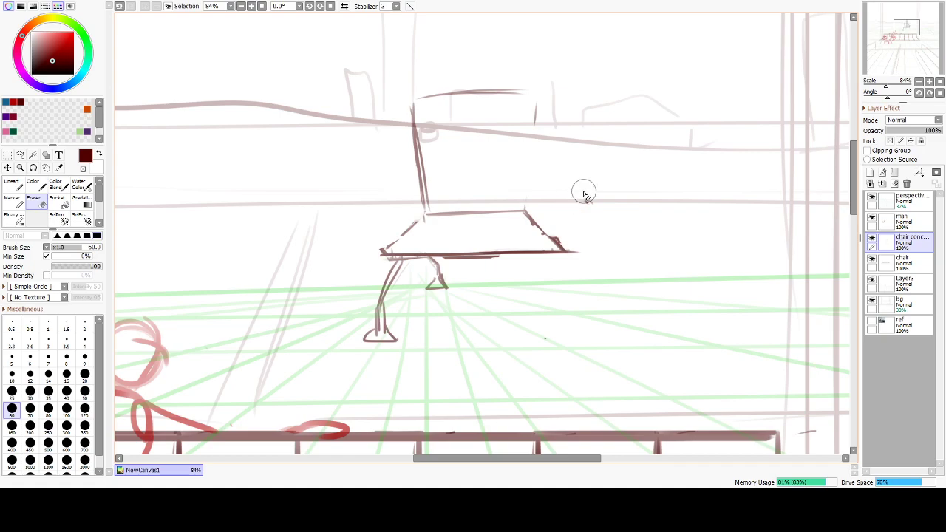
Redraw the slanted left and right edges of the chair's seat with thicker dark red Marker lines.
{"action": "key", "text": "n"}
{"action": "left_click_drag", "start_coordinate": [429, 211], "coordinate": [384, 248]}
{"action": "key", "text": "ctrl+z"}
{"action": "left_click_drag", "start_coordinate": [523, 205], "coordinate": [566, 249]}
Draw the right edge of the chair's backrest as a near-vertical line down to the seat's back corner.
{"action": "mouse_move", "coordinate": [529, 85]}
{"action": "left_mouse_down"}
{"action": "mouse_move", "coordinate": [524, 211]}
{"action": "mouse_move", "coordinate": [523, 196]}
{"action": "left_mouse_up"}
{"action": "key", "text": "ctrl+z"}
{"action": "key", "text": "ctrl+z"}
{"action": "left_click_drag", "start_coordinate": [529, 91], "coordinate": [527, 206]}
{"action": "key", "text": "ctrl+z"}
{"action": "key", "text": "ctrl+z"}
{"action": "key", "text": "ctrl+z"}
Draw the left edge of the chair's backrest down to the seat's back corner, redoing the stroke until it fits.
{"action": "left_click_drag", "start_coordinate": [421, 105], "coordinate": [416, 230]}
{"action": "key", "text": "ctrl+z"}
{"action": "left_click_drag", "start_coordinate": [421, 102], "coordinate": [424, 213]}
{"action": "key", "text": "ctrl+z"}
{"action": "mouse_move", "coordinate": [412, 116]}
{"action": "left_mouse_down"}
{"action": "mouse_move", "coordinate": [420, 213]}
{"action": "mouse_move", "coordinate": [423, 195]}
{"action": "mouse_move", "coordinate": [429, 209]}
{"action": "left_mouse_up"}
{"action": "key", "text": "ctrl+z"}
{"action": "key", "text": "ctrl+z"}
{"action": "key", "text": "ctrl+z"}
{"action": "left_click_drag", "start_coordinate": [422, 98], "coordinate": [421, 188]}
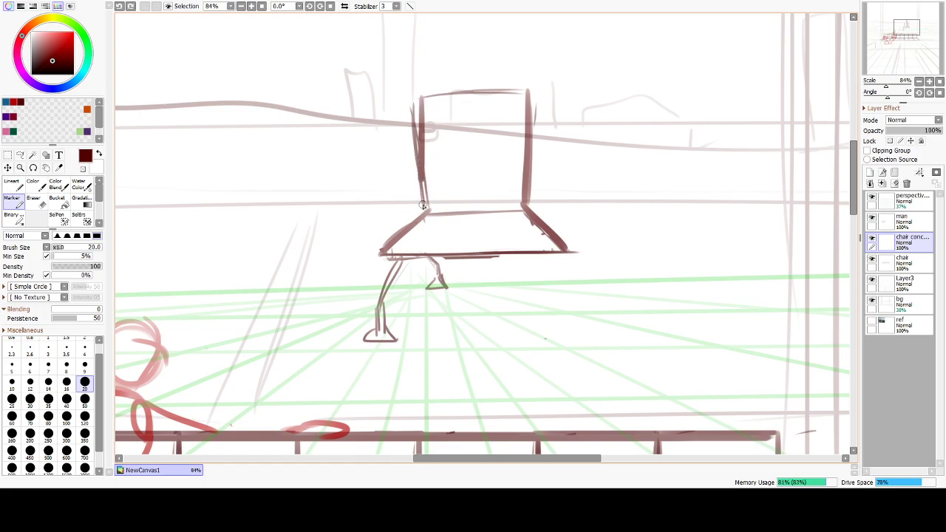
{"action": "key", "text": "ctrl+z"}
{"action": "mouse_move", "coordinate": [417, 102]}
{"action": "left_mouse_down"}
{"action": "mouse_move", "coordinate": [419, 205]}
{"action": "mouse_move", "coordinate": [421, 108]}
{"action": "mouse_move", "coordinate": [425, 211]}
{"action": "left_mouse_up"}
{"action": "key", "text": "ctrl+z"}
{"action": "left_click_drag", "start_coordinate": [422, 98], "coordinate": [423, 211]}
{"action": "key", "text": "ctrl+z"}
{"action": "key", "text": "ctrl+z"}
Draw the top edge of the chair's backrest, joining its two side edges.
{"action": "mouse_move", "coordinate": [421, 106]}
{"action": "left_mouse_down"}
{"action": "mouse_move", "coordinate": [426, 213]}
{"action": "mouse_move", "coordinate": [425, 151]}
{"action": "mouse_move", "coordinate": [525, 93]}
{"action": "left_mouse_up"}
{"action": "key", "text": "ctrl+z"}
{"action": "key", "text": "ctrl+z"}
{"action": "key", "text": "ctrl+z"}
{"action": "left_click_drag", "start_coordinate": [412, 99], "coordinate": [537, 97]}
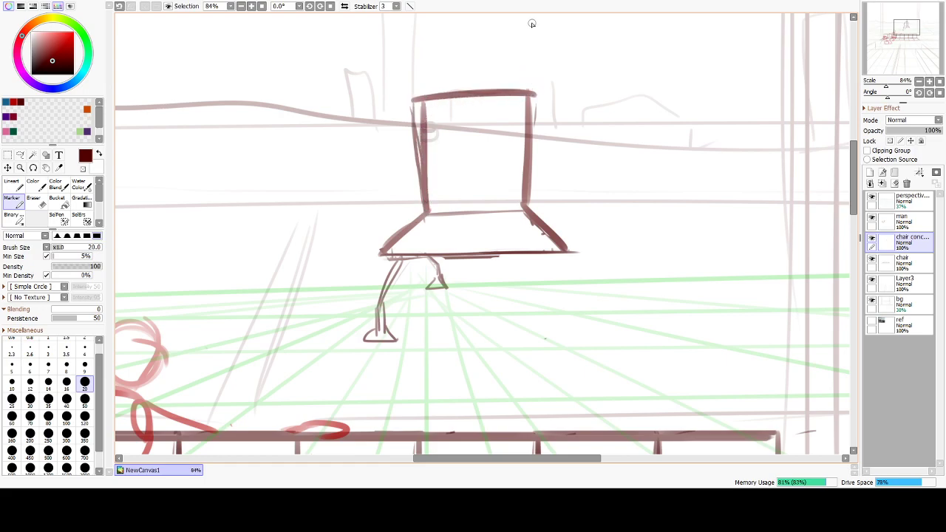
Erase the stray outer line beside the chair's backrest and thicken the seat's back and front edges with the Marker.
{"action": "key", "text": "e"}
{"action": "mouse_move", "coordinate": [405, 87]}
{"action": "left_mouse_down"}
{"action": "mouse_move", "coordinate": [407, 222]}
{"action": "mouse_move", "coordinate": [415, 201]}
{"action": "mouse_move", "coordinate": [522, 210]}
{"action": "left_mouse_up"}
{"action": "key", "text": "b"}
{"action": "left_click_drag", "start_coordinate": [420, 211], "coordinate": [521, 208]}
{"action": "key", "text": "ctrl+z"}
{"action": "left_click_drag", "start_coordinate": [451, 207], "coordinate": [521, 204]}
{"action": "left_click_drag", "start_coordinate": [386, 255], "coordinate": [562, 248]}
{"action": "key", "text": "ctrl+z"}
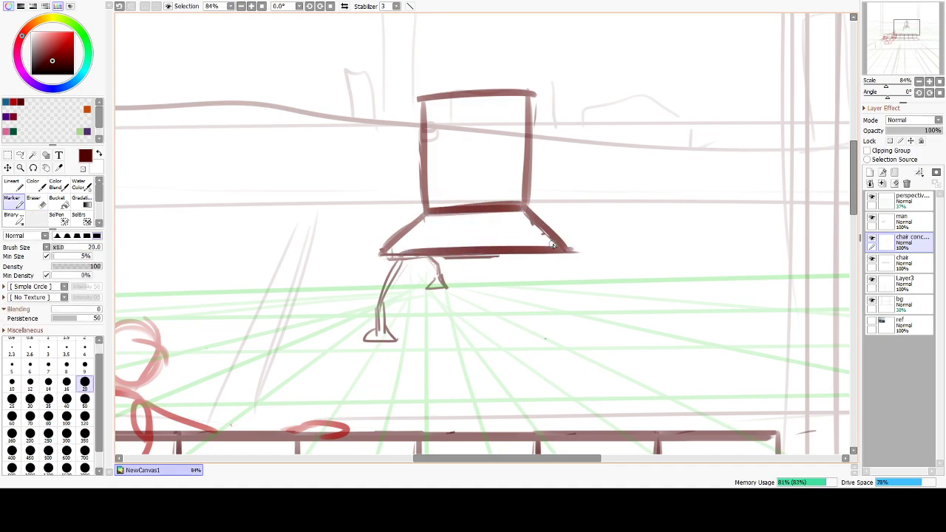
Draw the chair's left armrest as a slanted bar from the backrest with a support down to the seat's front corner.
{"action": "mouse_move", "coordinate": [421, 174]}
{"action": "left_mouse_down"}
{"action": "mouse_move", "coordinate": [386, 191]}
{"action": "mouse_move", "coordinate": [395, 191]}
{"action": "mouse_move", "coordinate": [390, 210]}
{"action": "mouse_move", "coordinate": [381, 199]}
{"action": "mouse_move", "coordinate": [380, 211]}
{"action": "mouse_move", "coordinate": [418, 188]}
{"action": "left_mouse_up"}
{"action": "key", "text": "ctrl+z"}
{"action": "left_click_drag", "start_coordinate": [373, 212], "coordinate": [390, 245]}
{"action": "key", "text": "ctrl+z"}
{"action": "key", "text": "ctrl+z"}
{"action": "left_click_drag", "start_coordinate": [374, 210], "coordinate": [385, 251]}
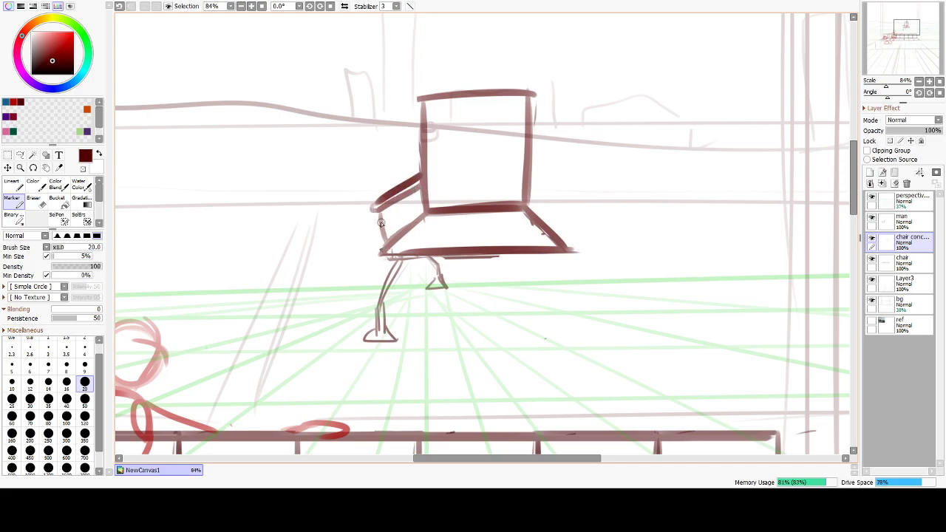
{"action": "mouse_move", "coordinate": [370, 210]}
{"action": "left_mouse_down"}
{"action": "mouse_move", "coordinate": [420, 195]}
{"action": "mouse_move", "coordinate": [422, 186]}
{"action": "left_mouse_up"}
{"action": "key", "text": "ctrl+z"}
{"action": "key", "text": "ctrl+z"}
{"action": "key", "text": "ctrl+z"}
Draw a mirrored right armrest from the backrest with its support, redoing strokes until it matches the left one.
{"action": "mouse_move", "coordinate": [534, 170]}
{"action": "left_mouse_down"}
{"action": "mouse_move", "coordinate": [573, 195]}
{"action": "mouse_move", "coordinate": [556, 233]}
{"action": "mouse_move", "coordinate": [573, 211]}
{"action": "left_mouse_up"}
{"action": "key", "text": "ctrl+z"}
{"action": "key", "text": "ctrl+z"}
{"action": "key", "text": "ctrl+z"}
{"action": "key", "text": "ctrl+z"}
{"action": "key", "text": "ctrl+z"}
{"action": "key", "text": "ctrl+z"}
{"action": "key", "text": "ctrl+z"}
{"action": "key", "text": "ctrl+z"}
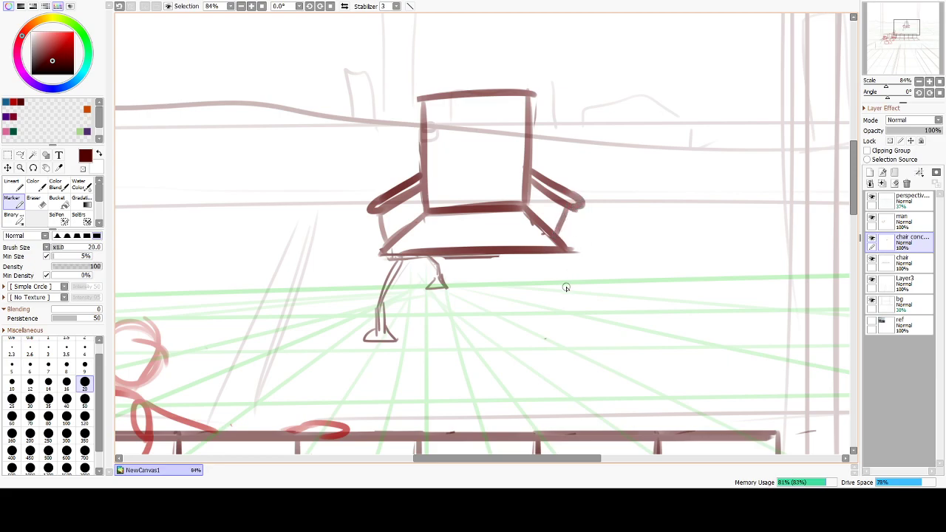
Draw the chair's bent right front leg and short right rear leg, each ending in a flat foot.
{"action": "left_click_drag", "start_coordinate": [543, 259], "coordinate": [570, 300]}
{"action": "key", "text": "ctrl+z"}
{"action": "key", "text": "ctrl+z"}
{"action": "key", "text": "ctrl+z"}
{"action": "key", "text": "ctrl+z"}
{"action": "left_click_drag", "start_coordinate": [548, 256], "coordinate": [575, 314]}
{"action": "key", "text": "ctrl+z"}
{"action": "mouse_move", "coordinate": [552, 254]}
{"action": "left_mouse_down"}
{"action": "mouse_move", "coordinate": [581, 314]}
{"action": "mouse_move", "coordinate": [575, 291]}
{"action": "mouse_move", "coordinate": [570, 331]}
{"action": "mouse_move", "coordinate": [558, 338]}
{"action": "mouse_move", "coordinate": [586, 332]}
{"action": "left_mouse_up"}
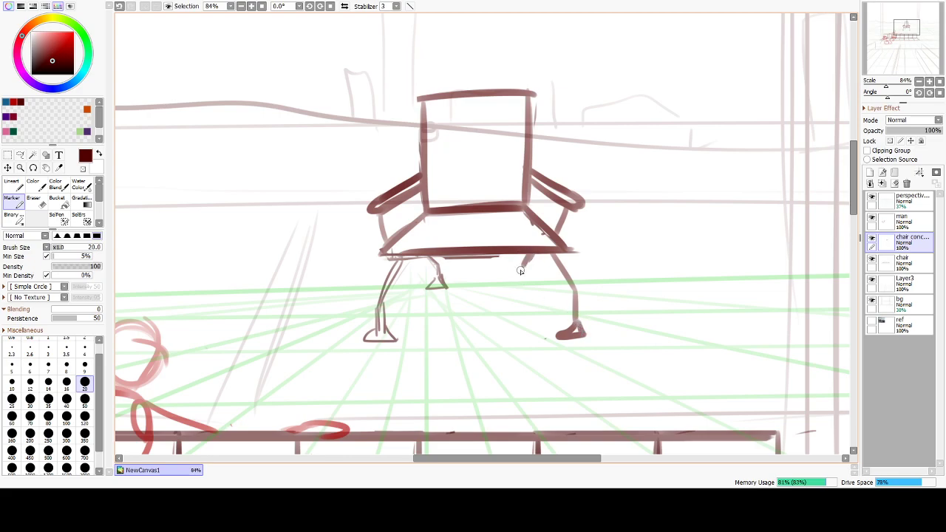
{"action": "left_click_drag", "start_coordinate": [514, 282], "coordinate": [530, 284]}
Use freeform lasso selections to remove the chair's rear legs and shift both front legs inward under the seat.
{"action": "scroll", "coordinate": [587, 275], "scroll_direction": "down", "scroll_amount": 5}
{"action": "left_click_drag", "start_coordinate": [576, 338], "coordinate": [574, 279]}
{"action": "left_click_drag", "start_coordinate": [398, 340], "coordinate": [430, 285]}
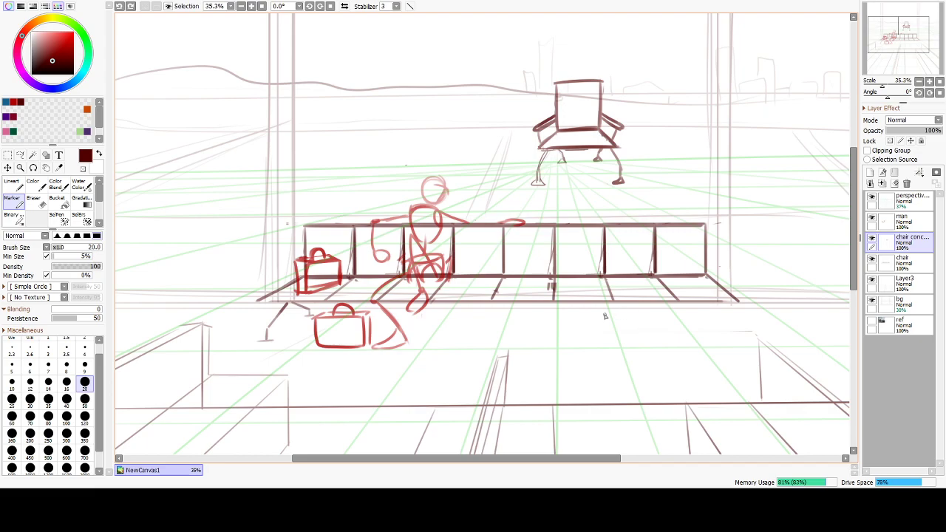
{"action": "scroll", "coordinate": [627, 171], "scroll_direction": "up", "scroll_amount": 6}
{"action": "left_click_drag", "start_coordinate": [663, 162], "coordinate": [669, 273]}
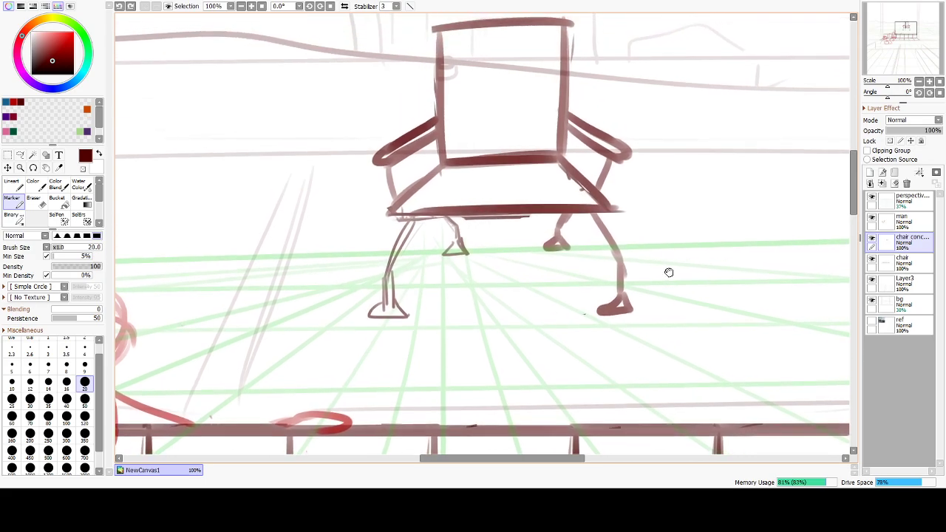
{"action": "key", "text": "l"}
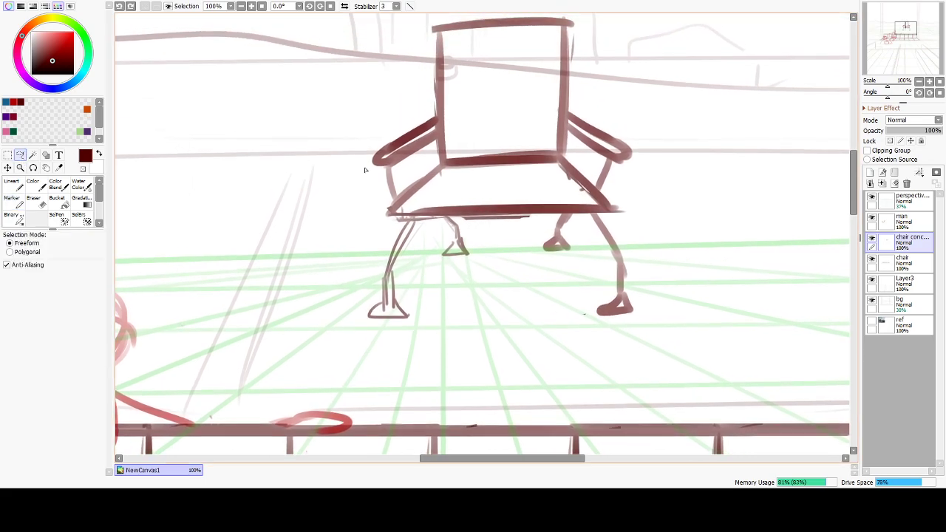
{"action": "mouse_move", "coordinate": [446, 218]}
{"action": "left_mouse_down"}
{"action": "mouse_move", "coordinate": [358, 260]}
{"action": "mouse_move", "coordinate": [444, 385]}
{"action": "mouse_move", "coordinate": [711, 303]}
{"action": "mouse_move", "coordinate": [661, 228]}
{"action": "mouse_move", "coordinate": [678, 304]}
{"action": "mouse_move", "coordinate": [501, 256]}
{"action": "left_mouse_up"}
{"action": "left_click_drag", "start_coordinate": [471, 226], "coordinate": [464, 221]}
{"action": "mouse_move", "coordinate": [421, 257]}
{"action": "left_mouse_down"}
{"action": "mouse_move", "coordinate": [450, 251]}
{"action": "mouse_move", "coordinate": [444, 255]}
{"action": "left_mouse_up"}
{"action": "mouse_move", "coordinate": [643, 226]}
{"action": "left_mouse_down"}
{"action": "mouse_move", "coordinate": [610, 217]}
{"action": "mouse_move", "coordinate": [509, 344]}
{"action": "mouse_move", "coordinate": [645, 227]}
{"action": "left_mouse_up"}
{"action": "mouse_move", "coordinate": [602, 283]}
{"action": "left_mouse_down"}
{"action": "mouse_move", "coordinate": [485, 242]}
{"action": "mouse_move", "coordinate": [554, 244]}
{"action": "mouse_move", "coordinate": [482, 232]}
{"action": "mouse_move", "coordinate": [502, 235]}
{"action": "mouse_move", "coordinate": [559, 195]}
{"action": "mouse_move", "coordinate": [497, 252]}
{"action": "left_mouse_up"}
{"action": "key", "text": "ctrl+d"}
{"action": "key", "text": "e"}
{"action": "key", "text": "e"}
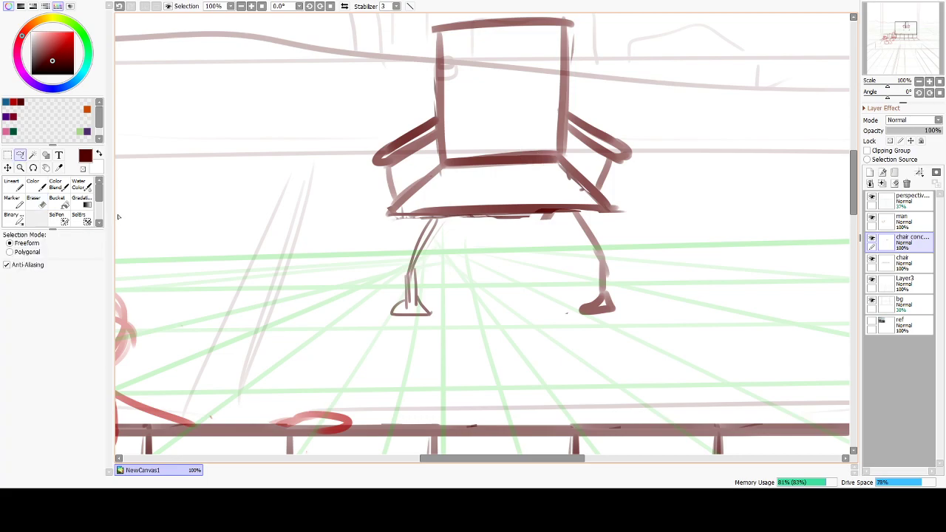
Redraw the two short rear legs with flat feet under the seat, between the front legs, using the Marker.
{"action": "left_click", "coordinate": [17, 203]}
{"action": "mouse_move", "coordinate": [444, 233]}
{"action": "left_mouse_down"}
{"action": "mouse_move", "coordinate": [468, 238]}
{"action": "mouse_move", "coordinate": [457, 249]}
{"action": "mouse_move", "coordinate": [446, 243]}
{"action": "left_mouse_up"}
{"action": "key", "text": "ctrl+z"}
{"action": "key", "text": "ctrl+z"}
{"action": "key", "text": "ctrl+z"}
{"action": "mouse_move", "coordinate": [547, 219]}
{"action": "left_mouse_down"}
{"action": "mouse_move", "coordinate": [548, 241]}
{"action": "mouse_move", "coordinate": [559, 243]}
{"action": "mouse_move", "coordinate": [541, 245]}
{"action": "mouse_move", "coordinate": [559, 243]}
{"action": "left_mouse_up"}
{"action": "key", "text": "ctrl+z"}
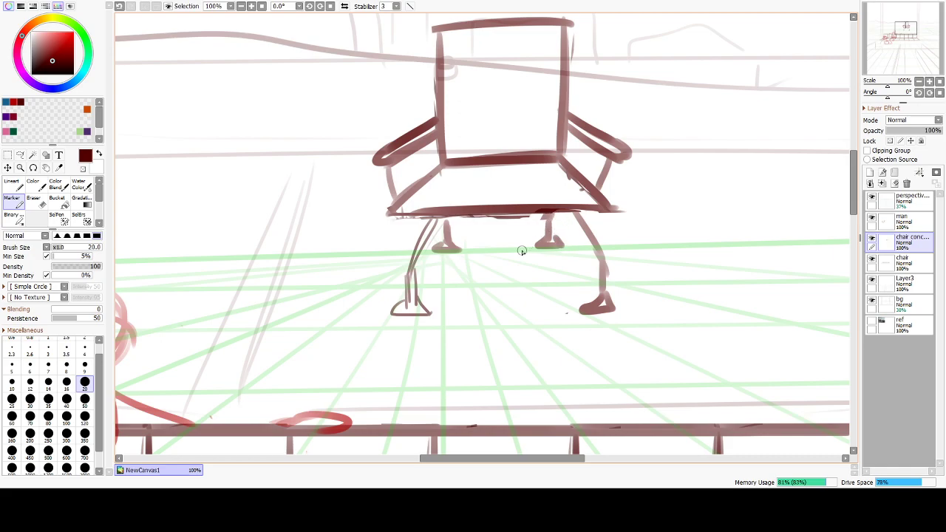
Erase the base of the right front foot and redraw it as a flatter, wider foot.
{"action": "key", "text": "e"}
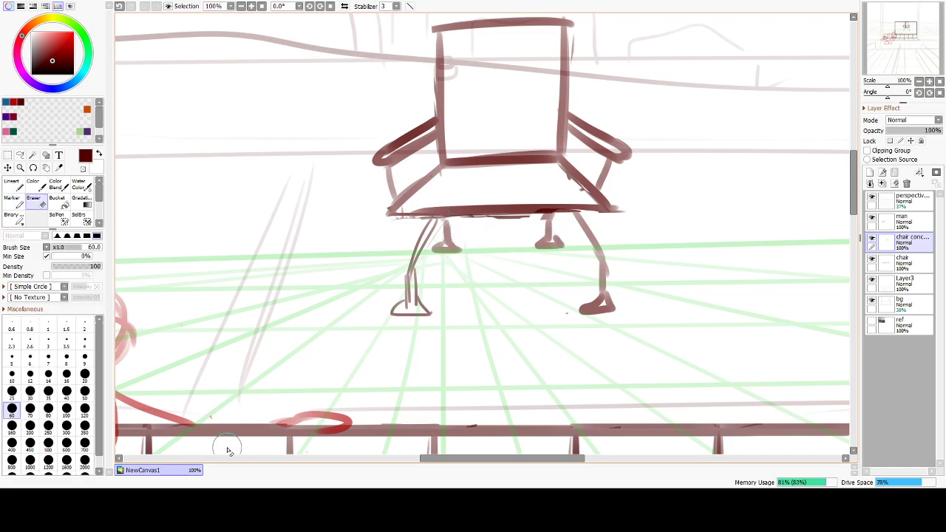
{"action": "mouse_move", "coordinate": [552, 318]}
{"action": "left_mouse_down"}
{"action": "mouse_move", "coordinate": [621, 319]}
{"action": "mouse_move", "coordinate": [583, 308]}
{"action": "mouse_move", "coordinate": [632, 306]}
{"action": "mouse_move", "coordinate": [621, 311]}
{"action": "left_mouse_up"}
{"action": "key", "text": "n"}
{"action": "key", "text": "ctrl+z"}
{"action": "key", "text": "ctrl+z"}
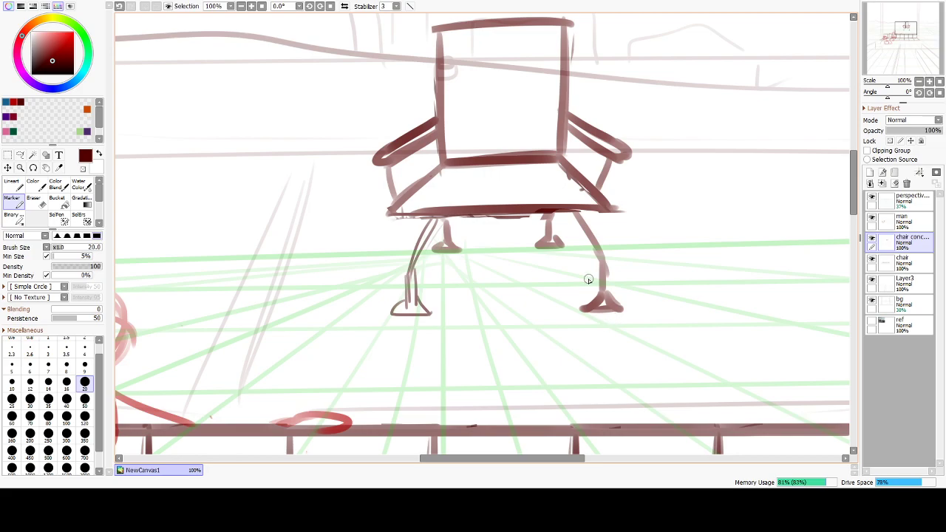
Thicken the front edge of the chair's seat and erase the line overshooting its right corner.
{"action": "scroll", "coordinate": [589, 279], "scroll_direction": "down", "scroll_amount": 3}
{"action": "left_click_drag", "start_coordinate": [584, 373], "coordinate": [615, 253]}
{"action": "left_click_drag", "start_coordinate": [522, 278], "coordinate": [528, 372]}
{"action": "left_click_drag", "start_coordinate": [582, 346], "coordinate": [585, 359]}
{"action": "scroll", "coordinate": [589, 279], "scroll_direction": "up", "scroll_amount": 1}
{"action": "scroll", "coordinate": [587, 280], "scroll_direction": "up", "scroll_amount": 1}
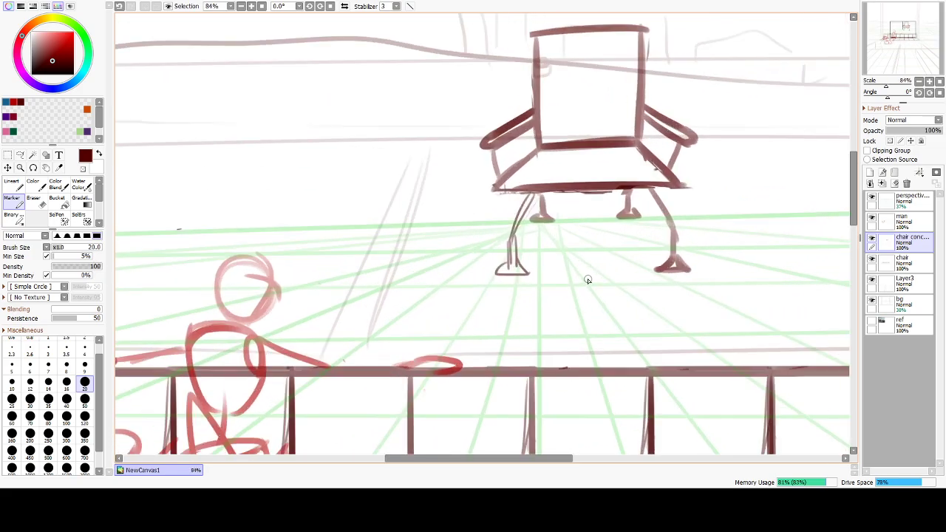
{"action": "mouse_move", "coordinate": [506, 177]}
{"action": "left_mouse_down"}
{"action": "mouse_move", "coordinate": [509, 193]}
{"action": "mouse_move", "coordinate": [497, 188]}
{"action": "mouse_move", "coordinate": [671, 177]}
{"action": "left_mouse_up"}
{"action": "key", "text": "ctrl+z"}
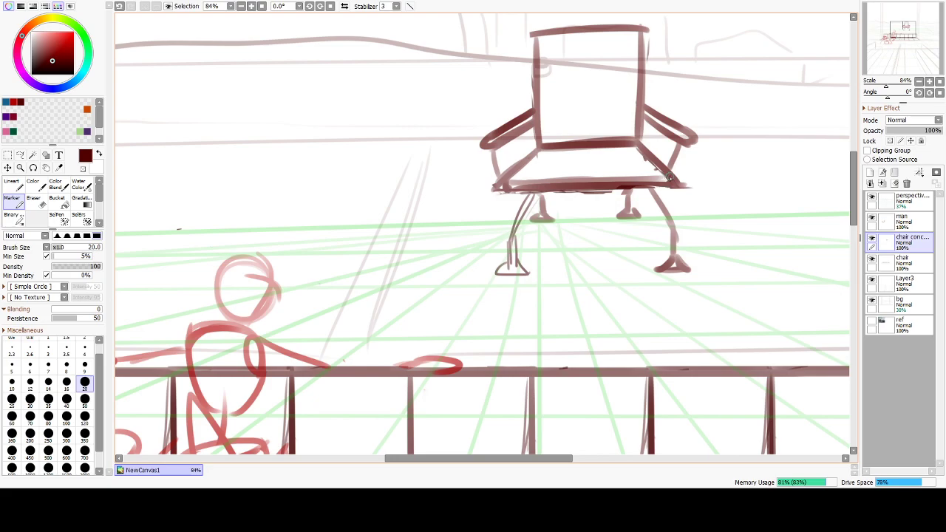
{"action": "key", "text": "e"}
{"action": "left_click_drag", "start_coordinate": [687, 185], "coordinate": [680, 194]}
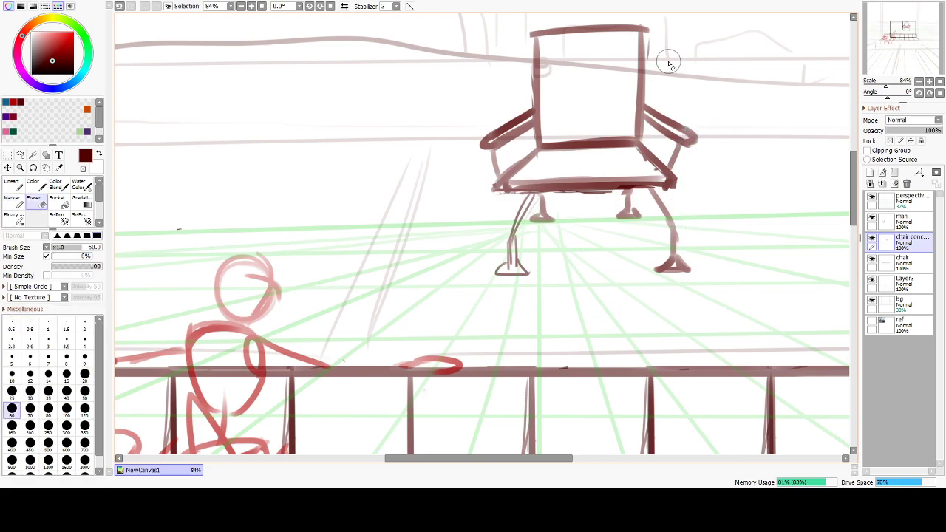
Redraw the chair's left legs with thick Marker strokes, joining the front leg's foot to the rear leg with a diagonal bar.
{"action": "key", "text": "b"}
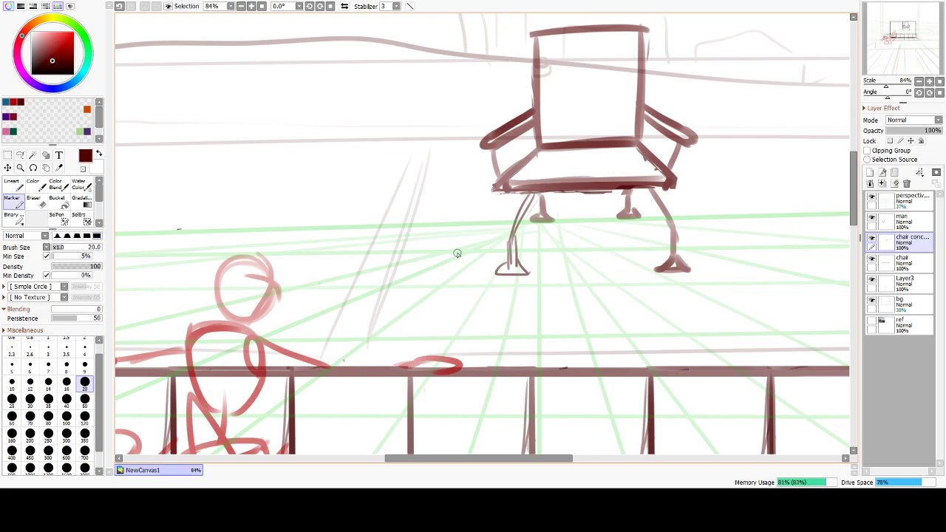
{"action": "left_click_drag", "start_coordinate": [528, 201], "coordinate": [548, 250]}
{"action": "key", "text": "ctrl+z"}
{"action": "mouse_move", "coordinate": [529, 193]}
{"action": "left_mouse_down"}
{"action": "mouse_move", "coordinate": [549, 249]}
{"action": "mouse_move", "coordinate": [545, 219]}
{"action": "mouse_move", "coordinate": [548, 239]}
{"action": "left_mouse_up"}
{"action": "key", "text": "ctrl+z"}
{"action": "key", "text": "ctrl+z"}
{"action": "mouse_move", "coordinate": [534, 192]}
{"action": "left_mouse_down"}
{"action": "mouse_move", "coordinate": [545, 209]}
{"action": "mouse_move", "coordinate": [505, 264]}
{"action": "mouse_move", "coordinate": [558, 219]}
{"action": "left_mouse_up"}
Erase the old left front foot and rework the slanted left leg strokes down to a pointed end.
{"action": "key", "text": "e"}
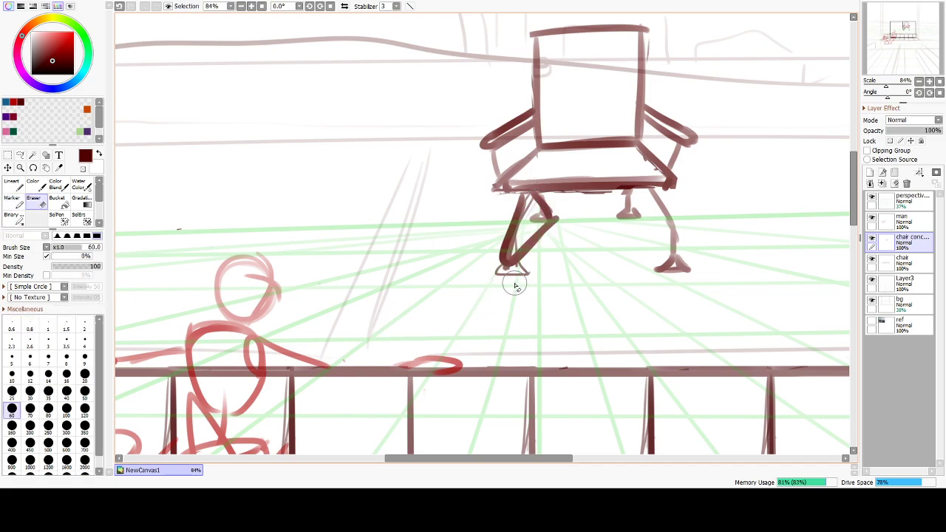
{"action": "mouse_move", "coordinate": [524, 285]}
{"action": "left_mouse_down"}
{"action": "mouse_move", "coordinate": [494, 277]}
{"action": "mouse_move", "coordinate": [536, 208]}
{"action": "mouse_move", "coordinate": [527, 231]}
{"action": "mouse_move", "coordinate": [529, 202]}
{"action": "mouse_move", "coordinate": [550, 230]}
{"action": "mouse_move", "coordinate": [528, 211]}
{"action": "mouse_move", "coordinate": [553, 219]}
{"action": "mouse_move", "coordinate": [501, 264]}
{"action": "left_mouse_up"}
{"action": "key", "text": "b"}
{"action": "key", "text": "ctrl+z"}
{"action": "mouse_move", "coordinate": [523, 196]}
{"action": "left_mouse_down"}
{"action": "mouse_move", "coordinate": [497, 268]}
{"action": "mouse_move", "coordinate": [540, 231]}
{"action": "mouse_move", "coordinate": [500, 267]}
{"action": "left_mouse_up"}
{"action": "key", "text": "ctrl+z"}
{"action": "key", "text": "ctrl+z"}
{"action": "mouse_move", "coordinate": [537, 193]}
{"action": "left_mouse_down"}
{"action": "mouse_move", "coordinate": [550, 219]}
{"action": "mouse_move", "coordinate": [496, 265]}
{"action": "left_mouse_up"}
Draw a thick diagonal bar joining the chair's right rear leg to its right front foot.
{"action": "left_click_drag", "start_coordinate": [625, 211], "coordinate": [676, 259]}
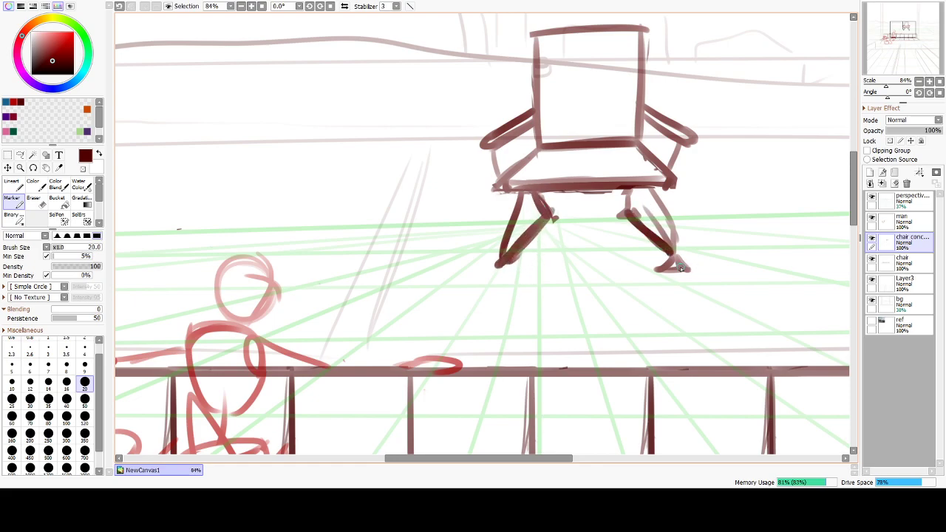
{"action": "left_click_drag", "start_coordinate": [514, 240], "coordinate": [527, 281]}
{"action": "key", "text": "ctrl+z"}
Show the ref layer containing the airport seating photo.
{"action": "left_click_drag", "start_coordinate": [488, 338], "coordinate": [591, 233]}
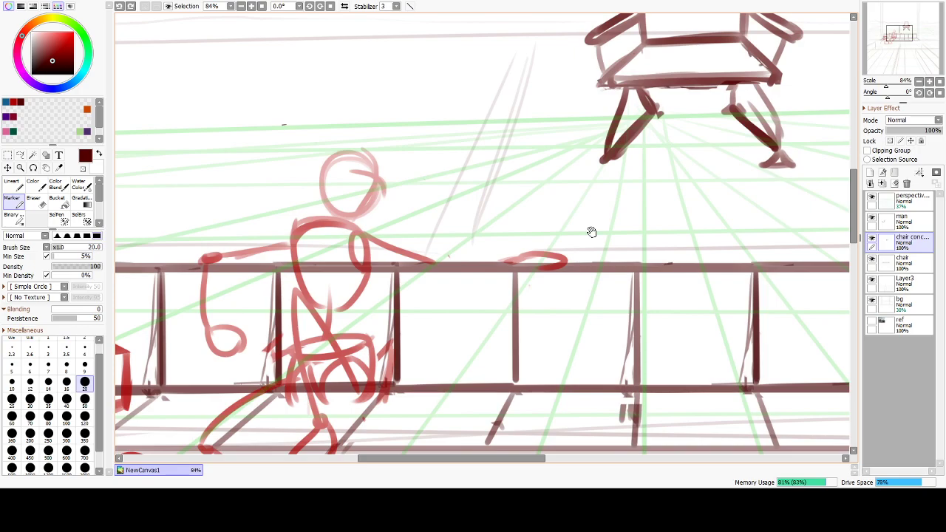
{"action": "scroll", "coordinate": [576, 233], "scroll_direction": "down", "scroll_amount": 5}
{"action": "left_click_drag", "start_coordinate": [405, 325], "coordinate": [425, 271]}
{"action": "left_click", "coordinate": [873, 321]}
{"action": "left_click_drag", "start_coordinate": [389, 180], "coordinate": [399, 329]}
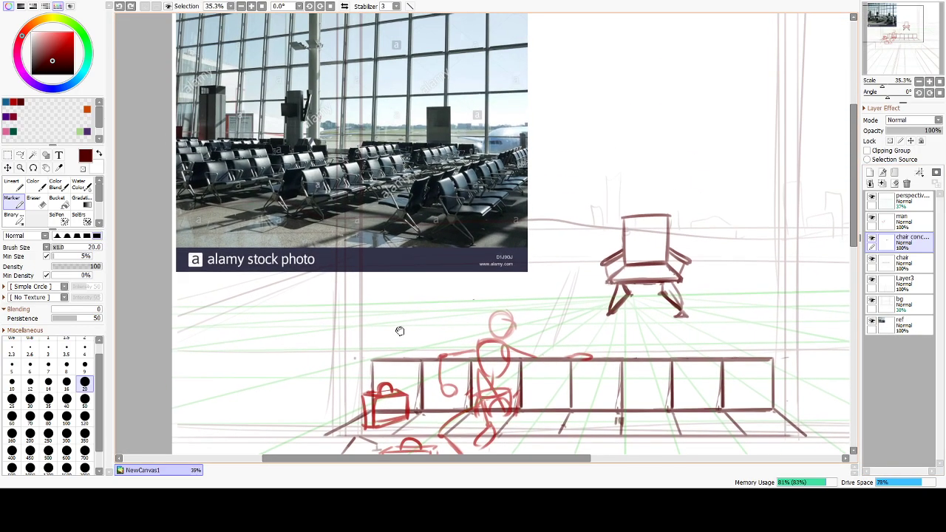
Examine the chair legs and armrests in the reference photo and compare them with the sketched bench row.
{"action": "scroll", "coordinate": [355, 251], "scroll_direction": "up", "scroll_amount": 3}
{"action": "scroll", "coordinate": [355, 250], "scroll_direction": "up", "scroll_amount": 2}
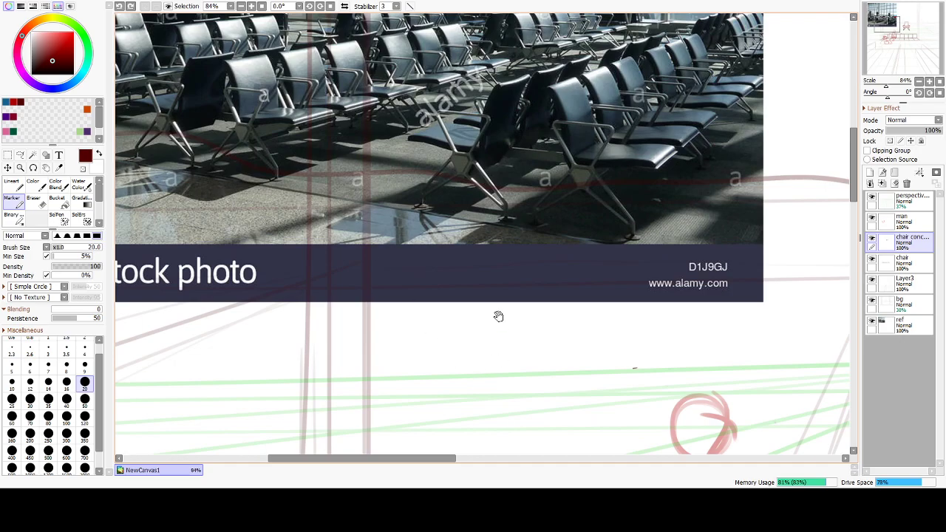
{"action": "scroll", "coordinate": [498, 317], "scroll_direction": "down", "scroll_amount": 4}
{"action": "scroll", "coordinate": [441, 269], "scroll_direction": "up", "scroll_amount": 5}
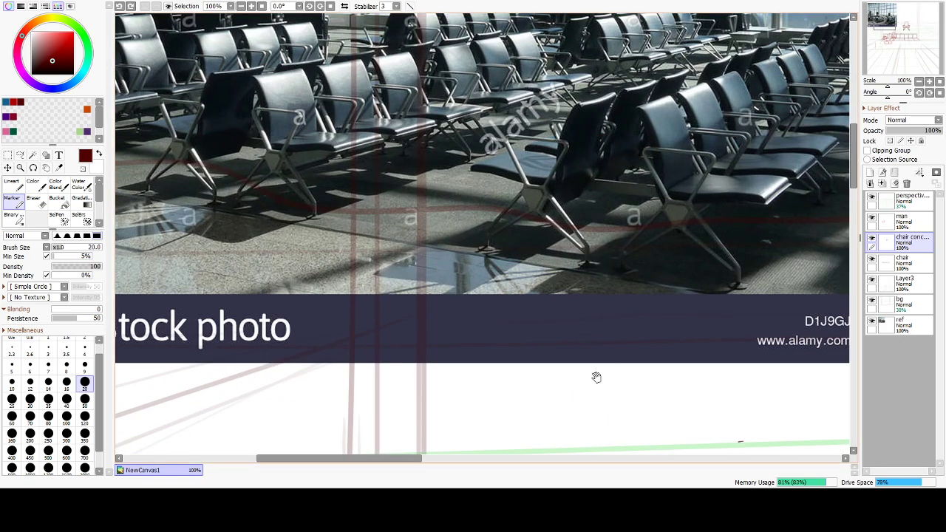
{"action": "scroll", "coordinate": [595, 377], "scroll_direction": "down", "scroll_amount": 5}
{"action": "left_click_drag", "start_coordinate": [598, 382], "coordinate": [555, 285]}
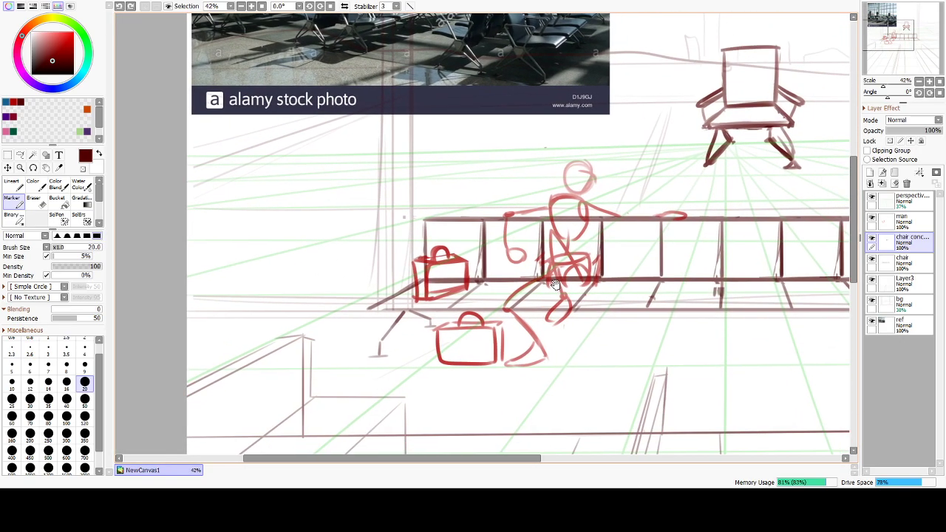
{"action": "left_click_drag", "start_coordinate": [522, 228], "coordinate": [567, 464]}
{"action": "left_click_drag", "start_coordinate": [585, 366], "coordinate": [575, 315]}
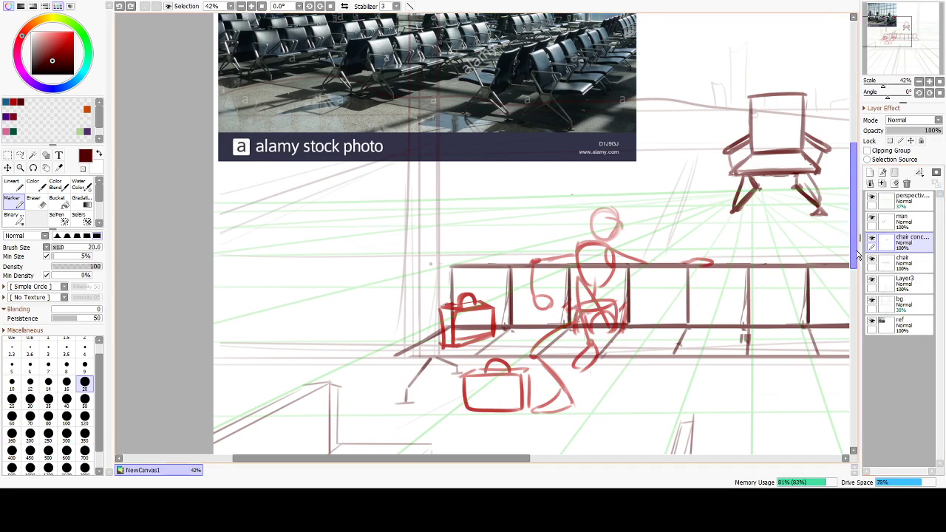
{"action": "left_click_drag", "start_coordinate": [625, 380], "coordinate": [568, 323]}
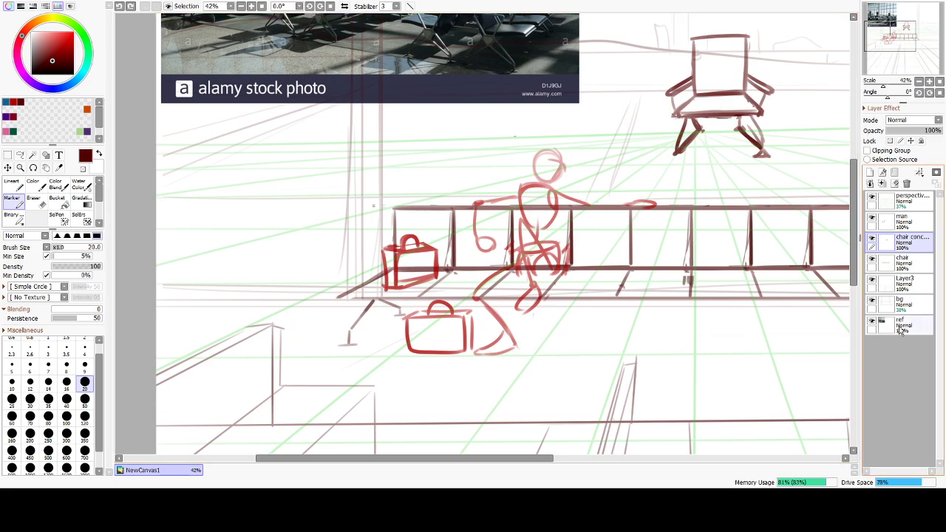
Toggle the chair concept layer's visibility to check which sketch lines belong to it.
{"action": "scroll", "coordinate": [517, 348], "scroll_direction": "up", "scroll_amount": 2}
{"action": "scroll", "coordinate": [506, 264], "scroll_direction": "up", "scroll_amount": 3}
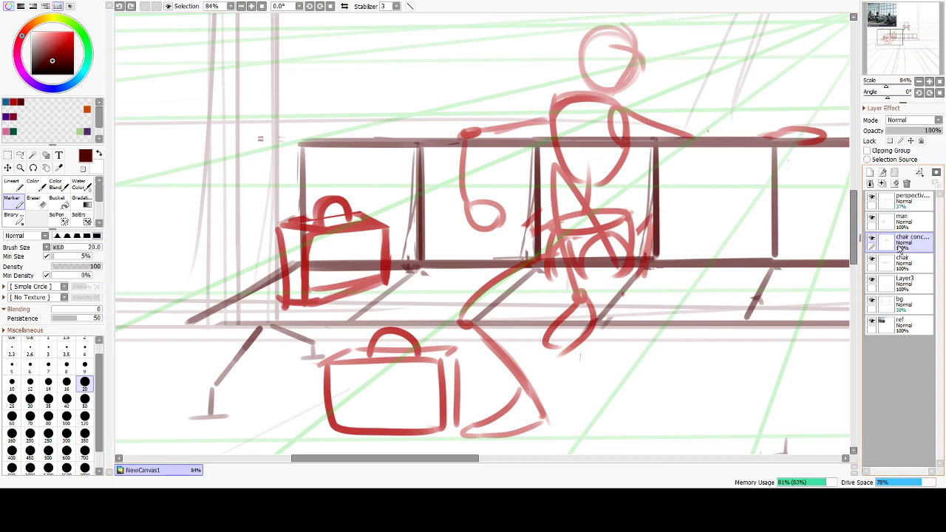
{"action": "left_click", "coordinate": [873, 242]}
{"action": "left_click", "coordinate": [873, 244]}
{"action": "left_click", "coordinate": [872, 243]}
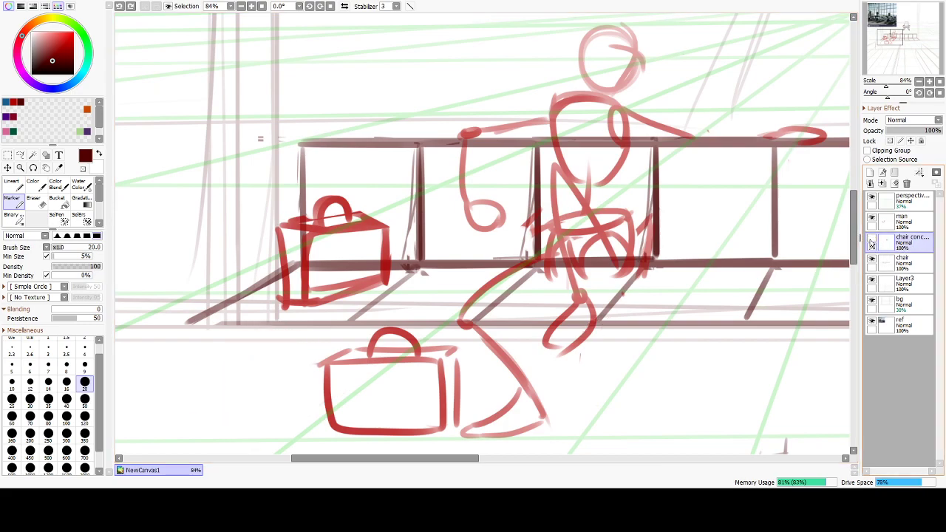
{"action": "left_click_drag", "start_coordinate": [786, 196], "coordinate": [625, 305]}
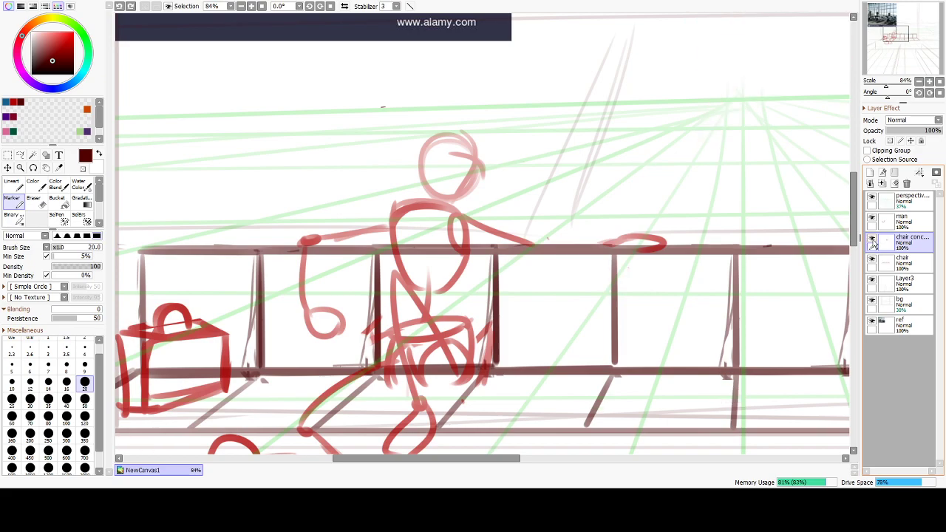
{"action": "left_click", "coordinate": [872, 241]}
{"action": "scroll", "coordinate": [482, 275], "scroll_direction": "down", "scroll_amount": 3}
Switch to the Eraser and hide the chair concept layer.
{"action": "key", "text": "e"}
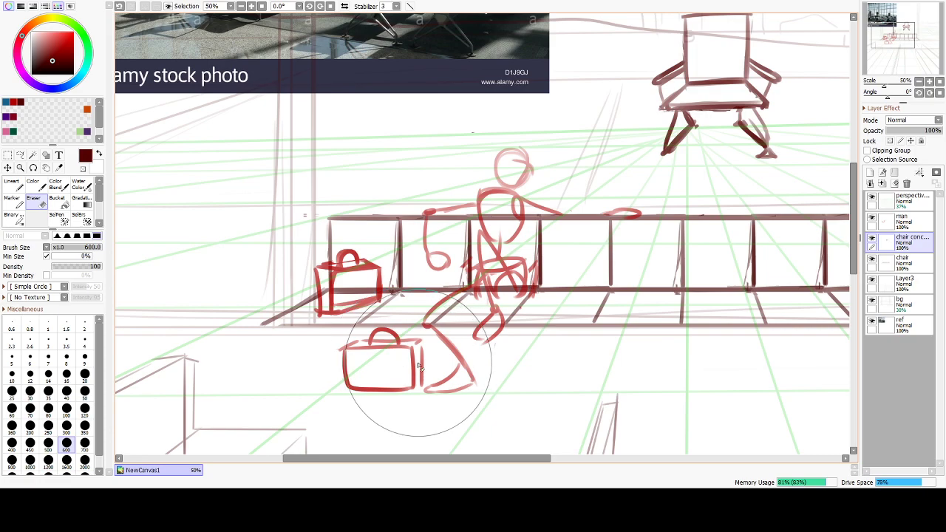
{"action": "left_click_drag", "start_coordinate": [608, 320], "coordinate": [484, 326]}
{"action": "scroll", "coordinate": [539, 248], "scroll_direction": "down", "scroll_amount": 3}
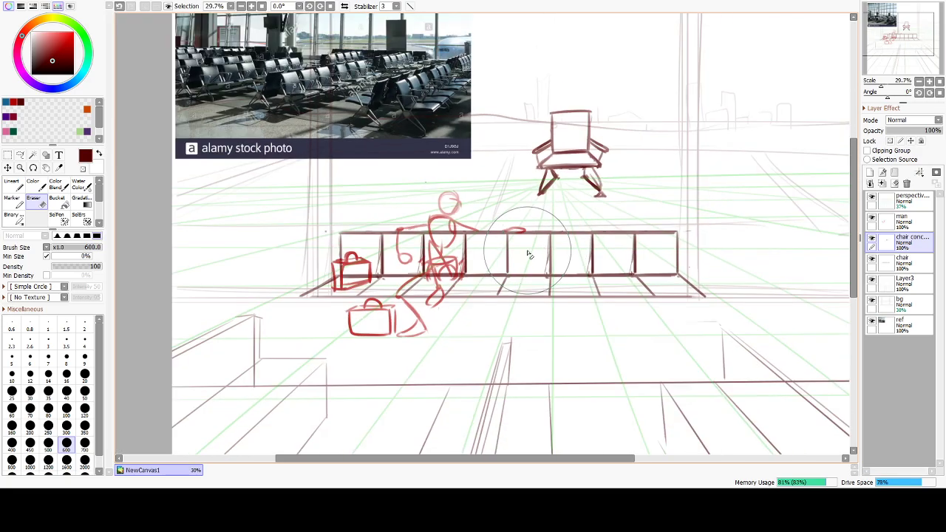
{"action": "left_click_drag", "start_coordinate": [458, 292], "coordinate": [551, 256]}
{"action": "scroll", "coordinate": [528, 282], "scroll_direction": "up", "scroll_amount": 3}
{"action": "scroll", "coordinate": [528, 279], "scroll_direction": "up", "scroll_amount": 1}
{"action": "left_click", "coordinate": [872, 239]}
{"action": "left_click", "coordinate": [872, 239]}
{"action": "left_click", "coordinate": [872, 239]}
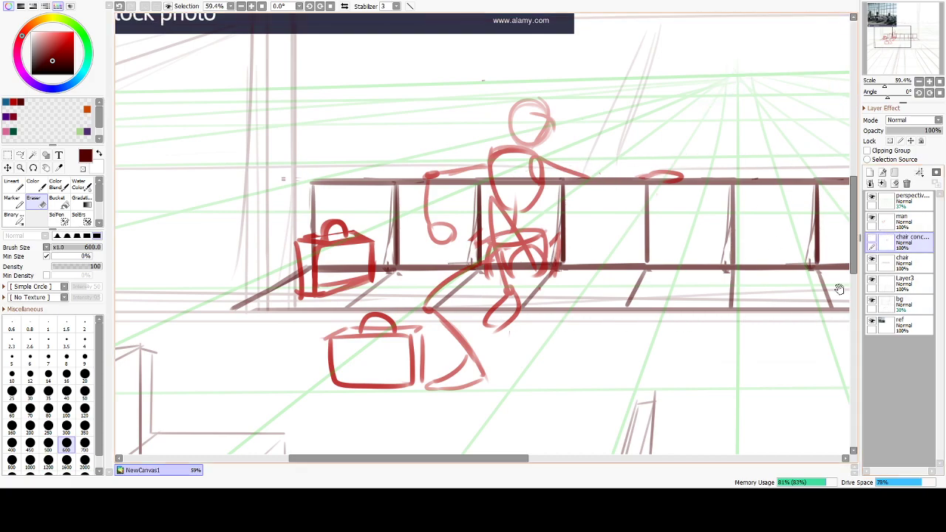
Toggle the chair layer's visibility to check the bench row, and make that layer active.
{"action": "left_click_drag", "start_coordinate": [783, 299], "coordinate": [699, 295]}
{"action": "left_click", "coordinate": [871, 261]}
{"action": "left_click", "coordinate": [871, 262]}
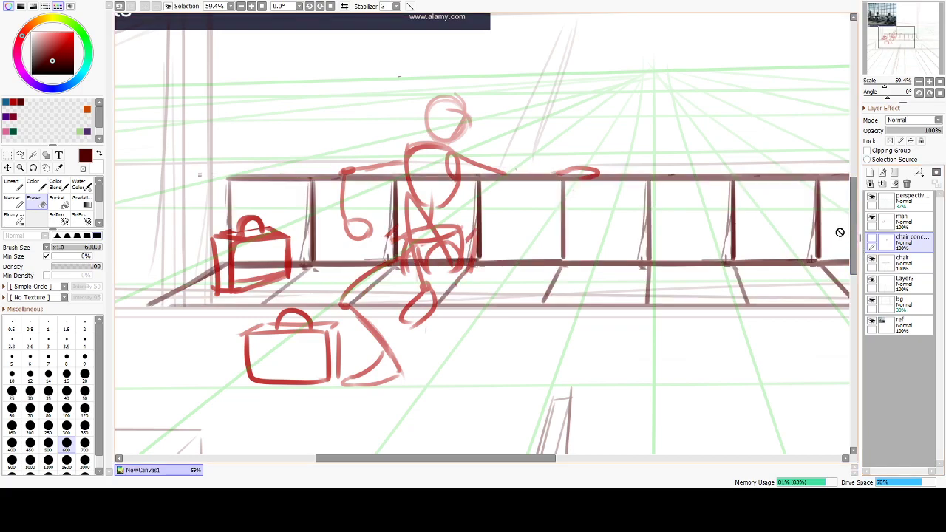
{"action": "left_click", "coordinate": [877, 260]}
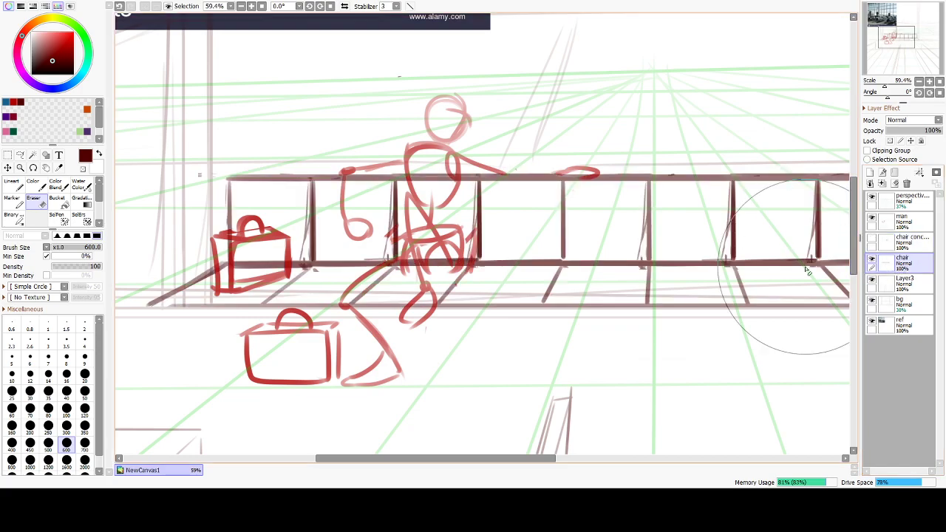
{"action": "left_click_drag", "start_coordinate": [475, 334], "coordinate": [623, 310]}
{"action": "scroll", "coordinate": [623, 310], "scroll_direction": "down", "scroll_amount": 4}
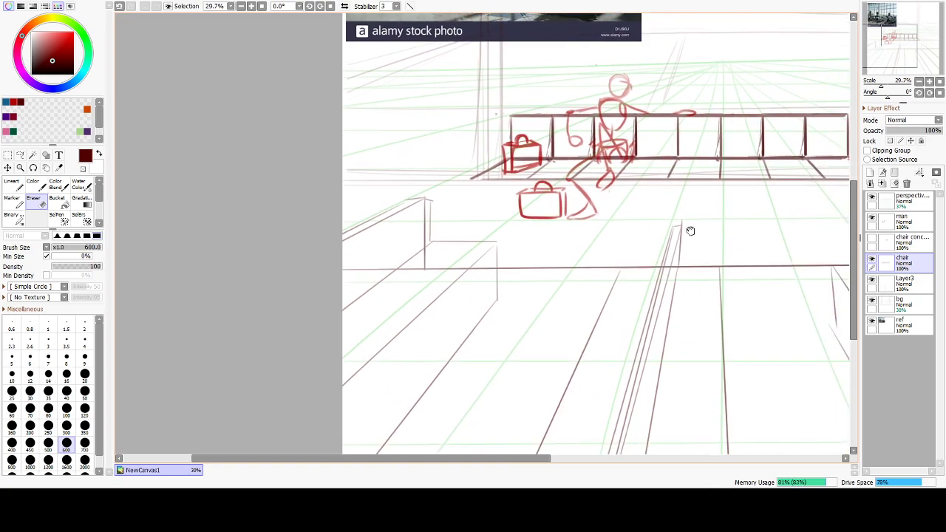
Switch to the Marker at size 20 and turn on straight-line drawing.
{"action": "left_click_drag", "start_coordinate": [690, 230], "coordinate": [609, 161]}
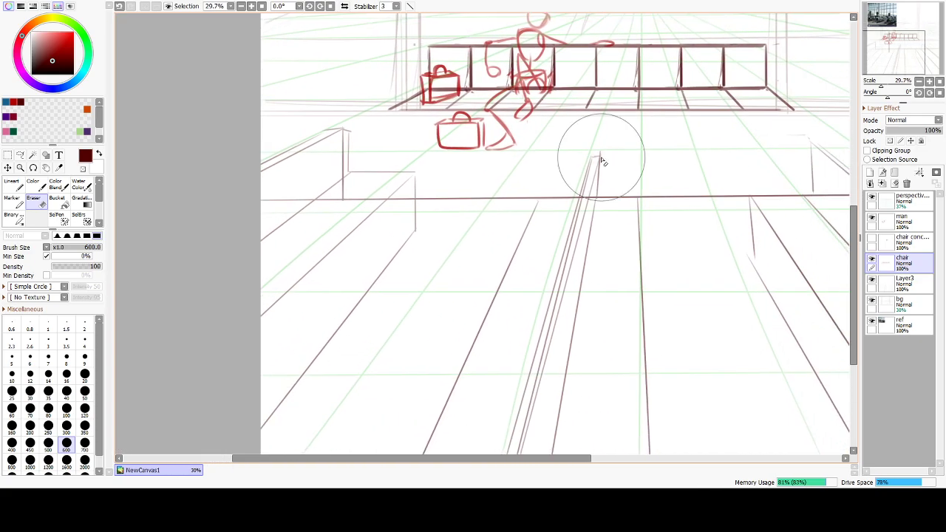
{"action": "key", "text": "n"}
{"action": "left_click_drag", "start_coordinate": [358, 167], "coordinate": [148, 349]}
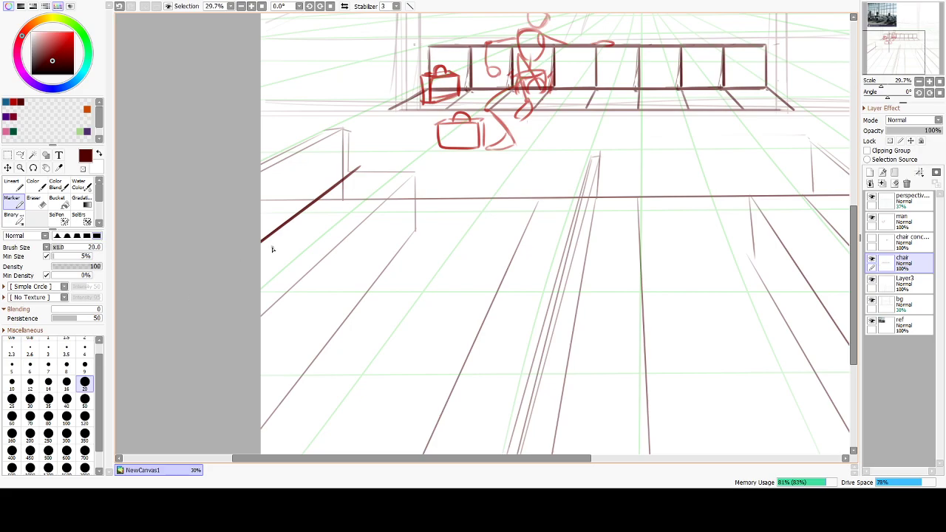
{"action": "key", "text": "ctrl+z"}
{"action": "left_click", "coordinate": [410, 7]}
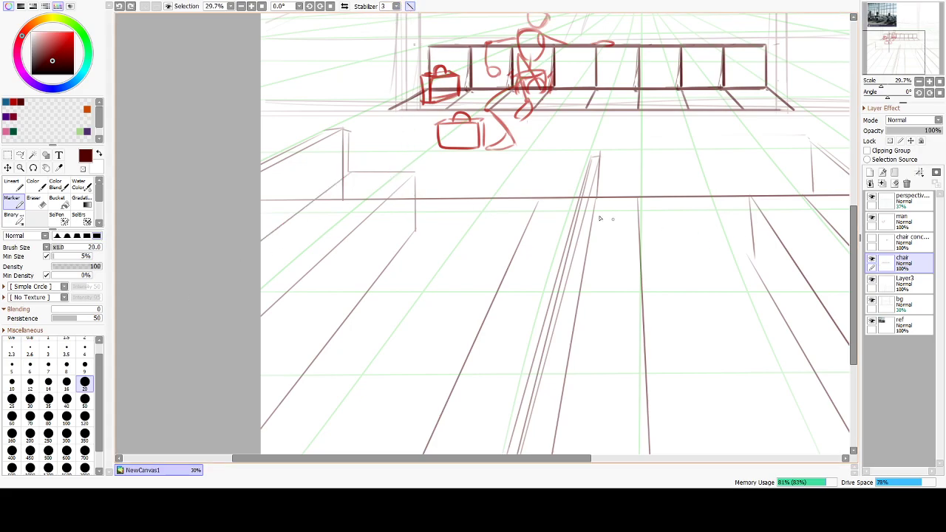
{"action": "left_click_drag", "start_coordinate": [436, 235], "coordinate": [452, 281]}
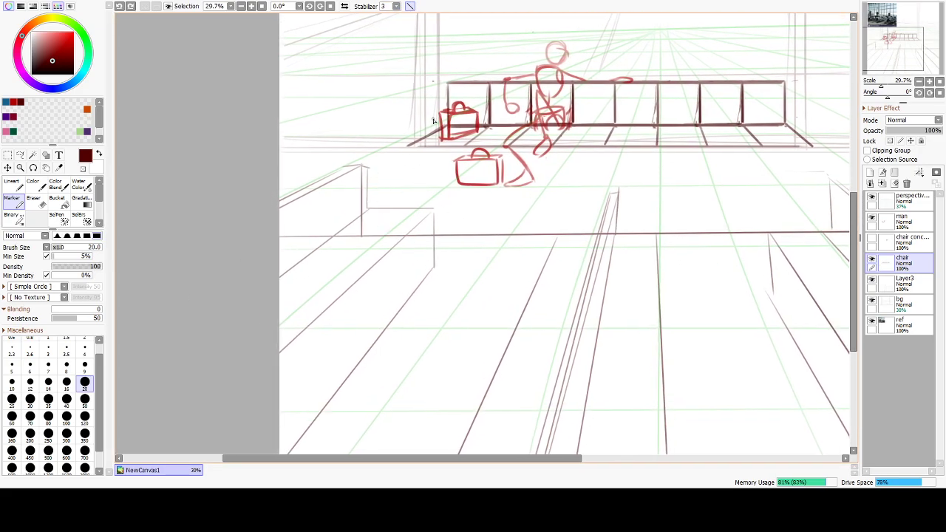
{"action": "left_click_drag", "start_coordinate": [362, 167], "coordinate": [362, 212]}
{"action": "key", "text": "ctrl+z"}
{"action": "key", "text": "ctrl+z"}
{"action": "left_click_drag", "start_coordinate": [362, 164], "coordinate": [362, 215]}
{"action": "key", "text": "ctrl+z"}
{"action": "mouse_move", "coordinate": [362, 164]}
{"action": "left_mouse_down"}
{"action": "mouse_move", "coordinate": [362, 212]}
{"action": "mouse_move", "coordinate": [400, 219]}
{"action": "mouse_move", "coordinate": [414, 262]}
{"action": "left_mouse_up"}
{"action": "key", "text": "ctrl+z"}
{"action": "left_click_drag", "start_coordinate": [426, 200], "coordinate": [434, 263]}
{"action": "left_click_drag", "start_coordinate": [444, 216], "coordinate": [448, 272]}
{"action": "left_click_drag", "start_coordinate": [469, 212], "coordinate": [471, 269]}
{"action": "left_click_drag", "start_coordinate": [481, 252], "coordinate": [482, 296]}
{"action": "key", "text": "ctrl+z"}
{"action": "key", "text": "ctrl+z"}
{"action": "key", "text": "ctrl+z"}
{"action": "key", "text": "ctrl+z"}
{"action": "left_click_drag", "start_coordinate": [368, 208], "coordinate": [468, 204]}
{"action": "key", "text": "ctrl+z"}
{"action": "key", "text": "ctrl+z"}
{"action": "key", "text": "ctrl+z"}
Draw the left foreground bench's seat as a short horizontal far edge with two receding side edges running off the canvas.
{"action": "left_click_drag", "start_coordinate": [367, 213], "coordinate": [425, 215]}
{"action": "key", "text": "ctrl+z"}
{"action": "left_click_drag", "start_coordinate": [364, 215], "coordinate": [425, 215]}
{"action": "left_click_drag", "start_coordinate": [369, 215], "coordinate": [280, 271]}
{"action": "key", "text": "ctrl+z"}
{"action": "mouse_move", "coordinate": [361, 215]}
{"action": "left_mouse_down"}
{"action": "mouse_move", "coordinate": [264, 306]}
{"action": "mouse_move", "coordinate": [259, 293]}
{"action": "left_mouse_up"}
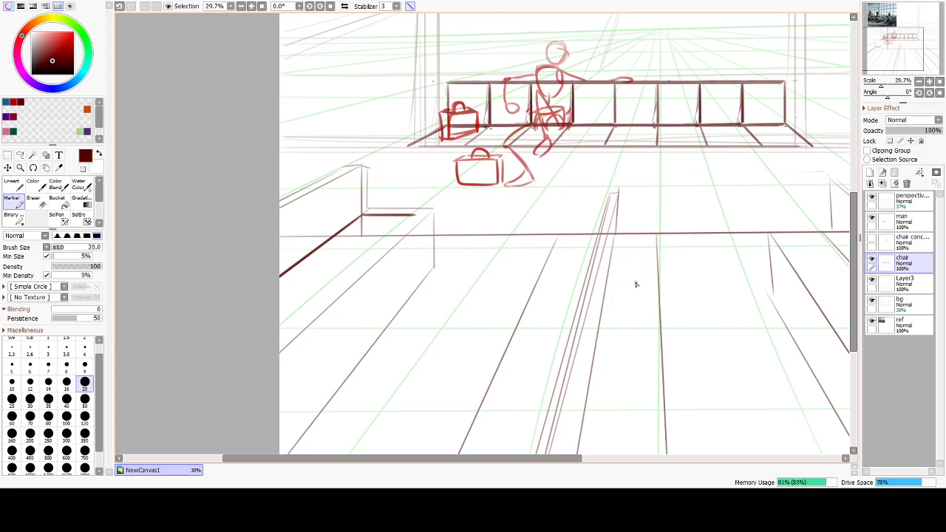
{"action": "left_click_drag", "start_coordinate": [416, 216], "coordinate": [269, 369]}
{"action": "left_click", "coordinate": [266, 370], "text": "shift"}
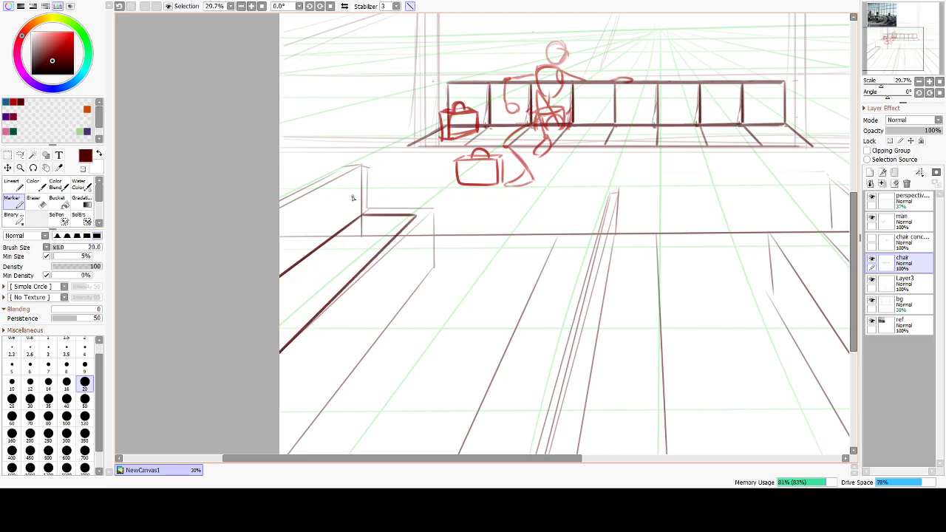
Try a receding top edge and vertical lines for the left bench's backrest.
{"action": "mouse_move", "coordinate": [362, 168]}
{"action": "left_mouse_down"}
{"action": "mouse_move", "coordinate": [362, 215]}
{"action": "mouse_move", "coordinate": [361, 168]}
{"action": "left_mouse_up"}
{"action": "key", "text": "ctrl+z"}
{"action": "left_click", "coordinate": [254, 230], "text": "shift"}
{"action": "mouse_move", "coordinate": [326, 188]}
{"action": "left_mouse_down"}
{"action": "mouse_move", "coordinate": [325, 243]}
{"action": "mouse_move", "coordinate": [385, 242]}
{"action": "left_mouse_up"}
{"action": "key", "text": "ctrl+z"}
{"action": "mouse_move", "coordinate": [327, 243]}
{"action": "left_mouse_down"}
{"action": "mouse_move", "coordinate": [392, 249]}
{"action": "mouse_move", "coordinate": [384, 255]}
{"action": "left_mouse_up"}
{"action": "key", "text": "ctrl+z"}
{"action": "key", "text": "ctrl+z"}
{"action": "left_click_drag", "start_coordinate": [323, 190], "coordinate": [328, 241]}
{"action": "key", "text": "ctrl+z"}
{"action": "left_click_drag", "start_coordinate": [362, 152], "coordinate": [366, 212]}
{"action": "key", "text": "ctrl+z"}
Draw the left bench backrest's vertical end and receding top edge, and erase the duplicate line just beneath the top edge.
{"action": "left_click_drag", "start_coordinate": [361, 162], "coordinate": [363, 214]}
{"action": "left_click_drag", "start_coordinate": [440, 84], "coordinate": [441, 129]}
{"action": "key", "text": "ctrl+z"}
{"action": "left_click_drag", "start_coordinate": [360, 150], "coordinate": [362, 215]}
{"action": "key", "text": "ctrl+z"}
{"action": "left_click_drag", "start_coordinate": [360, 160], "coordinate": [363, 215]}
{"action": "key", "text": "ctrl+z"}
{"action": "left_click_drag", "start_coordinate": [362, 164], "coordinate": [363, 215]}
{"action": "mouse_move", "coordinate": [361, 162]}
{"action": "left_mouse_down"}
{"action": "mouse_move", "coordinate": [268, 203]}
{"action": "mouse_move", "coordinate": [248, 227]}
{"action": "left_mouse_up"}
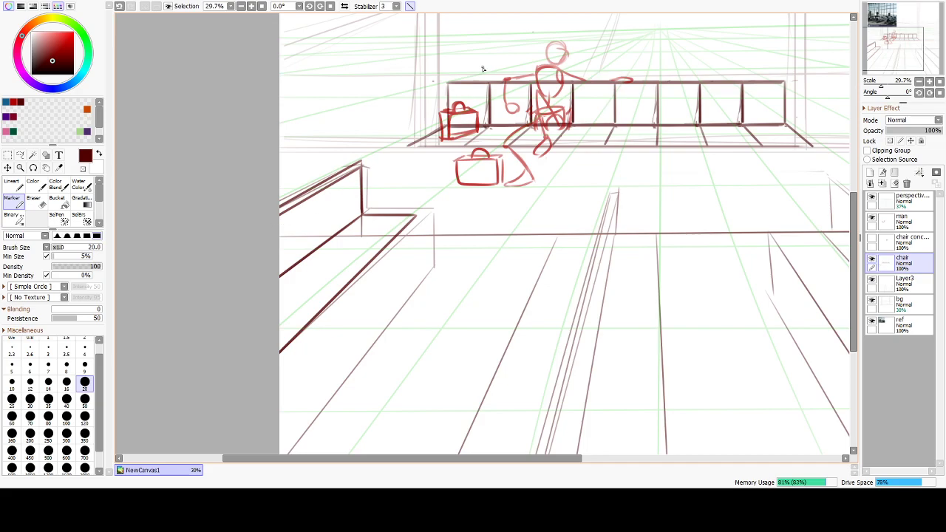
{"action": "key", "text": "e"}
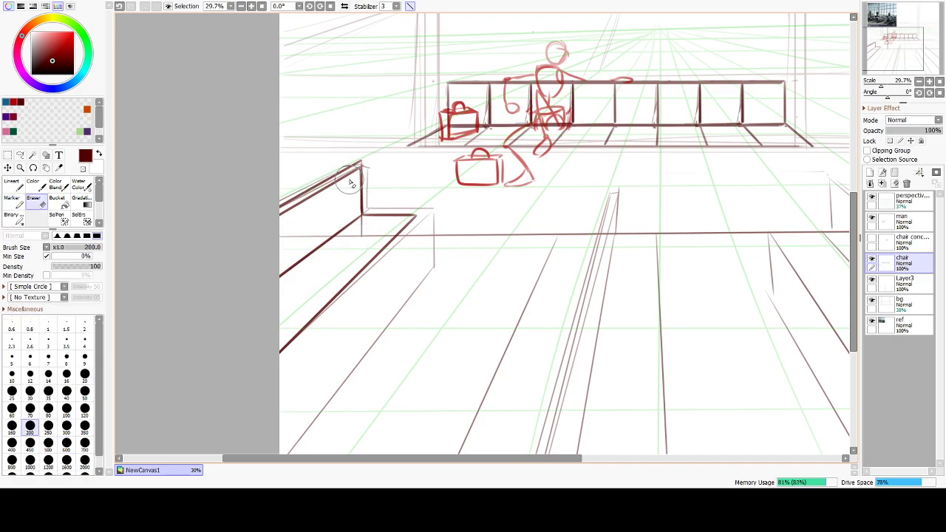
{"action": "left_click_drag", "start_coordinate": [358, 170], "coordinate": [276, 227]}
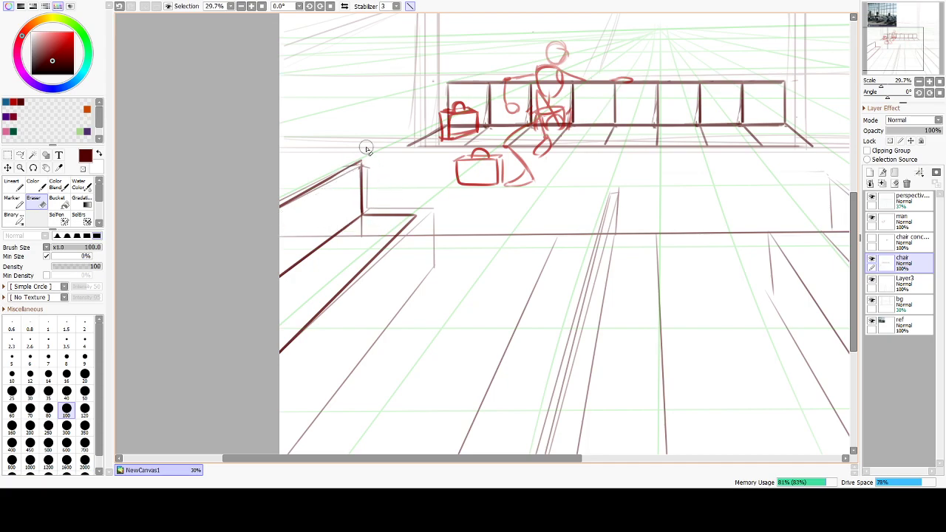
Redraw the left bench seat's receding front edge slightly farther out and extend the seat's far edge to meet it.
{"action": "key", "text": "n"}
{"action": "mouse_move", "coordinate": [366, 214]}
{"action": "left_mouse_down"}
{"action": "mouse_move", "coordinate": [420, 216]}
{"action": "mouse_move", "coordinate": [272, 374]}
{"action": "left_mouse_up"}
{"action": "key", "text": "e"}
{"action": "key", "text": "ctrl+z"}
{"action": "left_click_drag", "start_coordinate": [410, 228], "coordinate": [238, 371]}
{"action": "key", "text": "ctrl+z"}
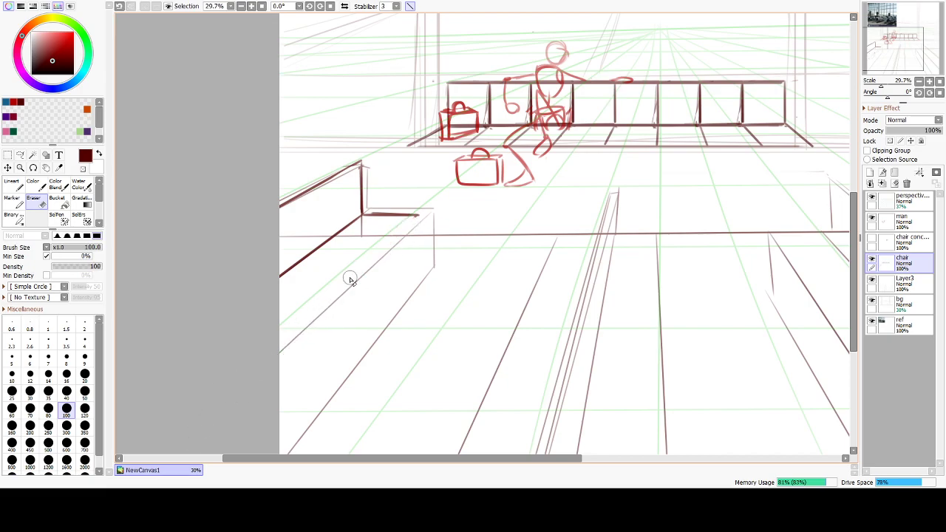
{"action": "key", "text": "n"}
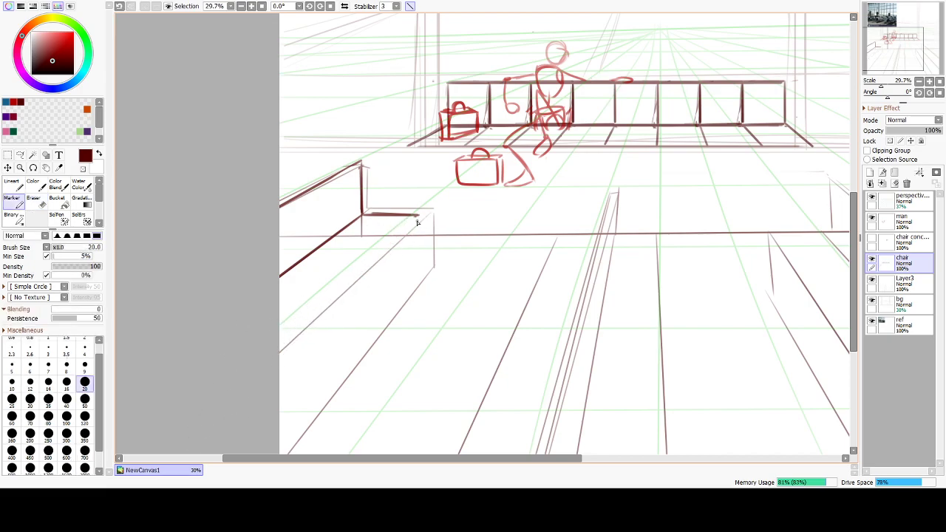
{"action": "left_click_drag", "start_coordinate": [422, 220], "coordinate": [256, 377]}
{"action": "left_click_drag", "start_coordinate": [397, 214], "coordinate": [430, 215]}
{"action": "key", "text": "ctrl+z"}
Split the left bench into seats with two vertical backrest lines and two slanted seat lines, leaving a gap in the top edge.
{"action": "mouse_move", "coordinate": [555, 344]}
{"action": "left_mouse_down"}
{"action": "mouse_move", "coordinate": [446, 262]}
{"action": "mouse_move", "coordinate": [418, 253]}
{"action": "mouse_move", "coordinate": [425, 275]}
{"action": "mouse_move", "coordinate": [456, 285]}
{"action": "left_mouse_up"}
{"action": "left_click_drag", "start_coordinate": [374, 286], "coordinate": [373, 320]}
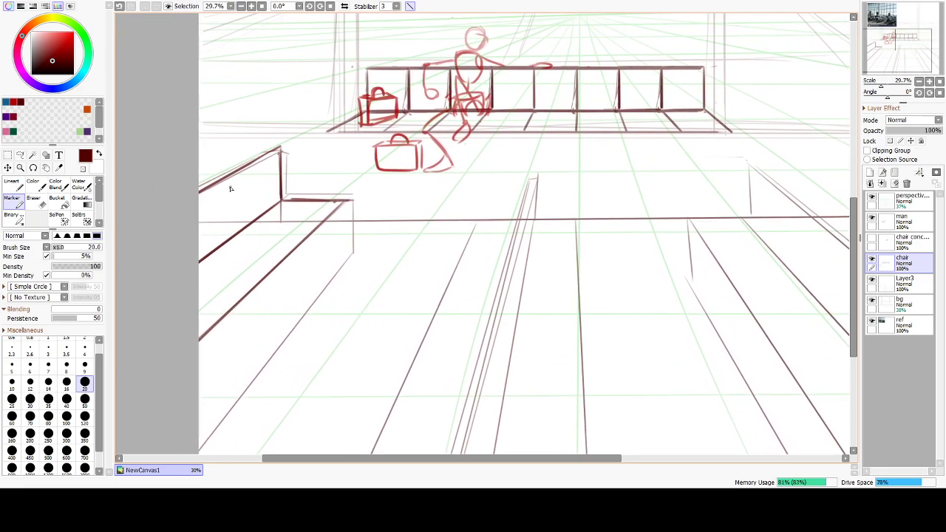
{"action": "left_click_drag", "start_coordinate": [235, 175], "coordinate": [240, 233]}
{"action": "key", "text": "ctrl+z"}
{"action": "mouse_move", "coordinate": [235, 174]}
{"action": "left_mouse_down"}
{"action": "mouse_move", "coordinate": [239, 235]}
{"action": "mouse_move", "coordinate": [309, 238]}
{"action": "left_mouse_up"}
{"action": "left_click_drag", "start_coordinate": [226, 178], "coordinate": [238, 232]}
{"action": "key", "text": "ctrl+z"}
{"action": "mouse_move", "coordinate": [222, 180]}
{"action": "left_mouse_down"}
{"action": "mouse_move", "coordinate": [225, 244]}
{"action": "mouse_move", "coordinate": [290, 253]}
{"action": "left_mouse_up"}
{"action": "key", "text": "e"}
{"action": "left_click_drag", "start_coordinate": [230, 172], "coordinate": [231, 241]}
{"action": "key", "text": "ctrl+z"}
{"action": "key", "text": "ctrl+z"}
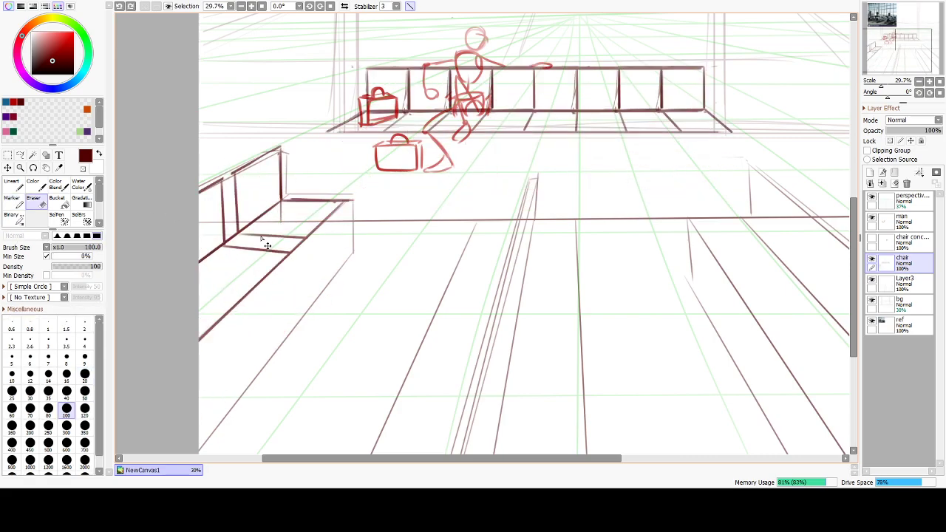
Erase the two slanted seat lines and the bench edges within the gap between the seats.
{"action": "left_click_drag", "start_coordinate": [225, 148], "coordinate": [229, 213]}
{"action": "left_click_drag", "start_coordinate": [227, 152], "coordinate": [229, 209]}
{"action": "left_click_drag", "start_coordinate": [227, 157], "coordinate": [230, 210]}
{"action": "mouse_move", "coordinate": [230, 214]}
{"action": "left_mouse_down"}
{"action": "mouse_move", "coordinate": [266, 252]}
{"action": "mouse_move", "coordinate": [230, 234]}
{"action": "mouse_move", "coordinate": [226, 242]}
{"action": "mouse_move", "coordinate": [251, 256]}
{"action": "mouse_move", "coordinate": [229, 241]}
{"action": "left_mouse_up"}
{"action": "key", "text": "ctrl+z"}
{"action": "mouse_move", "coordinate": [294, 249]}
{"action": "left_mouse_down"}
{"action": "mouse_move", "coordinate": [235, 252]}
{"action": "mouse_move", "coordinate": [293, 255]}
{"action": "mouse_move", "coordinate": [219, 247]}
{"action": "mouse_move", "coordinate": [323, 251]}
{"action": "mouse_move", "coordinate": [241, 239]}
{"action": "mouse_move", "coordinate": [323, 227]}
{"action": "left_mouse_up"}
{"action": "key", "text": "n"}
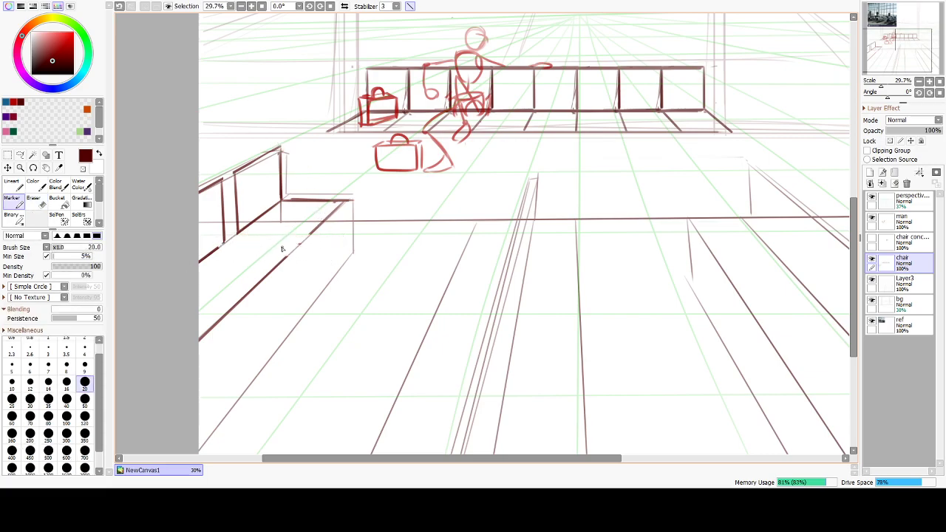
Draw two horizontal seat edges across the left bench, starting at the feet of the vertical backrest lines.
{"action": "mouse_move", "coordinate": [237, 235]}
{"action": "left_mouse_down"}
{"action": "mouse_move", "coordinate": [321, 232]}
{"action": "mouse_move", "coordinate": [237, 235]}
{"action": "mouse_move", "coordinate": [299, 245]}
{"action": "left_mouse_up"}
{"action": "left_click_drag", "start_coordinate": [283, 198], "coordinate": [355, 200]}
{"action": "key", "text": "ctrl+z"}
{"action": "key", "text": "ctrl+z"}
{"action": "key", "text": "ctrl+z"}
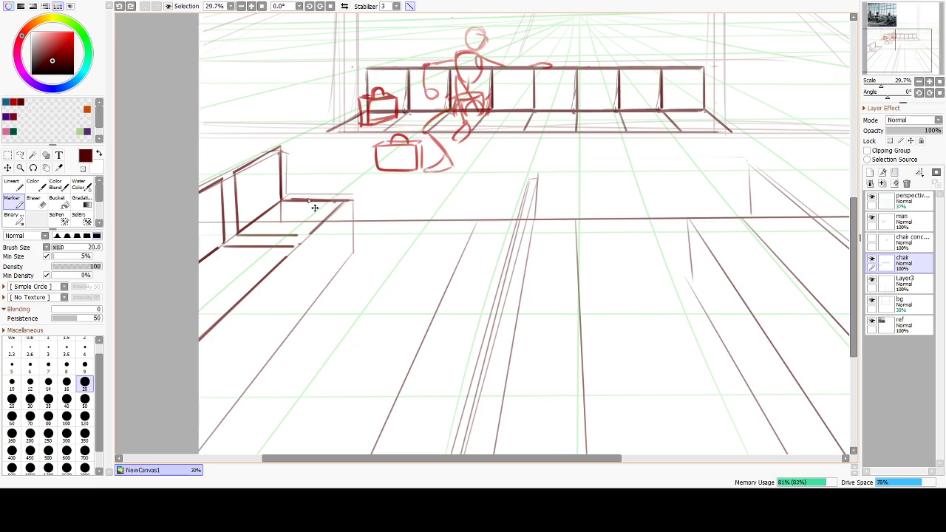
{"action": "left_click_drag", "start_coordinate": [281, 199], "coordinate": [352, 200]}
{"action": "key", "text": "ctrl+z"}
{"action": "left_click_drag", "start_coordinate": [241, 235], "coordinate": [306, 234]}
{"action": "key", "text": "ctrl+z"}
Draw two more horizontal seat edges near the canvas border and strengthen the seat's front edge between the dividers.
{"action": "mouse_move", "coordinate": [201, 294]}
{"action": "left_mouse_down"}
{"action": "mouse_move", "coordinate": [246, 293]}
{"action": "mouse_move", "coordinate": [241, 307]}
{"action": "left_mouse_up"}
{"action": "key", "text": "ctrl+z"}
{"action": "key", "text": "ctrl+z"}
{"action": "key", "text": "ctrl+z"}
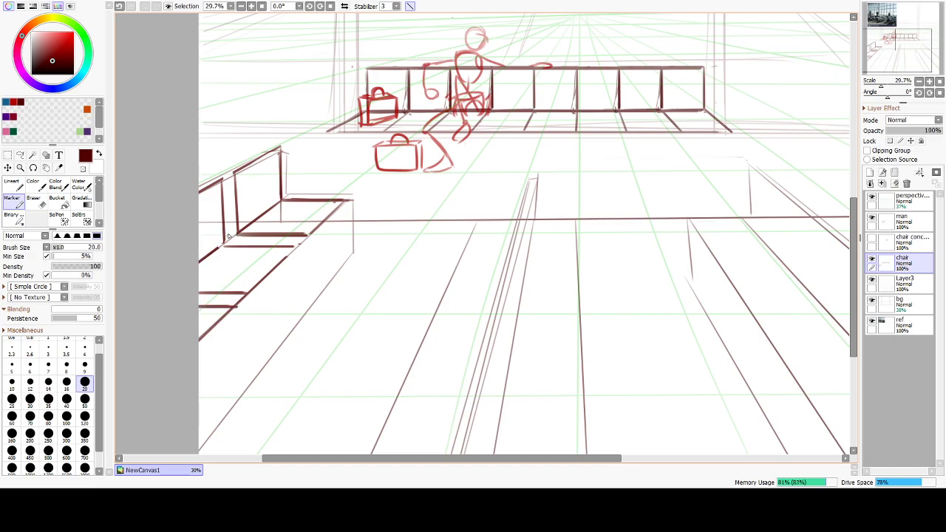
{"action": "key", "text": "ctrl+z"}
{"action": "mouse_move", "coordinate": [183, 277]}
{"action": "left_mouse_down"}
{"action": "mouse_move", "coordinate": [222, 248]}
{"action": "mouse_move", "coordinate": [292, 247]}
{"action": "mouse_move", "coordinate": [260, 283]}
{"action": "left_mouse_up"}
{"action": "key", "text": "ctrl+z"}
{"action": "key", "text": "ctrl+z"}
{"action": "left_click_drag", "start_coordinate": [294, 249], "coordinate": [251, 288]}
{"action": "key", "text": "ctrl+z"}
Draw an armrest with horizontal bars and a slanted end over the left bench's middle seat divider.
{"action": "mouse_move", "coordinate": [238, 216]}
{"action": "left_mouse_down"}
{"action": "mouse_move", "coordinate": [298, 214]}
{"action": "mouse_move", "coordinate": [237, 216]}
{"action": "left_mouse_up"}
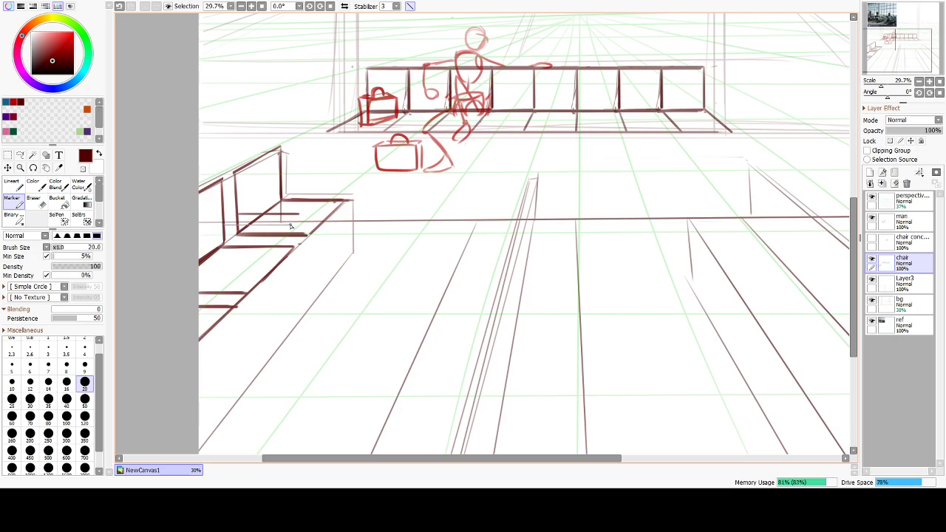
{"action": "mouse_move", "coordinate": [277, 226]}
{"action": "left_mouse_down"}
{"action": "mouse_move", "coordinate": [239, 226]}
{"action": "mouse_move", "coordinate": [239, 214]}
{"action": "left_mouse_up"}
{"action": "key", "text": "ctrl+z"}
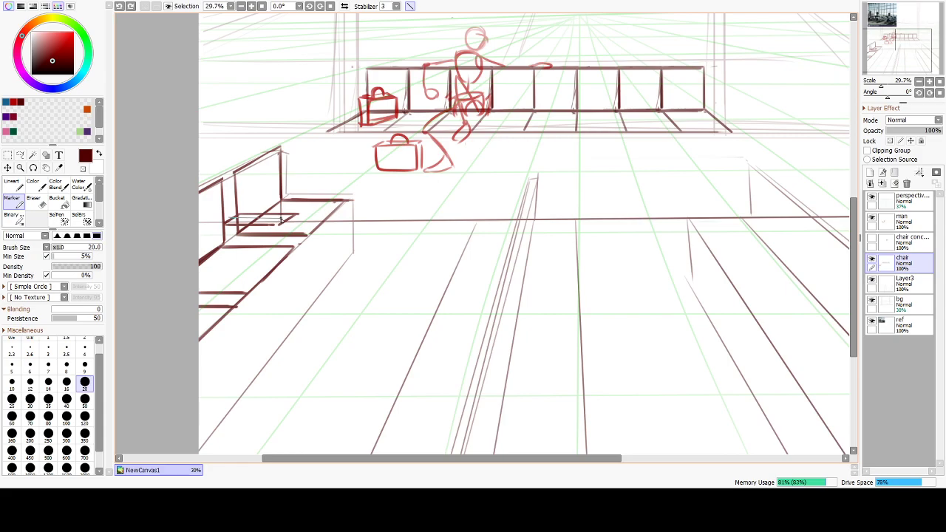
{"action": "left_click_drag", "start_coordinate": [287, 219], "coordinate": [228, 218]}
{"action": "key", "text": "ctrl+z"}
{"action": "mouse_move", "coordinate": [285, 221]}
{"action": "left_mouse_down"}
{"action": "mouse_move", "coordinate": [229, 218]}
{"action": "mouse_move", "coordinate": [278, 225]}
{"action": "mouse_move", "coordinate": [264, 248]}
{"action": "mouse_move", "coordinate": [294, 215]}
{"action": "mouse_move", "coordinate": [282, 242]}
{"action": "left_mouse_up"}
Show the chair concept layer briefly to check the design, and hide it again.
{"action": "left_click_drag", "start_coordinate": [694, 94], "coordinate": [599, 332]}
{"action": "left_click", "coordinate": [873, 239]}
{"action": "left_click", "coordinate": [873, 239]}
{"action": "mouse_move", "coordinate": [208, 442]}
{"action": "left_mouse_down"}
{"action": "mouse_move", "coordinate": [325, 341]}
{"action": "mouse_move", "coordinate": [353, 241]}
{"action": "mouse_move", "coordinate": [385, 217]}
{"action": "mouse_move", "coordinate": [202, 293]}
{"action": "mouse_move", "coordinate": [200, 306]}
{"action": "left_mouse_up"}
{"action": "key", "text": "ctrl+z"}
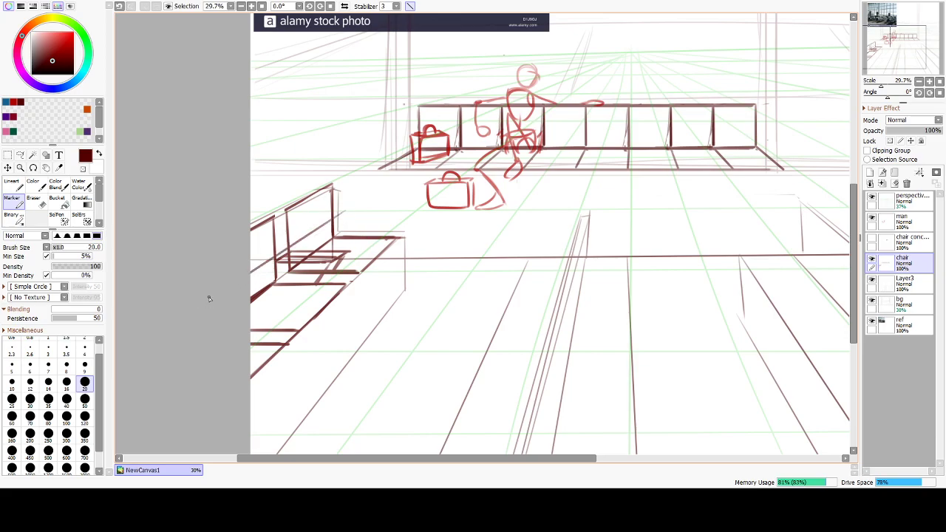
Draw a matching armrest with two horizontal bars and a slanted end at the far end of the left bench.
{"action": "left_click_drag", "start_coordinate": [333, 219], "coordinate": [337, 219]}
{"action": "key", "text": "ctrl+z"}
{"action": "left_click", "coordinate": [334, 222]}
{"action": "mouse_move", "coordinate": [383, 220]}
{"action": "left_mouse_down"}
{"action": "mouse_move", "coordinate": [370, 225]}
{"action": "mouse_move", "coordinate": [370, 248]}
{"action": "mouse_move", "coordinate": [367, 235]}
{"action": "left_mouse_up"}
{"action": "key", "text": "ctrl+z"}
{"action": "key", "text": "ctrl+z"}
Draw a slanted front leg under the far end of the left bench and a horizontal floor bar joined to its foot.
{"action": "left_click_drag", "start_coordinate": [388, 389], "coordinate": [385, 357]}
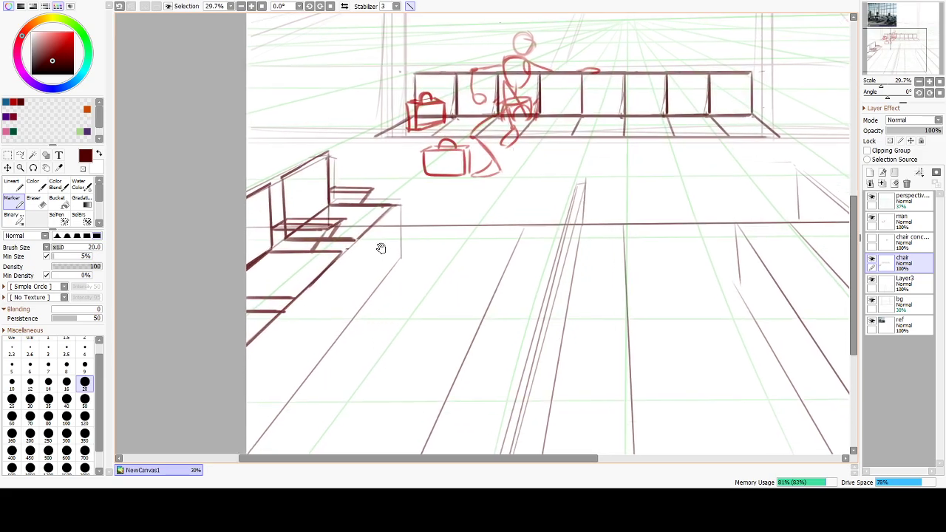
{"action": "left_click_drag", "start_coordinate": [401, 261], "coordinate": [411, 285]}
{"action": "left_click_drag", "start_coordinate": [386, 248], "coordinate": [403, 277]}
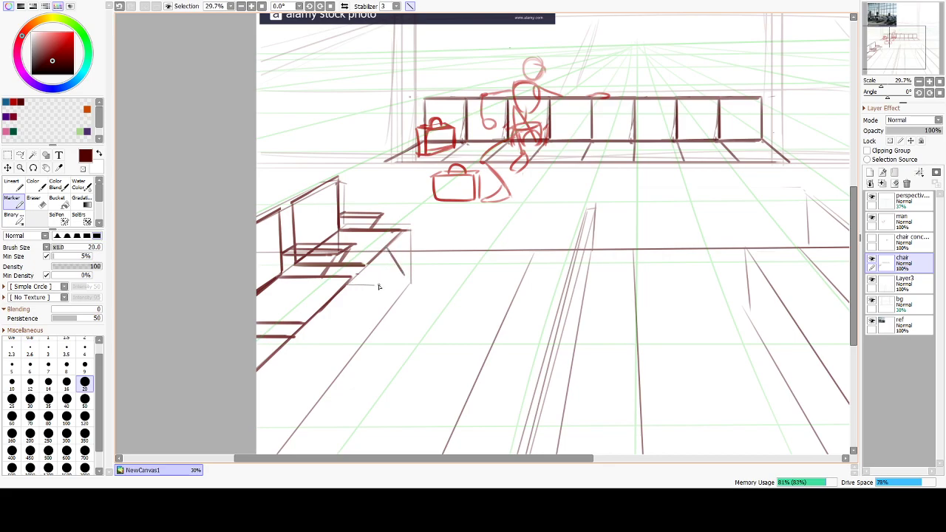
{"action": "left_click_drag", "start_coordinate": [345, 284], "coordinate": [408, 281]}
{"action": "key", "text": "ctrl+z"}
{"action": "left_click_drag", "start_coordinate": [339, 283], "coordinate": [407, 282]}
{"action": "left_click_drag", "start_coordinate": [386, 247], "coordinate": [406, 283]}
{"action": "key", "text": "ctrl+z"}
{"action": "left_click_drag", "start_coordinate": [336, 266], "coordinate": [326, 281]}
{"action": "key", "text": "e"}
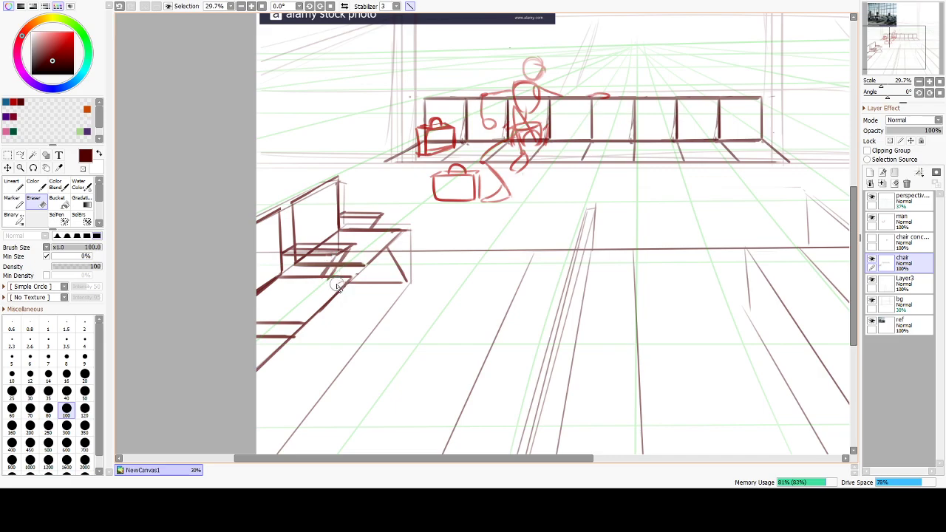
{"action": "mouse_move", "coordinate": [342, 180]}
{"action": "left_mouse_down"}
{"action": "mouse_move", "coordinate": [345, 191]}
{"action": "mouse_move", "coordinate": [338, 184]}
{"action": "left_mouse_up"}
{"action": "key", "text": "ctrl+z"}
{"action": "key", "text": "n"}
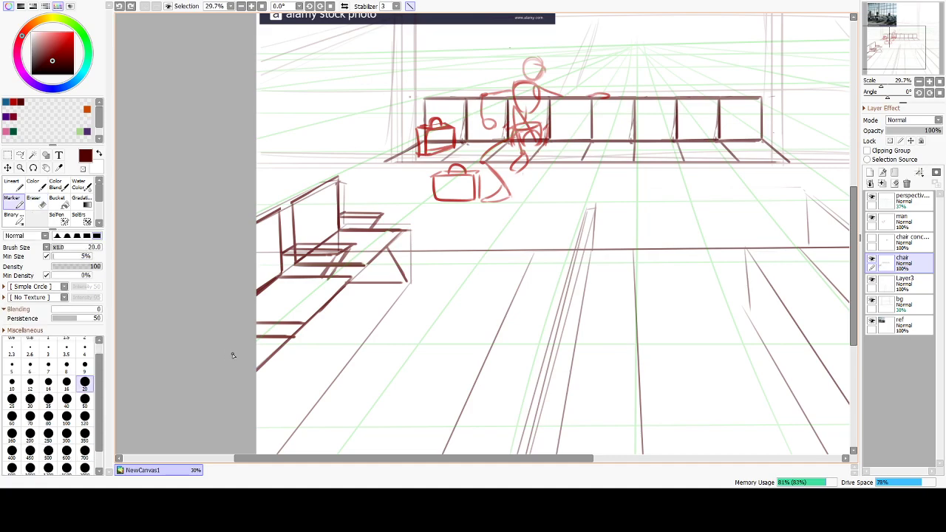
Draw a third, partly cut-off armrest for the left bench at the canvas border.
{"action": "left_click_drag", "start_coordinate": [357, 359], "coordinate": [351, 347]}
{"action": "key", "text": "e"}
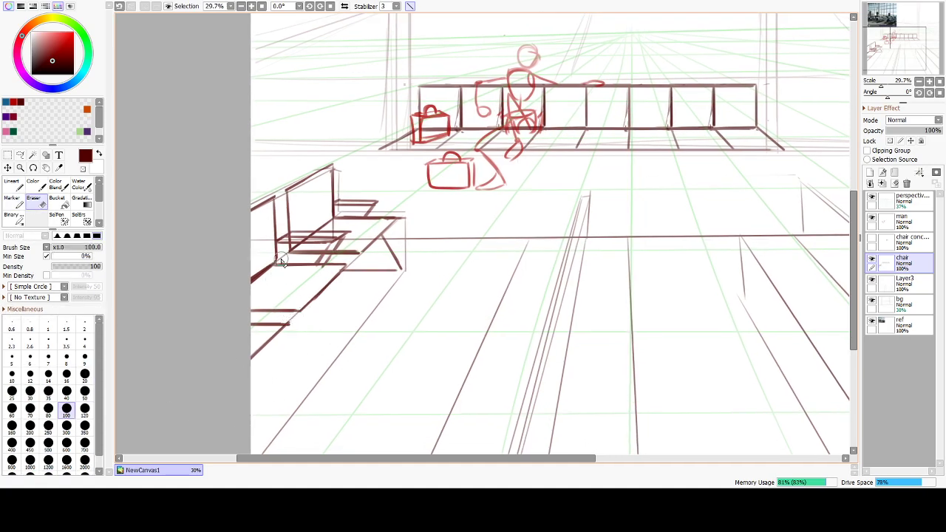
{"action": "key", "text": "b"}
{"action": "key", "text": "ctrl+z"}
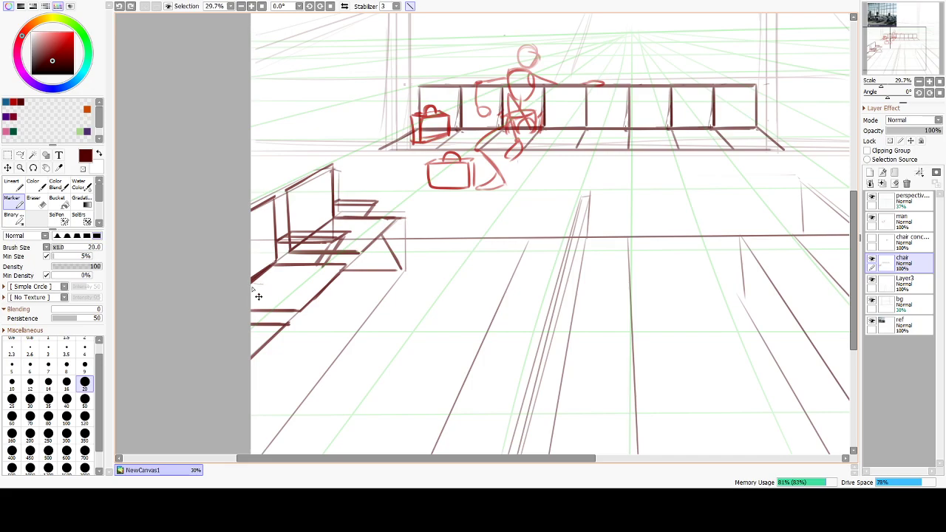
{"action": "left_click", "coordinate": [273, 286], "text": "shift"}
{"action": "left_click", "coordinate": [238, 315], "text": "shift"}
{"action": "left_click", "coordinate": [242, 294]}
Clean up the overlapping armrest lines with the Eraser at size 30 and round the lower corner of the bench leg.
{"action": "left_click_drag", "start_coordinate": [406, 385], "coordinate": [334, 422]}
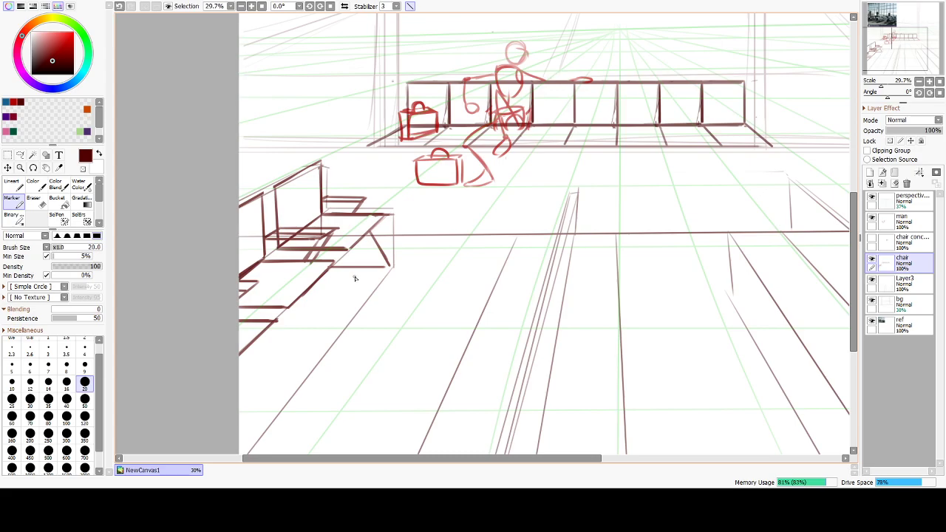
{"action": "key", "text": "e"}
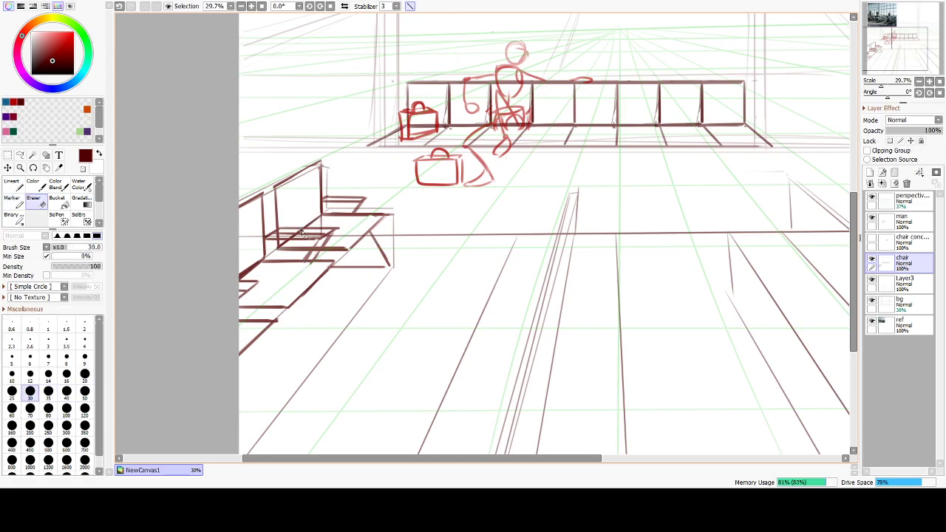
{"action": "key", "text": "ctrl+z"}
{"action": "key", "text": "ctrl+z"}
{"action": "mouse_move", "coordinate": [318, 233]}
{"action": "left_mouse_down"}
{"action": "mouse_move", "coordinate": [281, 237]}
{"action": "mouse_move", "coordinate": [314, 238]}
{"action": "left_mouse_up"}
{"action": "mouse_move", "coordinate": [474, 355]}
{"action": "left_mouse_down"}
{"action": "mouse_move", "coordinate": [427, 302]}
{"action": "mouse_move", "coordinate": [420, 264]}
{"action": "mouse_move", "coordinate": [421, 342]}
{"action": "left_mouse_up"}
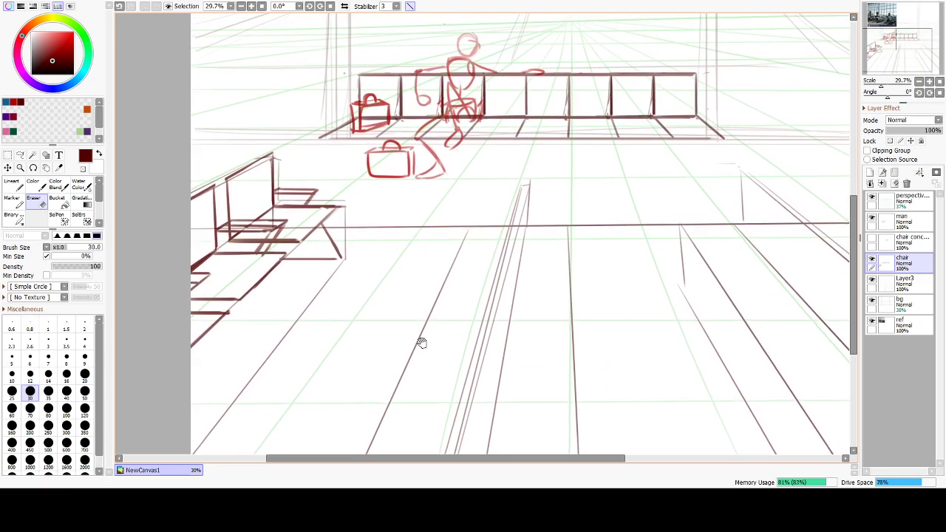
{"action": "left_click_drag", "start_coordinate": [440, 377], "coordinate": [443, 349]}
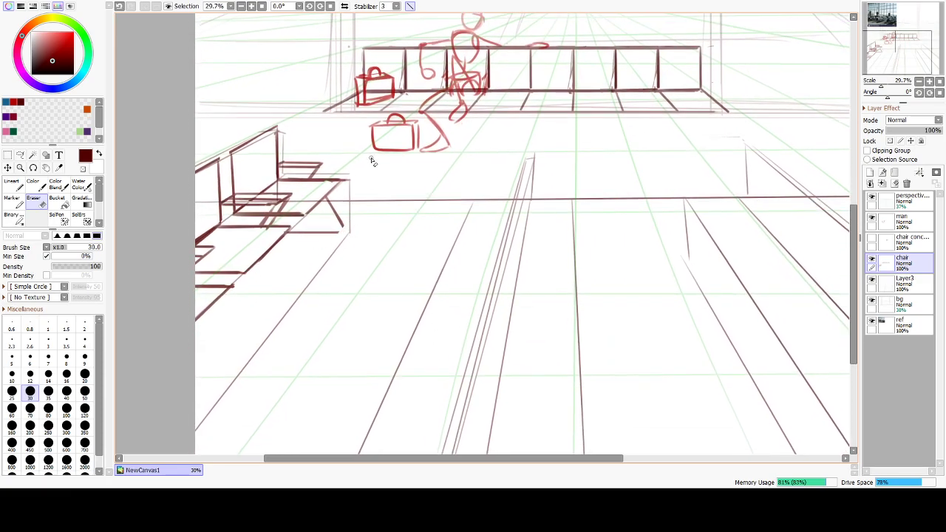
{"action": "key", "text": "n"}
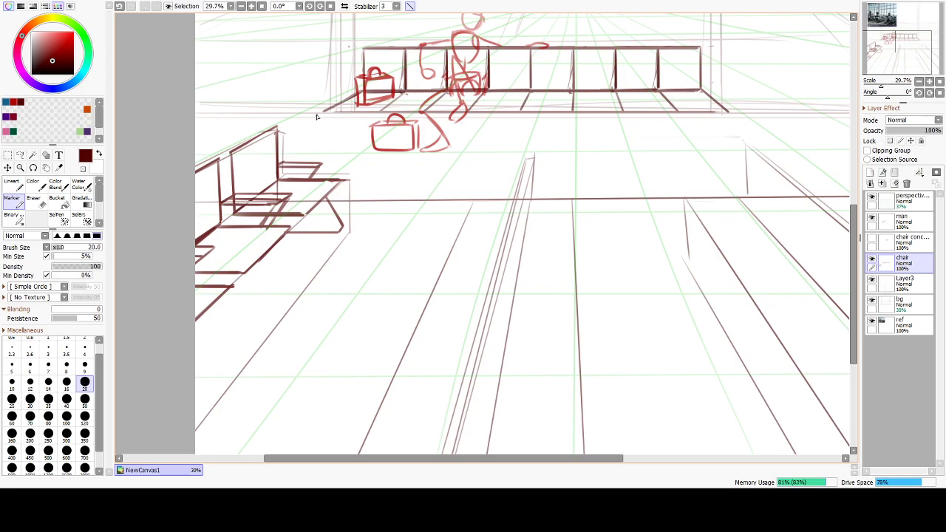
Add a new layer above the chair layer and draw a horizontal guide line across the canvas at the seat's far edge.
{"action": "left_click_drag", "start_coordinate": [431, 374], "coordinate": [450, 365]}
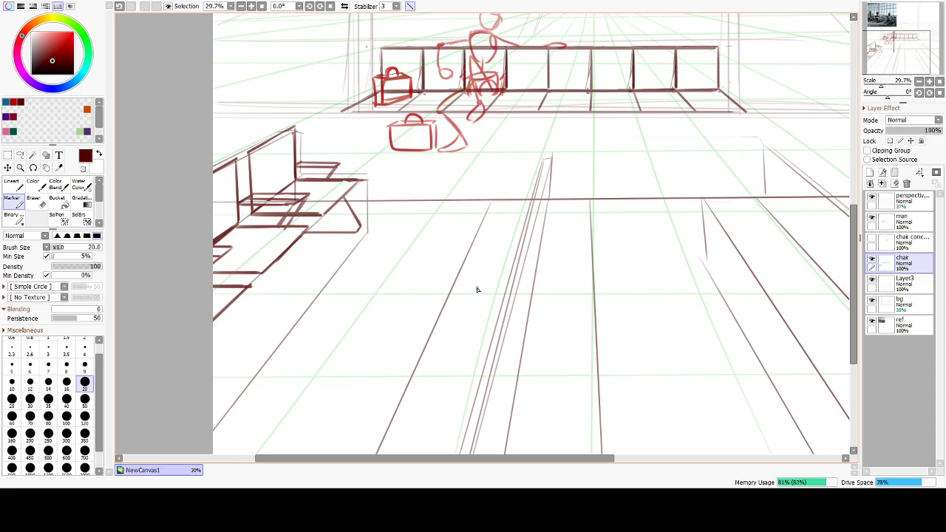
{"action": "left_click_drag", "start_coordinate": [475, 338], "coordinate": [435, 326]}
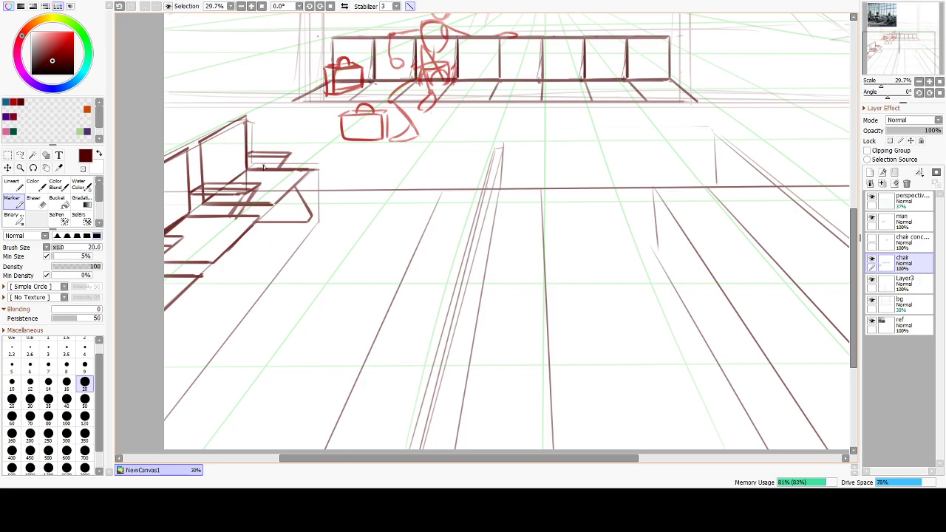
{"action": "left_click", "coordinate": [870, 172]}
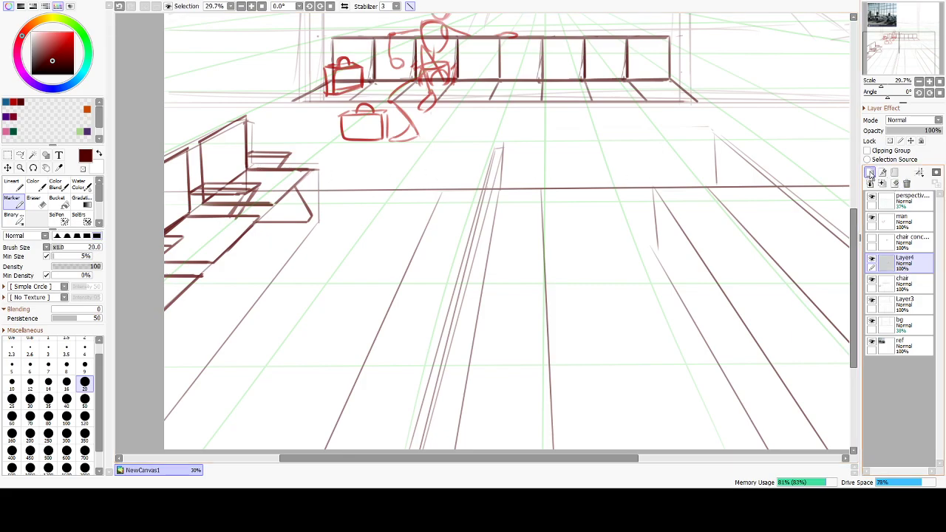
{"action": "left_click_drag", "start_coordinate": [151, 163], "coordinate": [543, 177]}
{"action": "key", "text": "ctrl+z"}
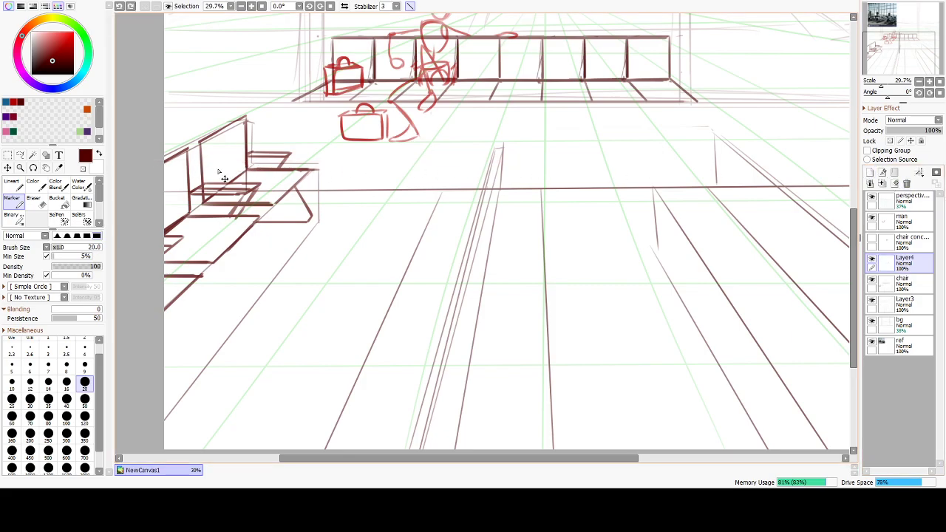
{"action": "left_click_drag", "start_coordinate": [141, 170], "coordinate": [850, 169]}
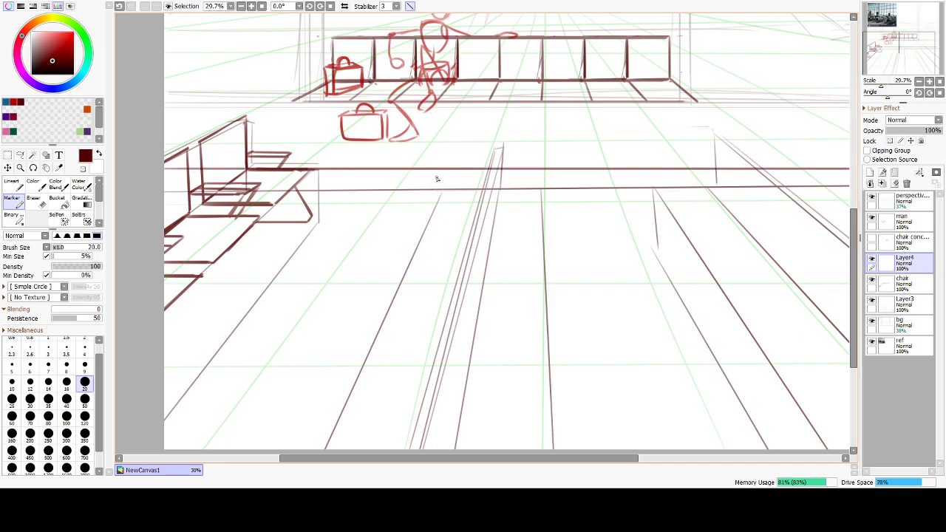
{"action": "left_click_drag", "start_coordinate": [425, 194], "coordinate": [404, 221]}
{"action": "key", "text": "ctrl+z"}
{"action": "mouse_move", "coordinate": [442, 173]}
{"action": "left_mouse_down"}
{"action": "mouse_move", "coordinate": [408, 228]}
{"action": "mouse_move", "coordinate": [417, 219]}
{"action": "left_mouse_up"}
{"action": "key", "text": "ctrl+z"}
Draw four more horizontal guide lines across the canvas, aligned with the seat edges of the left bench.
{"action": "left_click_drag", "start_coordinate": [221, 207], "coordinate": [867, 224]}
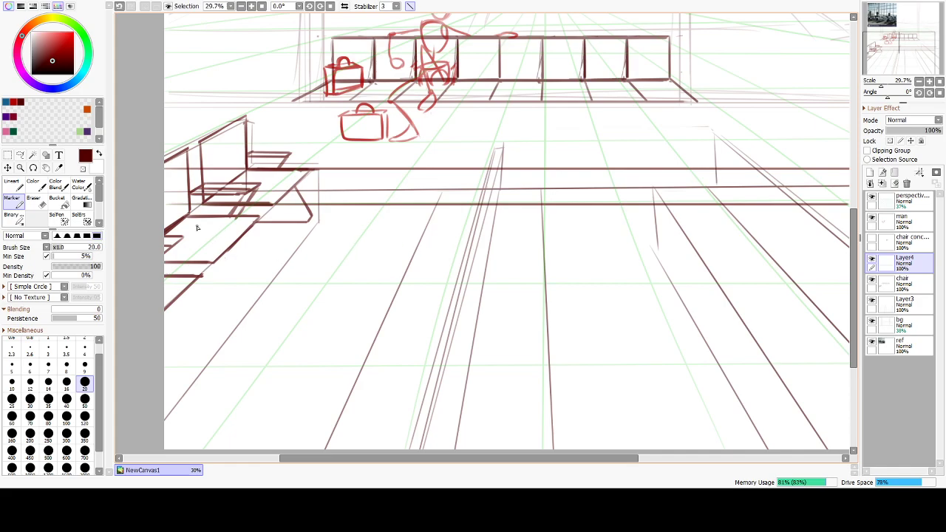
{"action": "left_click_drag", "start_coordinate": [173, 216], "coordinate": [850, 237]}
{"action": "left_click_drag", "start_coordinate": [484, 285], "coordinate": [426, 249]}
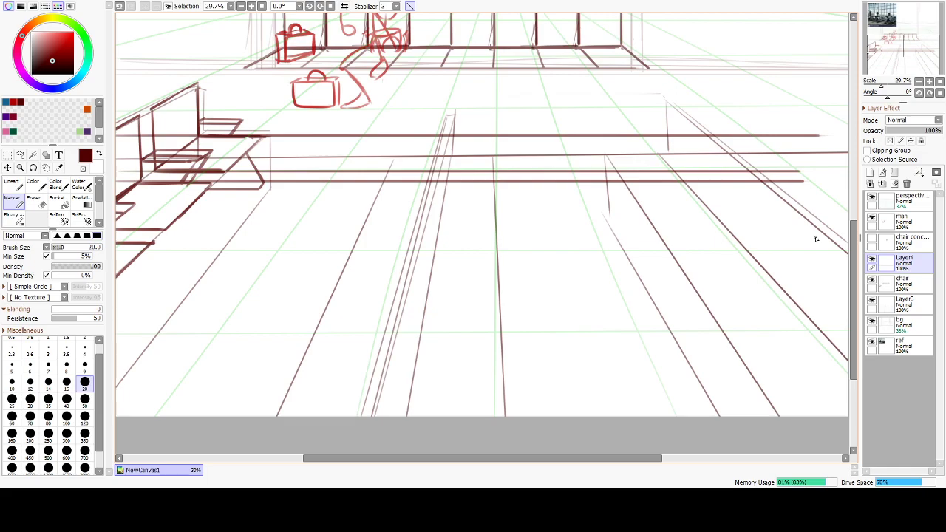
{"action": "left_click_drag", "start_coordinate": [164, 230], "coordinate": [854, 230]}
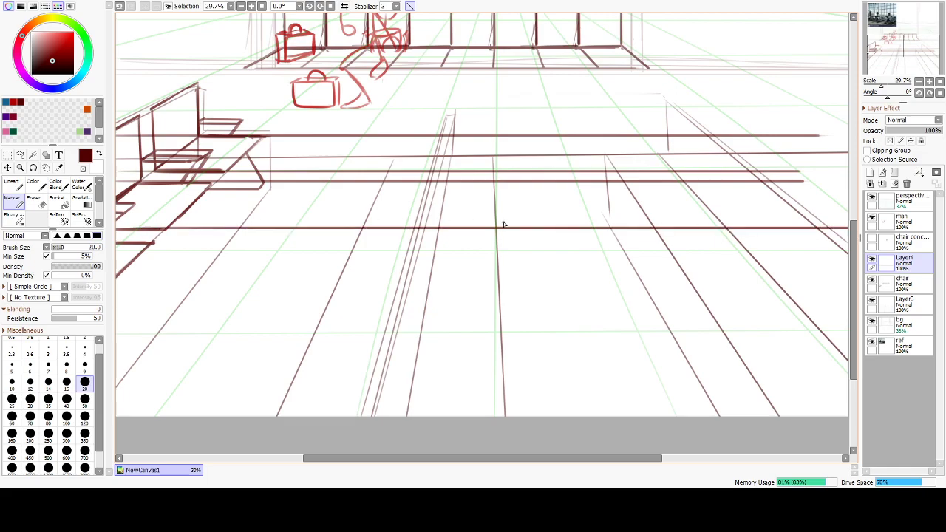
{"action": "left_click_drag", "start_coordinate": [133, 246], "coordinate": [850, 244]}
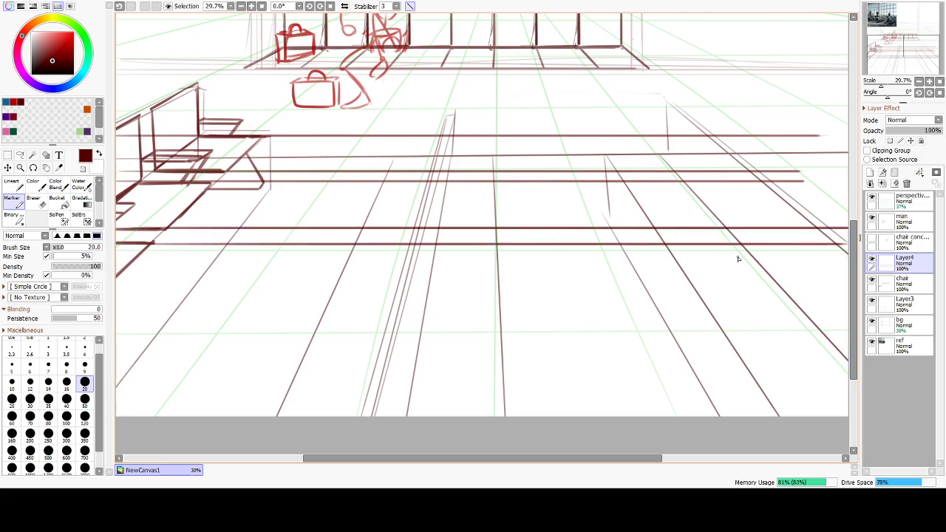
Try to cut a slanted gap through the horizontal guide lines with the Eraser, between the left bench and the centre row.
{"action": "left_click_drag", "start_coordinate": [286, 238], "coordinate": [355, 256]}
{"action": "key", "text": "e"}
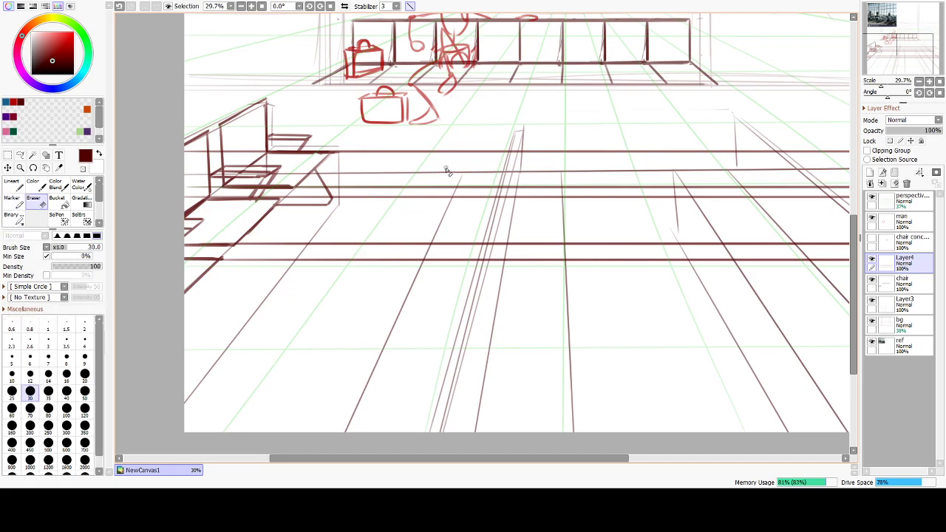
{"action": "left_click_drag", "start_coordinate": [472, 135], "coordinate": [391, 285]}
{"action": "key", "text": "ctrl+z"}
{"action": "left_click_drag", "start_coordinate": [474, 145], "coordinate": [392, 323]}
Try to erase the guide lines between the left bench and the centre row, and beyond the centre row, with the Eraser at size 450.
{"action": "left_click", "coordinate": [30, 442]}
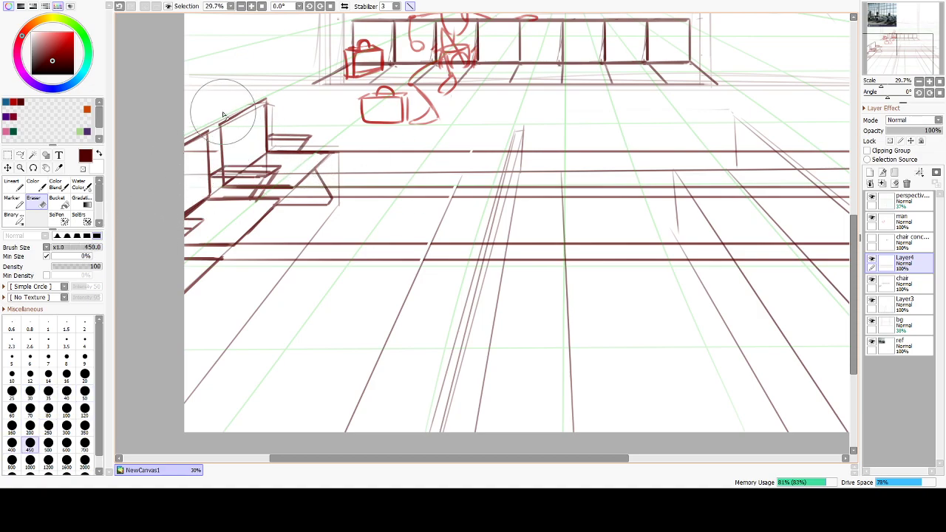
{"action": "left_click_drag", "start_coordinate": [170, 208], "coordinate": [166, 213]}
{"action": "left_click_drag", "start_coordinate": [229, 108], "coordinate": [149, 319]}
{"action": "left_click_drag", "start_coordinate": [319, 131], "coordinate": [159, 319]}
{"action": "left_click_drag", "start_coordinate": [333, 150], "coordinate": [180, 338]}
{"action": "mouse_move", "coordinate": [390, 141]}
{"action": "left_mouse_down"}
{"action": "mouse_move", "coordinate": [288, 259]}
{"action": "mouse_move", "coordinate": [323, 241]}
{"action": "mouse_move", "coordinate": [289, 246]}
{"action": "mouse_move", "coordinate": [412, 148]}
{"action": "mouse_move", "coordinate": [355, 283]}
{"action": "mouse_move", "coordinate": [419, 177]}
{"action": "mouse_move", "coordinate": [424, 198]}
{"action": "mouse_move", "coordinate": [418, 188]}
{"action": "mouse_move", "coordinate": [434, 169]}
{"action": "left_mouse_up"}
{"action": "key", "text": "ctrl+z"}
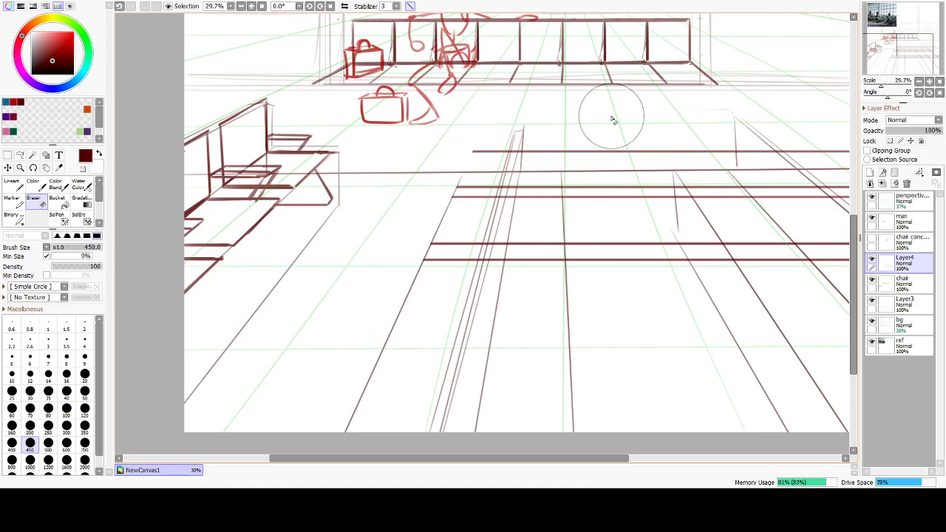
{"action": "left_click_drag", "start_coordinate": [571, 136], "coordinate": [602, 344]}
{"action": "key", "text": "ctrl+z"}
{"action": "key", "text": "ctrl+z"}
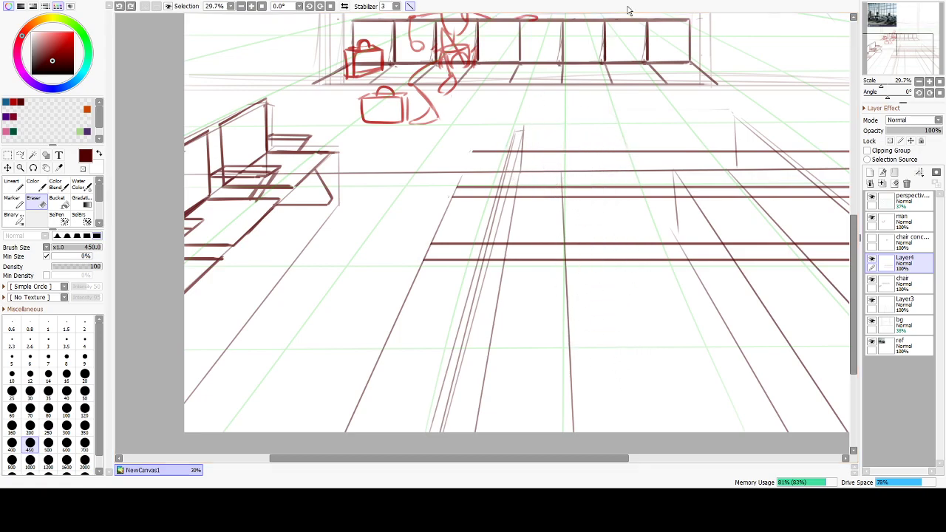
Undo all the erasing on the horizontal guide lines.
{"action": "key", "text": "ctrl+z"}
{"action": "key", "text": "ctrl+z"}
{"action": "key", "text": "ctrl+z"}
{"action": "key", "text": "ctrl+z"}
{"action": "key", "text": "ctrl+z"}
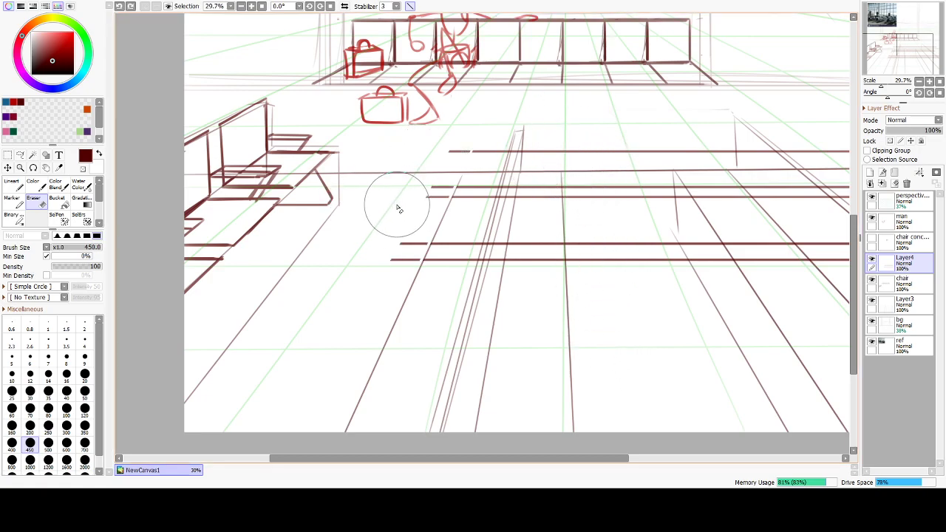
{"action": "key", "text": "ctrl+z"}
{"action": "key", "text": "ctrl+z"}
{"action": "key", "text": "ctrl+z"}
{"action": "key", "text": "ctrl+z"}
{"action": "key", "text": "ctrl+z"}
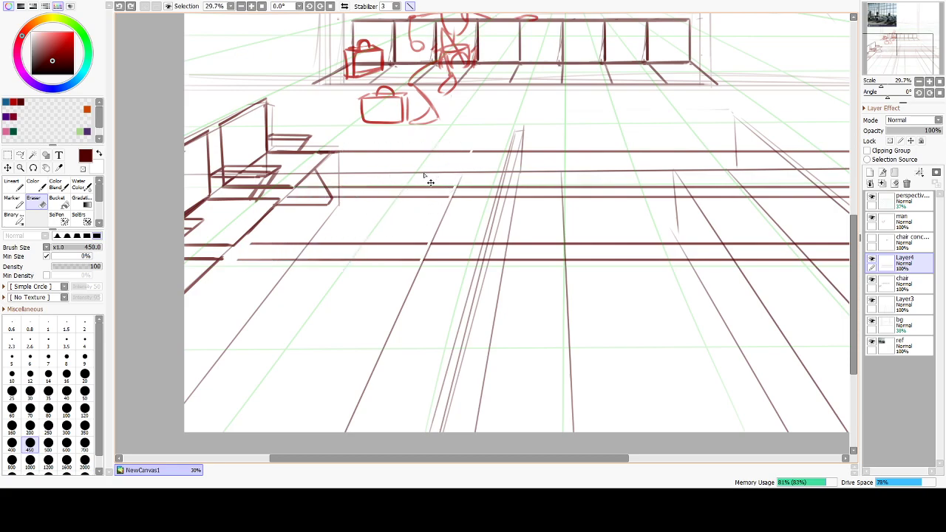
{"action": "key", "text": "ctrl+z"}
{"action": "key", "text": "ctrl+z"}
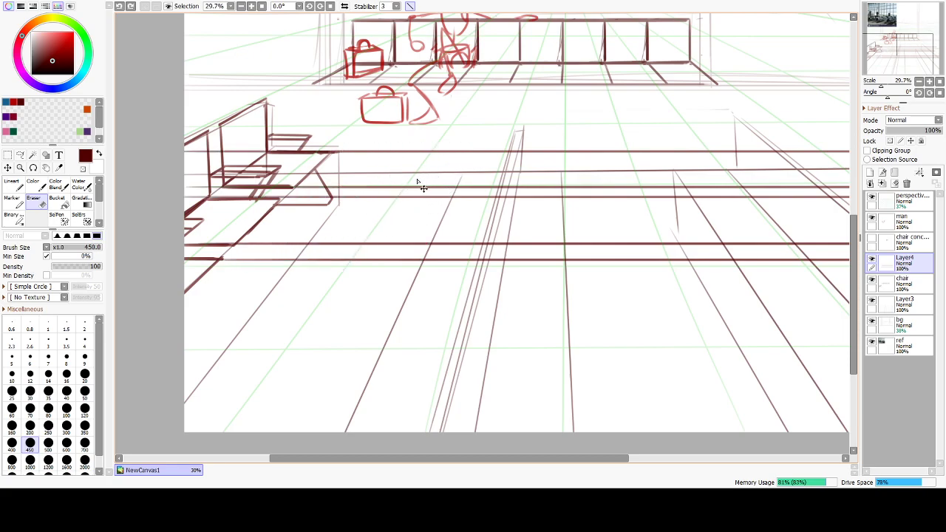
Erase the guide lines between the left bench and the centre row along a slanted edge with the size 450 Eraser.
{"action": "left_click_drag", "start_coordinate": [415, 201], "coordinate": [342, 355]}
{"action": "key", "text": "ctrl+z"}
{"action": "mouse_move", "coordinate": [449, 114]}
{"action": "left_mouse_down"}
{"action": "mouse_move", "coordinate": [350, 324]}
{"action": "mouse_move", "coordinate": [369, 260]}
{"action": "mouse_move", "coordinate": [347, 276]}
{"action": "mouse_move", "coordinate": [421, 173]}
{"action": "mouse_move", "coordinate": [246, 345]}
{"action": "mouse_move", "coordinate": [351, 135]}
{"action": "mouse_move", "coordinate": [158, 313]}
{"action": "left_mouse_up"}
{"action": "key", "text": "ctrl+z"}
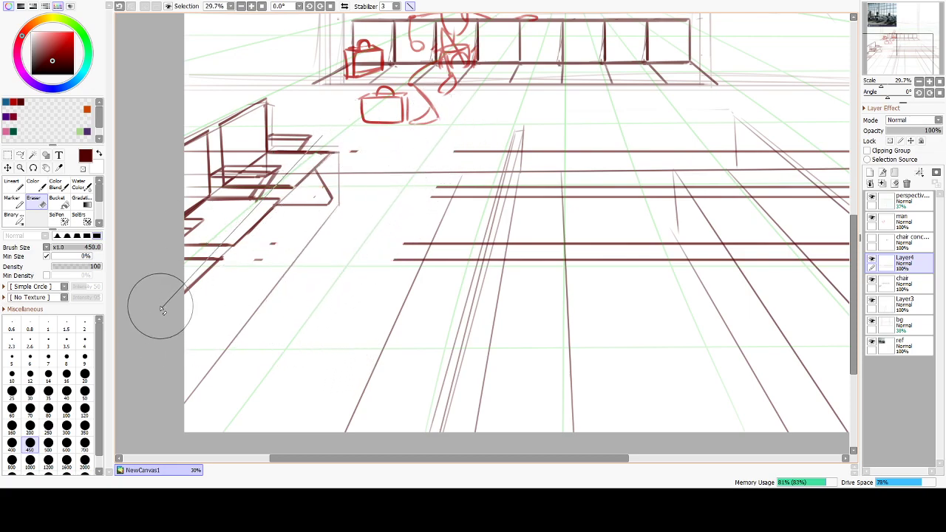
{"action": "mouse_move", "coordinate": [369, 133]}
{"action": "left_mouse_down"}
{"action": "mouse_move", "coordinate": [312, 161]}
{"action": "mouse_move", "coordinate": [237, 314]}
{"action": "left_mouse_up"}
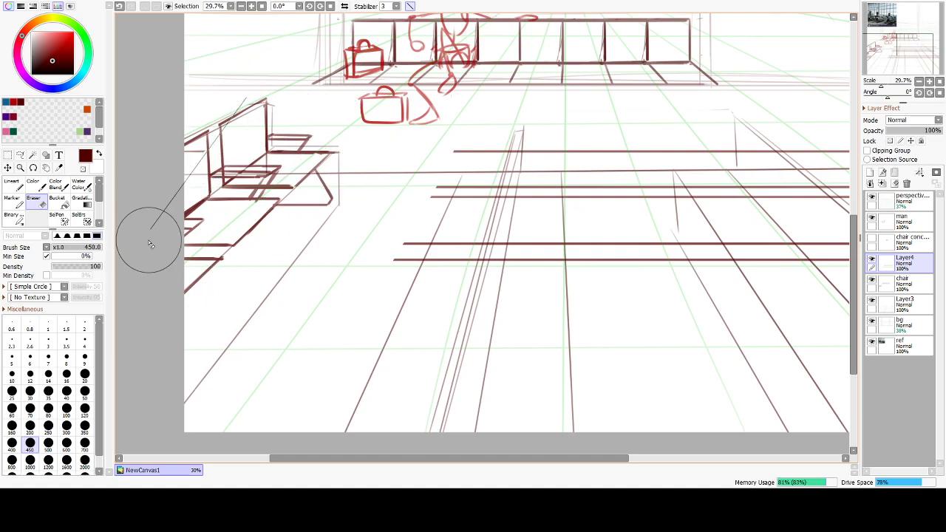
Erase a widening slanted gap in the guide lines between the centre row and the right row.
{"action": "left_click_drag", "start_coordinate": [624, 167], "coordinate": [574, 164]}
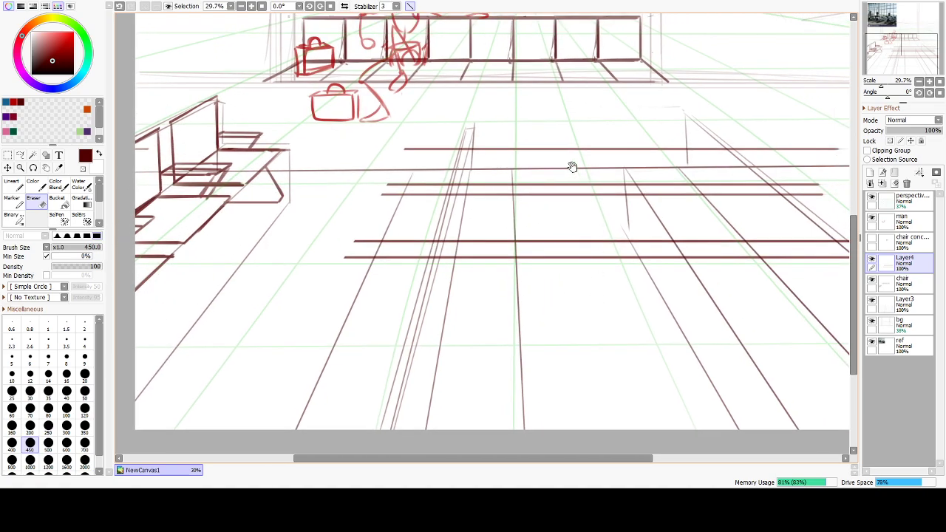
{"action": "left_click_drag", "start_coordinate": [540, 135], "coordinate": [592, 310]}
{"action": "mouse_move", "coordinate": [564, 112]}
{"action": "left_mouse_down"}
{"action": "mouse_move", "coordinate": [597, 205]}
{"action": "mouse_move", "coordinate": [678, 347]}
{"action": "left_mouse_up"}
{"action": "left_click_drag", "start_coordinate": [571, 156], "coordinate": [642, 323]}
{"action": "mouse_move", "coordinate": [589, 118]}
{"action": "left_mouse_down"}
{"action": "mouse_move", "coordinate": [697, 363]}
{"action": "mouse_move", "coordinate": [691, 387]}
{"action": "left_mouse_up"}
Trim the outer ends of the right row's guide lines along a slant following the perspective.
{"action": "left_click_drag", "start_coordinate": [703, 342], "coordinate": [539, 345]}
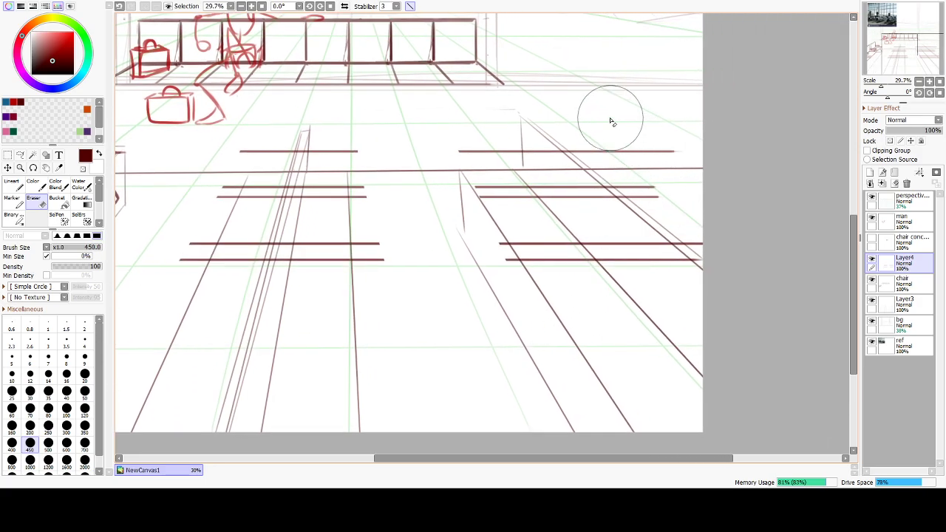
{"action": "mouse_move", "coordinate": [614, 139]}
{"action": "left_mouse_down"}
{"action": "mouse_move", "coordinate": [733, 220]}
{"action": "mouse_move", "coordinate": [773, 276]}
{"action": "mouse_move", "coordinate": [709, 234]}
{"action": "left_mouse_up"}
{"action": "key", "text": "ctrl+z"}
{"action": "left_click_drag", "start_coordinate": [633, 138], "coordinate": [726, 228]}
{"action": "left_click_drag", "start_coordinate": [584, 112], "coordinate": [764, 262]}
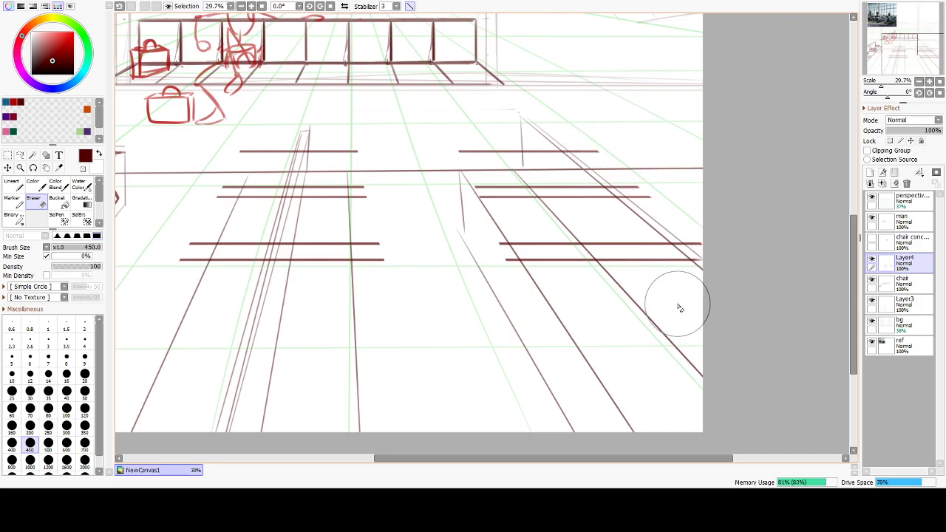
Draw slanted side edges with the Marker that close the centre row's guide lines into two seat outlines, one behind the other.
{"action": "left_click_drag", "start_coordinate": [454, 295], "coordinate": [710, 290]}
{"action": "left_click_drag", "start_coordinate": [491, 194], "coordinate": [488, 229]}
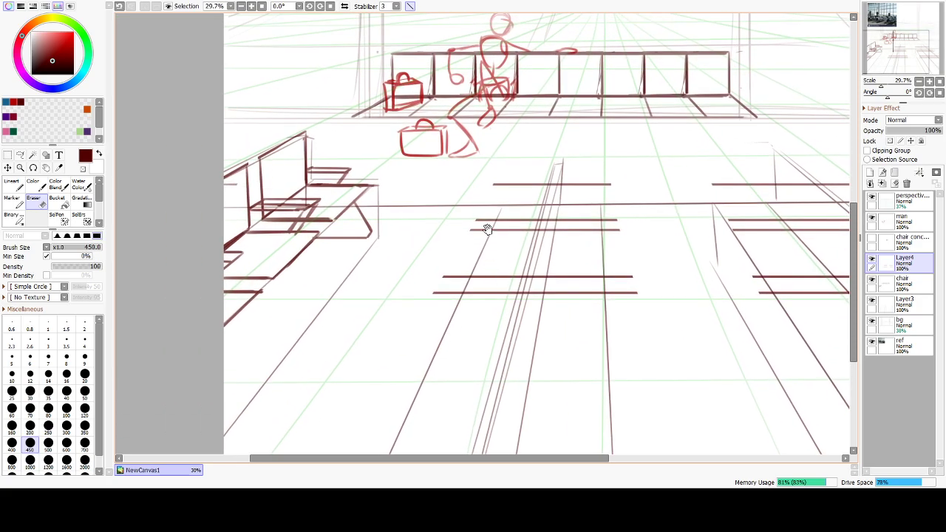
{"action": "key", "text": "m"}
{"action": "mouse_move", "coordinate": [416, 343]}
{"action": "left_mouse_down"}
{"action": "mouse_move", "coordinate": [358, 319]}
{"action": "mouse_move", "coordinate": [361, 234]}
{"action": "mouse_move", "coordinate": [372, 330]}
{"action": "mouse_move", "coordinate": [385, 297]}
{"action": "mouse_move", "coordinate": [413, 368]}
{"action": "left_mouse_up"}
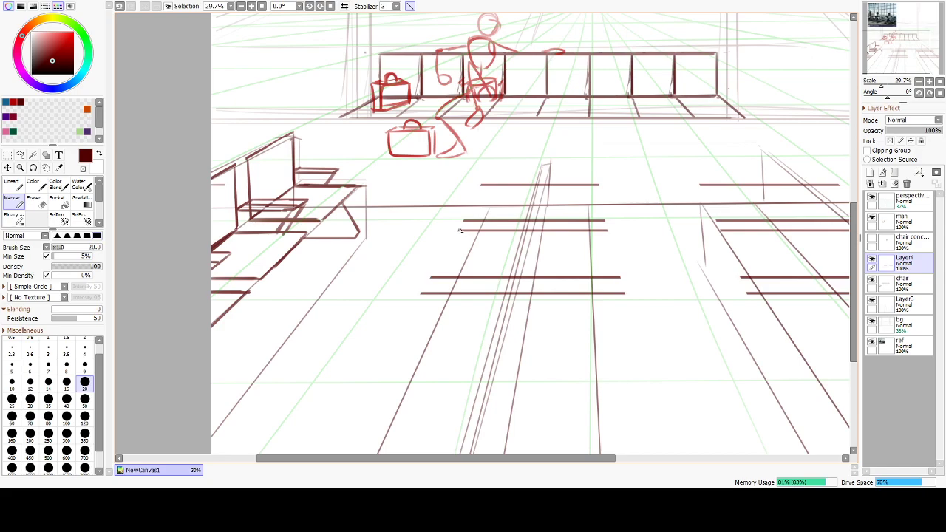
{"action": "left_click", "coordinate": [431, 278], "text": "shift"}
{"action": "left_click", "coordinate": [464, 220], "text": "shift"}
{"action": "left_click_drag", "start_coordinate": [602, 205], "coordinate": [605, 221]}
{"action": "key", "text": "ctrl+z"}
{"action": "left_click", "coordinate": [604, 221], "text": "shift"}
{"action": "key", "text": "ctrl+z"}
{"action": "key", "text": "ctrl+z"}
{"action": "left_click", "coordinate": [611, 278], "text": "shift"}
Trim the overshooting ends of the centre row's two nearest horizontal lines with the Eraser at size 120.
{"action": "key", "text": "e"}
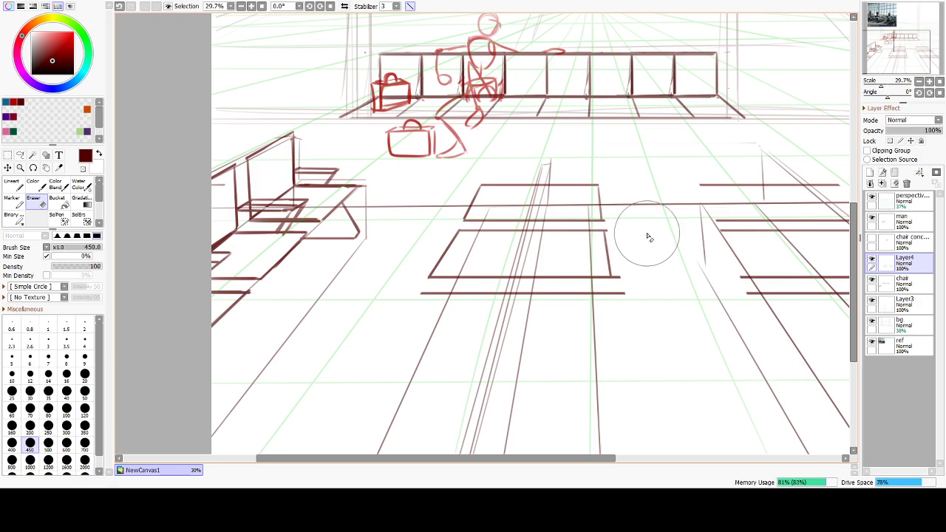
{"action": "left_click_drag", "start_coordinate": [637, 306], "coordinate": [638, 276]}
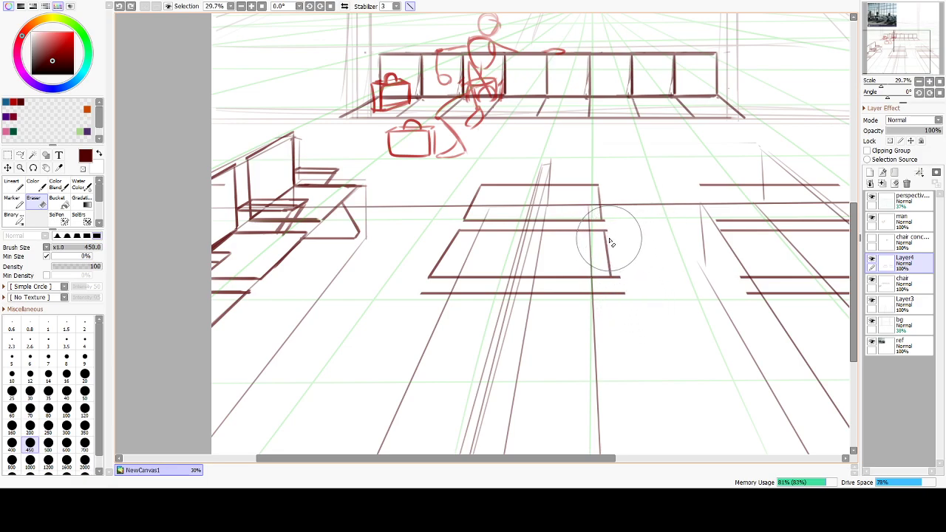
{"action": "key", "text": "bracketleft"}
{"action": "key", "text": "bracketleft"}
{"action": "key", "text": "bracketleft"}
{"action": "key", "text": "bracketleft"}
{"action": "key", "text": "bracketleft"}
{"action": "key", "text": "bracketleft"}
{"action": "key", "text": "bracketleft"}
{"action": "mouse_move", "coordinate": [624, 281]}
{"action": "left_mouse_down"}
{"action": "mouse_move", "coordinate": [625, 310]}
{"action": "mouse_move", "coordinate": [619, 296]}
{"action": "left_mouse_up"}
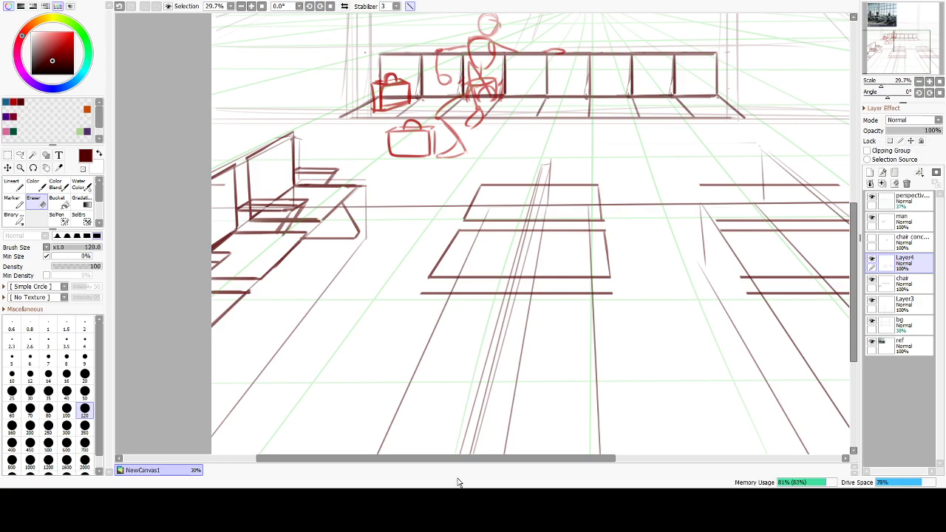
Try to draw a slanted dividing line through the centre row's seat outlines with the Marker.
{"action": "key", "text": "b"}
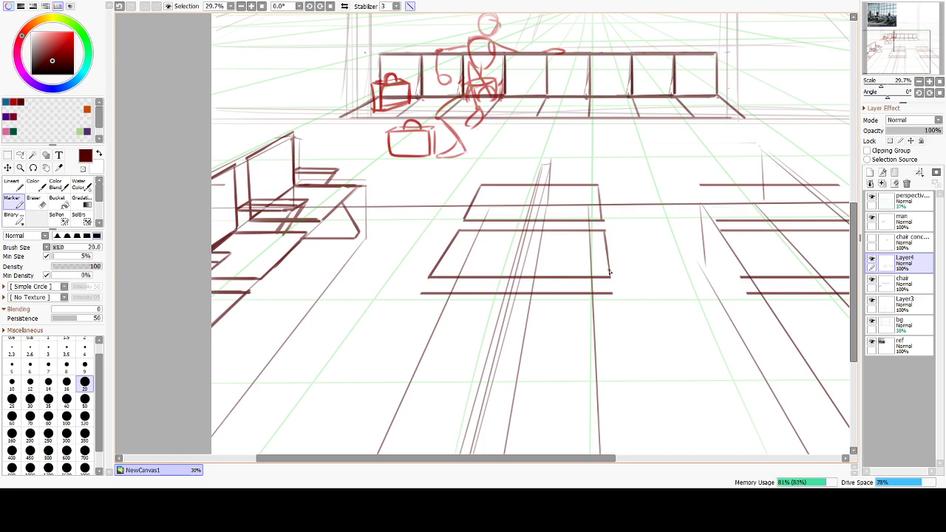
{"action": "key", "text": "ctrl+z"}
{"action": "key", "text": "ctrl+z"}
{"action": "left_click_drag", "start_coordinate": [544, 222], "coordinate": [525, 280]}
Examine the front-row chairs in the airport reference photo, especially the backrest angle and how the seats are joined.
{"action": "left_click", "coordinate": [872, 341]}
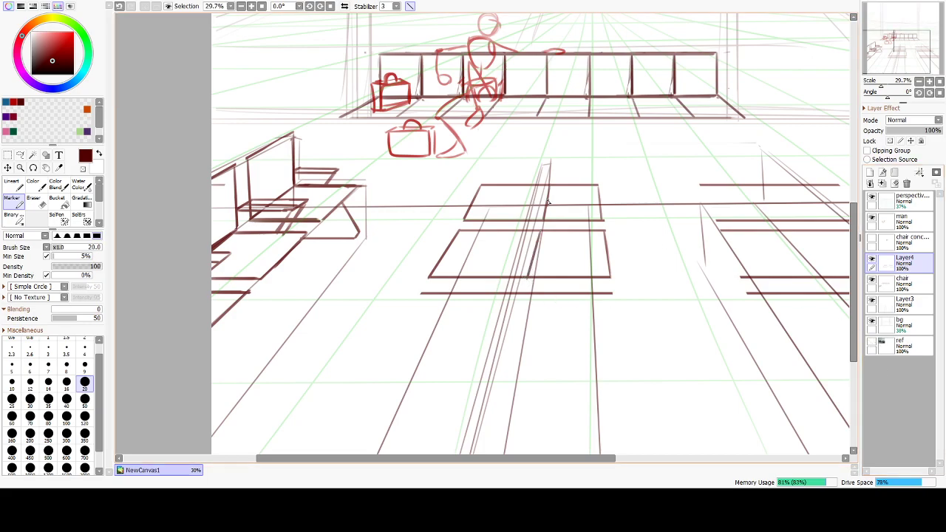
{"action": "left_click", "coordinate": [872, 342]}
{"action": "scroll", "coordinate": [591, 212], "scroll_direction": "up", "scroll_amount": 8}
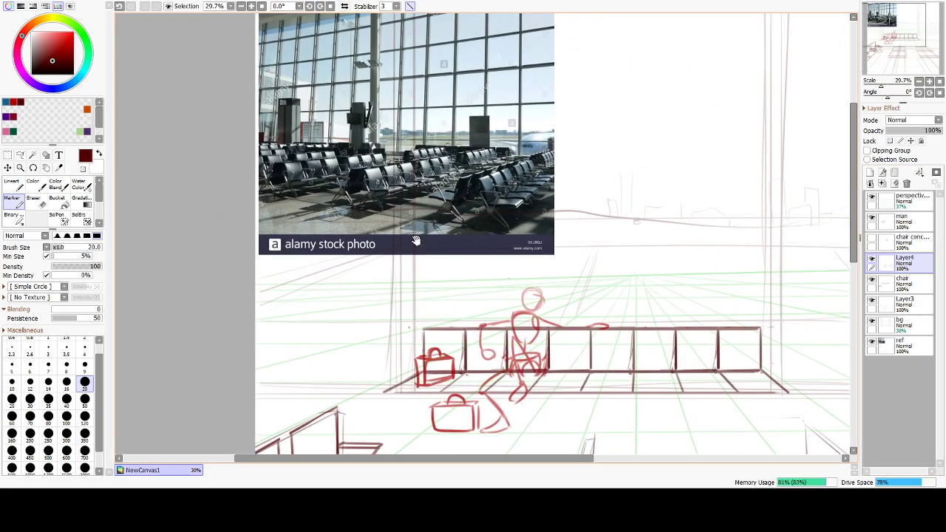
{"action": "scroll", "coordinate": [415, 247], "scroll_direction": "up", "scroll_amount": 5}
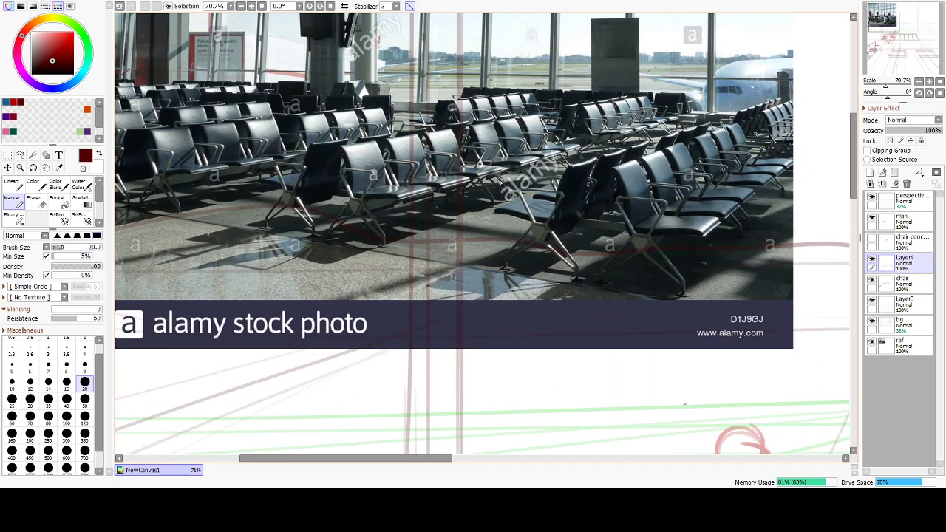
{"action": "left_click_drag", "start_coordinate": [615, 171], "coordinate": [637, 235]}
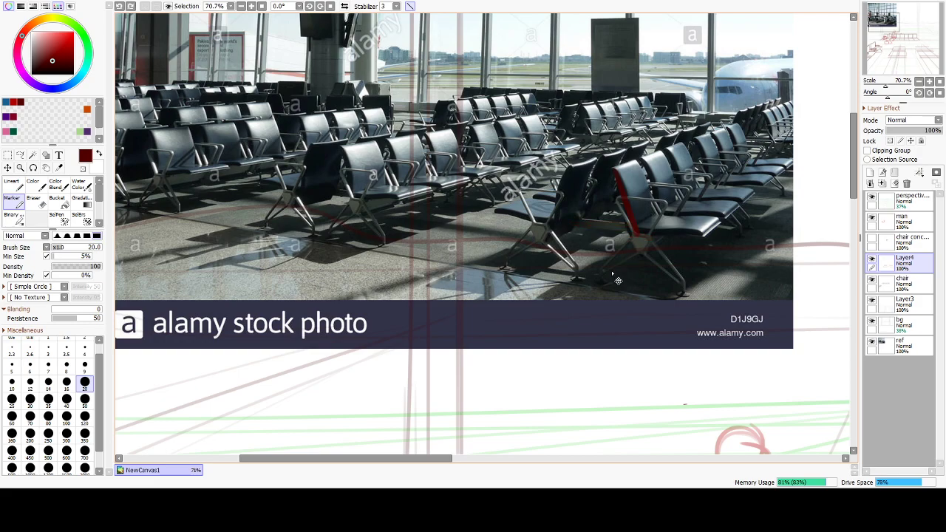
{"action": "scroll", "coordinate": [714, 187], "scroll_direction": "down", "scroll_amount": 6}
{"action": "mouse_move", "coordinate": [667, 395]}
{"action": "left_mouse_down"}
{"action": "mouse_move", "coordinate": [668, 306]}
{"action": "mouse_move", "coordinate": [625, 191]}
{"action": "left_mouse_up"}
{"action": "left_click_drag", "start_coordinate": [650, 249], "coordinate": [574, 292]}
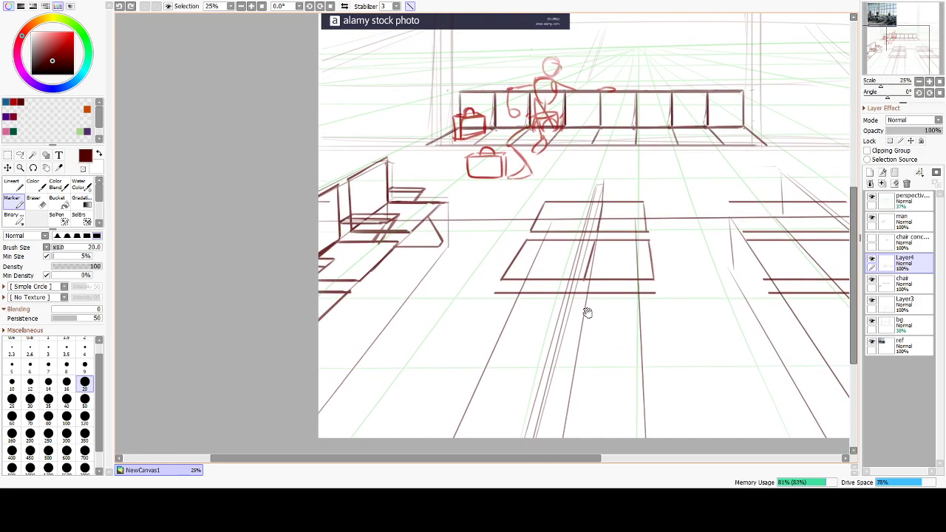
{"action": "left_click_drag", "start_coordinate": [642, 325], "coordinate": [542, 286]}
{"action": "scroll", "coordinate": [542, 290], "scroll_direction": "up", "scroll_amount": 1}
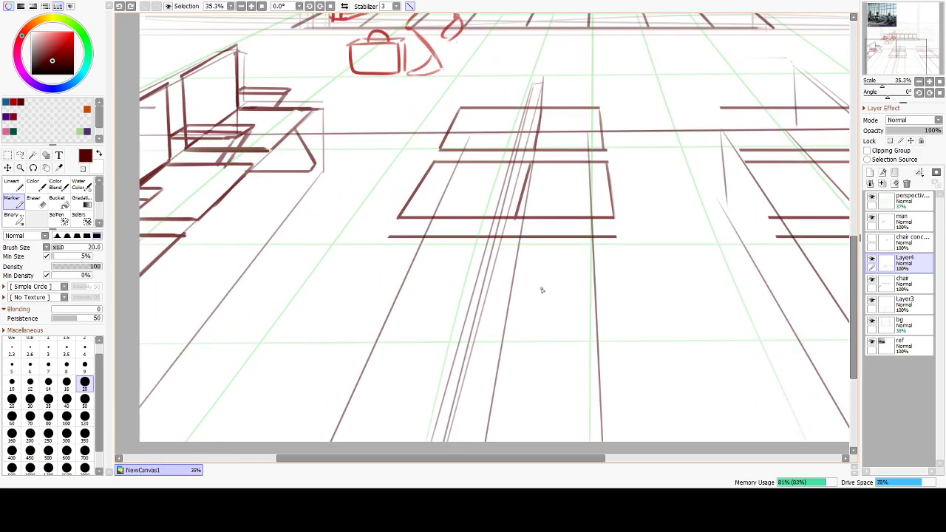
{"action": "scroll", "coordinate": [540, 263], "scroll_direction": "up", "scroll_amount": 1}
{"action": "scroll", "coordinate": [532, 258], "scroll_direction": "down", "scroll_amount": 1}
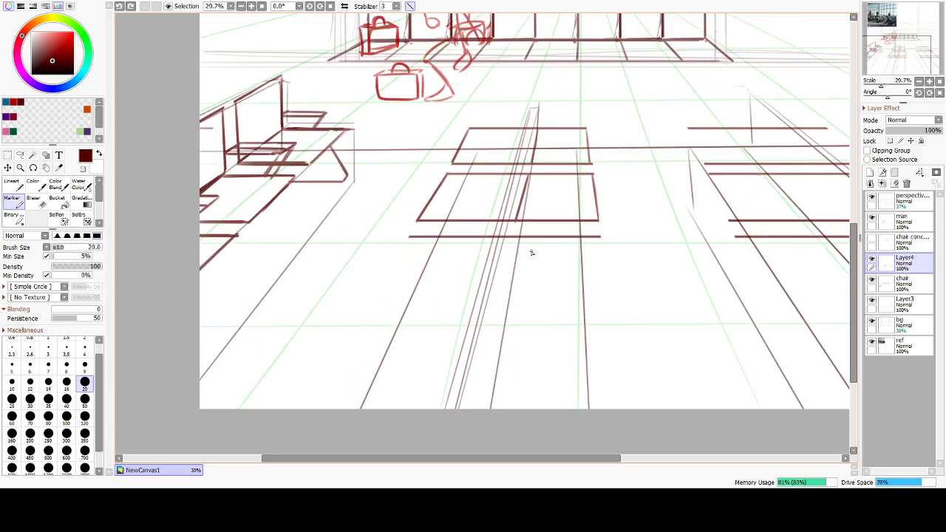
{"action": "scroll", "coordinate": [577, 353], "scroll_direction": "down", "scroll_amount": 1}
{"action": "mouse_move", "coordinate": [576, 353]}
{"action": "left_mouse_down"}
{"action": "mouse_move", "coordinate": [591, 397]}
{"action": "mouse_move", "coordinate": [566, 313]}
{"action": "left_mouse_up"}
Undo the centre row's dividing line and draw one long slanted line through both seat outlines and on toward the foreground.
{"action": "key", "text": "e"}
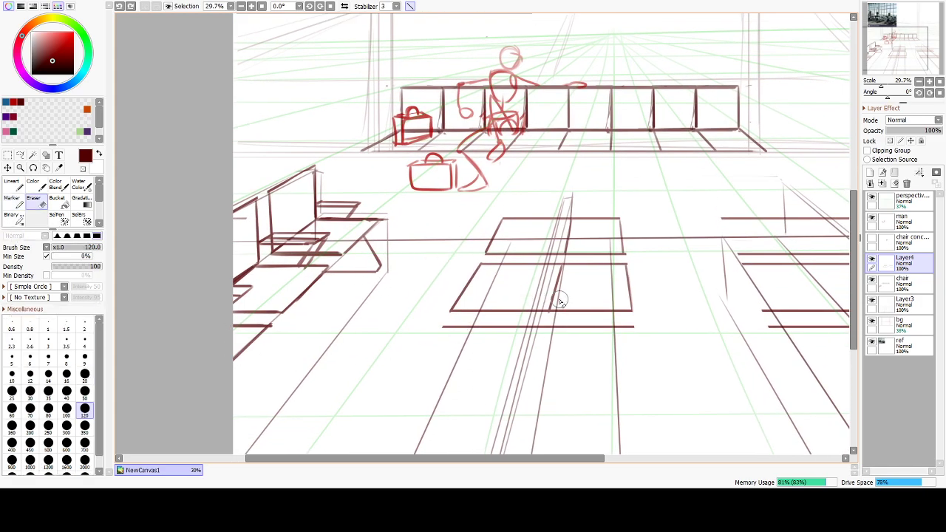
{"action": "key", "text": "ctrl+z"}
{"action": "key", "text": "b"}
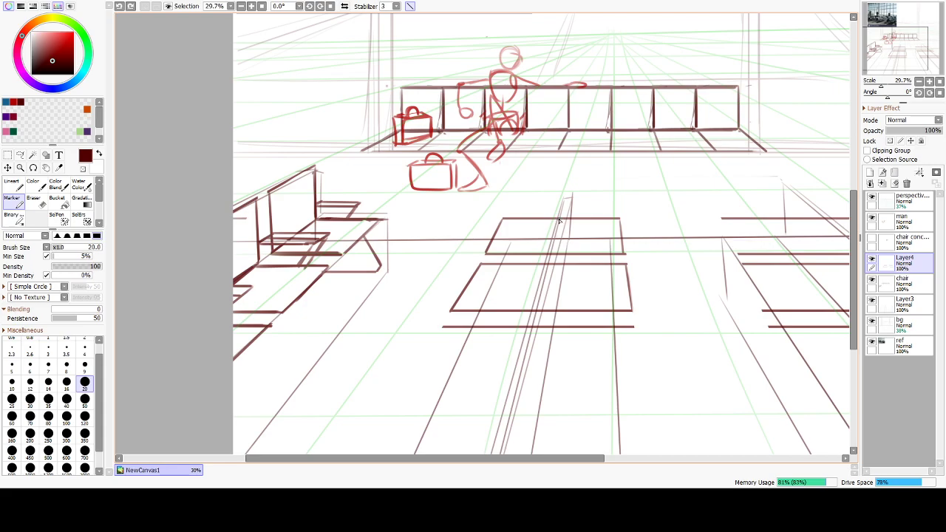
{"action": "left_click_drag", "start_coordinate": [559, 220], "coordinate": [553, 254]}
{"action": "key", "text": "ctrl+z"}
{"action": "left_click_drag", "start_coordinate": [558, 241], "coordinate": [508, 464]}
{"action": "scroll", "coordinate": [566, 412], "scroll_direction": "down", "scroll_amount": 3}
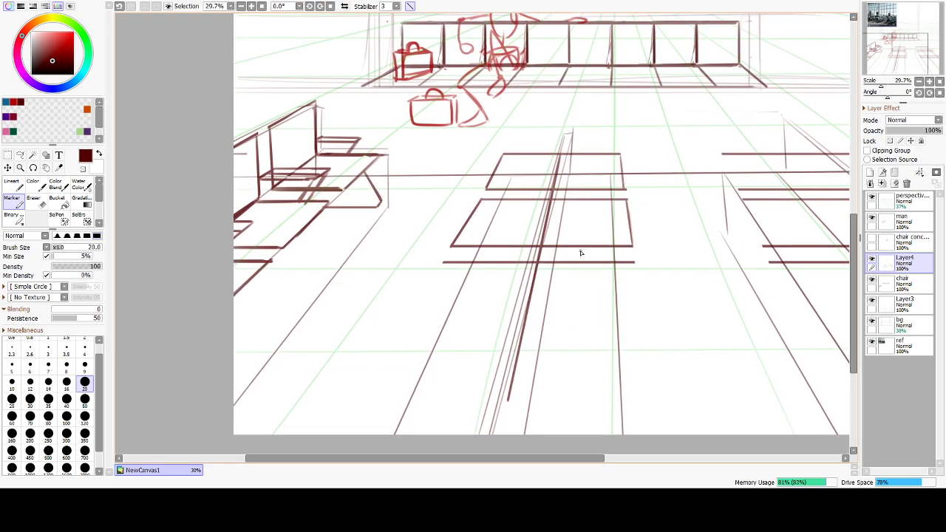
Erase the dividing line where it crosses the narrow gaps between the centre row's horizontal lines, and return to the Marker.
{"action": "key", "text": "e"}
{"action": "left_click_drag", "start_coordinate": [555, 376], "coordinate": [509, 380]}
{"action": "left_click_drag", "start_coordinate": [564, 359], "coordinate": [571, 417]}
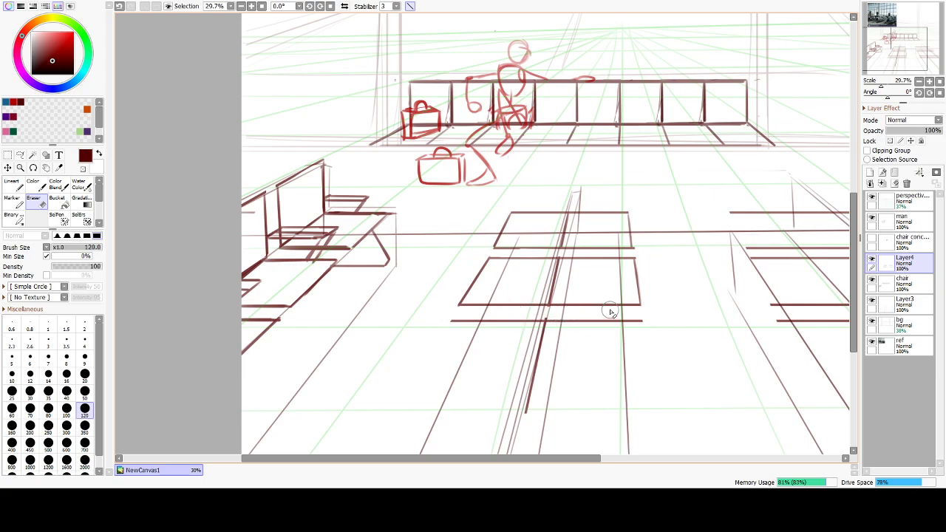
{"action": "mouse_move", "coordinate": [617, 212]}
{"action": "left_mouse_down"}
{"action": "mouse_move", "coordinate": [625, 260]}
{"action": "mouse_move", "coordinate": [617, 277]}
{"action": "mouse_move", "coordinate": [621, 178]}
{"action": "left_mouse_up"}
{"action": "key", "text": "b"}
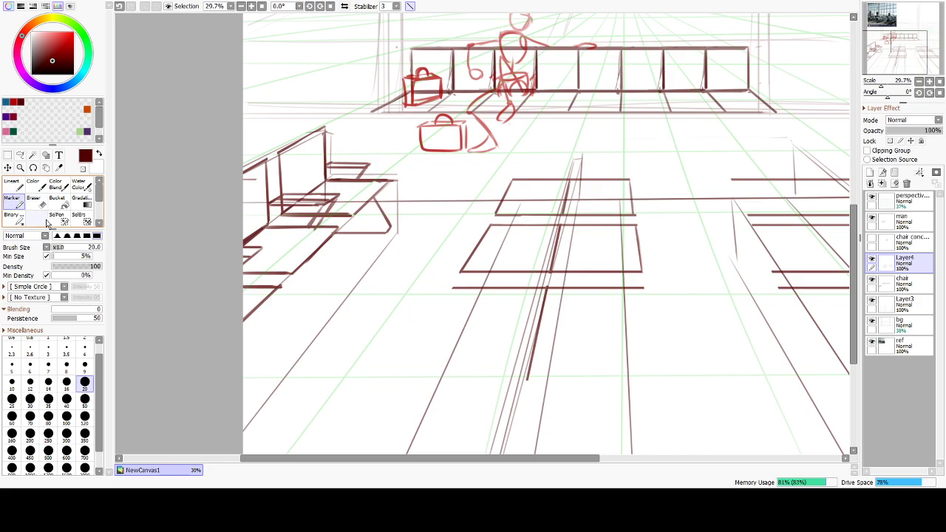
{"action": "left_click_drag", "start_coordinate": [471, 273], "coordinate": [356, 300]}
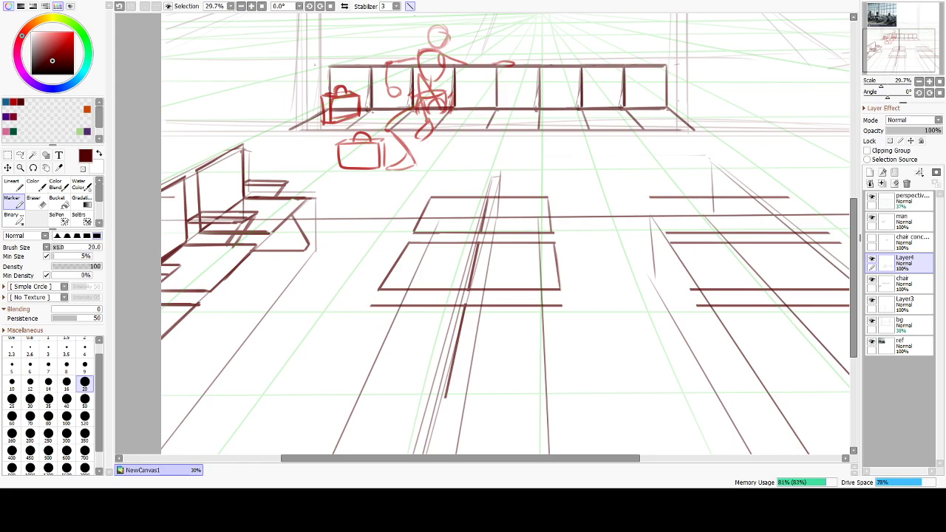
Lasso the part of the centre row's seat outlines beyond the dividing line, shift it sideways to open a gap, and deselect.
{"action": "left_click_drag", "start_coordinate": [416, 344], "coordinate": [399, 293]}
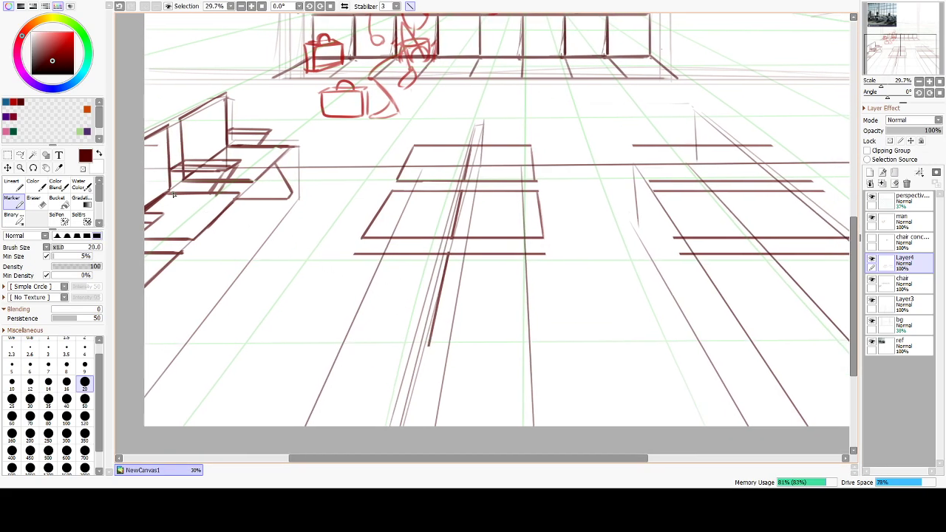
{"action": "left_click", "coordinate": [21, 155]}
{"action": "left_click_drag", "start_coordinate": [555, 135], "coordinate": [484, 142]}
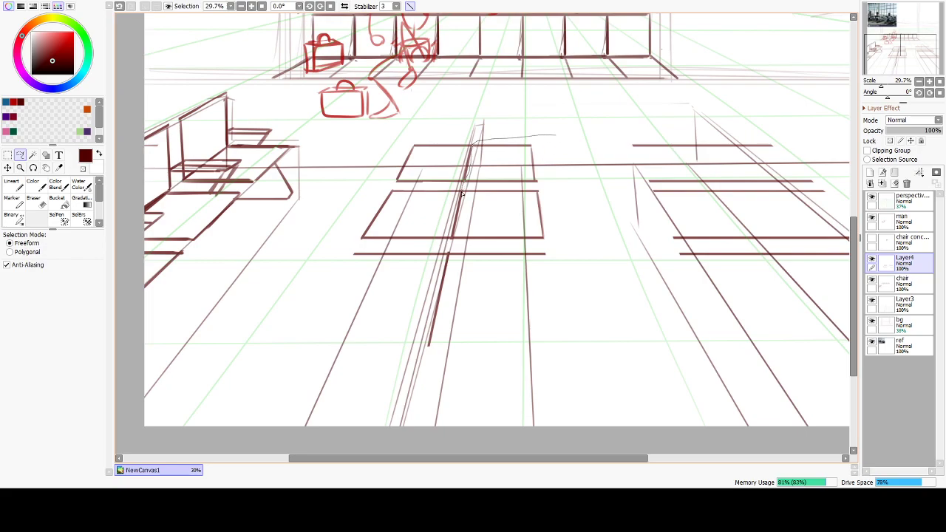
{"action": "mouse_move", "coordinate": [462, 209]}
{"action": "left_mouse_down"}
{"action": "mouse_move", "coordinate": [446, 252]}
{"action": "mouse_move", "coordinate": [465, 219]}
{"action": "left_mouse_up"}
{"action": "key", "text": "ctrl+z"}
{"action": "mouse_move", "coordinate": [466, 185]}
{"action": "left_mouse_down"}
{"action": "mouse_move", "coordinate": [563, 135]}
{"action": "mouse_move", "coordinate": [553, 299]}
{"action": "mouse_move", "coordinate": [467, 285]}
{"action": "mouse_move", "coordinate": [451, 263]}
{"action": "mouse_move", "coordinate": [460, 230]}
{"action": "mouse_move", "coordinate": [519, 214]}
{"action": "left_mouse_up"}
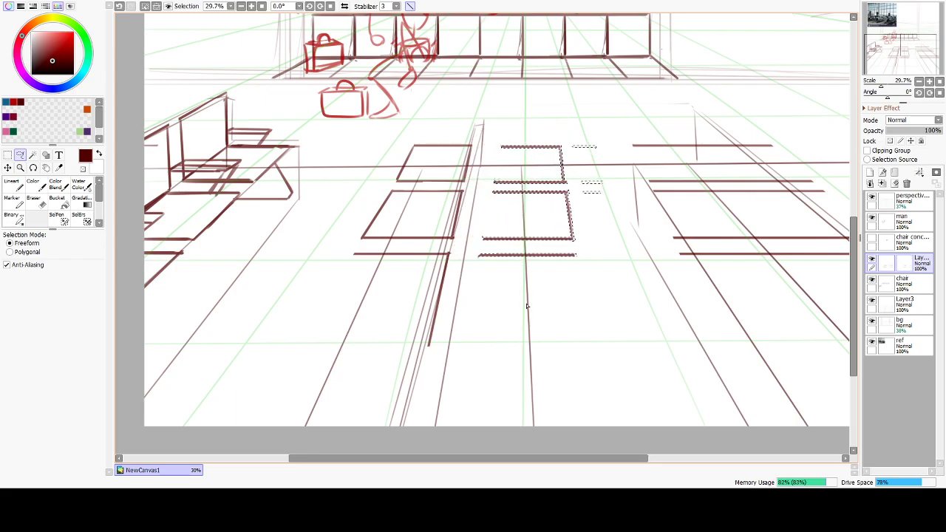
{"action": "key", "text": "ctrl+d"}
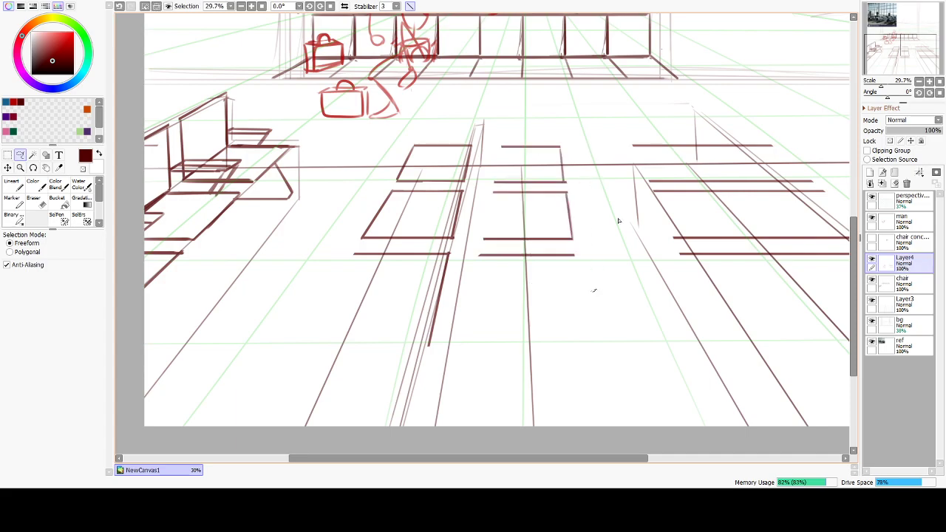
Erase the slanted outer edges of the separated right-hand seat outlines, shortening their horizontal lines.
{"action": "key", "text": "e"}
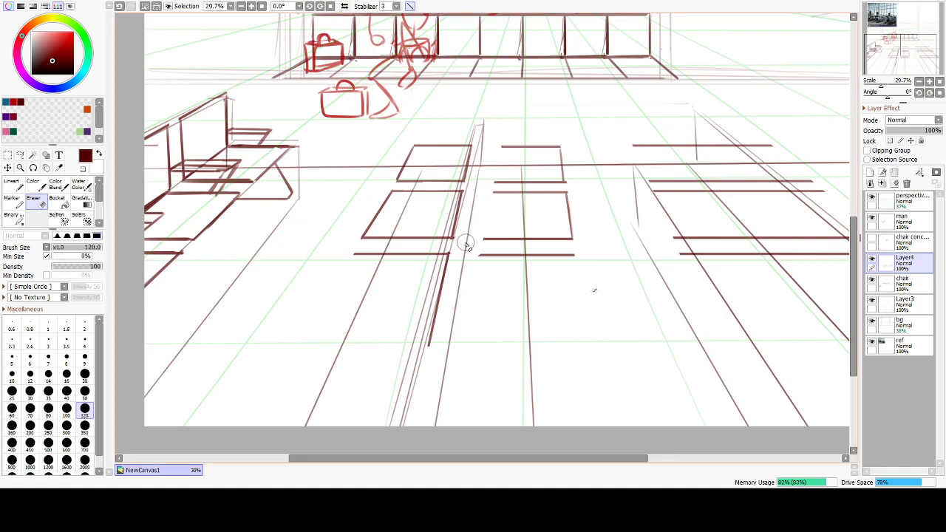
{"action": "left_click_drag", "start_coordinate": [567, 188], "coordinate": [562, 170]}
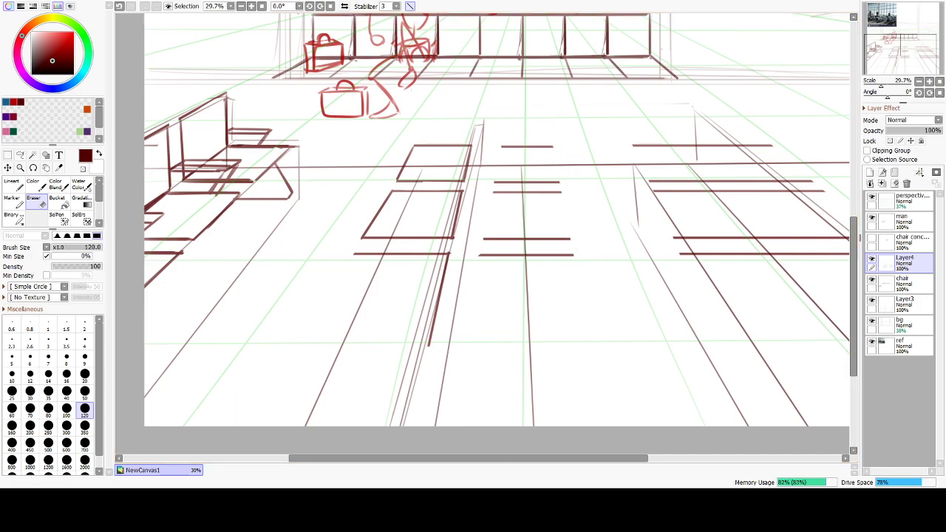
{"action": "key", "text": "l"}
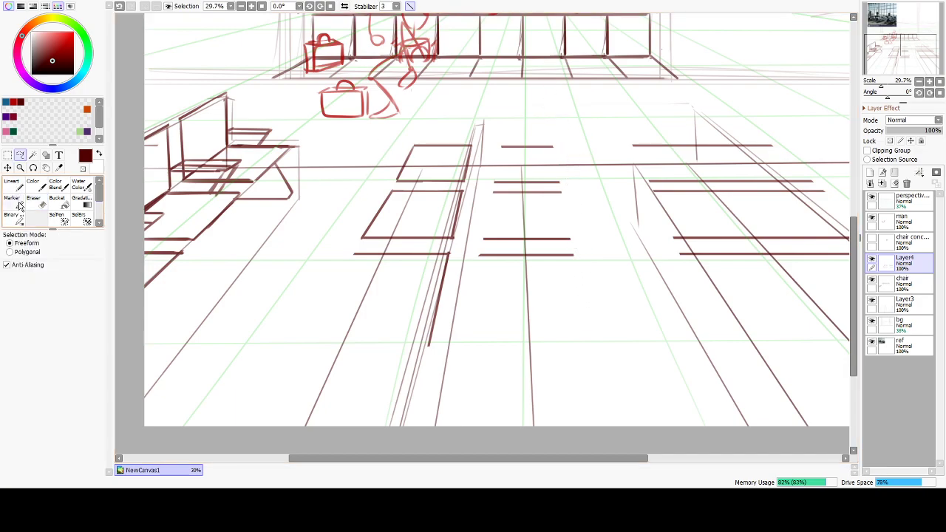
Draw new slanted side edges with the Marker to close both right-hand seat outlines in the centre row, cleaning up stray marks.
{"action": "left_click", "coordinate": [13, 201]}
{"action": "left_click_drag", "start_coordinate": [501, 148], "coordinate": [495, 185]}
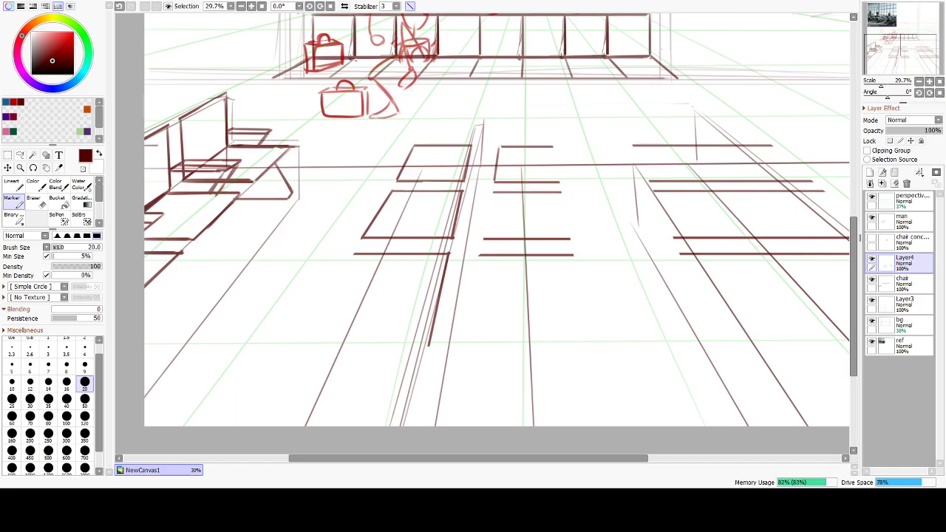
{"action": "key", "text": "ctrl+z"}
{"action": "left_click_drag", "start_coordinate": [553, 147], "coordinate": [570, 240]}
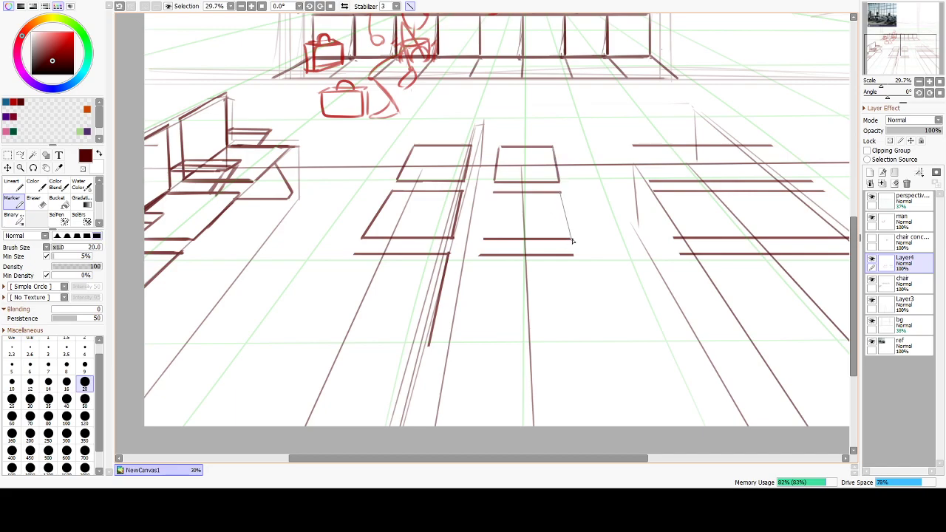
{"action": "left_click_drag", "start_coordinate": [493, 195], "coordinate": [483, 240]}
{"action": "key", "text": "e"}
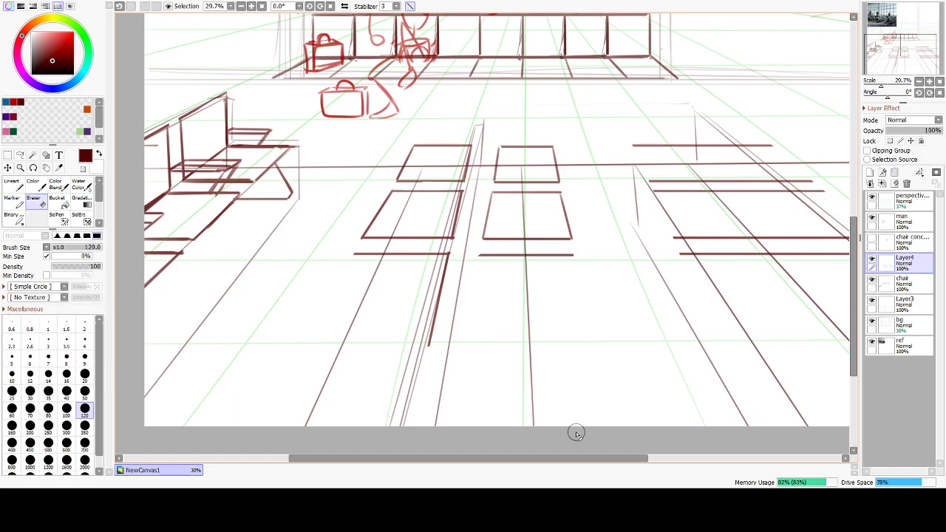
{"action": "key", "text": "e"}
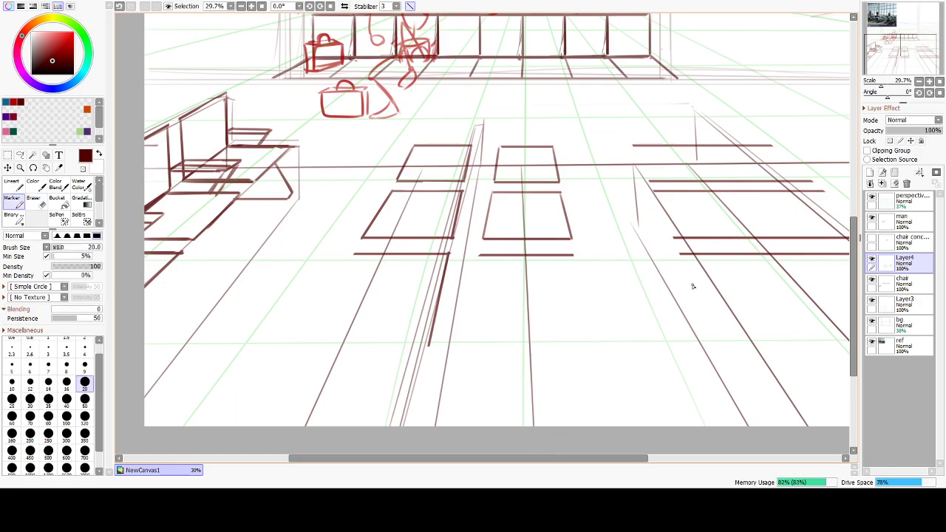
Check what Layer3, the chair concept layer and Layer4 hold by toggling their visibility, keeping Layer4 as the active layer.
{"action": "left_click", "coordinate": [872, 303]}
{"action": "left_click", "coordinate": [871, 303]}
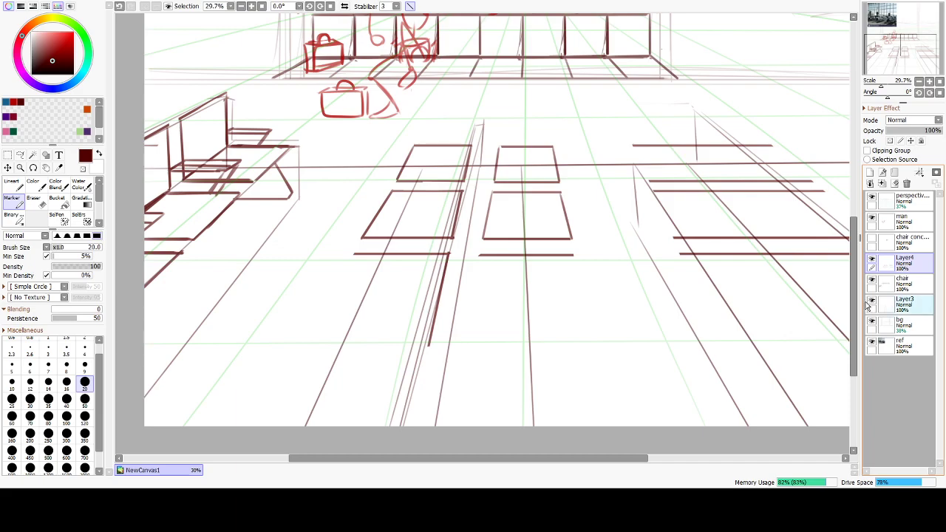
{"action": "left_click", "coordinate": [868, 306]}
{"action": "left_click_drag", "start_coordinate": [595, 279], "coordinate": [626, 350]}
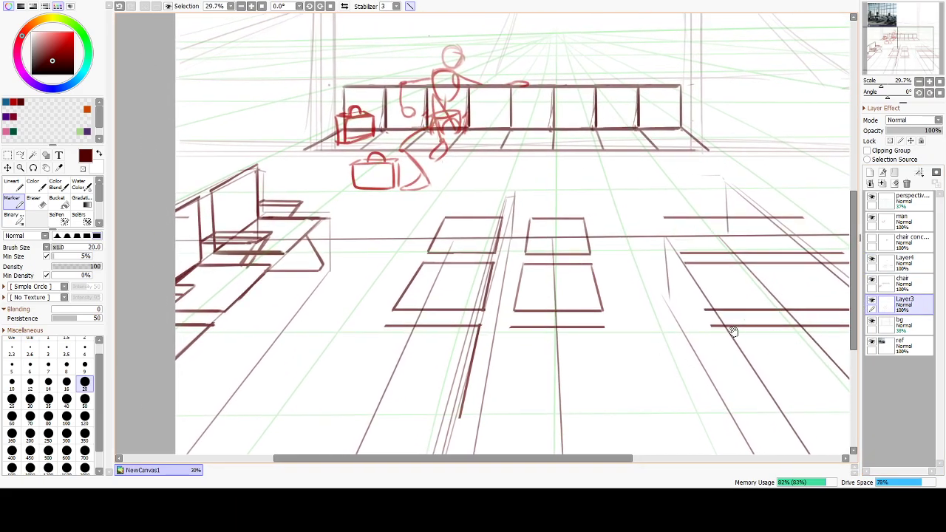
{"action": "scroll", "coordinate": [649, 352], "scroll_direction": "down", "scroll_amount": 2}
{"action": "left_click", "coordinate": [902, 262]}
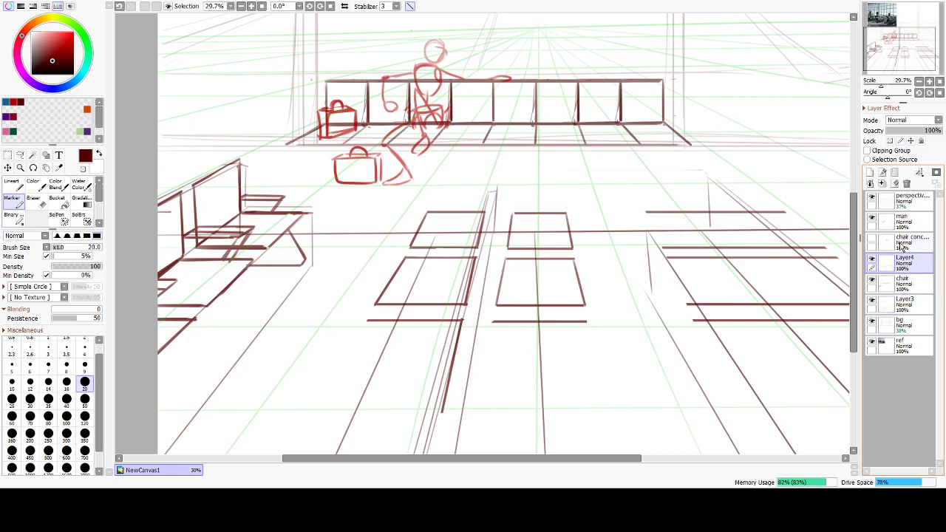
{"action": "left_click", "coordinate": [871, 241]}
{"action": "left_click", "coordinate": [872, 241]}
{"action": "left_click", "coordinate": [872, 261]}
{"action": "left_click", "coordinate": [871, 261]}
Try to draw a straight backrest line rising from the inner edge of the centre row's rear left seat.
{"action": "left_click_drag", "start_coordinate": [475, 274], "coordinate": [529, 196]}
{"action": "left_click_drag", "start_coordinate": [527, 230], "coordinate": [525, 251]}
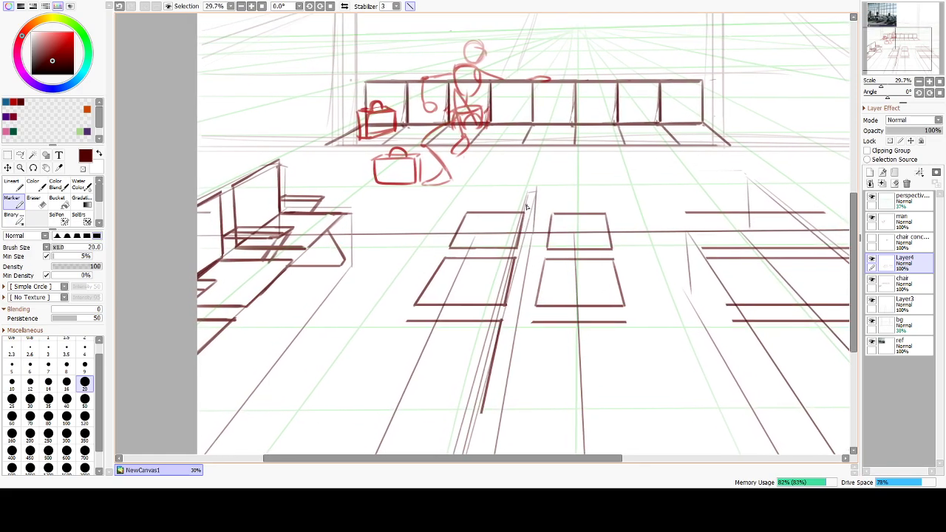
{"action": "left_click_drag", "start_coordinate": [530, 192], "coordinate": [515, 257]}
{"action": "key", "text": "ctrl+z"}
Turn off straight-line drawing and sketch a curved backrest edge freehand along the inner side of the rear left seat.
{"action": "left_click", "coordinate": [411, 6]}
{"action": "left_click_drag", "start_coordinate": [523, 213], "coordinate": [514, 250]}
{"action": "key", "text": "ctrl+z"}
{"action": "key", "text": "ctrl+z"}
{"action": "left_click_drag", "start_coordinate": [523, 214], "coordinate": [513, 247]}
{"action": "key", "text": "ctrl+z"}
{"action": "left_click_drag", "start_coordinate": [522, 207], "coordinate": [513, 247]}
{"action": "key", "text": "ctrl+z"}
{"action": "left_click_drag", "start_coordinate": [527, 204], "coordinate": [512, 250]}
{"action": "key", "text": "ctrl+z"}
{"action": "key", "text": "ctrl+z"}
Extend the rear left seat's backrest upward into a taller, narrow curved peak above the seat.
{"action": "mouse_move", "coordinate": [535, 184]}
{"action": "left_mouse_down"}
{"action": "mouse_move", "coordinate": [518, 227]}
{"action": "mouse_move", "coordinate": [521, 199]}
{"action": "mouse_move", "coordinate": [515, 240]}
{"action": "left_mouse_up"}
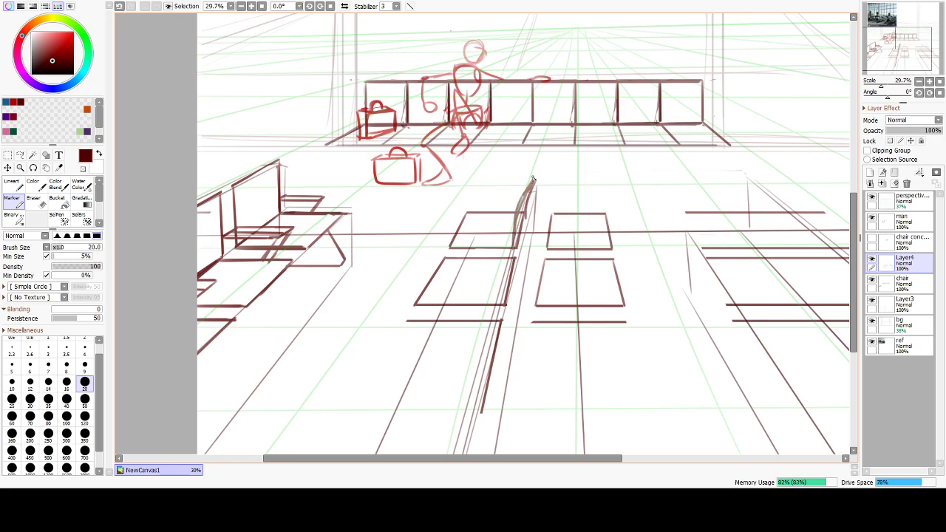
{"action": "key", "text": "ctrl+z"}
{"action": "mouse_move", "coordinate": [536, 176]}
{"action": "left_mouse_down"}
{"action": "mouse_move", "coordinate": [519, 204]}
{"action": "mouse_move", "coordinate": [516, 246]}
{"action": "left_mouse_up"}
{"action": "key", "text": "ctrl+z"}
{"action": "mouse_move", "coordinate": [527, 190]}
{"action": "left_mouse_down"}
{"action": "mouse_move", "coordinate": [536, 179]}
{"action": "mouse_move", "coordinate": [516, 245]}
{"action": "left_mouse_up"}
{"action": "key", "text": "ctrl+z"}
{"action": "key", "text": "ctrl+z"}
Move the perspective layer to the bottom of the layer stack and sketch a mirrored curved backrest edge on the rear right seat.
{"action": "left_click_drag", "start_coordinate": [902, 201], "coordinate": [907, 363]}
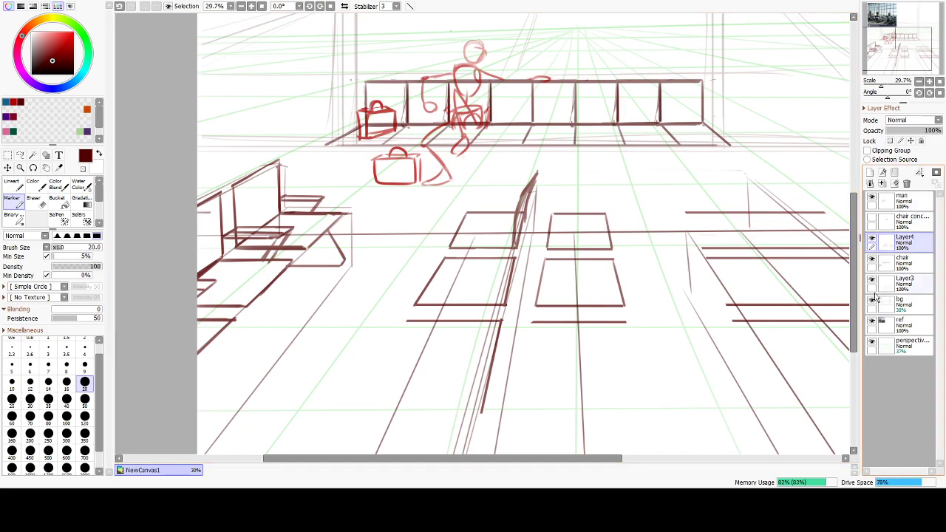
{"action": "left_click_drag", "start_coordinate": [535, 194], "coordinate": [547, 252]}
{"action": "key", "text": "ctrl+z"}
{"action": "left_click_drag", "start_coordinate": [541, 211], "coordinate": [548, 250]}
{"action": "left_click_drag", "start_coordinate": [537, 180], "coordinate": [539, 191]}
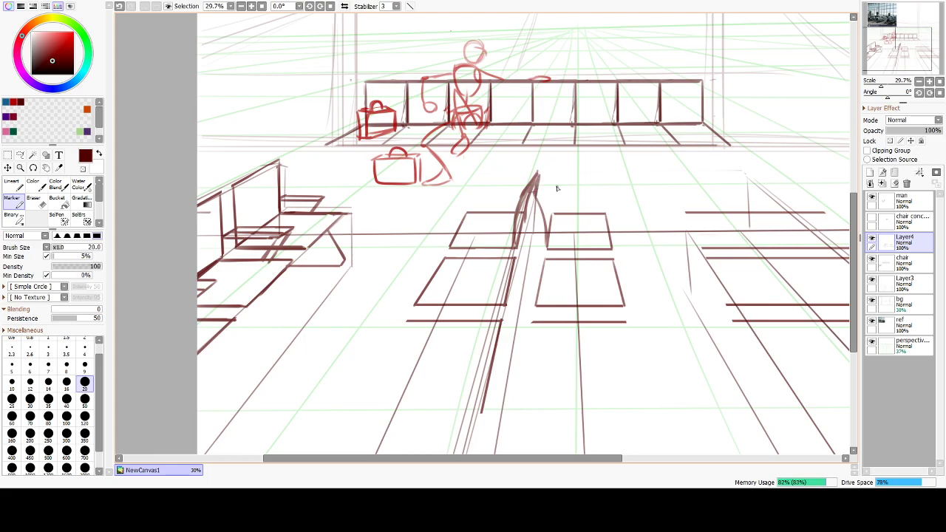
Examine the shape of the back-to-back chairs in the airport reference photo, and return to the centre row.
{"action": "left_click_drag", "start_coordinate": [414, 65], "coordinate": [480, 358]}
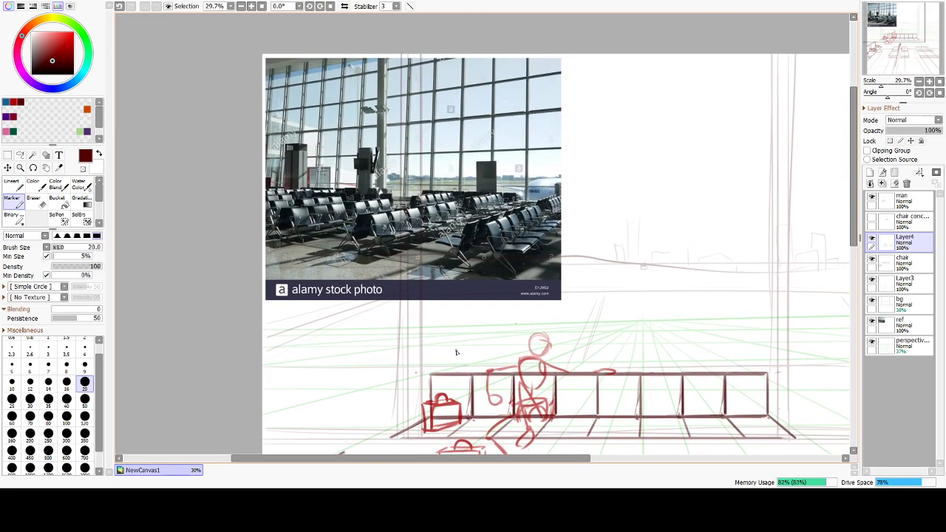
{"action": "scroll", "coordinate": [457, 345], "scroll_direction": "up", "scroll_amount": 4}
{"action": "scroll", "coordinate": [562, 307], "scroll_direction": "down", "scroll_amount": 4}
{"action": "left_click_drag", "start_coordinate": [621, 369], "coordinate": [556, 182]}
{"action": "left_click_drag", "start_coordinate": [621, 312], "coordinate": [582, 259]}
{"action": "scroll", "coordinate": [582, 259], "scroll_direction": "down", "scroll_amount": 1}
{"action": "scroll", "coordinate": [582, 260], "scroll_direction": "up", "scroll_amount": 3}
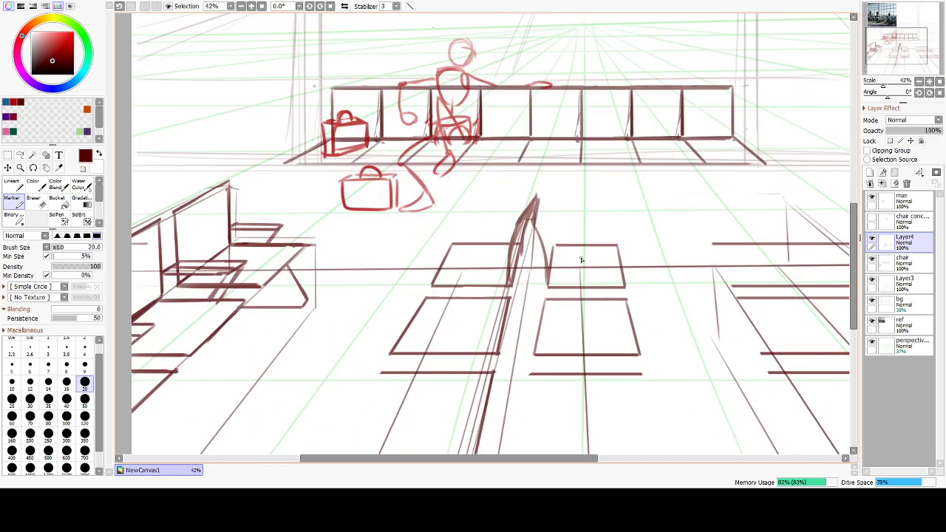
Replace the rear right seat's backrest line with new curves running from the peak down to the seat.
{"action": "key", "text": "ctrl+z"}
{"action": "left_click_drag", "start_coordinate": [521, 221], "coordinate": [540, 292]}
{"action": "key", "text": "ctrl+z"}
{"action": "key", "text": "ctrl+z"}
{"action": "key", "text": "ctrl+z"}
{"action": "left_click_drag", "start_coordinate": [531, 191], "coordinate": [548, 246]}
{"action": "key", "text": "ctrl+z"}
{"action": "mouse_move", "coordinate": [534, 198]}
{"action": "left_mouse_down"}
{"action": "mouse_move", "coordinate": [550, 247]}
{"action": "mouse_move", "coordinate": [553, 238]}
{"action": "mouse_move", "coordinate": [543, 288]}
{"action": "left_mouse_up"}
{"action": "key", "text": "ctrl+z"}
Close the rear right backrest down to the seat's near inner corner and erase the overlap between the two backrest tips.
{"action": "left_click_drag", "start_coordinate": [552, 240], "coordinate": [543, 292]}
{"action": "mouse_move", "coordinate": [528, 196]}
{"action": "left_mouse_down"}
{"action": "mouse_move", "coordinate": [522, 213]}
{"action": "mouse_move", "coordinate": [526, 183]}
{"action": "left_mouse_up"}
{"action": "key", "text": "e"}
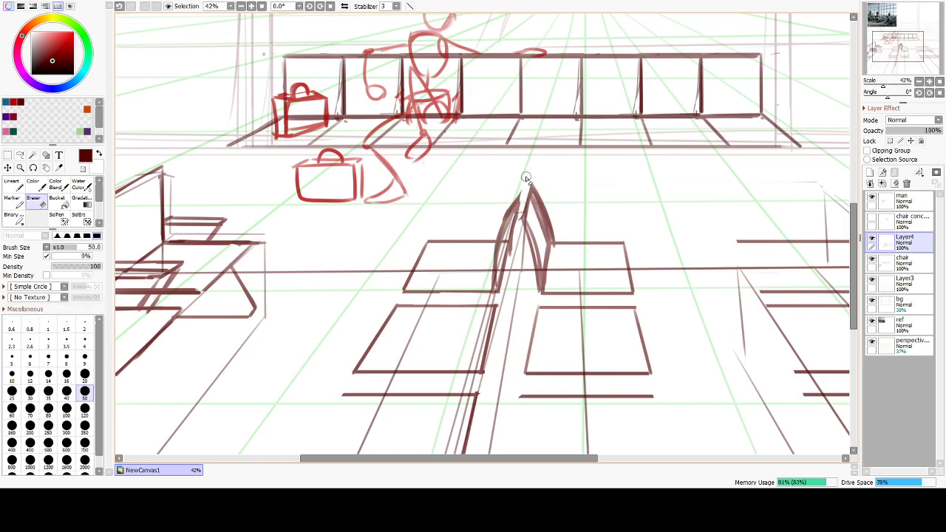
{"action": "key", "text": "b"}
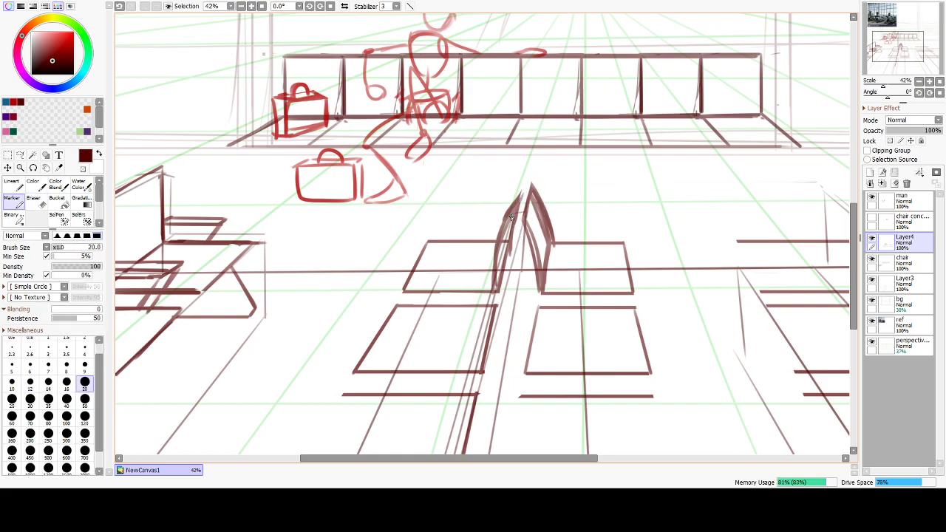
Rework the rear left backrest's curve so that its tip rises level with the rear right backrest.
{"action": "left_click_drag", "start_coordinate": [523, 186], "coordinate": [503, 255]}
{"action": "key", "text": "ctrl+z"}
{"action": "left_click_drag", "start_coordinate": [591, 336], "coordinate": [589, 259]}
{"action": "left_click_drag", "start_coordinate": [538, 277], "coordinate": [541, 226]}
{"action": "mouse_move", "coordinate": [513, 116]}
{"action": "left_mouse_down"}
{"action": "mouse_move", "coordinate": [514, 179]}
{"action": "mouse_move", "coordinate": [500, 226]}
{"action": "left_mouse_up"}
{"action": "key", "text": "ctrl+z"}
{"action": "left_click_drag", "start_coordinate": [522, 162], "coordinate": [499, 238]}
{"action": "key", "text": "ctrl+z"}
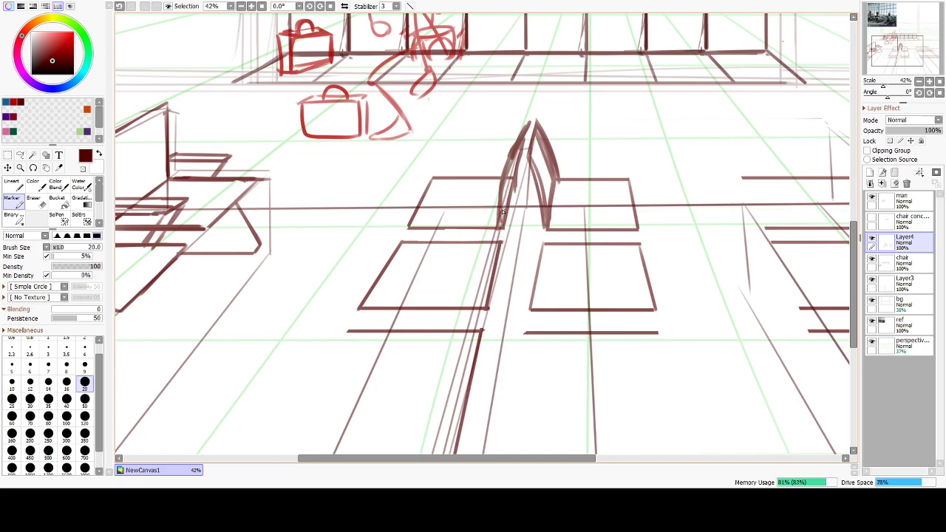
Erase doubled lines around the lower half of the rear left backrest and try a new curve there.
{"action": "key", "text": "e"}
{"action": "left_click_drag", "start_coordinate": [504, 188], "coordinate": [500, 218]}
{"action": "left_click_drag", "start_coordinate": [503, 169], "coordinate": [499, 223]}
{"action": "key", "text": "b"}
{"action": "key", "text": "ctrl+z"}
{"action": "left_click_drag", "start_coordinate": [515, 160], "coordinate": [499, 235]}
{"action": "key", "text": "ctrl+z"}
{"action": "key", "text": "ctrl+z"}
Redraw the rear left backrest's edge down to the seat and trim its tip with the Eraser.
{"action": "left_click_drag", "start_coordinate": [565, 222], "coordinate": [523, 258]}
{"action": "left_click_drag", "start_coordinate": [466, 214], "coordinate": [485, 171]}
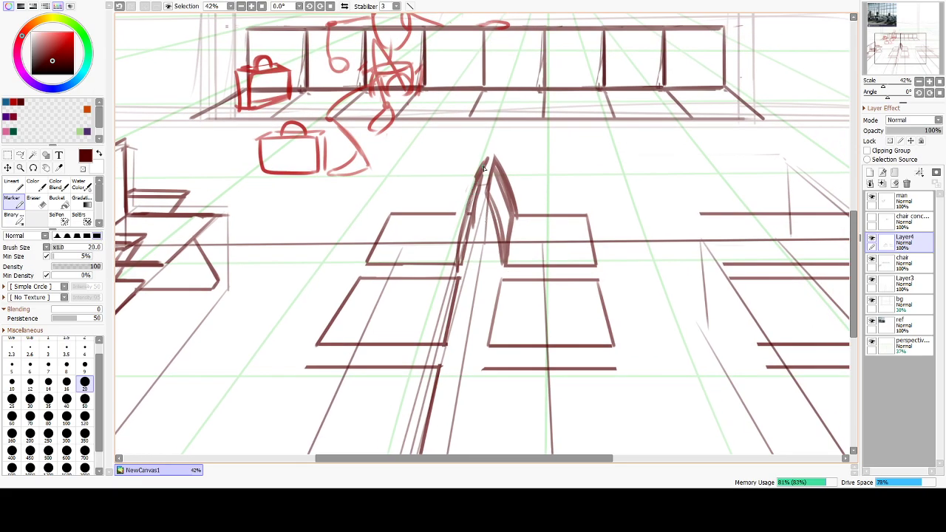
{"action": "mouse_move", "coordinate": [471, 212]}
{"action": "left_mouse_down"}
{"action": "mouse_move", "coordinate": [460, 263]}
{"action": "mouse_move", "coordinate": [464, 238]}
{"action": "left_mouse_up"}
{"action": "key", "text": "e"}
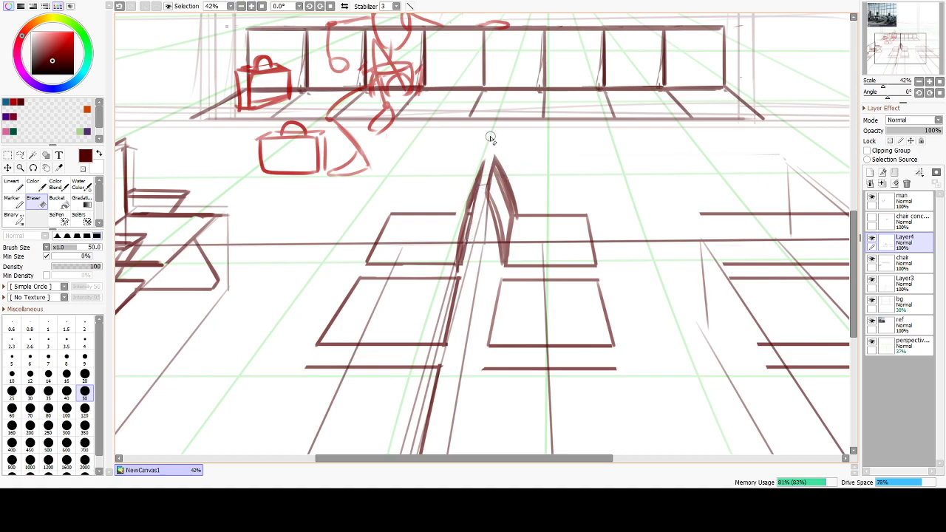
Extend the rear left seat's far edge with the Marker to meet the backrest.
{"action": "key", "text": "n"}
{"action": "left_click_drag", "start_coordinate": [454, 215], "coordinate": [471, 214]}
{"action": "key", "text": "ctrl+z"}
{"action": "scroll", "coordinate": [456, 295], "scroll_direction": "down", "scroll_amount": 2}
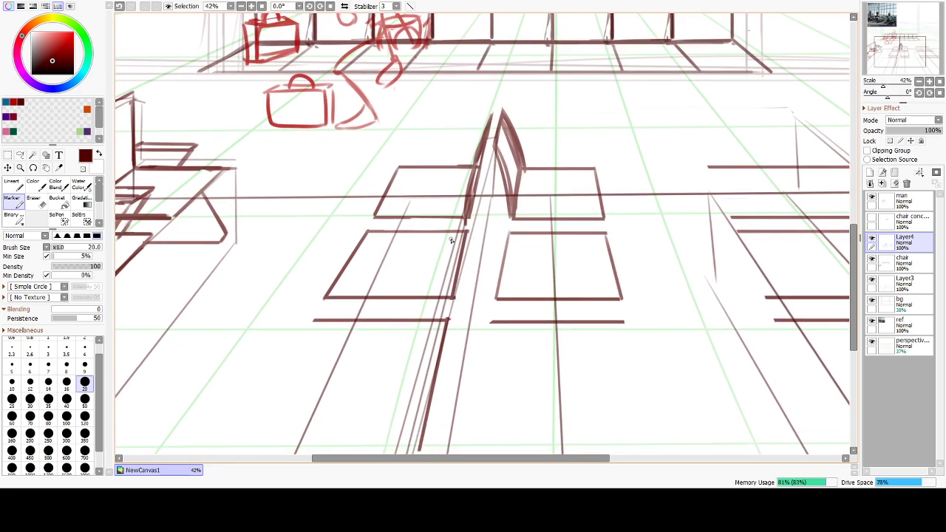
{"action": "scroll", "coordinate": [451, 240], "scroll_direction": "up", "scroll_amount": 2}
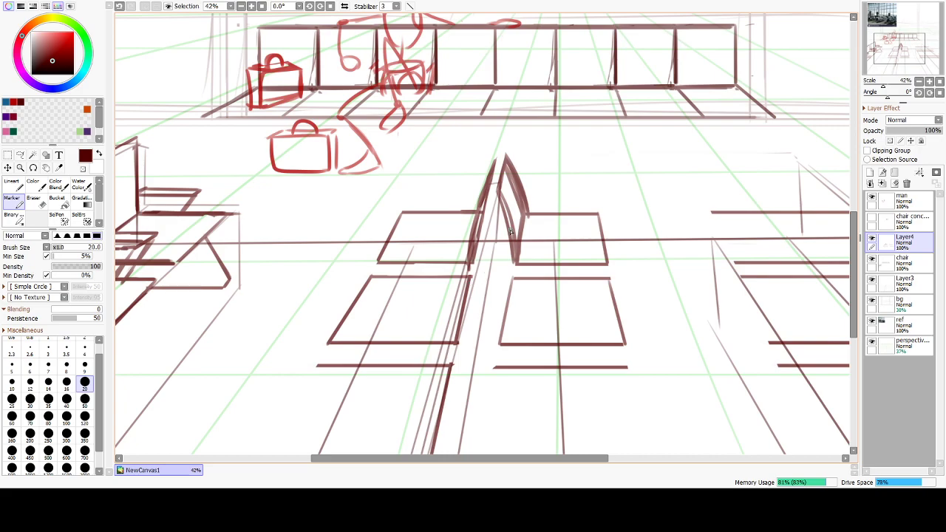
Try to sketch the front seats' backrest lines in the gap between the centre row's two halves.
{"action": "left_click_drag", "start_coordinate": [497, 198], "coordinate": [511, 250]}
{"action": "key", "text": "ctrl+z"}
{"action": "left_click_drag", "start_coordinate": [505, 170], "coordinate": [485, 188]}
{"action": "key", "text": "ctrl+z"}
{"action": "left_click", "coordinate": [484, 193]}
{"action": "left_click_drag", "start_coordinate": [497, 252], "coordinate": [505, 336]}
{"action": "key", "text": "ctrl+z"}
{"action": "key", "text": "ctrl+z"}
{"action": "key", "text": "ctrl+z"}
Sketch the far curved edge of the front right seat's backrest, running down from between the rear backrests.
{"action": "left_click_drag", "start_coordinate": [495, 207], "coordinate": [513, 278]}
{"action": "key", "text": "ctrl+z"}
{"action": "left_click_drag", "start_coordinate": [498, 206], "coordinate": [515, 286]}
{"action": "key", "text": "ctrl+z"}
{"action": "key", "text": "ctrl+z"}
{"action": "left_click_drag", "start_coordinate": [497, 214], "coordinate": [512, 274]}
{"action": "key", "text": "ctrl+z"}
{"action": "left_click_drag", "start_coordinate": [496, 209], "coordinate": [512, 268]}
{"action": "key", "text": "ctrl+z"}
{"action": "left_click_drag", "start_coordinate": [496, 203], "coordinate": [513, 276]}
Try to draw a matching far backrest curve for the front left seat.
{"action": "left_click_drag", "start_coordinate": [495, 204], "coordinate": [482, 258]}
{"action": "key", "text": "ctrl+z"}
{"action": "left_click_drag", "start_coordinate": [494, 201], "coordinate": [480, 267]}
{"action": "key", "text": "ctrl+z"}
{"action": "key", "text": "ctrl+z"}
Sketch the near curved edge of the front right seat's backrest down to the seat's near inner corner.
{"action": "mouse_move", "coordinate": [494, 201]}
{"action": "left_mouse_down"}
{"action": "mouse_move", "coordinate": [476, 281]}
{"action": "mouse_move", "coordinate": [494, 341]}
{"action": "left_mouse_up"}
{"action": "key", "text": "ctrl+z"}
{"action": "left_click_drag", "start_coordinate": [474, 278], "coordinate": [495, 345]}
{"action": "key", "text": "ctrl+z"}
{"action": "key", "text": "ctrl+z"}
{"action": "left_click_drag", "start_coordinate": [476, 272], "coordinate": [502, 351]}
{"action": "key", "text": "ctrl+z"}
Strengthen the front right backrest's near curve and touch up the line at the seat's far inner corner.
{"action": "mouse_move", "coordinate": [519, 317]}
{"action": "left_mouse_down"}
{"action": "mouse_move", "coordinate": [513, 234]}
{"action": "mouse_move", "coordinate": [525, 158]}
{"action": "mouse_move", "coordinate": [541, 293]}
{"action": "mouse_move", "coordinate": [528, 330]}
{"action": "mouse_move", "coordinate": [541, 354]}
{"action": "mouse_move", "coordinate": [524, 266]}
{"action": "mouse_move", "coordinate": [529, 428]}
{"action": "mouse_move", "coordinate": [527, 316]}
{"action": "mouse_move", "coordinate": [498, 273]}
{"action": "left_mouse_up"}
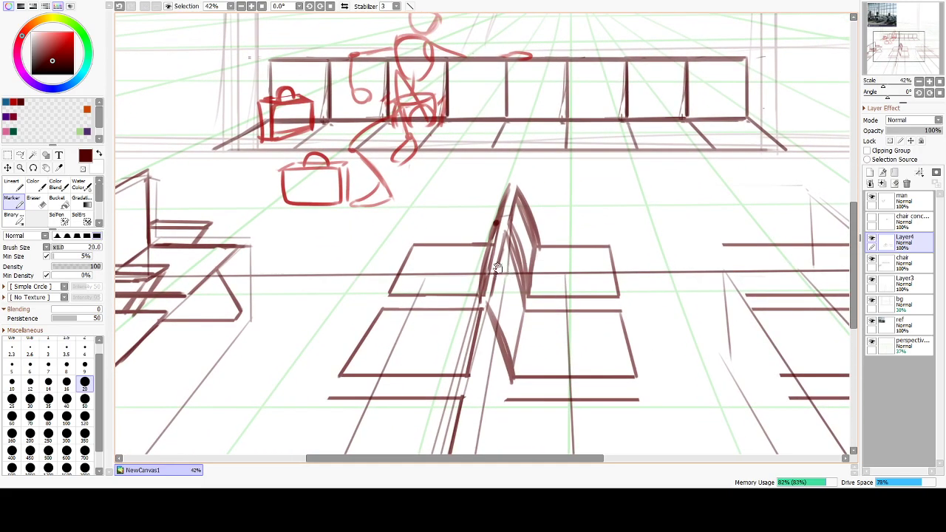
{"action": "left_click_drag", "start_coordinate": [490, 308], "coordinate": [509, 374]}
{"action": "key", "text": "ctrl+z"}
{"action": "left_click_drag", "start_coordinate": [491, 308], "coordinate": [511, 375]}
{"action": "mouse_move", "coordinate": [519, 276]}
{"action": "left_mouse_down"}
{"action": "mouse_move", "coordinate": [525, 320]}
{"action": "mouse_move", "coordinate": [510, 361]}
{"action": "left_mouse_up"}
{"action": "key", "text": "ctrl+z"}
{"action": "left_click_drag", "start_coordinate": [526, 311], "coordinate": [527, 313]}
Try several curves for the near edge of the front left seat's backrest.
{"action": "mouse_move", "coordinate": [537, 399]}
{"action": "left_mouse_down"}
{"action": "mouse_move", "coordinate": [537, 315]}
{"action": "mouse_move", "coordinate": [550, 341]}
{"action": "left_mouse_up"}
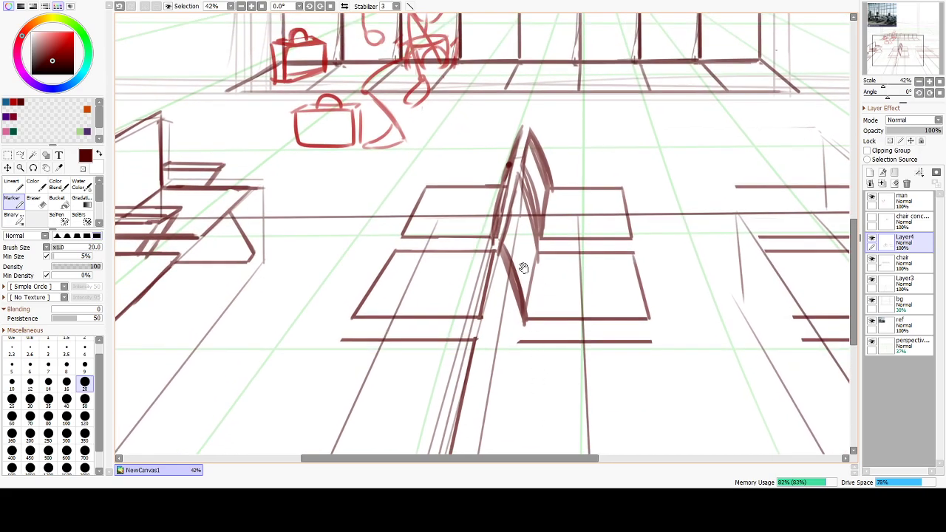
{"action": "left_click_drag", "start_coordinate": [499, 251], "coordinate": [484, 316]}
{"action": "key", "text": "ctrl+z"}
{"action": "left_click_drag", "start_coordinate": [489, 272], "coordinate": [482, 315]}
{"action": "key", "text": "ctrl+z"}
{"action": "key", "text": "ctrl+z"}
{"action": "mouse_move", "coordinate": [498, 258]}
{"action": "left_mouse_down"}
{"action": "mouse_move", "coordinate": [482, 319]}
{"action": "mouse_move", "coordinate": [488, 302]}
{"action": "left_mouse_up"}
{"action": "key", "text": "ctrl+z"}
{"action": "mouse_move", "coordinate": [495, 246]}
{"action": "left_mouse_down"}
{"action": "mouse_move", "coordinate": [504, 220]}
{"action": "mouse_move", "coordinate": [486, 263]}
{"action": "left_mouse_up"}
{"action": "key", "text": "ctrl+z"}
{"action": "key", "text": "ctrl+z"}
Sketch the front left seat's backrest with curved strokes from the rear backrest's base down to the seat's near inner corner.
{"action": "left_click_drag", "start_coordinate": [497, 229], "coordinate": [479, 311]}
{"action": "left_click_drag", "start_coordinate": [483, 270], "coordinate": [478, 315]}
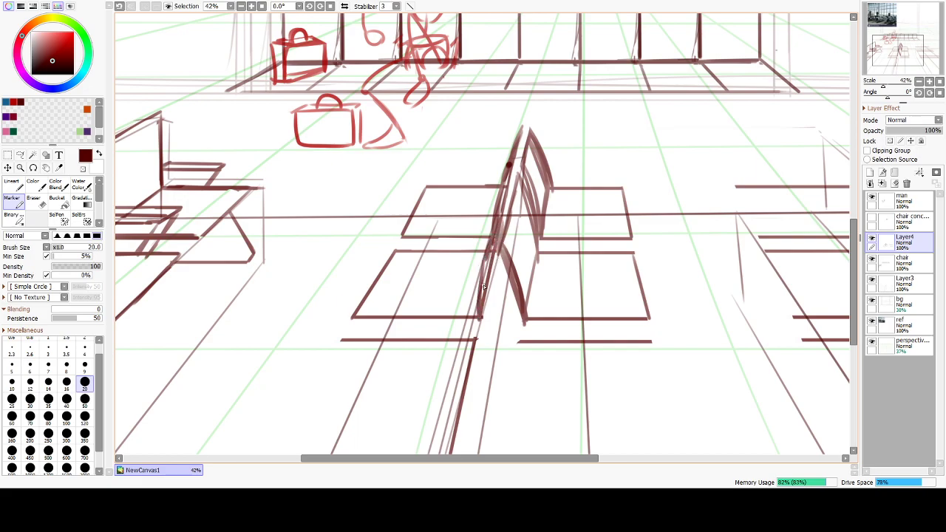
{"action": "mouse_move", "coordinate": [489, 252]}
{"action": "left_mouse_down"}
{"action": "mouse_move", "coordinate": [496, 219]}
{"action": "mouse_move", "coordinate": [477, 319]}
{"action": "left_mouse_up"}
Turn on straight-line drawing and draw a slanted line from the inner end of the right half's frontmost line toward the foreground.
{"action": "left_click_drag", "start_coordinate": [509, 380], "coordinate": [529, 227]}
{"action": "left_click_drag", "start_coordinate": [534, 193], "coordinate": [520, 286]}
{"action": "key", "text": "ctrl+z"}
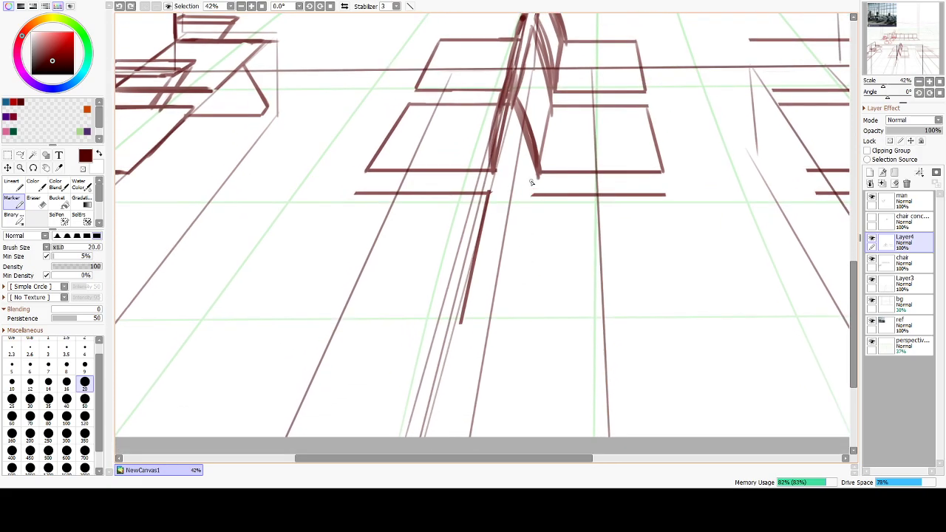
{"action": "left_click", "coordinate": [410, 6]}
{"action": "left_click_drag", "start_coordinate": [535, 195], "coordinate": [514, 324]}
{"action": "left_click_drag", "start_coordinate": [516, 322], "coordinate": [516, 320]}
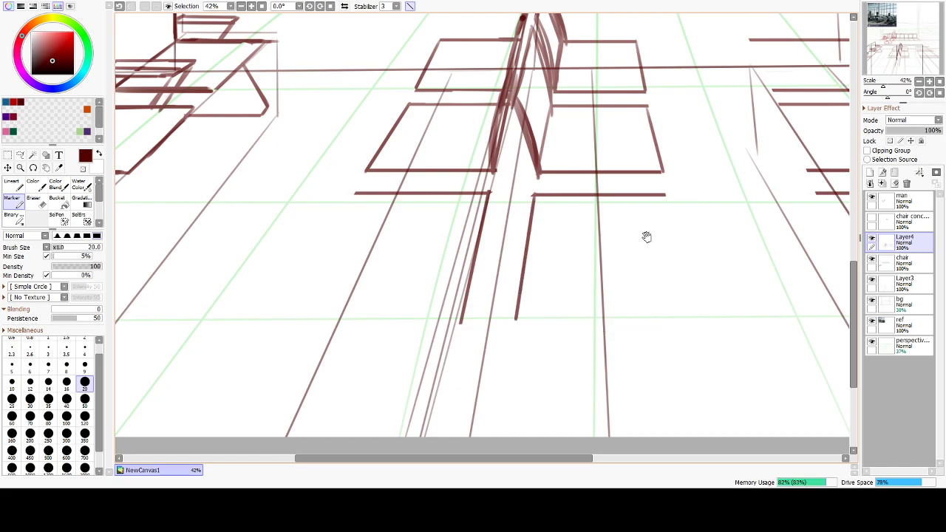
Try a straight horizontal line across the whole canvas just in front of the frontmost seat lines.
{"action": "left_click_drag", "start_coordinate": [646, 237], "coordinate": [666, 209]}
{"action": "left_click_drag", "start_coordinate": [426, 339], "coordinate": [720, 337]}
{"action": "key", "text": "ctrl+z"}
{"action": "mouse_move", "coordinate": [655, 203]}
{"action": "left_mouse_down"}
{"action": "mouse_move", "coordinate": [641, 313]}
{"action": "mouse_move", "coordinate": [655, 256]}
{"action": "mouse_move", "coordinate": [619, 266]}
{"action": "mouse_move", "coordinate": [761, 275]}
{"action": "mouse_move", "coordinate": [573, 255]}
{"action": "mouse_move", "coordinate": [439, 257]}
{"action": "mouse_move", "coordinate": [431, 291]}
{"action": "mouse_move", "coordinate": [446, 453]}
{"action": "mouse_move", "coordinate": [504, 234]}
{"action": "mouse_move", "coordinate": [566, 230]}
{"action": "mouse_move", "coordinate": [545, 391]}
{"action": "mouse_move", "coordinate": [517, 340]}
{"action": "mouse_move", "coordinate": [503, 204]}
{"action": "mouse_move", "coordinate": [626, 347]}
{"action": "mouse_move", "coordinate": [607, 333]}
{"action": "left_mouse_up"}
{"action": "scroll", "coordinate": [505, 336], "scroll_direction": "down", "scroll_amount": 5}
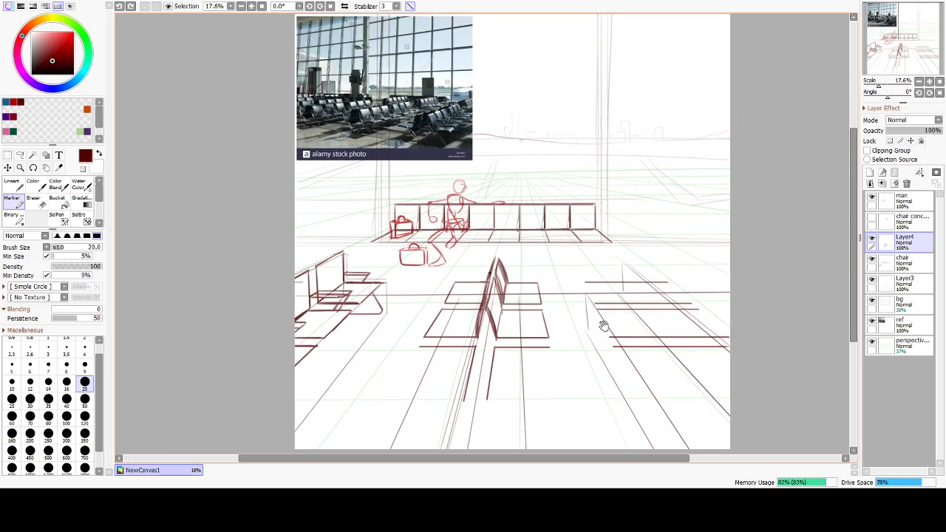
{"action": "left_click_drag", "start_coordinate": [625, 247], "coordinate": [625, 252]}
{"action": "scroll", "coordinate": [625, 252], "scroll_direction": "down", "scroll_amount": 1}
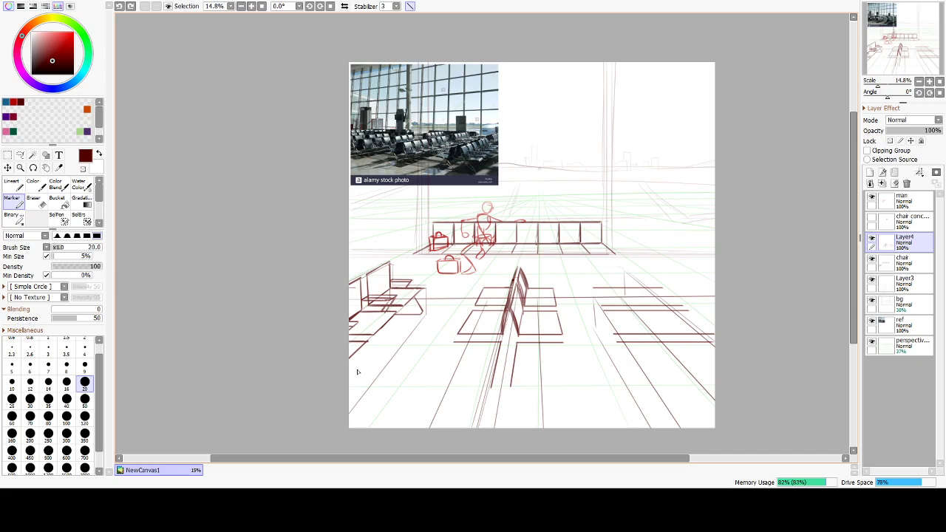
{"action": "left_click_drag", "start_coordinate": [324, 356], "coordinate": [755, 355]}
{"action": "left_click", "coordinate": [756, 357], "text": "shift"}
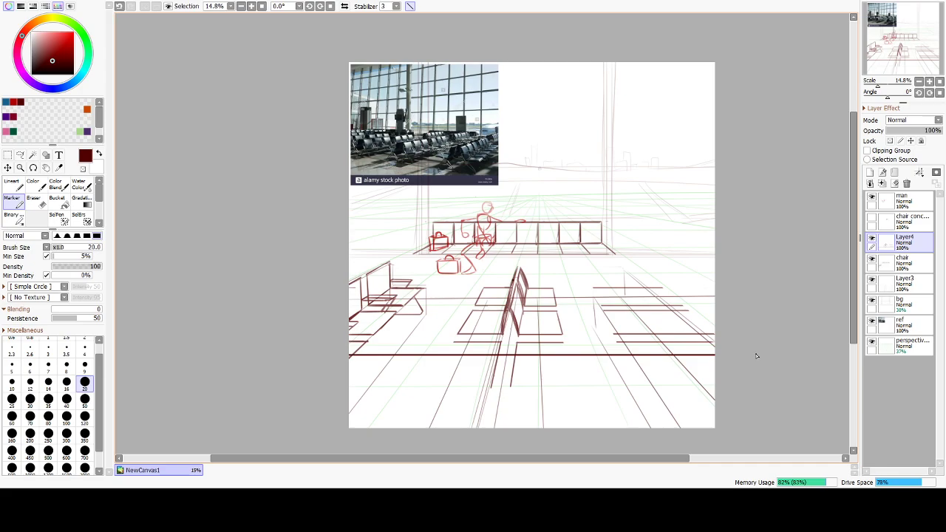
{"action": "key", "text": "ctrl+z"}
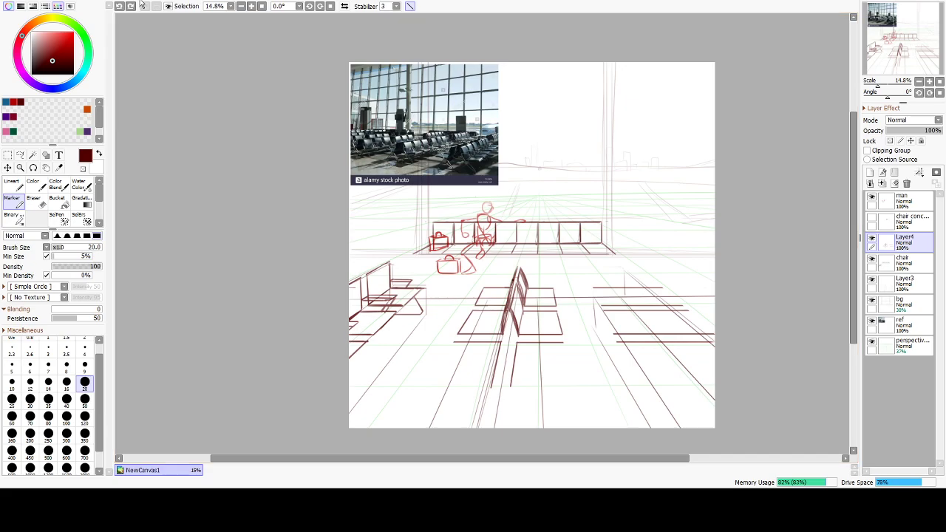
Crop the canvas to a full-width selection ending just below the frontmost seat lines, cutting off the empty foreground.
{"action": "left_click", "coordinate": [8, 155]}
{"action": "mouse_move", "coordinate": [325, 49]}
{"action": "left_mouse_down"}
{"action": "mouse_move", "coordinate": [528, 209]}
{"action": "mouse_move", "coordinate": [794, 378]}
{"action": "mouse_move", "coordinate": [790, 362]}
{"action": "left_mouse_up"}
{"action": "key", "text": "ctrl+z"}
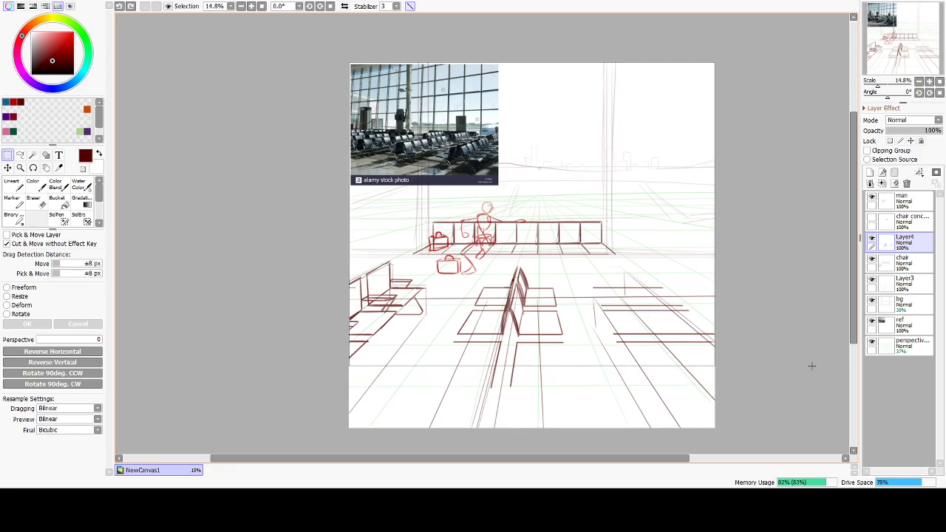
{"action": "left_click_drag", "start_coordinate": [812, 366], "coordinate": [811, 366]}
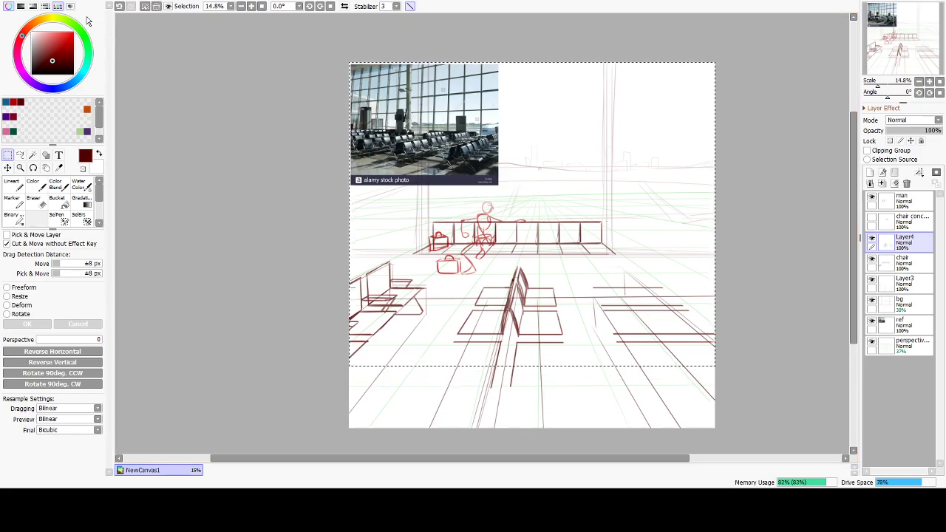
{"action": "left_click", "coordinate": [69, 2]}
{"action": "left_click", "coordinate": [116, 63]}
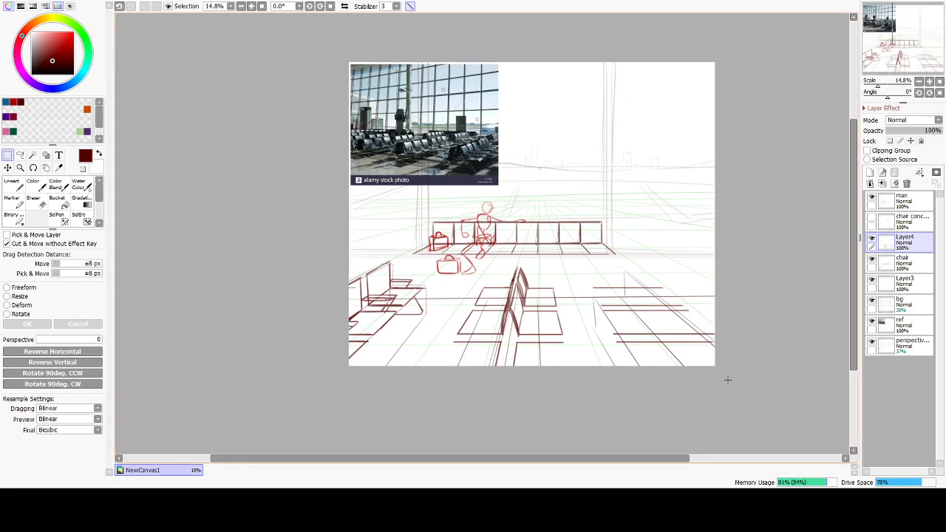
Switch to the Marker with straight-line drawing off and try strokes for the frontmost right chair's backrest.
{"action": "scroll", "coordinate": [728, 380], "scroll_direction": "up", "scroll_amount": 4}
{"action": "left_click_drag", "start_coordinate": [425, 285], "coordinate": [706, 294]}
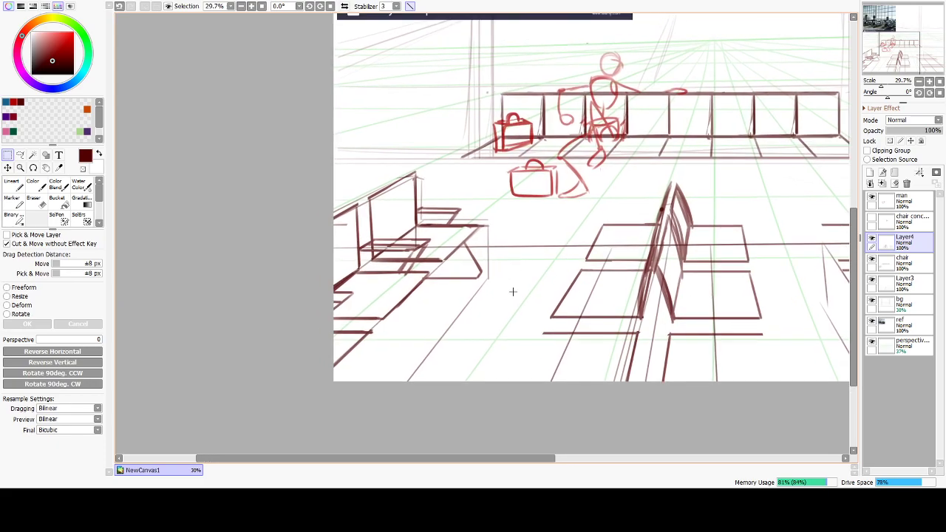
{"action": "left_click_drag", "start_coordinate": [507, 289], "coordinate": [370, 289]}
{"action": "left_click_drag", "start_coordinate": [595, 283], "coordinate": [584, 278]}
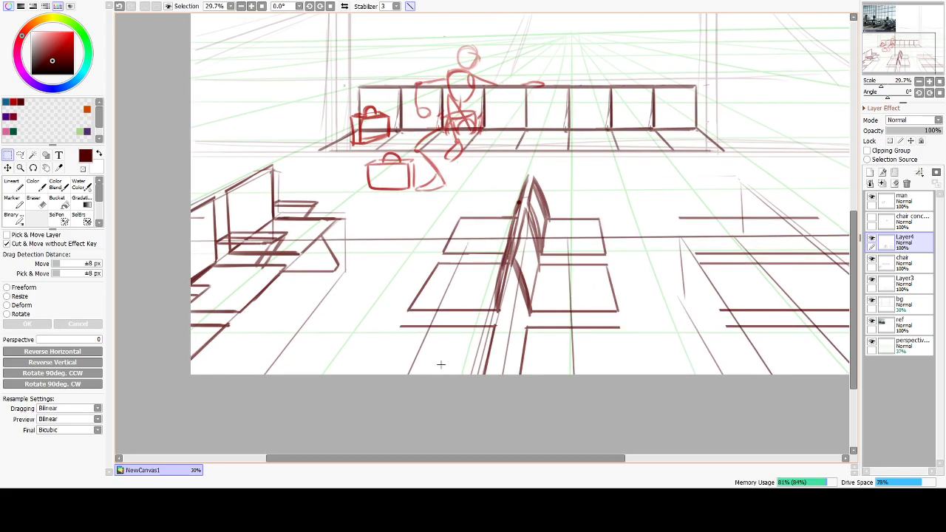
{"action": "left_click", "coordinate": [14, 202]}
{"action": "left_click_drag", "start_coordinate": [511, 284], "coordinate": [522, 327]}
{"action": "key", "text": "ctrl+z"}
{"action": "key", "text": "ctrl+z"}
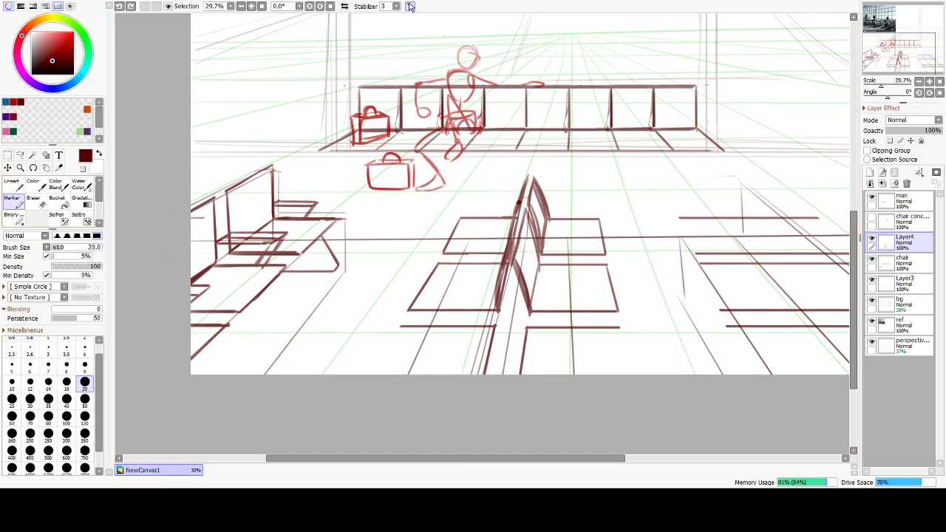
{"action": "left_click", "coordinate": [544, 310]}
{"action": "key", "text": "ctrl+z"}
{"action": "mouse_move", "coordinate": [510, 282]}
{"action": "left_mouse_down"}
{"action": "mouse_move", "coordinate": [529, 322]}
{"action": "mouse_move", "coordinate": [500, 366]}
{"action": "left_mouse_up"}
{"action": "key", "text": "ctrl+z"}
{"action": "key", "text": "ctrl+z"}
{"action": "key", "text": "ctrl+z"}
Sketch the frontmost backrest with freehand strokes from behind the front right seat down to the canvas's lower edge.
{"action": "left_click_drag", "start_coordinate": [509, 276], "coordinate": [494, 372]}
{"action": "key", "text": "ctrl+z"}
{"action": "left_click_drag", "start_coordinate": [512, 275], "coordinate": [494, 373]}
{"action": "key", "text": "ctrl+z"}
{"action": "key", "text": "ctrl+z"}
{"action": "key", "text": "ctrl+z"}
{"action": "left_click_drag", "start_coordinate": [509, 278], "coordinate": [494, 373]}
{"action": "left_click_drag", "start_coordinate": [508, 295], "coordinate": [492, 385]}
{"action": "left_click_drag", "start_coordinate": [499, 311], "coordinate": [480, 389]}
{"action": "key", "text": "ctrl+z"}
{"action": "key", "text": "ctrl+z"}
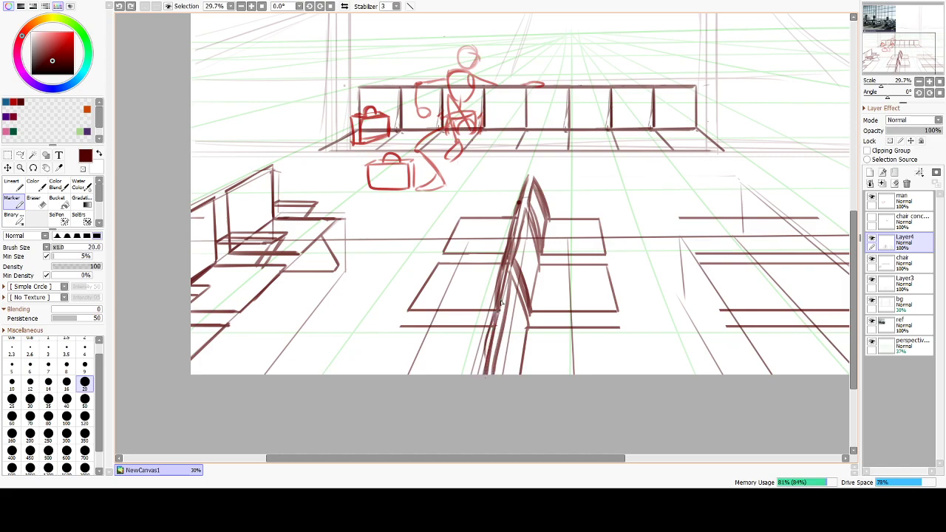
Sketch the frontmost left chair's backrest with a mark at its top and a stroke running past the canvas's lower edge.
{"action": "left_click", "coordinate": [496, 308]}
{"action": "key", "text": "ctrl+z"}
{"action": "left_click_drag", "start_coordinate": [504, 262], "coordinate": [507, 255]}
{"action": "left_click_drag", "start_coordinate": [494, 299], "coordinate": [478, 379]}
{"action": "key", "text": "ctrl+z"}
{"action": "key", "text": "ctrl+z"}
{"action": "left_click_drag", "start_coordinate": [495, 299], "coordinate": [457, 417]}
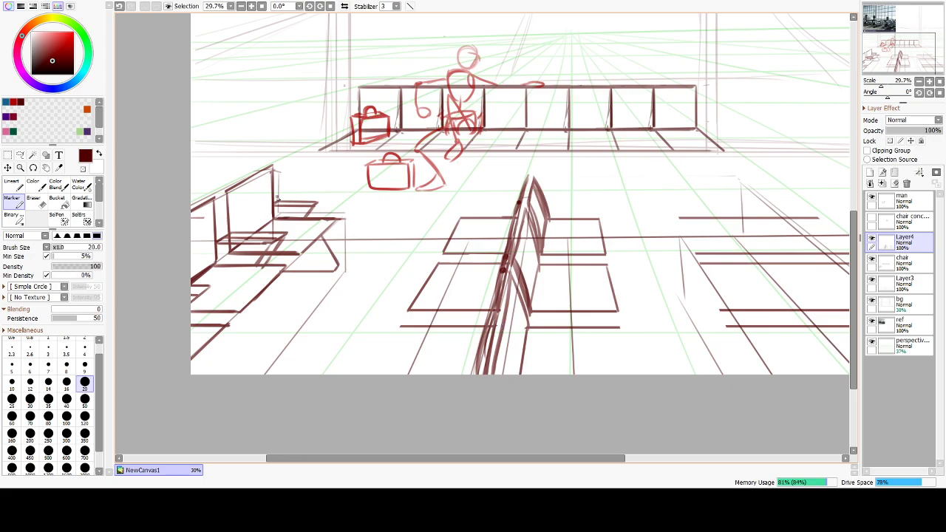
Draw the slanted outer side edges of the frontmost left and right seats in the centre row.
{"action": "left_click_drag", "start_coordinate": [400, 327], "coordinate": [368, 394]}
{"action": "left_click_drag", "start_coordinate": [620, 328], "coordinate": [629, 389]}
{"action": "key", "text": "ctrl+z"}
{"action": "left_click_drag", "start_coordinate": [620, 328], "coordinate": [647, 421]}
{"action": "key", "text": "ctrl+z"}
{"action": "left_click_drag", "start_coordinate": [638, 318], "coordinate": [584, 327]}
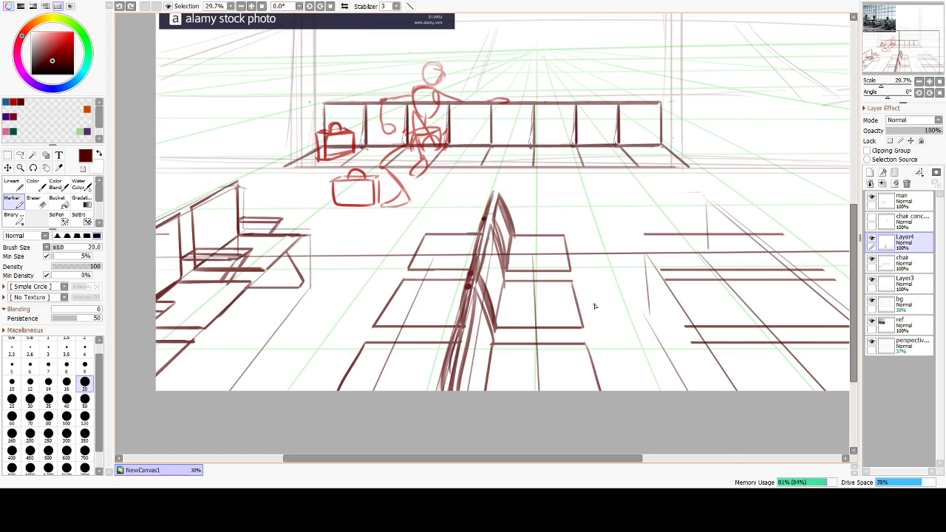
Select the man layer and draw the right row's slanted outer seat edges with straight lines.
{"action": "left_click", "coordinate": [872, 197]}
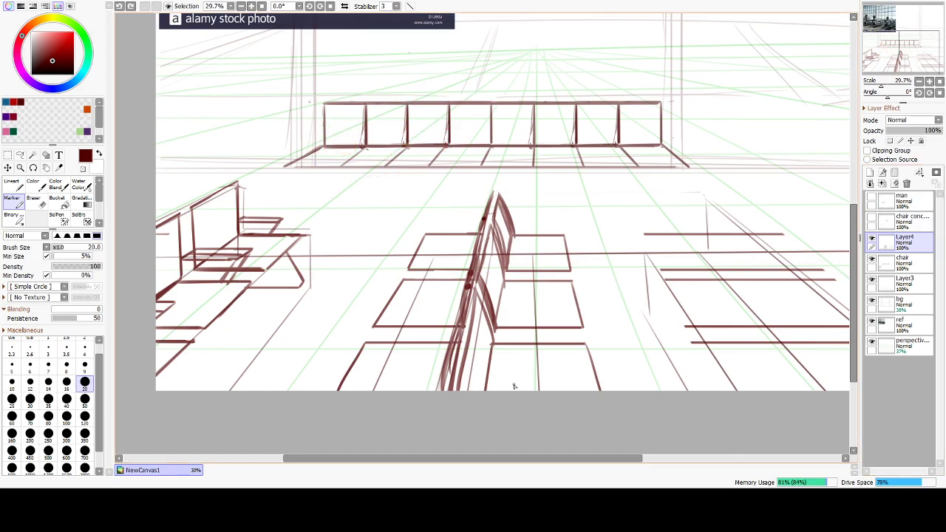
{"action": "left_click", "coordinate": [903, 201]}
{"action": "left_click", "coordinate": [873, 198]}
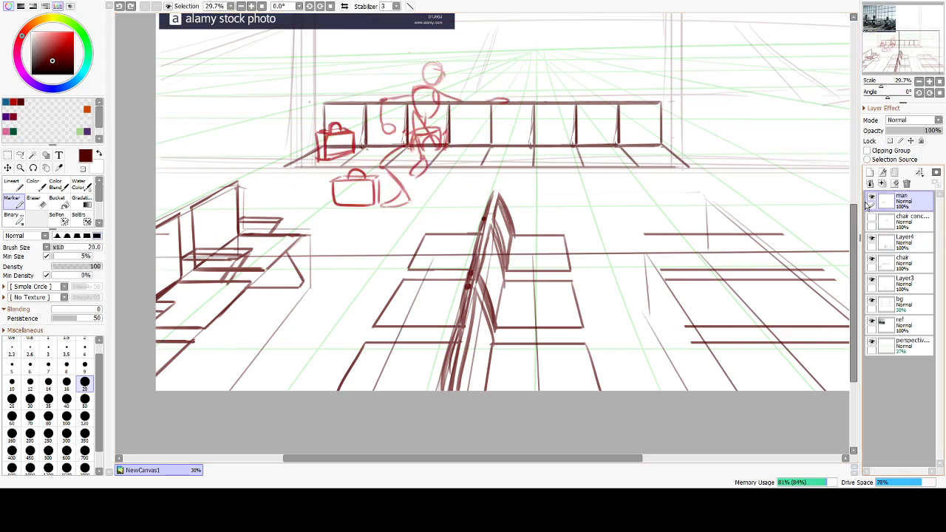
{"action": "left_click_drag", "start_coordinate": [423, 459], "coordinate": [481, 455]}
{"action": "left_click_drag", "start_coordinate": [621, 333], "coordinate": [492, 344]}
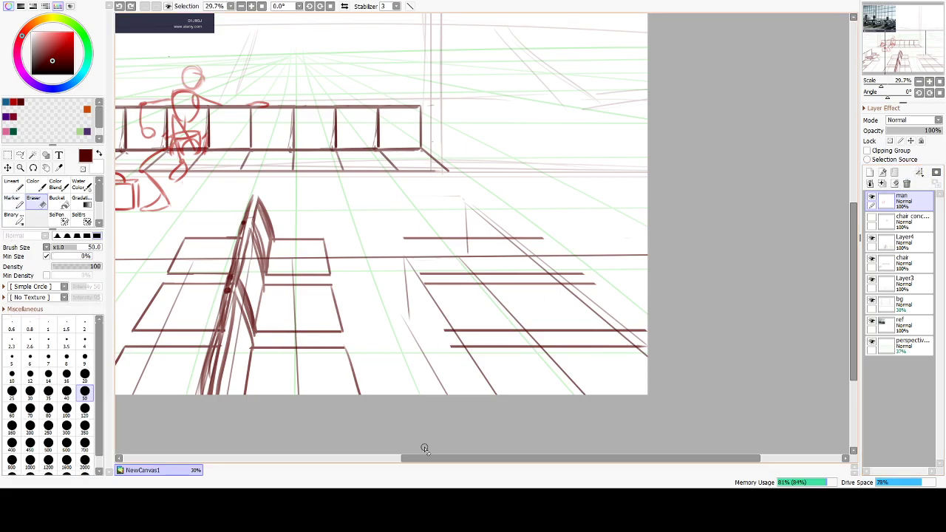
{"action": "left_click", "coordinate": [410, 6]}
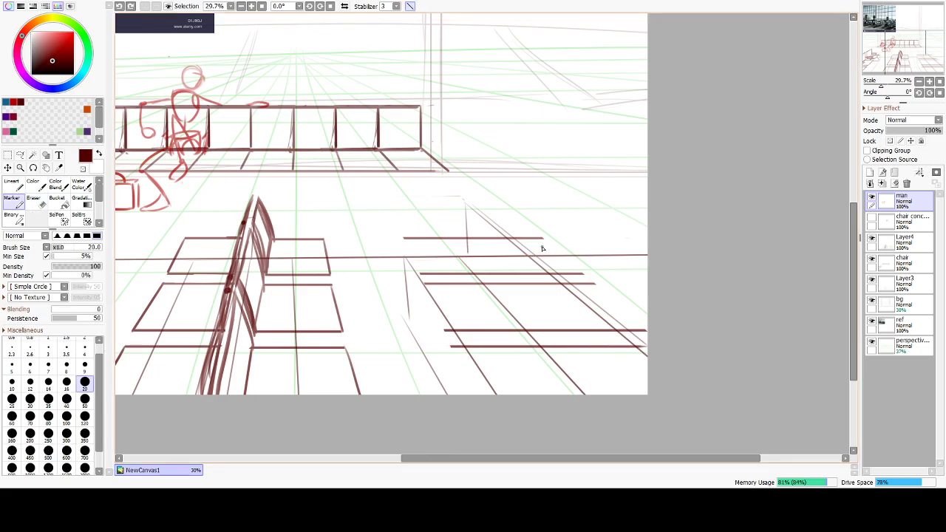
{"action": "left_click_drag", "start_coordinate": [544, 238], "coordinate": [652, 339]}
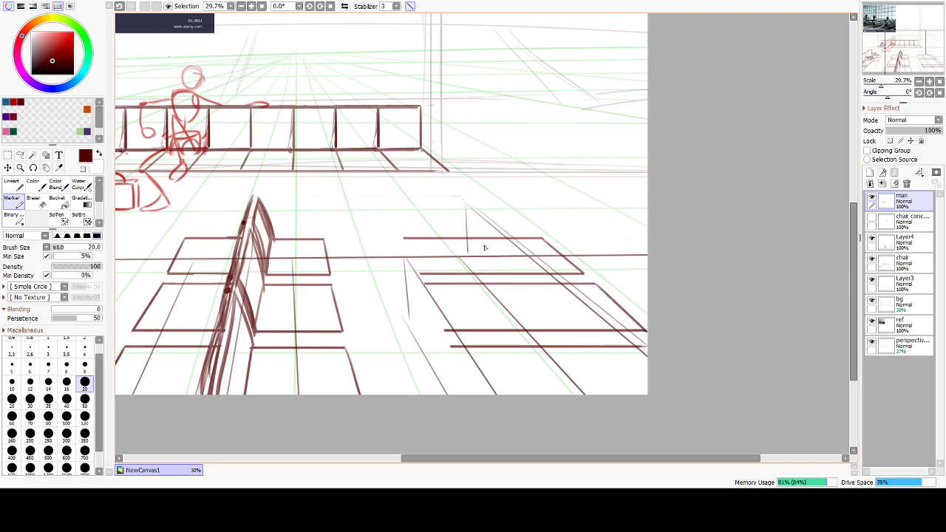
Draw slanted divider lines through the middle of each seat block in the right row.
{"action": "left_click_drag", "start_coordinate": [484, 240], "coordinate": [513, 276]}
{"action": "key", "text": "ctrl+z"}
{"action": "left_click_drag", "start_coordinate": [481, 239], "coordinate": [510, 275]}
{"action": "left_click_drag", "start_coordinate": [516, 276], "coordinate": [564, 333]}
{"action": "left_click_drag", "start_coordinate": [627, 401], "coordinate": [628, 403]}
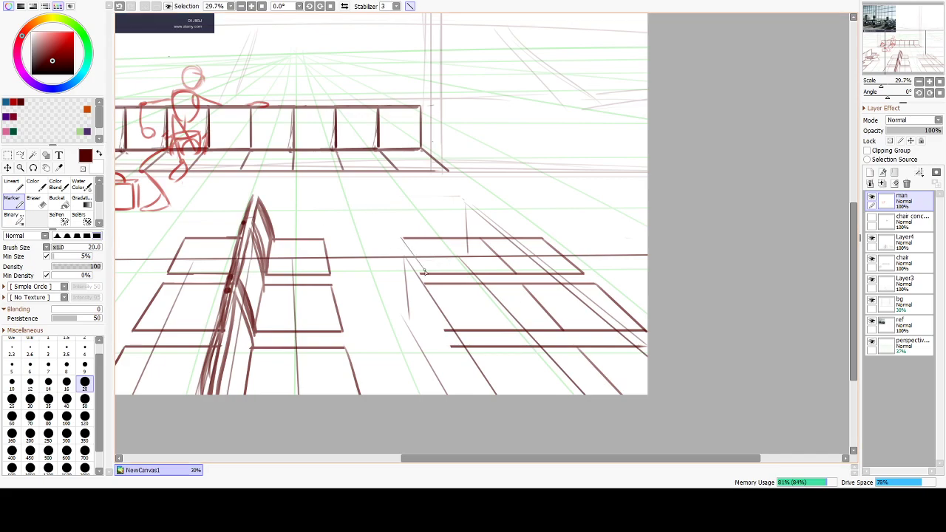
Draw the slanted inner edges of the right row's seats, from the rearmost seat down to the foreground.
{"action": "left_click_drag", "start_coordinate": [421, 275], "coordinate": [422, 276]}
{"action": "left_click_drag", "start_coordinate": [456, 330], "coordinate": [456, 331]}
{"action": "key", "text": "ctrl+z"}
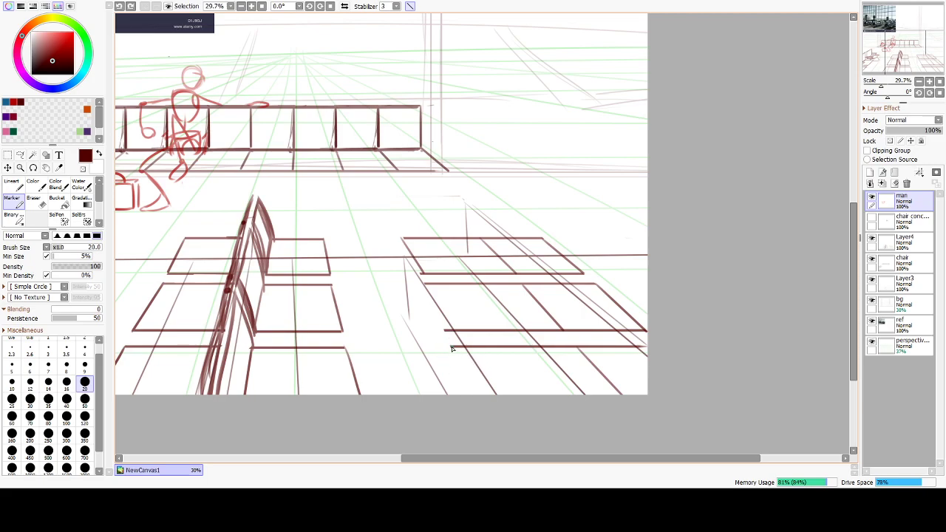
{"action": "left_click", "coordinate": [481, 387], "text": "shift"}
{"action": "left_click", "coordinate": [456, 332], "text": "shift"}
{"action": "key", "text": "ctrl+z"}
{"action": "left_click", "coordinate": [502, 405], "text": "shift"}
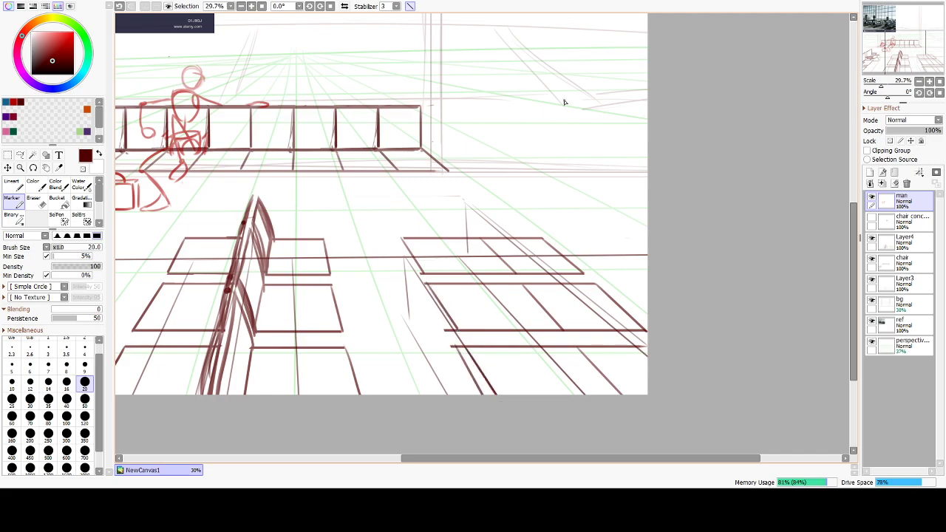
Erase the doubled strokes along the right row's inner edge in the foreground.
{"action": "key", "text": "e"}
{"action": "left_click", "coordinate": [395, 250]}
{"action": "left_click_drag", "start_coordinate": [486, 415], "coordinate": [487, 414]}
{"action": "left_click_drag", "start_coordinate": [405, 260], "coordinate": [490, 406]}
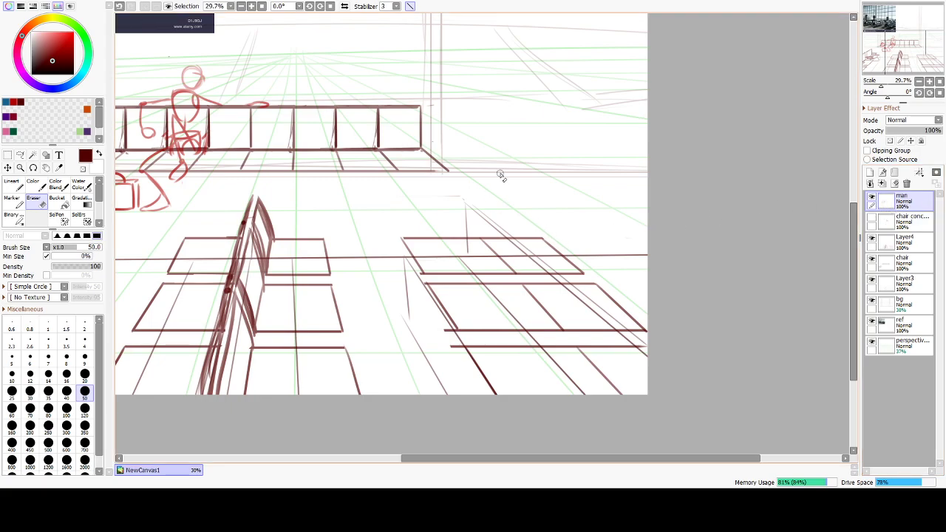
Select the right row's area, cut its new lines from the man layer and paste them onto a new layer above Layer4.
{"action": "key", "text": "m"}
{"action": "left_click_drag", "start_coordinate": [362, 190], "coordinate": [675, 426]}
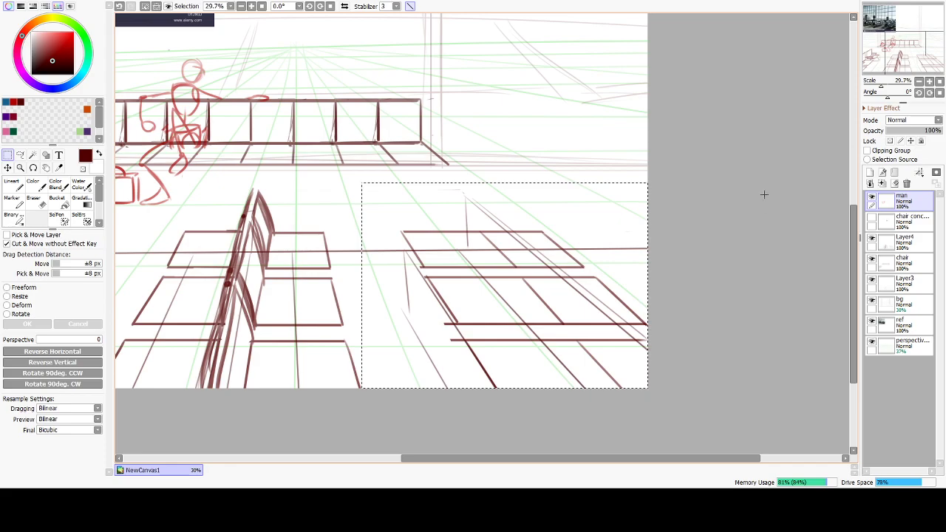
{"action": "left_click", "coordinate": [873, 197]}
{"action": "double_click", "coordinate": [873, 198]}
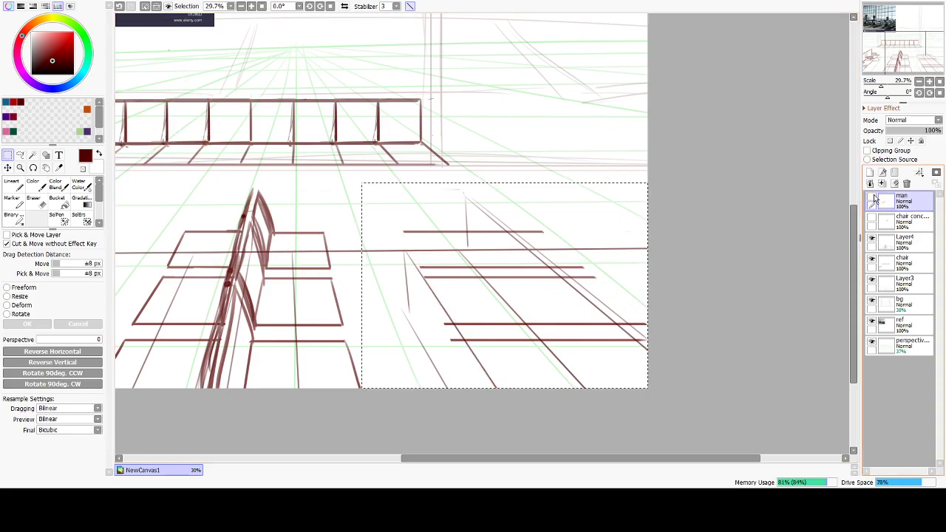
{"action": "left_click", "coordinate": [873, 198]}
{"action": "key", "text": "ctrl+d"}
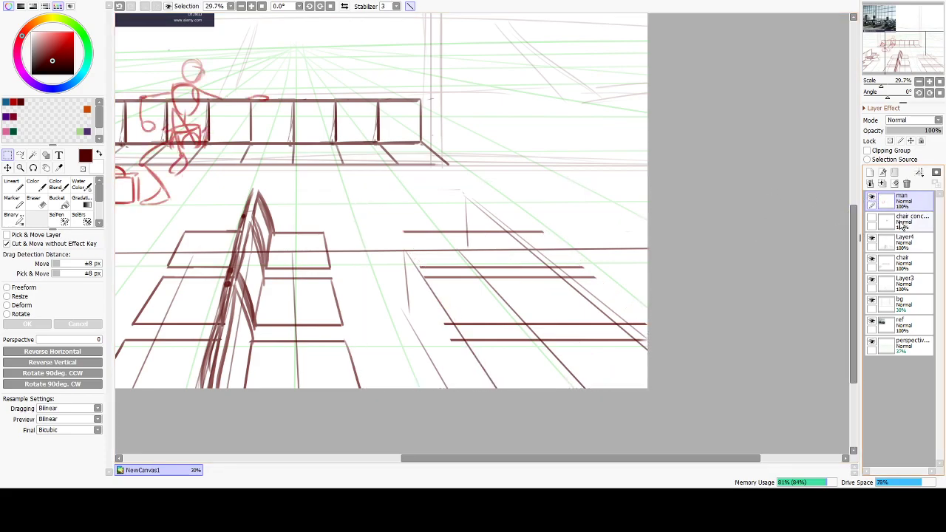
{"action": "left_click", "coordinate": [893, 235]}
{"action": "key", "text": "ctrl+z"}
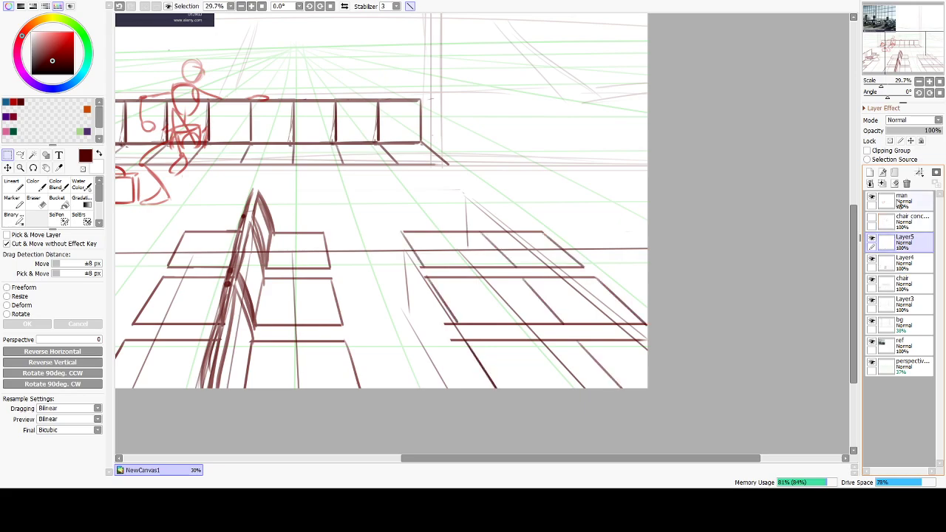
Merge the pasted lines down into Layer4 and rename that layer "more chair".
{"action": "left_click", "coordinate": [882, 183]}
{"action": "left_click", "coordinate": [873, 239]}
{"action": "left_click", "coordinate": [873, 238]}
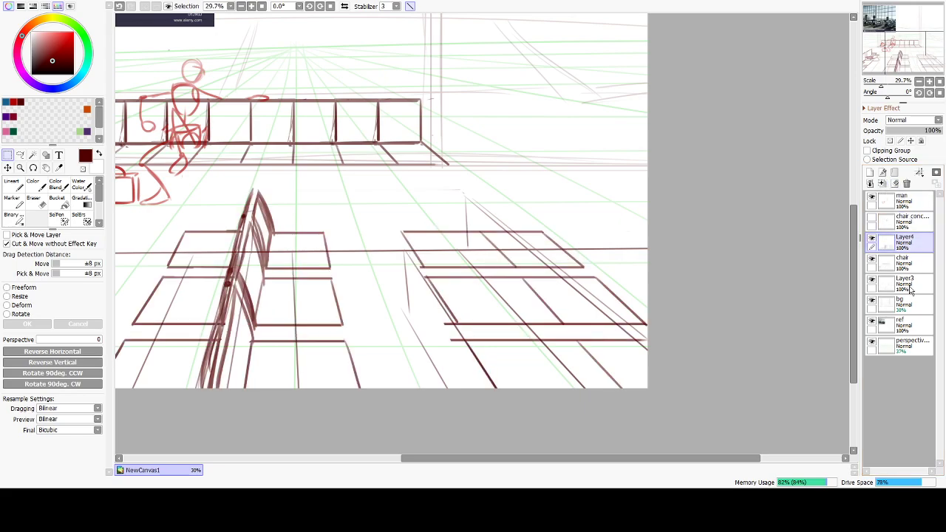
{"action": "key", "text": "Return"}
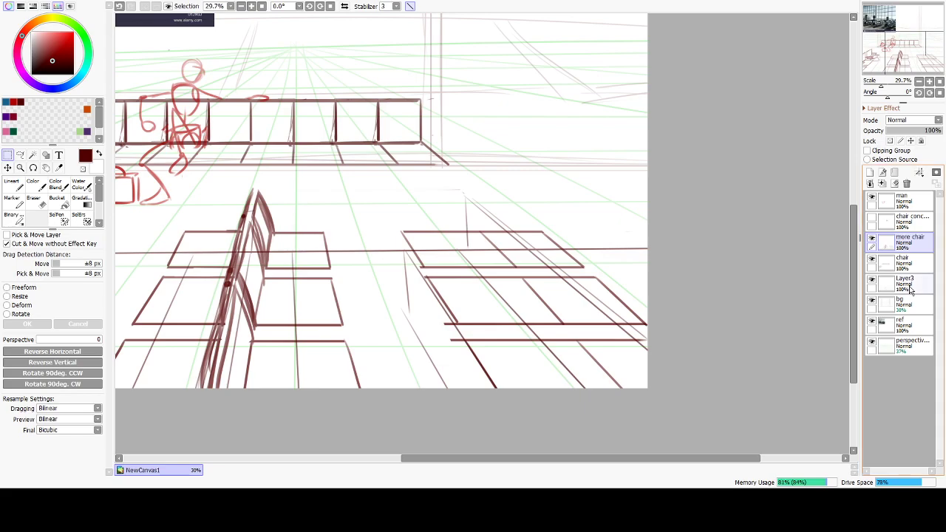
Erase the line ends overhanging the right row's inner edge with straight eraser strokes.
{"action": "key", "text": "e"}
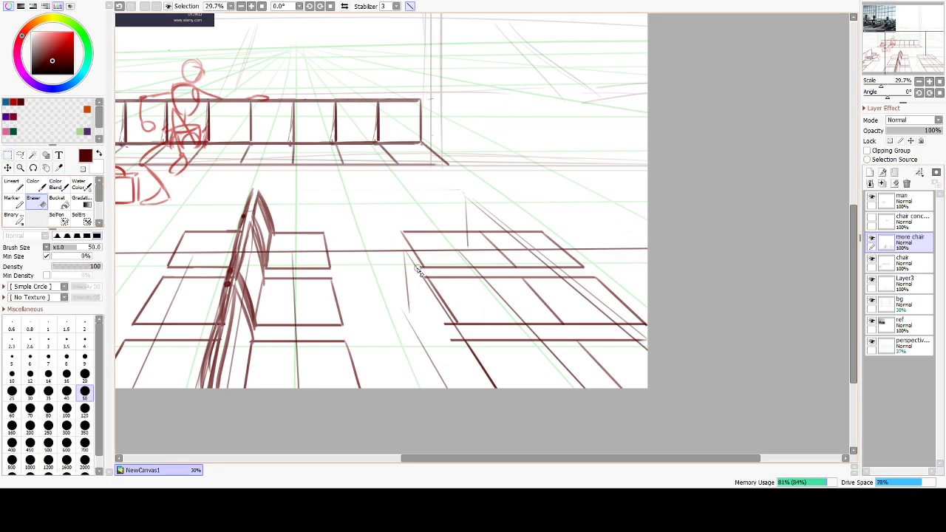
{"action": "left_click_drag", "start_coordinate": [453, 342], "coordinate": [425, 275]}
{"action": "left_click_drag", "start_coordinate": [448, 318], "coordinate": [522, 439]}
{"action": "left_click_drag", "start_coordinate": [436, 305], "coordinate": [508, 414]}
{"action": "left_click_drag", "start_coordinate": [418, 264], "coordinate": [514, 414]}
{"action": "key", "text": "ctrl+z"}
{"action": "left_click_drag", "start_coordinate": [406, 264], "coordinate": [517, 420]}
{"action": "left_click_drag", "start_coordinate": [421, 285], "coordinate": [505, 411]}
Make a rectangular selection around the left bench and try moving its contents on the more chair layer.
{"action": "mouse_move", "coordinate": [369, 341]}
{"action": "left_mouse_down"}
{"action": "mouse_move", "coordinate": [609, 310]}
{"action": "mouse_move", "coordinate": [614, 284]}
{"action": "mouse_move", "coordinate": [577, 296]}
{"action": "left_mouse_up"}
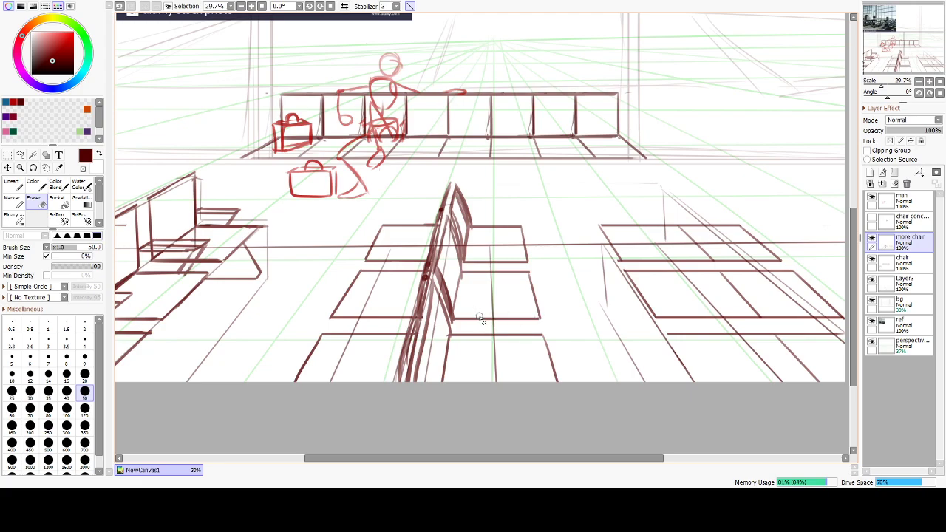
{"action": "left_click_drag", "start_coordinate": [459, 234], "coordinate": [535, 463]}
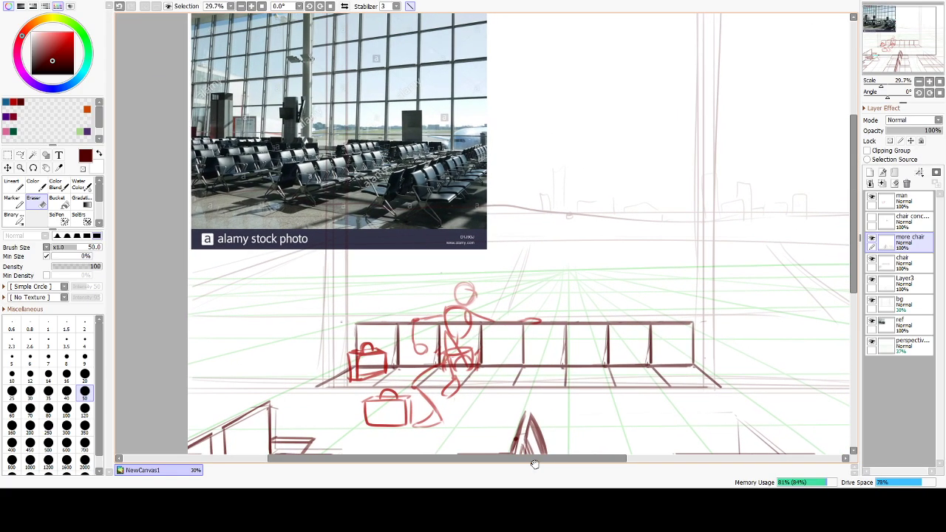
{"action": "left_click_drag", "start_coordinate": [448, 360], "coordinate": [460, 343]}
{"action": "scroll", "coordinate": [486, 313], "scroll_direction": "down", "scroll_amount": 5}
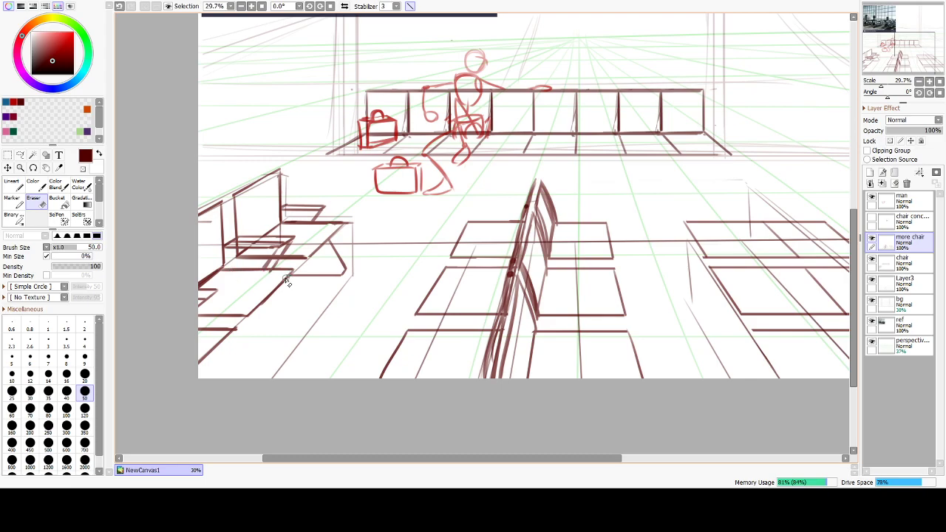
{"action": "left_click", "coordinate": [7, 154]}
{"action": "left_click_drag", "start_coordinate": [196, 153], "coordinate": [352, 351]}
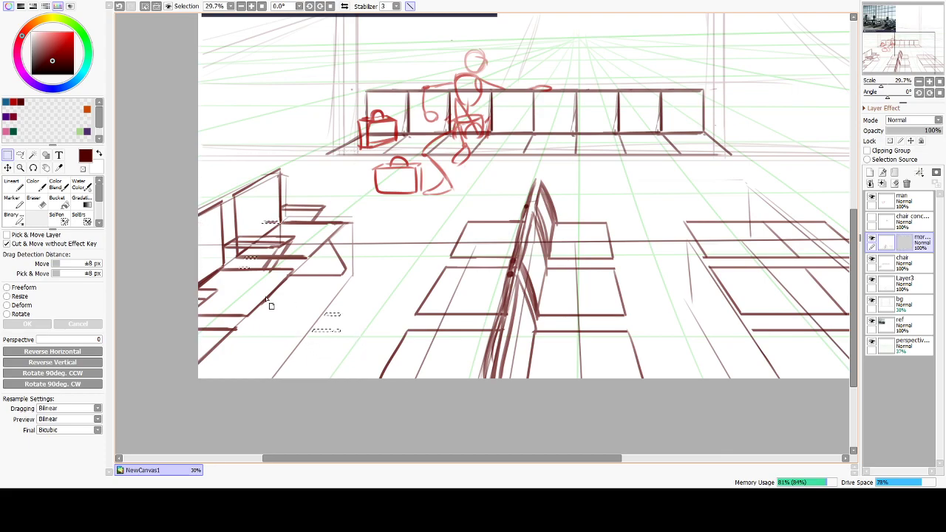
{"action": "key", "text": "ctrl+z"}
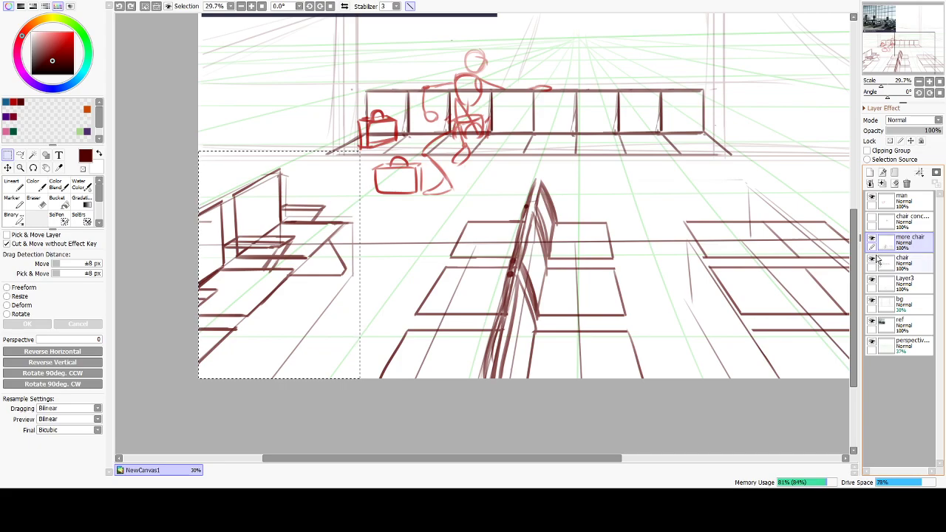
Merge the more chair layer down into the chair layer and try moving the selected left bench.
{"action": "left_click", "coordinate": [872, 258]}
{"action": "left_click", "coordinate": [872, 258]}
{"action": "left_click", "coordinate": [873, 259]}
{"action": "left_click", "coordinate": [873, 259]}
{"action": "left_click", "coordinate": [883, 183]}
{"action": "left_click_drag", "start_coordinate": [292, 272], "coordinate": [274, 269]}
{"action": "key", "text": "ctrl+z"}
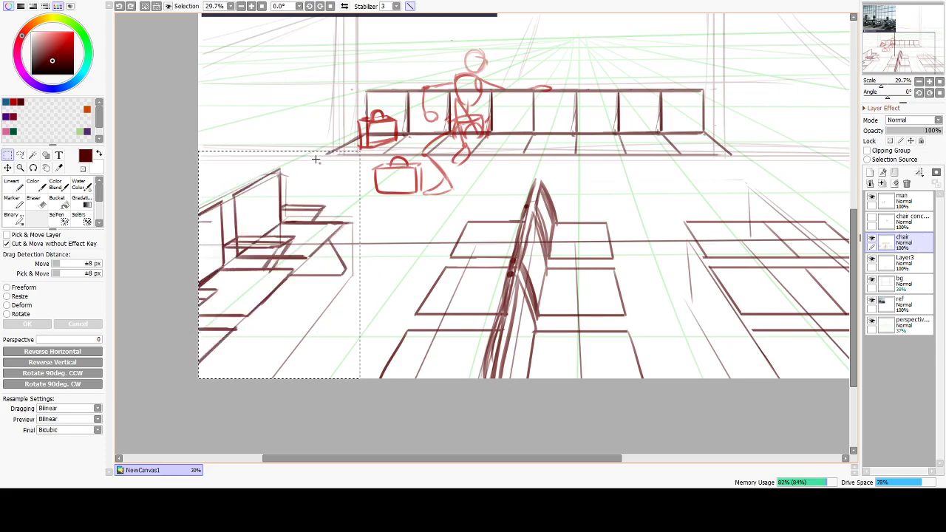
Trim the upper corner off the left bench selection, move the bench outward and slant it with Deform.
{"action": "left_click_drag", "start_coordinate": [312, 138], "coordinate": [396, 212]}
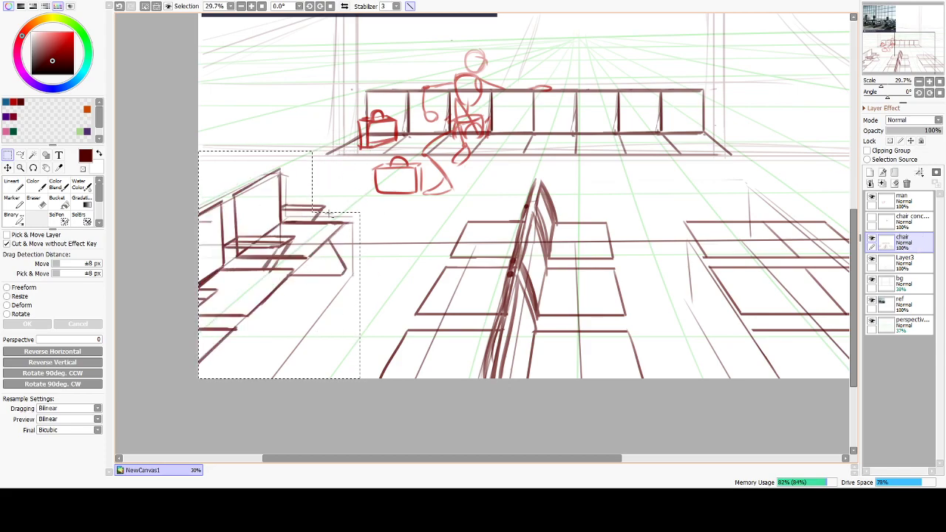
{"action": "left_click_drag", "start_coordinate": [302, 285], "coordinate": [276, 289]}
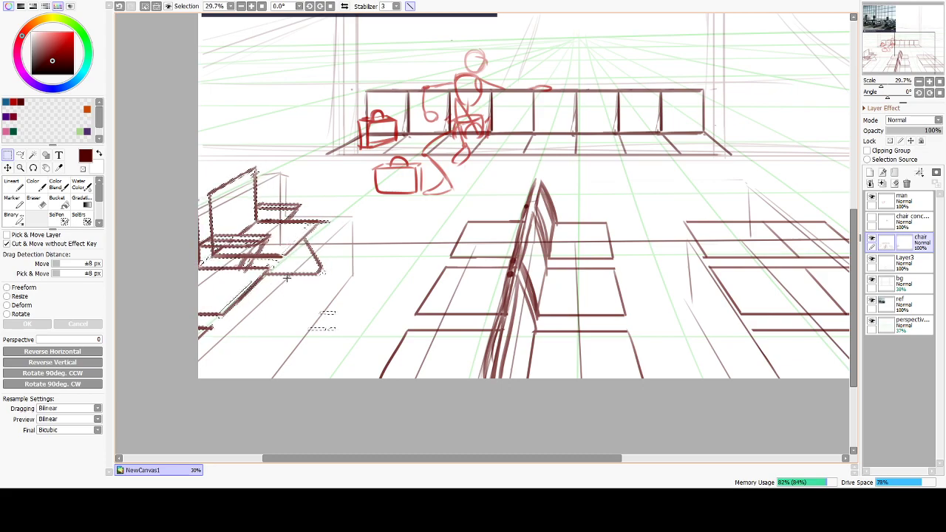
{"action": "left_click", "coordinate": [7, 306]}
{"action": "left_click_drag", "start_coordinate": [255, 374], "coordinate": [232, 365]}
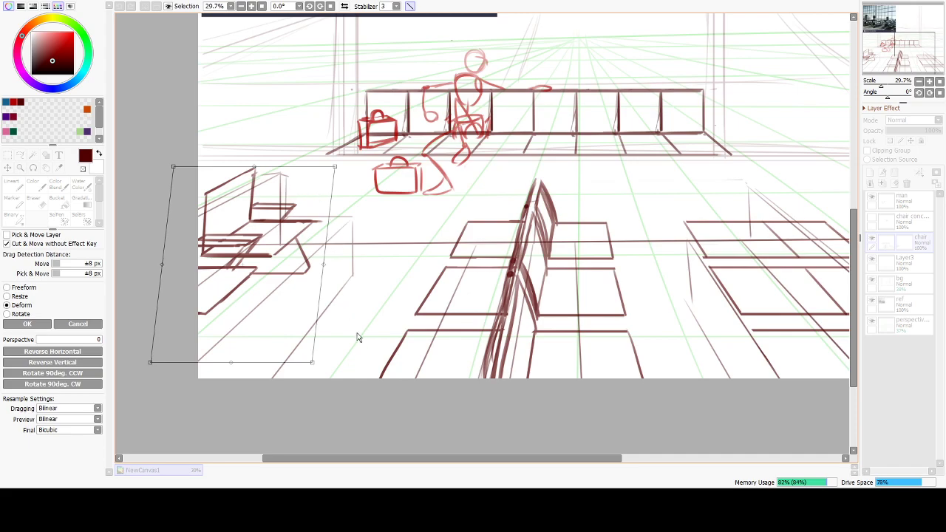
{"action": "left_click_drag", "start_coordinate": [270, 275], "coordinate": [261, 276]}
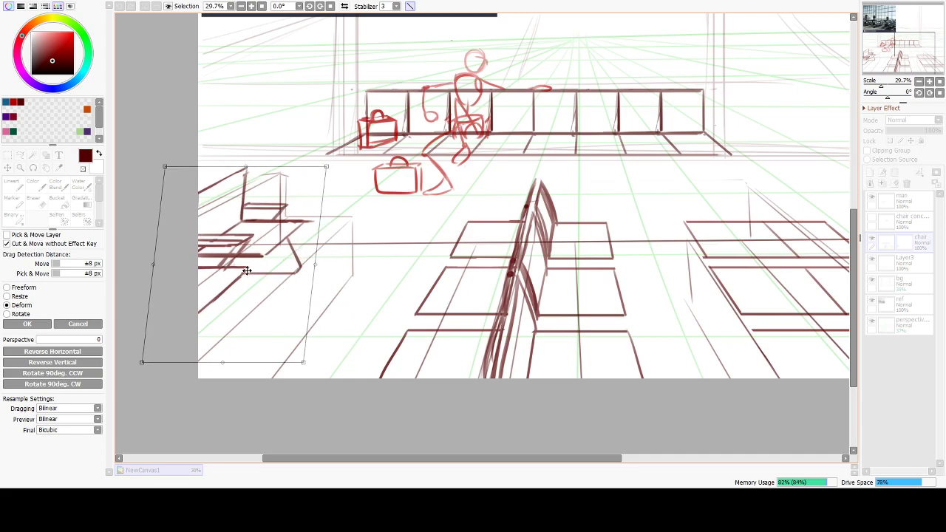
{"action": "left_click", "coordinate": [27, 324]}
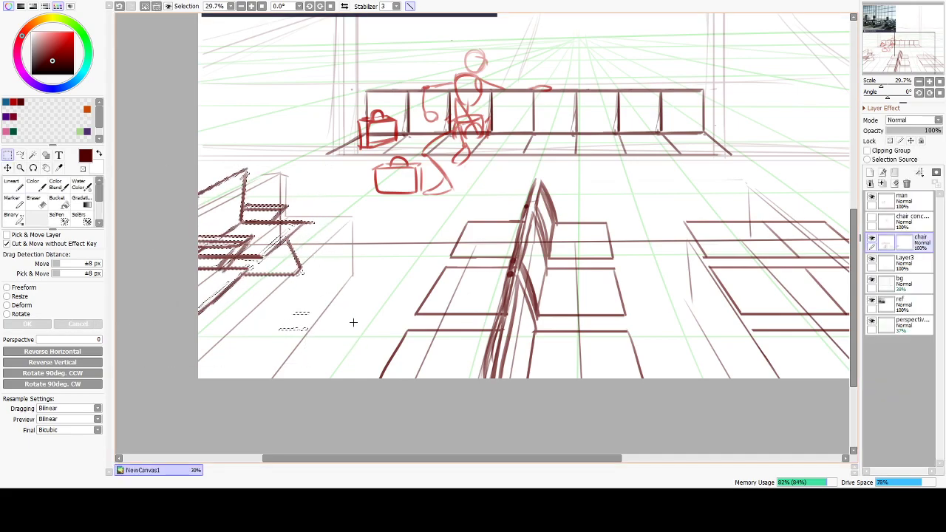
{"action": "left_click_drag", "start_coordinate": [676, 326], "coordinate": [483, 317]}
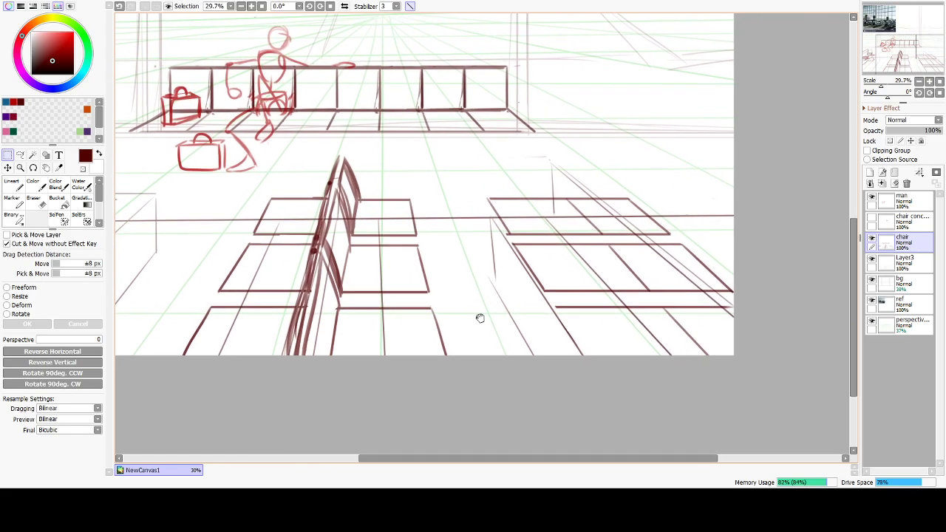
{"action": "left_click_drag", "start_coordinate": [468, 158], "coordinate": [773, 395]}
{"action": "left_click_drag", "start_coordinate": [418, 342], "coordinate": [532, 342]}
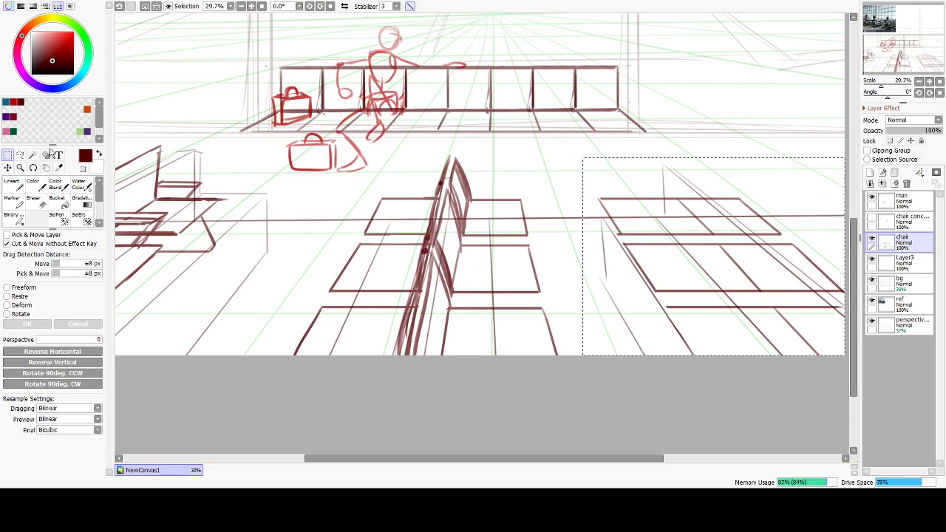
Clear the selection and draw a straight horizontal spacing line from the left bench to the centre row with the Lineart brush.
{"action": "left_click", "coordinate": [12, 188]}
{"action": "left_click_drag", "start_coordinate": [214, 209], "coordinate": [309, 209]}
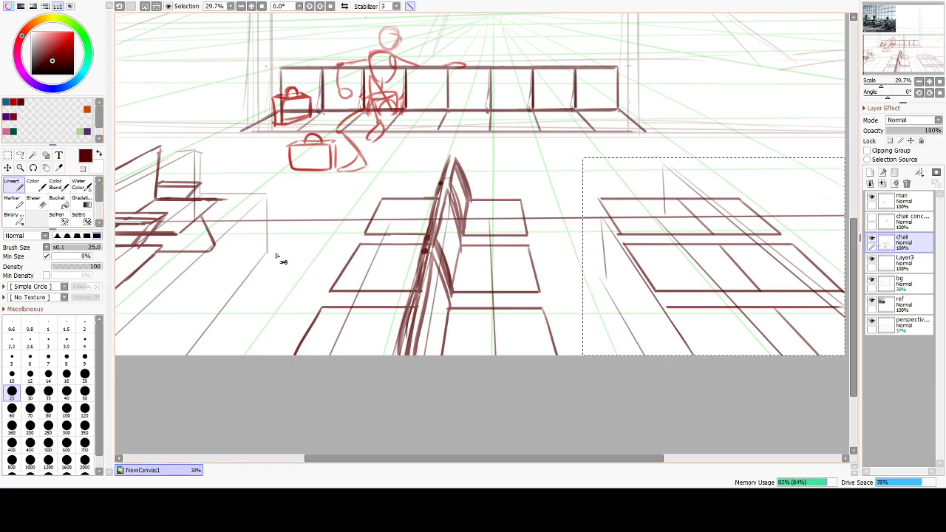
{"action": "key", "text": "ctrl+d"}
{"action": "left_click", "coordinate": [212, 211]}
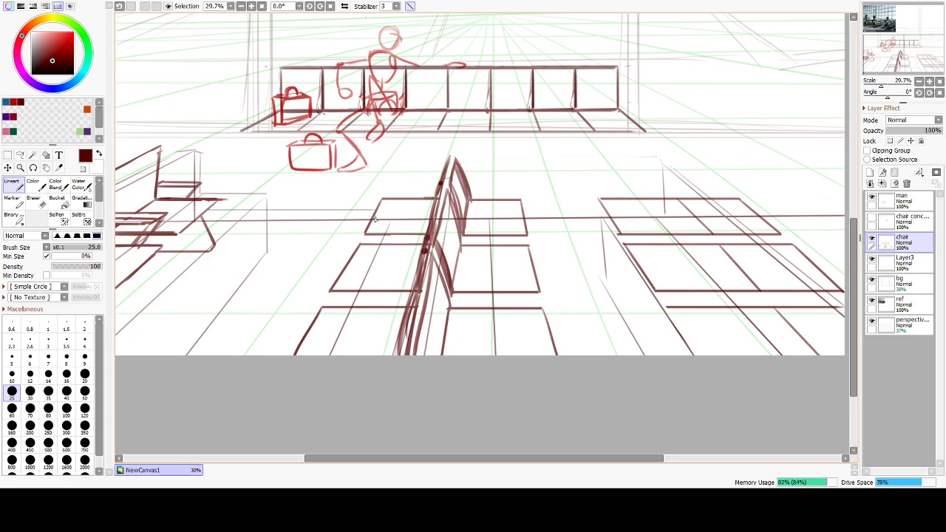
{"action": "left_click", "coordinate": [372, 214], "text": "shift"}
{"action": "key", "text": "ctrl+z"}
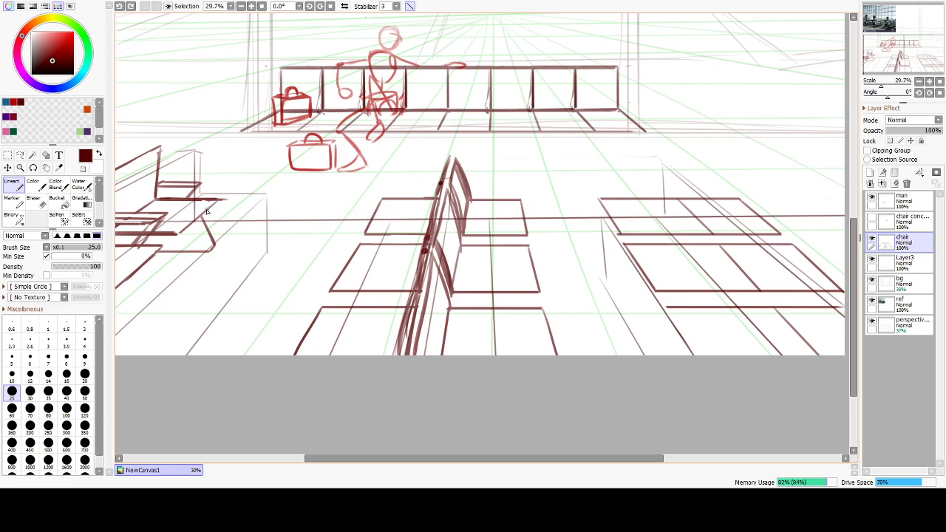
{"action": "left_click", "coordinate": [374, 223], "text": "shift"}
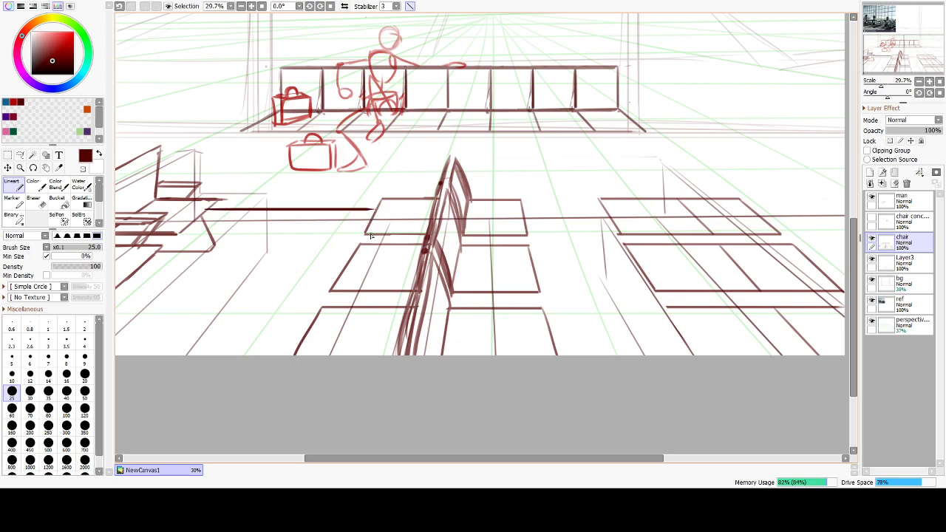
Lasso the spacing line, move it between the centre and right rows, and cut and paste it onto its own layer.
{"action": "left_click", "coordinate": [20, 155]}
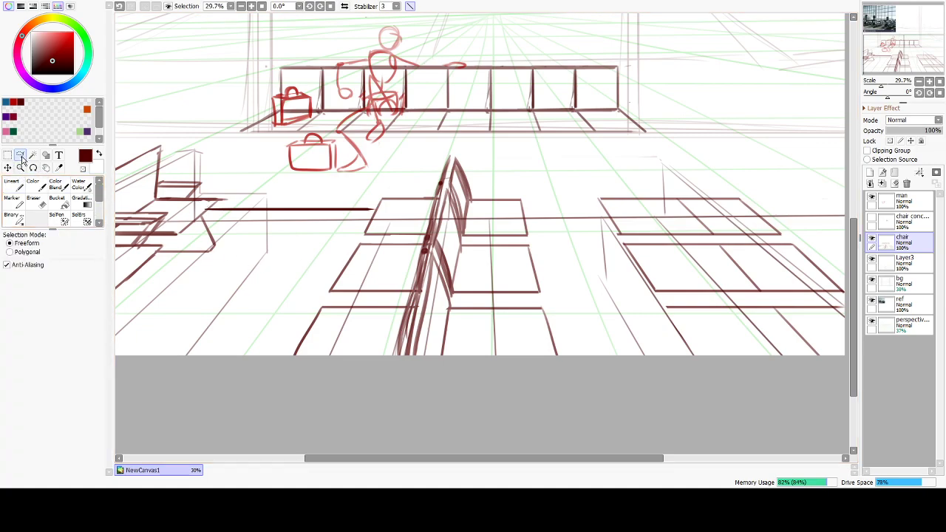
{"action": "mouse_move", "coordinate": [210, 211]}
{"action": "left_mouse_down"}
{"action": "mouse_move", "coordinate": [355, 204]}
{"action": "mouse_move", "coordinate": [374, 209]}
{"action": "mouse_move", "coordinate": [296, 223]}
{"action": "mouse_move", "coordinate": [539, 238]}
{"action": "mouse_move", "coordinate": [352, 223]}
{"action": "mouse_move", "coordinate": [315, 206]}
{"action": "mouse_move", "coordinate": [577, 223]}
{"action": "mouse_move", "coordinate": [633, 216]}
{"action": "left_mouse_up"}
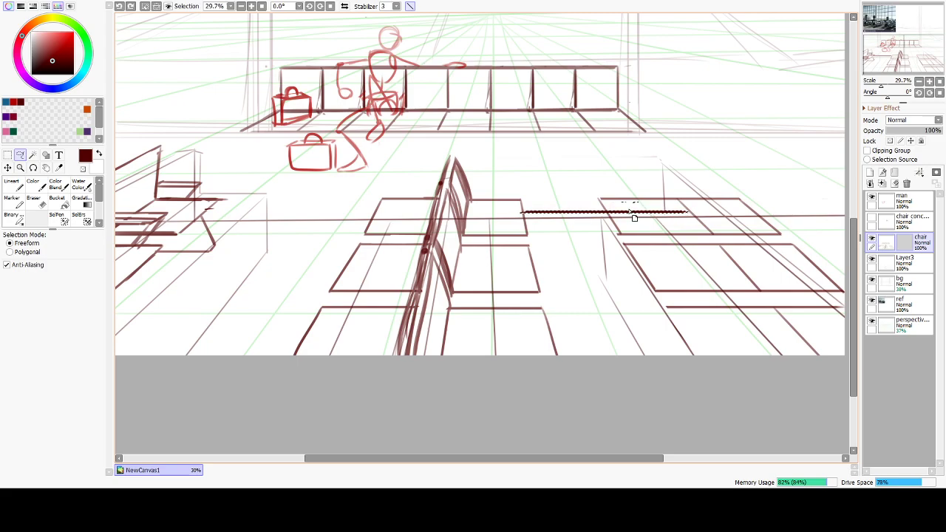
{"action": "key", "text": "Delete"}
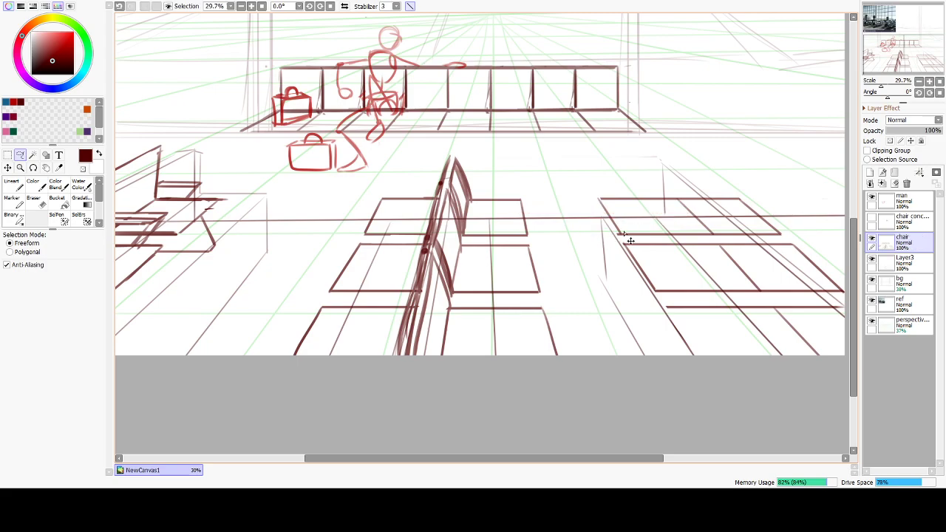
{"action": "key", "text": "ctrl+v"}
{"action": "left_click", "coordinate": [917, 261]}
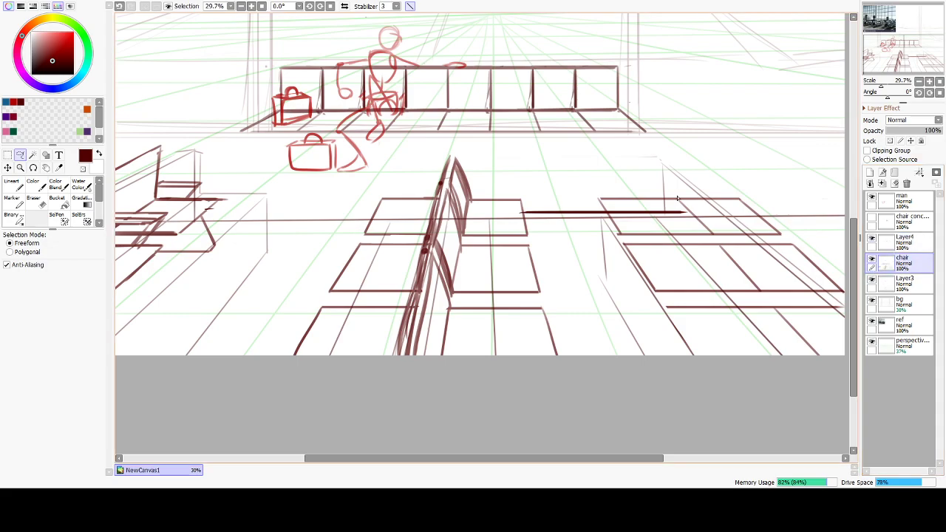
Lasso the right chair row on the chair layer and move it outward to meet the end of the spacing line.
{"action": "left_click_drag", "start_coordinate": [618, 183], "coordinate": [805, 325]}
{"action": "key", "text": "ctrl+z"}
{"action": "mouse_move", "coordinate": [799, 172]}
{"action": "left_mouse_down"}
{"action": "mouse_move", "coordinate": [739, 157]}
{"action": "mouse_move", "coordinate": [677, 372]}
{"action": "mouse_move", "coordinate": [902, 359]}
{"action": "left_mouse_up"}
{"action": "mouse_move", "coordinate": [759, 315]}
{"action": "left_mouse_down"}
{"action": "mouse_move", "coordinate": [654, 323]}
{"action": "mouse_move", "coordinate": [678, 302]}
{"action": "mouse_move", "coordinate": [714, 304]}
{"action": "mouse_move", "coordinate": [707, 299]}
{"action": "mouse_move", "coordinate": [710, 308]}
{"action": "left_mouse_up"}
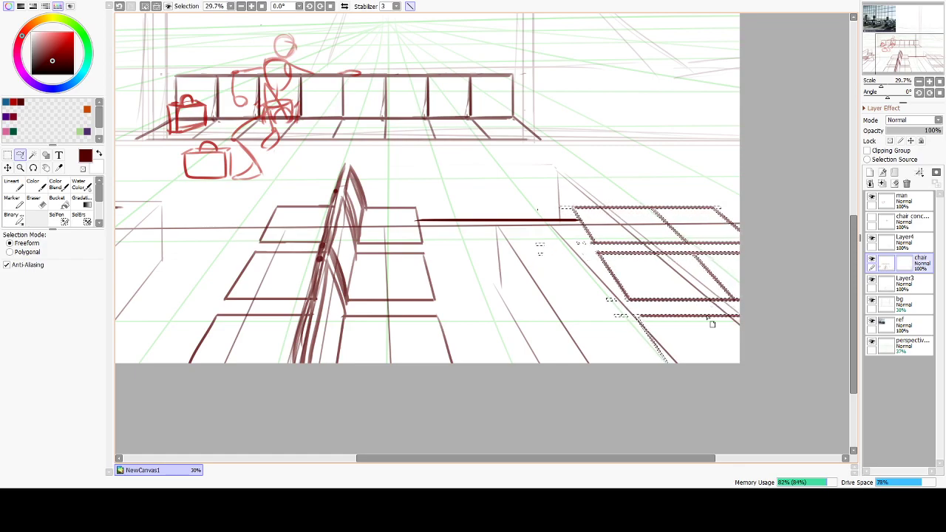
{"action": "key", "text": "ctrl+d"}
{"action": "mouse_move", "coordinate": [769, 178]}
{"action": "left_mouse_down"}
{"action": "mouse_move", "coordinate": [530, 239]}
{"action": "mouse_move", "coordinate": [776, 392]}
{"action": "left_mouse_up"}
{"action": "left_click_drag", "start_coordinate": [682, 302], "coordinate": [691, 304]}
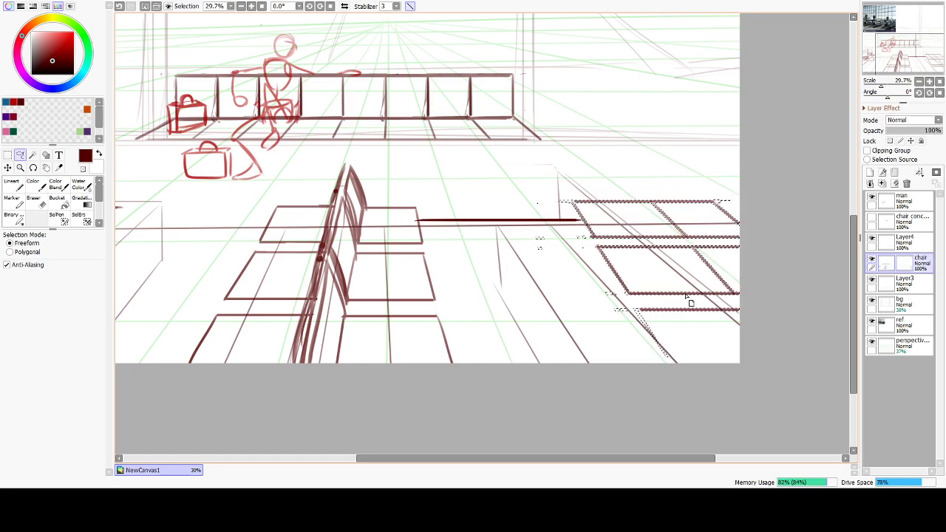
Deform the selected right chair row so its near end slants outward along the perspective lines, and apply the transformation.
{"action": "left_click", "coordinate": [7, 154]}
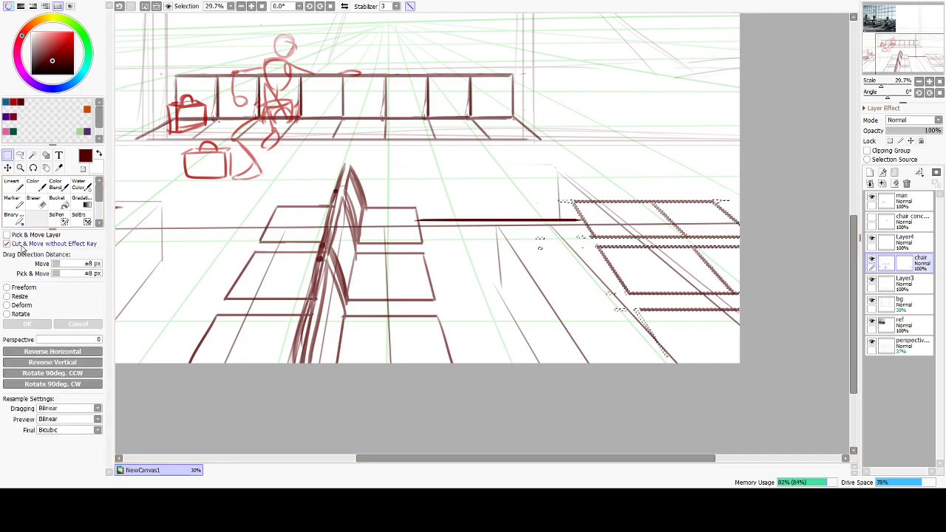
{"action": "left_click", "coordinate": [19, 297]}
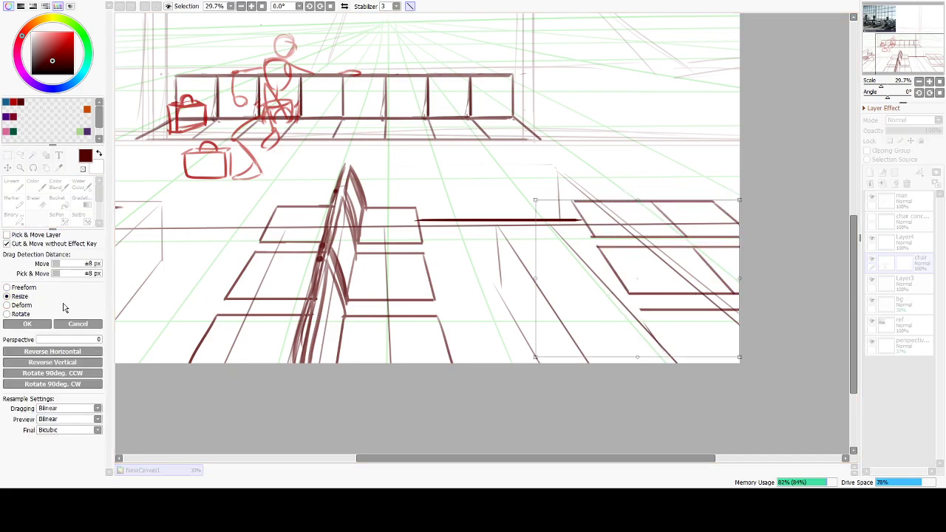
{"action": "left_click_drag", "start_coordinate": [641, 370], "coordinate": [712, 359]}
{"action": "left_click_drag", "start_coordinate": [644, 238], "coordinate": [636, 240]}
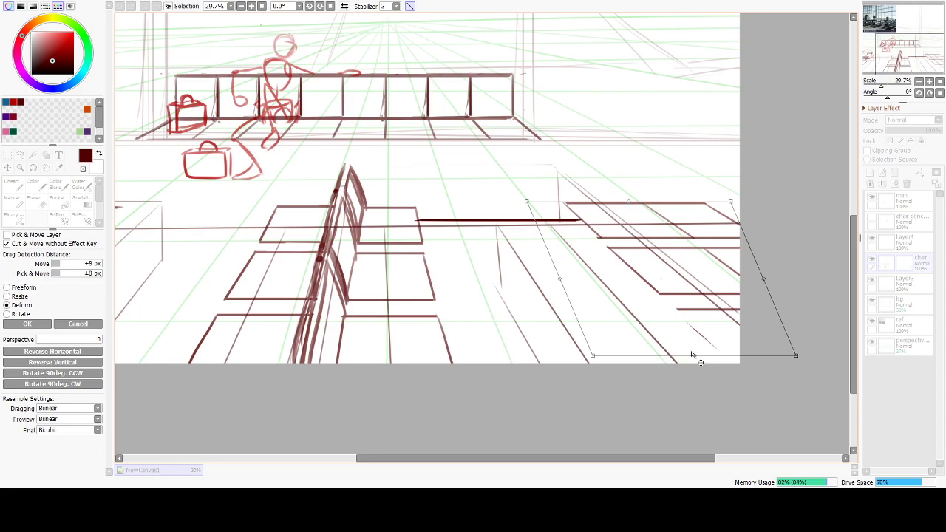
{"action": "left_click_drag", "start_coordinate": [697, 366], "coordinate": [709, 365]}
{"action": "left_click", "coordinate": [74, 330]}
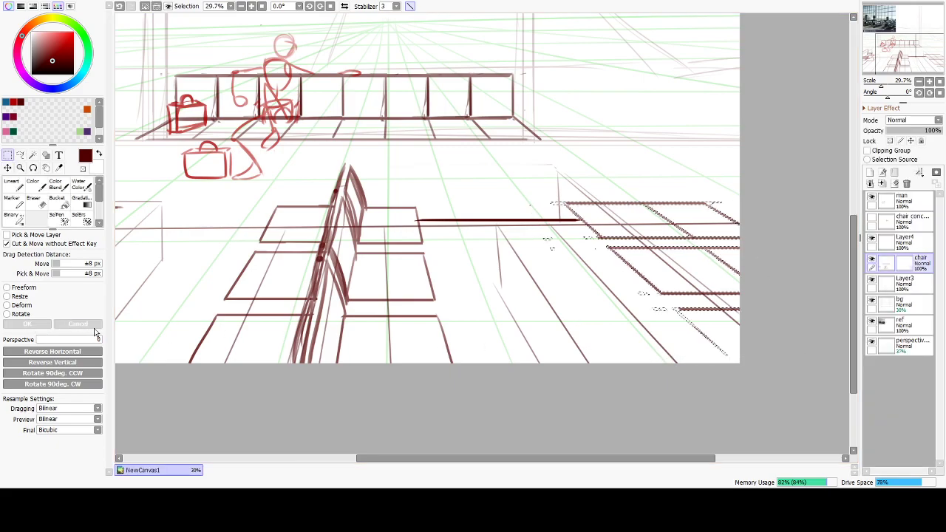
Redraw the nearest right seat's slanted inner edge with a straight Marker stroke down to the canvas edge.
{"action": "left_click", "coordinate": [18, 204]}
{"action": "left_click_drag", "start_coordinate": [671, 306], "coordinate": [753, 377]}
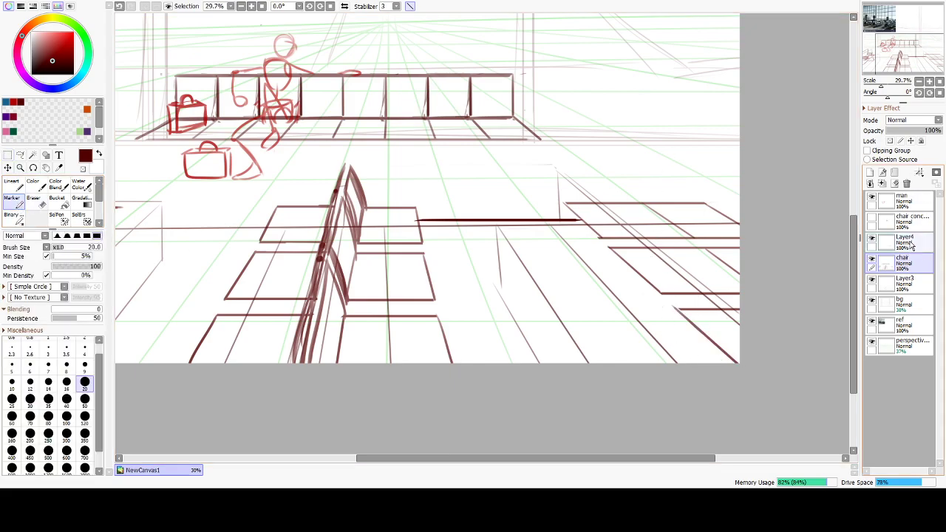
{"action": "left_click", "coordinate": [907, 184]}
{"action": "key", "text": "ctrl+z"}
{"action": "key", "text": "ctrl+z"}
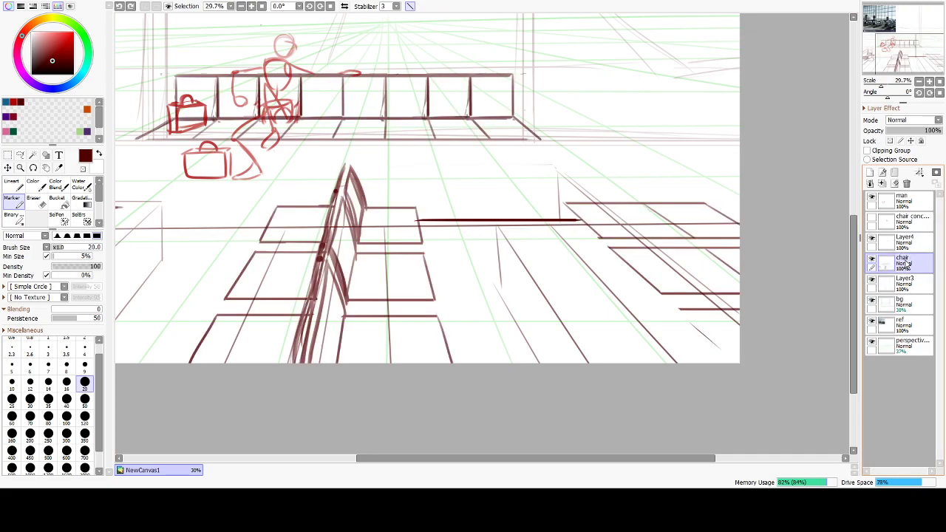
{"action": "left_click_drag", "start_coordinate": [680, 309], "coordinate": [726, 360]}
{"action": "key", "text": "ctrl+z"}
{"action": "key", "text": "ctrl+z"}
{"action": "key", "text": "ctrl+y"}
{"action": "left_click_drag", "start_coordinate": [680, 309], "coordinate": [765, 377]}
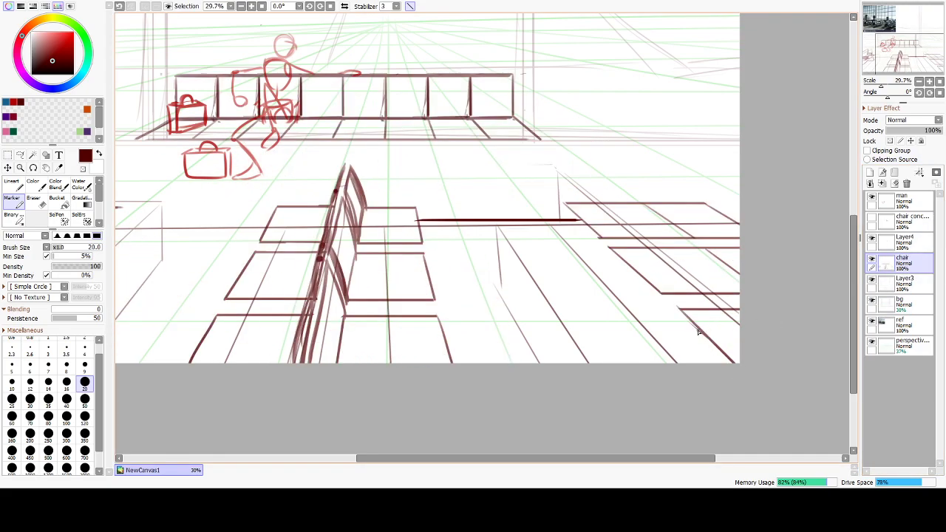
Check Layer4 by toggling its visibility and delete this layer holding the spacing line.
{"action": "key", "text": "e"}
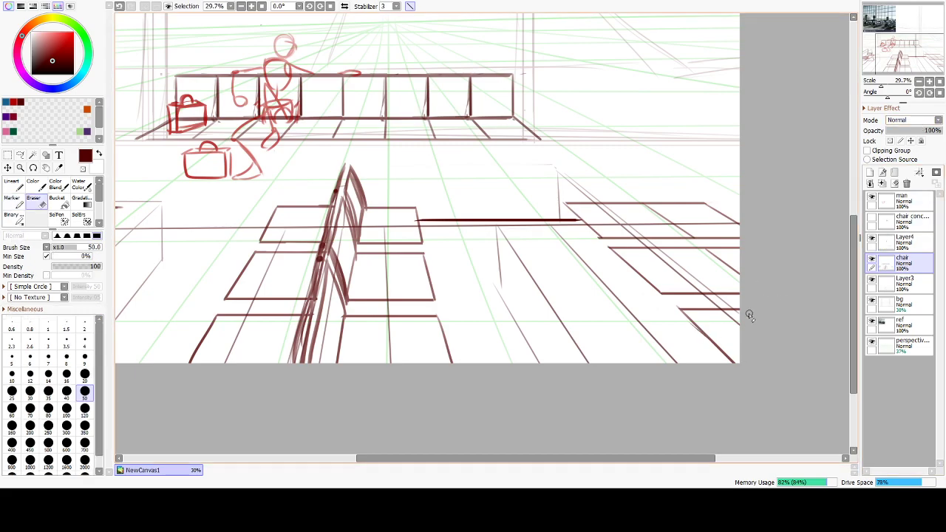
{"action": "left_click", "coordinate": [872, 239]}
{"action": "left_click", "coordinate": [872, 238]}
{"action": "left_click", "coordinate": [879, 240]}
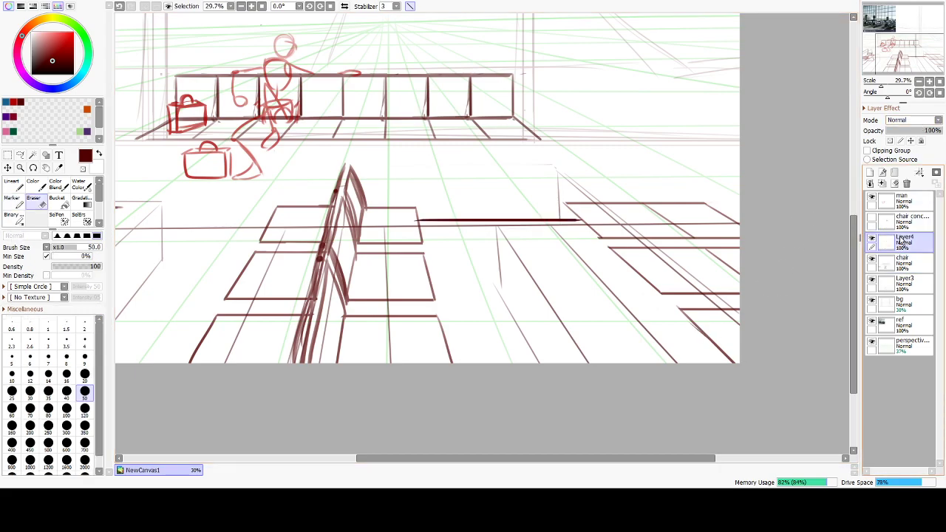
{"action": "left_click", "coordinate": [872, 239]}
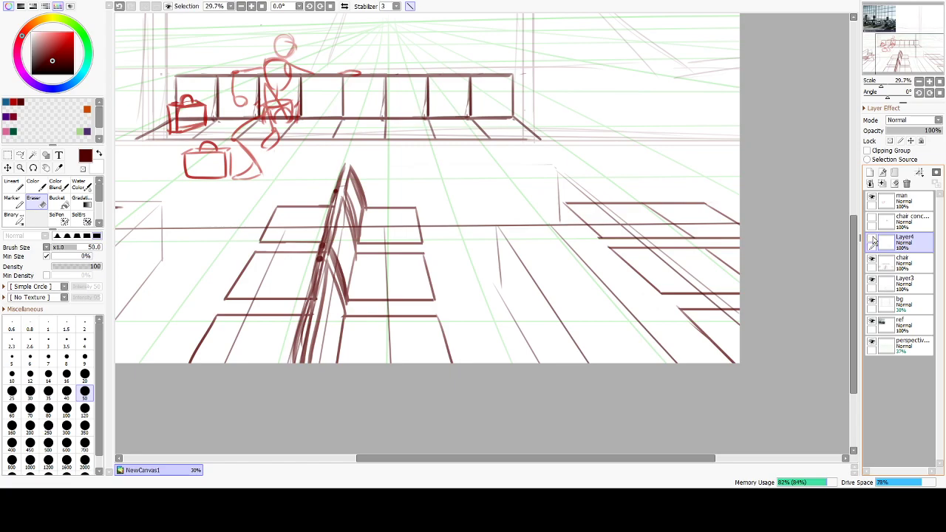
{"action": "left_click", "coordinate": [909, 184]}
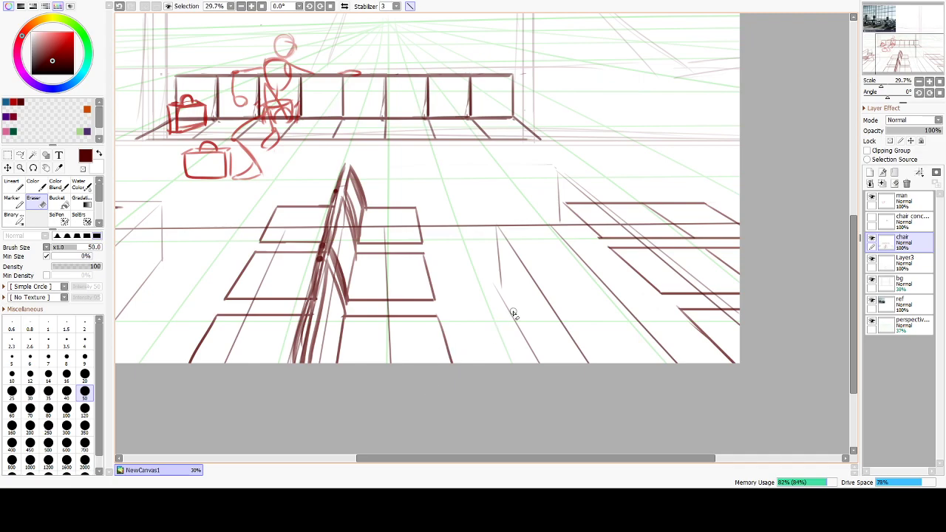
Lasso the outer ends of the right row's farthest seats on the chair layer and shift them outward, away from the inner seats.
{"action": "key", "text": "n"}
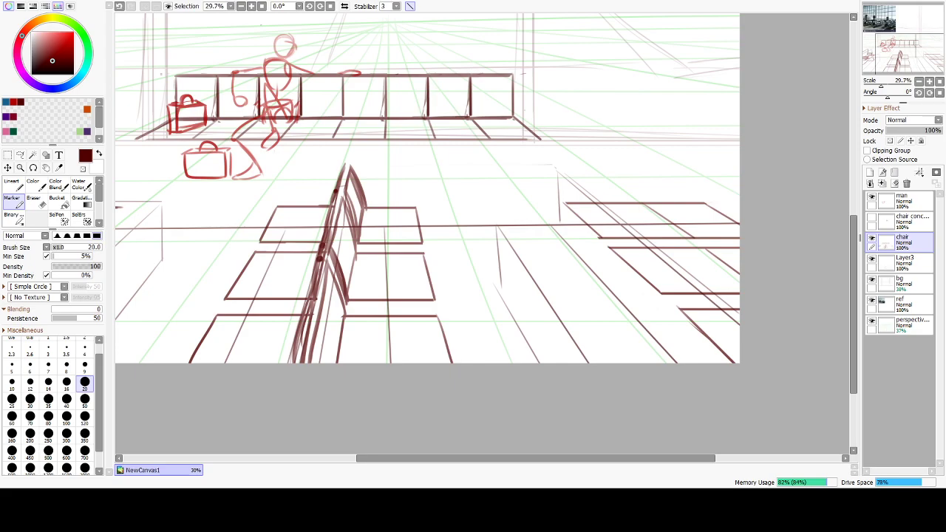
{"action": "left_click_drag", "start_coordinate": [640, 340], "coordinate": [609, 365]}
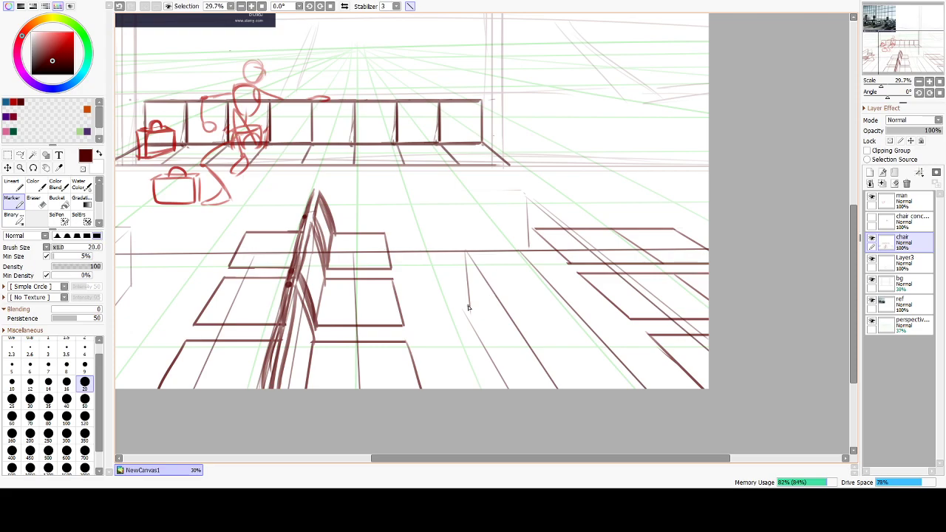
{"action": "mouse_move", "coordinate": [585, 380]}
{"action": "left_mouse_down"}
{"action": "mouse_move", "coordinate": [602, 369]}
{"action": "mouse_move", "coordinate": [621, 376]}
{"action": "mouse_move", "coordinate": [597, 383]}
{"action": "left_mouse_up"}
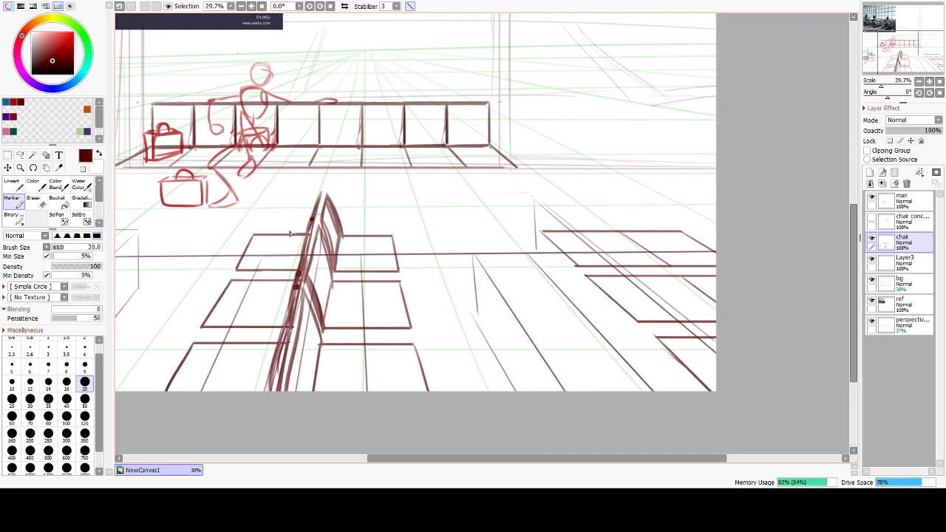
{"action": "left_click", "coordinate": [20, 155]}
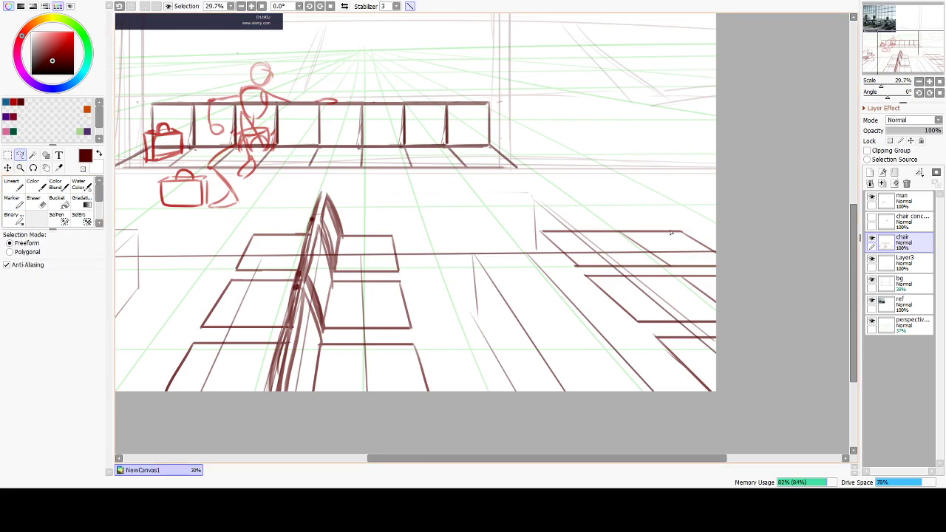
{"action": "mouse_move", "coordinate": [637, 238]}
{"action": "left_mouse_down"}
{"action": "mouse_move", "coordinate": [726, 227]}
{"action": "mouse_move", "coordinate": [788, 279]}
{"action": "left_mouse_up"}
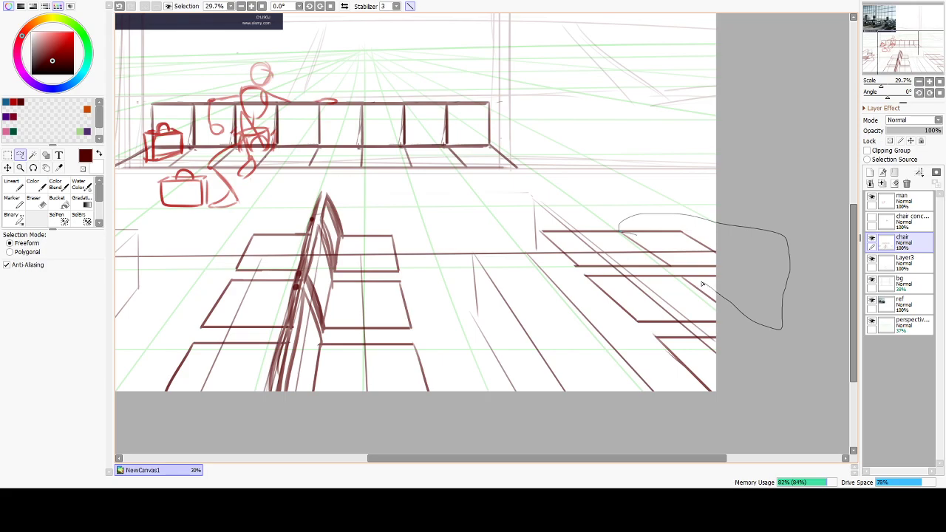
{"action": "left_click_drag", "start_coordinate": [663, 255], "coordinate": [662, 253]}
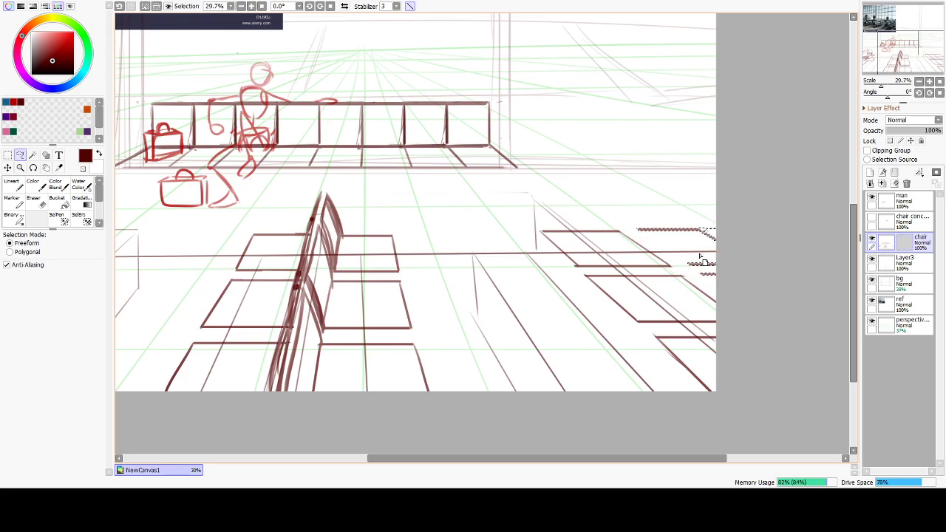
{"action": "left_click_drag", "start_coordinate": [701, 256], "coordinate": [710, 256]}
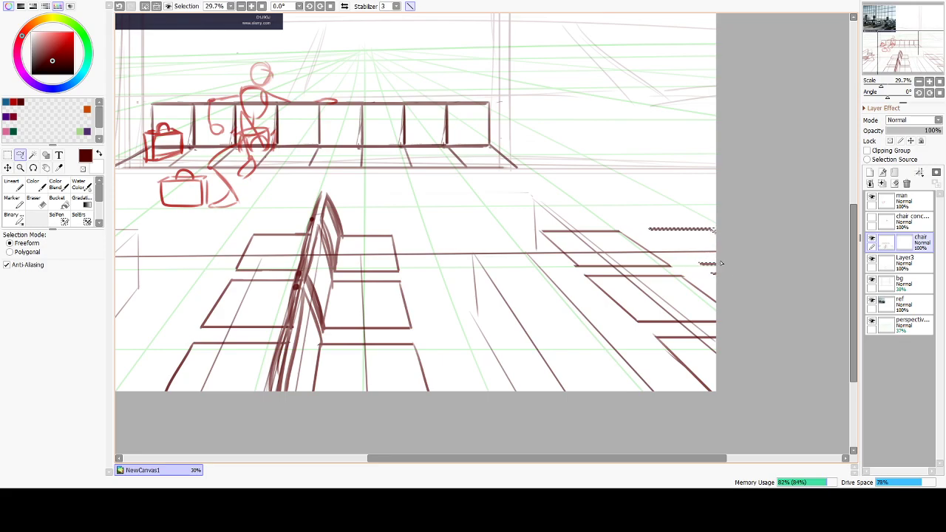
Deselect and draw slanted inner edges on the two farthest seats of the right rows with straight Marker strokes.
{"action": "key", "text": "ctrl+d"}
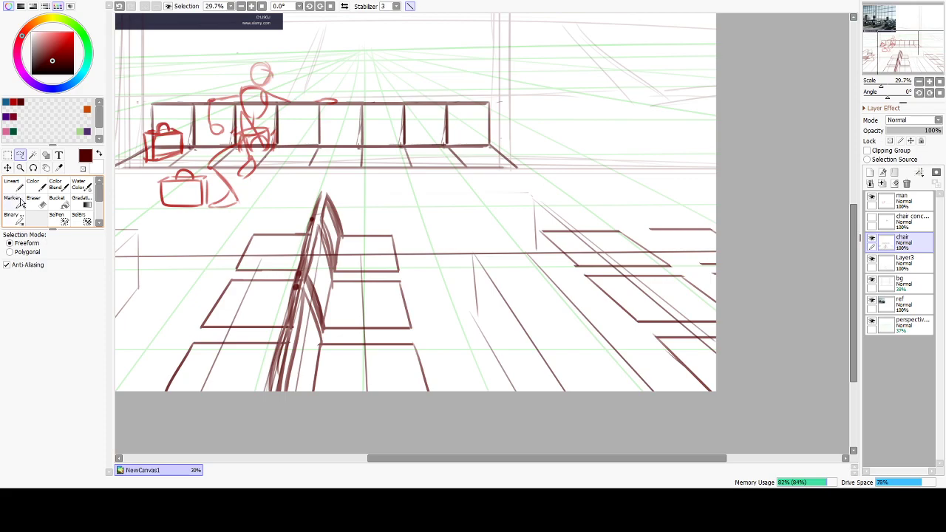
{"action": "left_click", "coordinate": [13, 198]}
{"action": "left_click_drag", "start_coordinate": [654, 230], "coordinate": [708, 267]}
{"action": "key", "text": "ctrl+z"}
{"action": "left_click_drag", "start_coordinate": [655, 229], "coordinate": [703, 264]}
{"action": "key", "text": "ctrl+z"}
{"action": "left_click_drag", "start_coordinate": [651, 230], "coordinate": [728, 289]}
{"action": "key", "text": "ctrl+z"}
{"action": "key", "text": "ctrl+z"}
{"action": "key", "text": "ctrl+z"}
{"action": "key", "text": "ctrl+y"}
{"action": "key", "text": "ctrl+z"}
{"action": "key", "text": "ctrl+y"}
{"action": "key", "text": "ctrl+z"}
{"action": "key", "text": "ctrl+y"}
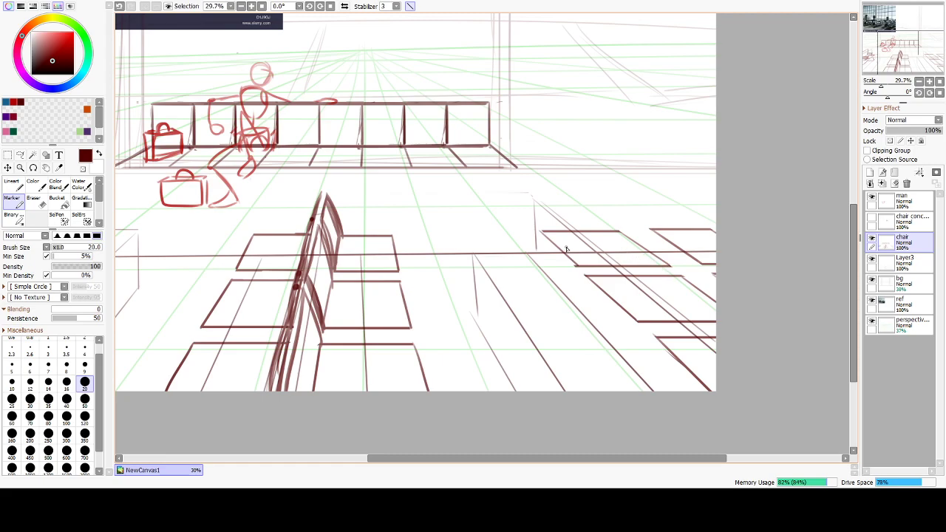
{"action": "key", "text": "ctrl+z"}
{"action": "left_click_drag", "start_coordinate": [541, 233], "coordinate": [582, 266]}
{"action": "left_click_drag", "start_coordinate": [556, 233], "coordinate": [704, 301]}
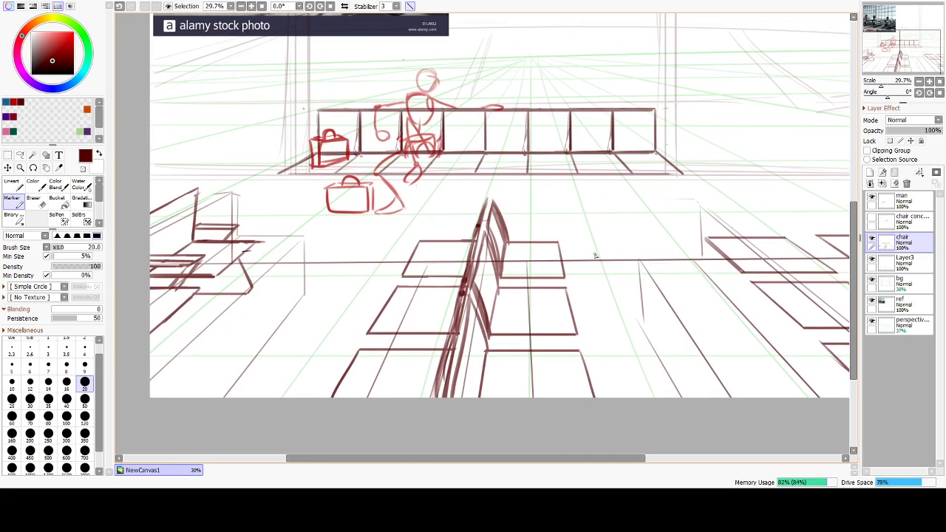
Turn off straight-line drawing and sketch a curved backrest edge rising from the back corner of the farthest right seat.
{"action": "left_click", "coordinate": [410, 6]}
{"action": "mouse_move", "coordinate": [724, 270]}
{"action": "left_mouse_down"}
{"action": "mouse_move", "coordinate": [583, 214]}
{"action": "mouse_move", "coordinate": [589, 235]}
{"action": "left_mouse_up"}
{"action": "key", "text": "ctrl+z"}
{"action": "key", "text": "ctrl+z"}
{"action": "left_click_drag", "start_coordinate": [600, 188], "coordinate": [588, 229]}
{"action": "key", "text": "ctrl+z"}
{"action": "key", "text": "ctrl+z"}
{"action": "left_click_drag", "start_coordinate": [599, 191], "coordinate": [589, 225]}
{"action": "key", "text": "ctrl+z"}
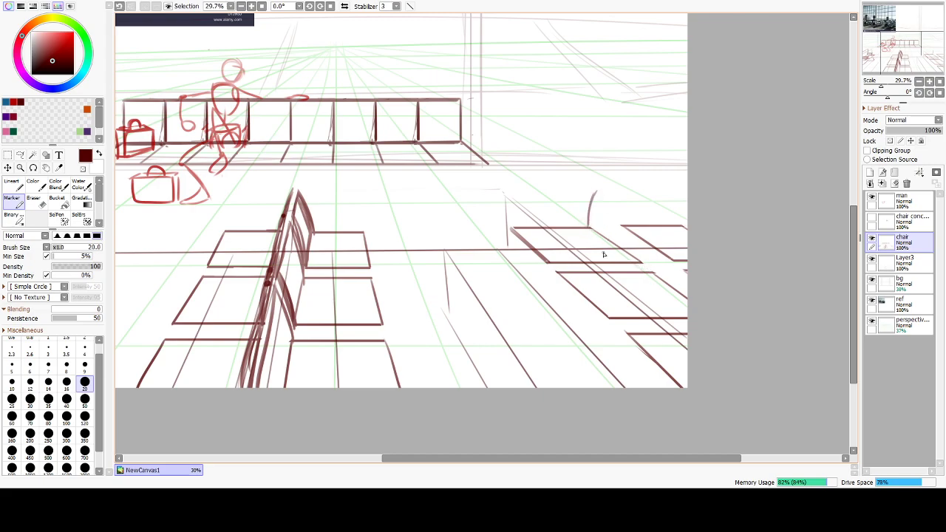
Redraw the far side edge of the left bench's backrest as a curve leaning away from the seat.
{"action": "left_click_drag", "start_coordinate": [547, 259], "coordinate": [709, 336]}
{"action": "left_click_drag", "start_coordinate": [188, 192], "coordinate": [196, 228]}
{"action": "key", "text": "ctrl+z"}
{"action": "key", "text": "ctrl+z"}
{"action": "left_click_drag", "start_coordinate": [187, 195], "coordinate": [196, 229]}
{"action": "key", "text": "ctrl+z"}
{"action": "left_click_drag", "start_coordinate": [182, 185], "coordinate": [196, 238]}
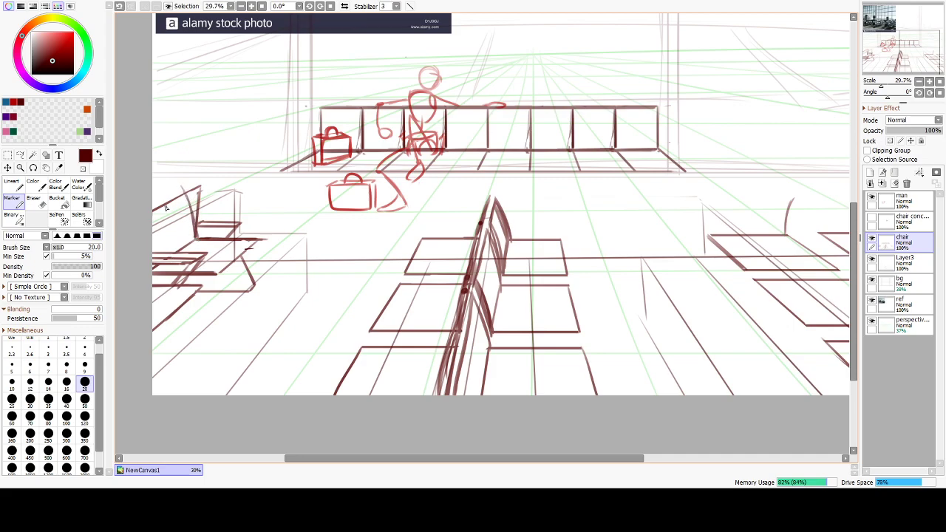
Draw the left backrest's slanted top edge out to the canvas border and erase its old outline.
{"action": "left_click_drag", "start_coordinate": [181, 188], "coordinate": [135, 215]}
{"action": "key", "text": "ctrl+z"}
{"action": "left_click_drag", "start_coordinate": [178, 189], "coordinate": [151, 203]}
{"action": "key", "text": "e"}
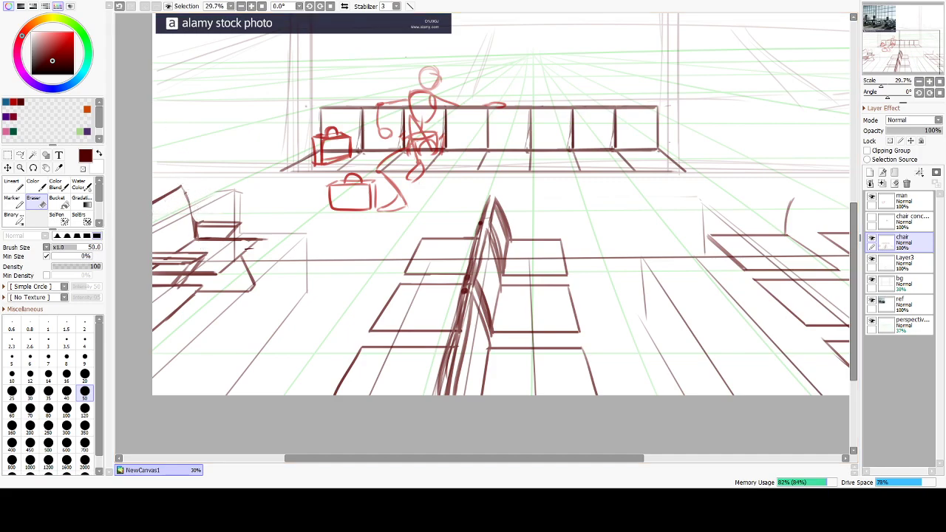
{"action": "left_click", "coordinate": [13, 201]}
{"action": "key", "text": "ctrl+z"}
{"action": "left_click_drag", "start_coordinate": [184, 190], "coordinate": [195, 226]}
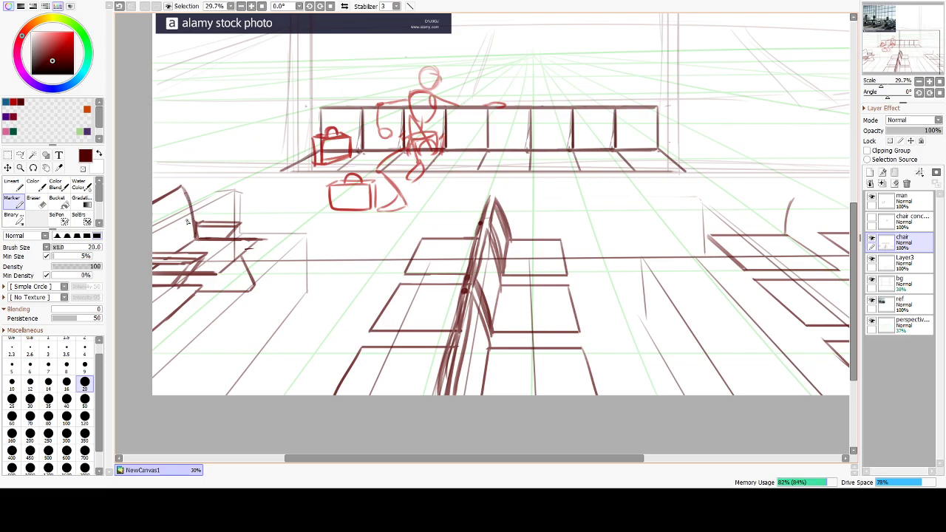
{"action": "key", "text": "ctrl+z"}
{"action": "left_click_drag", "start_coordinate": [257, 239], "coordinate": [245, 254]}
Lasso the back ends of the farthest right seats with the backrest curve, shift them slightly outward and down, and deselect.
{"action": "mouse_move", "coordinate": [678, 376]}
{"action": "left_mouse_down"}
{"action": "mouse_move", "coordinate": [632, 331]}
{"action": "mouse_move", "coordinate": [547, 333]}
{"action": "mouse_move", "coordinate": [587, 333]}
{"action": "mouse_move", "coordinate": [581, 354]}
{"action": "mouse_move", "coordinate": [615, 351]}
{"action": "left_mouse_up"}
{"action": "mouse_move", "coordinate": [539, 359]}
{"action": "left_mouse_down"}
{"action": "mouse_move", "coordinate": [714, 338]}
{"action": "mouse_move", "coordinate": [608, 340]}
{"action": "mouse_move", "coordinate": [545, 327]}
{"action": "left_mouse_up"}
{"action": "left_click", "coordinate": [20, 155]}
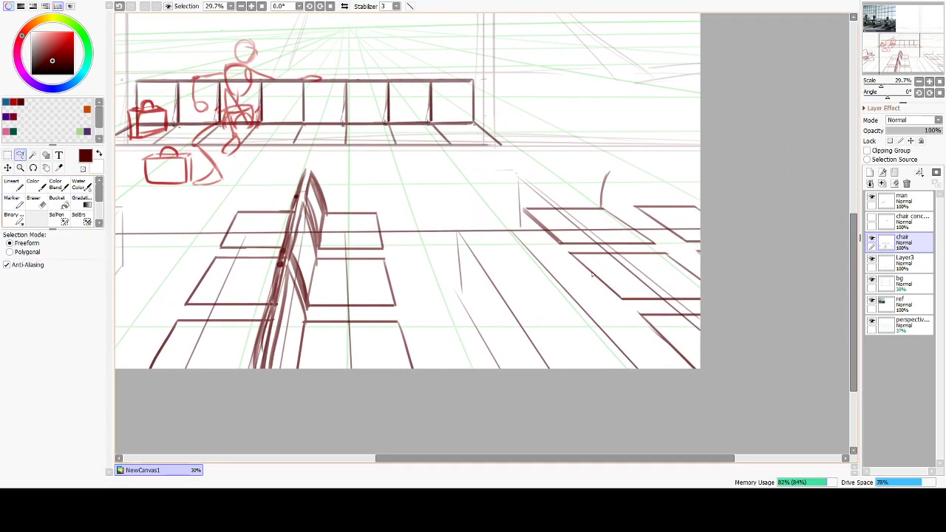
{"action": "key", "text": "e"}
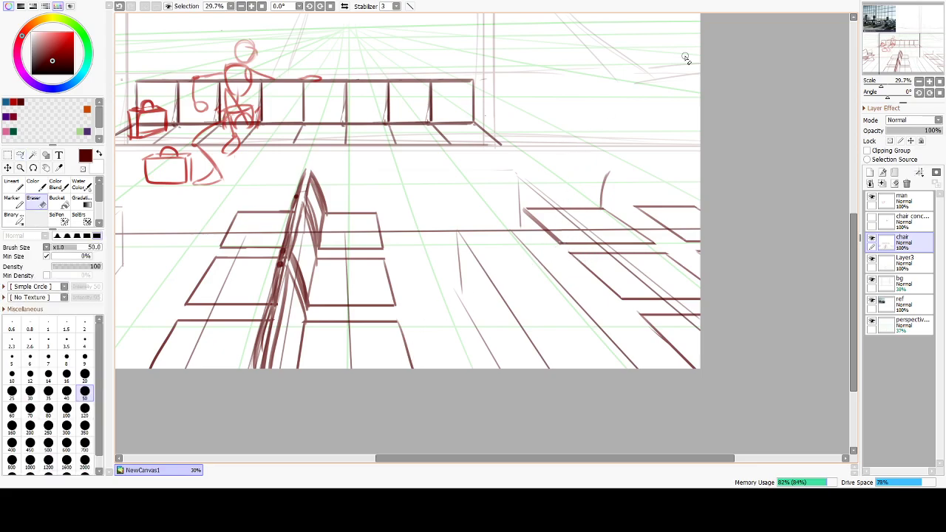
{"action": "left_click", "coordinate": [20, 155]}
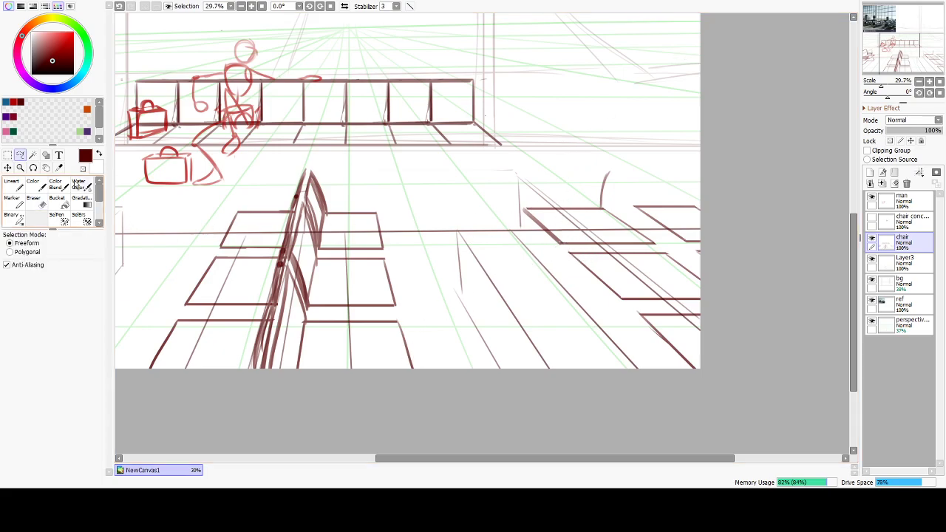
{"action": "mouse_move", "coordinate": [723, 217]}
{"action": "left_mouse_down"}
{"action": "mouse_move", "coordinate": [508, 230]}
{"action": "mouse_move", "coordinate": [744, 192]}
{"action": "left_mouse_up"}
{"action": "left_click_drag", "start_coordinate": [684, 194], "coordinate": [692, 198], "text": "ctrl"}
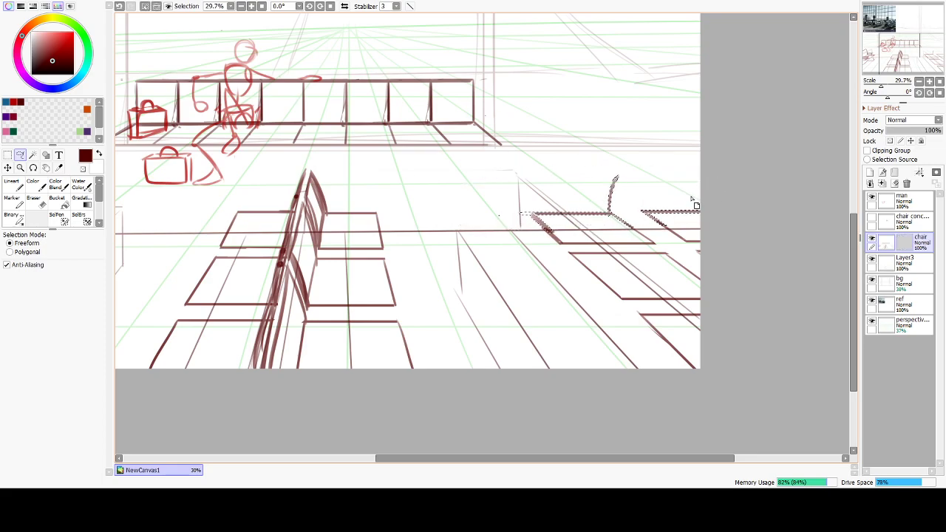
{"action": "key", "text": "ctrl+d"}
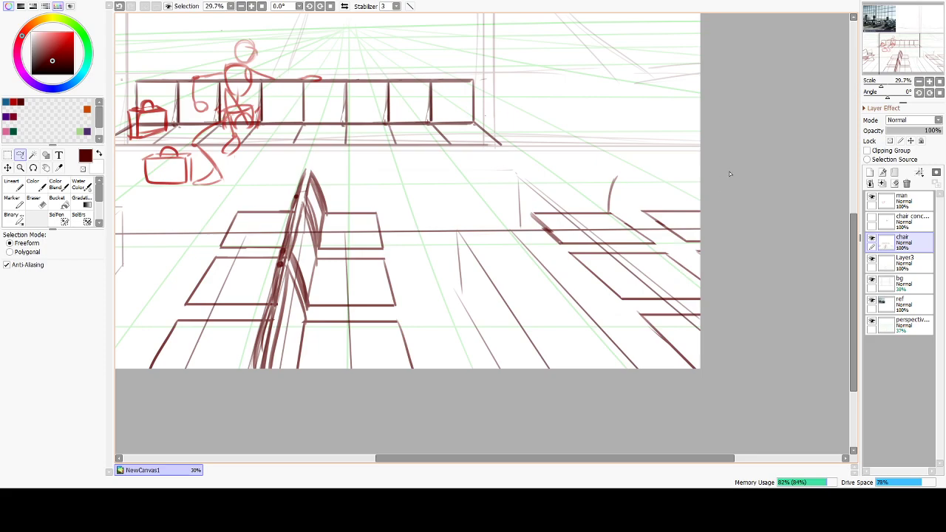
Lasso the outer portions of the right seats with the backrest curve, move them slightly inward, and deselect.
{"action": "mouse_move", "coordinate": [739, 219]}
{"action": "left_mouse_down"}
{"action": "mouse_move", "coordinate": [665, 139]}
{"action": "mouse_move", "coordinate": [569, 174]}
{"action": "mouse_move", "coordinate": [612, 232]}
{"action": "mouse_move", "coordinate": [755, 357]}
{"action": "left_mouse_up"}
{"action": "left_click_drag", "start_coordinate": [702, 279], "coordinate": [682, 273]}
{"action": "mouse_move", "coordinate": [728, 275]}
{"action": "left_mouse_down"}
{"action": "mouse_move", "coordinate": [716, 179]}
{"action": "mouse_move", "coordinate": [577, 148]}
{"action": "mouse_move", "coordinate": [586, 201]}
{"action": "mouse_move", "coordinate": [650, 279]}
{"action": "mouse_move", "coordinate": [728, 338]}
{"action": "left_mouse_up"}
{"action": "left_click_drag", "start_coordinate": [696, 262], "coordinate": [689, 269]}
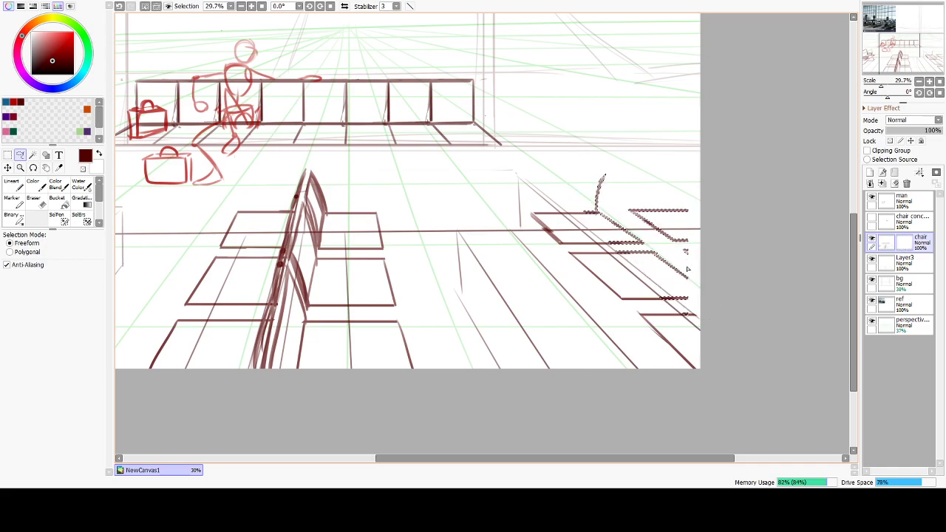
{"action": "key", "text": "ctrl+d"}
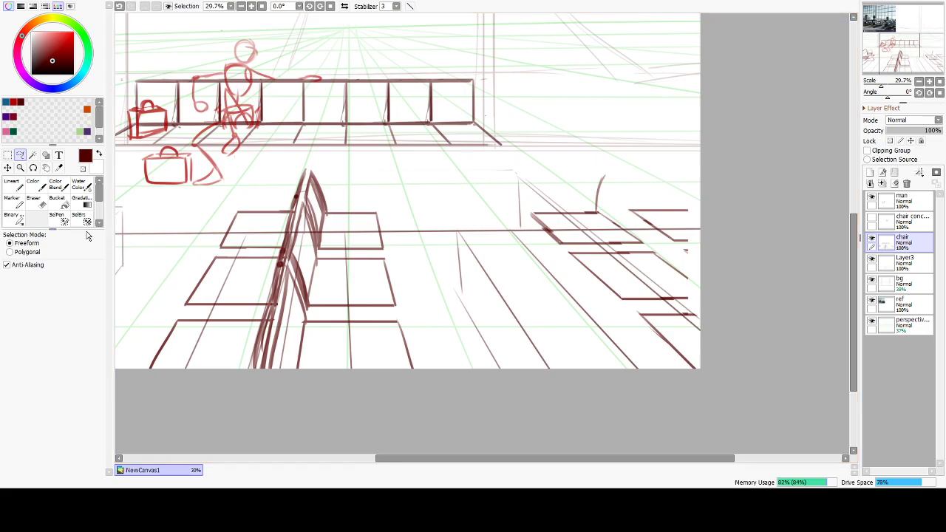
Try to redraw the second right seat's slanted outer edge with freehand and straight Marker strokes.
{"action": "left_click", "coordinate": [13, 201]}
{"action": "left_click_drag", "start_coordinate": [672, 265], "coordinate": [698, 294]}
{"action": "key", "text": "ctrl+z"}
{"action": "left_click_drag", "start_coordinate": [672, 262], "coordinate": [708, 299]}
{"action": "key", "text": "ctrl+z"}
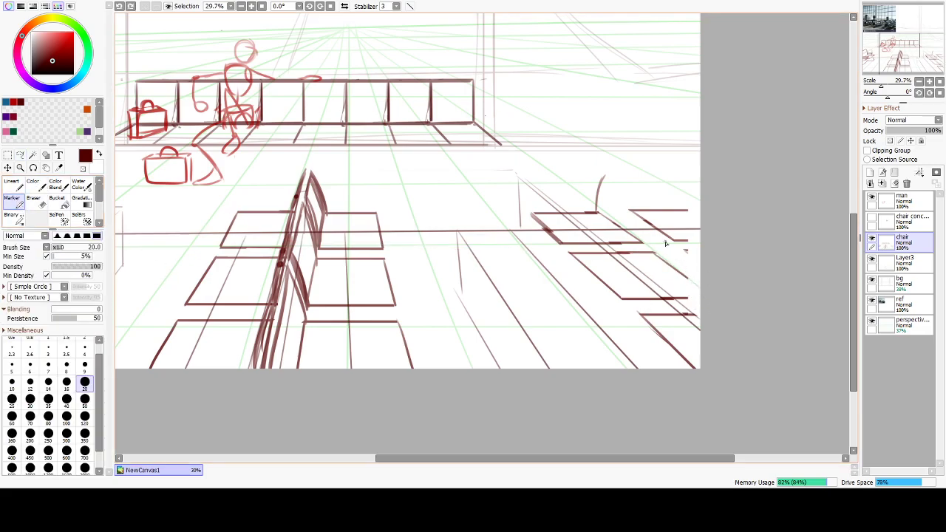
{"action": "left_click", "coordinate": [411, 6]}
{"action": "left_click_drag", "start_coordinate": [662, 261], "coordinate": [704, 293]}
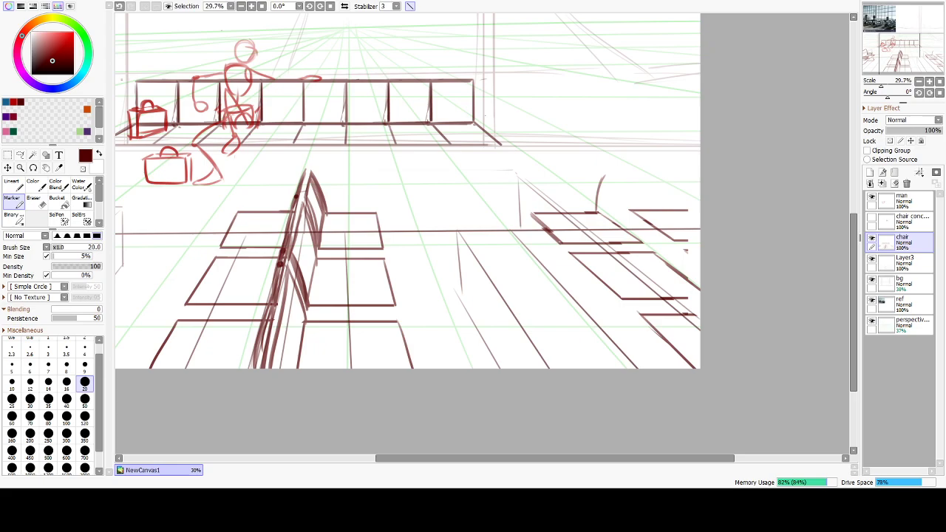
{"action": "left_click_drag", "start_coordinate": [653, 252], "coordinate": [699, 291]}
{"action": "key", "text": "ctrl+z"}
{"action": "key", "text": "ctrl+z"}
{"action": "left_click_drag", "start_coordinate": [655, 256], "coordinate": [699, 289]}
{"action": "key", "text": "ctrl+z"}
Extend the cut-off horizontal edges of the right seats to the canvas border with straight Marker strokes.
{"action": "mouse_move", "coordinate": [680, 298]}
{"action": "left_mouse_down"}
{"action": "mouse_move", "coordinate": [710, 299]}
{"action": "mouse_move", "coordinate": [678, 299]}
{"action": "mouse_move", "coordinate": [718, 315]}
{"action": "mouse_move", "coordinate": [701, 316]}
{"action": "left_mouse_up"}
{"action": "key", "text": "ctrl+z"}
{"action": "key", "text": "ctrl+z"}
{"action": "key", "text": "ctrl+z"}
{"action": "key", "text": "ctrl+z"}
{"action": "key", "text": "ctrl+z"}
{"action": "key", "text": "ctrl+z"}
{"action": "key", "text": "ctrl+z"}
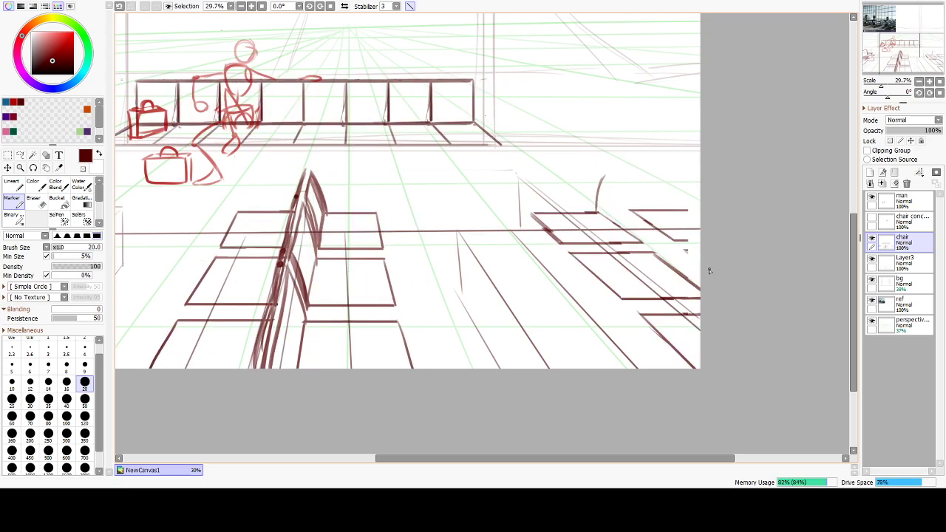
{"action": "key", "text": "ctrl+z"}
{"action": "mouse_move", "coordinate": [674, 241]}
{"action": "left_mouse_down"}
{"action": "mouse_move", "coordinate": [722, 240]}
{"action": "mouse_move", "coordinate": [708, 266]}
{"action": "left_mouse_up"}
{"action": "key", "text": "ctrl+z"}
{"action": "key", "text": "ctrl+z"}
{"action": "key", "text": "ctrl+z"}
{"action": "left_click_drag", "start_coordinate": [679, 211], "coordinate": [706, 213]}
{"action": "key", "text": "ctrl+z"}
{"action": "left_click_drag", "start_coordinate": [637, 244], "coordinate": [701, 294]}
Erase the slanted outer edge running along the back of the right row's second seat, and return to the Marker.
{"action": "key", "text": "e"}
{"action": "left_click_drag", "start_coordinate": [608, 210], "coordinate": [704, 294]}
{"action": "left_click_drag", "start_coordinate": [609, 216], "coordinate": [689, 279]}
{"action": "left_click_drag", "start_coordinate": [631, 232], "coordinate": [698, 286]}
{"action": "left_click_drag", "start_coordinate": [616, 220], "coordinate": [702, 292]}
{"action": "key", "text": "n"}
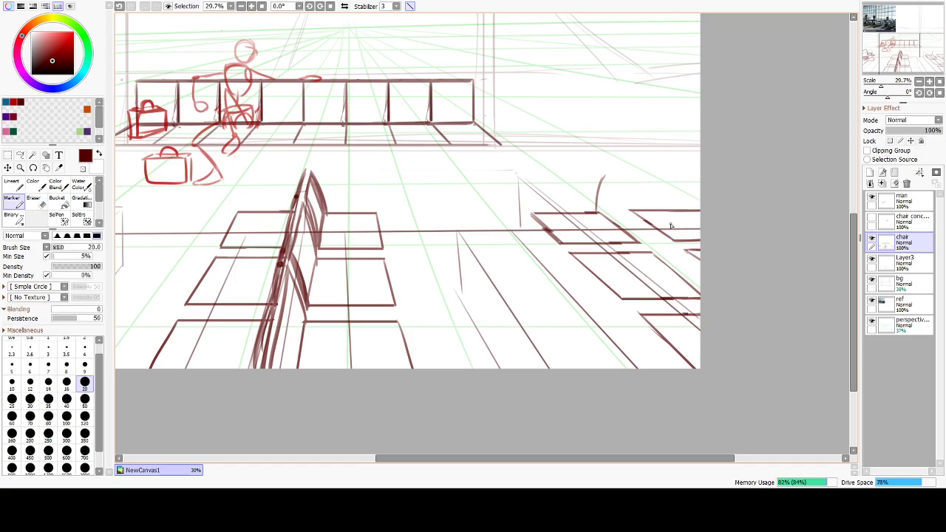
Draw the near side edge of the farthest right seat's backrest as a freehand curve rising from the seat's back corner.
{"action": "left_click", "coordinate": [410, 6]}
{"action": "left_click_drag", "start_coordinate": [642, 213], "coordinate": [634, 238]}
{"action": "key", "text": "ctrl+z"}
{"action": "left_click_drag", "start_coordinate": [652, 190], "coordinate": [633, 242]}
{"action": "key", "text": "ctrl+z"}
{"action": "left_click_drag", "start_coordinate": [653, 194], "coordinate": [640, 240]}
{"action": "key", "text": "ctrl+z"}
{"action": "key", "text": "ctrl+z"}
{"action": "left_click_drag", "start_coordinate": [654, 193], "coordinate": [637, 238]}
Extend the farthest right backrest's far side edge upward and join both sides with a slanted top edge.
{"action": "left_click_drag", "start_coordinate": [611, 166], "coordinate": [599, 213]}
{"action": "key", "text": "ctrl+z"}
{"action": "left_click_drag", "start_coordinate": [615, 166], "coordinate": [655, 195]}
{"action": "key", "text": "ctrl+z"}
{"action": "left_click_drag", "start_coordinate": [613, 164], "coordinate": [652, 193]}
{"action": "key", "text": "ctrl+z"}
{"action": "left_click_drag", "start_coordinate": [612, 165], "coordinate": [657, 194]}
{"action": "key", "text": "ctrl+z"}
{"action": "key", "text": "ctrl+z"}
{"action": "key", "text": "ctrl+z"}
{"action": "left_click_drag", "start_coordinate": [614, 166], "coordinate": [655, 192]}
Sketch the second right seat's backrest with a curved far side edge and a top edge slanting to the canvas border.
{"action": "mouse_move", "coordinate": [618, 169]}
{"action": "left_mouse_down"}
{"action": "mouse_move", "coordinate": [650, 191]}
{"action": "mouse_move", "coordinate": [648, 250]}
{"action": "left_mouse_up"}
{"action": "key", "text": "ctrl+z"}
{"action": "left_click_drag", "start_coordinate": [669, 206], "coordinate": [652, 248]}
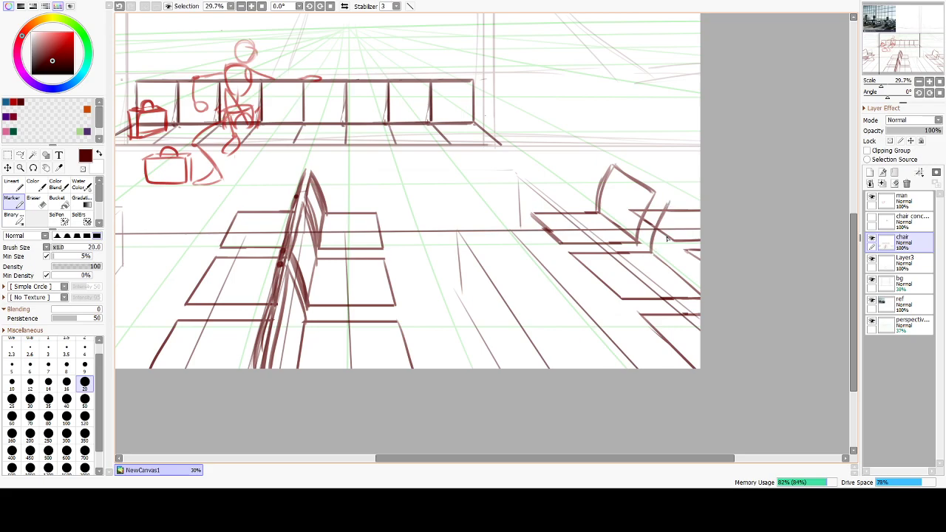
{"action": "left_click_drag", "start_coordinate": [671, 200], "coordinate": [707, 228]}
{"action": "key", "text": "ctrl+z"}
{"action": "mouse_move", "coordinate": [670, 200]}
{"action": "left_mouse_down"}
{"action": "mouse_move", "coordinate": [712, 230]}
{"action": "mouse_move", "coordinate": [703, 223]}
{"action": "left_mouse_up"}
{"action": "key", "text": "ctrl+z"}
{"action": "key", "text": "ctrl+z"}
Redraw the second right seat's near horizontal edge slightly higher and add the backrest's near side edge.
{"action": "left_click_drag", "start_coordinate": [618, 297], "coordinate": [698, 295]}
{"action": "key", "text": "ctrl+z"}
{"action": "mouse_move", "coordinate": [614, 298]}
{"action": "left_mouse_down"}
{"action": "mouse_move", "coordinate": [699, 295]}
{"action": "mouse_move", "coordinate": [680, 295]}
{"action": "left_mouse_up"}
{"action": "left_click_drag", "start_coordinate": [701, 260], "coordinate": [695, 285]}
Erase the duplicate near edge of the second right seat and tidy the stray lines at the canvas border.
{"action": "key", "text": "e"}
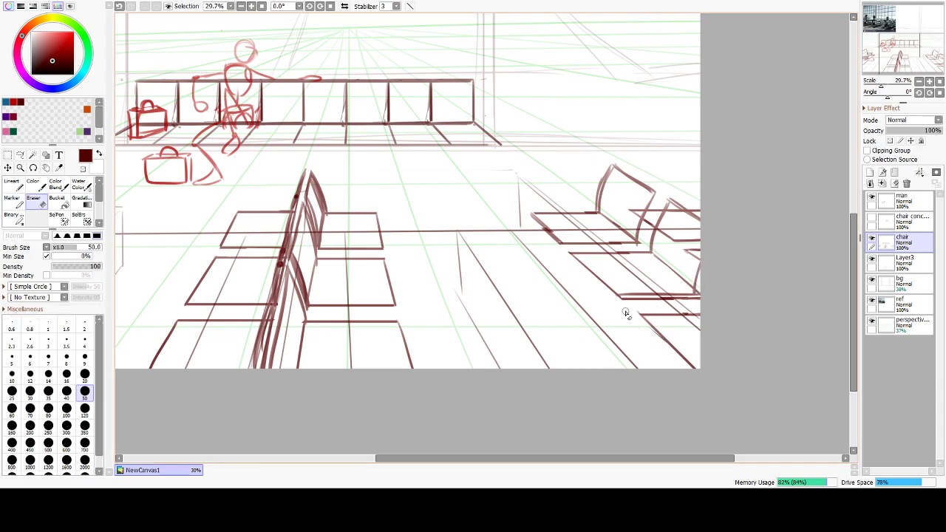
{"action": "left_click_drag", "start_coordinate": [604, 301], "coordinate": [714, 301]}
{"action": "left_click_drag", "start_coordinate": [618, 300], "coordinate": [659, 299]}
{"action": "key", "text": "ctrl+z"}
{"action": "left_click_drag", "start_coordinate": [699, 285], "coordinate": [708, 311]}
{"action": "left_click_drag", "start_coordinate": [639, 315], "coordinate": [686, 314]}
{"action": "key", "text": "e"}
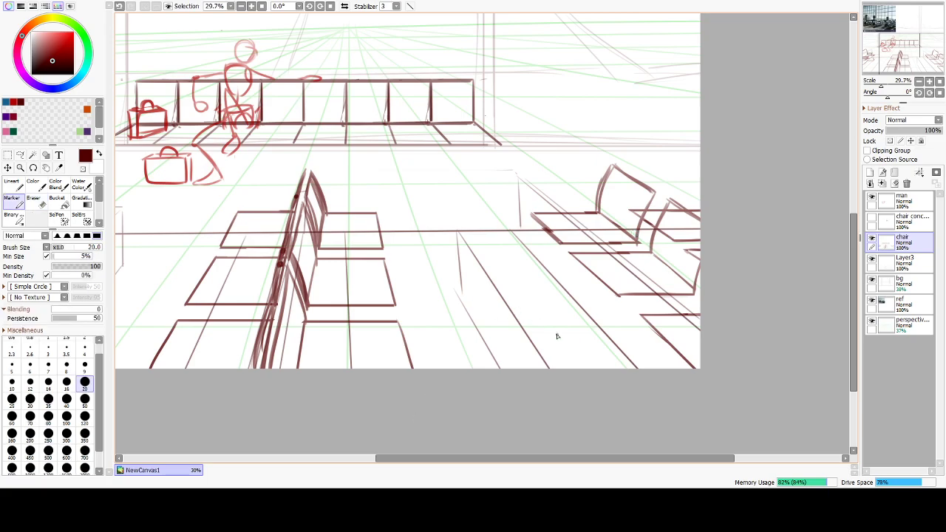
Lasso the nearest right seat's outline, nudge it slightly upward, and deselect.
{"action": "mouse_move", "coordinate": [711, 306]}
{"action": "left_mouse_down"}
{"action": "mouse_move", "coordinate": [656, 311]}
{"action": "mouse_move", "coordinate": [739, 389]}
{"action": "left_mouse_up"}
{"action": "mouse_move", "coordinate": [701, 354]}
{"action": "left_mouse_down"}
{"action": "mouse_move", "coordinate": [686, 340]}
{"action": "mouse_move", "coordinate": [703, 358]}
{"action": "left_mouse_up"}
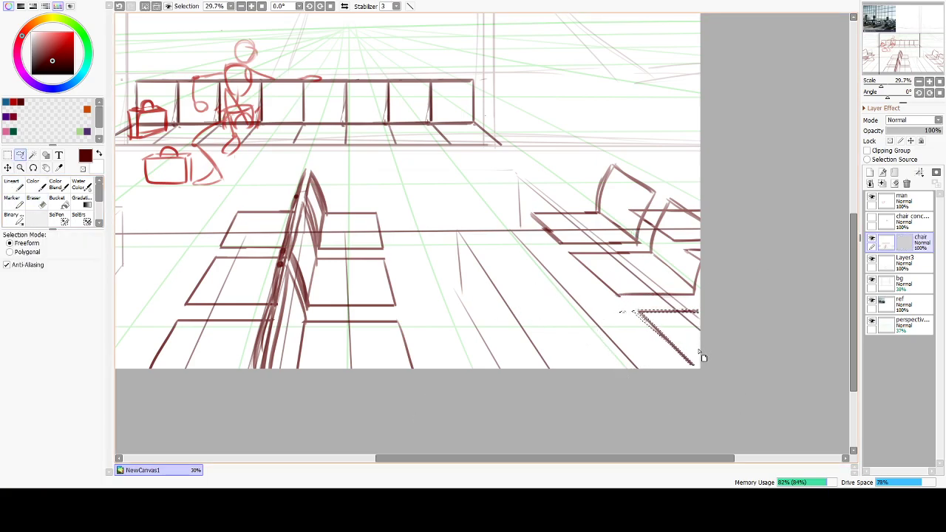
{"action": "key", "text": "ctrl+d"}
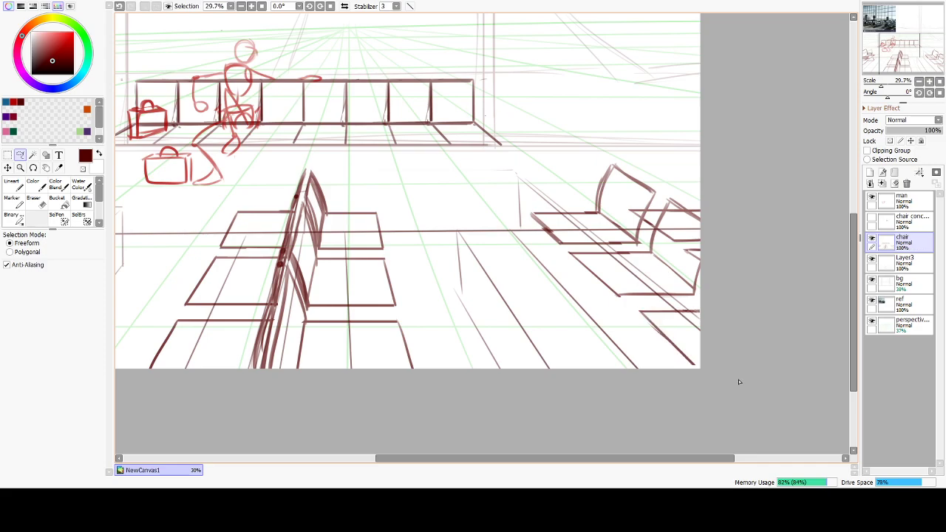
Extend the nearest right seat's slanted inner edge down to the canvas corner with a Marker stroke.
{"action": "left_click", "coordinate": [20, 202]}
{"action": "mouse_move", "coordinate": [666, 331]}
{"action": "left_mouse_down"}
{"action": "mouse_move", "coordinate": [717, 388]}
{"action": "mouse_move", "coordinate": [700, 369]}
{"action": "left_mouse_up"}
{"action": "key", "text": "ctrl+z"}
{"action": "key", "text": "ctrl+z"}
{"action": "key", "text": "ctrl+z"}
{"action": "left_click_drag", "start_coordinate": [664, 335], "coordinate": [694, 375]}
{"action": "key", "text": "ctrl+z"}
{"action": "key", "text": "ctrl+z"}
{"action": "key", "text": "ctrl+z"}
{"action": "left_click_drag", "start_coordinate": [670, 339], "coordinate": [700, 370]}
{"action": "key", "text": "ctrl+z"}
{"action": "key", "text": "ctrl+z"}
{"action": "key", "text": "ctrl+z"}
{"action": "left_click_drag", "start_coordinate": [666, 337], "coordinate": [706, 379]}
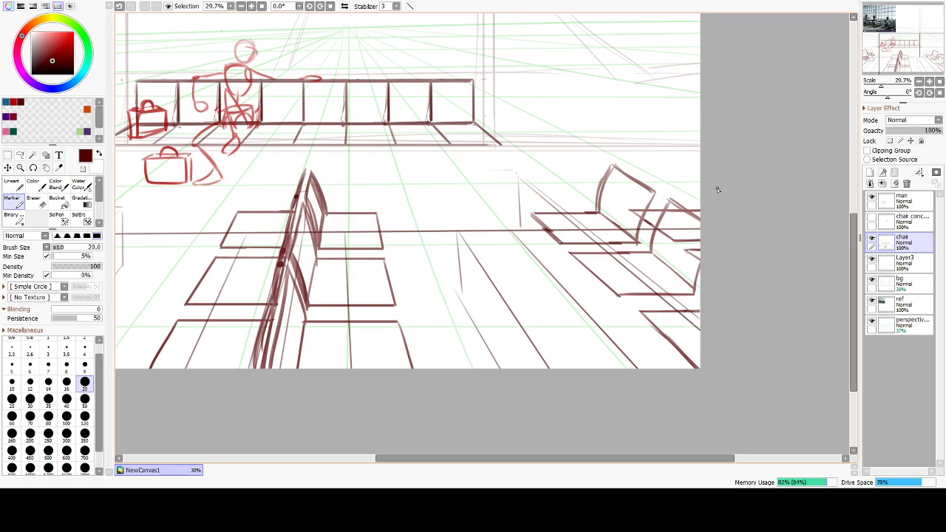
Erase the hidden seat lines overlapping the right backrests and the farthest backrest's old far side edge.
{"action": "key", "text": "e"}
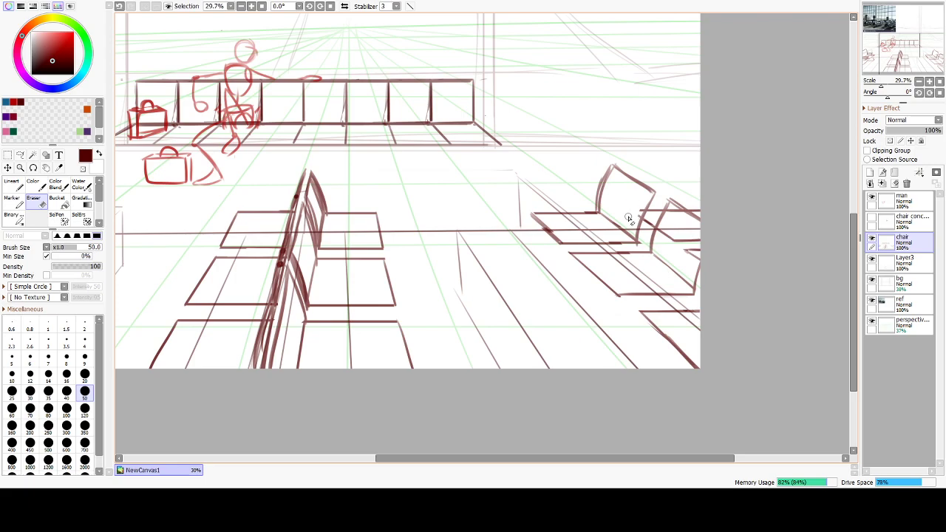
{"action": "mouse_move", "coordinate": [667, 239]}
{"action": "left_mouse_down"}
{"action": "mouse_move", "coordinate": [660, 237]}
{"action": "mouse_move", "coordinate": [682, 255]}
{"action": "mouse_move", "coordinate": [700, 249]}
{"action": "mouse_move", "coordinate": [696, 266]}
{"action": "mouse_move", "coordinate": [683, 244]}
{"action": "left_mouse_up"}
{"action": "mouse_move", "coordinate": [596, 202]}
{"action": "left_mouse_down"}
{"action": "mouse_move", "coordinate": [615, 167]}
{"action": "mouse_move", "coordinate": [599, 211]}
{"action": "left_mouse_up"}
Redraw the curved far side edge of the farthest right backrest from its top corner down to the seat.
{"action": "key", "text": "n"}
{"action": "key", "text": "ctrl+z"}
{"action": "left_click_drag", "start_coordinate": [617, 168], "coordinate": [599, 211]}
{"action": "key", "text": "ctrl+z"}
{"action": "left_click_drag", "start_coordinate": [616, 167], "coordinate": [601, 212]}
{"action": "key", "text": "ctrl+z"}
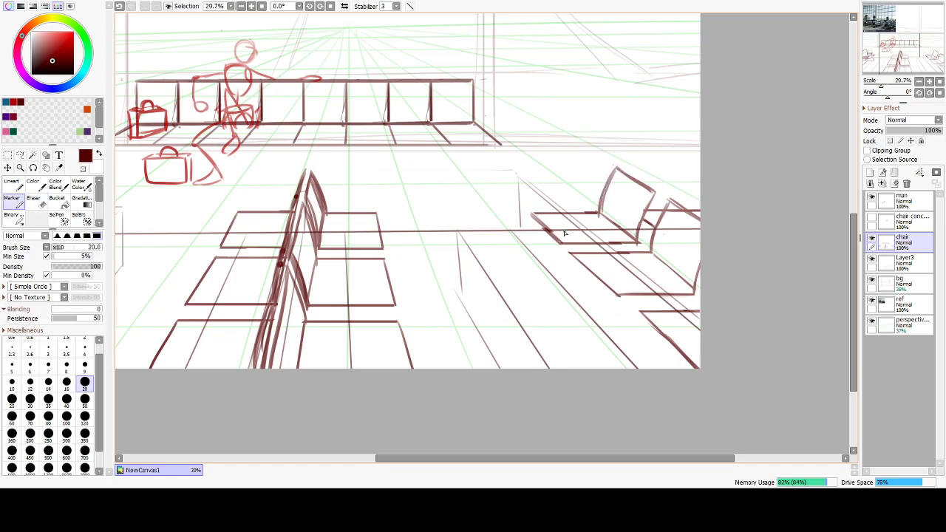
Rule a straight guide line along the right seats' inner edges and erase the old slanted edges.
{"action": "left_click_drag", "start_coordinate": [544, 221], "coordinate": [562, 242]}
{"action": "key", "text": "ctrl+z"}
{"action": "key", "text": "ctrl+z"}
{"action": "left_click", "coordinate": [410, 6]}
{"action": "mouse_move", "coordinate": [552, 224]}
{"action": "left_mouse_down"}
{"action": "mouse_move", "coordinate": [707, 368]}
{"action": "mouse_move", "coordinate": [708, 356]}
{"action": "left_mouse_up"}
{"action": "key", "text": "e"}
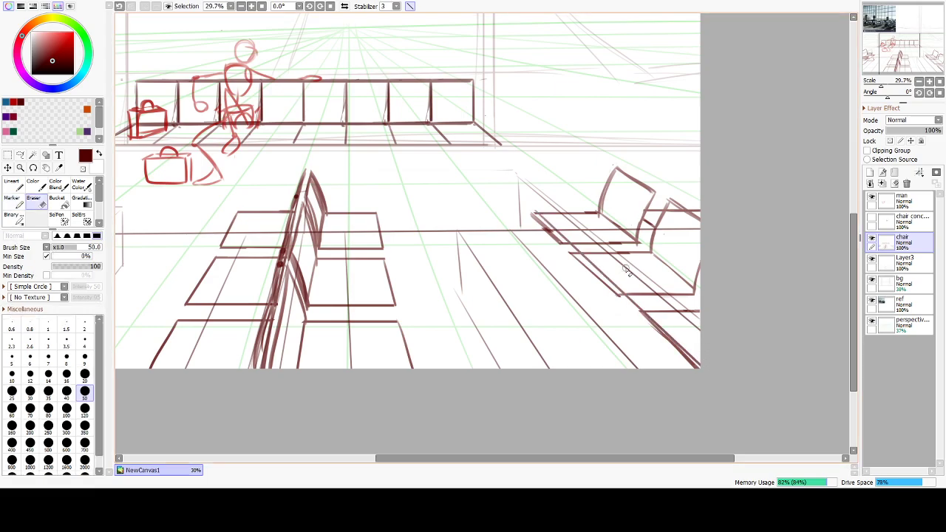
{"action": "left_click_drag", "start_coordinate": [604, 281], "coordinate": [706, 377]}
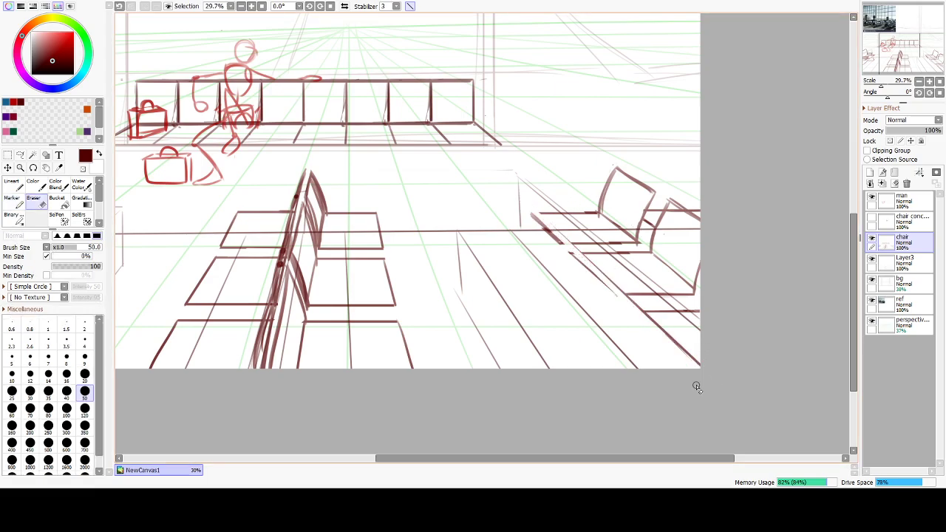
{"action": "left_click_drag", "start_coordinate": [521, 207], "coordinate": [645, 325]}
Redraw the slanted inner edges of the two far right seats with straight Marker lines and erase the overshoot.
{"action": "key", "text": "e"}
{"action": "key", "text": "ctrl+z"}
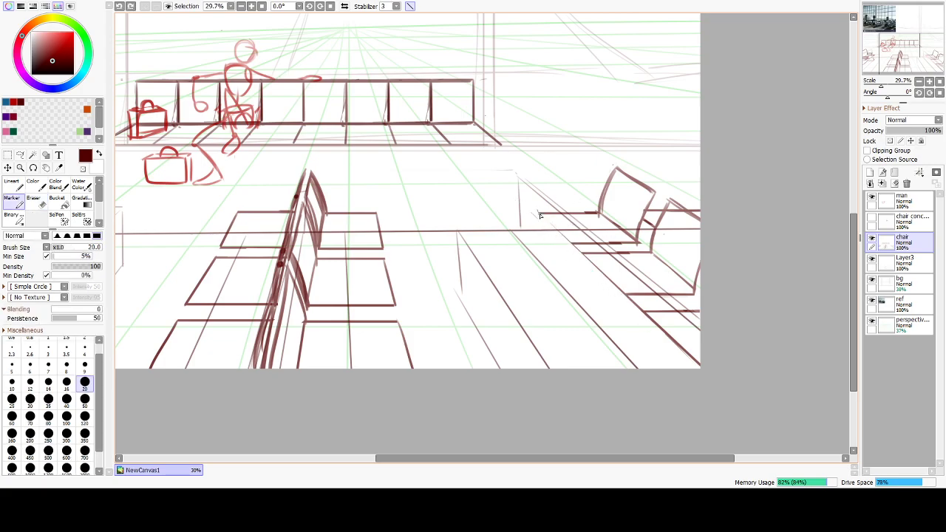
{"action": "left_click", "coordinate": [570, 239], "text": "shift"}
{"action": "key", "text": "e"}
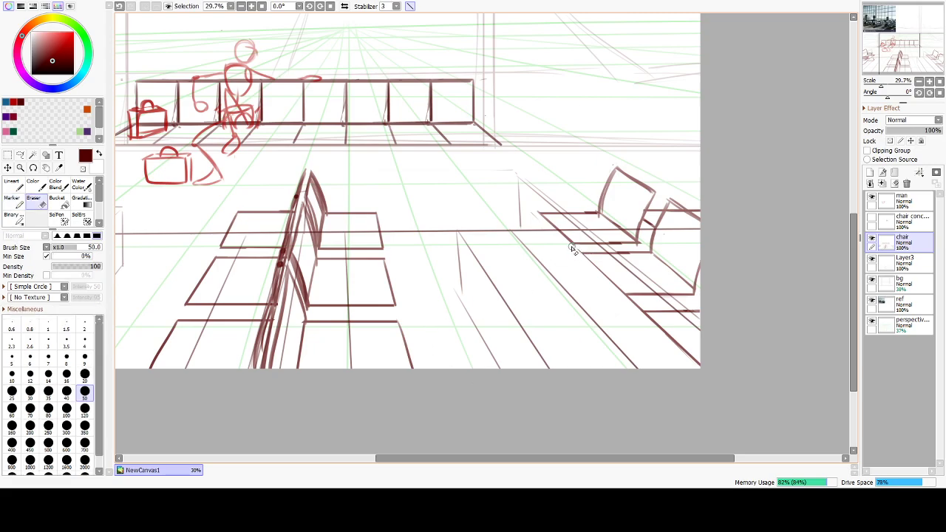
{"action": "key", "text": "ctrl+z"}
{"action": "left_click_drag", "start_coordinate": [568, 253], "coordinate": [574, 251]}
{"action": "key", "text": "n"}
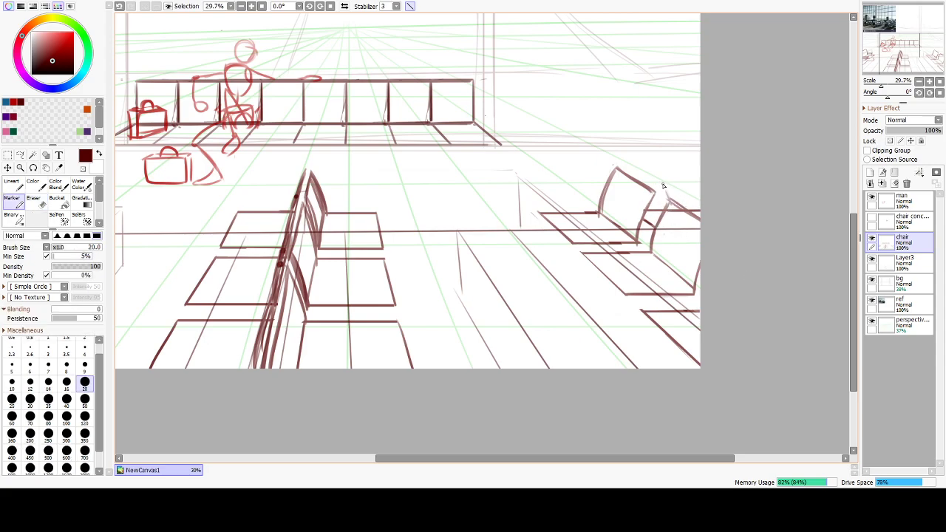
Draw a second slanted top edge behind the farthest right backrest to give it thickness.
{"action": "left_click_drag", "start_coordinate": [630, 168], "coordinate": [668, 192]}
{"action": "key", "text": "ctrl+z"}
{"action": "left_click_drag", "start_coordinate": [623, 164], "coordinate": [672, 194]}
{"action": "key", "text": "ctrl+z"}
{"action": "key", "text": "ctrl+z"}
{"action": "key", "text": "ctrl+y"}
{"action": "left_click_drag", "start_coordinate": [627, 167], "coordinate": [671, 195]}
{"action": "key", "text": "ctrl+z"}
{"action": "left_click", "coordinate": [407, 7]}
{"action": "left_click_drag", "start_coordinate": [627, 168], "coordinate": [669, 204]}
{"action": "key", "text": "ctrl+z"}
{"action": "key", "text": "ctrl+z"}
{"action": "key", "text": "ctrl+z"}
{"action": "key", "text": "ctrl+z"}
{"action": "key", "text": "e"}
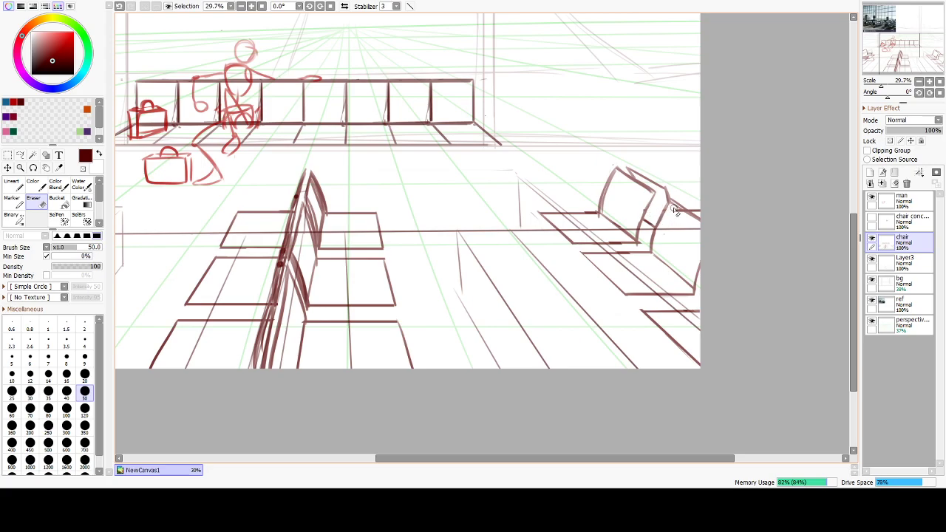
Erase the overlapping line at the next right backrest's top corner and redraw the curved edge between the two backrests.
{"action": "left_click_drag", "start_coordinate": [677, 205], "coordinate": [718, 237]}
{"action": "key", "text": "b"}
{"action": "mouse_move", "coordinate": [669, 199]}
{"action": "left_mouse_down"}
{"action": "mouse_move", "coordinate": [711, 230]}
{"action": "mouse_move", "coordinate": [672, 218]}
{"action": "mouse_move", "coordinate": [674, 200]}
{"action": "mouse_move", "coordinate": [658, 227]}
{"action": "mouse_move", "coordinate": [674, 198]}
{"action": "mouse_move", "coordinate": [656, 237]}
{"action": "left_mouse_up"}
{"action": "key", "text": "ctrl+z"}
{"action": "key", "text": "ctrl+z"}
{"action": "key", "text": "ctrl+z"}
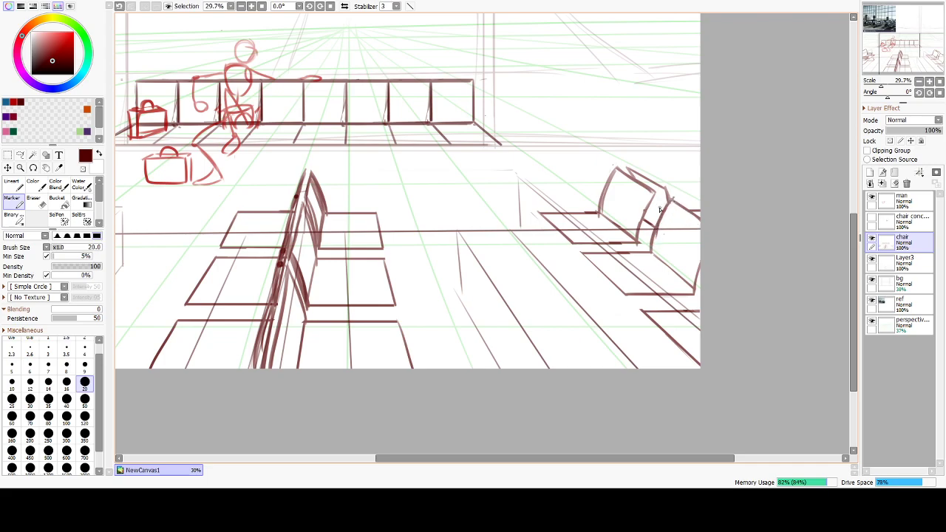
{"action": "key", "text": "ctrl+z"}
{"action": "mouse_move", "coordinate": [672, 200]}
{"action": "left_mouse_down"}
{"action": "mouse_move", "coordinate": [654, 242]}
{"action": "mouse_move", "coordinate": [662, 224]}
{"action": "left_mouse_up"}
{"action": "left_click_drag", "start_coordinate": [432, 464], "coordinate": [437, 463]}
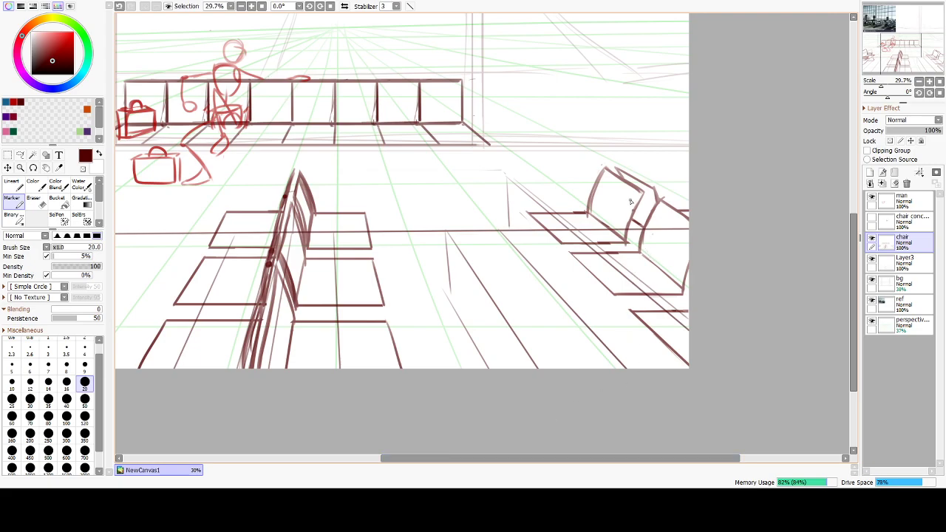
{"action": "left_click_drag", "start_coordinate": [673, 209], "coordinate": [659, 197]}
{"action": "key", "text": "ctrl+z"}
{"action": "left_click", "coordinate": [693, 145]}
Draw an armrest with straight lines over the front of the middle seat on the central row's left side.
{"action": "mouse_move", "coordinate": [448, 303]}
{"action": "left_mouse_down"}
{"action": "mouse_move", "coordinate": [574, 337]}
{"action": "mouse_move", "coordinate": [617, 327]}
{"action": "mouse_move", "coordinate": [622, 300]}
{"action": "left_mouse_up"}
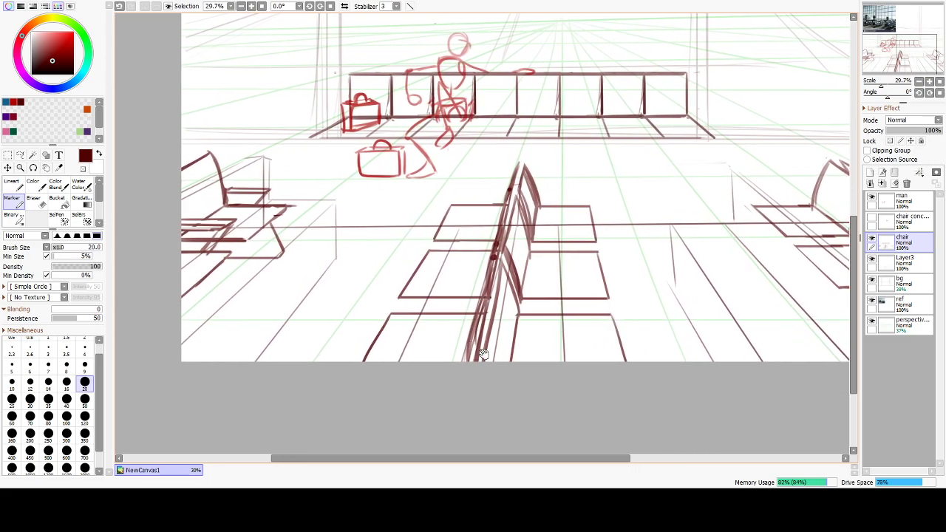
{"action": "left_click_drag", "start_coordinate": [488, 276], "coordinate": [417, 277]}
{"action": "left_click", "coordinate": [410, 8]}
{"action": "mouse_move", "coordinate": [417, 277]}
{"action": "left_mouse_down"}
{"action": "mouse_move", "coordinate": [399, 297]}
{"action": "mouse_move", "coordinate": [482, 301]}
{"action": "left_mouse_up"}
{"action": "left_click_drag", "start_coordinate": [412, 290], "coordinate": [490, 290]}
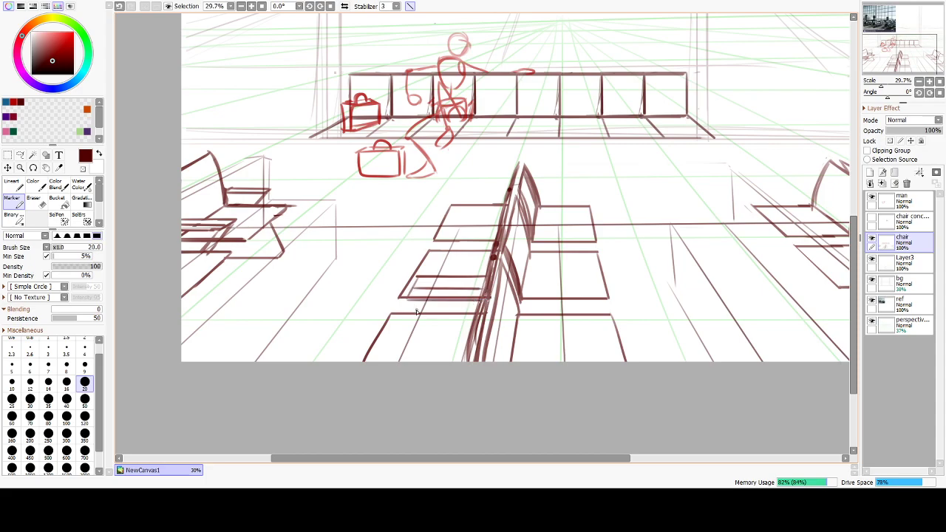
{"action": "key", "text": "ctrl+z"}
{"action": "left_click_drag", "start_coordinate": [406, 306], "coordinate": [419, 315]}
Draw matching armrests in front of and behind the farthest seat on the central row's left side.
{"action": "mouse_move", "coordinate": [445, 232]}
{"action": "left_mouse_down"}
{"action": "mouse_move", "coordinate": [496, 232]}
{"action": "mouse_move", "coordinate": [445, 232]}
{"action": "mouse_move", "coordinate": [456, 245]}
{"action": "mouse_move", "coordinate": [496, 244]}
{"action": "mouse_move", "coordinate": [444, 248]}
{"action": "mouse_move", "coordinate": [497, 237]}
{"action": "mouse_move", "coordinate": [442, 238]}
{"action": "left_mouse_up"}
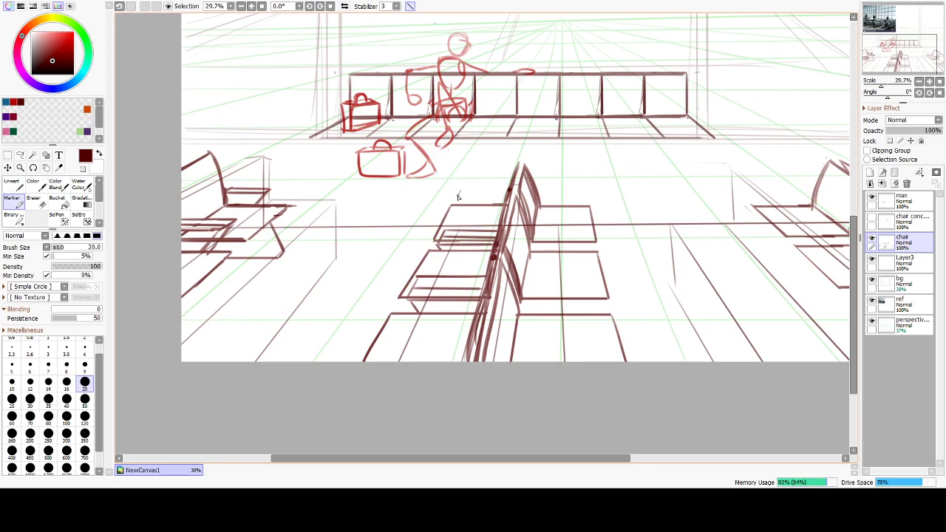
{"action": "key", "text": "ctrl+z"}
{"action": "left_click_drag", "start_coordinate": [458, 195], "coordinate": [582, 190]}
{"action": "key", "text": "ctrl+z"}
{"action": "left_click_drag", "start_coordinate": [520, 221], "coordinate": [522, 230]}
{"action": "left_click_drag", "start_coordinate": [552, 238], "coordinate": [695, 278]}
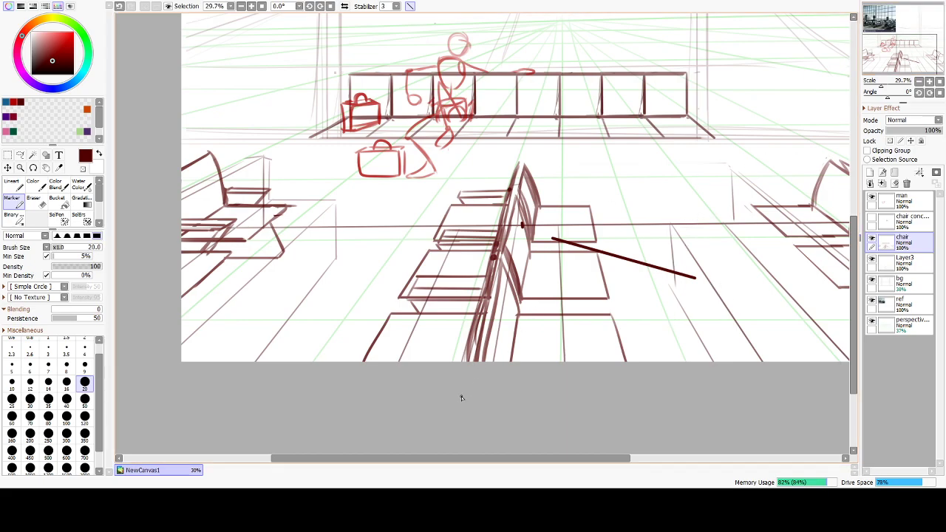
{"action": "key", "text": "ctrl+z"}
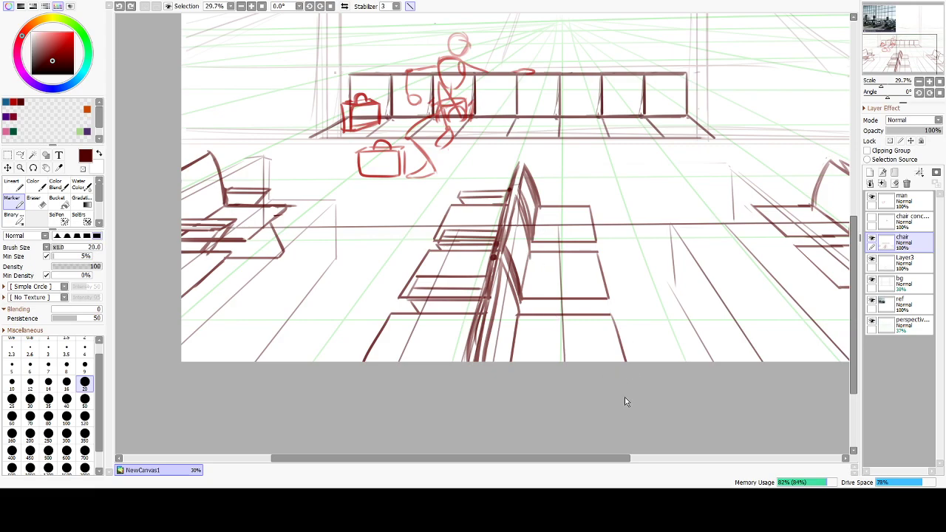
Draw armrests behind and in front of the farthest seat on the central row's right side.
{"action": "mouse_move", "coordinate": [666, 323]}
{"action": "left_mouse_down"}
{"action": "mouse_move", "coordinate": [579, 274]}
{"action": "mouse_move", "coordinate": [466, 311]}
{"action": "left_mouse_up"}
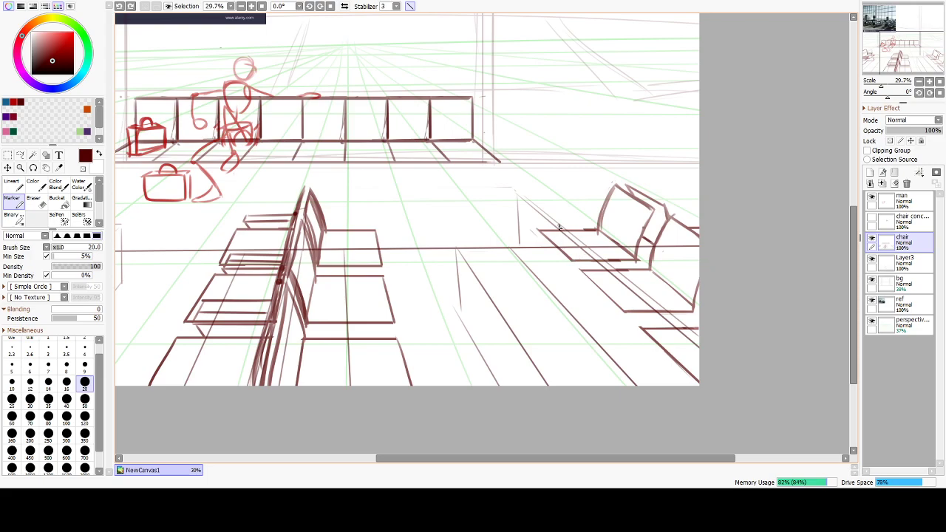
{"action": "left_click_drag", "start_coordinate": [347, 235], "coordinate": [392, 227]}
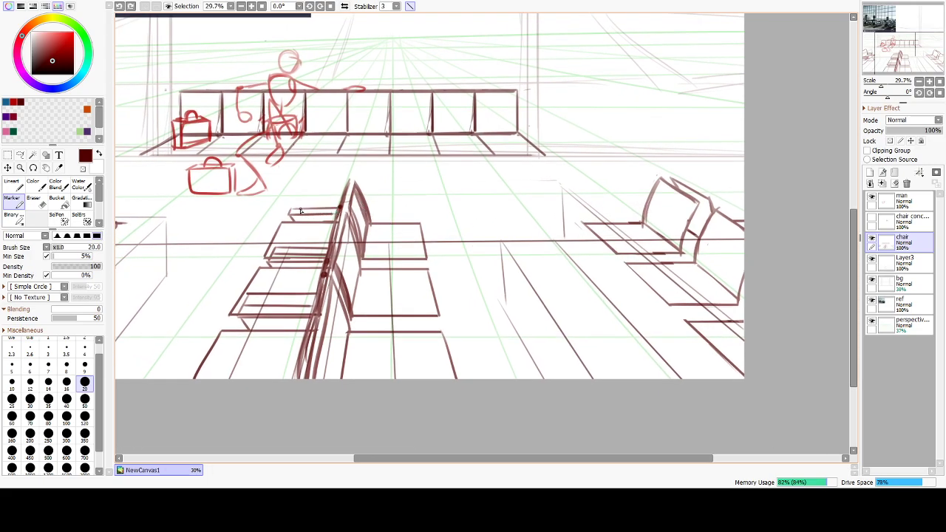
{"action": "mouse_move", "coordinate": [342, 211]}
{"action": "left_mouse_down"}
{"action": "mouse_move", "coordinate": [290, 215]}
{"action": "mouse_move", "coordinate": [415, 211]}
{"action": "mouse_move", "coordinate": [368, 208]}
{"action": "left_mouse_up"}
{"action": "key", "text": "ctrl+z"}
{"action": "left_click_drag", "start_coordinate": [404, 212], "coordinate": [407, 214]}
{"action": "key", "text": "ctrl+z"}
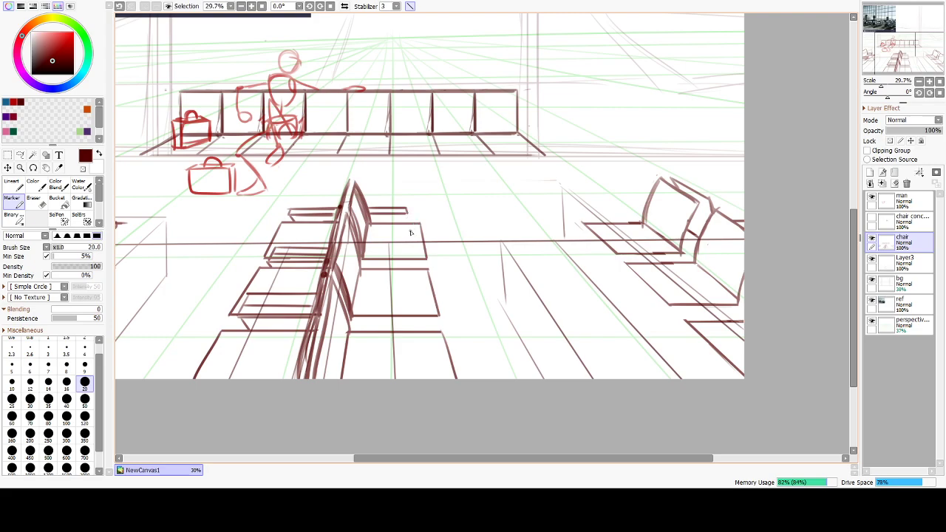
{"action": "key", "text": "ctrl+z"}
{"action": "left_click", "coordinate": [405, 218]}
{"action": "mouse_move", "coordinate": [367, 249]}
{"action": "left_mouse_down"}
{"action": "mouse_move", "coordinate": [406, 250]}
{"action": "mouse_move", "coordinate": [363, 247]}
{"action": "mouse_move", "coordinate": [412, 262]}
{"action": "mouse_move", "coordinate": [361, 262]}
{"action": "mouse_move", "coordinate": [416, 248]}
{"action": "mouse_move", "coordinate": [417, 263]}
{"action": "mouse_move", "coordinate": [380, 256]}
{"action": "mouse_move", "coordinate": [418, 256]}
{"action": "mouse_move", "coordinate": [413, 268]}
{"action": "left_mouse_up"}
{"action": "key", "text": "ctrl+z"}
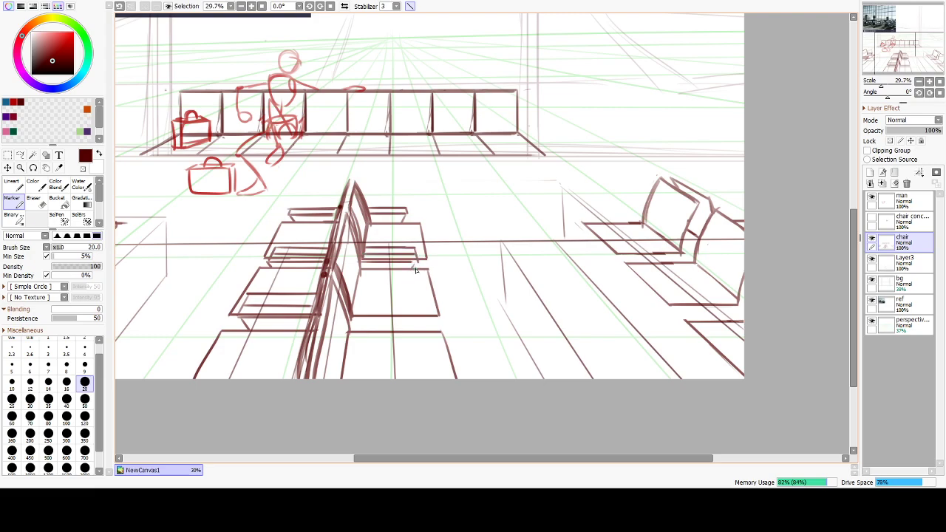
Draw an armrest with straight lines over the front of the middle seat on the central row's right side.
{"action": "left_click_drag", "start_coordinate": [353, 298], "coordinate": [416, 298]}
{"action": "left_click_drag", "start_coordinate": [350, 313], "coordinate": [422, 315]}
{"action": "left_click_drag", "start_coordinate": [344, 311], "coordinate": [425, 314]}
{"action": "key", "text": "ctrl+z"}
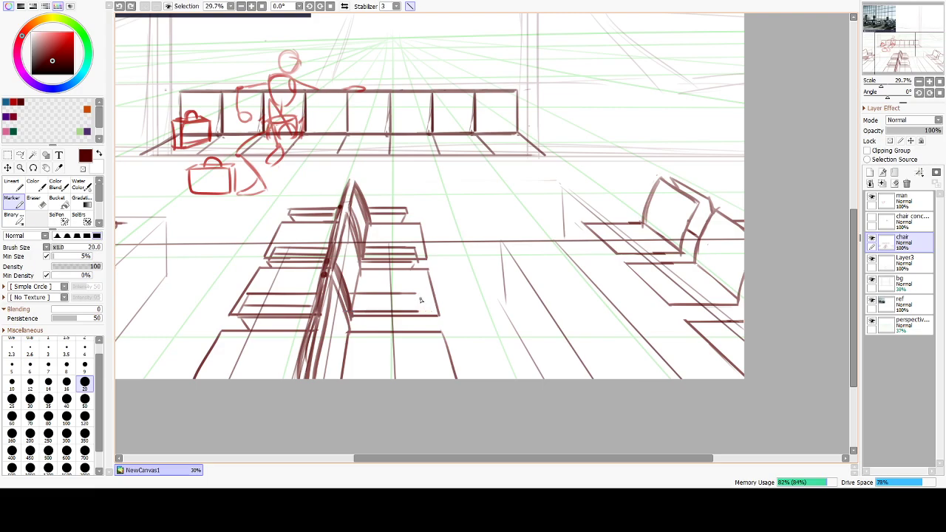
{"action": "key", "text": "ctrl+z"}
{"action": "mouse_move", "coordinate": [419, 297]}
{"action": "left_mouse_down"}
{"action": "mouse_move", "coordinate": [425, 313]}
{"action": "mouse_move", "coordinate": [409, 333]}
{"action": "left_mouse_up"}
{"action": "key", "text": "ctrl+z"}
{"action": "key", "text": "ctrl+z"}
{"action": "left_click_drag", "start_coordinate": [352, 303], "coordinate": [420, 303]}
{"action": "key", "text": "ctrl+z"}
{"action": "left_click_drag", "start_coordinate": [352, 304], "coordinate": [422, 303]}
Clean up the lines below the central row's nearest left armrest and strengthen the farther right armrest's lower edge.
{"action": "key", "text": "e"}
{"action": "left_click_drag", "start_coordinate": [296, 327], "coordinate": [347, 329]}
{"action": "mouse_move", "coordinate": [348, 252]}
{"action": "left_mouse_down"}
{"action": "mouse_move", "coordinate": [325, 260]}
{"action": "mouse_move", "coordinate": [465, 263]}
{"action": "left_mouse_up"}
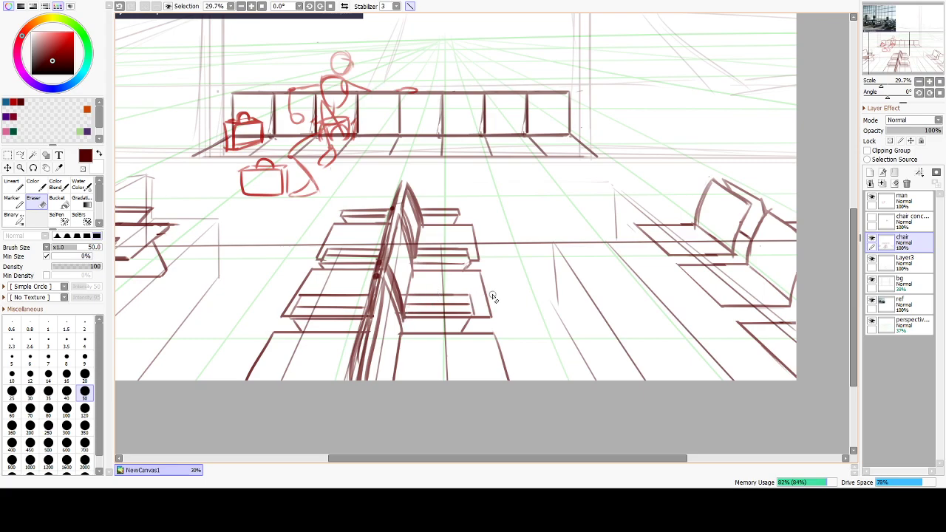
{"action": "key", "text": "b"}
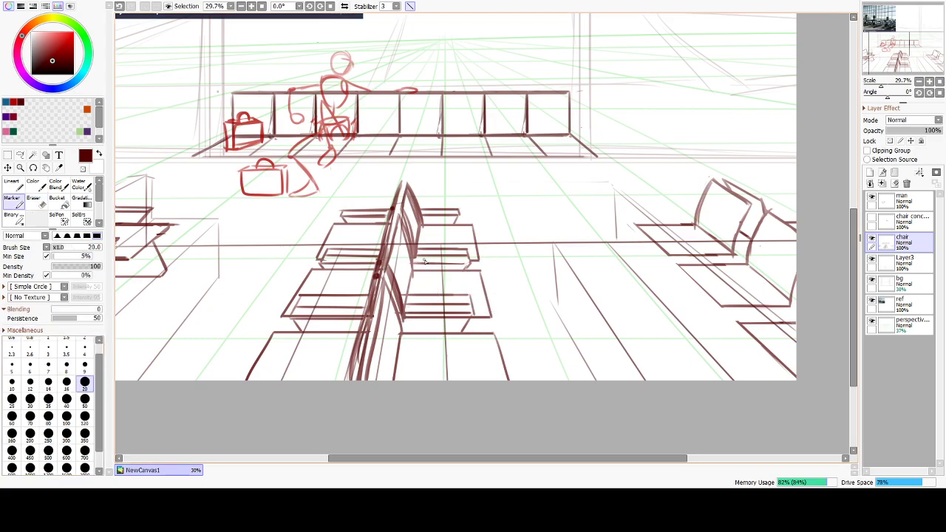
{"action": "left_click_drag", "start_coordinate": [417, 265], "coordinate": [470, 264]}
Erase the excess lines on the central row's nearest armrests and redraw the right armrest's lower line.
{"action": "key", "text": "e"}
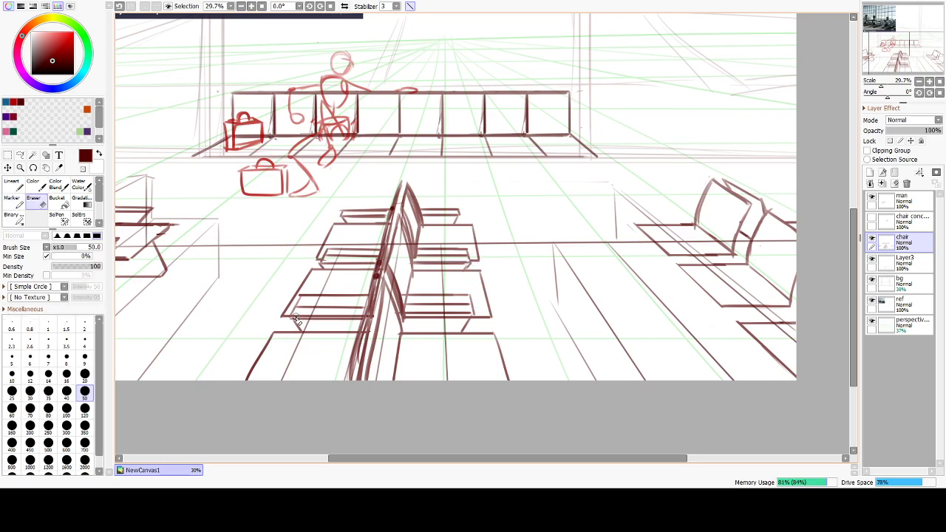
{"action": "left_click_drag", "start_coordinate": [311, 319], "coordinate": [367, 319]}
{"action": "key", "text": "ctrl+z"}
{"action": "left_click_drag", "start_coordinate": [294, 319], "coordinate": [469, 313]}
{"action": "left_click_drag", "start_coordinate": [408, 308], "coordinate": [469, 304]}
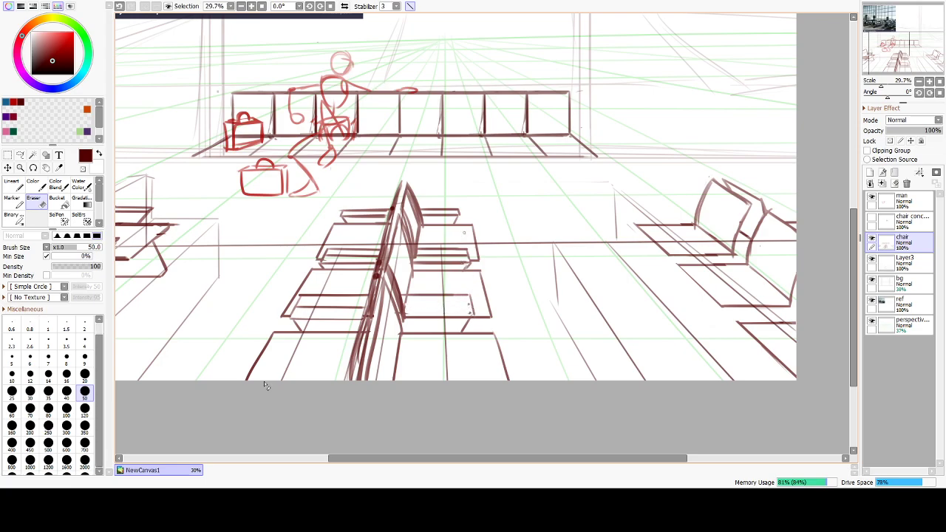
{"action": "key", "text": "n"}
{"action": "left_click_drag", "start_coordinate": [404, 308], "coordinate": [476, 300]}
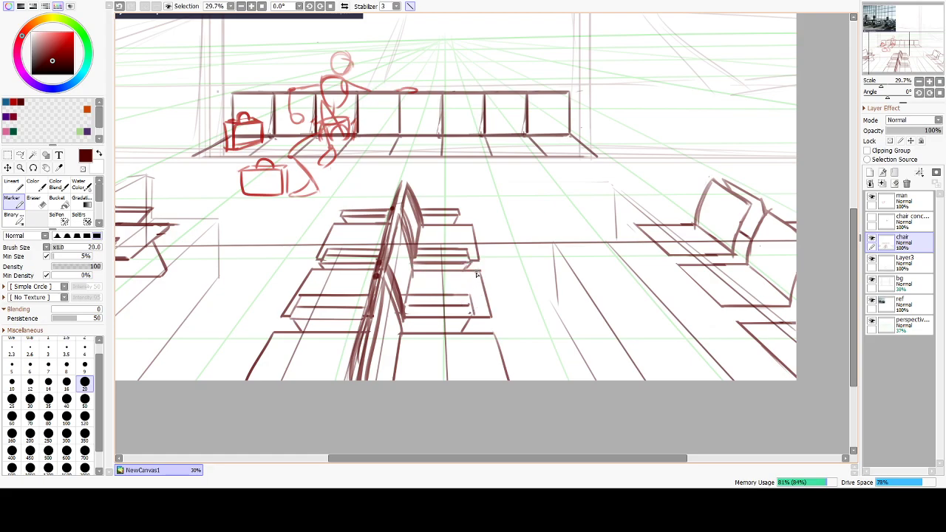
{"action": "left_click_drag", "start_coordinate": [415, 317], "coordinate": [342, 322]}
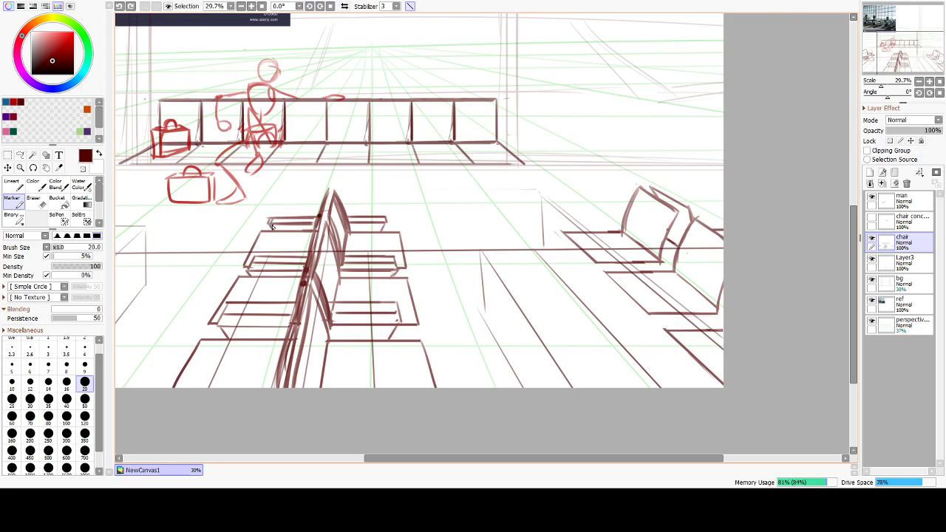
Clean up the ends of the central row's two farthest armrests and redraw their short slanted end lines.
{"action": "key", "text": "e"}
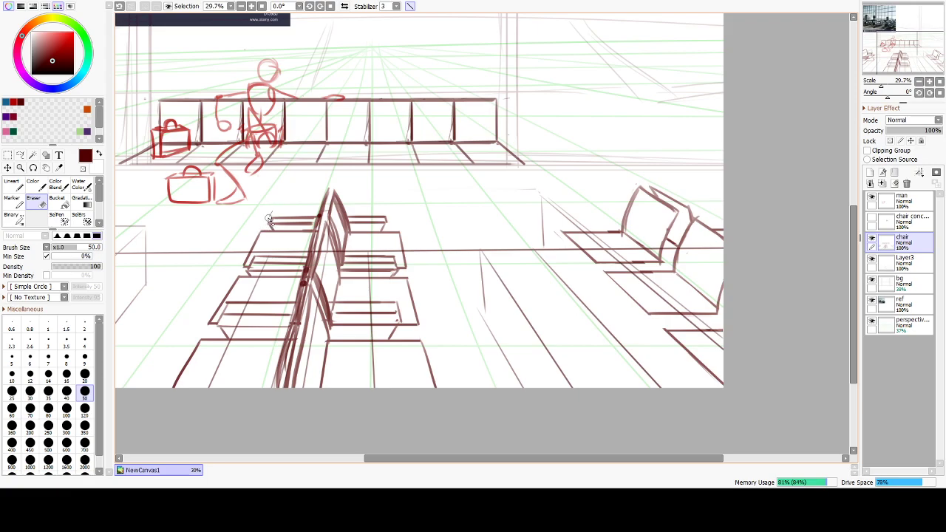
{"action": "key", "text": "ctrl+z"}
{"action": "left_click_drag", "start_coordinate": [268, 223], "coordinate": [272, 216]}
{"action": "key", "text": "n"}
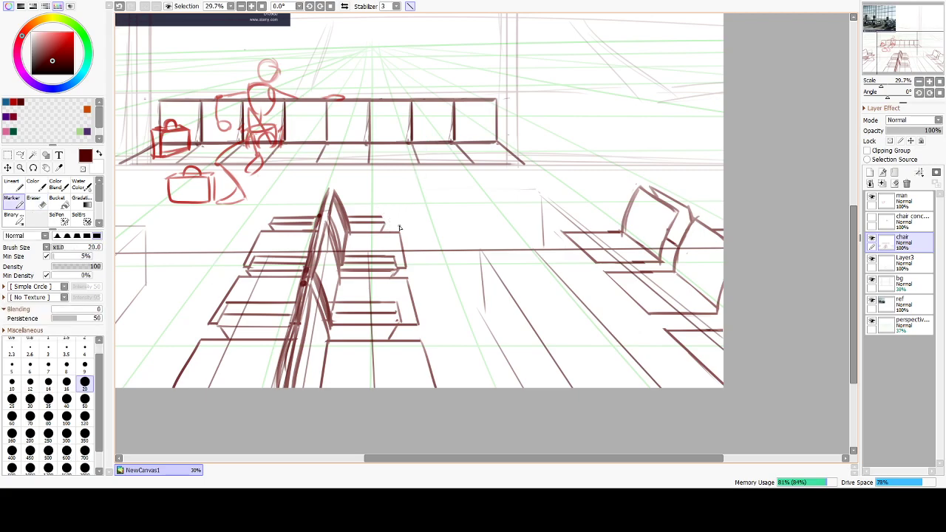
{"action": "key", "text": "ctrl+z"}
{"action": "left_click_drag", "start_coordinate": [383, 218], "coordinate": [385, 226]}
Draw an armrest with straight lines behind the farthest seat of the right chair row.
{"action": "mouse_move", "coordinate": [599, 343]}
{"action": "left_mouse_down"}
{"action": "mouse_move", "coordinate": [581, 351]}
{"action": "mouse_move", "coordinate": [597, 345]}
{"action": "left_mouse_up"}
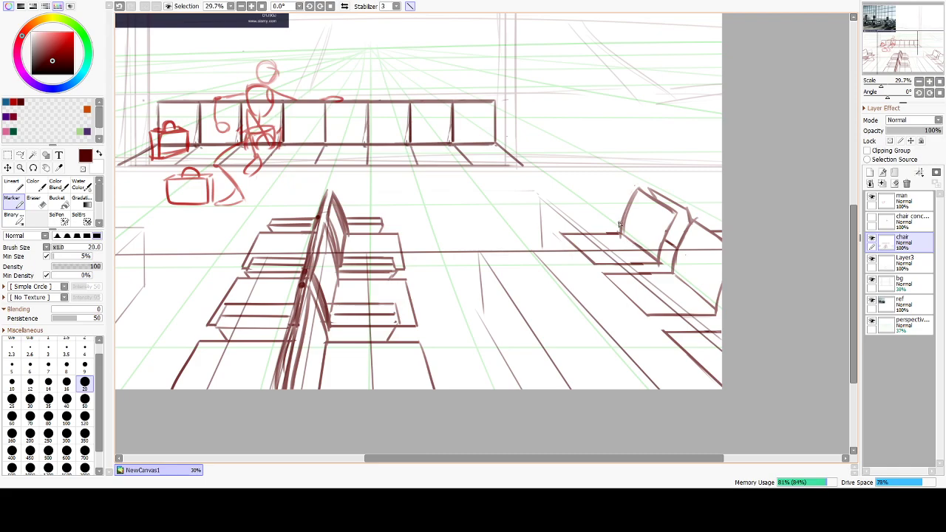
{"action": "left_click_drag", "start_coordinate": [625, 215], "coordinate": [575, 215]}
{"action": "left_click", "coordinate": [572, 217], "text": "shift"}
{"action": "key", "text": "ctrl+z"}
{"action": "left_click", "coordinate": [575, 215], "text": "shift"}
{"action": "left_click", "coordinate": [623, 217], "text": "shift"}
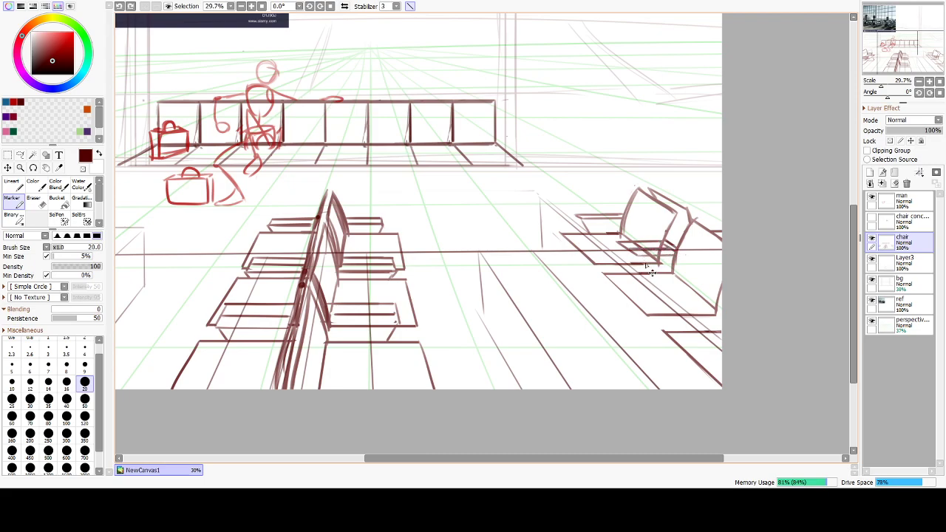
Draw an armrest between the farthest and second seats of the right chair row.
{"action": "key", "text": "ctrl+z"}
{"action": "left_click_drag", "start_coordinate": [624, 250], "coordinate": [639, 267]}
{"action": "key", "text": "ctrl+z"}
{"action": "left_click_drag", "start_coordinate": [724, 291], "coordinate": [670, 293]}
{"action": "key", "text": "ctrl+z"}
{"action": "mouse_move", "coordinate": [611, 241]}
{"action": "left_mouse_down"}
{"action": "mouse_move", "coordinate": [637, 243]}
{"action": "mouse_move", "coordinate": [612, 244]}
{"action": "mouse_move", "coordinate": [624, 258]}
{"action": "mouse_move", "coordinate": [663, 256]}
{"action": "left_mouse_up"}
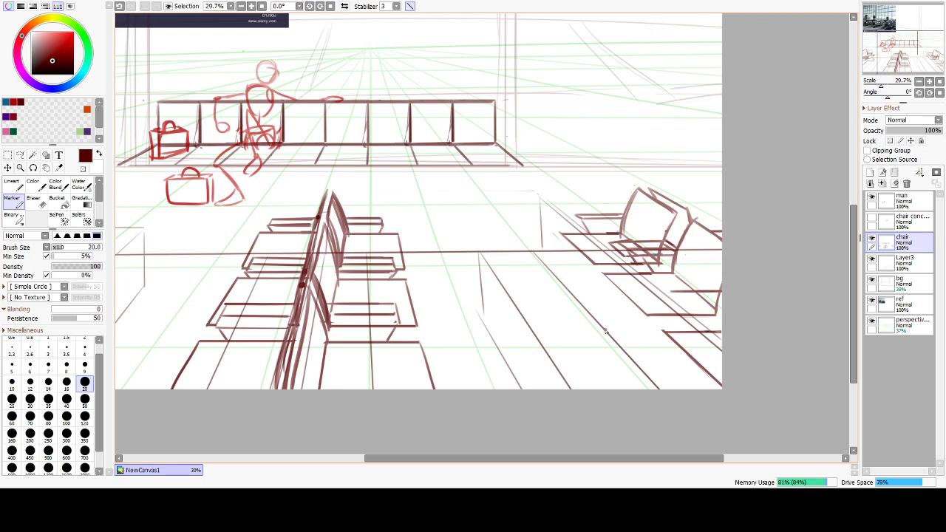
{"action": "left_click_drag", "start_coordinate": [620, 252], "coordinate": [645, 252]}
{"action": "key", "text": "ctrl+z"}
Draw an armrest over the front of the second right seat, running to the canvas edge.
{"action": "left_click_drag", "start_coordinate": [663, 292], "coordinate": [720, 291]}
{"action": "mouse_move", "coordinate": [664, 293]}
{"action": "left_mouse_down"}
{"action": "mouse_move", "coordinate": [687, 311]}
{"action": "mouse_move", "coordinate": [751, 308]}
{"action": "left_mouse_up"}
{"action": "key", "text": "ctrl+z"}
{"action": "mouse_move", "coordinate": [689, 309]}
{"action": "left_mouse_down"}
{"action": "mouse_move", "coordinate": [747, 310]}
{"action": "mouse_move", "coordinate": [736, 302]}
{"action": "mouse_move", "coordinate": [711, 337]}
{"action": "left_mouse_up"}
{"action": "key", "text": "ctrl+z"}
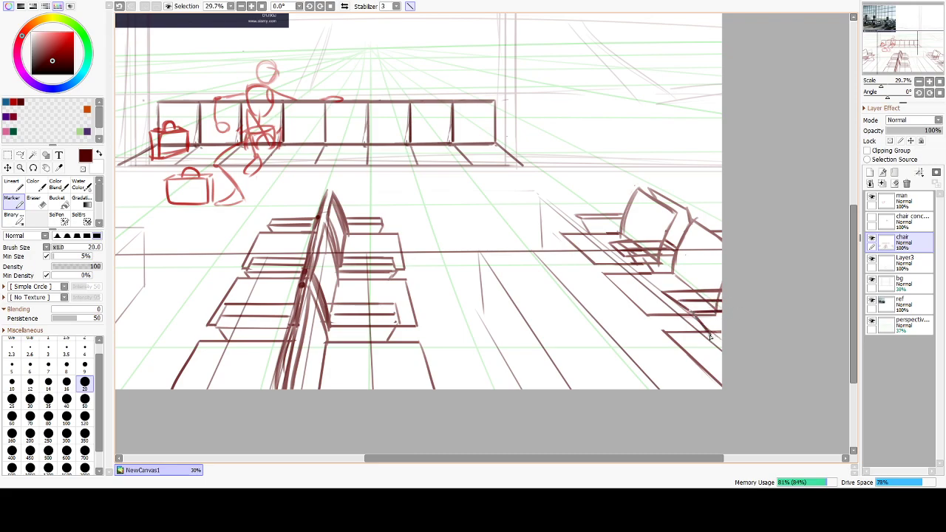
{"action": "key", "text": "ctrl+z"}
{"action": "left_click_drag", "start_coordinate": [669, 299], "coordinate": [685, 320]}
Erase the stray lines around the right row's middle armrest and redraw its horizontal edge.
{"action": "key", "text": "e"}
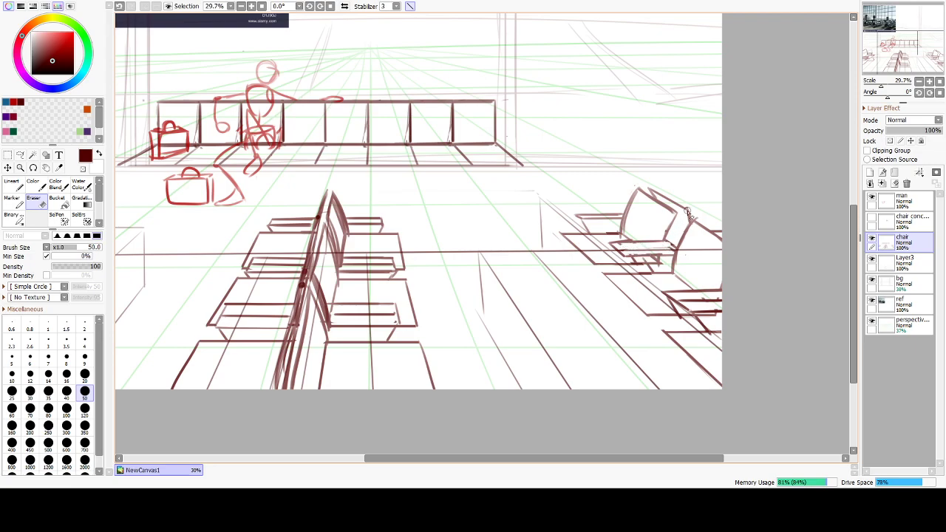
{"action": "key", "text": "b"}
{"action": "left_click_drag", "start_coordinate": [615, 251], "coordinate": [673, 249]}
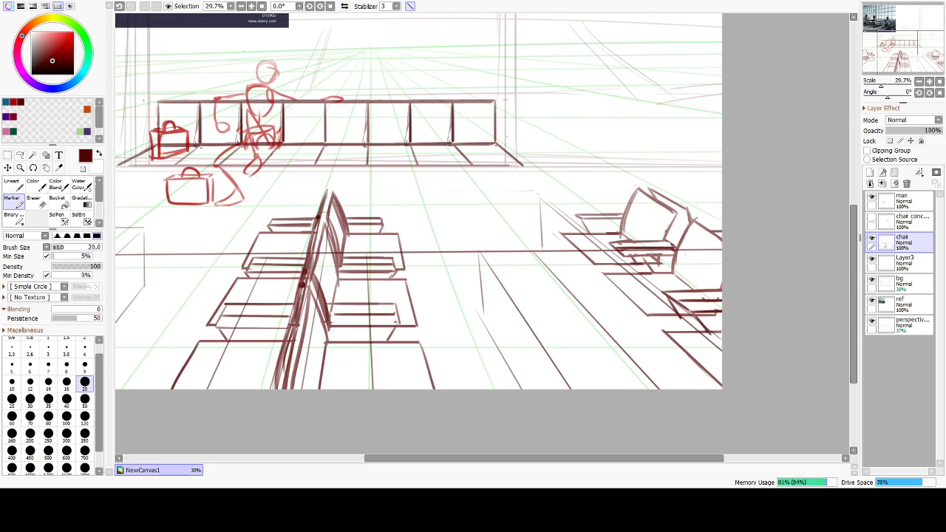
{"action": "left_click_drag", "start_coordinate": [404, 459], "coordinate": [319, 434]}
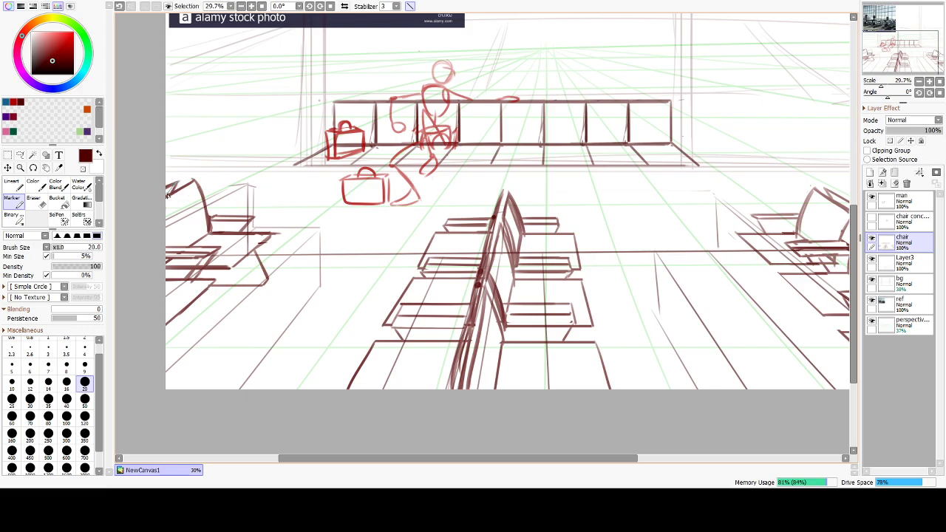
{"action": "left_click_drag", "start_coordinate": [457, 217], "coordinate": [400, 243]}
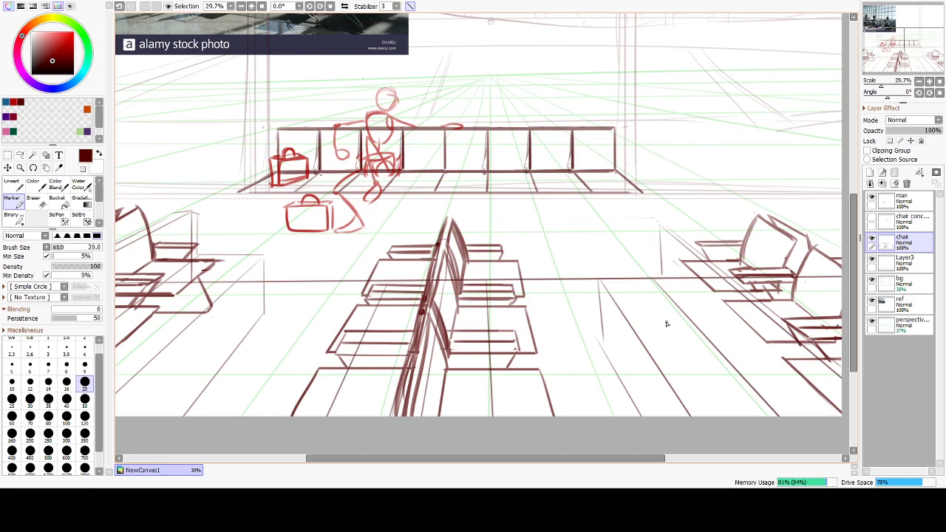
{"action": "left_click_drag", "start_coordinate": [410, 125], "coordinate": [413, 213]}
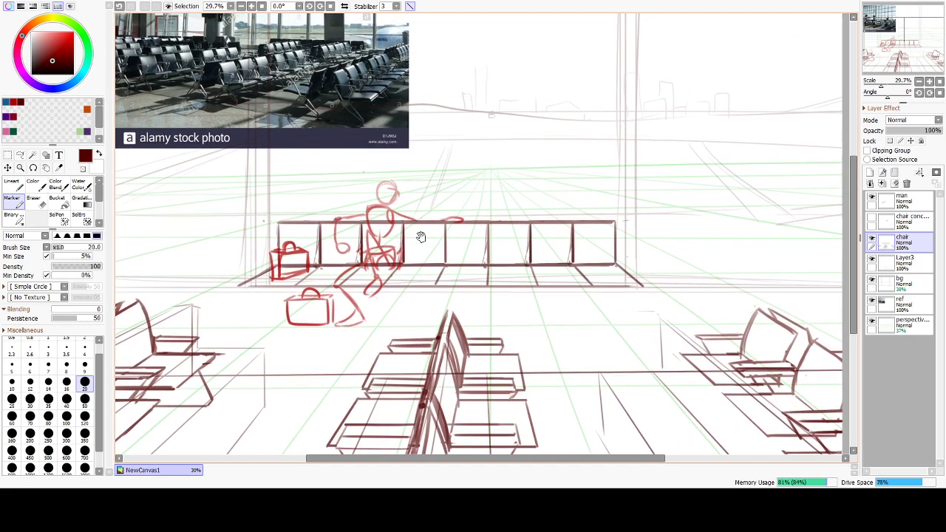
Draw an angled leg with straight lines beneath the farthest seat of the right chair row.
{"action": "left_click_drag", "start_coordinate": [461, 243], "coordinate": [422, 127]}
{"action": "scroll", "coordinate": [358, 297], "scroll_direction": "down", "scroll_amount": 1}
{"action": "scroll", "coordinate": [333, 307], "scroll_direction": "left", "scroll_amount": 1}
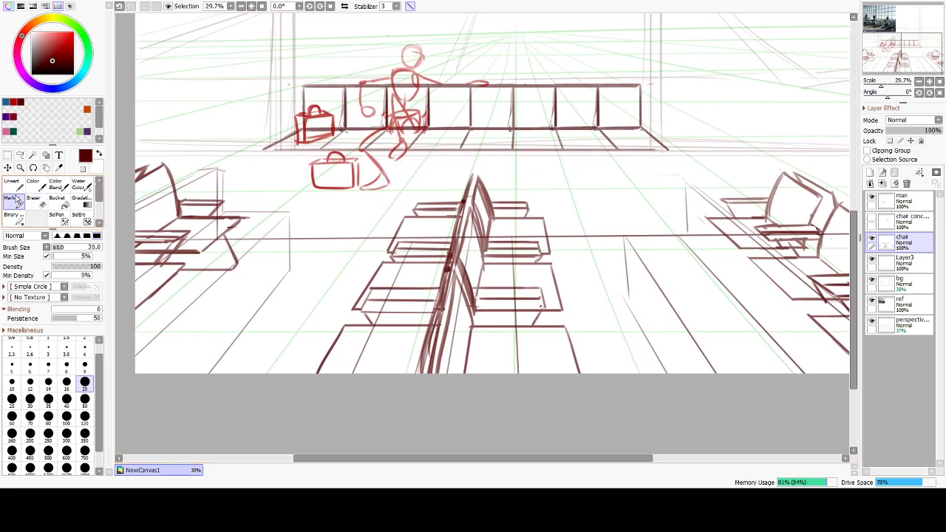
{"action": "mouse_move", "coordinate": [722, 231]}
{"action": "left_mouse_down"}
{"action": "mouse_move", "coordinate": [696, 258]}
{"action": "mouse_move", "coordinate": [753, 258]}
{"action": "mouse_move", "coordinate": [742, 262]}
{"action": "left_mouse_up"}
{"action": "key", "text": "ctrl+z"}
{"action": "key", "text": "ctrl+z"}
{"action": "key", "text": "ctrl+z"}
{"action": "key", "text": "ctrl+z"}
{"action": "key", "text": "ctrl+z"}
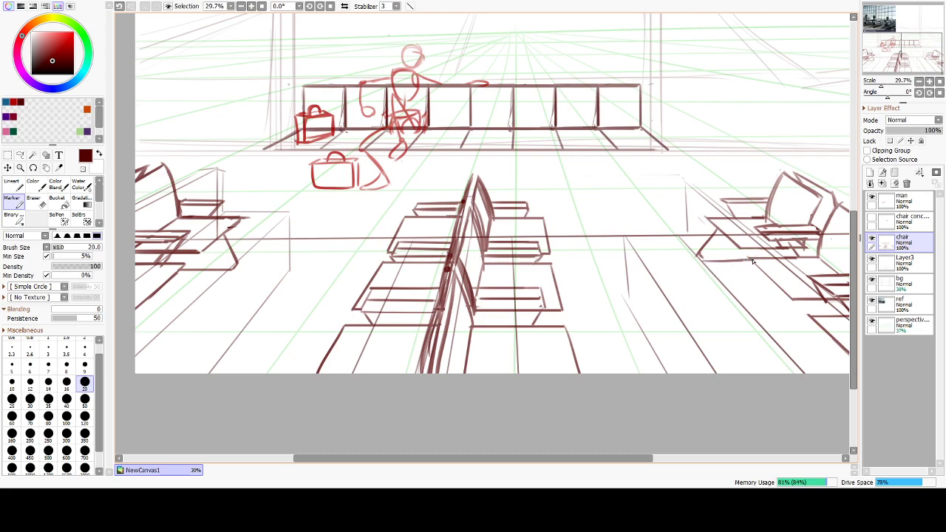
{"action": "key", "text": "ctrl+z"}
{"action": "left_click_drag", "start_coordinate": [495, 303], "coordinate": [480, 299]}
{"action": "scroll", "coordinate": [499, 256], "scroll_direction": "down", "scroll_amount": 1}
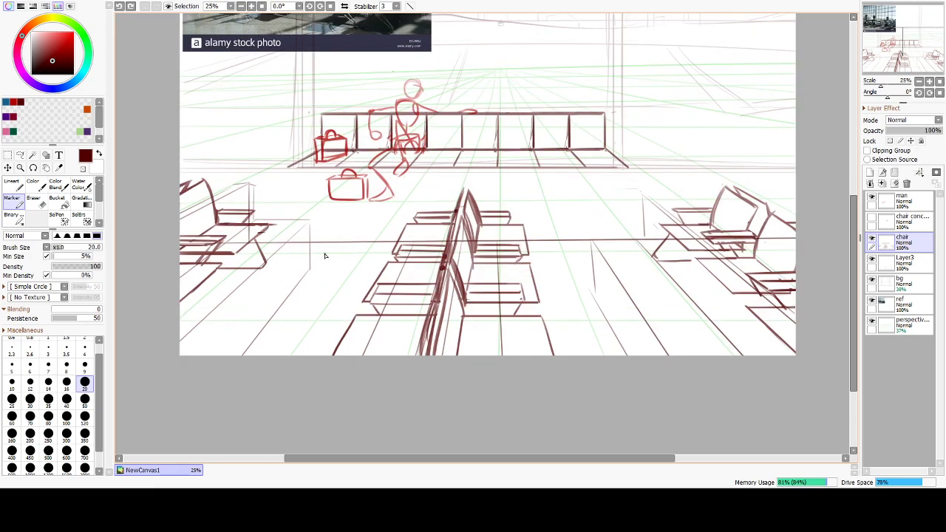
{"action": "left_click_drag", "start_coordinate": [180, 252], "coordinate": [409, 248]}
{"action": "key", "text": "ctrl+z"}
{"action": "left_click", "coordinate": [409, 6]}
{"action": "left_click_drag", "start_coordinate": [200, 253], "coordinate": [834, 263]}
{"action": "key", "text": "ctrl+z"}
Select the whole central double chair row and enlarge it slightly toward the lower left, applying the resize.
{"action": "key", "text": "m"}
{"action": "mouse_move", "coordinate": [377, 191]}
{"action": "left_mouse_down"}
{"action": "mouse_move", "coordinate": [513, 306]}
{"action": "mouse_move", "coordinate": [562, 362]}
{"action": "left_mouse_up"}
{"action": "left_click_drag", "start_coordinate": [332, 274], "coordinate": [407, 418]}
{"action": "left_click_drag", "start_coordinate": [305, 315], "coordinate": [334, 356]}
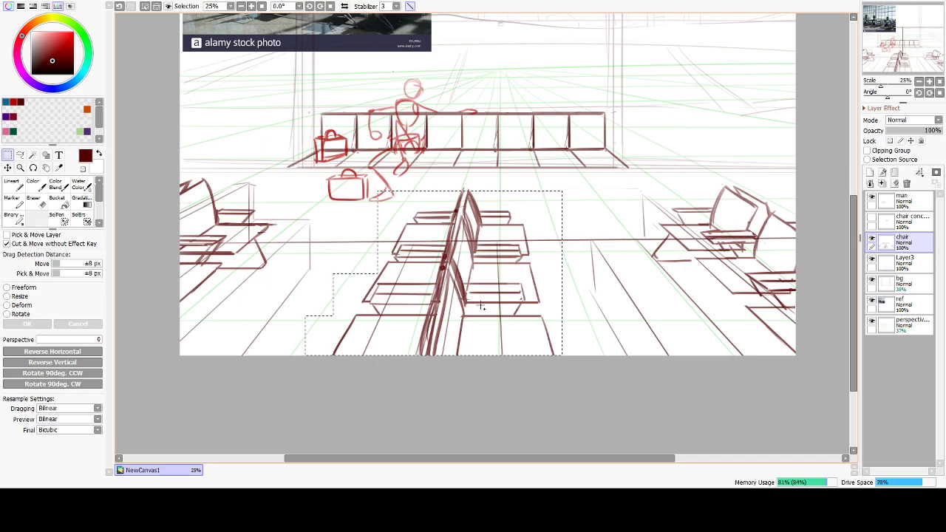
{"action": "left_click_drag", "start_coordinate": [442, 180], "coordinate": [495, 192]}
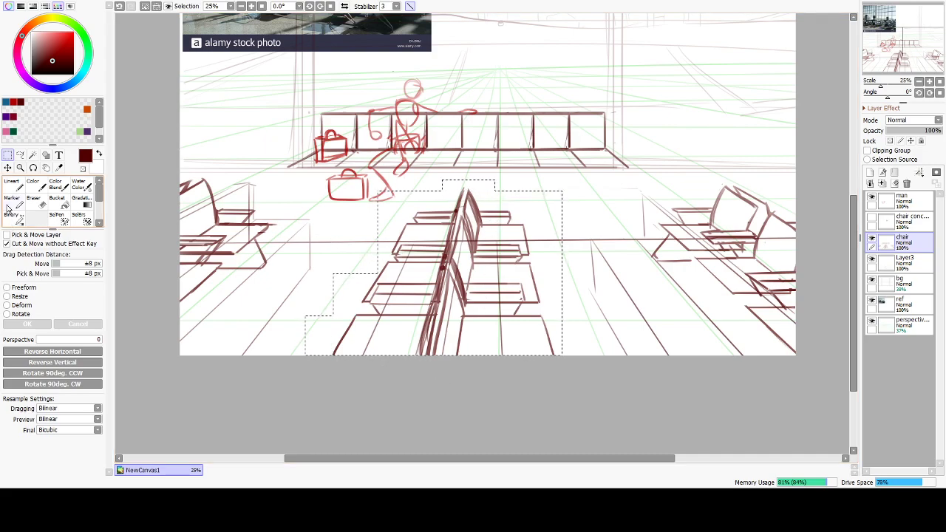
{"action": "key", "text": "ctrl+t"}
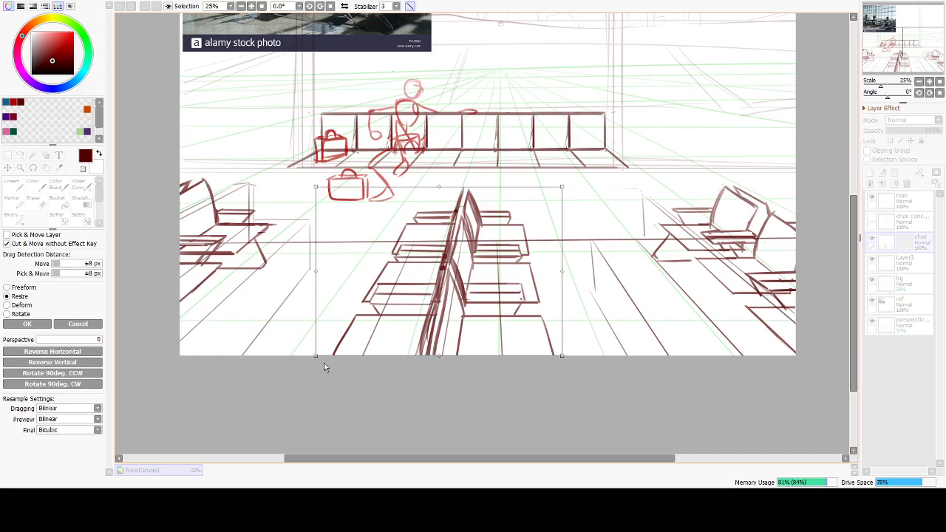
{"action": "left_click_drag", "start_coordinate": [316, 356], "coordinate": [296, 368]}
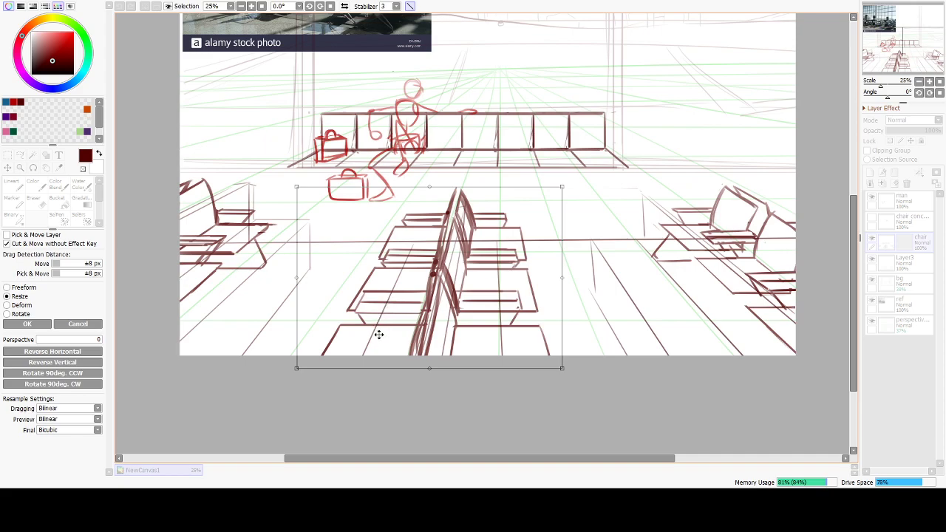
{"action": "left_click_drag", "start_coordinate": [423, 309], "coordinate": [424, 308]}
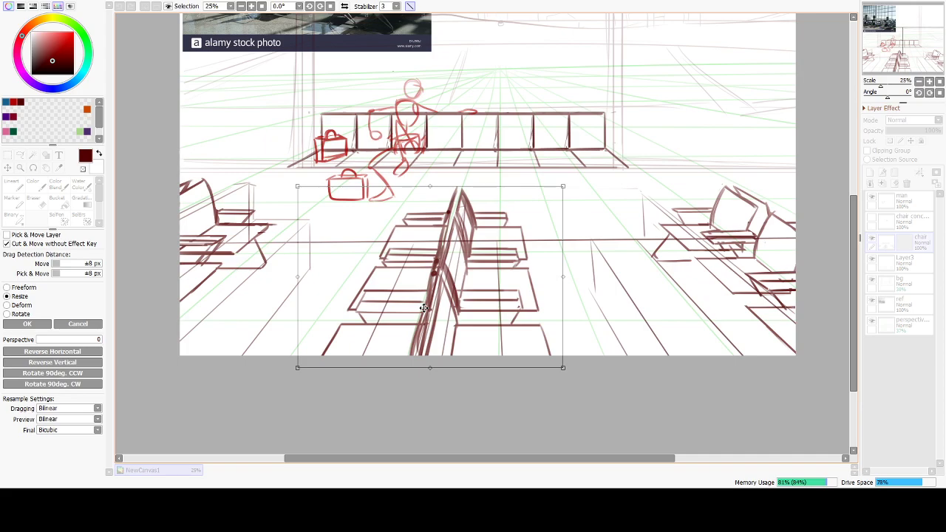
{"action": "left_click", "coordinate": [28, 325]}
Select the right chair row, enlarge it slightly, shift it toward the canvas edge and apply the resize.
{"action": "left_click_drag", "start_coordinate": [632, 169], "coordinate": [837, 421]}
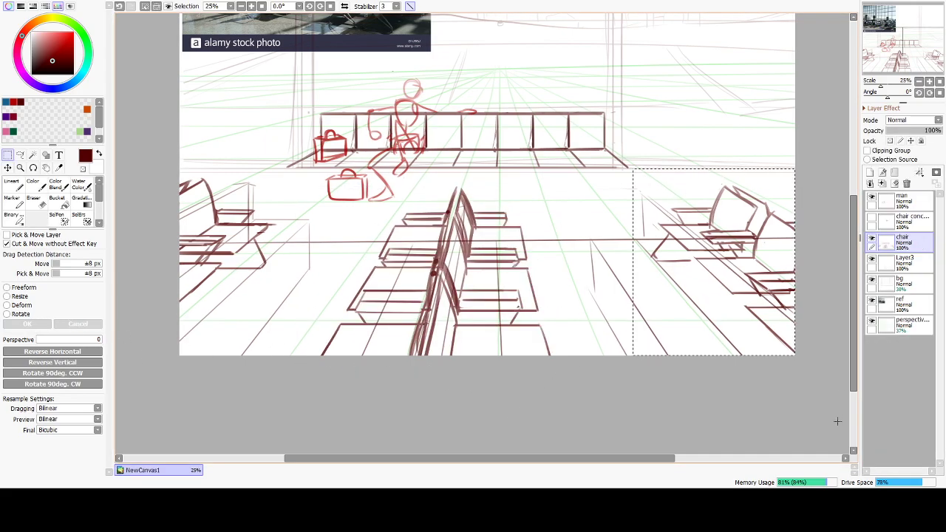
{"action": "left_click", "coordinate": [20, 296]}
{"action": "left_click_drag", "start_coordinate": [630, 356], "coordinate": [616, 374]}
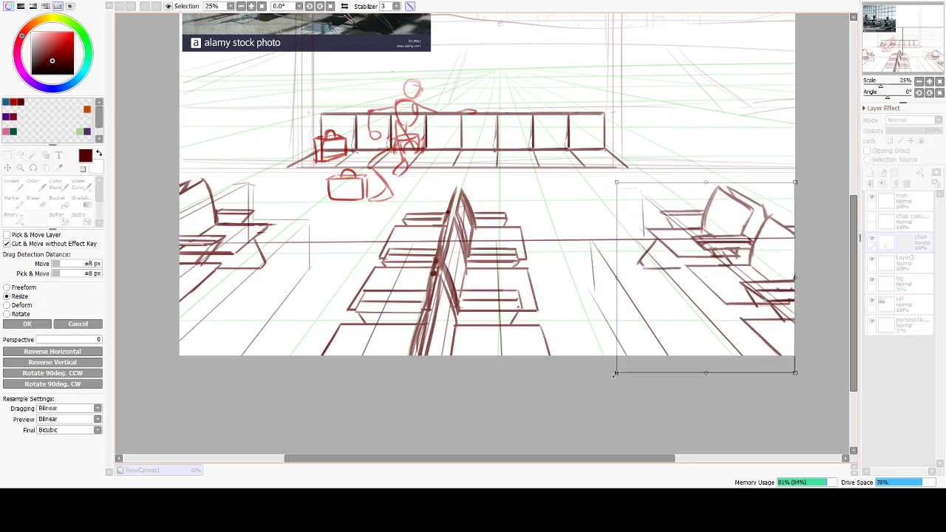
{"action": "left_click_drag", "start_coordinate": [741, 291], "coordinate": [753, 289]}
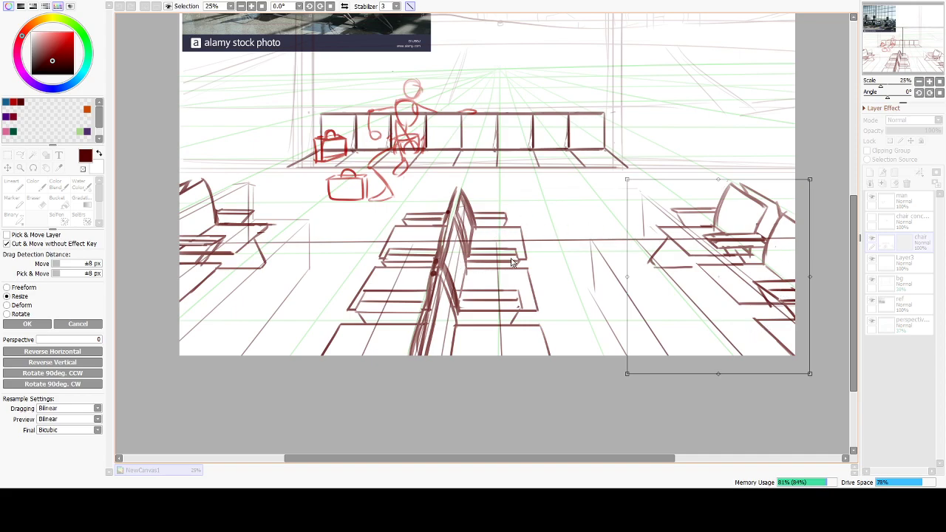
{"action": "left_click_drag", "start_coordinate": [626, 373], "coordinate": [623, 378]}
{"action": "left_click_drag", "start_coordinate": [710, 309], "coordinate": [711, 311]}
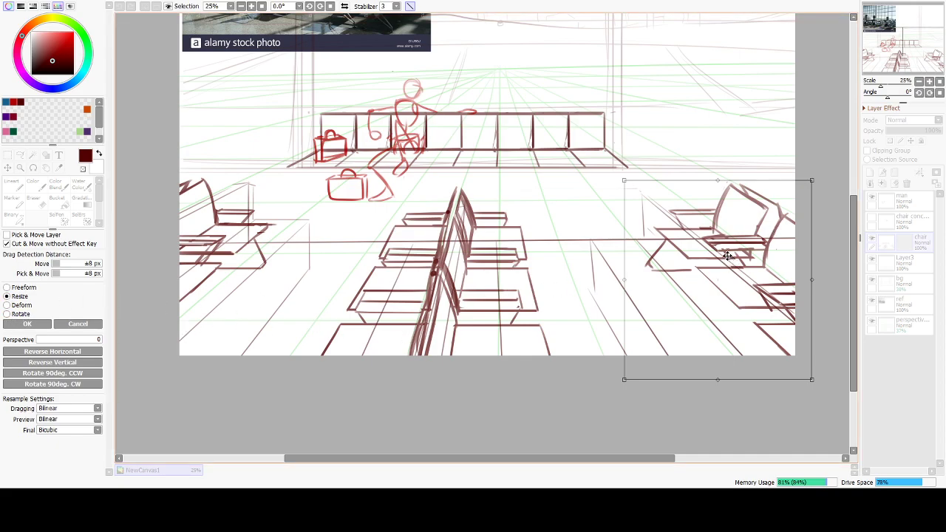
{"action": "left_click", "coordinate": [27, 324]}
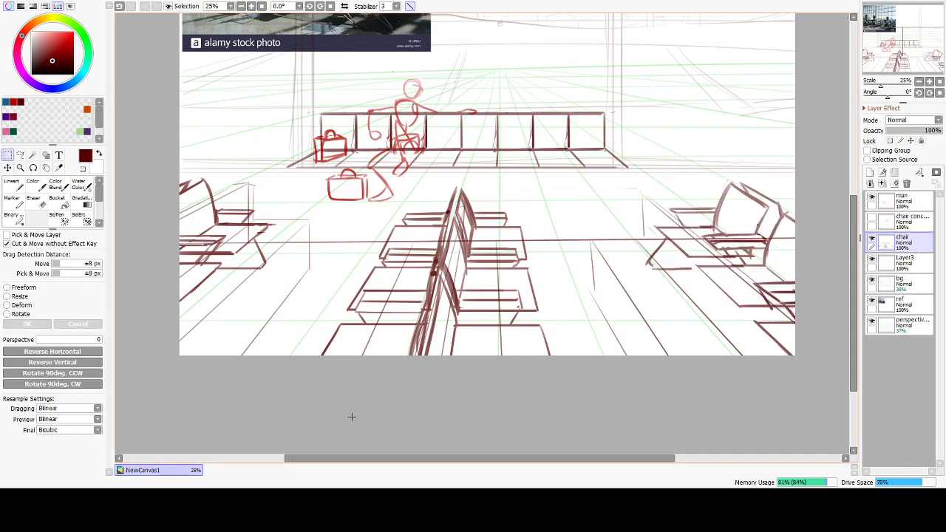
Erase the lower corner of the leg under the right row's farthest seat and redraw it with straight lines.
{"action": "key", "text": "e"}
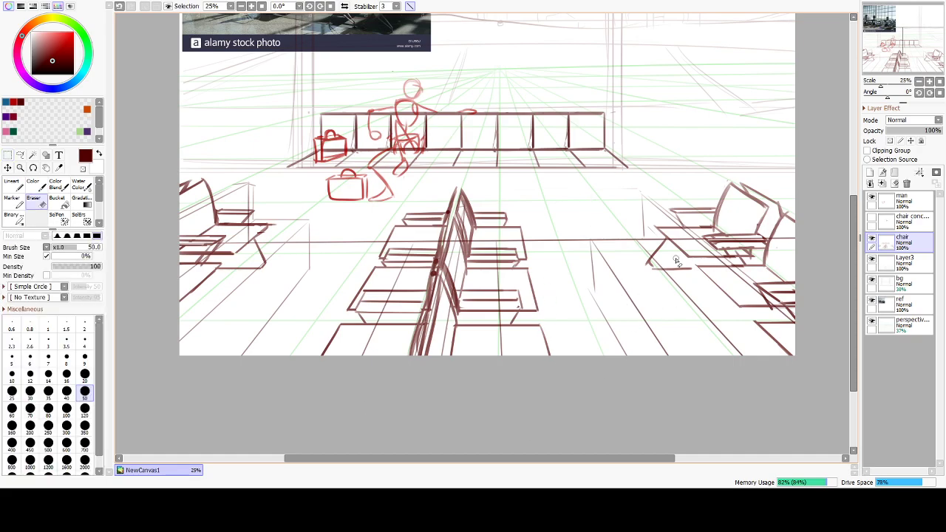
{"action": "left_click_drag", "start_coordinate": [641, 246], "coordinate": [655, 290]}
{"action": "key", "text": "ctrl+z"}
{"action": "left_click_drag", "start_coordinate": [645, 259], "coordinate": [655, 271]}
{"action": "key", "text": "m"}
{"action": "left_click", "coordinate": [9, 203]}
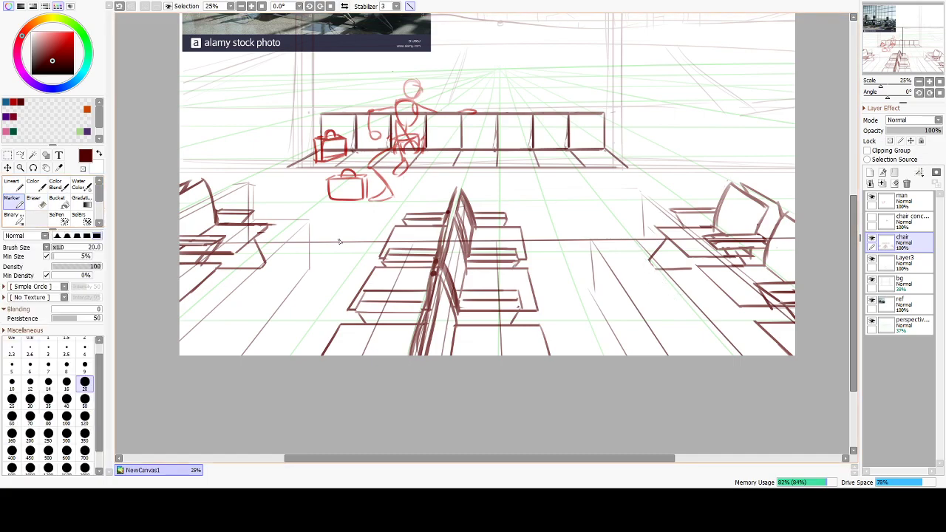
{"action": "key", "text": "ctrl+z"}
{"action": "left_click_drag", "start_coordinate": [655, 267], "coordinate": [659, 270]}
{"action": "key", "text": "ctrl+z"}
{"action": "left_click_drag", "start_coordinate": [726, 260], "coordinate": [732, 272]}
{"action": "key", "text": "ctrl+z"}
{"action": "key", "text": "ctrl+z"}
{"action": "key", "text": "ctrl+z"}
Draw a narrow leg under the middle of the back chair row and an angled leg under its right end.
{"action": "mouse_move", "coordinate": [446, 191]}
{"action": "left_mouse_down"}
{"action": "mouse_move", "coordinate": [451, 170]}
{"action": "mouse_move", "coordinate": [448, 194]}
{"action": "left_mouse_up"}
{"action": "key", "text": "ctrl+z"}
{"action": "mouse_move", "coordinate": [586, 185]}
{"action": "left_mouse_down"}
{"action": "mouse_move", "coordinate": [639, 187]}
{"action": "mouse_move", "coordinate": [627, 188]}
{"action": "left_mouse_up"}
{"action": "key", "text": "ctrl+z"}
{"action": "key", "text": "ctrl+z"}
{"action": "key", "text": "ctrl+z"}
{"action": "key", "text": "ctrl+z"}
{"action": "mouse_move", "coordinate": [606, 177]}
{"action": "left_mouse_down"}
{"action": "mouse_move", "coordinate": [624, 192]}
{"action": "mouse_move", "coordinate": [605, 178]}
{"action": "left_mouse_up"}
{"action": "key", "text": "ctrl+z"}
{"action": "key", "text": "ctrl+z"}
{"action": "key", "text": "ctrl+z"}
{"action": "key", "text": "ctrl+z"}
Draw a matching angled leg with straight lines under the left end of the back chair row.
{"action": "left_click_drag", "start_coordinate": [304, 168], "coordinate": [295, 177]}
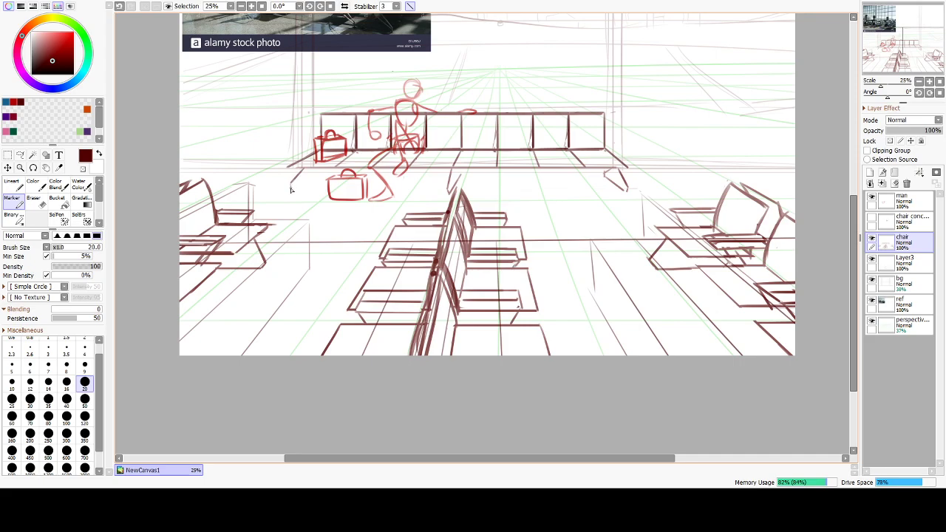
{"action": "key", "text": "ctrl+z"}
{"action": "mouse_move", "coordinate": [289, 192]}
{"action": "left_mouse_down"}
{"action": "mouse_move", "coordinate": [321, 178]}
{"action": "mouse_move", "coordinate": [289, 190]}
{"action": "left_mouse_up"}
{"action": "key", "text": "ctrl+z"}
{"action": "key", "text": "ctrl+z"}
{"action": "left_click_drag", "start_coordinate": [289, 191], "coordinate": [320, 176]}
{"action": "key", "text": "ctrl+z"}
{"action": "key", "text": "ctrl+z"}
{"action": "key", "text": "e"}
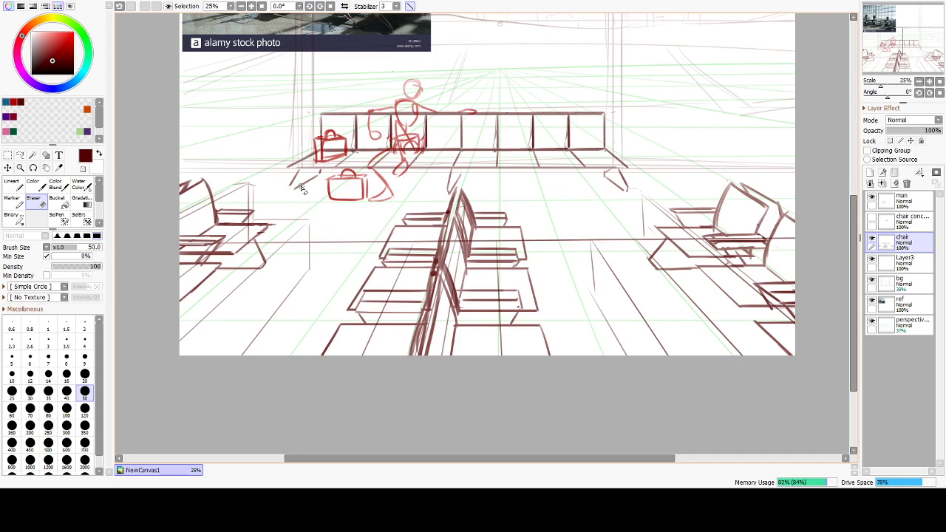
{"action": "key", "text": "n"}
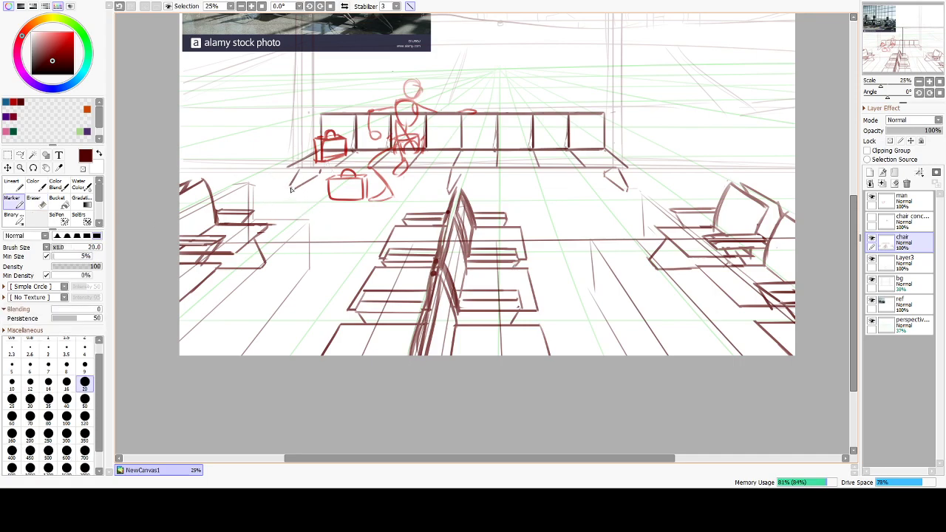
{"action": "key", "text": "ctrl+z"}
{"action": "left_click_drag", "start_coordinate": [291, 185], "coordinate": [295, 189]}
{"action": "key", "text": "ctrl+z"}
{"action": "key", "text": "ctrl+z"}
{"action": "key", "text": "ctrl+z"}
Touch up the foot of the back row's right end leg and the inner edge of its left end leg.
{"action": "left_click_drag", "start_coordinate": [624, 185], "coordinate": [625, 192]}
{"action": "key", "text": "ctrl+z"}
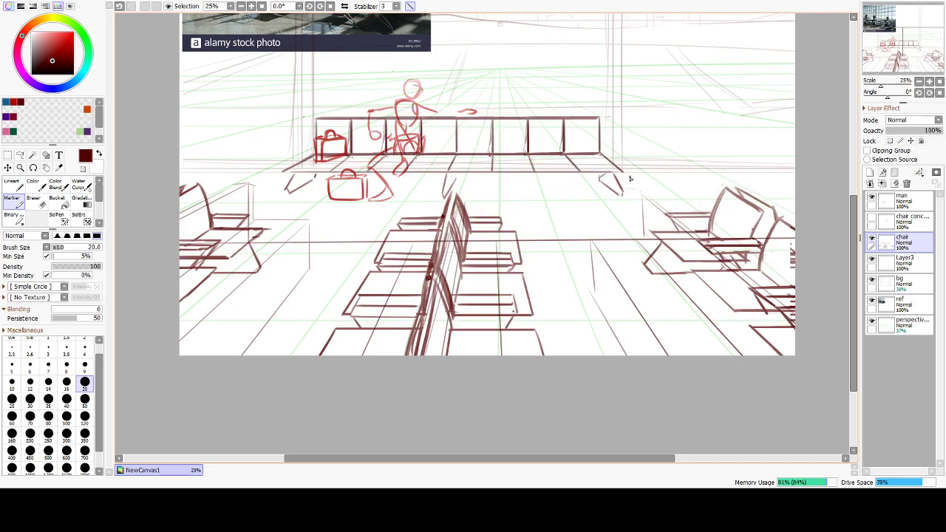
{"action": "key", "text": "e"}
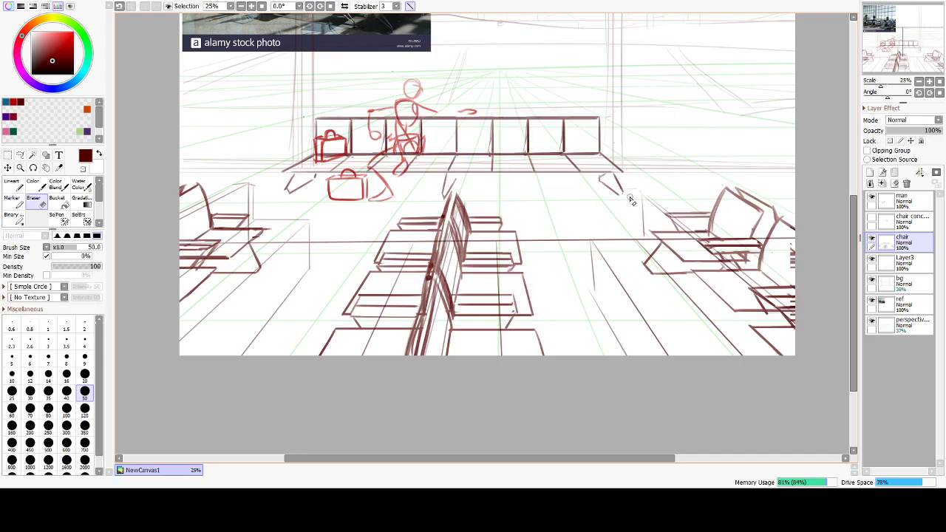
{"action": "key", "text": "n"}
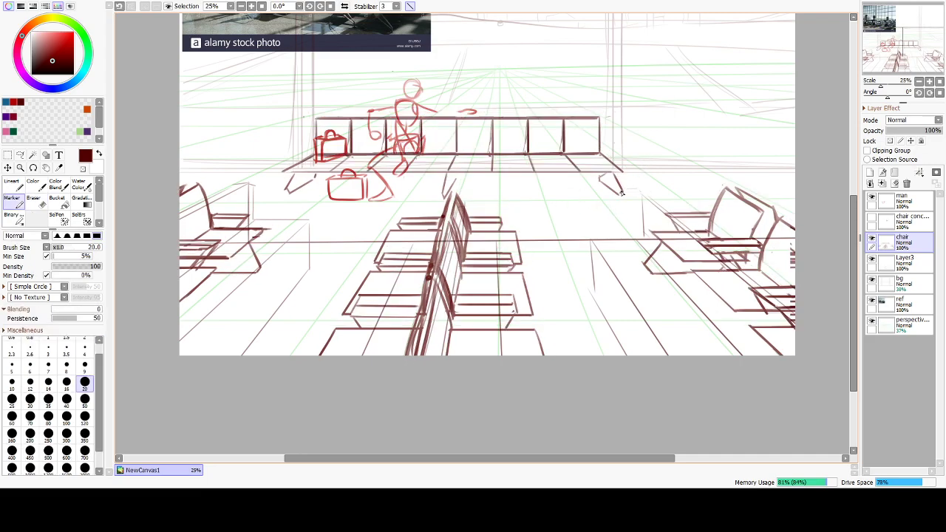
{"action": "key", "text": "ctrl+z"}
{"action": "left_click_drag", "start_coordinate": [311, 173], "coordinate": [316, 178]}
{"action": "key", "text": "ctrl+z"}
Erase and redraw the slanted line of the right row's near seat where it meets the canvas edge.
{"action": "key", "text": "e"}
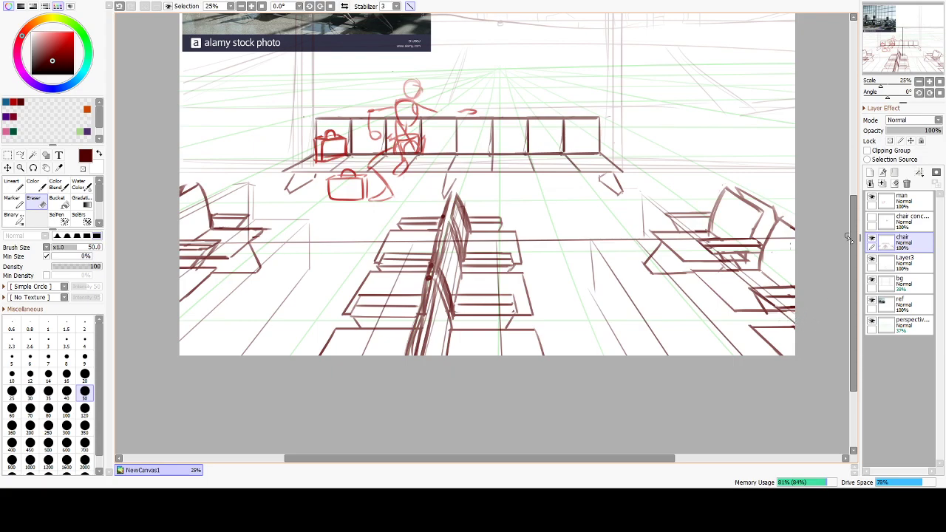
{"action": "key", "text": "e"}
{"action": "left_click_drag", "start_coordinate": [780, 311], "coordinate": [792, 328]}
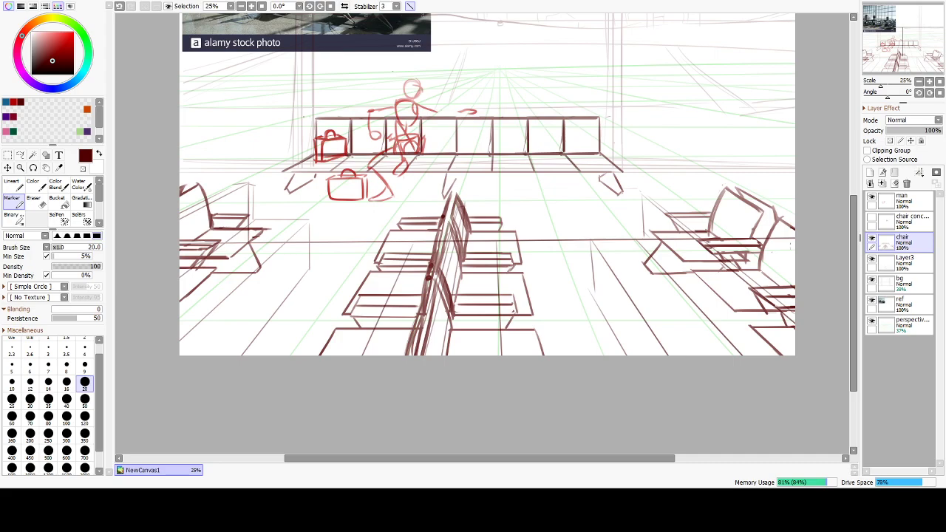
Draw a trapezoid leg shape with straight lines on the empty floor in front of the back chair row.
{"action": "scroll", "coordinate": [662, 340], "scroll_direction": "down", "scroll_amount": 3}
{"action": "scroll", "coordinate": [672, 326], "scroll_direction": "up", "scroll_amount": 2}
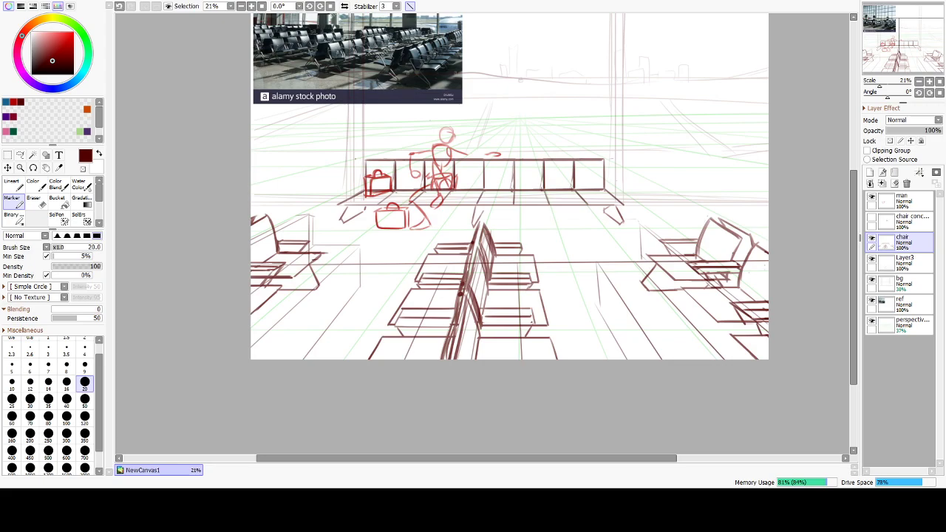
{"action": "left_click_drag", "start_coordinate": [593, 193], "coordinate": [593, 227]}
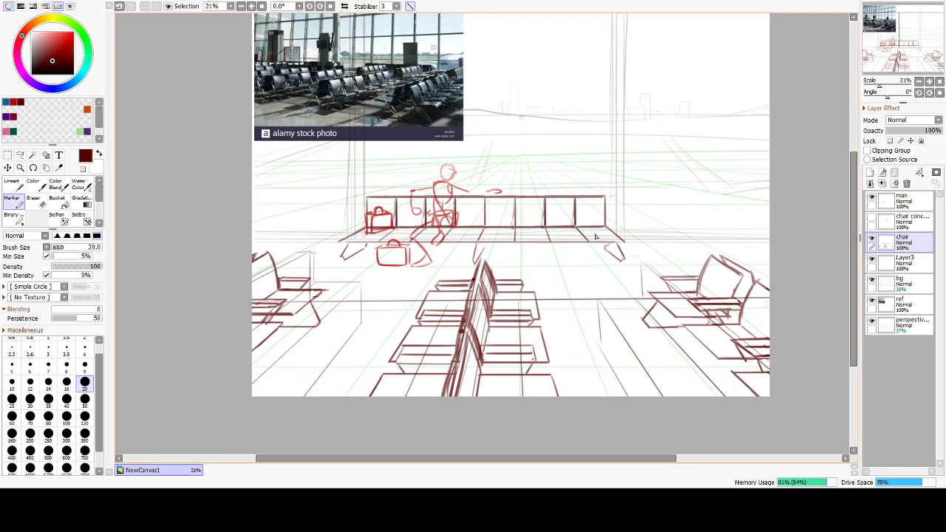
{"action": "scroll", "coordinate": [596, 235], "scroll_direction": "up", "scroll_amount": 3}
{"action": "left_click_drag", "start_coordinate": [432, 244], "coordinate": [521, 247]}
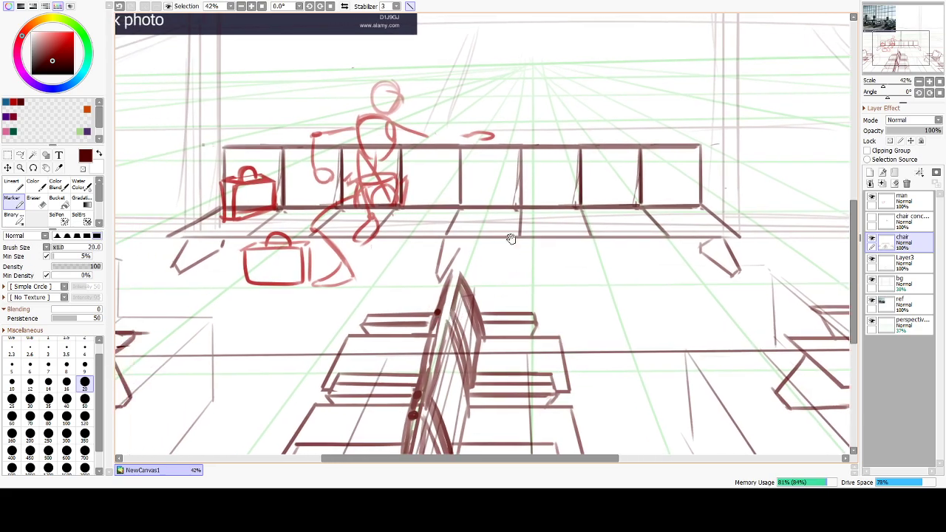
{"action": "key", "text": "ctrl+z"}
{"action": "left_click", "coordinate": [526, 285], "text": "shift"}
{"action": "key", "text": "ctrl+z"}
{"action": "left_click", "coordinate": [569, 252], "text": "shift"}
{"action": "left_click_drag", "start_coordinate": [541, 306], "coordinate": [632, 301]}
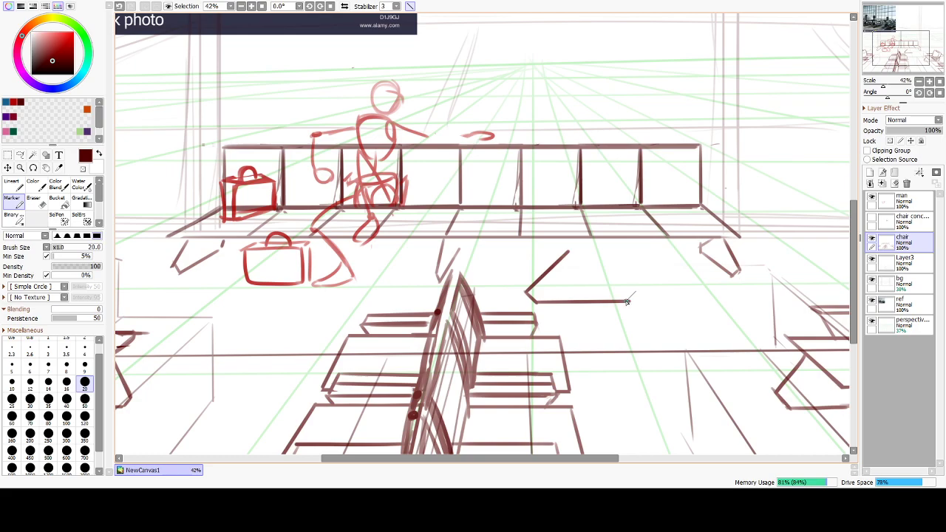
{"action": "left_click_drag", "start_coordinate": [598, 254], "coordinate": [638, 289]}
Select the trapezoid, deform it with perspective 100 into a narrow leg under the back row's middle, and apply it.
{"action": "left_click", "coordinate": [7, 154]}
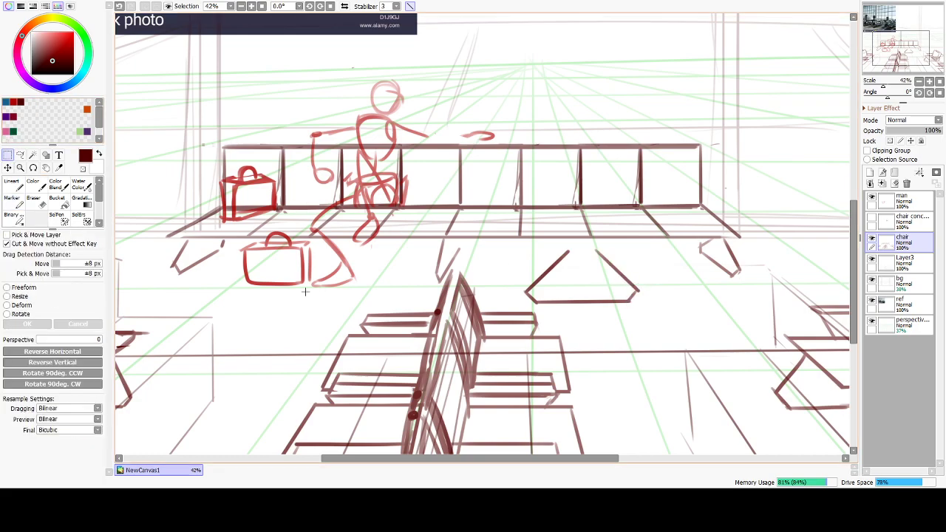
{"action": "mouse_move", "coordinate": [522, 239]}
{"action": "left_mouse_down"}
{"action": "mouse_move", "coordinate": [600, 297]}
{"action": "mouse_move", "coordinate": [646, 311]}
{"action": "left_mouse_up"}
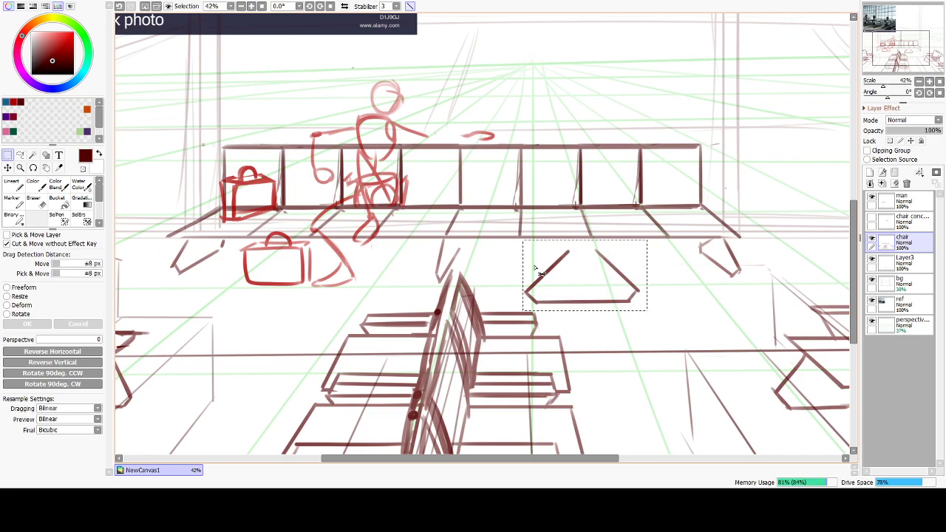
{"action": "left_click", "coordinate": [6, 305]}
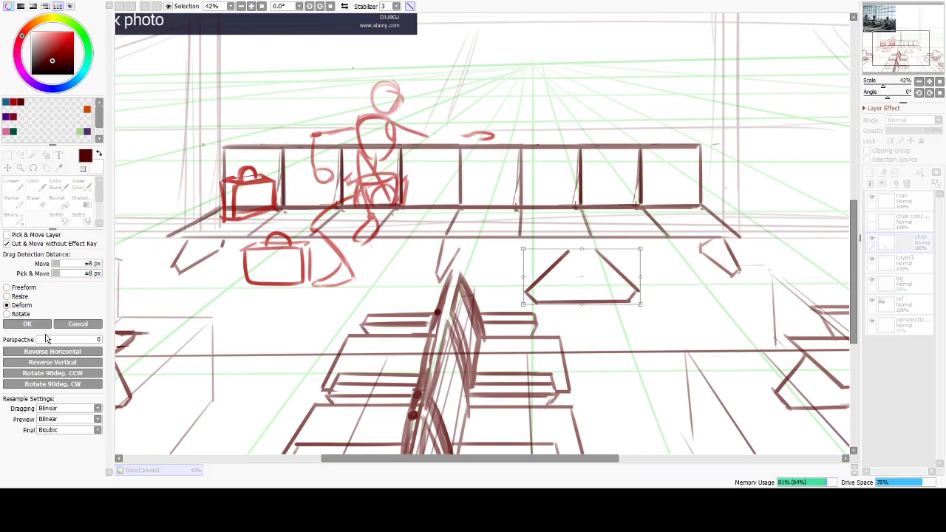
{"action": "left_click_drag", "start_coordinate": [37, 341], "coordinate": [136, 344]}
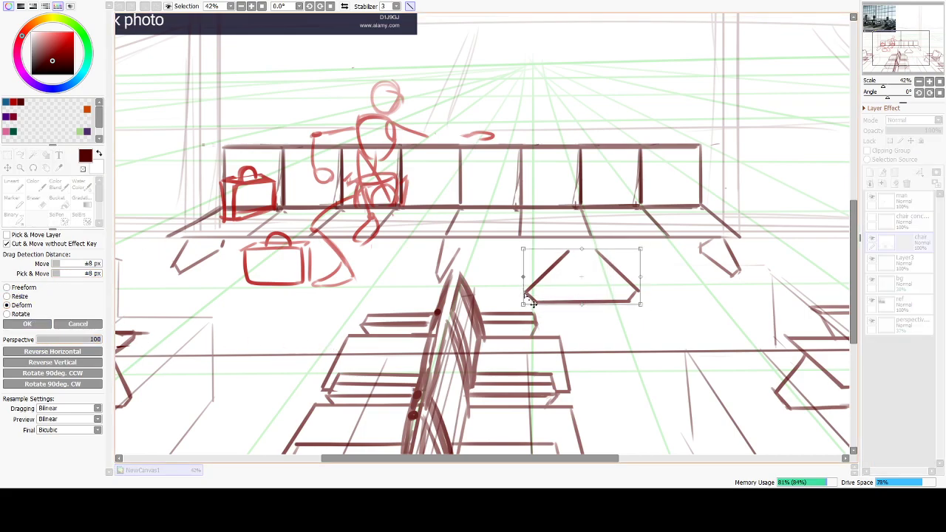
{"action": "left_click_drag", "start_coordinate": [523, 281], "coordinate": [447, 247]}
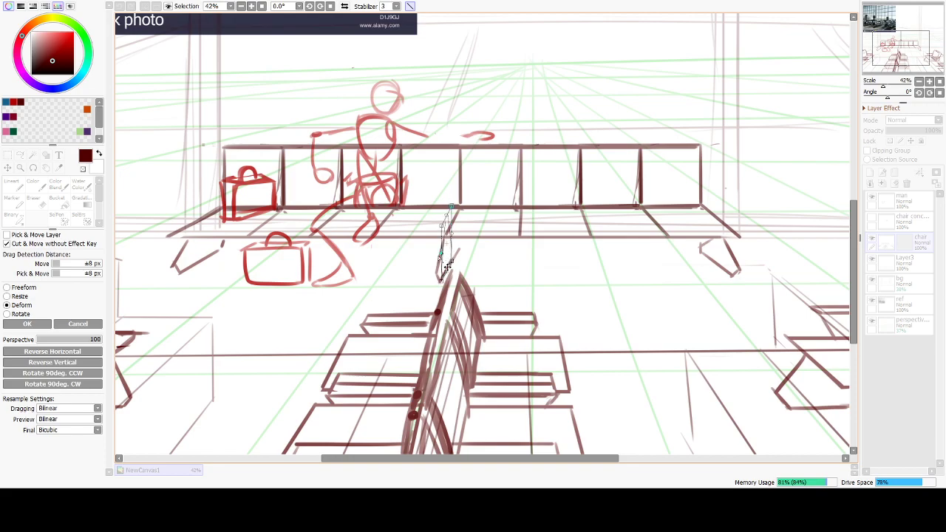
{"action": "left_click", "coordinate": [28, 324]}
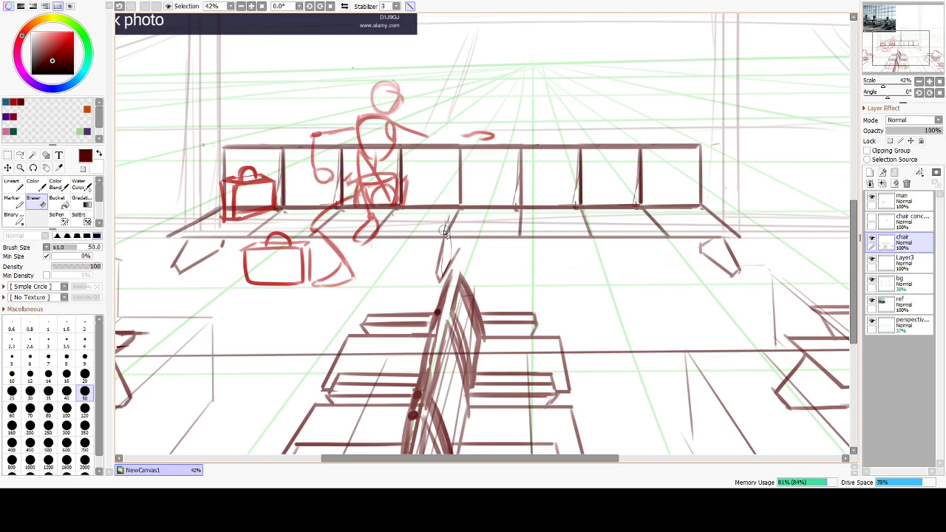
Erase the overlapping old lines of the back row's middle leg and retrace its outline with straight strokes.
{"action": "mouse_move", "coordinate": [446, 230]}
{"action": "left_mouse_down"}
{"action": "mouse_move", "coordinate": [449, 216]}
{"action": "mouse_move", "coordinate": [436, 279]}
{"action": "mouse_move", "coordinate": [460, 251]}
{"action": "mouse_move", "coordinate": [446, 286]}
{"action": "left_mouse_up"}
{"action": "key", "text": "ctrl+z"}
{"action": "key", "text": "ctrl+z"}
{"action": "key", "text": "ctrl"}
{"action": "left_click", "coordinate": [15, 200]}
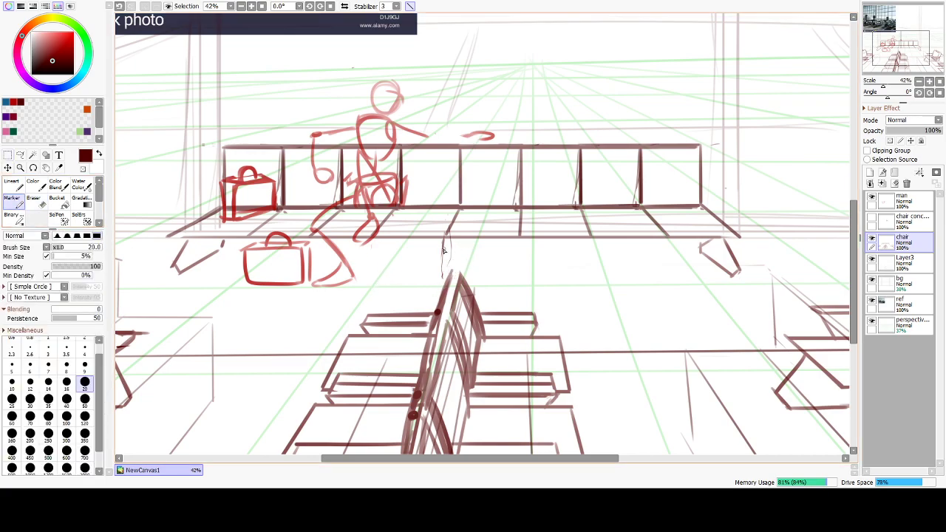
{"action": "key", "text": "ctrl+z"}
{"action": "key", "text": "ctrl+z"}
{"action": "left_click_drag", "start_coordinate": [445, 238], "coordinate": [441, 273]}
{"action": "key", "text": "ctrl+z"}
{"action": "key", "text": "ctrl+z"}
{"action": "key", "text": "ctrl+z"}
{"action": "left_click_drag", "start_coordinate": [446, 238], "coordinate": [442, 268]}
{"action": "key", "text": "ctrl+z"}
Draw an open-topped trapezoid leg shape with straight lines on the empty floor below the lower suitcase.
{"action": "left_click", "coordinate": [233, 328], "text": "shift"}
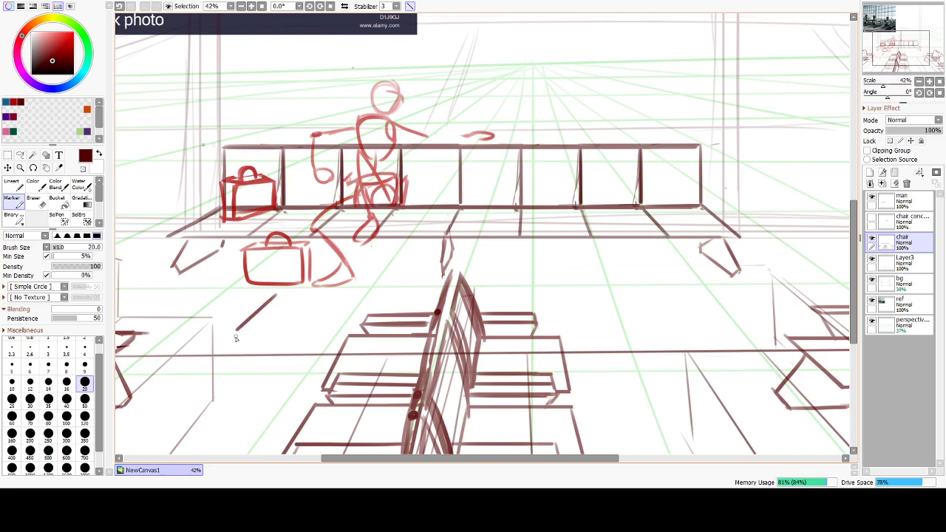
{"action": "left_click", "coordinate": [335, 343], "text": "shift"}
{"action": "left_click", "coordinate": [343, 329], "text": "shift"}
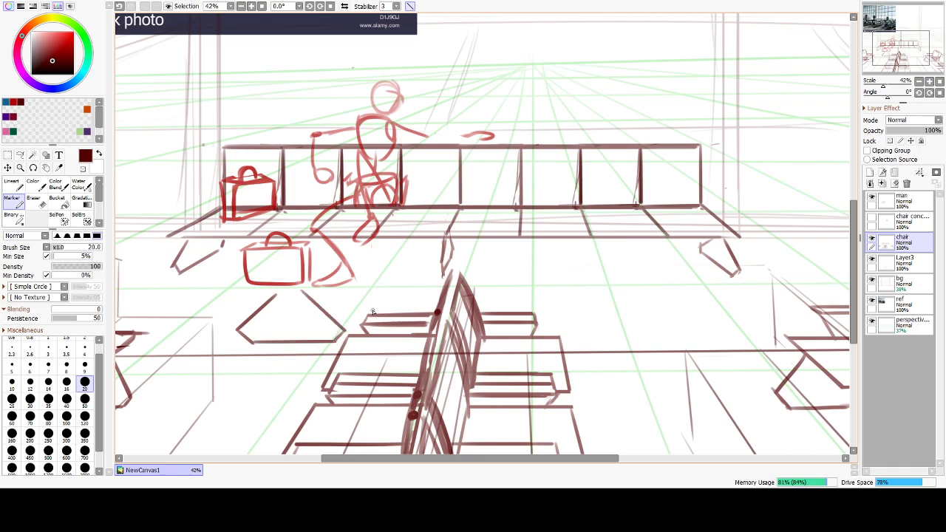
Erase the old leg sketches beneath both ends of the back chair row.
{"action": "key", "text": "e"}
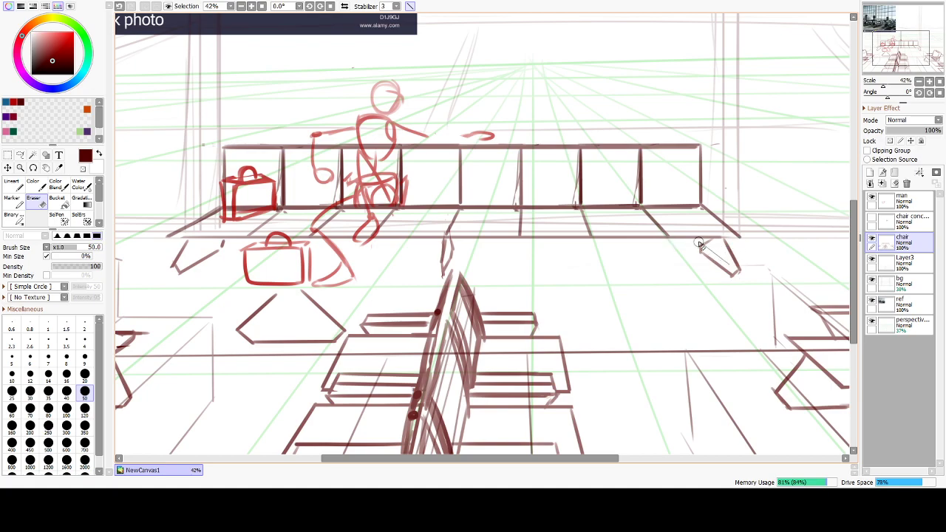
{"action": "mouse_move", "coordinate": [703, 252]}
{"action": "left_mouse_down"}
{"action": "mouse_move", "coordinate": [784, 248]}
{"action": "mouse_move", "coordinate": [774, 260]}
{"action": "mouse_move", "coordinate": [689, 273]}
{"action": "mouse_move", "coordinate": [772, 277]}
{"action": "left_mouse_up"}
{"action": "mouse_move", "coordinate": [153, 245]}
{"action": "left_mouse_down"}
{"action": "mouse_move", "coordinate": [248, 249]}
{"action": "mouse_move", "coordinate": [163, 266]}
{"action": "mouse_move", "coordinate": [248, 258]}
{"action": "mouse_move", "coordinate": [169, 277]}
{"action": "mouse_move", "coordinate": [226, 247]}
{"action": "mouse_move", "coordinate": [168, 250]}
{"action": "mouse_move", "coordinate": [252, 245]}
{"action": "left_mouse_up"}
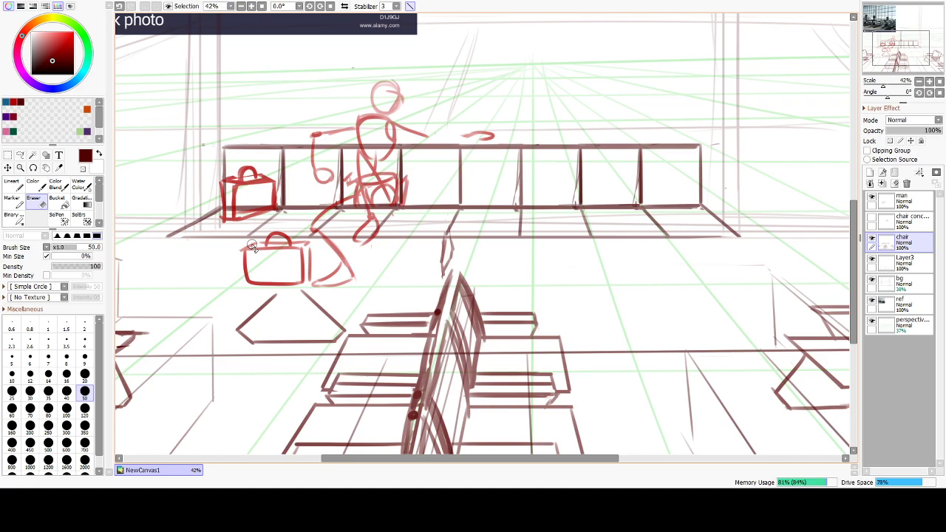
Lasso the new trapezoid, deform it with perspective 100 into a leg under the back row's left end, and apply it.
{"action": "left_click", "coordinate": [20, 155]}
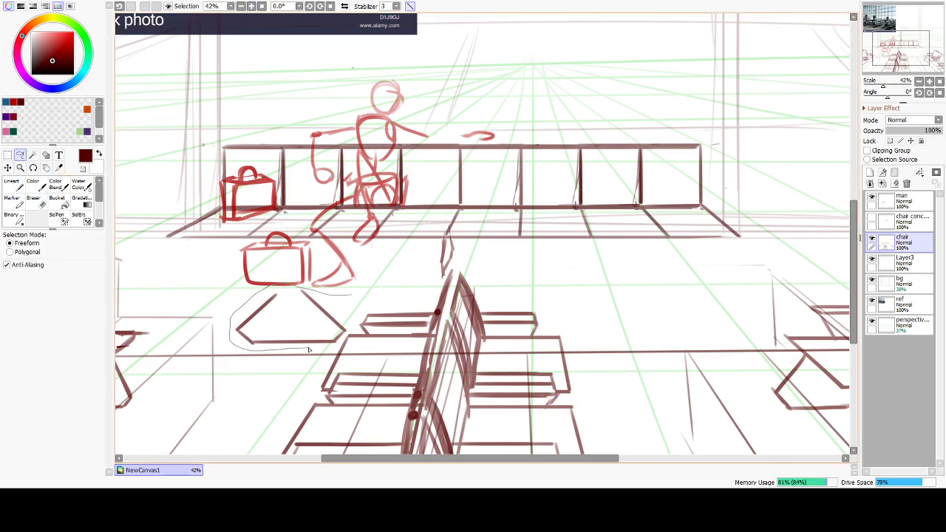
{"action": "left_click_drag", "start_coordinate": [353, 327], "coordinate": [317, 284]}
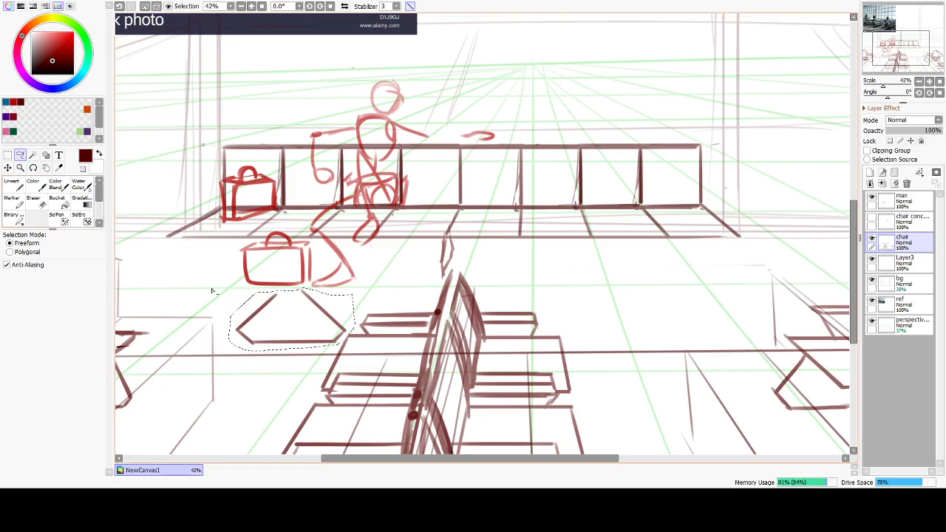
{"action": "left_click", "coordinate": [7, 168]}
{"action": "left_click", "coordinate": [15, 305]}
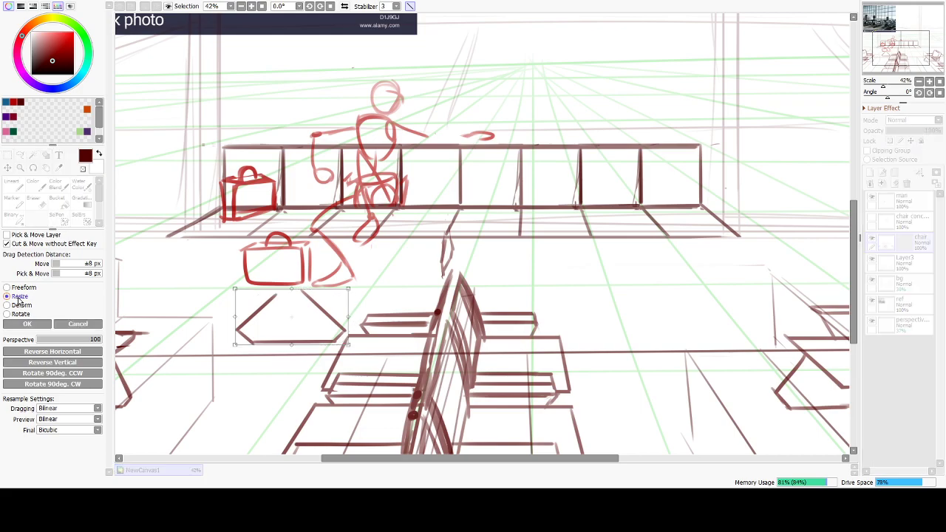
{"action": "left_click_drag", "start_coordinate": [313, 322], "coordinate": [220, 248]}
{"action": "mouse_move", "coordinate": [146, 249]}
{"action": "left_mouse_down"}
{"action": "mouse_move", "coordinate": [214, 275]}
{"action": "mouse_move", "coordinate": [198, 253]}
{"action": "mouse_move", "coordinate": [183, 250]}
{"action": "mouse_move", "coordinate": [174, 264]}
{"action": "mouse_move", "coordinate": [194, 255]}
{"action": "left_mouse_up"}
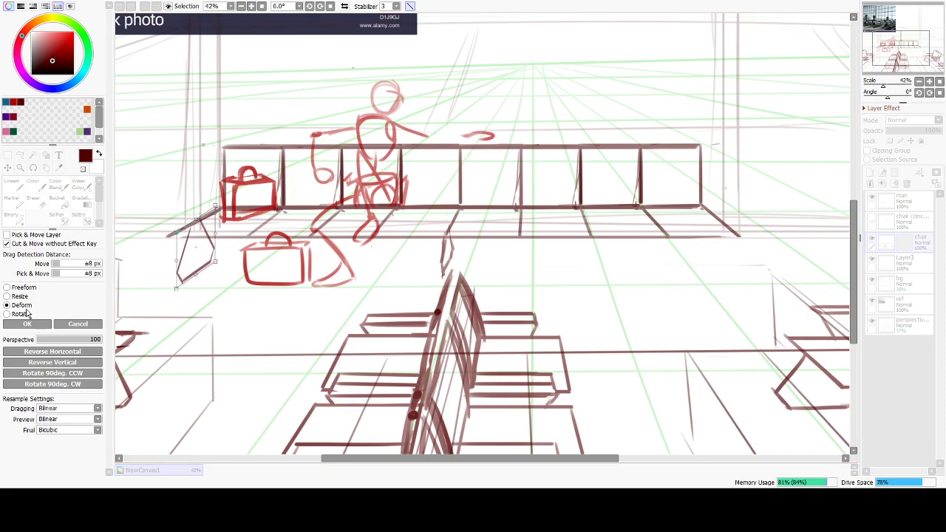
{"action": "key", "text": "Return"}
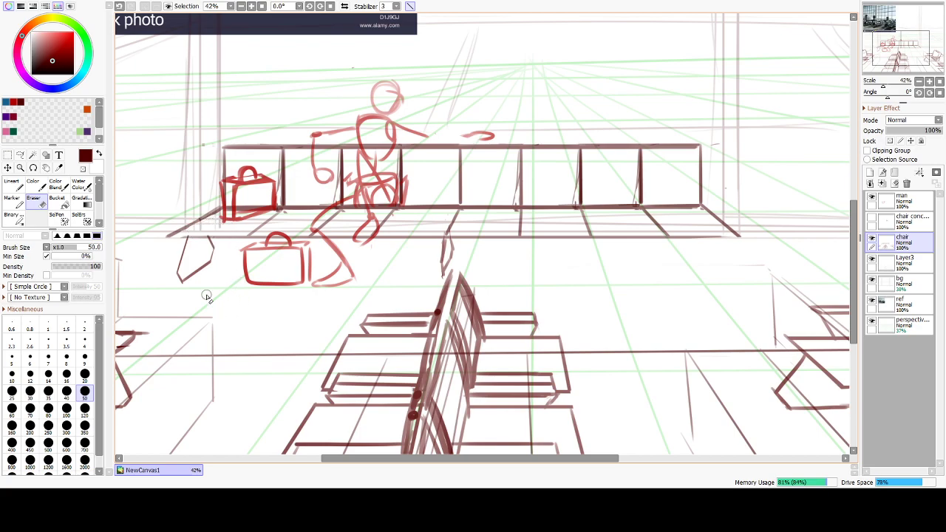
Draw a second open-topped trapezoid with straight Marker lines on the floor right of the center seats, erasing the stray corner line.
{"action": "key", "text": "m"}
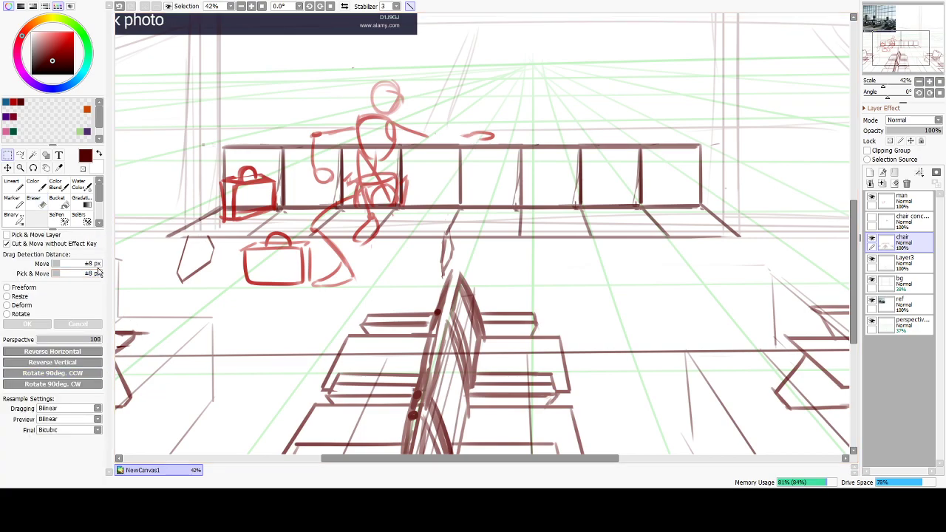
{"action": "left_click", "coordinate": [16, 219]}
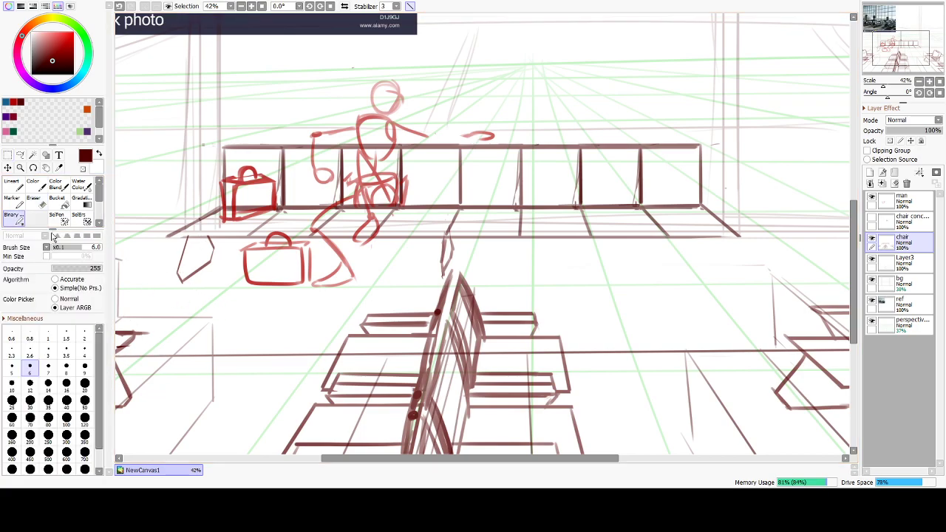
{"action": "left_click", "coordinate": [23, 203]}
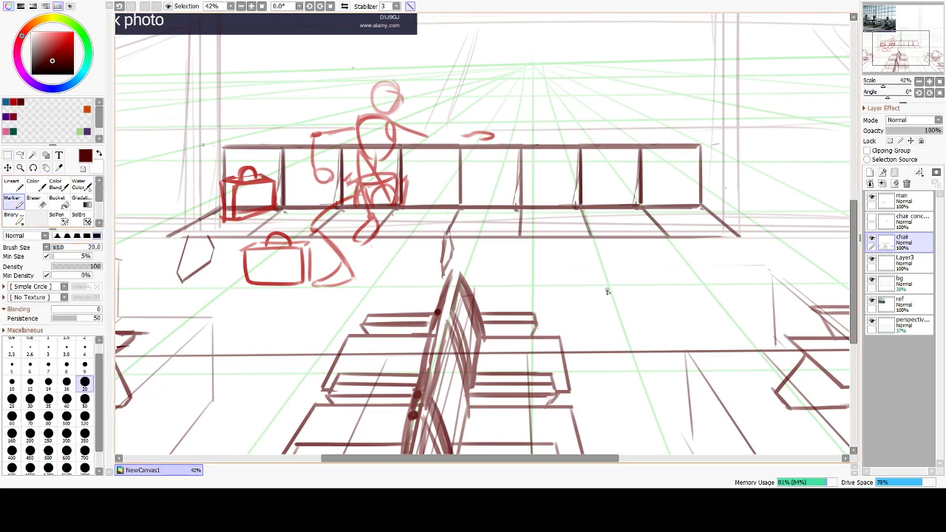
{"action": "left_click_drag", "start_coordinate": [578, 288], "coordinate": [577, 289]}
{"action": "key", "text": "ctrl+z"}
{"action": "mouse_move", "coordinate": [609, 257]}
{"action": "left_mouse_down"}
{"action": "mouse_move", "coordinate": [571, 291]}
{"action": "mouse_move", "coordinate": [581, 305]}
{"action": "mouse_move", "coordinate": [677, 303]}
{"action": "left_mouse_up"}
{"action": "key", "text": "ctrl+z"}
{"action": "key", "text": "ctrl+z"}
{"action": "mouse_move", "coordinate": [583, 306]}
{"action": "left_mouse_down"}
{"action": "mouse_move", "coordinate": [687, 304]}
{"action": "mouse_move", "coordinate": [677, 290]}
{"action": "left_mouse_up"}
{"action": "key", "text": "ctrl+z"}
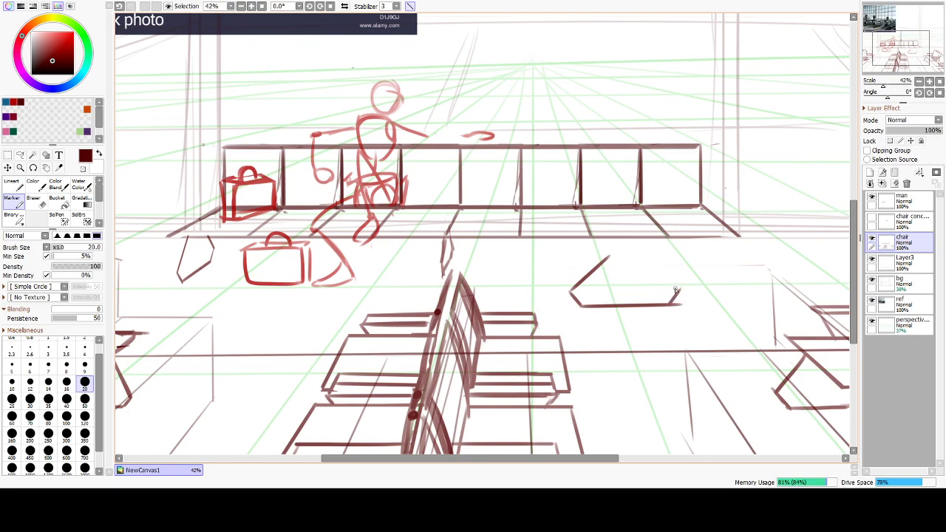
{"action": "key", "text": "ctrl+z"}
{"action": "left_click_drag", "start_coordinate": [641, 259], "coordinate": [679, 296]}
{"action": "key", "text": "ctrl+z"}
{"action": "key", "text": "e"}
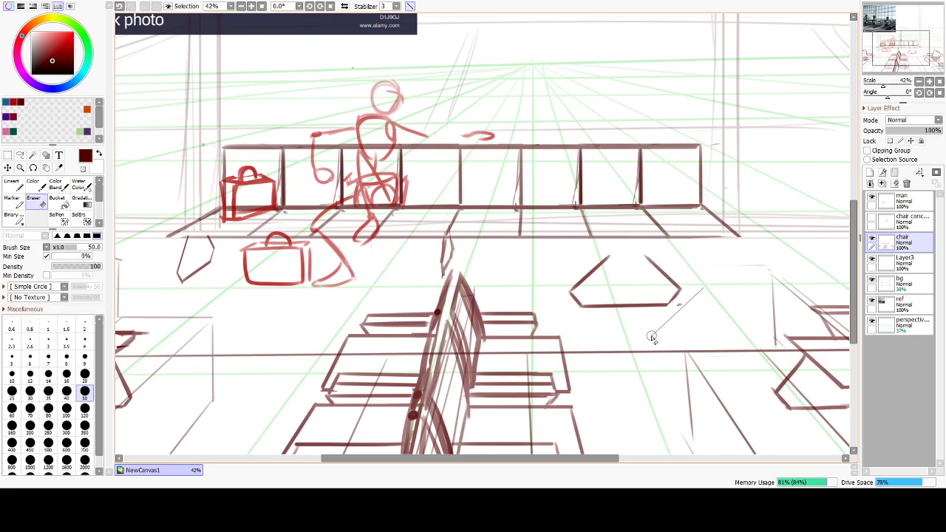
{"action": "key", "text": "e"}
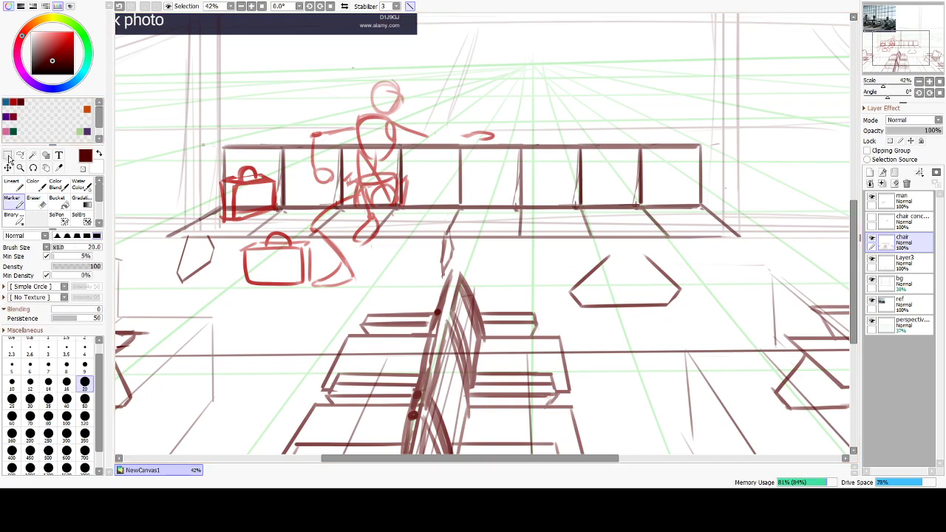
Select the second trapezoid, deform it with perspective 100 into a narrow leg under the back row's right end, and apply it.
{"action": "left_click", "coordinate": [8, 156]}
{"action": "left_click_drag", "start_coordinate": [573, 255], "coordinate": [703, 325]}
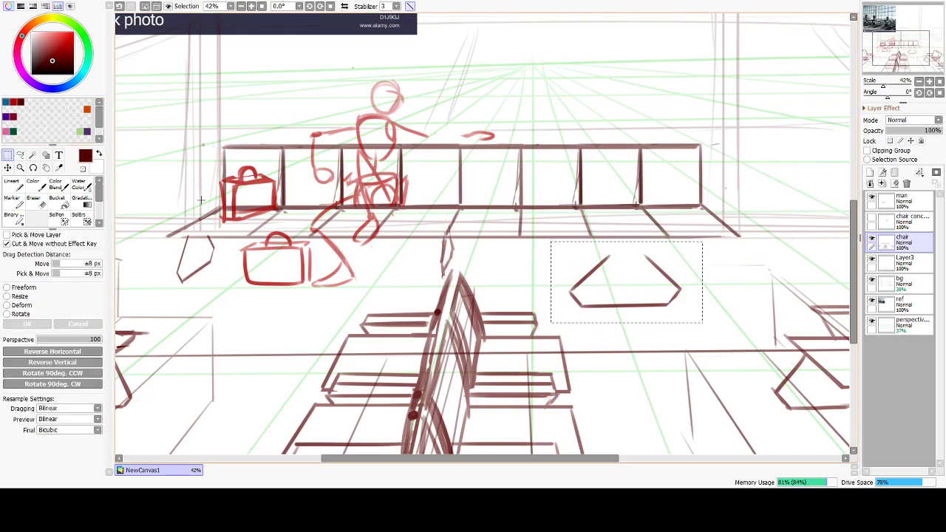
{"action": "left_click", "coordinate": [7, 305]}
{"action": "left_click_drag", "start_coordinate": [568, 278], "coordinate": [713, 244]}
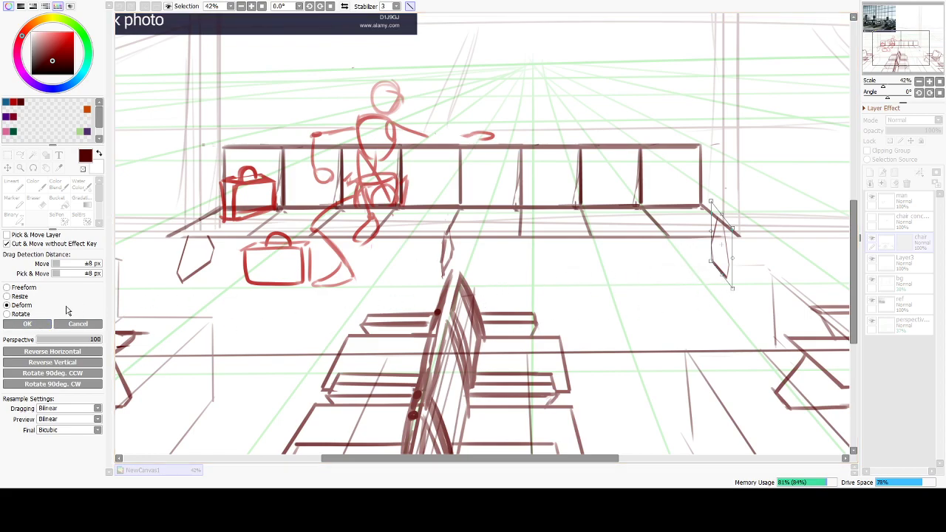
{"action": "left_click", "coordinate": [27, 324]}
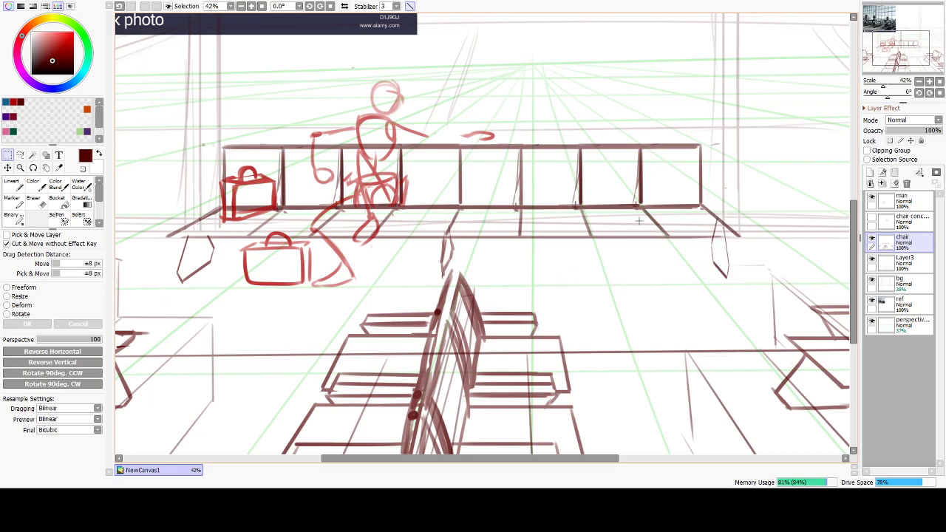
Erase the right-end leg's lines above the seat edge and retrace its left side with straight Marker strokes.
{"action": "key", "text": "e"}
{"action": "mouse_move", "coordinate": [717, 234]}
{"action": "left_mouse_down"}
{"action": "mouse_move", "coordinate": [707, 234]}
{"action": "mouse_move", "coordinate": [712, 221]}
{"action": "mouse_move", "coordinate": [728, 237]}
{"action": "mouse_move", "coordinate": [715, 221]}
{"action": "left_mouse_up"}
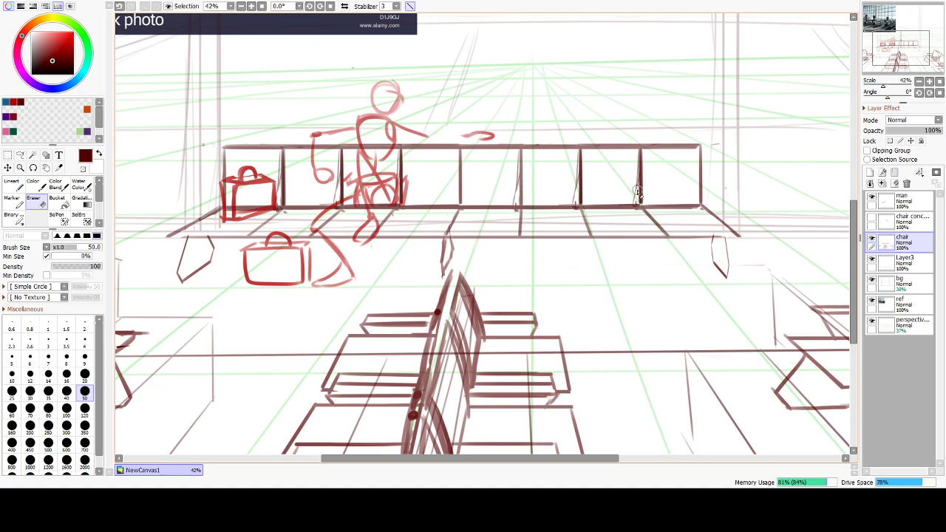
{"action": "key", "text": "m"}
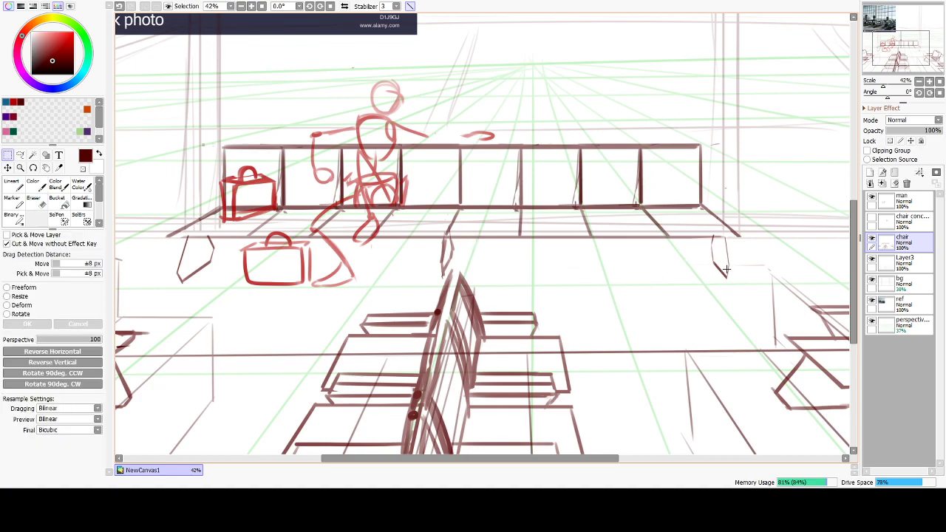
{"action": "key", "text": "b"}
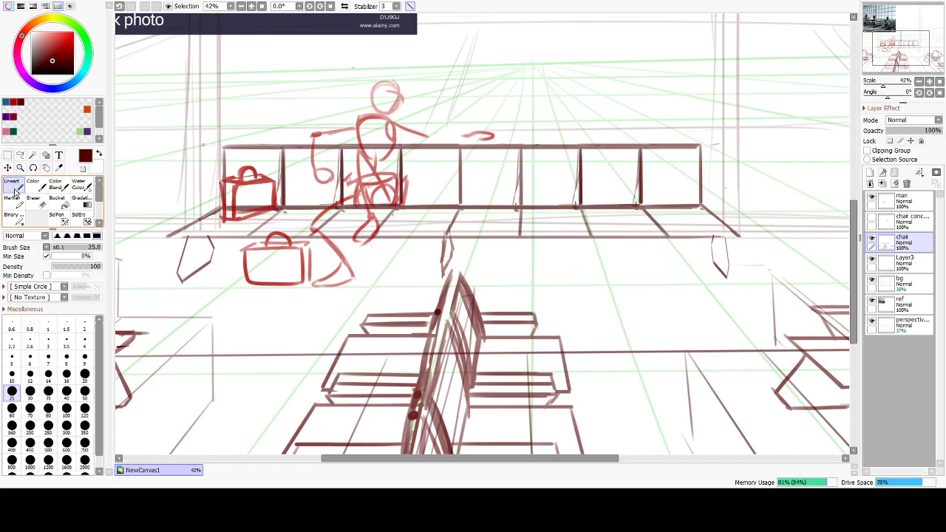
{"action": "key", "text": "ctrl+z"}
{"action": "left_click_drag", "start_coordinate": [713, 262], "coordinate": [726, 278]}
{"action": "key", "text": "ctrl+z"}
{"action": "left_click_drag", "start_coordinate": [711, 247], "coordinate": [715, 260]}
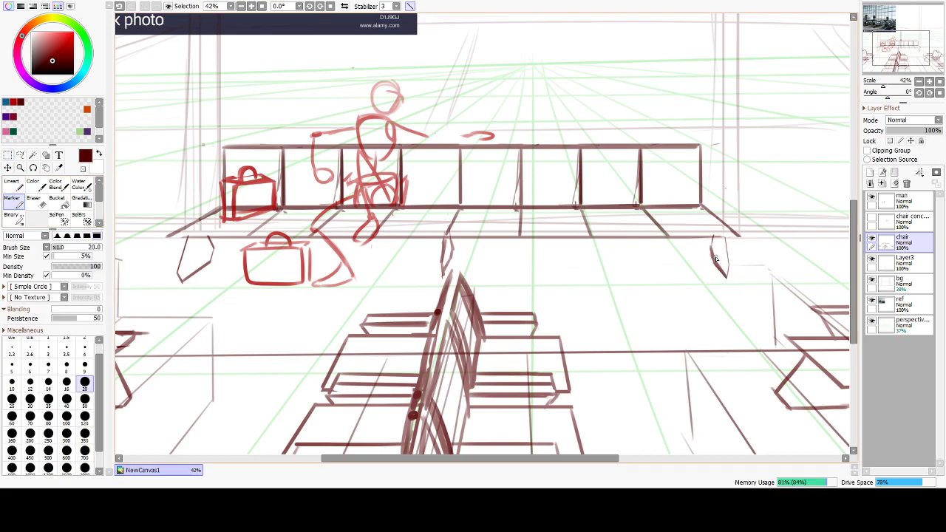
Try to clean up around the right-end leg with the Eraser and redraw its left side.
{"action": "key", "text": "e"}
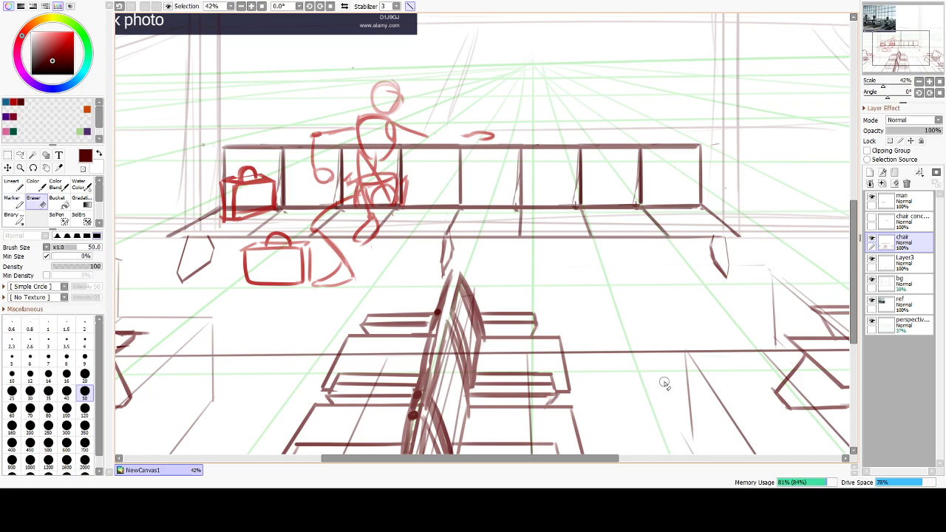
{"action": "left_click_drag", "start_coordinate": [746, 311], "coordinate": [747, 313]}
{"action": "left_click_drag", "start_coordinate": [699, 252], "coordinate": [743, 310]}
{"action": "mouse_move", "coordinate": [700, 248]}
{"action": "left_mouse_down"}
{"action": "mouse_move", "coordinate": [742, 308]}
{"action": "mouse_move", "coordinate": [714, 276]}
{"action": "mouse_move", "coordinate": [706, 240]}
{"action": "left_mouse_up"}
{"action": "key", "text": "e"}
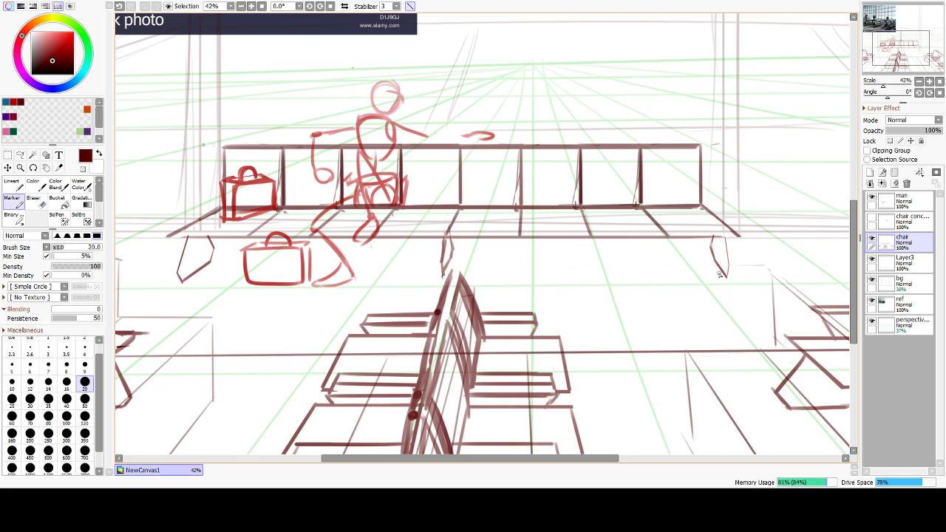
{"action": "left_click_drag", "start_coordinate": [711, 247], "coordinate": [715, 259]}
{"action": "key", "text": "ctrl+z"}
{"action": "key", "text": "ctrl+z"}
{"action": "key", "text": "ctrl+z"}
{"action": "key", "text": "ctrl+z"}
Lasso the back row's rightmost chair with its leg, move it right to open a gap, and deselect it.
{"action": "key", "text": "a"}
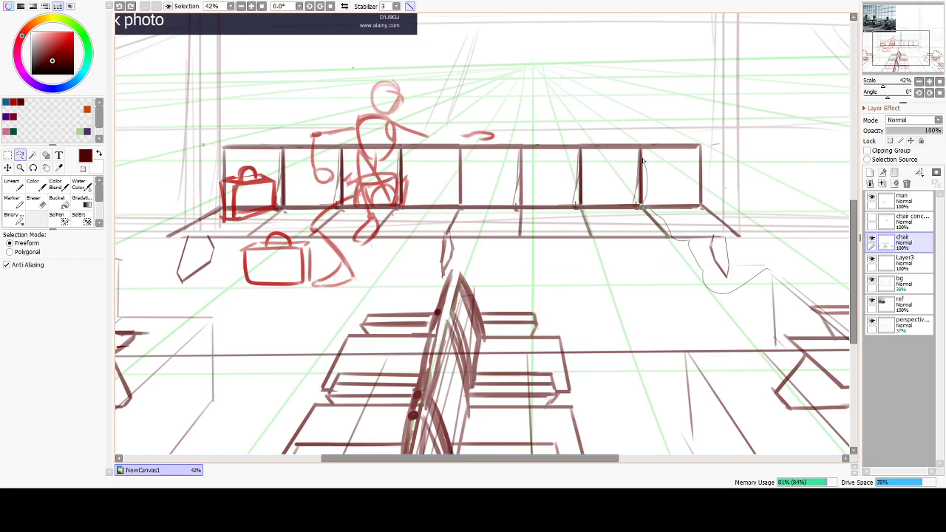
{"action": "mouse_move", "coordinate": [667, 122]}
{"action": "left_mouse_down"}
{"action": "mouse_move", "coordinate": [768, 184]}
{"action": "mouse_move", "coordinate": [761, 272]}
{"action": "left_mouse_up"}
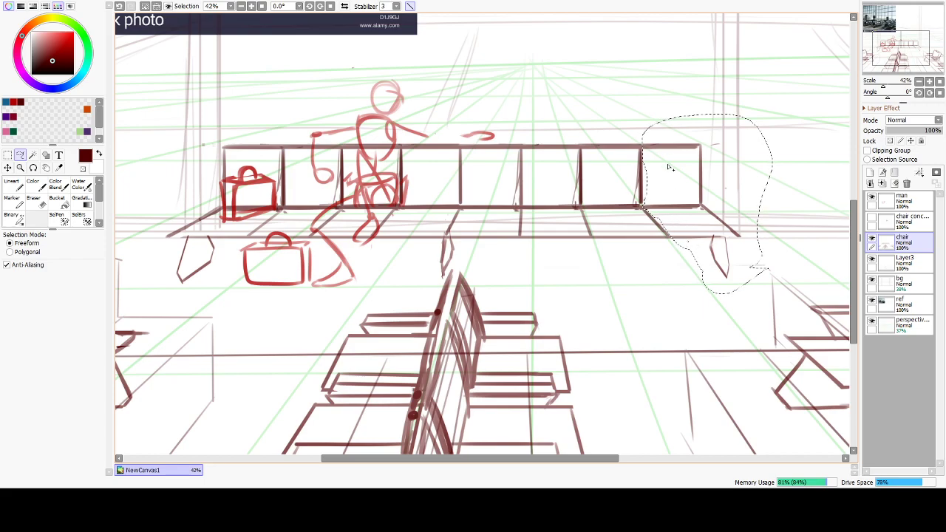
{"action": "left_click_drag", "start_coordinate": [687, 201], "coordinate": [721, 200]}
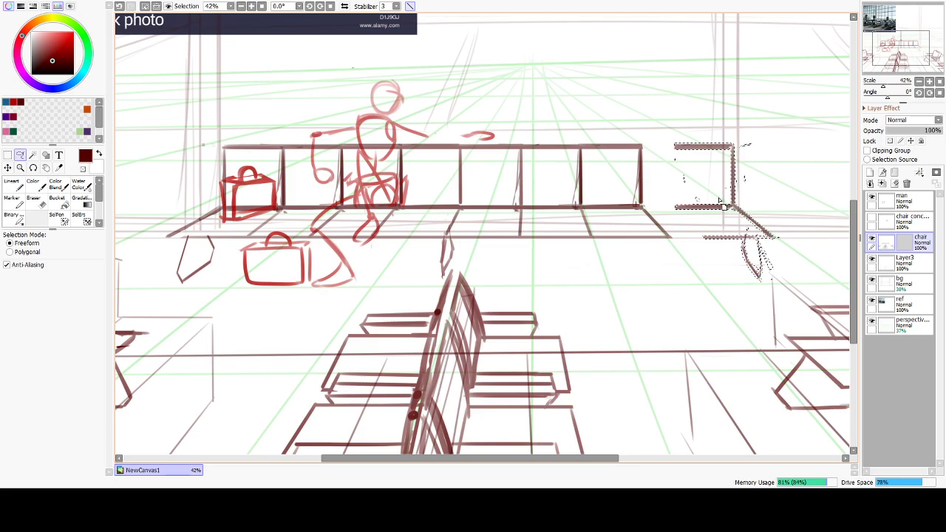
{"action": "key", "text": "ctrl+d"}
Lasso the second chair from the back row's right end, move it slightly right as a separate seat, and deselect it.
{"action": "mouse_move", "coordinate": [658, 145]}
{"action": "left_mouse_down"}
{"action": "mouse_move", "coordinate": [611, 132]}
{"action": "mouse_move", "coordinate": [583, 145]}
{"action": "left_mouse_up"}
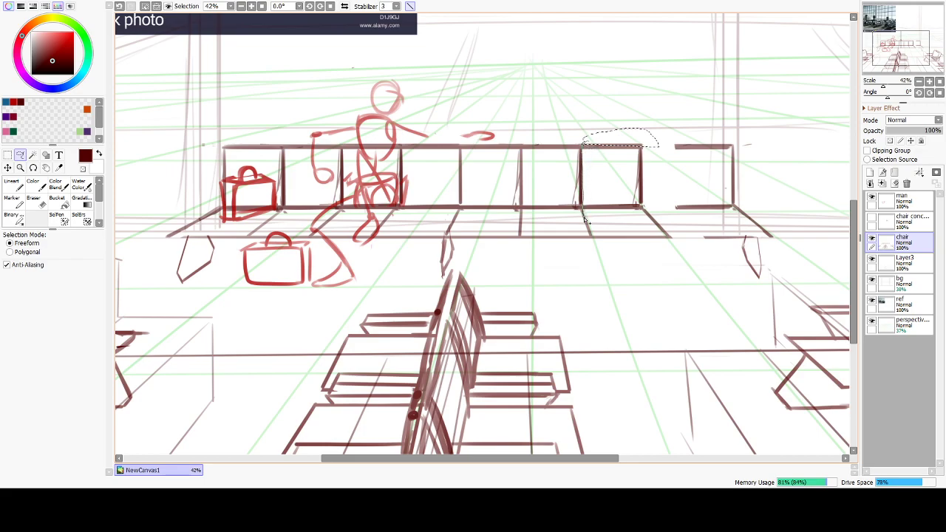
{"action": "mouse_move", "coordinate": [642, 251]}
{"action": "left_mouse_down"}
{"action": "mouse_move", "coordinate": [621, 171]}
{"action": "mouse_move", "coordinate": [588, 145]}
{"action": "left_mouse_up"}
{"action": "mouse_move", "coordinate": [597, 233]}
{"action": "left_mouse_down"}
{"action": "mouse_move", "coordinate": [602, 248]}
{"action": "mouse_move", "coordinate": [636, 196]}
{"action": "mouse_move", "coordinate": [635, 148]}
{"action": "mouse_move", "coordinate": [597, 138]}
{"action": "mouse_move", "coordinate": [647, 161]}
{"action": "mouse_move", "coordinate": [648, 221]}
{"action": "mouse_move", "coordinate": [658, 232]}
{"action": "left_mouse_up"}
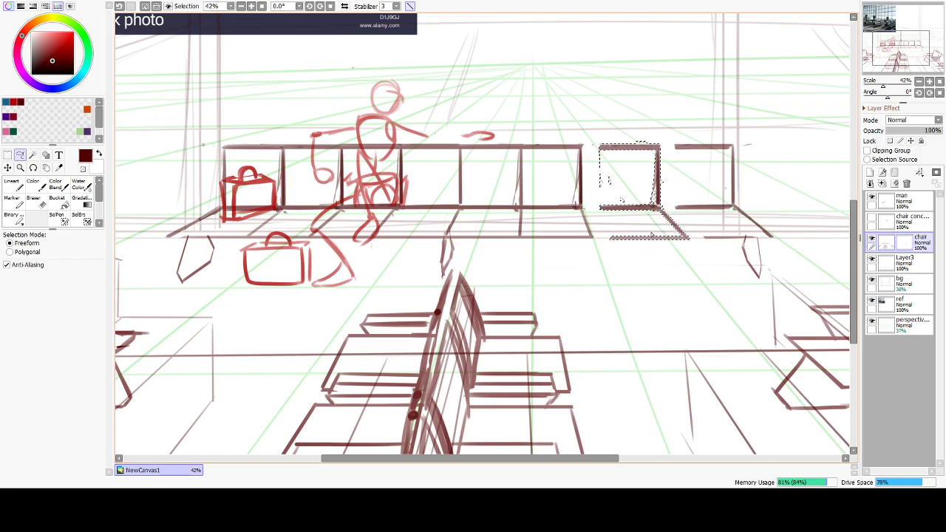
{"action": "key", "text": "ctrl+d"}
Lasso the third chair from the back row's right end, shift it slightly right, and deselect it.
{"action": "left_click_drag", "start_coordinate": [584, 136], "coordinate": [538, 132]}
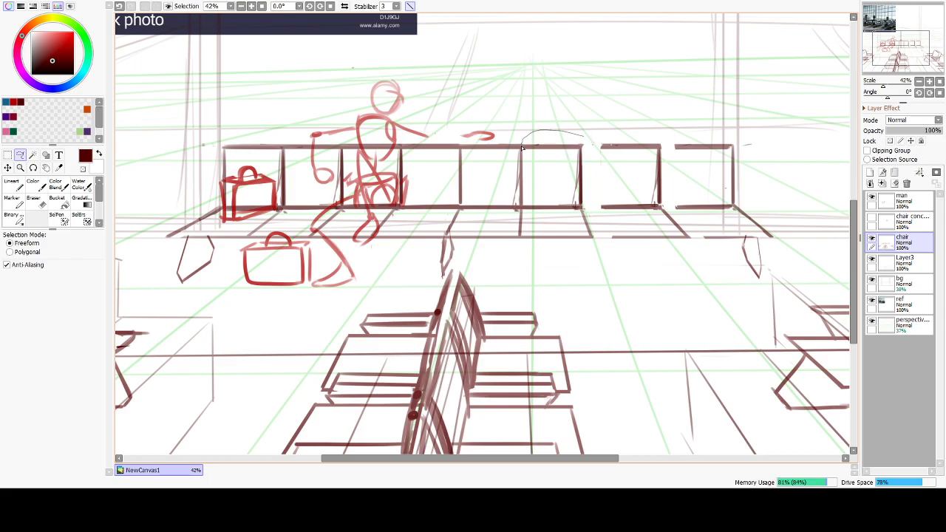
{"action": "mouse_move", "coordinate": [522, 238]}
{"action": "left_mouse_down"}
{"action": "mouse_move", "coordinate": [596, 241]}
{"action": "mouse_move", "coordinate": [590, 177]}
{"action": "left_mouse_up"}
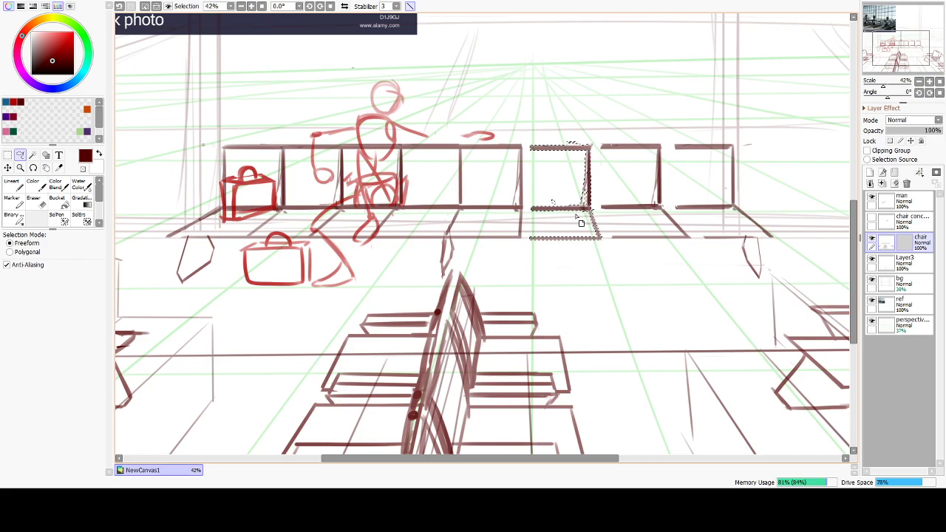
{"action": "key", "text": "ctrl+d"}
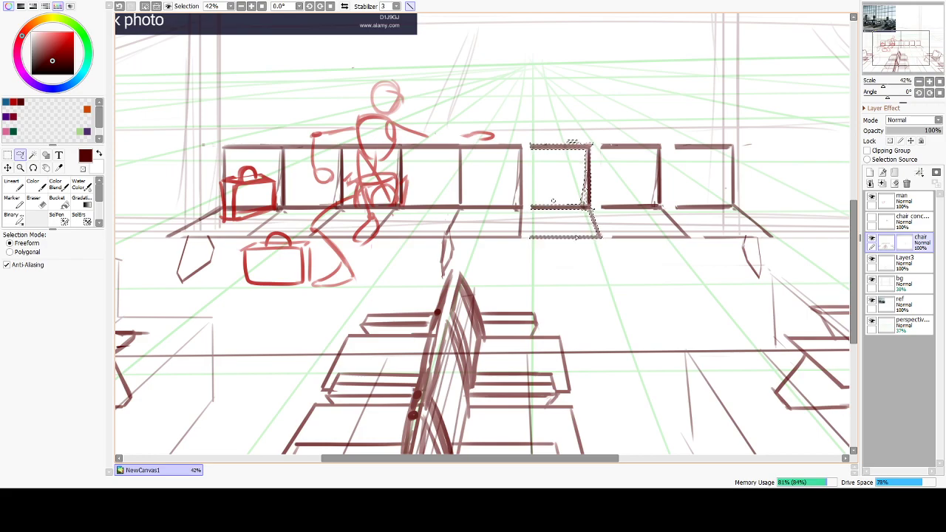
Hide the man layer, lasso the back row's leftmost chair with its leg, and move it left to open a gap.
{"action": "left_click_drag", "start_coordinate": [275, 325], "coordinate": [361, 342]}
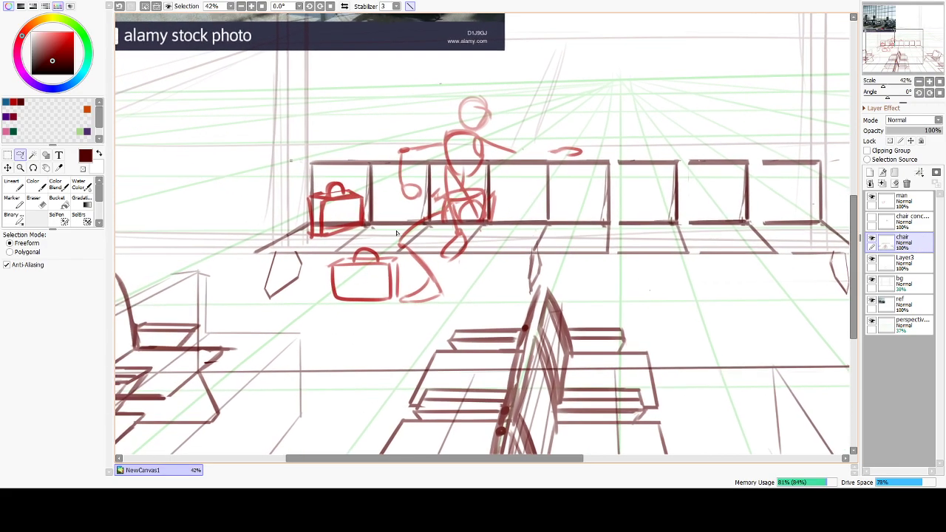
{"action": "left_click", "coordinate": [872, 200]}
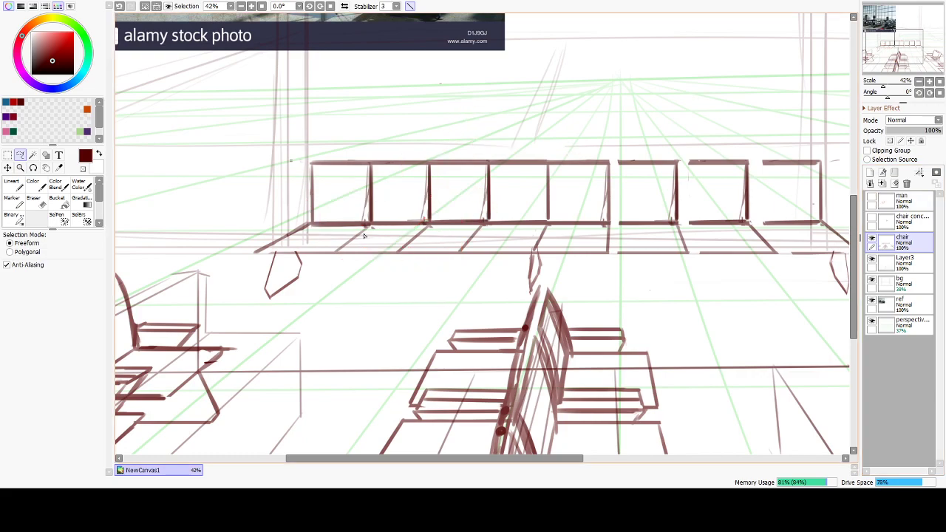
{"action": "left_click_drag", "start_coordinate": [335, 258], "coordinate": [376, 238]}
{"action": "mouse_move", "coordinate": [376, 169]}
{"action": "left_mouse_down"}
{"action": "mouse_move", "coordinate": [305, 141]}
{"action": "mouse_move", "coordinate": [225, 230]}
{"action": "mouse_move", "coordinate": [238, 281]}
{"action": "mouse_move", "coordinate": [324, 311]}
{"action": "left_mouse_up"}
{"action": "left_click_drag", "start_coordinate": [352, 245], "coordinate": [333, 248]}
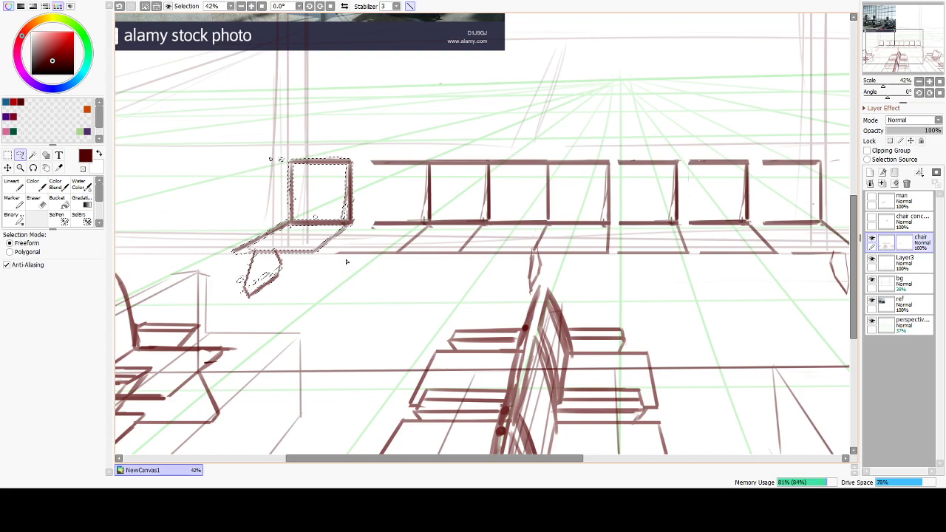
Nudge the back row's leftmost chair slightly left, then separate the second chair from that end by shifting it slightly left.
{"action": "left_click_drag", "start_coordinate": [340, 245], "coordinate": [334, 246]}
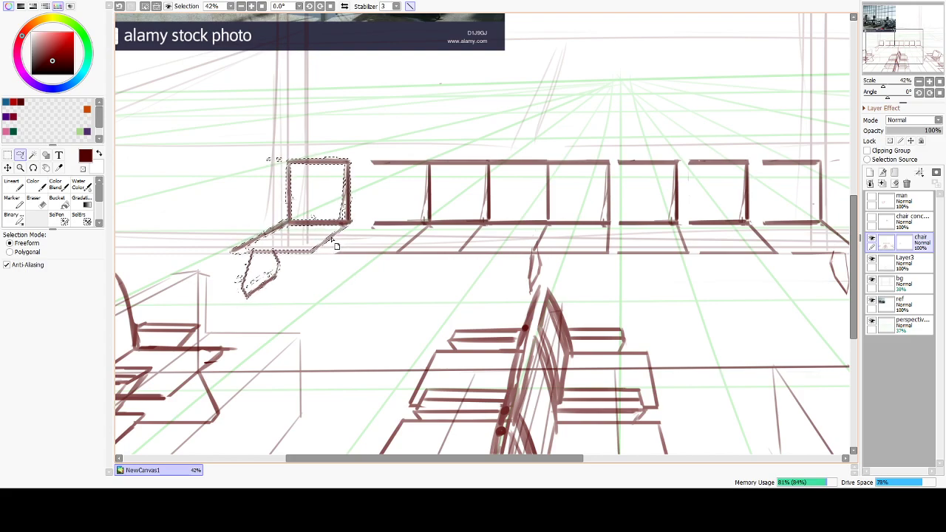
{"action": "key", "text": "ctrl+d"}
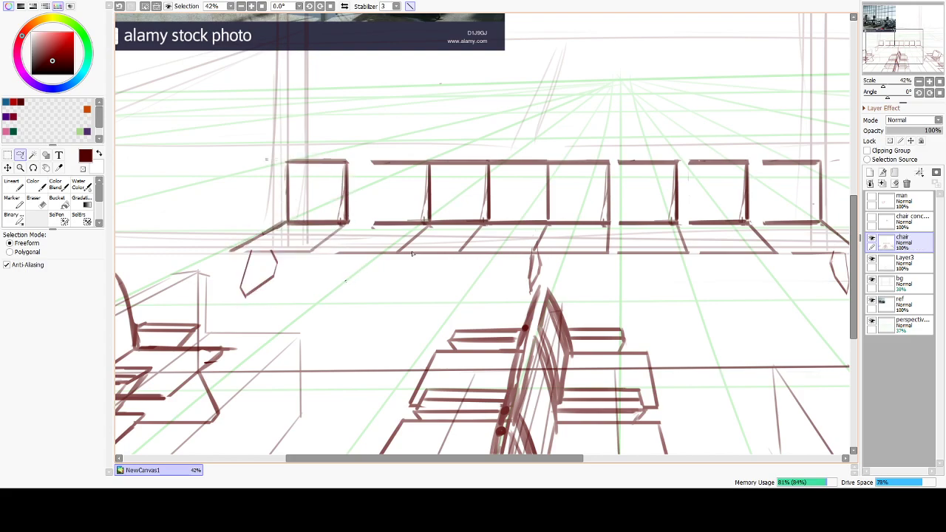
{"action": "left_click_drag", "start_coordinate": [396, 259], "coordinate": [433, 235]}
{"action": "mouse_move", "coordinate": [433, 167]}
{"action": "left_mouse_down"}
{"action": "mouse_move", "coordinate": [422, 136]}
{"action": "mouse_move", "coordinate": [372, 142]}
{"action": "left_mouse_up"}
{"action": "mouse_move", "coordinate": [354, 200]}
{"action": "left_mouse_down"}
{"action": "mouse_move", "coordinate": [347, 242]}
{"action": "mouse_move", "coordinate": [328, 255]}
{"action": "left_mouse_up"}
{"action": "left_click_drag", "start_coordinate": [416, 241], "coordinate": [405, 241], "text": "ctrl"}
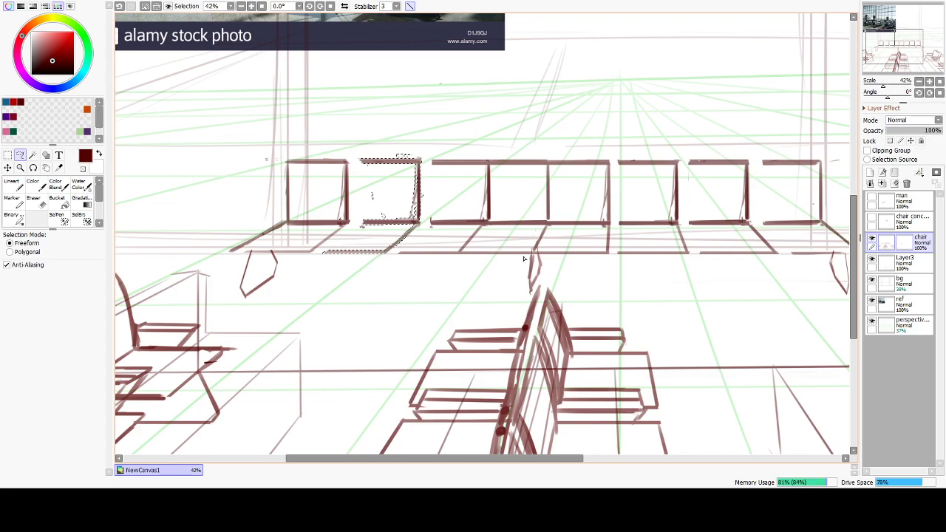
{"action": "key", "text": "ctrl+d"}
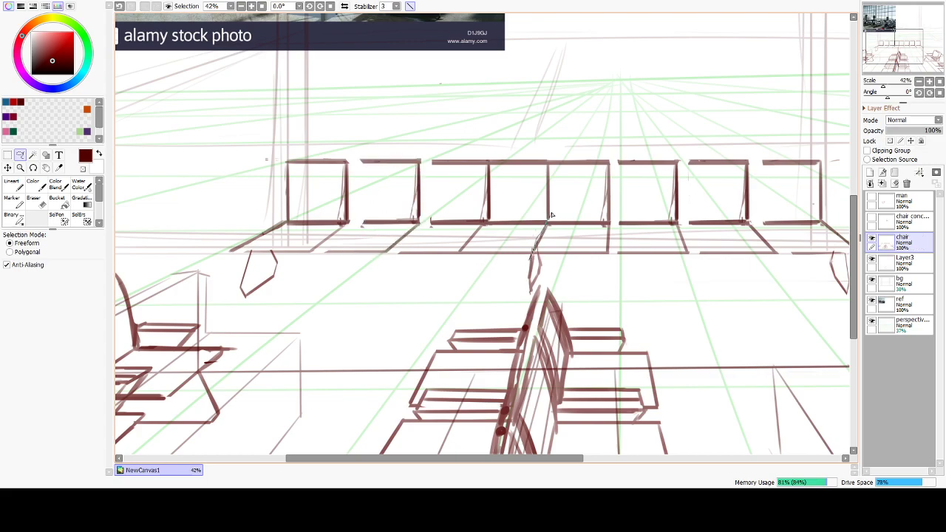
Lasso the four leftmost chairs of the back row with the end leg, move them left to open a central gap, and deselect.
{"action": "mouse_move", "coordinate": [549, 220]}
{"action": "left_mouse_down"}
{"action": "mouse_move", "coordinate": [530, 258]}
{"action": "mouse_move", "coordinate": [549, 216]}
{"action": "left_mouse_up"}
{"action": "mouse_move", "coordinate": [550, 164]}
{"action": "left_mouse_down"}
{"action": "mouse_move", "coordinate": [450, 146]}
{"action": "mouse_move", "coordinate": [427, 155]}
{"action": "mouse_move", "coordinate": [332, 143]}
{"action": "mouse_move", "coordinate": [229, 170]}
{"action": "mouse_move", "coordinate": [222, 245]}
{"action": "mouse_move", "coordinate": [268, 323]}
{"action": "mouse_move", "coordinate": [488, 275]}
{"action": "mouse_move", "coordinate": [522, 234]}
{"action": "mouse_move", "coordinate": [488, 258]}
{"action": "mouse_move", "coordinate": [538, 230]}
{"action": "left_mouse_up"}
{"action": "mouse_move", "coordinate": [463, 263]}
{"action": "left_mouse_down"}
{"action": "mouse_move", "coordinate": [483, 266]}
{"action": "mouse_move", "coordinate": [543, 226]}
{"action": "left_mouse_up"}
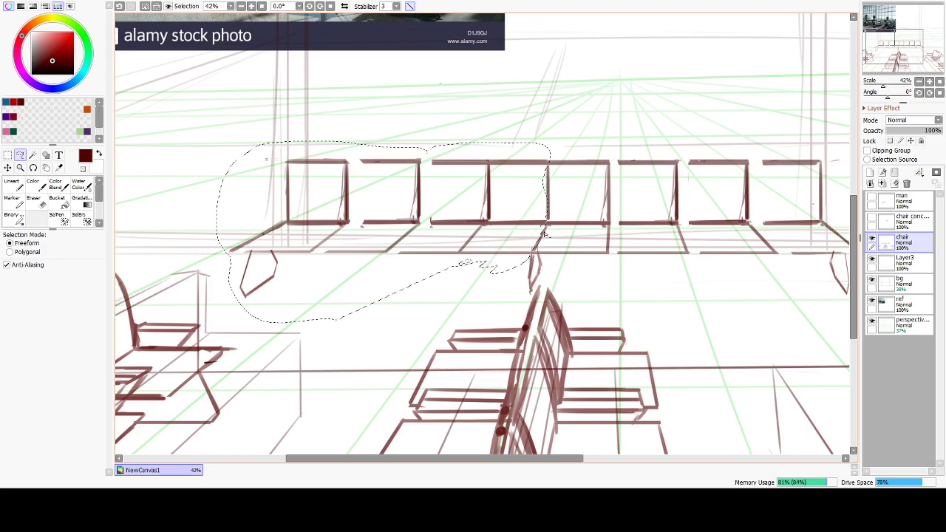
{"action": "left_click_drag", "start_coordinate": [521, 248], "coordinate": [496, 239]}
{"action": "key", "text": "ctrl+d"}
Shift the fourth chair from the back row's left end slightly right and the fifth chair with its leg slightly left.
{"action": "left_click_drag", "start_coordinate": [523, 157], "coordinate": [504, 142]}
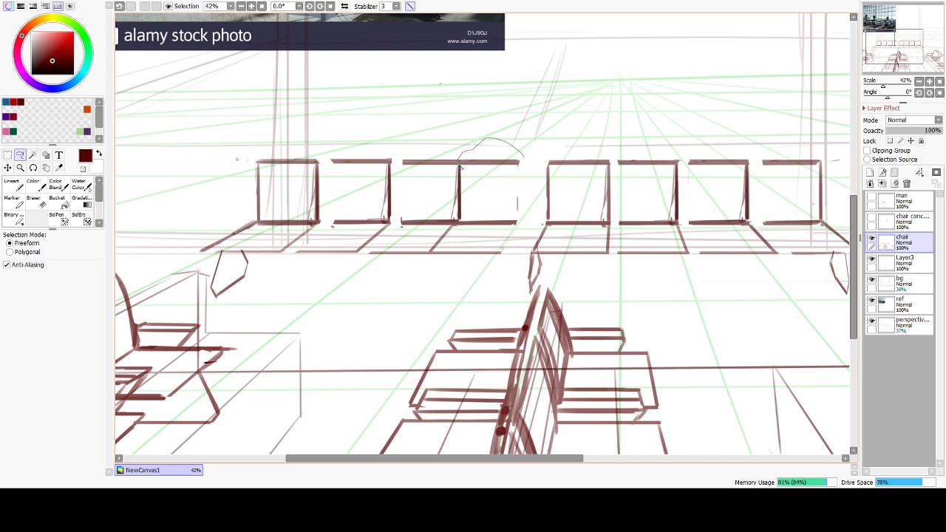
{"action": "mouse_move", "coordinate": [434, 252]}
{"action": "left_mouse_down"}
{"action": "mouse_move", "coordinate": [507, 276]}
{"action": "mouse_move", "coordinate": [528, 238]}
{"action": "mouse_move", "coordinate": [516, 226]}
{"action": "left_mouse_up"}
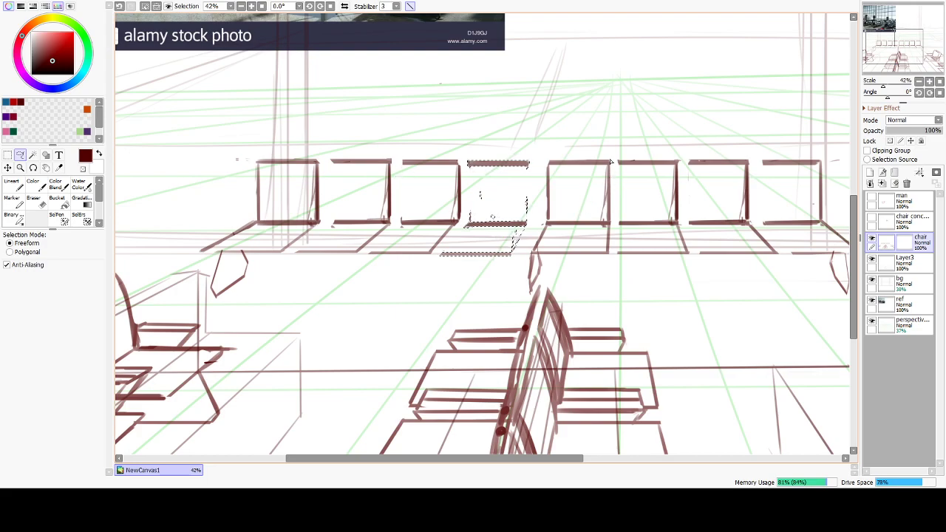
{"action": "mouse_move", "coordinate": [606, 153]}
{"action": "left_mouse_down"}
{"action": "mouse_move", "coordinate": [575, 149]}
{"action": "mouse_move", "coordinate": [549, 170]}
{"action": "left_mouse_up"}
{"action": "left_click_drag", "start_coordinate": [532, 214], "coordinate": [533, 216]}
{"action": "left_click", "coordinate": [603, 274]}
{"action": "mouse_move", "coordinate": [601, 141]}
{"action": "left_mouse_down"}
{"action": "mouse_move", "coordinate": [552, 152]}
{"action": "mouse_move", "coordinate": [511, 276]}
{"action": "mouse_move", "coordinate": [591, 267]}
{"action": "mouse_move", "coordinate": [621, 159]}
{"action": "left_mouse_up"}
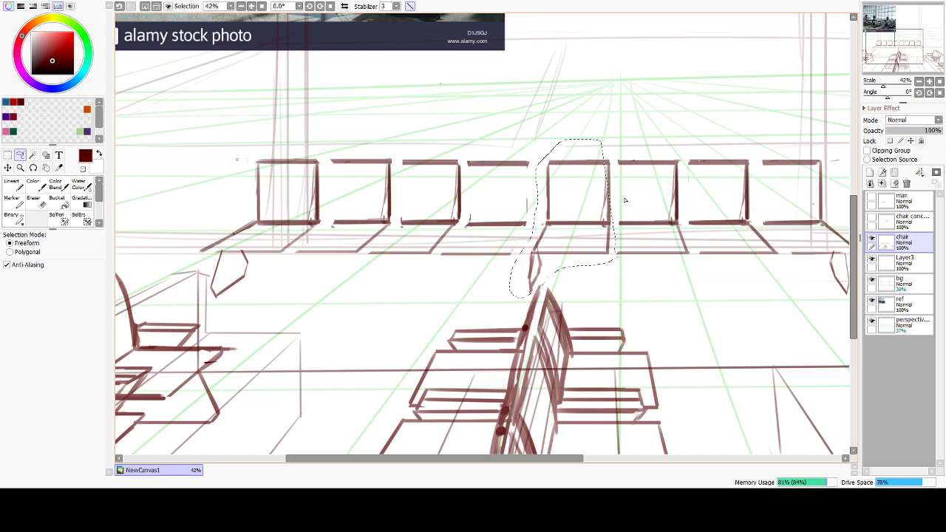
{"action": "left_click_drag", "start_coordinate": [595, 211], "coordinate": [591, 212]}
{"action": "key", "text": "ctrl+d"}
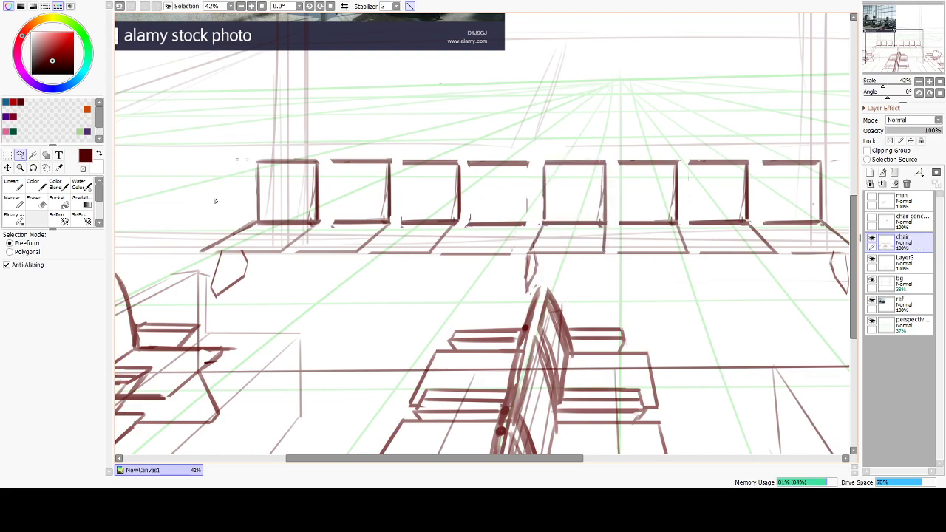
With the Marker, draw the missing left backrest and seat edges on the second and third chairs from the back row's left end.
{"action": "left_click", "coordinate": [17, 199]}
{"action": "mouse_move", "coordinate": [318, 235]}
{"action": "left_mouse_down"}
{"action": "mouse_move", "coordinate": [298, 250]}
{"action": "mouse_move", "coordinate": [331, 222]}
{"action": "left_mouse_up"}
{"action": "left_click_drag", "start_coordinate": [332, 161], "coordinate": [332, 221]}
{"action": "left_click_drag", "start_coordinate": [402, 188], "coordinate": [403, 221]}
{"action": "key", "text": "ctrl+z"}
{"action": "mouse_move", "coordinate": [404, 165]}
{"action": "left_mouse_down"}
{"action": "mouse_move", "coordinate": [401, 222]}
{"action": "mouse_move", "coordinate": [369, 256]}
{"action": "left_mouse_up"}
{"action": "left_click_drag", "start_coordinate": [403, 223], "coordinate": [367, 257]}
Draw the fourth back-row chair's missing left seat edge and both side edges of its backrest.
{"action": "left_click_drag", "start_coordinate": [466, 225], "coordinate": [436, 256]}
{"action": "key", "text": "ctrl+z"}
{"action": "left_click_drag", "start_coordinate": [465, 224], "coordinate": [440, 257]}
{"action": "left_click_drag", "start_coordinate": [473, 158], "coordinate": [468, 217]}
{"action": "key", "text": "ctrl+z"}
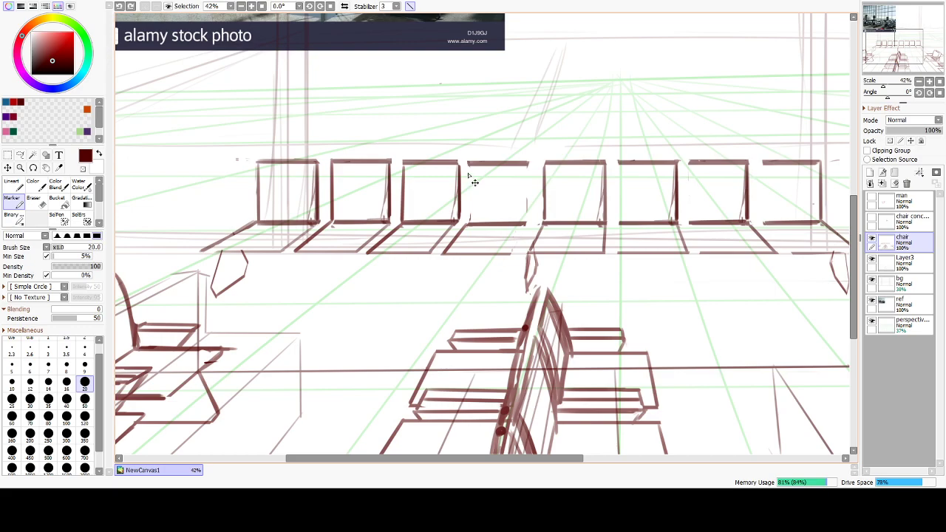
{"action": "left_click_drag", "start_coordinate": [470, 164], "coordinate": [468, 224]}
{"action": "left_click_drag", "start_coordinate": [527, 192], "coordinate": [525, 228]}
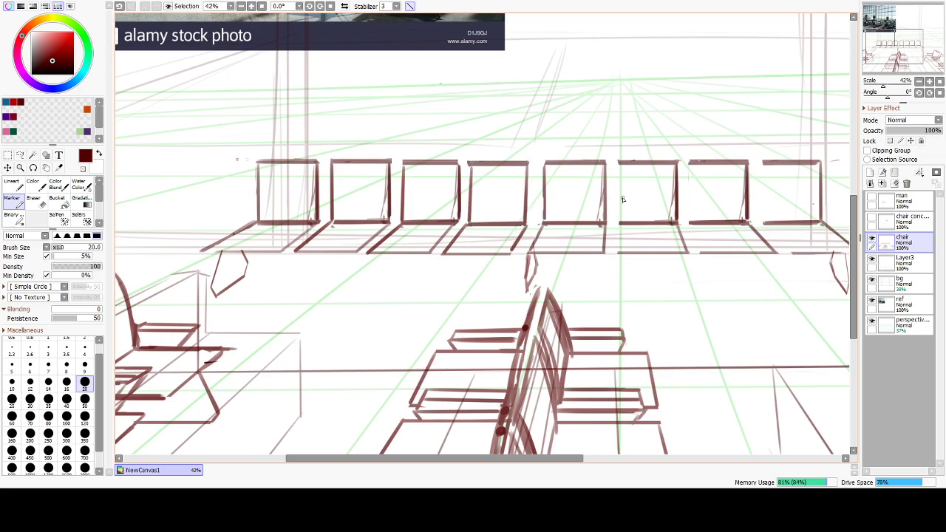
Draw the missing left backrest and seat edges on the three rightmost chairs of the back row.
{"action": "left_click_drag", "start_coordinate": [618, 160], "coordinate": [617, 224]}
{"action": "left_click", "coordinate": [618, 255], "text": "shift"}
{"action": "left_click_drag", "start_coordinate": [691, 198], "coordinate": [689, 225]}
{"action": "mouse_move", "coordinate": [764, 163]}
{"action": "left_mouse_down"}
{"action": "mouse_move", "coordinate": [764, 220]}
{"action": "mouse_move", "coordinate": [793, 253]}
{"action": "left_mouse_up"}
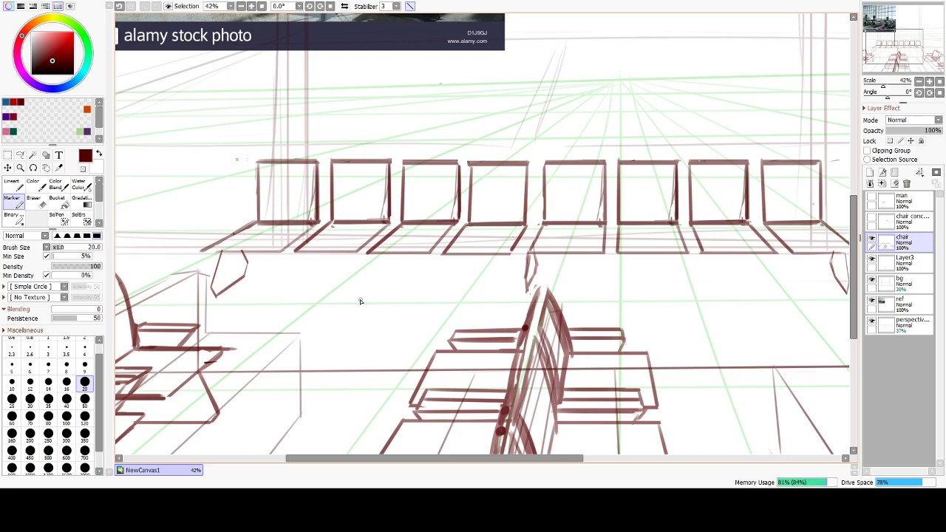
Draw a slanted armrest with its support on the outer side of the back row's leftmost chair.
{"action": "left_click", "coordinate": [217, 220], "text": "shift"}
{"action": "key", "text": "ctrl+z"}
{"action": "left_click_drag", "start_coordinate": [208, 221], "coordinate": [241, 203]}
{"action": "left_click", "coordinate": [251, 201], "text": "shift"}
{"action": "left_click_drag", "start_coordinate": [212, 222], "coordinate": [231, 241]}
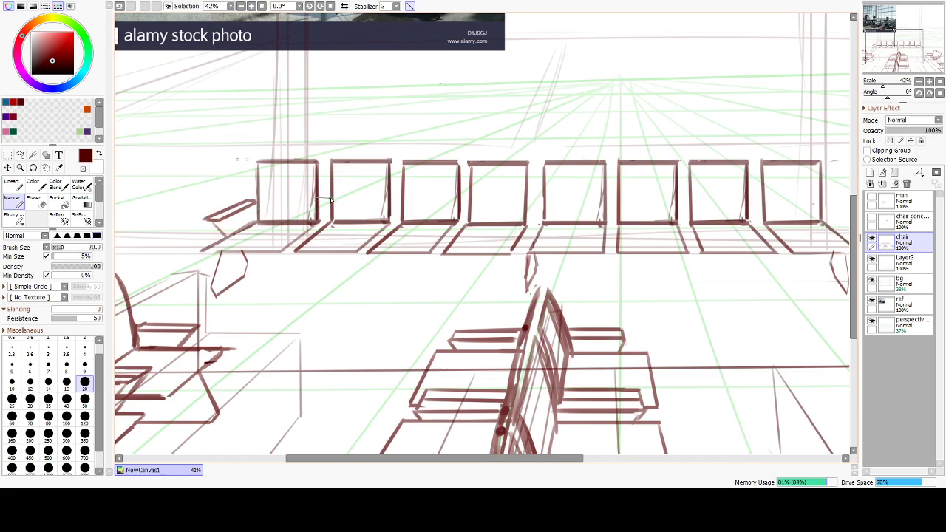
Draw an armrest with its support in the gap between the first and second chairs from the back row's left end.
{"action": "key", "text": "ctrl+z"}
{"action": "left_click_drag", "start_coordinate": [318, 199], "coordinate": [331, 200]}
{"action": "left_click", "coordinate": [288, 222], "text": "shift"}
{"action": "mouse_move", "coordinate": [311, 222]}
{"action": "left_mouse_down"}
{"action": "mouse_move", "coordinate": [329, 200]}
{"action": "mouse_move", "coordinate": [312, 238]}
{"action": "left_mouse_up"}
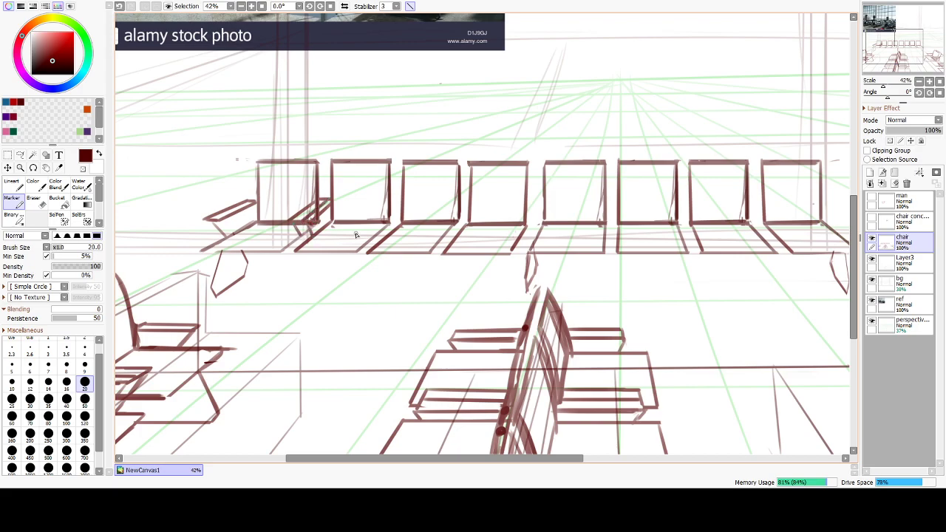
Draw armrests with supports in the gaps on both sides of the third chair from the back row's left end.
{"action": "key", "text": "ctrl+z"}
{"action": "mouse_move", "coordinate": [402, 200]}
{"action": "left_mouse_down"}
{"action": "mouse_move", "coordinate": [389, 199]}
{"action": "mouse_move", "coordinate": [376, 224]}
{"action": "mouse_move", "coordinate": [401, 203]}
{"action": "mouse_move", "coordinate": [377, 236]}
{"action": "mouse_move", "coordinate": [390, 237]}
{"action": "mouse_move", "coordinate": [395, 224]}
{"action": "left_mouse_up"}
{"action": "key", "text": "ctrl+z"}
{"action": "key", "text": "ctrl+z"}
{"action": "left_click_drag", "start_coordinate": [458, 200], "coordinate": [444, 223]}
{"action": "mouse_move", "coordinate": [443, 223]}
{"action": "left_mouse_down"}
{"action": "mouse_move", "coordinate": [465, 224]}
{"action": "mouse_move", "coordinate": [445, 226]}
{"action": "mouse_move", "coordinate": [449, 240]}
{"action": "mouse_move", "coordinate": [444, 234]}
{"action": "left_mouse_up"}
{"action": "key", "text": "ctrl+z"}
{"action": "key", "text": "ctrl+z"}
{"action": "key", "text": "ctrl+z"}
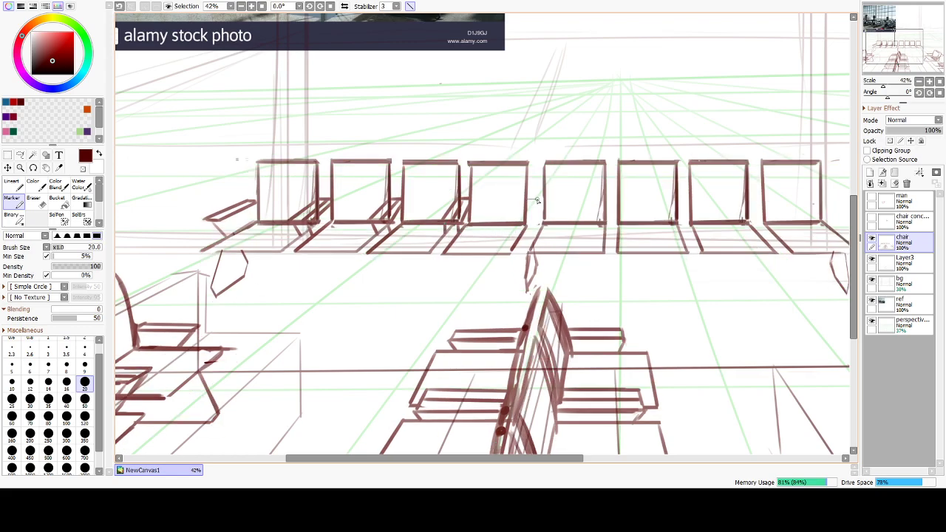
Draw armrests with supports in the gaps on both sides of the fifth chair from the back row's left end.
{"action": "mouse_move", "coordinate": [526, 200]}
{"action": "left_mouse_down"}
{"action": "mouse_move", "coordinate": [516, 224]}
{"action": "mouse_move", "coordinate": [544, 223]}
{"action": "mouse_move", "coordinate": [536, 210]}
{"action": "mouse_move", "coordinate": [525, 222]}
{"action": "mouse_move", "coordinate": [536, 241]}
{"action": "left_mouse_up"}
{"action": "key", "text": "ctrl+z"}
{"action": "key", "text": "ctrl+z"}
{"action": "key", "text": "ctrl+z"}
{"action": "key", "text": "ctrl+z"}
{"action": "mouse_move", "coordinate": [618, 199]}
{"action": "left_mouse_down"}
{"action": "mouse_move", "coordinate": [600, 227]}
{"action": "mouse_move", "coordinate": [617, 222]}
{"action": "mouse_move", "coordinate": [604, 249]}
{"action": "mouse_move", "coordinate": [614, 242]}
{"action": "left_mouse_up"}
{"action": "key", "text": "ctrl+z"}
Draw armrests with supports in the gaps on both sides of the seventh chair from the back row's left end.
{"action": "left_click_drag", "start_coordinate": [686, 198], "coordinate": [697, 200]}
{"action": "key", "text": "ctrl+z"}
{"action": "mouse_move", "coordinate": [689, 198]}
{"action": "left_mouse_down"}
{"action": "mouse_move", "coordinate": [679, 198]}
{"action": "mouse_move", "coordinate": [680, 222]}
{"action": "mouse_move", "coordinate": [694, 226]}
{"action": "mouse_move", "coordinate": [683, 241]}
{"action": "mouse_move", "coordinate": [695, 239]}
{"action": "left_mouse_up"}
{"action": "mouse_move", "coordinate": [748, 199]}
{"action": "left_mouse_down"}
{"action": "mouse_move", "coordinate": [758, 197]}
{"action": "mouse_move", "coordinate": [748, 198]}
{"action": "mouse_move", "coordinate": [764, 224]}
{"action": "mouse_move", "coordinate": [781, 220]}
{"action": "mouse_move", "coordinate": [763, 224]}
{"action": "mouse_move", "coordinate": [781, 243]}
{"action": "left_mouse_up"}
{"action": "key", "text": "ctrl+z"}
Draw a slanted armrest with its support on the outer side of the back row's rightmost chair.
{"action": "mouse_move", "coordinate": [827, 220]}
{"action": "left_mouse_down"}
{"action": "mouse_move", "coordinate": [724, 227]}
{"action": "mouse_move", "coordinate": [758, 225]}
{"action": "left_mouse_up"}
{"action": "key", "text": "ctrl+z"}
{"action": "mouse_move", "coordinate": [758, 225]}
{"action": "left_mouse_down"}
{"action": "mouse_move", "coordinate": [742, 227]}
{"action": "mouse_move", "coordinate": [743, 246]}
{"action": "left_mouse_up"}
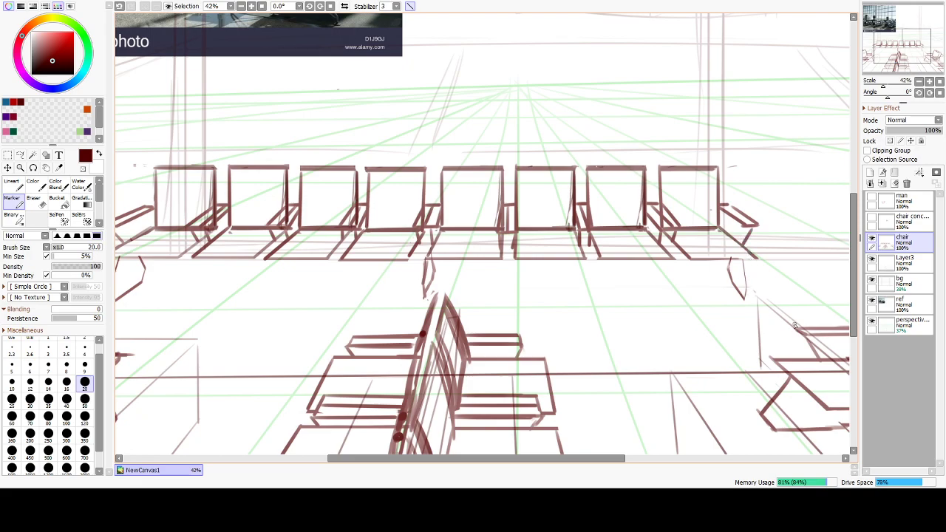
Hide and delete Layer3, removing its guide lines around the chairs.
{"action": "scroll", "coordinate": [644, 281], "scroll_direction": "down", "scroll_amount": 4}
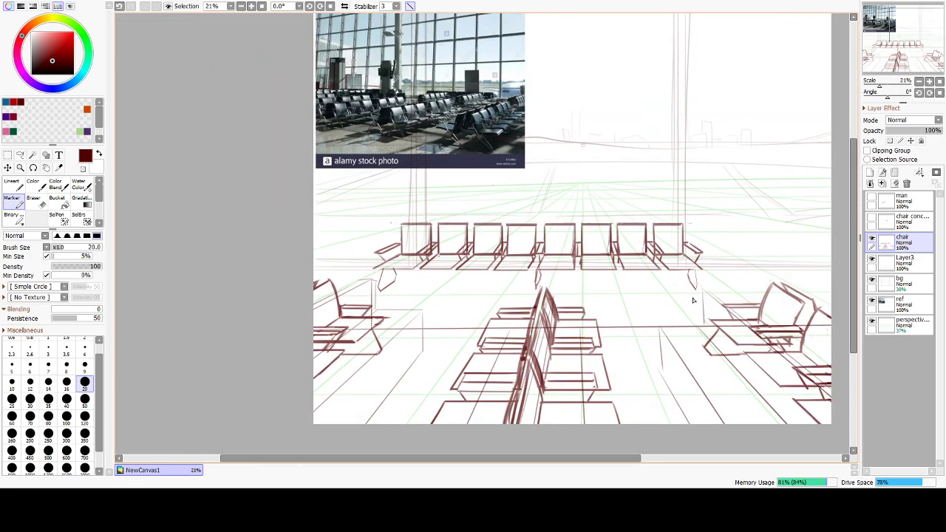
{"action": "left_click_drag", "start_coordinate": [693, 300], "coordinate": [673, 271]}
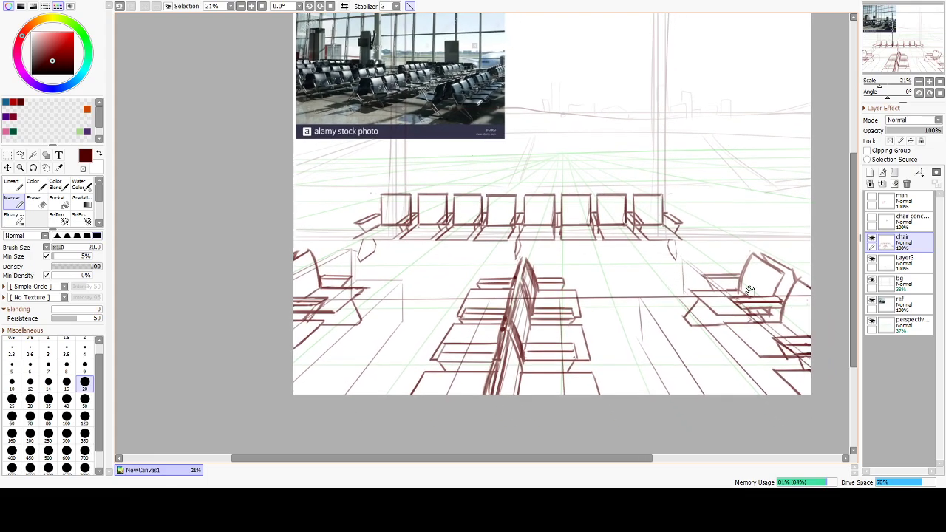
{"action": "left_click", "coordinate": [872, 260]}
{"action": "left_click", "coordinate": [894, 263]}
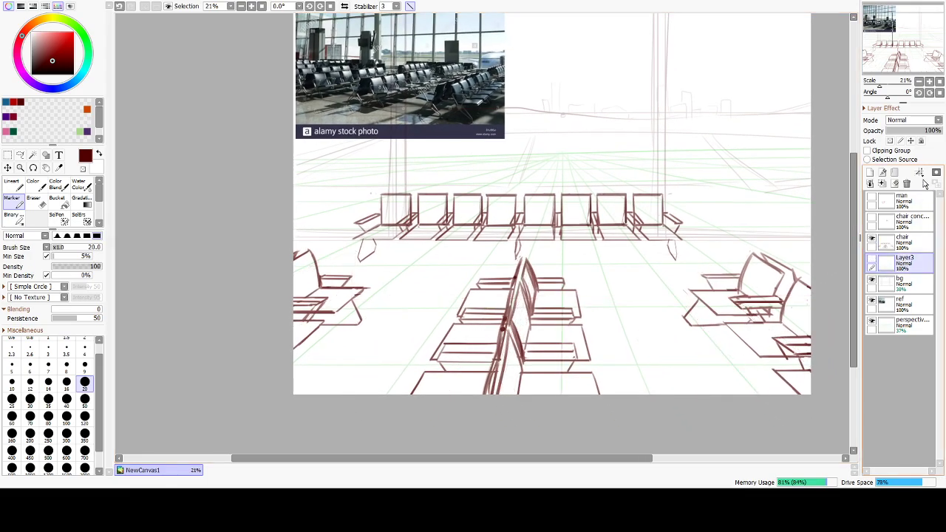
{"action": "left_click", "coordinate": [907, 184]}
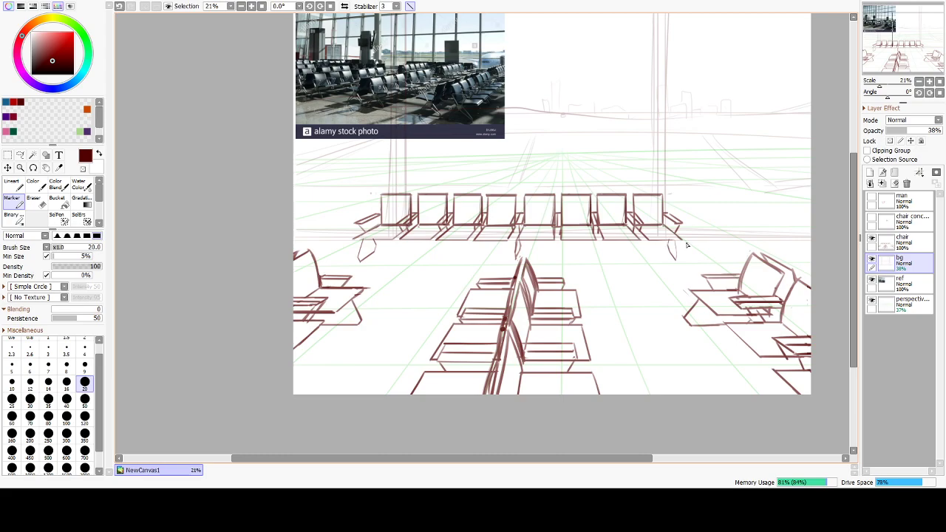
Delete the single-chair concept layer and show the man layer with the seated figure and suitcases.
{"action": "left_click", "coordinate": [872, 219]}
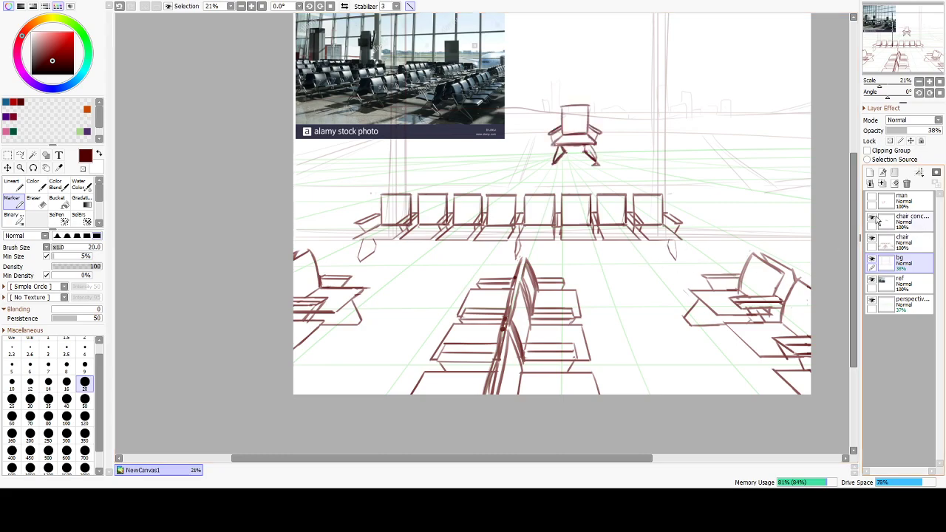
{"action": "left_click", "coordinate": [891, 220]}
{"action": "left_click", "coordinate": [907, 183]}
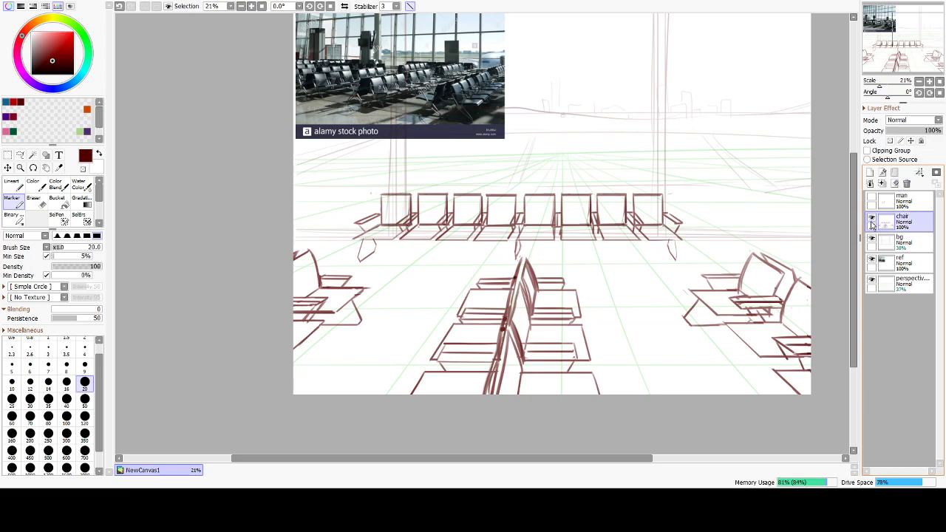
{"action": "left_click", "coordinate": [872, 197]}
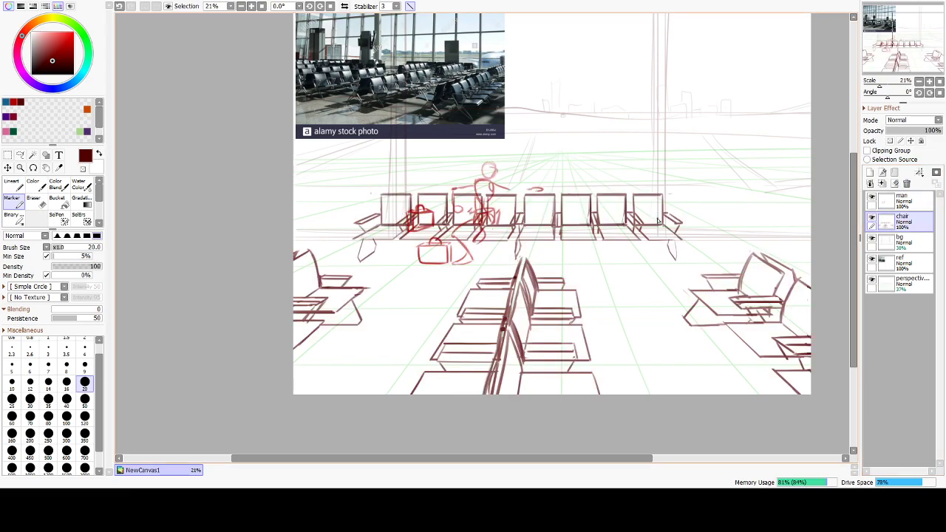
{"action": "scroll", "coordinate": [540, 242], "scroll_direction": "up", "scroll_amount": 1}
{"action": "scroll", "coordinate": [540, 243], "scroll_direction": "up", "scroll_amount": 3}
{"action": "left_click_drag", "start_coordinate": [508, 233], "coordinate": [662, 302]}
{"action": "scroll", "coordinate": [662, 301], "scroll_direction": "down", "scroll_amount": 2}
{"action": "left_click_drag", "start_coordinate": [602, 274], "coordinate": [661, 295]}
{"action": "left_click_drag", "start_coordinate": [772, 302], "coordinate": [667, 172]}
{"action": "left_click_drag", "start_coordinate": [592, 155], "coordinate": [632, 227]}
{"action": "scroll", "coordinate": [631, 227], "scroll_direction": "down", "scroll_amount": 1}
{"action": "left_click_drag", "start_coordinate": [618, 267], "coordinate": [632, 328]}
{"action": "scroll", "coordinate": [632, 328], "scroll_direction": "up", "scroll_amount": 5}
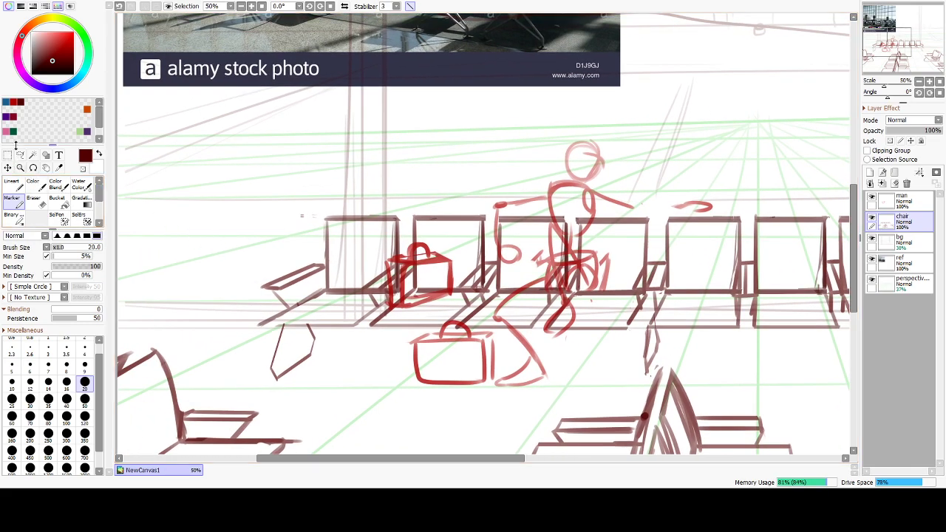
{"action": "left_click", "coordinate": [20, 156]}
{"action": "mouse_move", "coordinate": [328, 225]}
{"action": "left_mouse_down"}
{"action": "mouse_move", "coordinate": [412, 248]}
{"action": "mouse_move", "coordinate": [474, 296]}
{"action": "mouse_move", "coordinate": [260, 273]}
{"action": "left_mouse_up"}
{"action": "mouse_move", "coordinate": [354, 282]}
{"action": "left_mouse_down"}
{"action": "mouse_move", "coordinate": [389, 283]}
{"action": "mouse_move", "coordinate": [371, 274]}
{"action": "mouse_move", "coordinate": [345, 280]}
{"action": "left_mouse_up"}
{"action": "key", "text": "ctrl+z"}
On the man layer, lasso both suitcases and move them left toward the first chair of the back row.
{"action": "left_click", "coordinate": [907, 201]}
{"action": "key", "text": "ctrl+d"}
{"action": "mouse_move", "coordinate": [493, 314]}
{"action": "left_mouse_down"}
{"action": "mouse_move", "coordinate": [406, 380]}
{"action": "mouse_move", "coordinate": [495, 400]}
{"action": "left_mouse_up"}
{"action": "left_click_drag", "start_coordinate": [496, 328], "coordinate": [493, 316]}
{"action": "left_click_drag", "start_coordinate": [481, 349], "coordinate": [403, 352]}
{"action": "key", "text": "ctrl+d"}
Lasso the seated man figure and move it left onto the third chair of the back row.
{"action": "mouse_move", "coordinate": [798, 168]}
{"action": "left_mouse_down"}
{"action": "mouse_move", "coordinate": [676, 118]}
{"action": "mouse_move", "coordinate": [472, 407]}
{"action": "mouse_move", "coordinate": [553, 434]}
{"action": "left_mouse_up"}
{"action": "mouse_move", "coordinate": [564, 392]}
{"action": "left_mouse_down"}
{"action": "mouse_move", "coordinate": [470, 396]}
{"action": "mouse_move", "coordinate": [506, 402]}
{"action": "left_mouse_up"}
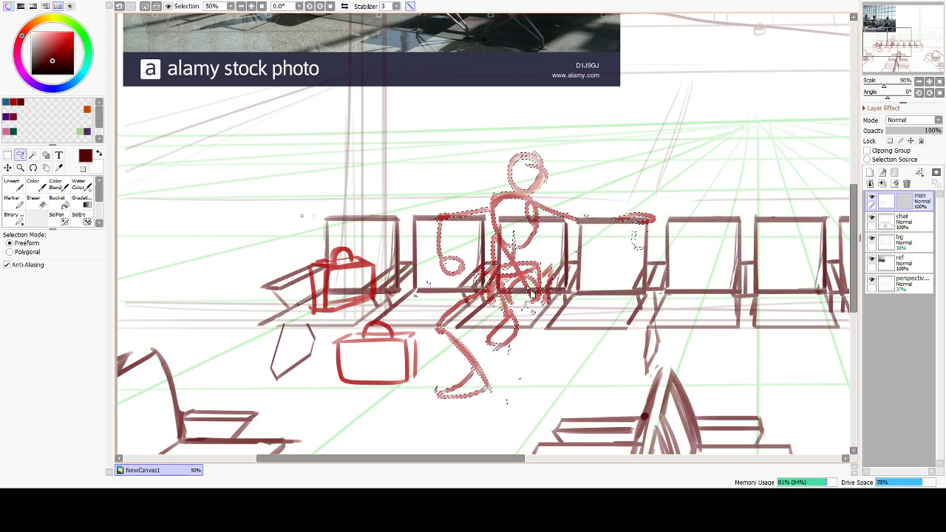
{"action": "key", "text": "ctrl+d"}
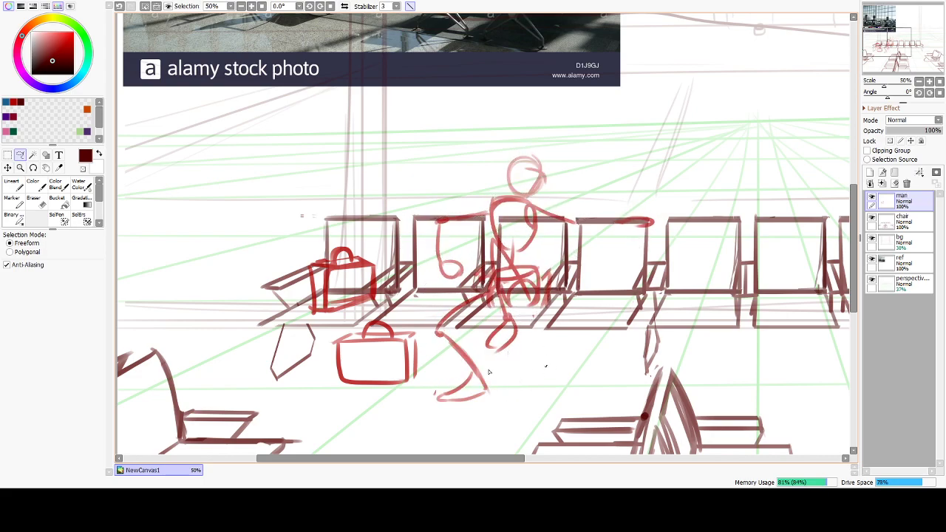
Lasso the suitcase on the floor and move it slightly right, next to the man's foot.
{"action": "mouse_move", "coordinate": [404, 323]}
{"action": "left_mouse_down"}
{"action": "mouse_move", "coordinate": [310, 370]}
{"action": "mouse_move", "coordinate": [432, 380]}
{"action": "mouse_move", "coordinate": [384, 316]}
{"action": "left_mouse_up"}
{"action": "left_click_drag", "start_coordinate": [390, 354], "coordinate": [409, 361]}
{"action": "key", "text": "ctrl+d"}
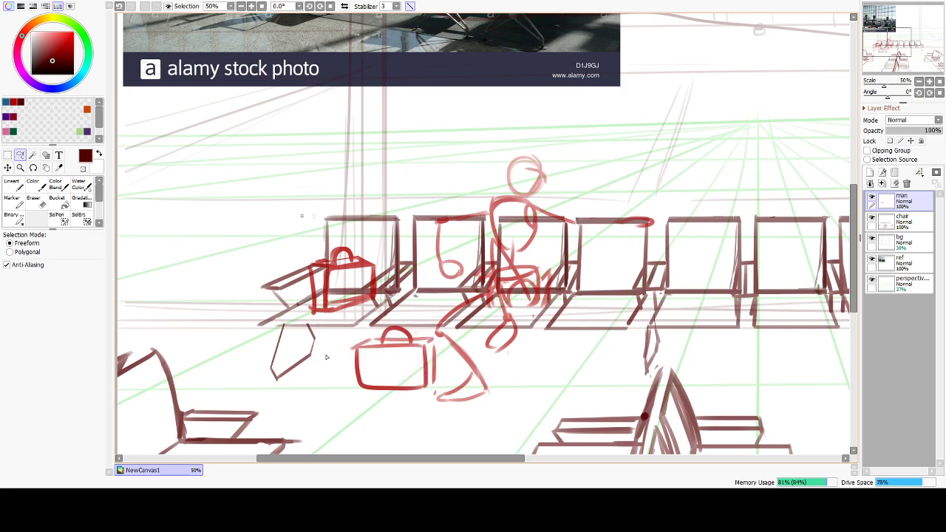
Erase the scribbled strokes beside the man's hip and the hand resting on the fourth chair.
{"action": "mouse_move", "coordinate": [542, 427]}
{"action": "left_mouse_down"}
{"action": "mouse_move", "coordinate": [553, 395]}
{"action": "mouse_move", "coordinate": [541, 345]}
{"action": "left_mouse_up"}
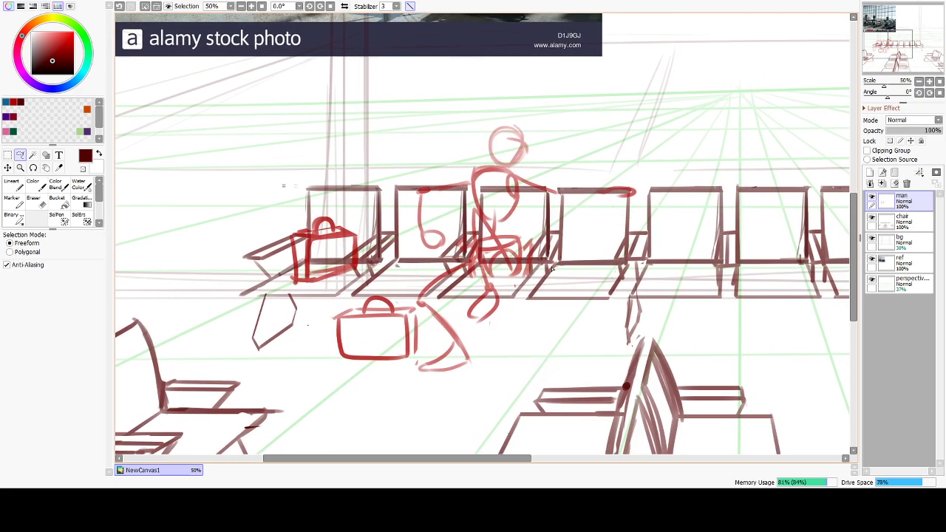
{"action": "key", "text": "e"}
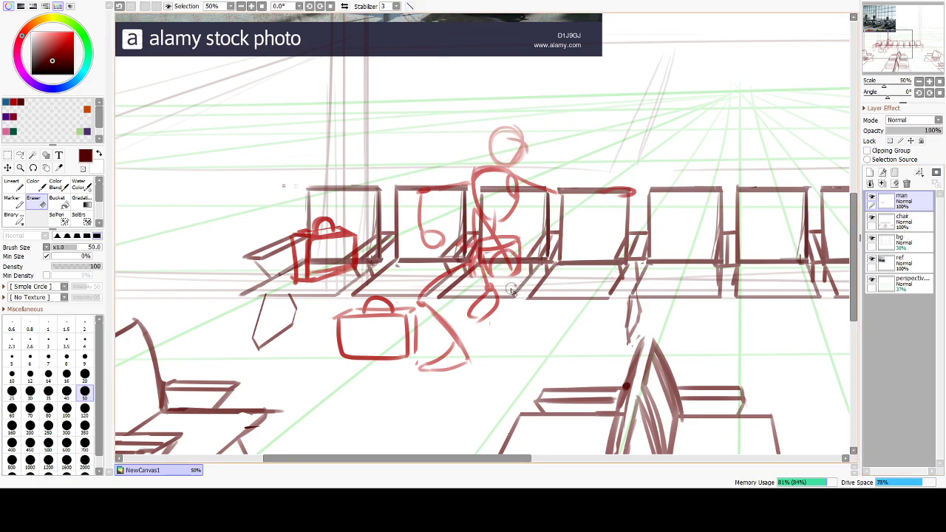
{"action": "key", "text": "l"}
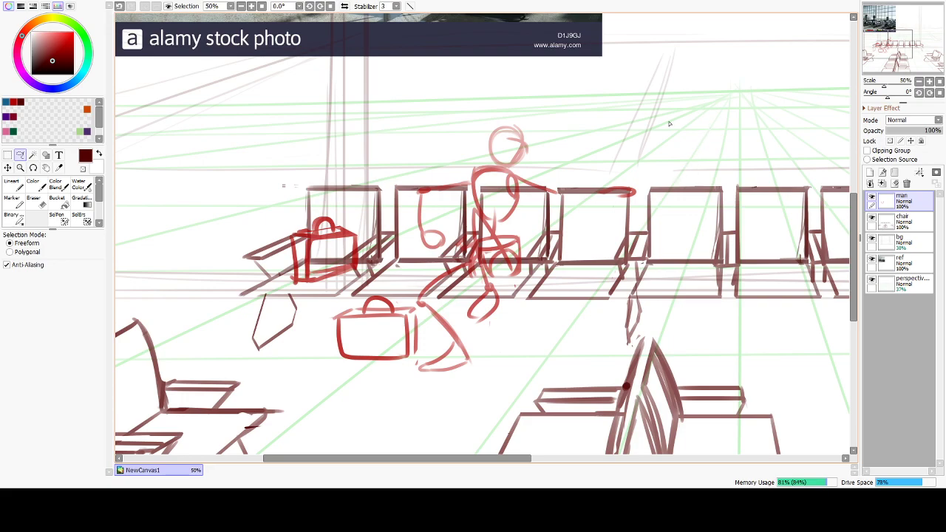
{"action": "key", "text": "e"}
{"action": "mouse_move", "coordinate": [618, 189]}
{"action": "left_mouse_down"}
{"action": "mouse_move", "coordinate": [636, 190]}
{"action": "mouse_move", "coordinate": [618, 196]}
{"action": "left_mouse_up"}
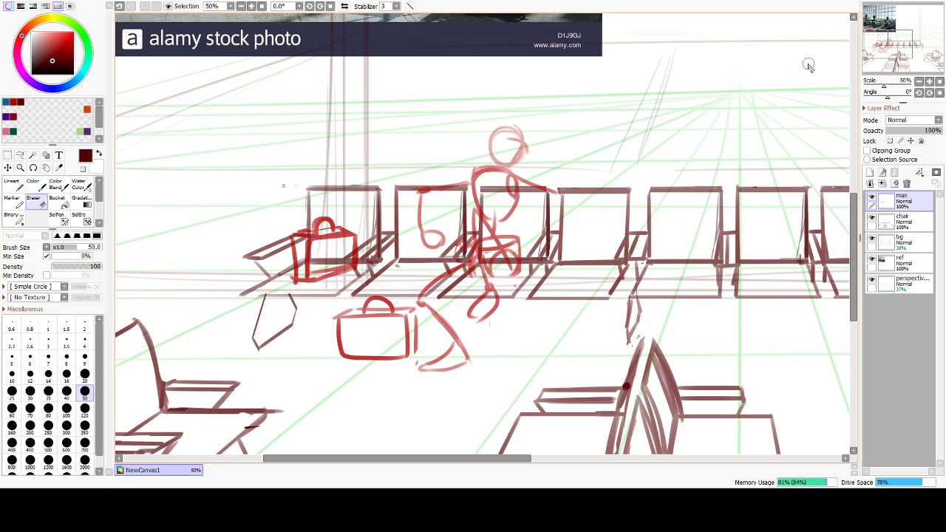
Redraw the man's hand in bright red with the Marker, resting on the fourth chair's backrest.
{"action": "key", "text": "l"}
{"action": "left_click", "coordinate": [13, 101]}
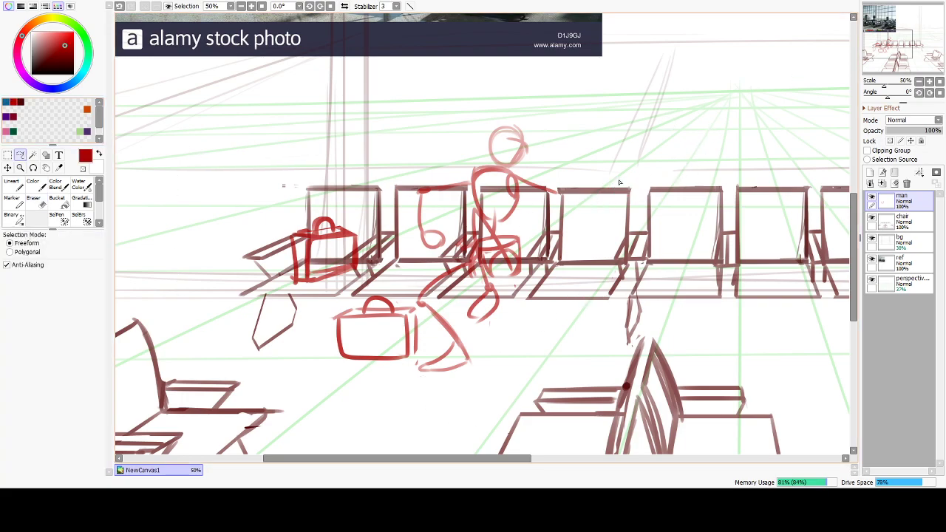
{"action": "left_click", "coordinate": [15, 203]}
{"action": "left_click_drag", "start_coordinate": [605, 190], "coordinate": [631, 190]}
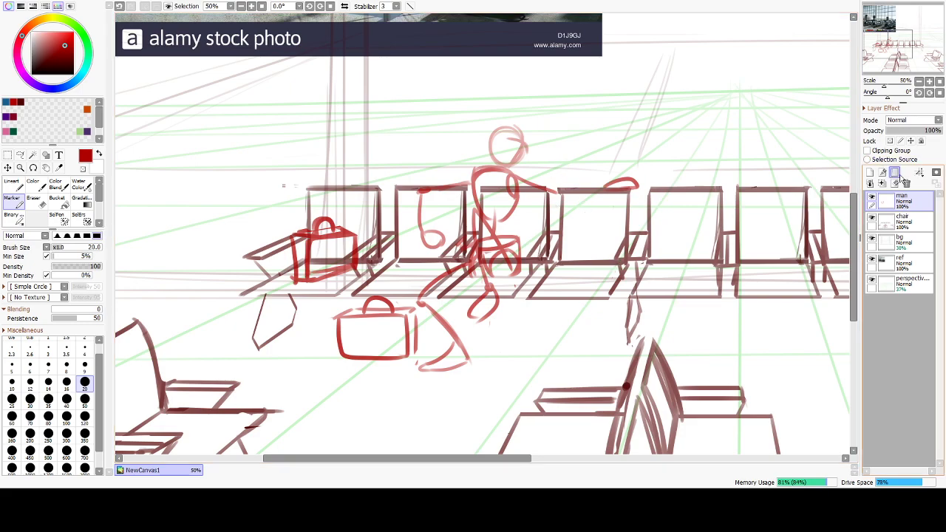
Lower the man layer's opacity to 47% and add a new layer above it.
{"action": "left_click", "coordinate": [914, 132]}
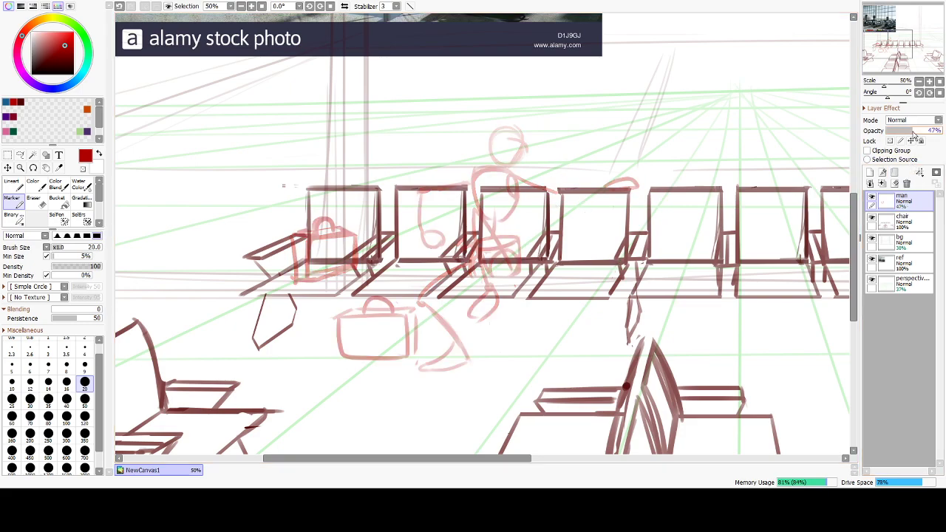
{"action": "left_click", "coordinate": [871, 172]}
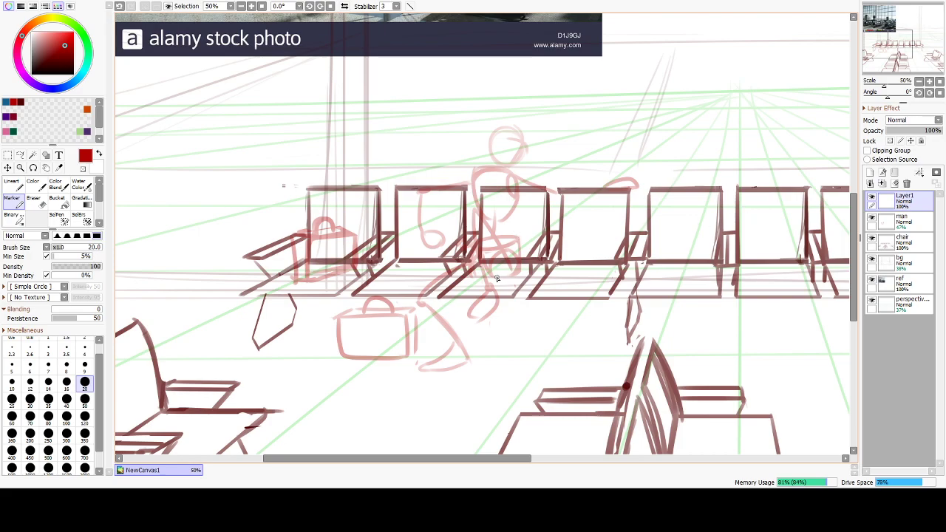
Set the Marker size to 9 and trace the man's left-hand shoulder line over the faded sketch.
{"action": "scroll", "coordinate": [493, 275], "scroll_direction": "up", "scroll_amount": 6}
{"action": "left_click_drag", "start_coordinate": [555, 123], "coordinate": [555, 345]}
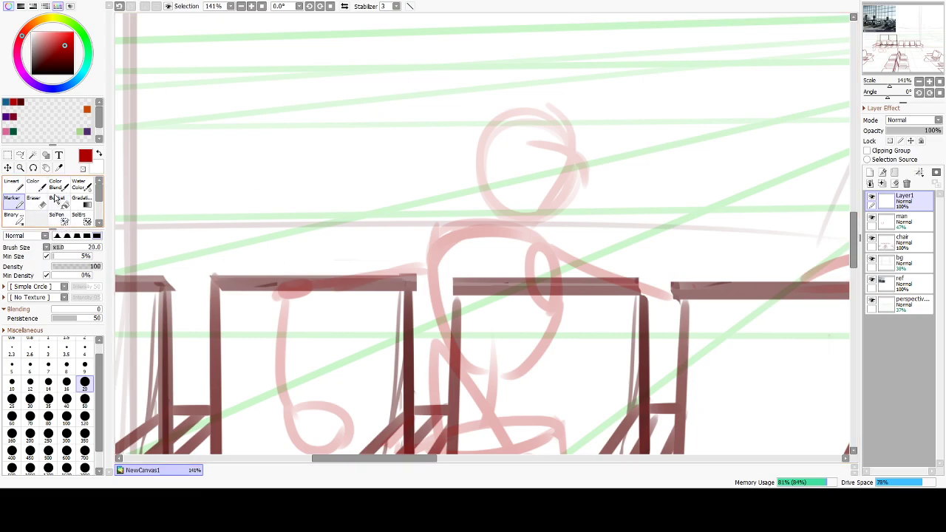
{"action": "key", "text": "bracketleft"}
{"action": "key", "text": "bracketleft"}
{"action": "key", "text": "bracketleft"}
{"action": "key", "text": "bracketleft"}
{"action": "key", "text": "bracketleft"}
{"action": "left_click_drag", "start_coordinate": [401, 244], "coordinate": [447, 229]}
{"action": "key", "text": "ctrl+z"}
{"action": "left_click_drag", "start_coordinate": [382, 243], "coordinate": [431, 227]}
{"action": "key", "text": "ctrl+z"}
{"action": "mouse_move", "coordinate": [368, 251]}
{"action": "left_mouse_down"}
{"action": "mouse_move", "coordinate": [469, 241]}
{"action": "mouse_move", "coordinate": [421, 236]}
{"action": "mouse_move", "coordinate": [466, 236]}
{"action": "left_mouse_up"}
Draw the outer contour of the man's bent arm from the shoulder over the elbow and down the forearm.
{"action": "mouse_move", "coordinate": [369, 250]}
{"action": "left_mouse_down"}
{"action": "mouse_move", "coordinate": [295, 262]}
{"action": "mouse_move", "coordinate": [276, 282]}
{"action": "left_mouse_up"}
{"action": "key", "text": "ctrl+z"}
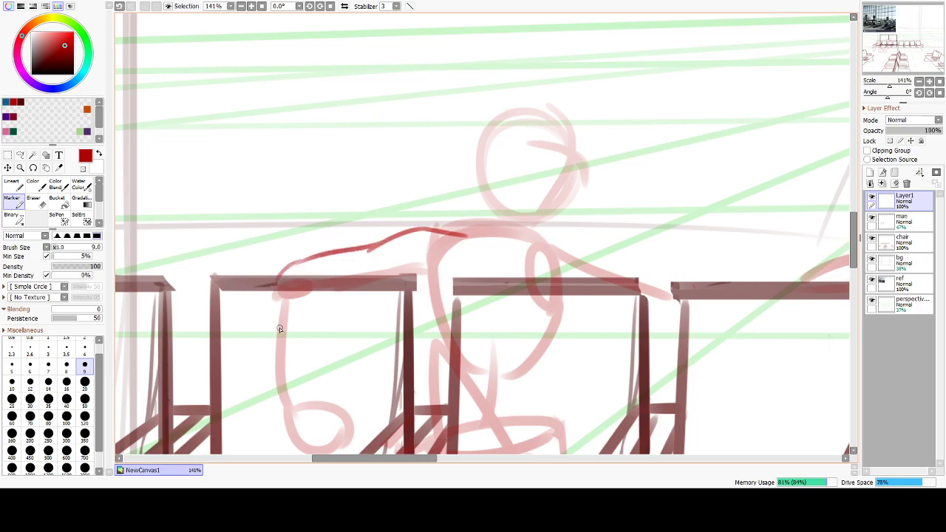
{"action": "key", "text": "ctrl+z"}
{"action": "key", "text": "ctrl+z"}
{"action": "mouse_move", "coordinate": [382, 238]}
{"action": "left_mouse_down"}
{"action": "mouse_move", "coordinate": [292, 262]}
{"action": "mouse_move", "coordinate": [308, 258]}
{"action": "mouse_move", "coordinate": [304, 249]}
{"action": "mouse_move", "coordinate": [280, 313]}
{"action": "mouse_move", "coordinate": [277, 287]}
{"action": "mouse_move", "coordinate": [287, 273]}
{"action": "mouse_move", "coordinate": [284, 366]}
{"action": "left_mouse_up"}
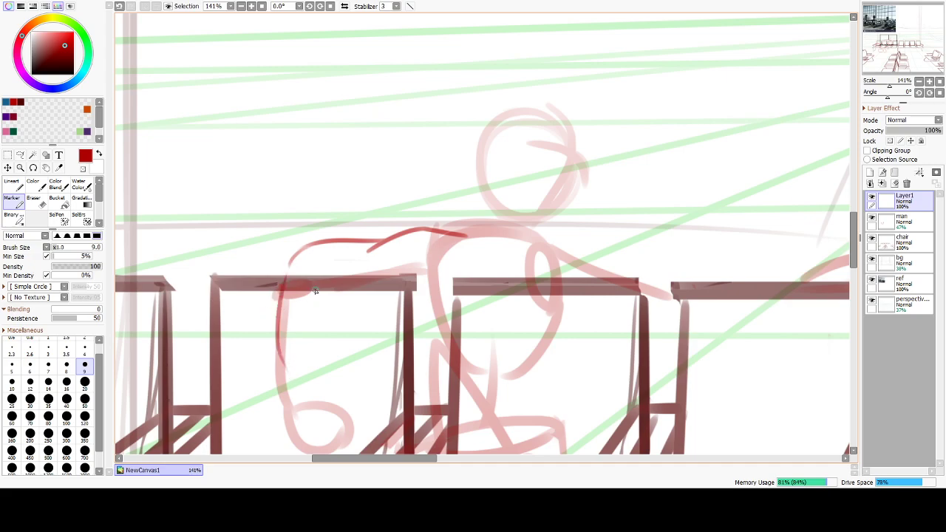
Draw the underside of the upper arm along the second chair's top edge, with a stroke down its right side.
{"action": "mouse_move", "coordinate": [314, 280]}
{"action": "left_mouse_down"}
{"action": "mouse_move", "coordinate": [374, 282]}
{"action": "mouse_move", "coordinate": [393, 272]}
{"action": "left_mouse_up"}
{"action": "key", "text": "ctrl+z"}
{"action": "key", "text": "ctrl+z"}
{"action": "key", "text": "ctrl+z"}
{"action": "mouse_move", "coordinate": [321, 277]}
{"action": "left_mouse_down"}
{"action": "mouse_move", "coordinate": [393, 280]}
{"action": "mouse_move", "coordinate": [421, 293]}
{"action": "left_mouse_up"}
{"action": "key", "text": "ctrl+z"}
{"action": "key", "text": "ctrl+z"}
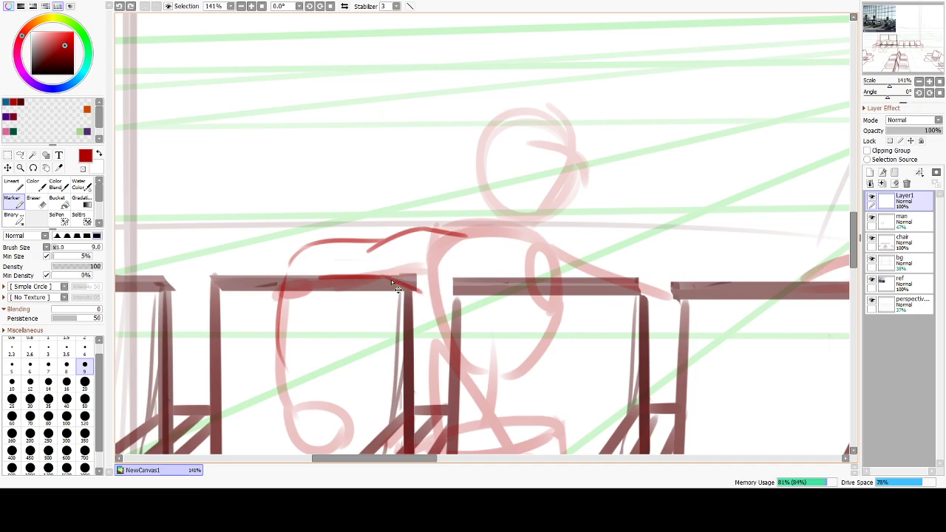
{"action": "key", "text": "ctrl+z"}
{"action": "left_click_drag", "start_coordinate": [408, 262], "coordinate": [417, 341]}
Draw the forearm's inner contour below the elbow and extend its outer contour downward.
{"action": "left_click_drag", "start_coordinate": [327, 282], "coordinate": [299, 348]}
{"action": "key", "text": "ctrl+z"}
{"action": "left_click_drag", "start_coordinate": [325, 286], "coordinate": [301, 353]}
{"action": "key", "text": "ctrl+z"}
{"action": "mouse_move", "coordinate": [278, 315]}
{"action": "left_mouse_down"}
{"action": "mouse_move", "coordinate": [290, 385]}
{"action": "mouse_move", "coordinate": [280, 365]}
{"action": "mouse_move", "coordinate": [283, 379]}
{"action": "left_mouse_up"}
{"action": "key", "text": "ctrl+z"}
{"action": "key", "text": "ctrl+z"}
{"action": "key", "text": "ctrl+z"}
{"action": "mouse_move", "coordinate": [307, 331]}
{"action": "left_mouse_down"}
{"action": "mouse_move", "coordinate": [298, 366]}
{"action": "mouse_move", "coordinate": [299, 342]}
{"action": "left_mouse_up"}
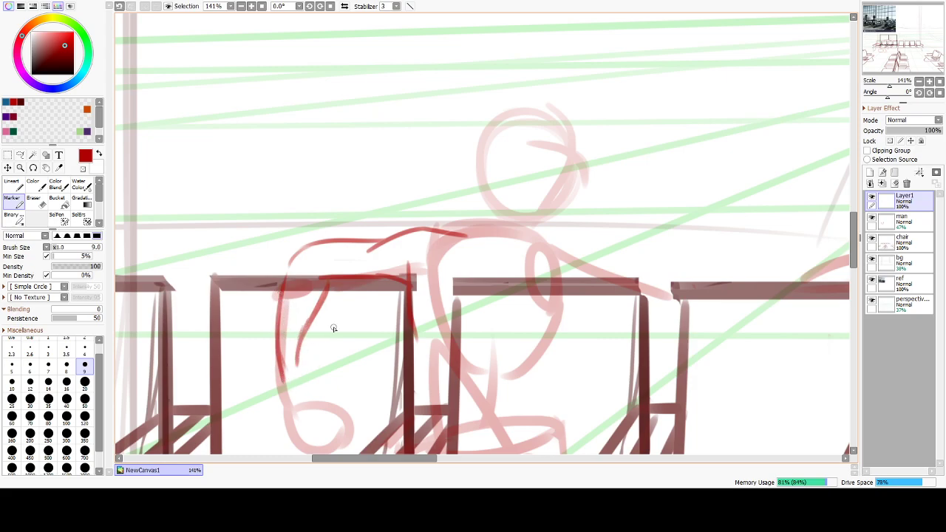
Lengthen the arm's underside line toward the elbow and erase the excess stroke along the chair's right edge.
{"action": "left_click_drag", "start_coordinate": [313, 271], "coordinate": [326, 278]}
{"action": "key", "text": "ctrl+z"}
{"action": "key", "text": "ctrl+z"}
{"action": "key", "text": "e"}
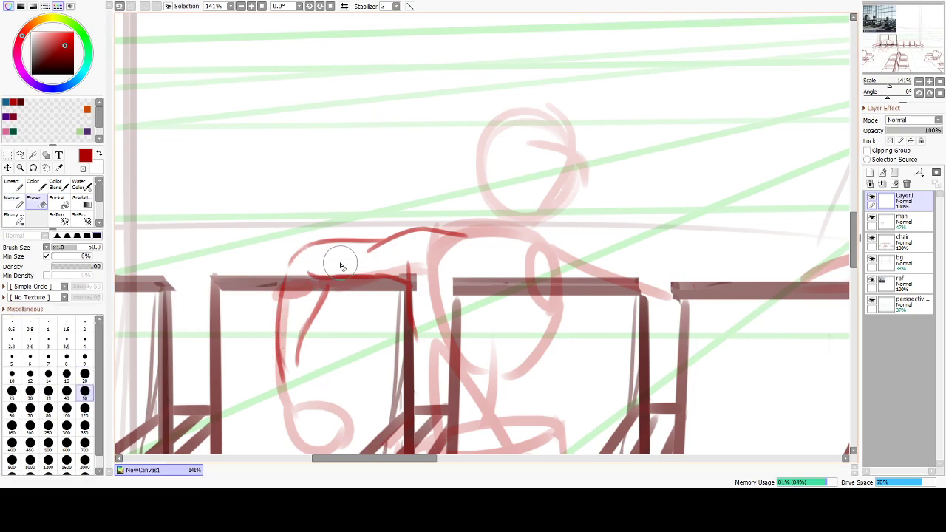
{"action": "mouse_move", "coordinate": [388, 411]}
{"action": "left_mouse_down"}
{"action": "mouse_move", "coordinate": [365, 333]}
{"action": "mouse_move", "coordinate": [365, 284]}
{"action": "left_mouse_up"}
{"action": "mouse_move", "coordinate": [390, 226]}
{"action": "left_mouse_down"}
{"action": "mouse_move", "coordinate": [393, 169]}
{"action": "mouse_move", "coordinate": [405, 271]}
{"action": "left_mouse_up"}
Draw the left and right side contours of the man's torso with the Marker.
{"action": "key", "text": "n"}
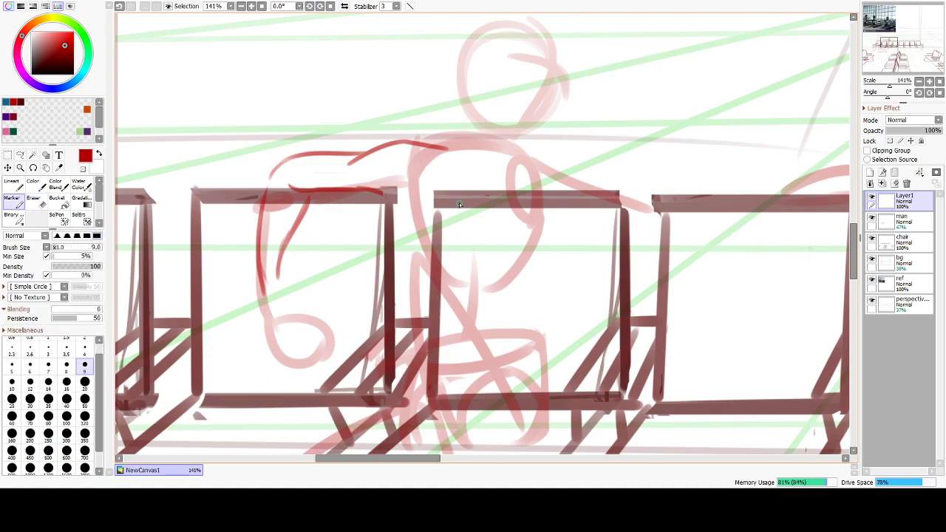
{"action": "left_click_drag", "start_coordinate": [415, 170], "coordinate": [406, 251]}
{"action": "left_click_drag", "start_coordinate": [540, 211], "coordinate": [517, 275]}
{"action": "key", "text": "ctrl+z"}
{"action": "left_click_drag", "start_coordinate": [547, 192], "coordinate": [484, 289]}
{"action": "key", "text": "ctrl+z"}
{"action": "left_click_drag", "start_coordinate": [545, 201], "coordinate": [492, 312]}
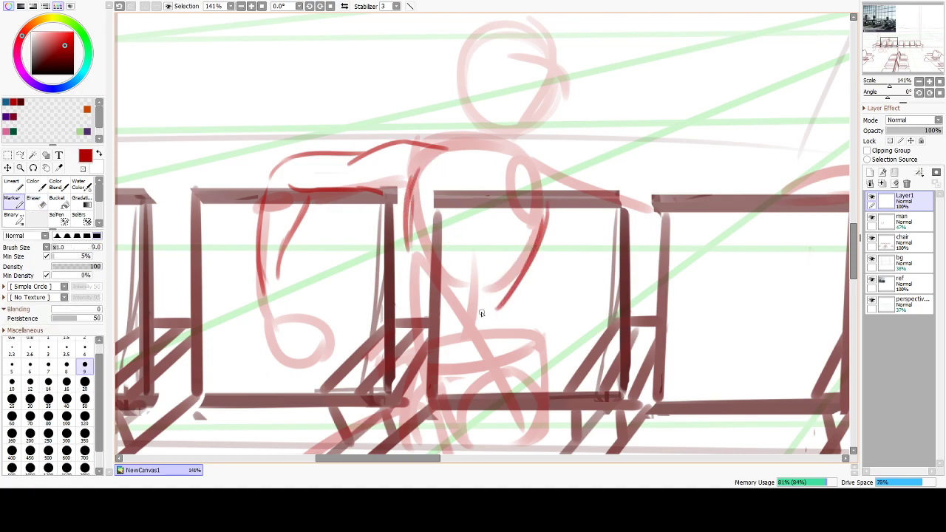
Extend the torso's left contour down toward the waist.
{"action": "left_click_drag", "start_coordinate": [406, 242], "coordinate": [403, 303]}
{"action": "left_click_drag", "start_coordinate": [404, 275], "coordinate": [402, 312]}
{"action": "key", "text": "ctrl+z"}
{"action": "key", "text": "ctrl+z"}
{"action": "key", "text": "ctrl+z"}
{"action": "left_click_drag", "start_coordinate": [406, 243], "coordinate": [403, 298]}
{"action": "left_click_drag", "start_coordinate": [406, 246], "coordinate": [403, 311]}
{"action": "key", "text": "ctrl+z"}
{"action": "key", "text": "ctrl+z"}
{"action": "left_click_drag", "start_coordinate": [406, 250], "coordinate": [403, 306]}
{"action": "left_click_drag", "start_coordinate": [405, 250], "coordinate": [402, 303]}
Erase the overlapping end of the shoulder stroke where it meets the bent arm.
{"action": "left_click_drag", "start_coordinate": [479, 400], "coordinate": [489, 322]}
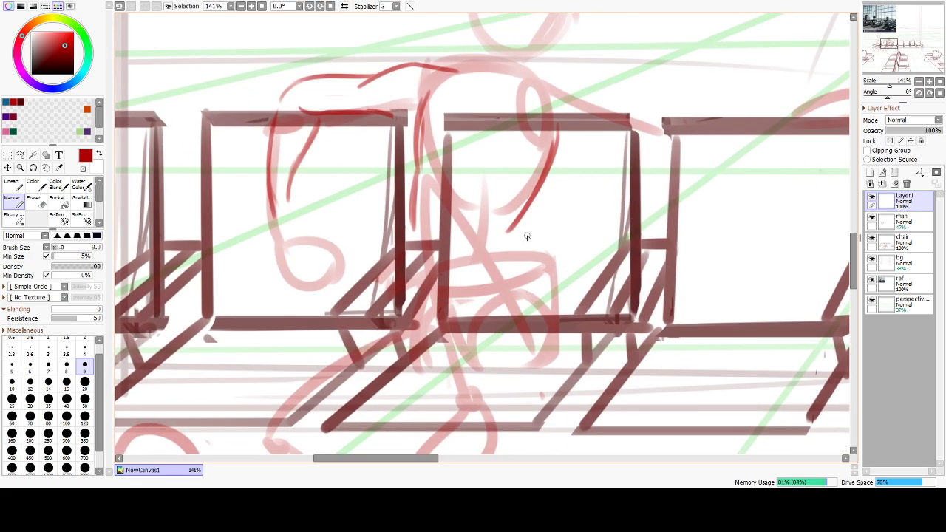
{"action": "left_click_drag", "start_coordinate": [574, 226], "coordinate": [563, 298]}
{"action": "scroll", "coordinate": [651, 310], "scroll_direction": "down", "scroll_amount": 3}
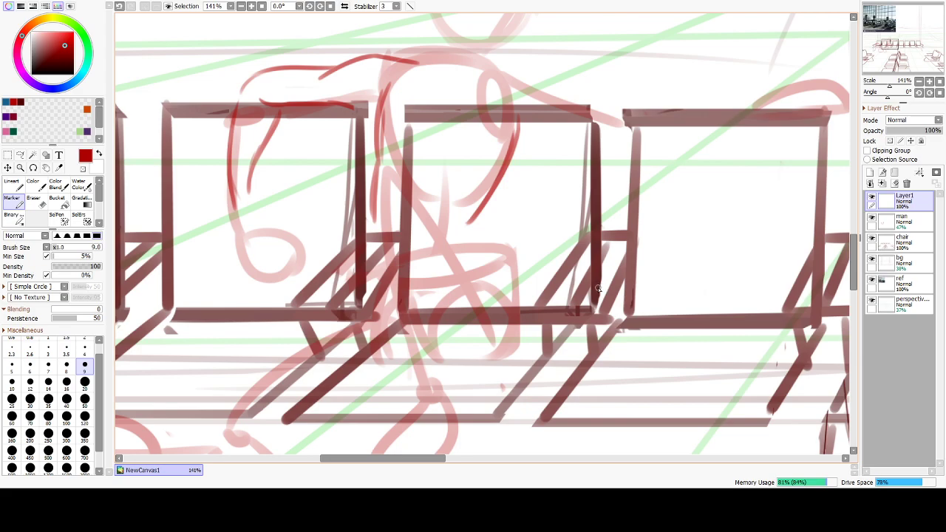
{"action": "scroll", "coordinate": [584, 292], "scroll_direction": "up", "scroll_amount": 2}
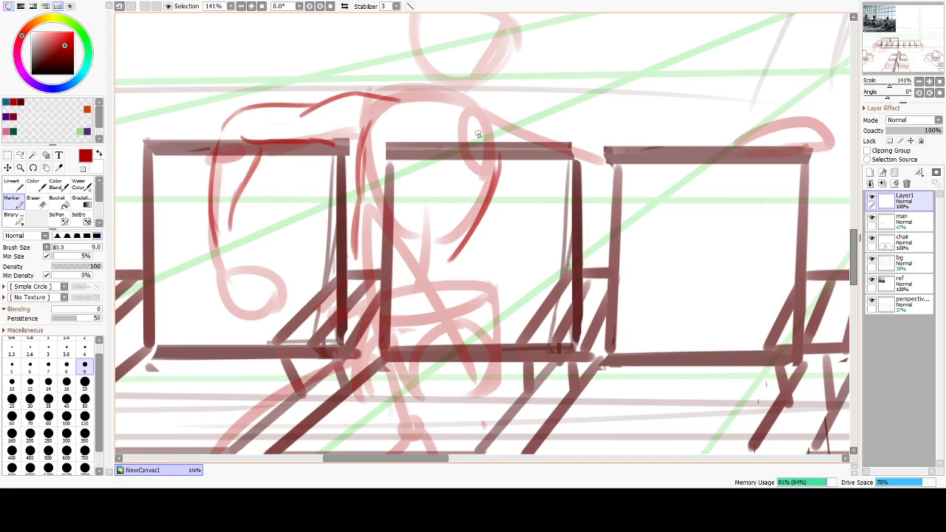
{"action": "key", "text": "e"}
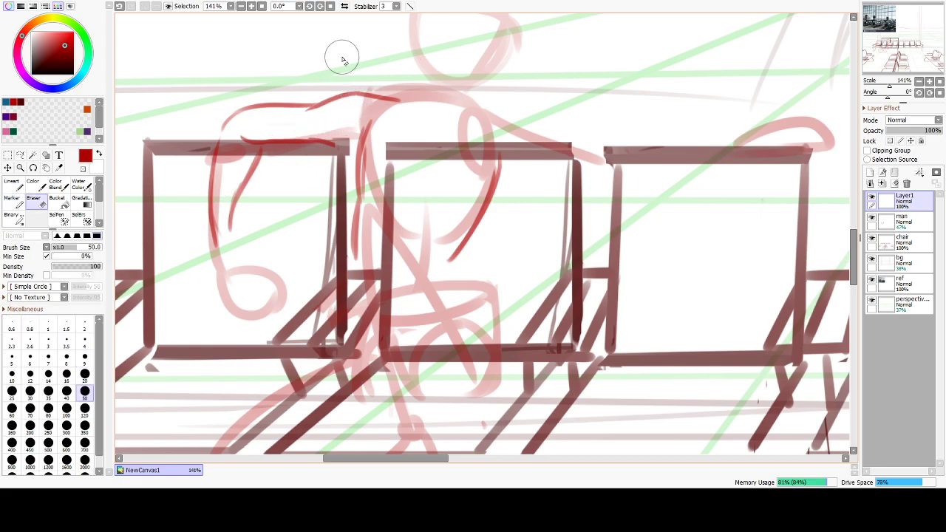
Draw the upper contour of the man's other shoulder and arm, sloping down toward the fourth chair.
{"action": "key", "text": "b"}
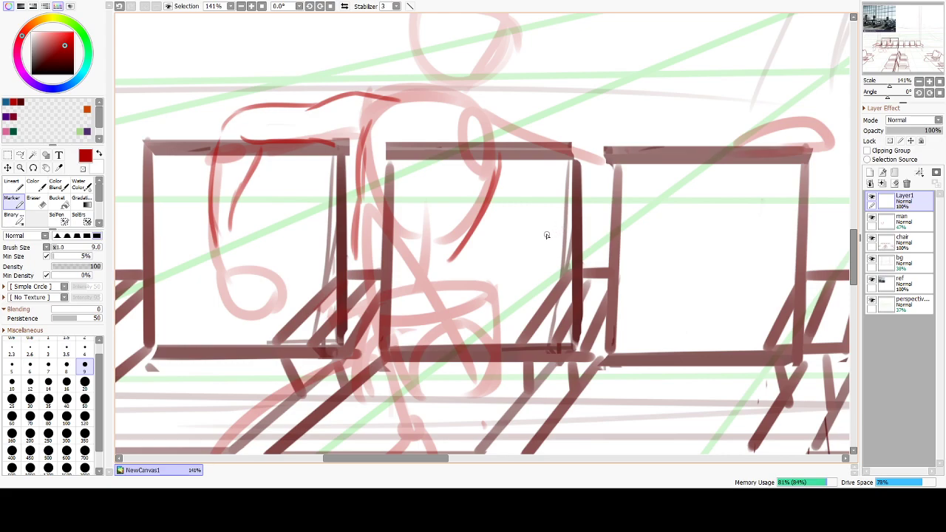
{"action": "mouse_move", "coordinate": [450, 99]}
{"action": "left_mouse_down"}
{"action": "mouse_move", "coordinate": [518, 103]}
{"action": "mouse_move", "coordinate": [588, 146]}
{"action": "left_mouse_up"}
{"action": "mouse_move", "coordinate": [627, 115]}
{"action": "left_mouse_down"}
{"action": "mouse_move", "coordinate": [587, 72]}
{"action": "mouse_move", "coordinate": [618, 119]}
{"action": "left_mouse_up"}
{"action": "key", "text": "ctrl+z"}
Try to sketch a raised open hand with fingers above the fourth chair.
{"action": "mouse_move", "coordinate": [592, 80]}
{"action": "left_mouse_down"}
{"action": "mouse_move", "coordinate": [615, 122]}
{"action": "mouse_move", "coordinate": [640, 106]}
{"action": "mouse_move", "coordinate": [649, 41]}
{"action": "left_mouse_up"}
{"action": "mouse_move", "coordinate": [639, 77]}
{"action": "left_mouse_down"}
{"action": "mouse_move", "coordinate": [673, 51]}
{"action": "mouse_move", "coordinate": [689, 72]}
{"action": "mouse_move", "coordinate": [647, 134]}
{"action": "left_mouse_up"}
{"action": "left_click_drag", "start_coordinate": [672, 49], "coordinate": [656, 87]}
{"action": "left_click_drag", "start_coordinate": [685, 55], "coordinate": [663, 94]}
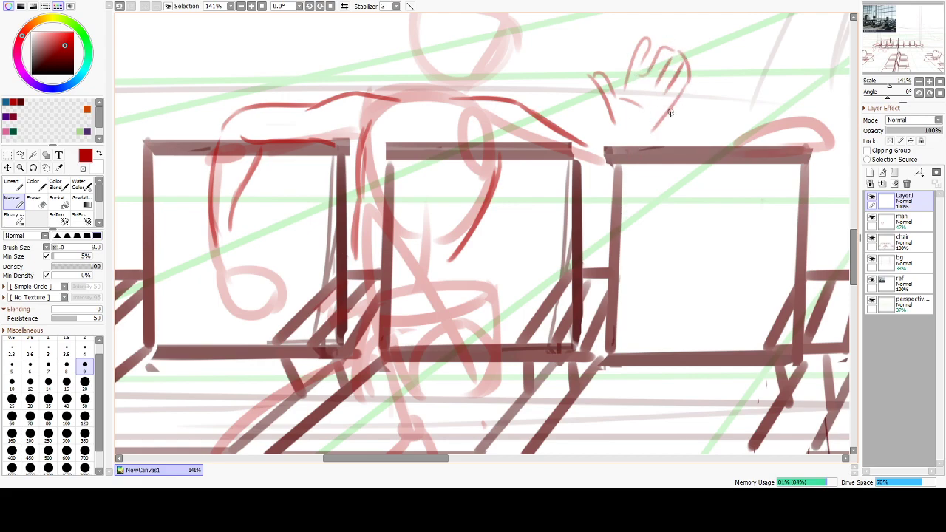
{"action": "key", "text": "ctrl+z"}
{"action": "key", "text": "ctrl+z"}
{"action": "key", "text": "ctrl+z"}
{"action": "key", "text": "ctrl+z"}
{"action": "key", "text": "ctrl+z"}
{"action": "key", "text": "ctrl+z"}
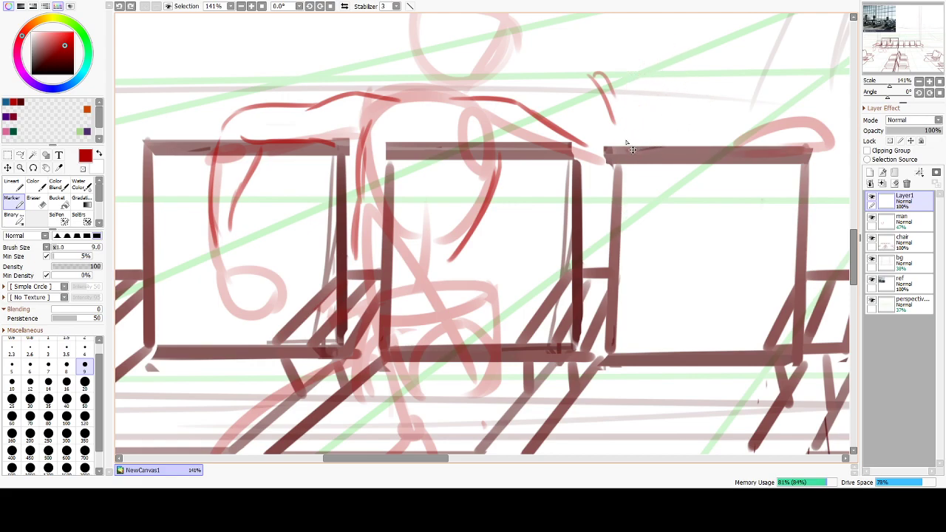
{"action": "key", "text": "ctrl+z"}
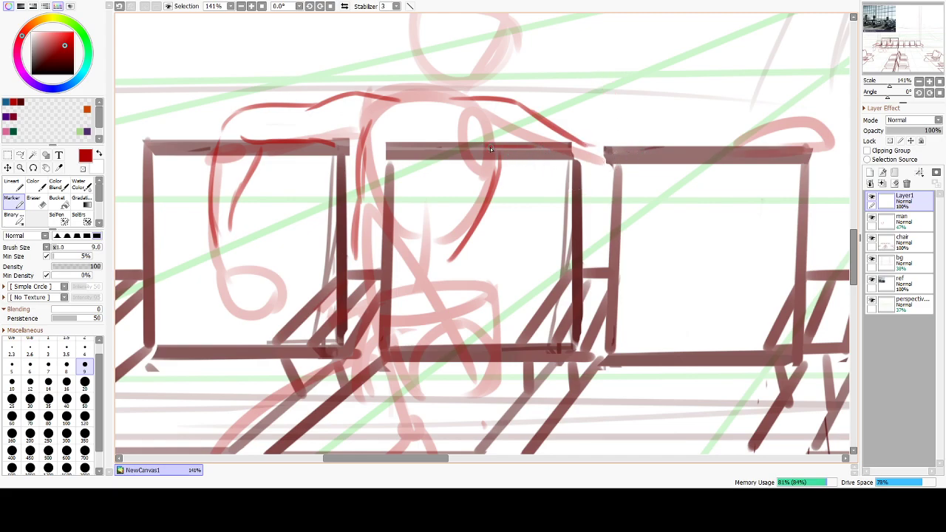
Draw the underside of the man's upper arm along the third chair's top and the forearm's upper contour across the fourth chair.
{"action": "mouse_move", "coordinate": [497, 151]}
{"action": "left_mouse_down"}
{"action": "mouse_move", "coordinate": [637, 151]}
{"action": "mouse_move", "coordinate": [579, 147]}
{"action": "left_mouse_up"}
{"action": "left_click_drag", "start_coordinate": [509, 151], "coordinate": [587, 152]}
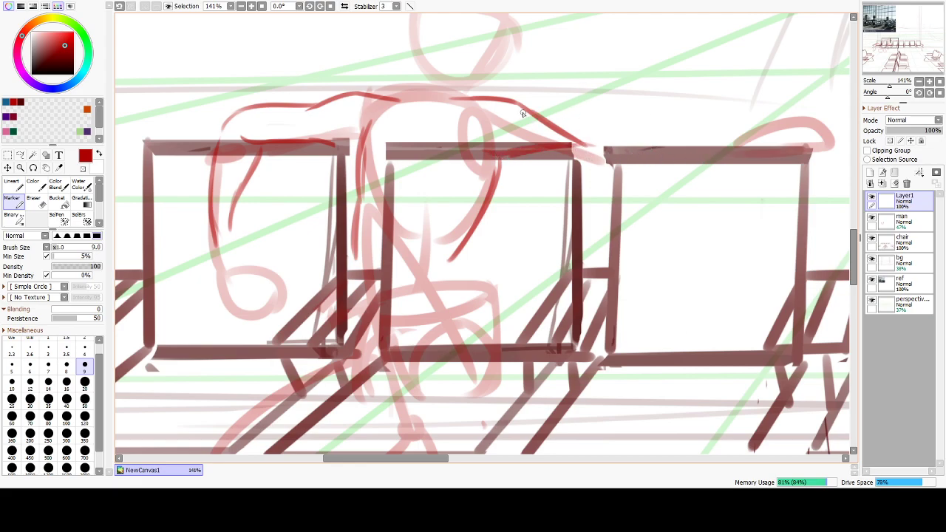
{"action": "left_click_drag", "start_coordinate": [509, 157], "coordinate": [484, 160]}
{"action": "mouse_move", "coordinate": [578, 142]}
{"action": "left_mouse_down"}
{"action": "mouse_move", "coordinate": [592, 187]}
{"action": "mouse_move", "coordinate": [585, 182]}
{"action": "mouse_move", "coordinate": [619, 187]}
{"action": "mouse_move", "coordinate": [642, 166]}
{"action": "mouse_move", "coordinate": [591, 148]}
{"action": "mouse_move", "coordinate": [604, 202]}
{"action": "mouse_move", "coordinate": [572, 187]}
{"action": "mouse_move", "coordinate": [615, 195]}
{"action": "left_mouse_up"}
{"action": "key", "text": "ctrl+z"}
{"action": "mouse_move", "coordinate": [594, 151]}
{"action": "left_mouse_down"}
{"action": "mouse_move", "coordinate": [717, 138]}
{"action": "mouse_move", "coordinate": [628, 140]}
{"action": "mouse_move", "coordinate": [747, 138]}
{"action": "mouse_move", "coordinate": [806, 150]}
{"action": "mouse_move", "coordinate": [738, 153]}
{"action": "mouse_move", "coordinate": [784, 137]}
{"action": "mouse_move", "coordinate": [730, 136]}
{"action": "mouse_move", "coordinate": [817, 147]}
{"action": "left_mouse_up"}
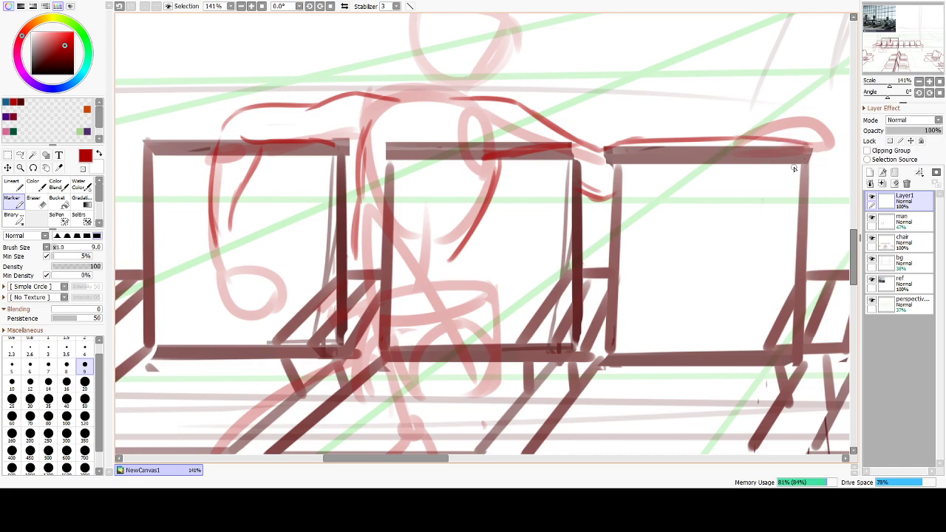
Outline the thumb and the back of the relaxed hand drooping over the fourth chair's far corner.
{"action": "left_click_drag", "start_coordinate": [808, 146], "coordinate": [832, 176]}
{"action": "key", "text": "ctrl+z"}
{"action": "mouse_move", "coordinate": [731, 151]}
{"action": "left_mouse_down"}
{"action": "mouse_move", "coordinate": [765, 174]}
{"action": "mouse_move", "coordinate": [754, 174]}
{"action": "mouse_move", "coordinate": [778, 195]}
{"action": "left_mouse_up"}
{"action": "key", "text": "ctrl+z"}
{"action": "key", "text": "ctrl+z"}
{"action": "mouse_move", "coordinate": [735, 150]}
{"action": "left_mouse_down"}
{"action": "mouse_move", "coordinate": [782, 192]}
{"action": "mouse_move", "coordinate": [781, 164]}
{"action": "mouse_move", "coordinate": [795, 158]}
{"action": "mouse_move", "coordinate": [815, 160]}
{"action": "mouse_move", "coordinate": [843, 184]}
{"action": "left_mouse_up"}
{"action": "key", "text": "ctrl+z"}
Draw the drooping fingers of the hand hanging past the fourth chair's edge.
{"action": "mouse_move", "coordinate": [828, 152]}
{"action": "left_mouse_down"}
{"action": "mouse_move", "coordinate": [842, 184]}
{"action": "mouse_move", "coordinate": [814, 199]}
{"action": "mouse_move", "coordinate": [818, 187]}
{"action": "mouse_move", "coordinate": [819, 201]}
{"action": "left_mouse_up"}
{"action": "key", "text": "ctrl+z"}
{"action": "key", "text": "ctrl+z"}
{"action": "key", "text": "ctrl+z"}
{"action": "key", "text": "ctrl+z"}
{"action": "left_click_drag", "start_coordinate": [816, 166], "coordinate": [819, 200]}
{"action": "key", "text": "ctrl+z"}
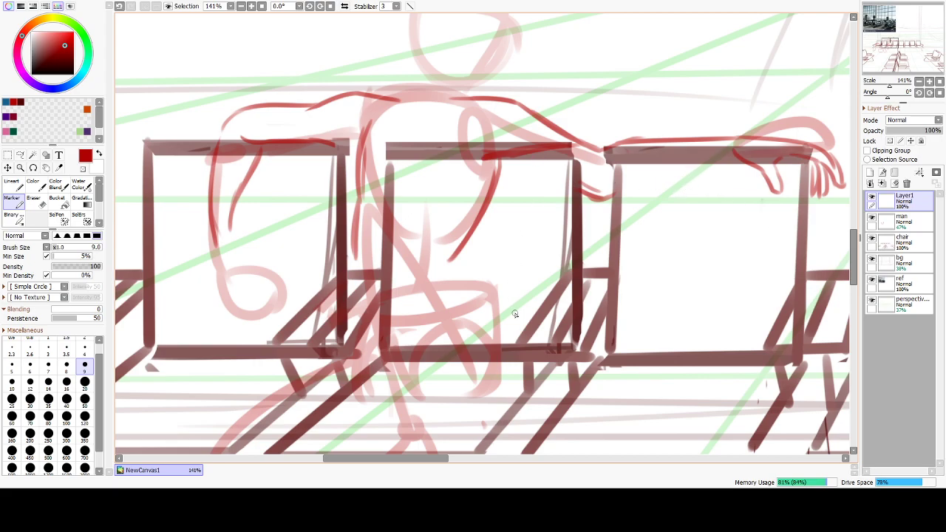
Draw the forearm's lower contour from the wrist at the fourth chair down to the elbow.
{"action": "left_click_drag", "start_coordinate": [514, 306], "coordinate": [537, 165]}
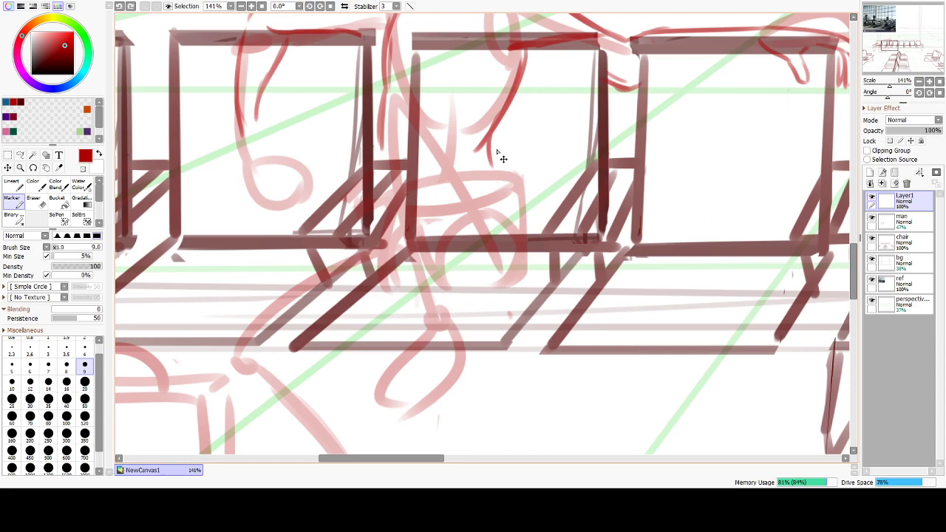
{"action": "scroll", "coordinate": [517, 170], "scroll_direction": "up", "scroll_amount": 3}
{"action": "mouse_move", "coordinate": [567, 218]}
{"action": "left_mouse_down"}
{"action": "mouse_move", "coordinate": [581, 237]}
{"action": "mouse_move", "coordinate": [543, 262]}
{"action": "mouse_move", "coordinate": [530, 259]}
{"action": "mouse_move", "coordinate": [582, 162]}
{"action": "mouse_move", "coordinate": [616, 252]}
{"action": "mouse_move", "coordinate": [721, 180]}
{"action": "left_mouse_up"}
{"action": "key", "text": "ctrl+z"}
{"action": "left_click_drag", "start_coordinate": [606, 224], "coordinate": [732, 176]}
Redraw the outstretched upper arm's underside sloping from the armpit to the elbow, and erase the earlier strokes there.
{"action": "left_click_drag", "start_coordinate": [515, 188], "coordinate": [586, 227]}
{"action": "key", "text": "ctrl+z"}
{"action": "key", "text": "e"}
{"action": "mouse_move", "coordinate": [491, 179]}
{"action": "left_mouse_down"}
{"action": "mouse_move", "coordinate": [573, 194]}
{"action": "mouse_move", "coordinate": [573, 201]}
{"action": "left_mouse_up"}
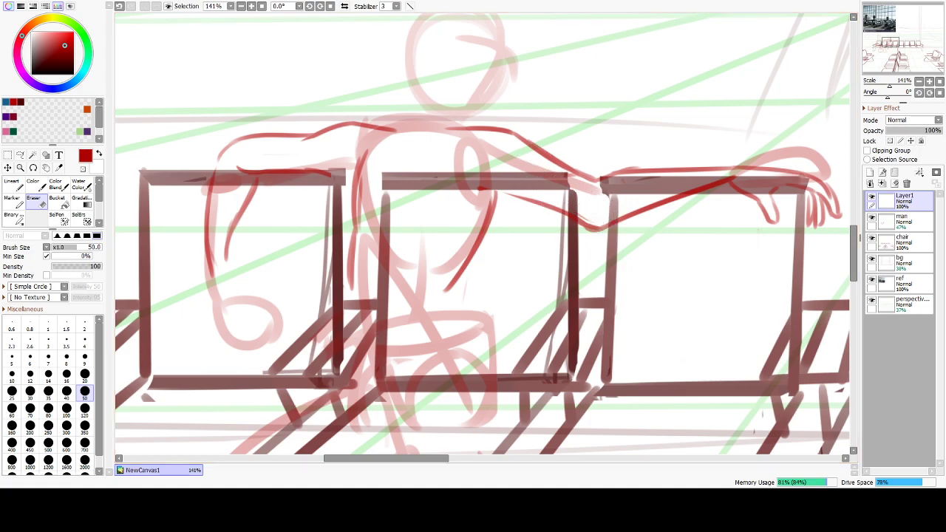
{"action": "key", "text": "b"}
{"action": "key", "text": "ctrl+z"}
Extend the torso contours on both sides from the waist down to the hips.
{"action": "left_click_drag", "start_coordinate": [309, 172], "coordinate": [354, 186]}
{"action": "mouse_move", "coordinate": [334, 289]}
{"action": "left_mouse_down"}
{"action": "mouse_move", "coordinate": [368, 237]}
{"action": "mouse_move", "coordinate": [346, 282]}
{"action": "left_mouse_up"}
{"action": "left_click_drag", "start_coordinate": [375, 232], "coordinate": [337, 302]}
{"action": "left_click_drag", "start_coordinate": [493, 226], "coordinate": [495, 313]}
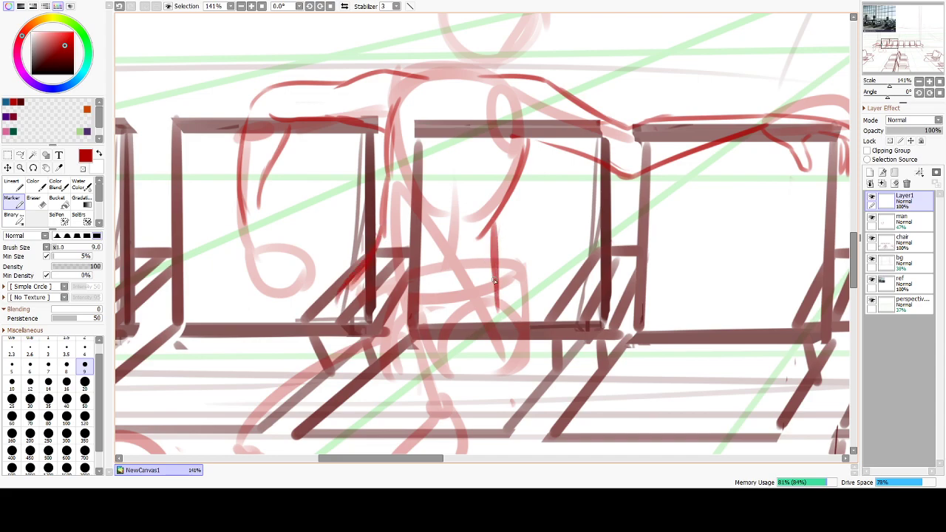
{"action": "left_click_drag", "start_coordinate": [497, 268], "coordinate": [497, 330]}
Outline the raised bent leg from the hip over the knee, with an inner contour running down the calf.
{"action": "left_click_drag", "start_coordinate": [483, 283], "coordinate": [422, 191]}
{"action": "key", "text": "ctrl+z"}
{"action": "left_click_drag", "start_coordinate": [460, 247], "coordinate": [364, 156]}
{"action": "key", "text": "ctrl+z"}
{"action": "mouse_move", "coordinate": [470, 270]}
{"action": "left_mouse_down"}
{"action": "mouse_move", "coordinate": [388, 191]}
{"action": "mouse_move", "coordinate": [319, 243]}
{"action": "mouse_move", "coordinate": [388, 380]}
{"action": "left_mouse_up"}
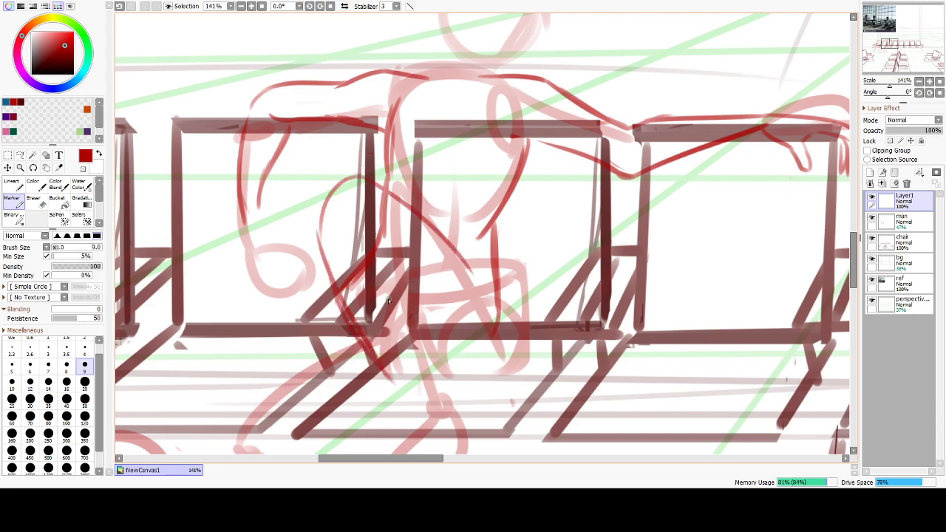
{"action": "key", "text": "ctrl+z"}
{"action": "mouse_move", "coordinate": [386, 219]}
{"action": "left_mouse_down"}
{"action": "mouse_move", "coordinate": [415, 293]}
{"action": "mouse_move", "coordinate": [407, 275]}
{"action": "mouse_move", "coordinate": [415, 357]}
{"action": "left_mouse_up"}
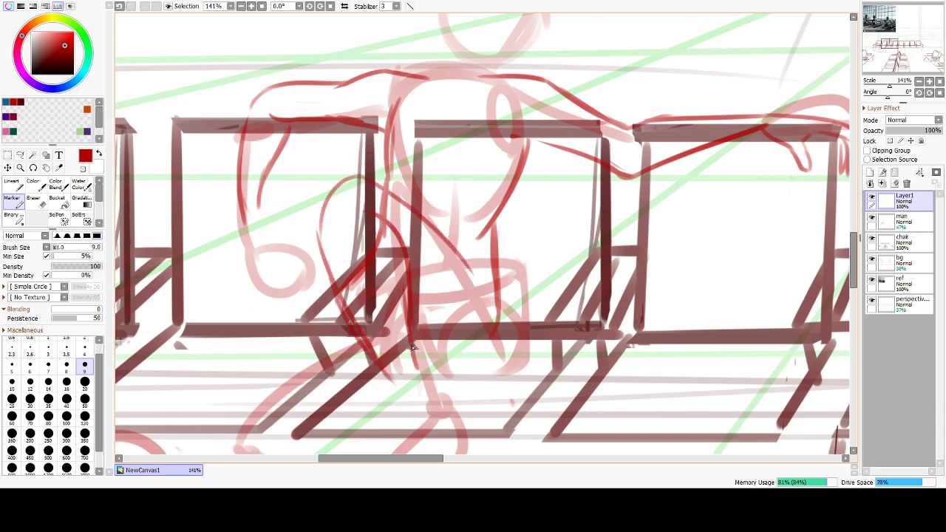
Draw the rounded underside of the hip below the third chair's seat line, joining the waist contour to the leg.
{"action": "mouse_move", "coordinate": [409, 324]}
{"action": "left_mouse_down"}
{"action": "mouse_move", "coordinate": [447, 343]}
{"action": "mouse_move", "coordinate": [408, 342]}
{"action": "mouse_move", "coordinate": [415, 361]}
{"action": "mouse_move", "coordinate": [484, 366]}
{"action": "left_mouse_up"}
{"action": "mouse_move", "coordinate": [501, 290]}
{"action": "left_mouse_down"}
{"action": "mouse_move", "coordinate": [469, 380]}
{"action": "mouse_move", "coordinate": [476, 373]}
{"action": "left_mouse_up"}
{"action": "key", "text": "ctrl+z"}
{"action": "key", "text": "ctrl+z"}
Draw the raised leg's lower calf, ankle and hanging foot below the third chair.
{"action": "left_click_drag", "start_coordinate": [436, 404], "coordinate": [445, 299]}
{"action": "mouse_move", "coordinate": [397, 273]}
{"action": "left_mouse_down"}
{"action": "mouse_move", "coordinate": [357, 334]}
{"action": "mouse_move", "coordinate": [375, 337]}
{"action": "mouse_move", "coordinate": [357, 358]}
{"action": "mouse_move", "coordinate": [353, 385]}
{"action": "left_mouse_up"}
{"action": "key", "text": "ctrl+z"}
{"action": "mouse_move", "coordinate": [371, 341]}
{"action": "left_mouse_down"}
{"action": "mouse_move", "coordinate": [352, 382]}
{"action": "mouse_move", "coordinate": [381, 391]}
{"action": "mouse_move", "coordinate": [430, 376]}
{"action": "left_mouse_up"}
{"action": "mouse_move", "coordinate": [424, 267]}
{"action": "left_mouse_down"}
{"action": "mouse_move", "coordinate": [440, 334]}
{"action": "mouse_move", "coordinate": [443, 313]}
{"action": "mouse_move", "coordinate": [407, 386]}
{"action": "left_mouse_up"}
{"action": "mouse_move", "coordinate": [447, 310]}
{"action": "left_mouse_down"}
{"action": "mouse_move", "coordinate": [417, 372]}
{"action": "mouse_move", "coordinate": [433, 355]}
{"action": "mouse_move", "coordinate": [405, 387]}
{"action": "left_mouse_up"}
{"action": "key", "text": "ctrl+z"}
{"action": "key", "text": "ctrl+z"}
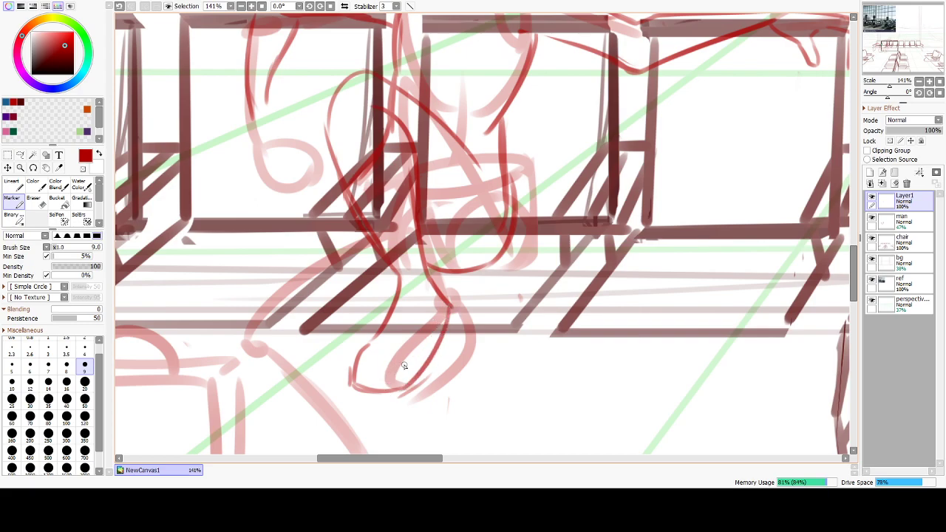
{"action": "mouse_move", "coordinate": [387, 322]}
{"action": "left_mouse_down"}
{"action": "mouse_move", "coordinate": [352, 382]}
{"action": "mouse_move", "coordinate": [395, 394]}
{"action": "left_mouse_up"}
{"action": "left_click_drag", "start_coordinate": [452, 314], "coordinate": [418, 381]}
Draw the upper and lower thigh contours of the man's other leg, extending sideways below the second chair.
{"action": "mouse_move", "coordinate": [395, 321]}
{"action": "left_mouse_down"}
{"action": "mouse_move", "coordinate": [437, 364]}
{"action": "mouse_move", "coordinate": [466, 356]}
{"action": "left_mouse_up"}
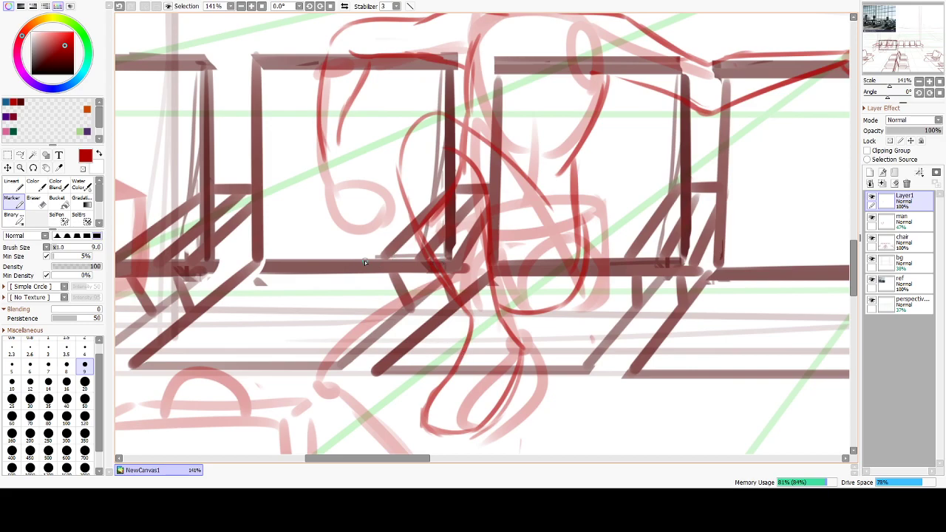
{"action": "left_click_drag", "start_coordinate": [410, 241], "coordinate": [289, 317]}
{"action": "mouse_move", "coordinate": [461, 310]}
{"action": "left_mouse_down"}
{"action": "mouse_move", "coordinate": [403, 328]}
{"action": "mouse_move", "coordinate": [355, 329]}
{"action": "left_mouse_up"}
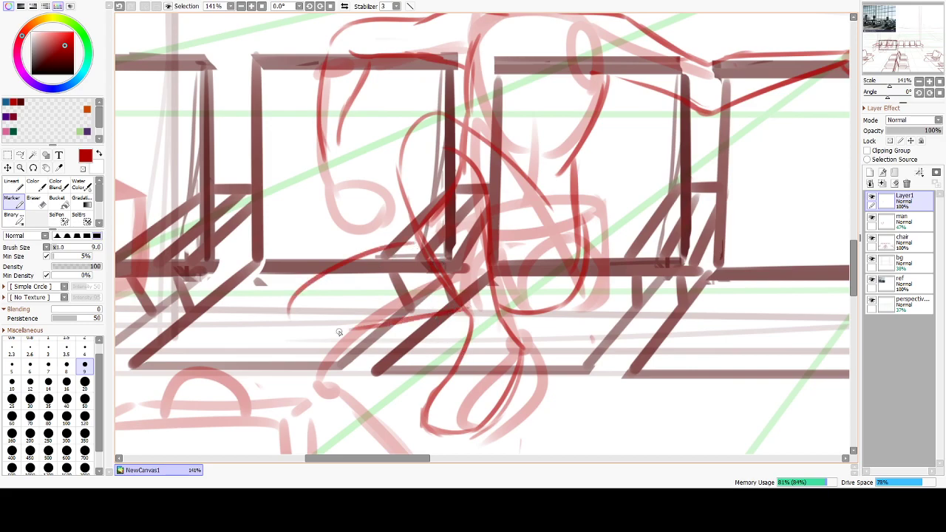
Draw the other leg's shin and calf contours running down from its bent knee.
{"action": "left_click_drag", "start_coordinate": [383, 378], "coordinate": [349, 308]}
{"action": "left_click_drag", "start_coordinate": [305, 235], "coordinate": [366, 325]}
{"action": "left_click_drag", "start_coordinate": [257, 248], "coordinate": [334, 369]}
{"action": "mouse_move", "coordinate": [300, 329]}
{"action": "left_mouse_down"}
{"action": "mouse_move", "coordinate": [279, 300]}
{"action": "mouse_move", "coordinate": [275, 241]}
{"action": "left_mouse_up"}
{"action": "left_click_drag", "start_coordinate": [342, 198], "coordinate": [371, 326]}
{"action": "mouse_move", "coordinate": [283, 250]}
{"action": "left_mouse_down"}
{"action": "mouse_move", "coordinate": [338, 330]}
{"action": "mouse_move", "coordinate": [293, 370]}
{"action": "left_mouse_up"}
{"action": "key", "text": "ctrl+z"}
Sketch the foot at the end of the other leg, trying several strokes for its top and sole.
{"action": "mouse_move", "coordinate": [331, 319]}
{"action": "left_mouse_down"}
{"action": "mouse_move", "coordinate": [289, 369]}
{"action": "mouse_move", "coordinate": [264, 380]}
{"action": "mouse_move", "coordinate": [262, 399]}
{"action": "mouse_move", "coordinate": [336, 404]}
{"action": "left_mouse_up"}
{"action": "key", "text": "ctrl+z"}
{"action": "key", "text": "ctrl+z"}
{"action": "key", "text": "ctrl+z"}
{"action": "mouse_move", "coordinate": [333, 328]}
{"action": "left_mouse_down"}
{"action": "mouse_move", "coordinate": [245, 403]}
{"action": "mouse_move", "coordinate": [340, 416]}
{"action": "left_mouse_up"}
{"action": "key", "text": "ctrl+z"}
{"action": "key", "text": "ctrl+z"}
{"action": "key", "text": "ctrl+z"}
{"action": "mouse_move", "coordinate": [333, 328]}
{"action": "left_mouse_down"}
{"action": "mouse_move", "coordinate": [250, 387]}
{"action": "mouse_move", "coordinate": [249, 405]}
{"action": "left_mouse_up"}
{"action": "mouse_move", "coordinate": [253, 408]}
{"action": "left_mouse_down"}
{"action": "mouse_move", "coordinate": [361, 411]}
{"action": "mouse_move", "coordinate": [343, 407]}
{"action": "left_mouse_up"}
{"action": "key", "text": "ctrl+z"}
{"action": "left_click_drag", "start_coordinate": [369, 322], "coordinate": [394, 378]}
{"action": "key", "text": "ctrl+z"}
{"action": "mouse_move", "coordinate": [372, 325]}
{"action": "left_mouse_down"}
{"action": "mouse_move", "coordinate": [394, 380]}
{"action": "mouse_move", "coordinate": [325, 411]}
{"action": "left_mouse_up"}
{"action": "key", "text": "ctrl+z"}
{"action": "mouse_move", "coordinate": [392, 379]}
{"action": "left_mouse_down"}
{"action": "mouse_move", "coordinate": [271, 410]}
{"action": "mouse_move", "coordinate": [402, 380]}
{"action": "left_mouse_up"}
{"action": "key", "text": "ctrl+z"}
Draw a detailed hand with thumb and fingers at the end of the bent arm in front of the second chair.
{"action": "mouse_move", "coordinate": [461, 262]}
{"action": "left_mouse_down"}
{"action": "mouse_move", "coordinate": [486, 357]}
{"action": "mouse_move", "coordinate": [488, 312]}
{"action": "left_mouse_up"}
{"action": "left_click_drag", "start_coordinate": [482, 199], "coordinate": [504, 384]}
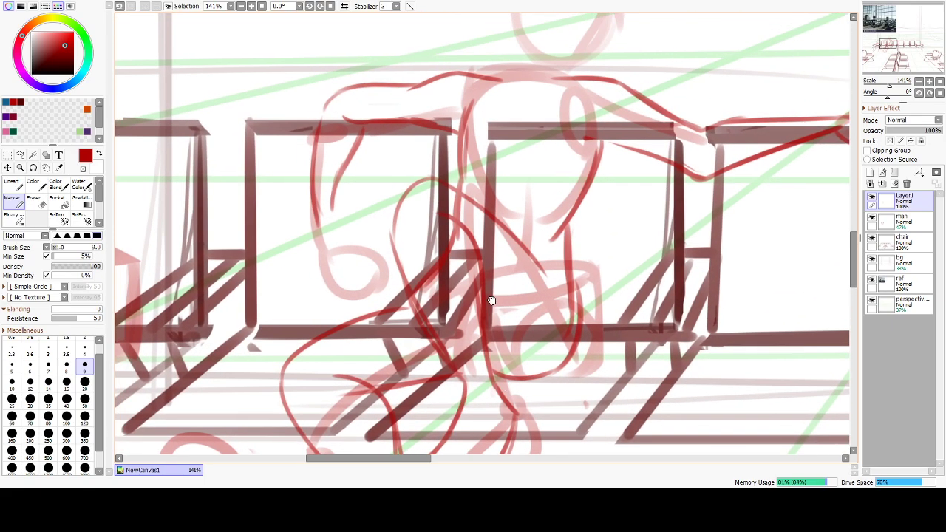
{"action": "left_click_drag", "start_coordinate": [492, 300], "coordinate": [484, 335]}
{"action": "mouse_move", "coordinate": [304, 242]}
{"action": "left_mouse_down"}
{"action": "mouse_move", "coordinate": [335, 293]}
{"action": "mouse_move", "coordinate": [342, 238]}
{"action": "left_mouse_up"}
{"action": "key", "text": "ctrl+z"}
{"action": "key", "text": "ctrl+z"}
{"action": "left_click_drag", "start_coordinate": [303, 247], "coordinate": [306, 305]}
{"action": "key", "text": "ctrl+z"}
{"action": "mouse_move", "coordinate": [305, 250]}
{"action": "left_mouse_down"}
{"action": "mouse_move", "coordinate": [326, 320]}
{"action": "mouse_move", "coordinate": [325, 285]}
{"action": "mouse_move", "coordinate": [346, 325]}
{"action": "mouse_move", "coordinate": [340, 300]}
{"action": "mouse_move", "coordinate": [332, 286]}
{"action": "mouse_move", "coordinate": [342, 326]}
{"action": "left_mouse_up"}
{"action": "mouse_move", "coordinate": [352, 323]}
{"action": "left_mouse_down"}
{"action": "mouse_move", "coordinate": [344, 289]}
{"action": "mouse_move", "coordinate": [372, 312]}
{"action": "mouse_move", "coordinate": [350, 282]}
{"action": "left_mouse_up"}
{"action": "key", "text": "ctrl+z"}
{"action": "mouse_move", "coordinate": [325, 239]}
{"action": "left_mouse_down"}
{"action": "mouse_move", "coordinate": [374, 262]}
{"action": "mouse_move", "coordinate": [353, 279]}
{"action": "mouse_move", "coordinate": [357, 309]}
{"action": "left_mouse_up"}
{"action": "key", "text": "ctrl+z"}
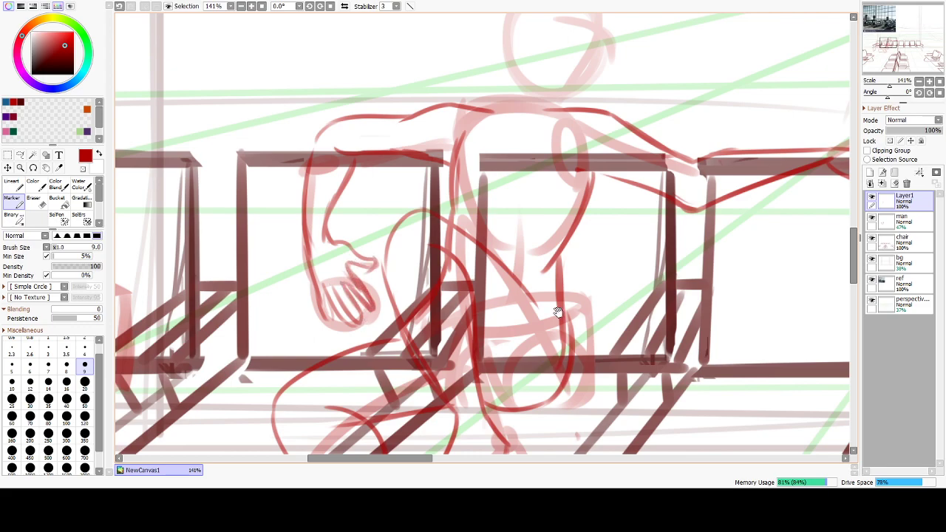
Draw the man's neck lines, the jaw stroke and the start of the back of the head.
{"action": "scroll", "coordinate": [526, 192], "scroll_direction": "up", "scroll_amount": 2}
{"action": "mouse_move", "coordinate": [485, 142]}
{"action": "left_mouse_down"}
{"action": "mouse_move", "coordinate": [504, 111]}
{"action": "mouse_move", "coordinate": [535, 143]}
{"action": "mouse_move", "coordinate": [587, 124]}
{"action": "mouse_move", "coordinate": [533, 139]}
{"action": "mouse_move", "coordinate": [497, 57]}
{"action": "left_mouse_up"}
{"action": "key", "text": "ctrl+z"}
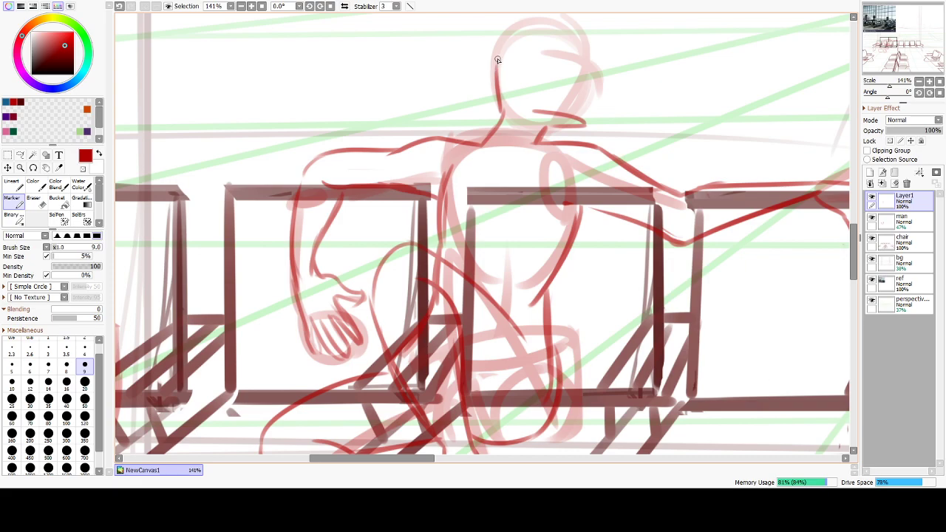
Erase the detailed hand and wrist strokes of the bent arm in front of the second chair.
{"action": "key", "text": "e"}
{"action": "mouse_move", "coordinate": [318, 255]}
{"action": "left_mouse_down"}
{"action": "mouse_move", "coordinate": [299, 311]}
{"action": "mouse_move", "coordinate": [318, 359]}
{"action": "mouse_move", "coordinate": [332, 291]}
{"action": "mouse_move", "coordinate": [329, 230]}
{"action": "left_mouse_up"}
{"action": "mouse_move", "coordinate": [597, 213]}
{"action": "left_mouse_down"}
{"action": "mouse_move", "coordinate": [532, 258]}
{"action": "mouse_move", "coordinate": [539, 252]}
{"action": "left_mouse_up"}
Draw the rounded skull contour over the rough head, from the back of the neck across the crown.
{"action": "key", "text": "n"}
{"action": "mouse_move", "coordinate": [439, 117]}
{"action": "left_mouse_down"}
{"action": "mouse_move", "coordinate": [476, 55]}
{"action": "mouse_move", "coordinate": [503, 55]}
{"action": "mouse_move", "coordinate": [537, 90]}
{"action": "left_mouse_up"}
{"action": "key", "text": "ctrl+z"}
{"action": "key", "text": "ctrl+z"}
{"action": "key", "text": "ctrl+z"}
{"action": "left_click_drag", "start_coordinate": [436, 88], "coordinate": [495, 51]}
{"action": "key", "text": "ctrl+z"}
{"action": "mouse_move", "coordinate": [435, 105]}
{"action": "left_mouse_down"}
{"action": "mouse_move", "coordinate": [508, 50]}
{"action": "mouse_move", "coordinate": [477, 52]}
{"action": "mouse_move", "coordinate": [507, 52]}
{"action": "mouse_move", "coordinate": [544, 89]}
{"action": "left_mouse_up"}
{"action": "key", "text": "ctrl+z"}
{"action": "key", "text": "ctrl+z"}
{"action": "left_click_drag", "start_coordinate": [494, 50], "coordinate": [541, 93]}
{"action": "key", "text": "ctrl+z"}
{"action": "key", "text": "ctrl+z"}
Draw the face-side contour of the head from the forehead down to the chin.
{"action": "mouse_move", "coordinate": [520, 58]}
{"action": "left_mouse_down"}
{"action": "mouse_move", "coordinate": [539, 84]}
{"action": "mouse_move", "coordinate": [529, 135]}
{"action": "left_mouse_up"}
{"action": "key", "text": "ctrl+z"}
{"action": "left_click_drag", "start_coordinate": [538, 78], "coordinate": [523, 157]}
{"action": "key", "text": "ctrl+z"}
{"action": "key", "text": "ctrl+z"}
{"action": "key", "text": "ctrl+z"}
{"action": "mouse_move", "coordinate": [534, 77]}
{"action": "left_mouse_down"}
{"action": "mouse_move", "coordinate": [515, 146]}
{"action": "mouse_move", "coordinate": [525, 141]}
{"action": "mouse_move", "coordinate": [523, 158]}
{"action": "left_mouse_up"}
{"action": "key", "text": "ctrl+z"}
{"action": "key", "text": "ctrl+z"}
{"action": "key", "text": "ctrl+z"}
Add the jaw corner and the ear on the side of the man's head.
{"action": "left_click_drag", "start_coordinate": [521, 62], "coordinate": [513, 146]}
{"action": "mouse_move", "coordinate": [495, 91]}
{"action": "left_mouse_down"}
{"action": "mouse_move", "coordinate": [524, 98]}
{"action": "mouse_move", "coordinate": [473, 117]}
{"action": "left_mouse_up"}
{"action": "key", "text": "ctrl+z"}
{"action": "mouse_move", "coordinate": [474, 115]}
{"action": "left_mouse_down"}
{"action": "mouse_move", "coordinate": [477, 145]}
{"action": "mouse_move", "coordinate": [497, 152]}
{"action": "left_mouse_up"}
{"action": "key", "text": "ctrl+z"}
{"action": "key", "text": "ctrl+z"}
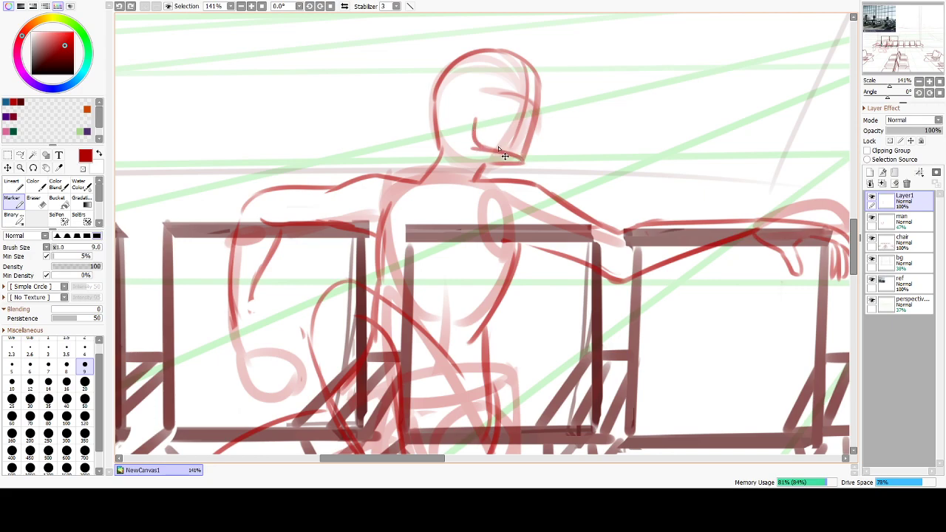
{"action": "mouse_move", "coordinate": [478, 108]}
{"action": "left_mouse_down"}
{"action": "mouse_move", "coordinate": [454, 101]}
{"action": "mouse_move", "coordinate": [463, 122]}
{"action": "mouse_move", "coordinate": [474, 121]}
{"action": "left_mouse_up"}
{"action": "key", "text": "ctrl+z"}
Redraw the shoulder line beside the neck higher, and erase the old shoulder and arm strokes below it.
{"action": "mouse_move", "coordinate": [445, 76]}
{"action": "left_mouse_down"}
{"action": "mouse_move", "coordinate": [447, 153]}
{"action": "mouse_move", "coordinate": [419, 183]}
{"action": "left_mouse_up"}
{"action": "key", "text": "ctrl+z"}
{"action": "key", "text": "ctrl+z"}
{"action": "mouse_move", "coordinate": [325, 183]}
{"action": "left_mouse_down"}
{"action": "mouse_move", "coordinate": [357, 170]}
{"action": "mouse_move", "coordinate": [428, 181]}
{"action": "left_mouse_up"}
{"action": "key", "text": "ctrl+z"}
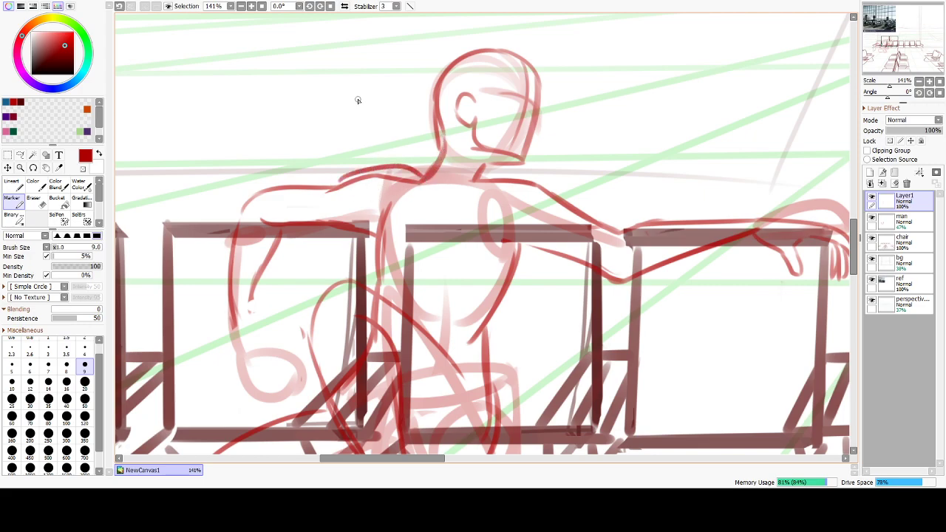
{"action": "key", "text": "e"}
{"action": "left_click_drag", "start_coordinate": [326, 199], "coordinate": [381, 191]}
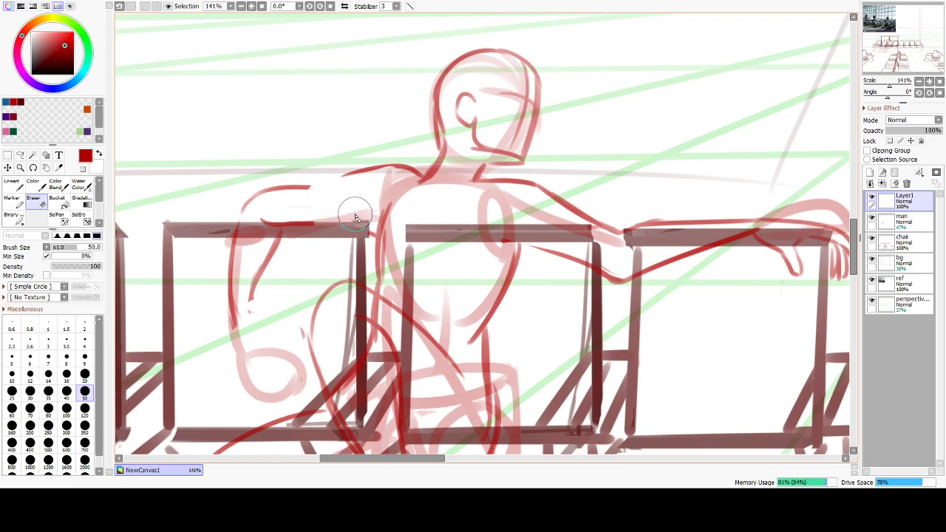
Add a higher upper contour to the bent arm above the second chair.
{"action": "key", "text": "b"}
{"action": "left_click_drag", "start_coordinate": [243, 195], "coordinate": [316, 178]}
{"action": "key", "text": "ctrl+z"}
{"action": "left_click_drag", "start_coordinate": [248, 201], "coordinate": [383, 165]}
{"action": "key", "text": "ctrl+z"}
{"action": "key", "text": "ctrl+z"}
Try to bridge the gap between the bent arm's upper contour and the shoulder line.
{"action": "left_click_drag", "start_coordinate": [330, 179], "coordinate": [411, 173]}
{"action": "key", "text": "ctrl+z"}
{"action": "key", "text": "ctrl+z"}
{"action": "mouse_move", "coordinate": [316, 181]}
{"action": "left_mouse_down"}
{"action": "mouse_move", "coordinate": [407, 174]}
{"action": "mouse_move", "coordinate": [367, 170]}
{"action": "mouse_move", "coordinate": [397, 168]}
{"action": "left_mouse_up"}
{"action": "key", "text": "ctrl+z"}
{"action": "key", "text": "ctrl+z"}
{"action": "left_click_drag", "start_coordinate": [330, 178], "coordinate": [406, 173]}
{"action": "key", "text": "ctrl+z"}
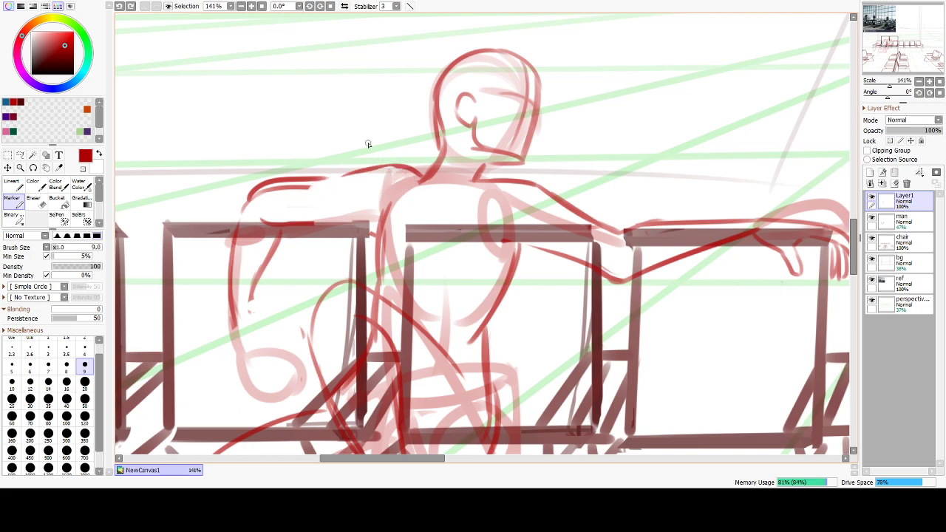
Erase the loose end of the shoulder line and redraw it so it joins the bent arm's upper contour.
{"action": "key", "text": "e"}
{"action": "mouse_move", "coordinate": [344, 179]}
{"action": "left_mouse_down"}
{"action": "mouse_move", "coordinate": [403, 167]}
{"action": "mouse_move", "coordinate": [402, 176]}
{"action": "mouse_move", "coordinate": [434, 184]}
{"action": "mouse_move", "coordinate": [412, 143]}
{"action": "mouse_move", "coordinate": [412, 178]}
{"action": "mouse_move", "coordinate": [410, 102]}
{"action": "mouse_move", "coordinate": [328, 180]}
{"action": "mouse_move", "coordinate": [398, 164]}
{"action": "mouse_move", "coordinate": [403, 177]}
{"action": "mouse_move", "coordinate": [303, 179]}
{"action": "mouse_move", "coordinate": [347, 164]}
{"action": "mouse_move", "coordinate": [288, 178]}
{"action": "mouse_move", "coordinate": [424, 176]}
{"action": "mouse_move", "coordinate": [333, 176]}
{"action": "mouse_move", "coordinate": [399, 164]}
{"action": "left_mouse_up"}
{"action": "key", "text": "b"}
{"action": "key", "text": "ctrl+z"}
{"action": "key", "text": "ctrl+z"}
{"action": "key", "text": "ctrl+z"}
{"action": "key", "text": "ctrl+z"}
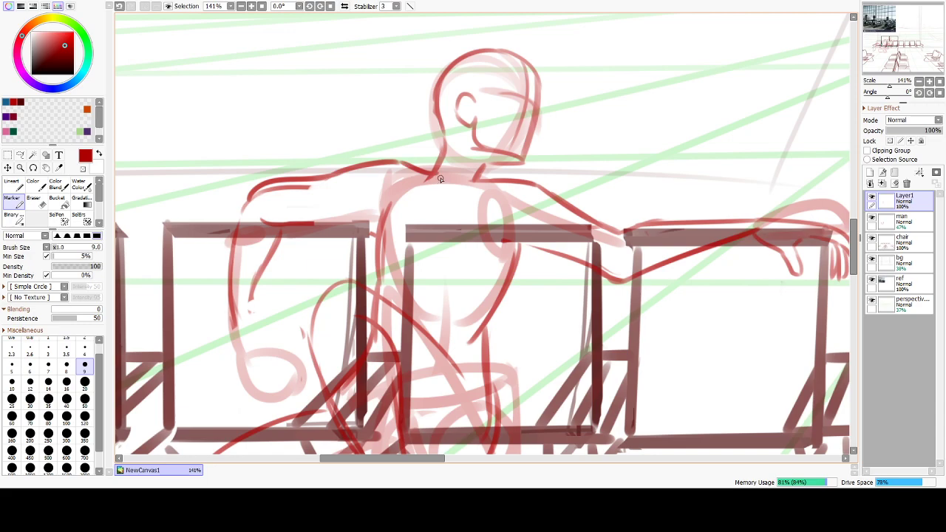
Erase the old elbow strokes and draw a new underside for the bent upper arm above the chair back.
{"action": "key", "text": "e"}
{"action": "mouse_move", "coordinate": [300, 188]}
{"action": "left_mouse_down"}
{"action": "mouse_move", "coordinate": [249, 201]}
{"action": "mouse_move", "coordinate": [322, 199]}
{"action": "mouse_move", "coordinate": [298, 239]}
{"action": "mouse_move", "coordinate": [289, 225]}
{"action": "mouse_move", "coordinate": [359, 215]}
{"action": "mouse_move", "coordinate": [311, 220]}
{"action": "mouse_move", "coordinate": [325, 213]}
{"action": "mouse_move", "coordinate": [390, 214]}
{"action": "mouse_move", "coordinate": [313, 216]}
{"action": "mouse_move", "coordinate": [343, 213]}
{"action": "left_mouse_up"}
{"action": "key", "text": "n"}
{"action": "key", "text": "ctrl+z"}
{"action": "key", "text": "ctrl+z"}
{"action": "left_click_drag", "start_coordinate": [281, 217], "coordinate": [363, 210]}
{"action": "key", "text": "ctrl+z"}
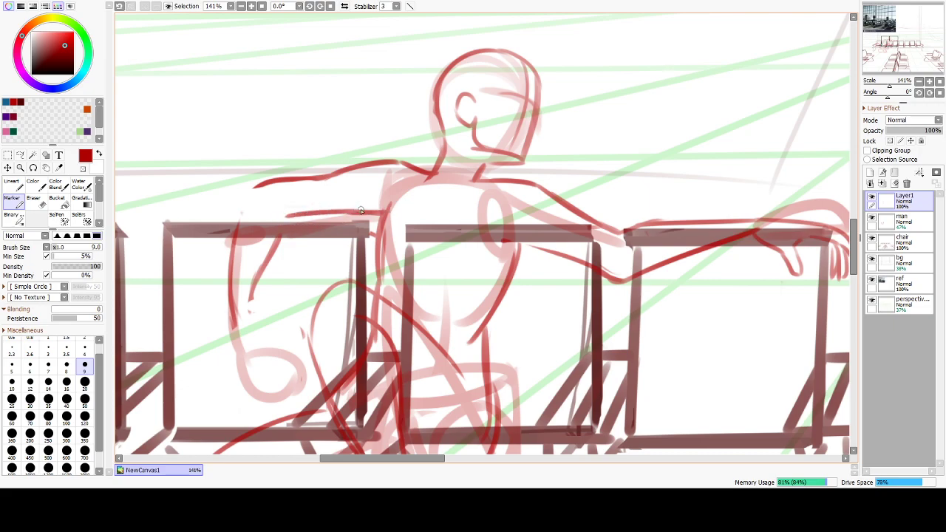
Draw the elbow and the outer and inner contours of the bent arm's forearm down toward the wrist.
{"action": "left_click_drag", "start_coordinate": [256, 185], "coordinate": [235, 234]}
{"action": "key", "text": "ctrl+z"}
{"action": "left_click_drag", "start_coordinate": [286, 216], "coordinate": [262, 261]}
{"action": "key", "text": "ctrl+z"}
{"action": "key", "text": "ctrl+z"}
{"action": "left_click_drag", "start_coordinate": [283, 221], "coordinate": [262, 263]}
{"action": "mouse_move", "coordinate": [268, 203]}
{"action": "left_mouse_down"}
{"action": "mouse_move", "coordinate": [287, 218]}
{"action": "mouse_move", "coordinate": [265, 199]}
{"action": "mouse_move", "coordinate": [281, 229]}
{"action": "mouse_move", "coordinate": [300, 221]}
{"action": "mouse_move", "coordinate": [272, 207]}
{"action": "left_mouse_up"}
{"action": "key", "text": "ctrl+z"}
{"action": "key", "text": "ctrl+z"}
{"action": "key", "text": "ctrl+z"}
{"action": "key", "text": "ctrl+z"}
{"action": "key", "text": "ctrl+z"}
{"action": "key", "text": "ctrl+z"}
{"action": "left_click_drag", "start_coordinate": [251, 305], "coordinate": [254, 317]}
Move the man's refined line drawing on Layer1 slightly sideways toward the outstretched hand, off the rough sketch.
{"action": "left_click_drag", "start_coordinate": [443, 349], "coordinate": [463, 145]}
{"action": "scroll", "coordinate": [462, 145], "scroll_direction": "down", "scroll_amount": 3}
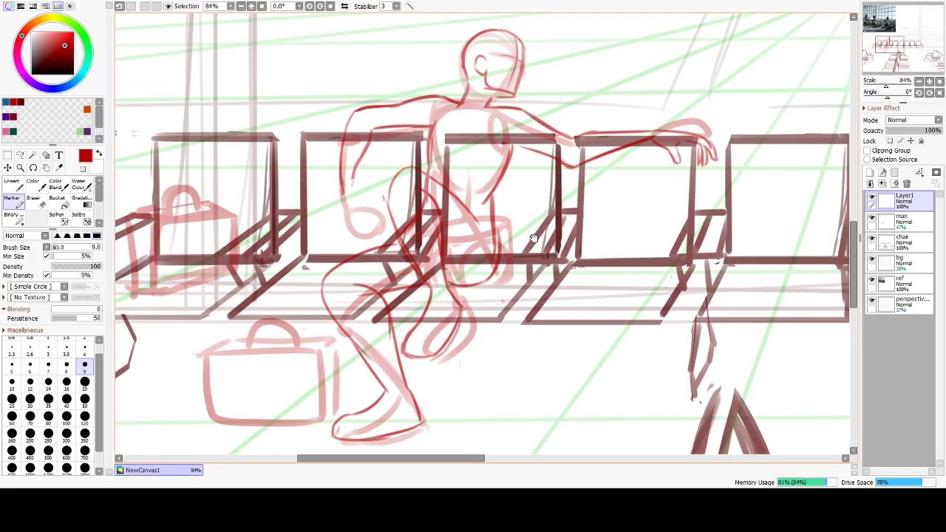
{"action": "left_click_drag", "start_coordinate": [532, 238], "coordinate": [535, 262]}
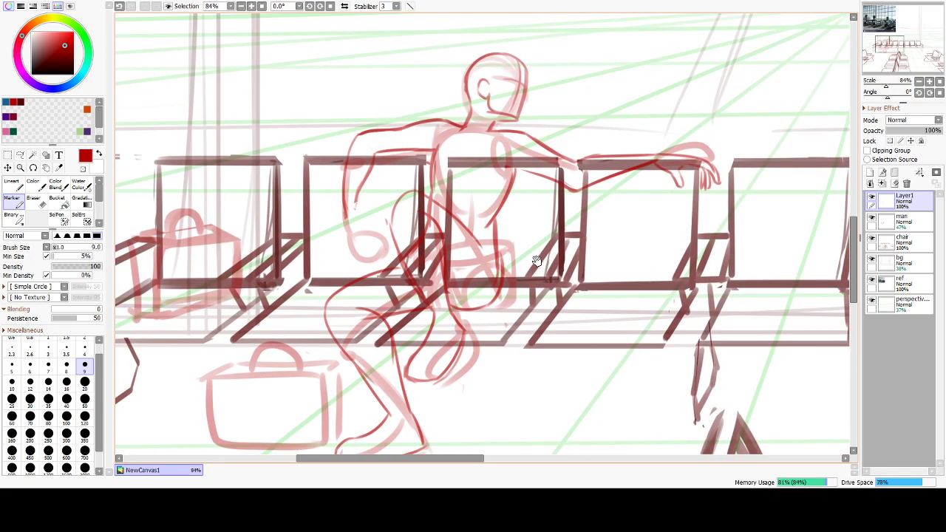
{"action": "left_click", "coordinate": [7, 168]}
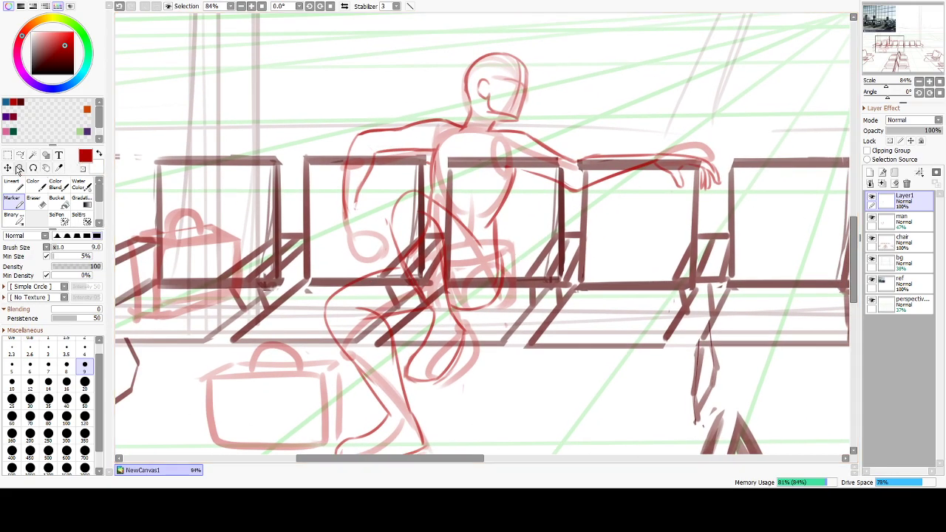
{"action": "mouse_move", "coordinate": [388, 229]}
{"action": "left_mouse_down"}
{"action": "mouse_move", "coordinate": [411, 224]}
{"action": "mouse_move", "coordinate": [414, 234]}
{"action": "left_mouse_up"}
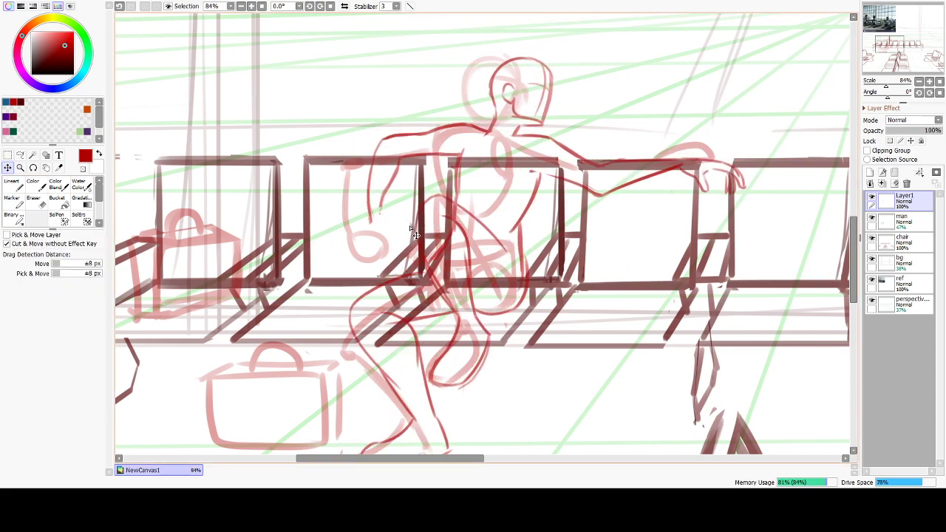
Erase the old lower leg and foot strokes beneath the middle chair's seat with an enlarged eraser.
{"action": "left_click_drag", "start_coordinate": [611, 376], "coordinate": [595, 308]}
{"action": "scroll", "coordinate": [594, 307], "scroll_direction": "up", "scroll_amount": 1}
{"action": "scroll", "coordinate": [588, 303], "scroll_direction": "up", "scroll_amount": 1}
{"action": "key", "text": "e"}
{"action": "mouse_move", "coordinate": [368, 249]}
{"action": "left_mouse_down"}
{"action": "mouse_move", "coordinate": [426, 325]}
{"action": "mouse_move", "coordinate": [423, 376]}
{"action": "mouse_move", "coordinate": [461, 376]}
{"action": "mouse_move", "coordinate": [461, 258]}
{"action": "left_mouse_up"}
{"action": "key", "text": "bracketright"}
{"action": "key", "text": "bracketright"}
{"action": "key", "text": "bracketright"}
{"action": "key", "text": "bracketright"}
{"action": "key", "text": "bracketright"}
{"action": "key", "text": "bracketright"}
{"action": "key", "text": "bracketright"}
{"action": "key", "text": "bracketright"}
{"action": "key", "text": "v"}
{"action": "key", "text": "e"}
{"action": "key", "text": "bracketleft"}
{"action": "key", "text": "bracketleft"}
{"action": "key", "text": "bracketleft"}
{"action": "key", "text": "bracketleft"}
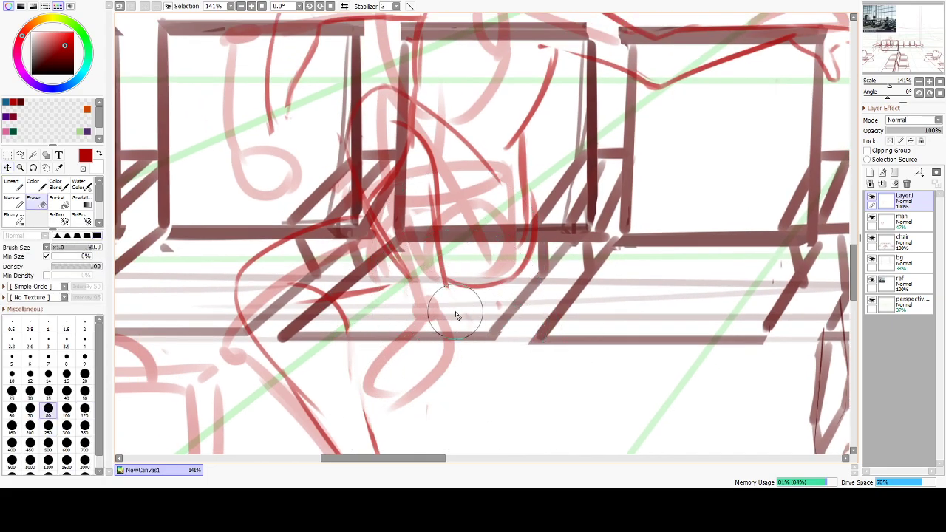
Redraw the rear leg's ankle and the long rounded foot beneath the middle chair.
{"action": "key", "text": "v"}
{"action": "key", "text": "b"}
{"action": "left_click_drag", "start_coordinate": [445, 270], "coordinate": [477, 300]}
{"action": "mouse_move", "coordinate": [405, 270]}
{"action": "left_mouse_down"}
{"action": "mouse_move", "coordinate": [412, 320]}
{"action": "mouse_move", "coordinate": [392, 384]}
{"action": "left_mouse_up"}
{"action": "key", "text": "ctrl+z"}
{"action": "left_click_drag", "start_coordinate": [414, 310], "coordinate": [388, 392]}
{"action": "key", "text": "ctrl+z"}
{"action": "mouse_move", "coordinate": [414, 313]}
{"action": "left_mouse_down"}
{"action": "mouse_move", "coordinate": [398, 406]}
{"action": "mouse_move", "coordinate": [397, 393]}
{"action": "mouse_move", "coordinate": [389, 399]}
{"action": "mouse_move", "coordinate": [426, 407]}
{"action": "left_mouse_up"}
{"action": "left_click_drag", "start_coordinate": [475, 304], "coordinate": [433, 407]}
{"action": "key", "text": "ctrl+z"}
{"action": "left_click_drag", "start_coordinate": [477, 310], "coordinate": [423, 401]}
Redraw the back contour of the front leg from behind the knee down to the heel.
{"action": "left_click_drag", "start_coordinate": [425, 361], "coordinate": [437, 245]}
{"action": "left_click_drag", "start_coordinate": [361, 217], "coordinate": [370, 300]}
{"action": "key", "text": "ctrl+z"}
{"action": "mouse_move", "coordinate": [356, 197]}
{"action": "left_mouse_down"}
{"action": "mouse_move", "coordinate": [376, 307]}
{"action": "mouse_move", "coordinate": [412, 372]}
{"action": "mouse_move", "coordinate": [409, 411]}
{"action": "left_mouse_up"}
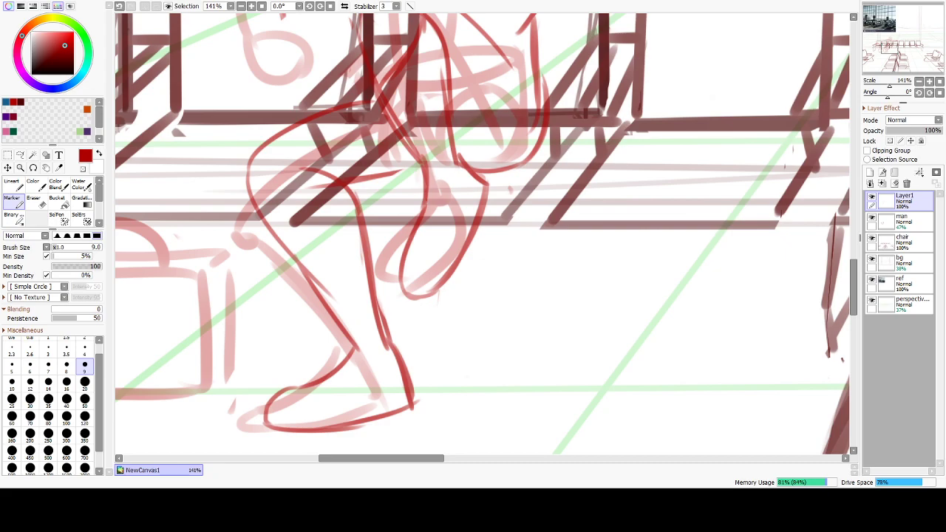
Erase the front leg's lower calf and heel and redraw them as one smooth curve into the sole.
{"action": "key", "text": "e"}
{"action": "left_click_drag", "start_coordinate": [397, 321], "coordinate": [422, 429]}
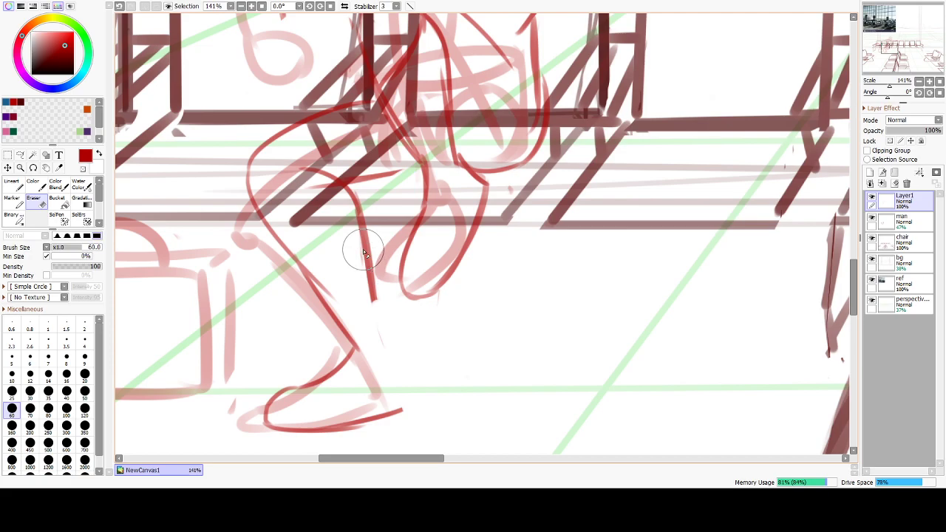
{"action": "key", "text": "e"}
{"action": "left_click_drag", "start_coordinate": [374, 298], "coordinate": [401, 391]}
{"action": "key", "text": "ctrl+z"}
{"action": "left_click_drag", "start_coordinate": [377, 300], "coordinate": [409, 396]}
{"action": "mouse_move", "coordinate": [385, 331]}
{"action": "left_mouse_down"}
{"action": "mouse_move", "coordinate": [407, 393]}
{"action": "mouse_move", "coordinate": [399, 415]}
{"action": "left_mouse_up"}
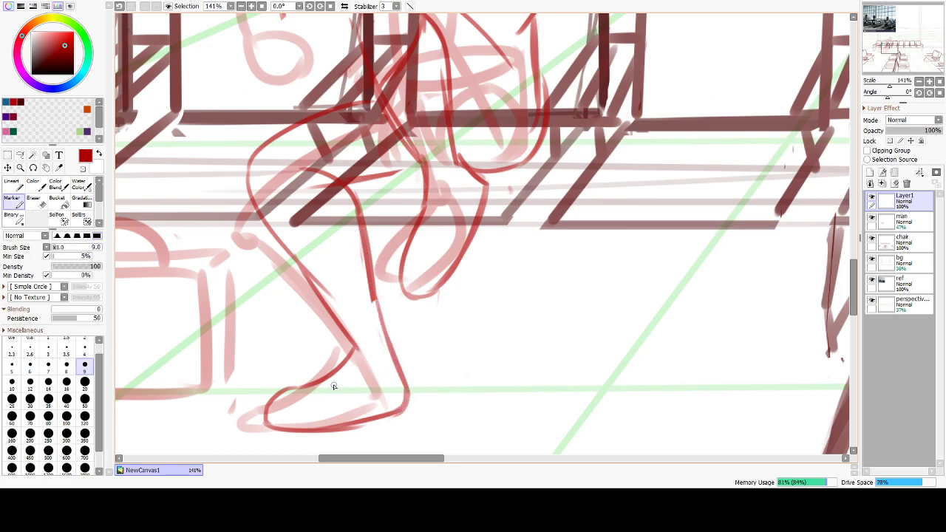
Try to redraw the instep and the sole of the front foot.
{"action": "left_click_drag", "start_coordinate": [362, 345], "coordinate": [315, 378]}
{"action": "key", "text": "ctrl+z"}
{"action": "mouse_move", "coordinate": [360, 349]}
{"action": "left_mouse_down"}
{"action": "mouse_move", "coordinate": [325, 394]}
{"action": "mouse_move", "coordinate": [310, 380]}
{"action": "mouse_move", "coordinate": [282, 391]}
{"action": "mouse_move", "coordinate": [267, 413]}
{"action": "left_mouse_up"}
{"action": "key", "text": "ctrl+z"}
{"action": "key", "text": "ctrl+z"}
{"action": "key", "text": "ctrl+z"}
{"action": "left_click_drag", "start_coordinate": [348, 425], "coordinate": [405, 396]}
{"action": "key", "text": "ctrl+z"}
Try to reshape the inner contour of the rear foot.
{"action": "left_click_drag", "start_coordinate": [437, 334], "coordinate": [440, 398]}
{"action": "mouse_move", "coordinate": [425, 272]}
{"action": "left_mouse_down"}
{"action": "mouse_move", "coordinate": [411, 328]}
{"action": "mouse_move", "coordinate": [425, 266]}
{"action": "mouse_move", "coordinate": [405, 346]}
{"action": "left_mouse_up"}
{"action": "key", "text": "ctrl+z"}
{"action": "key", "text": "ctrl+z"}
{"action": "left_click_drag", "start_coordinate": [430, 256], "coordinate": [400, 347]}
{"action": "key", "text": "ctrl+z"}
{"action": "left_click_drag", "start_coordinate": [413, 297], "coordinate": [400, 362]}
{"action": "key", "text": "ctrl+z"}
{"action": "mouse_move", "coordinate": [424, 284]}
{"action": "left_mouse_down"}
{"action": "mouse_move", "coordinate": [404, 363]}
{"action": "mouse_move", "coordinate": [444, 354]}
{"action": "left_mouse_up"}
{"action": "key", "text": "ctrl+z"}
Try to rework the rear ankle and the outer contour of the rear foot.
{"action": "left_click_drag", "start_coordinate": [462, 231], "coordinate": [489, 255]}
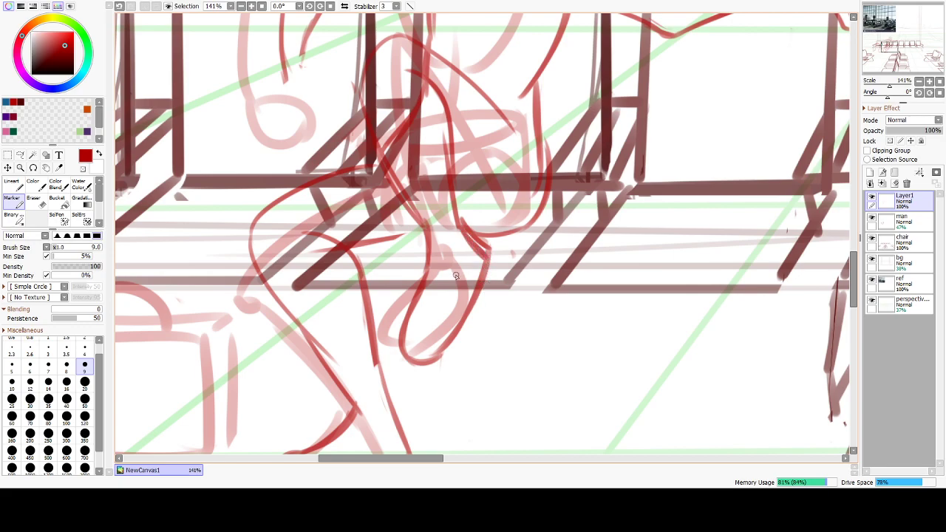
{"action": "left_click_drag", "start_coordinate": [485, 266], "coordinate": [439, 340]}
{"action": "key", "text": "ctrl+z"}
{"action": "left_click_drag", "start_coordinate": [478, 289], "coordinate": [452, 360]}
{"action": "key", "text": "ctrl+z"}
{"action": "left_click_drag", "start_coordinate": [481, 294], "coordinate": [448, 357]}
{"action": "key", "text": "ctrl+z"}
{"action": "key", "text": "ctrl+z"}
{"action": "left_click_drag", "start_coordinate": [482, 262], "coordinate": [440, 361]}
{"action": "key", "text": "ctrl+z"}
{"action": "mouse_move", "coordinate": [476, 296]}
{"action": "left_mouse_down"}
{"action": "mouse_move", "coordinate": [443, 352]}
{"action": "mouse_move", "coordinate": [417, 358]}
{"action": "left_mouse_up"}
{"action": "key", "text": "ctrl+z"}
{"action": "mouse_move", "coordinate": [467, 331]}
{"action": "left_mouse_down"}
{"action": "mouse_move", "coordinate": [436, 361]}
{"action": "mouse_move", "coordinate": [416, 347]}
{"action": "mouse_move", "coordinate": [460, 339]}
{"action": "left_mouse_up"}
{"action": "key", "text": "ctrl+z"}
{"action": "key", "text": "ctrl+z"}
{"action": "key", "text": "ctrl+z"}
{"action": "key", "text": "ctrl+z"}
Try to erase the hip's lower curve beside the rear ankle and redraw the leg there.
{"action": "key", "text": "e"}
{"action": "left_click_drag", "start_coordinate": [457, 218], "coordinate": [492, 237]}
{"action": "key", "text": "n"}
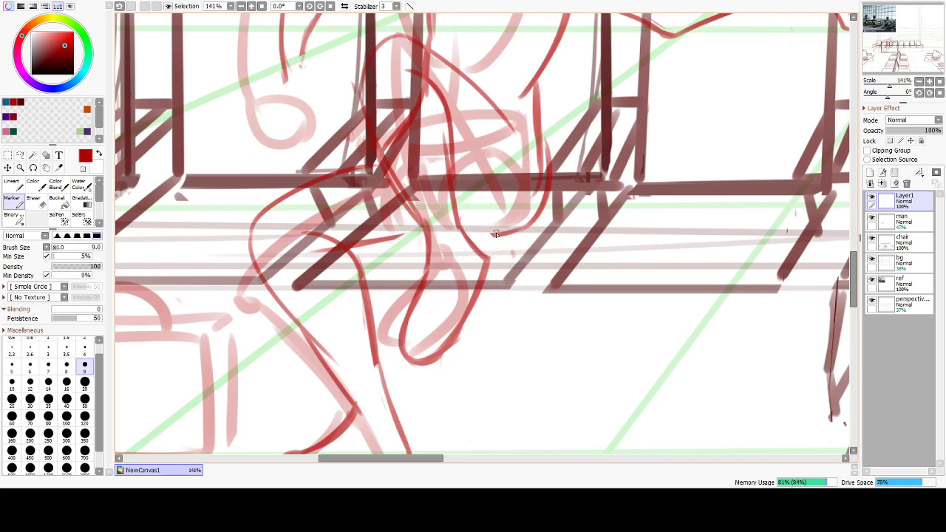
{"action": "key", "text": "ctrl+z"}
{"action": "mouse_move", "coordinate": [467, 231]}
{"action": "left_mouse_down"}
{"action": "mouse_move", "coordinate": [490, 238]}
{"action": "mouse_move", "coordinate": [545, 210]}
{"action": "mouse_move", "coordinate": [493, 234]}
{"action": "mouse_move", "coordinate": [511, 236]}
{"action": "mouse_move", "coordinate": [535, 216]}
{"action": "mouse_move", "coordinate": [510, 237]}
{"action": "mouse_move", "coordinate": [530, 216]}
{"action": "mouse_move", "coordinate": [513, 345]}
{"action": "mouse_move", "coordinate": [494, 291]}
{"action": "mouse_move", "coordinate": [473, 313]}
{"action": "mouse_move", "coordinate": [308, 312]}
{"action": "mouse_move", "coordinate": [366, 391]}
{"action": "left_mouse_up"}
{"action": "key", "text": "ctrl+z"}
{"action": "key", "text": "ctrl+z"}
Erase the outstretched arm and its hand from the shoulder outward.
{"action": "mouse_move", "coordinate": [506, 342]}
{"action": "left_mouse_down"}
{"action": "mouse_move", "coordinate": [480, 302]}
{"action": "mouse_move", "coordinate": [477, 265]}
{"action": "left_mouse_up"}
{"action": "key", "text": "e"}
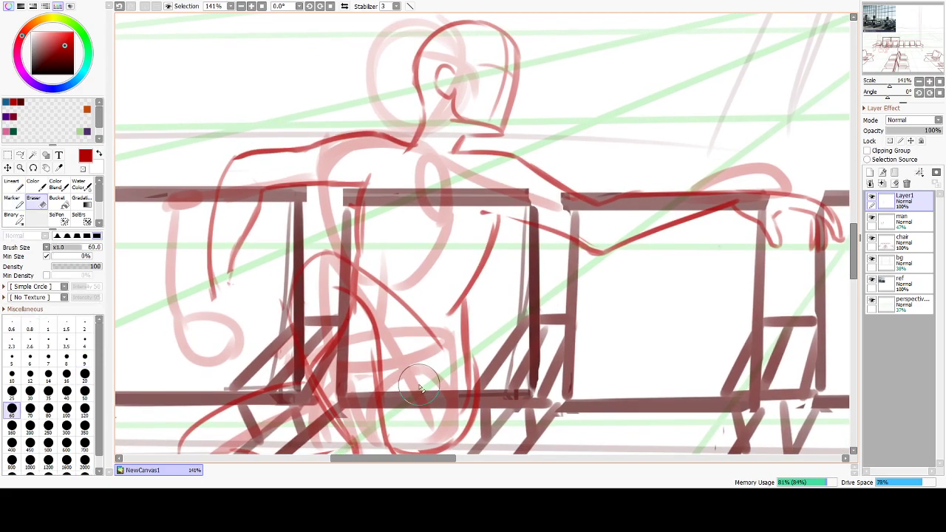
{"action": "mouse_move", "coordinate": [485, 152]}
{"action": "left_mouse_down"}
{"action": "mouse_move", "coordinate": [544, 166]}
{"action": "mouse_move", "coordinate": [520, 211]}
{"action": "mouse_move", "coordinate": [596, 232]}
{"action": "mouse_move", "coordinate": [850, 216]}
{"action": "mouse_move", "coordinate": [794, 270]}
{"action": "left_mouse_up"}
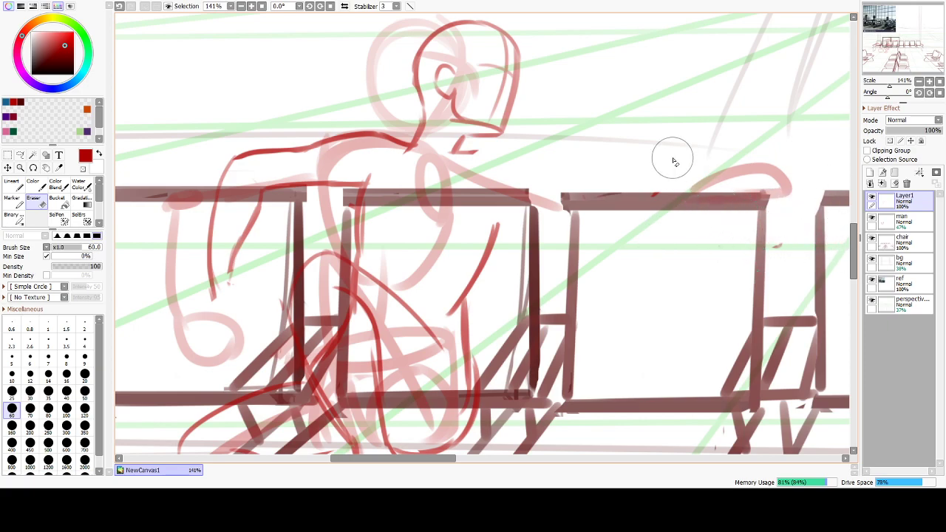
Draw the outstretched arm's upper contour from the neck over the shoulder down to the next chair back.
{"action": "key", "text": "b"}
{"action": "mouse_move", "coordinate": [453, 153]}
{"action": "left_mouse_down"}
{"action": "mouse_move", "coordinate": [515, 155]}
{"action": "mouse_move", "coordinate": [571, 200]}
{"action": "left_mouse_up"}
{"action": "left_click_drag", "start_coordinate": [490, 216], "coordinate": [528, 203]}
{"action": "key", "text": "ctrl+z"}
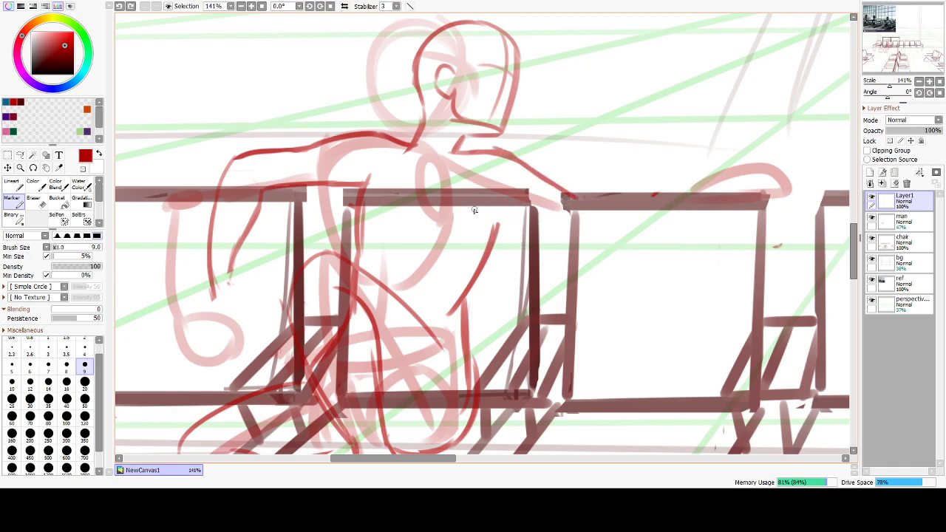
Erase the torso's side contour from the armpit down to the hip.
{"action": "key", "text": "e"}
{"action": "mouse_move", "coordinate": [481, 262]}
{"action": "left_mouse_down"}
{"action": "mouse_move", "coordinate": [471, 367]}
{"action": "mouse_move", "coordinate": [481, 295]}
{"action": "mouse_move", "coordinate": [470, 300]}
{"action": "mouse_move", "coordinate": [486, 246]}
{"action": "left_mouse_up"}
{"action": "key", "text": "n"}
{"action": "left_click_drag", "start_coordinate": [494, 192], "coordinate": [458, 323]}
{"action": "key", "text": "ctrl+z"}
{"action": "key", "text": "ctrl+z"}
{"action": "mouse_move", "coordinate": [516, 194]}
{"action": "left_mouse_down"}
{"action": "mouse_move", "coordinate": [507, 232]}
{"action": "mouse_move", "coordinate": [485, 290]}
{"action": "mouse_move", "coordinate": [513, 214]}
{"action": "mouse_move", "coordinate": [466, 314]}
{"action": "mouse_move", "coordinate": [486, 290]}
{"action": "mouse_move", "coordinate": [466, 333]}
{"action": "mouse_move", "coordinate": [469, 354]}
{"action": "left_mouse_up"}
{"action": "key", "text": "ctrl+z"}
{"action": "left_click_drag", "start_coordinate": [469, 310], "coordinate": [475, 376]}
{"action": "key", "text": "ctrl+z"}
{"action": "key", "text": "ctrl+z"}
{"action": "left_click_drag", "start_coordinate": [510, 220], "coordinate": [470, 302]}
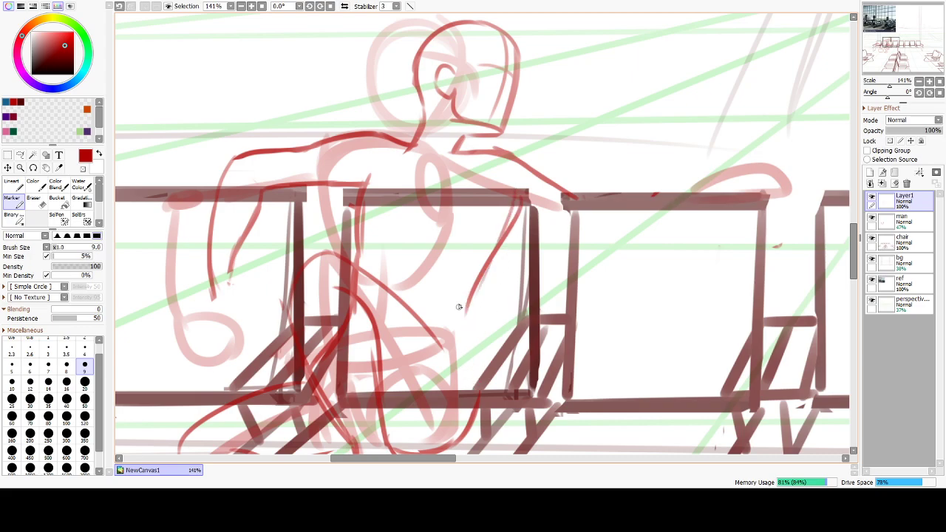
{"action": "key", "text": "ctrl+z"}
{"action": "key", "text": "ctrl+z"}
{"action": "left_click_drag", "start_coordinate": [503, 195], "coordinate": [478, 332]}
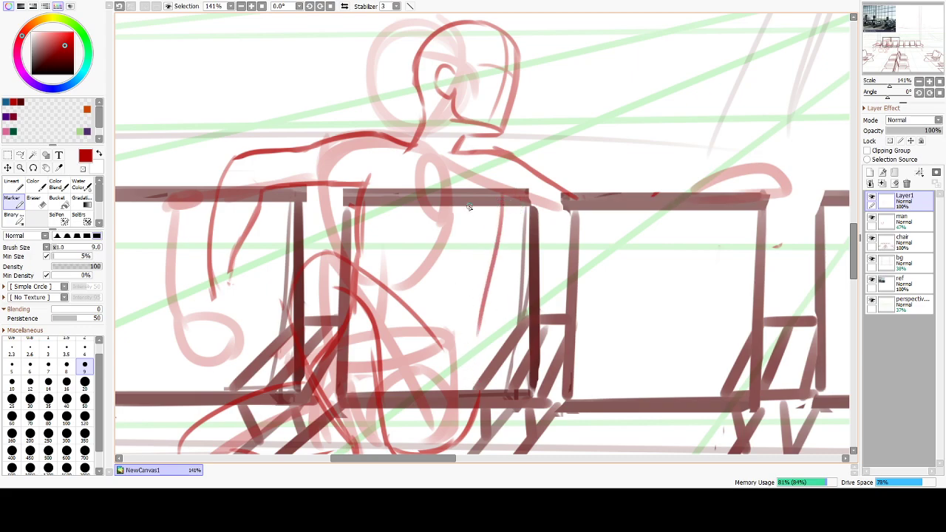
{"action": "key", "text": "ctrl+z"}
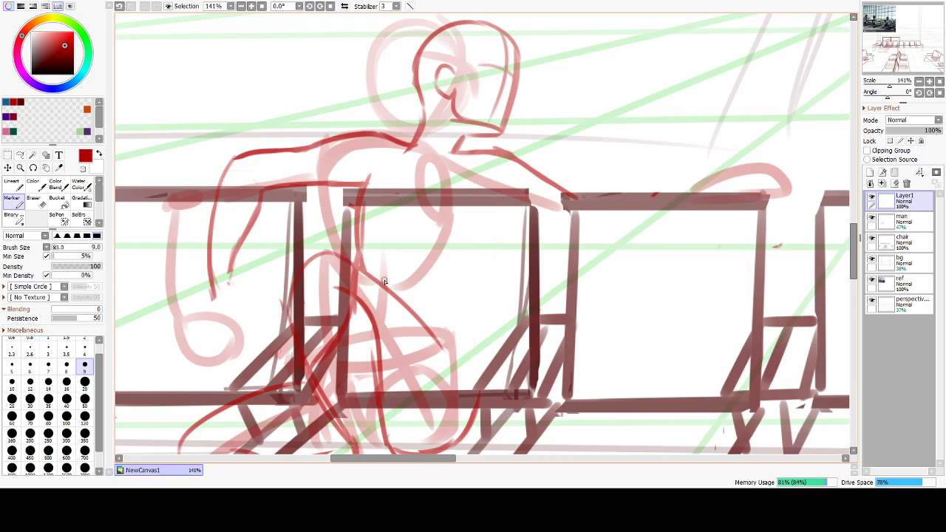
Draw the torso's side contour from the armpit down to the hip, below the outstretched arm.
{"action": "left_click_drag", "start_coordinate": [504, 200], "coordinate": [488, 311]}
{"action": "key", "text": "ctrl+z"}
{"action": "key", "text": "ctrl+z"}
{"action": "left_click_drag", "start_coordinate": [503, 202], "coordinate": [479, 290]}
{"action": "left_click_drag", "start_coordinate": [501, 222], "coordinate": [492, 278]}
{"action": "key", "text": "ctrl+z"}
{"action": "key", "text": "ctrl+z"}
{"action": "left_click_drag", "start_coordinate": [503, 204], "coordinate": [485, 302]}
{"action": "left_click_drag", "start_coordinate": [494, 238], "coordinate": [479, 364]}
{"action": "key", "text": "ctrl+z"}
{"action": "left_click_drag", "start_coordinate": [490, 292], "coordinate": [475, 407]}
{"action": "key", "text": "ctrl+z"}
{"action": "left_click_drag", "start_coordinate": [485, 304], "coordinate": [479, 391]}
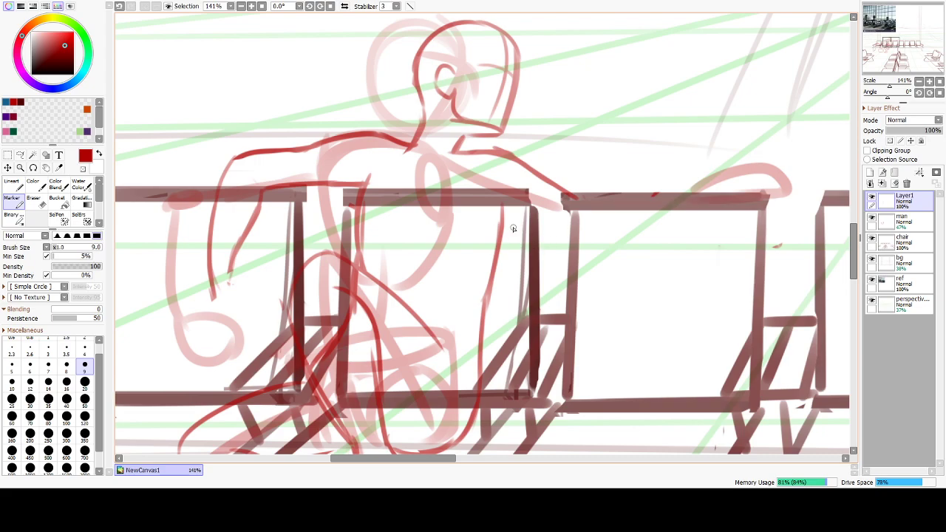
{"action": "mouse_move", "coordinate": [508, 234]}
{"action": "left_mouse_down"}
{"action": "mouse_move", "coordinate": [565, 231]}
{"action": "mouse_move", "coordinate": [562, 246]}
{"action": "left_mouse_up"}
{"action": "key", "text": "ctrl+z"}
{"action": "key", "text": "ctrl+z"}
{"action": "left_click_drag", "start_coordinate": [480, 222], "coordinate": [564, 250]}
Erase the outstretched arm's contours and the upper end of the torso's side line.
{"action": "key", "text": "e"}
{"action": "mouse_move", "coordinate": [518, 229]}
{"action": "left_mouse_down"}
{"action": "mouse_move", "coordinate": [486, 207]}
{"action": "mouse_move", "coordinate": [559, 175]}
{"action": "mouse_move", "coordinate": [501, 159]}
{"action": "mouse_move", "coordinate": [553, 218]}
{"action": "left_mouse_up"}
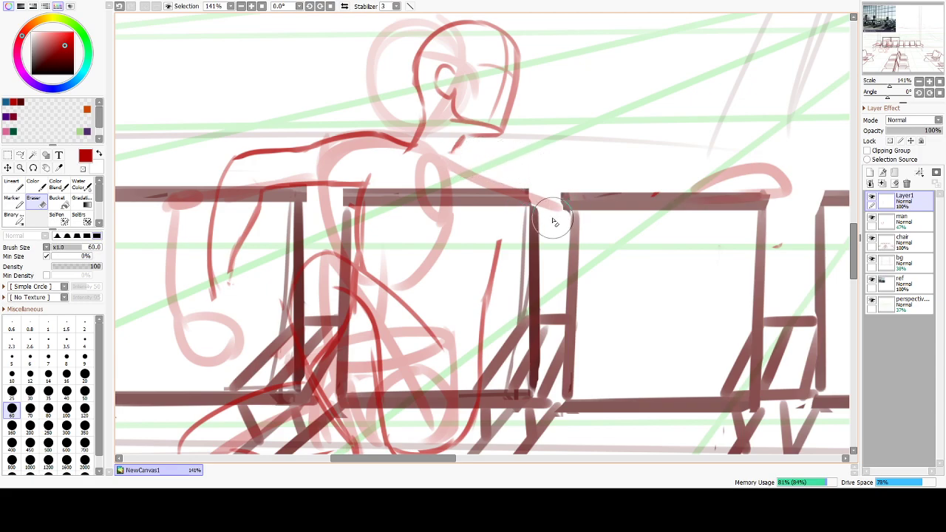
{"action": "key", "text": "e"}
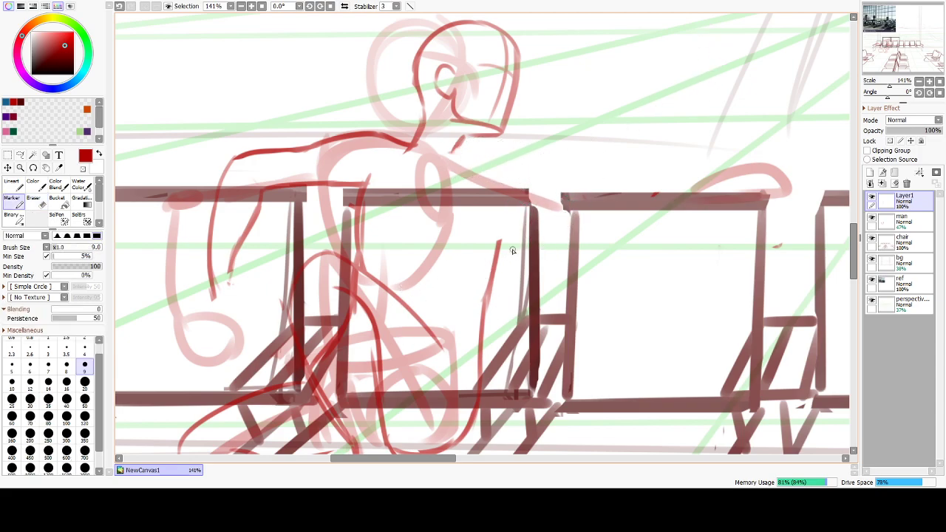
Draw the shoulder line from the neck and continue it down as the lowered upper arm's outer contour.
{"action": "mouse_move", "coordinate": [454, 157]}
{"action": "left_mouse_down"}
{"action": "mouse_move", "coordinate": [509, 160]}
{"action": "mouse_move", "coordinate": [530, 187]}
{"action": "mouse_move", "coordinate": [554, 287]}
{"action": "left_mouse_up"}
{"action": "key", "text": "ctrl+z"}
{"action": "left_click_drag", "start_coordinate": [530, 186], "coordinate": [560, 280]}
Try to draw the lowered arm's inner contour and forearm from the armpit down past the seat edge.
{"action": "mouse_move", "coordinate": [470, 223]}
{"action": "left_mouse_down"}
{"action": "mouse_move", "coordinate": [509, 258]}
{"action": "mouse_move", "coordinate": [527, 330]}
{"action": "left_mouse_up"}
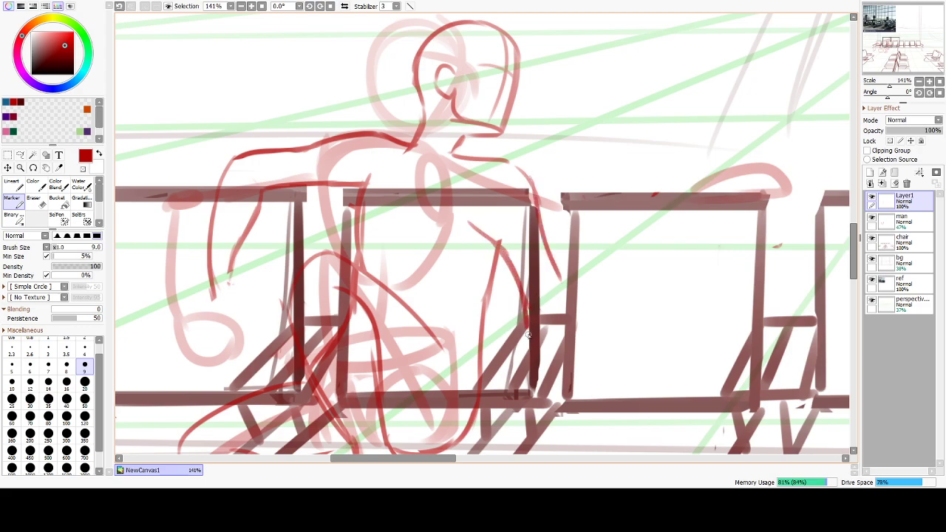
{"action": "key", "text": "ctrl+z"}
{"action": "left_click_drag", "start_coordinate": [498, 248], "coordinate": [526, 329]}
{"action": "left_click_drag", "start_coordinate": [503, 266], "coordinate": [527, 326]}
{"action": "left_click_drag", "start_coordinate": [553, 245], "coordinate": [573, 310]}
{"action": "key", "text": "ctrl+z"}
{"action": "left_click_drag", "start_coordinate": [559, 269], "coordinate": [573, 296]}
{"action": "left_click_drag", "start_coordinate": [541, 356], "coordinate": [560, 383]}
{"action": "key", "text": "ctrl+z"}
{"action": "left_click_drag", "start_coordinate": [541, 345], "coordinate": [554, 359]}
{"action": "left_click_drag", "start_coordinate": [575, 293], "coordinate": [595, 390]}
{"action": "key", "text": "ctrl+z"}
{"action": "key", "text": "ctrl+z"}
{"action": "mouse_move", "coordinate": [508, 273]}
{"action": "left_mouse_down"}
{"action": "mouse_move", "coordinate": [554, 342]}
{"action": "mouse_move", "coordinate": [531, 317]}
{"action": "left_mouse_up"}
{"action": "left_click_drag", "start_coordinate": [573, 291], "coordinate": [581, 370]}
{"action": "mouse_move", "coordinate": [579, 329]}
{"action": "left_mouse_down"}
{"action": "mouse_move", "coordinate": [580, 403]}
{"action": "mouse_move", "coordinate": [579, 271]}
{"action": "left_mouse_up"}
{"action": "left_click_drag", "start_coordinate": [544, 191], "coordinate": [564, 284]}
{"action": "left_click_drag", "start_coordinate": [550, 247], "coordinate": [564, 306]}
{"action": "left_click_drag", "start_coordinate": [586, 255], "coordinate": [580, 291]}
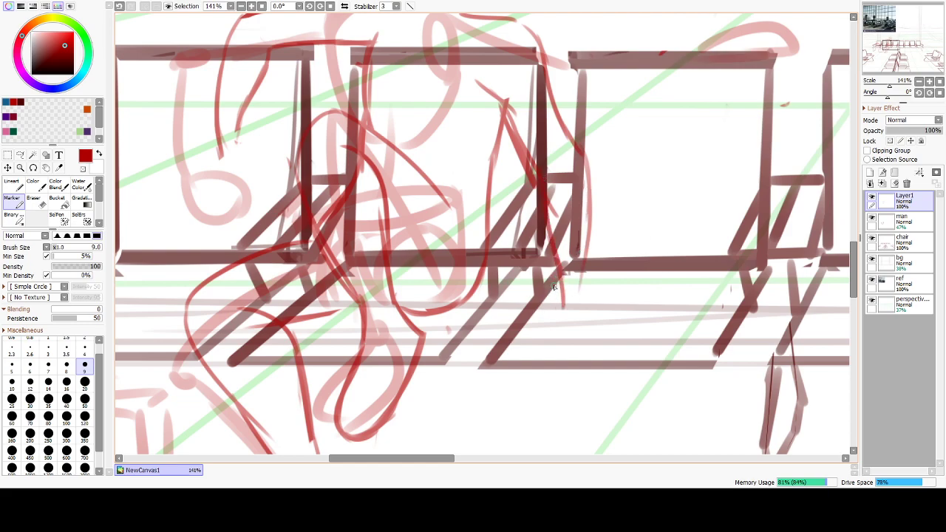
Try to sketch the hand below the seat edge, and undo the forearm and hand strokes.
{"action": "mouse_move", "coordinate": [559, 282]}
{"action": "left_mouse_down"}
{"action": "mouse_move", "coordinate": [525, 307]}
{"action": "mouse_move", "coordinate": [579, 306]}
{"action": "mouse_move", "coordinate": [522, 332]}
{"action": "left_mouse_up"}
{"action": "left_click_drag", "start_coordinate": [565, 303], "coordinate": [523, 324]}
{"action": "left_click_drag", "start_coordinate": [521, 287], "coordinate": [499, 282]}
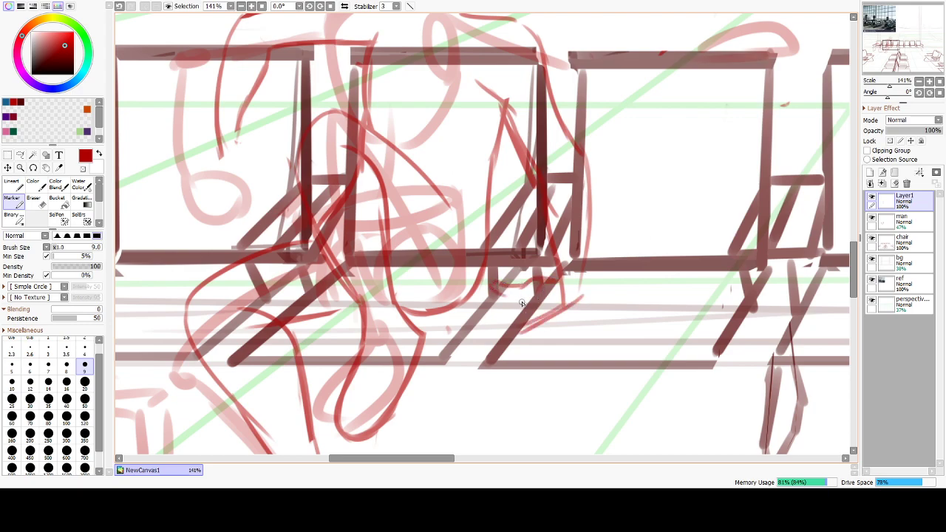
{"action": "key", "text": "ctrl+z"}
{"action": "left_click_drag", "start_coordinate": [600, 237], "coordinate": [587, 347]}
{"action": "key", "text": "ctrl+z"}
{"action": "key", "text": "ctrl+z"}
{"action": "key", "text": "ctrl+z"}
{"action": "key", "text": "ctrl+z"}
{"action": "key", "text": "ctrl+z"}
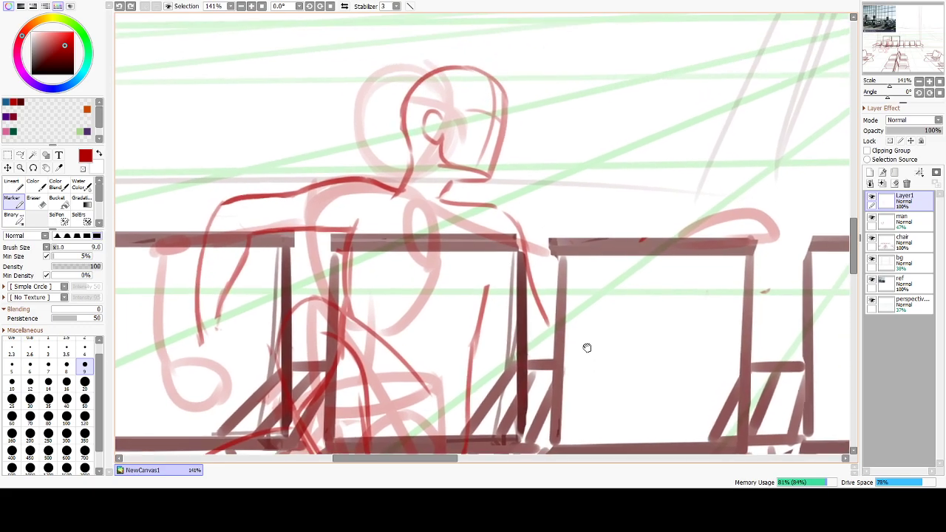
Draw the lowered upper arm's inner contour from the armpit toward the elbow.
{"action": "scroll", "coordinate": [589, 312], "scroll_direction": "down", "scroll_amount": 5}
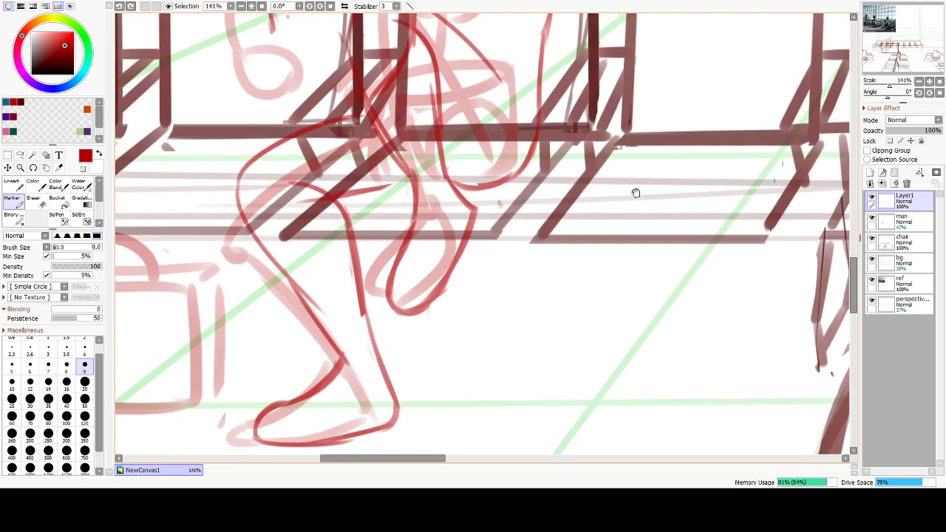
{"action": "left_click_drag", "start_coordinate": [636, 193], "coordinate": [625, 416]}
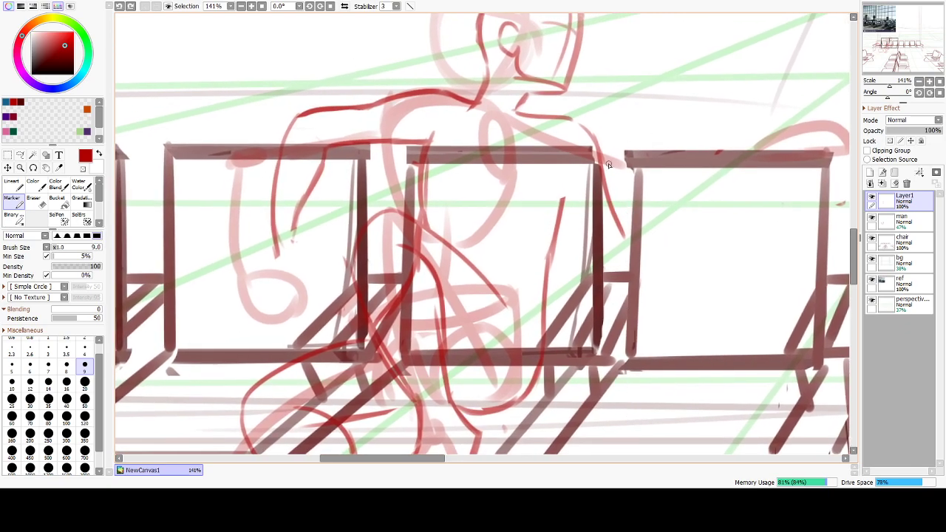
{"action": "mouse_move", "coordinate": [443, 237]}
{"action": "left_mouse_down"}
{"action": "mouse_move", "coordinate": [477, 268]}
{"action": "mouse_move", "coordinate": [462, 264]}
{"action": "left_mouse_up"}
{"action": "key", "text": "ctrl+z"}
{"action": "key", "text": "ctrl+z"}
{"action": "mouse_move", "coordinate": [543, 173]}
{"action": "left_mouse_down"}
{"action": "mouse_move", "coordinate": [596, 277]}
{"action": "mouse_move", "coordinate": [580, 309]}
{"action": "left_mouse_up"}
{"action": "mouse_move", "coordinate": [633, 261]}
{"action": "left_mouse_down"}
{"action": "mouse_move", "coordinate": [601, 305]}
{"action": "mouse_move", "coordinate": [578, 330]}
{"action": "left_mouse_up"}
{"action": "key", "text": "ctrl+z"}
{"action": "key", "text": "ctrl+z"}
Draw the elbow curve and both forearm contours beside the hip, down toward the seat.
{"action": "left_click_drag", "start_coordinate": [634, 247], "coordinate": [596, 333]}
{"action": "left_click_drag", "start_coordinate": [592, 255], "coordinate": [576, 319]}
{"action": "key", "text": "ctrl+z"}
{"action": "left_click_drag", "start_coordinate": [591, 256], "coordinate": [581, 284]}
{"action": "key", "text": "ctrl+z"}
{"action": "mouse_move", "coordinate": [619, 253]}
{"action": "left_mouse_down"}
{"action": "mouse_move", "coordinate": [592, 255]}
{"action": "mouse_move", "coordinate": [549, 340]}
{"action": "left_mouse_up"}
{"action": "key", "text": "ctrl+z"}
{"action": "mouse_move", "coordinate": [584, 260]}
{"action": "left_mouse_down"}
{"action": "mouse_move", "coordinate": [555, 347]}
{"action": "mouse_move", "coordinate": [557, 337]}
{"action": "left_mouse_up"}
{"action": "mouse_move", "coordinate": [618, 283]}
{"action": "left_mouse_down"}
{"action": "mouse_move", "coordinate": [567, 348]}
{"action": "mouse_move", "coordinate": [553, 414]}
{"action": "mouse_move", "coordinate": [600, 398]}
{"action": "left_mouse_up"}
{"action": "left_click_drag", "start_coordinate": [594, 350], "coordinate": [588, 420]}
{"action": "key", "text": "ctrl+z"}
{"action": "key", "text": "ctrl+z"}
Try to sketch the wrist, palm and fingers at the end of the lowered forearm.
{"action": "left_click_drag", "start_coordinate": [542, 356], "coordinate": [550, 426]}
{"action": "left_click_drag", "start_coordinate": [592, 361], "coordinate": [573, 425]}
{"action": "key", "text": "ctrl+z"}
{"action": "left_click_drag", "start_coordinate": [583, 367], "coordinate": [587, 398]}
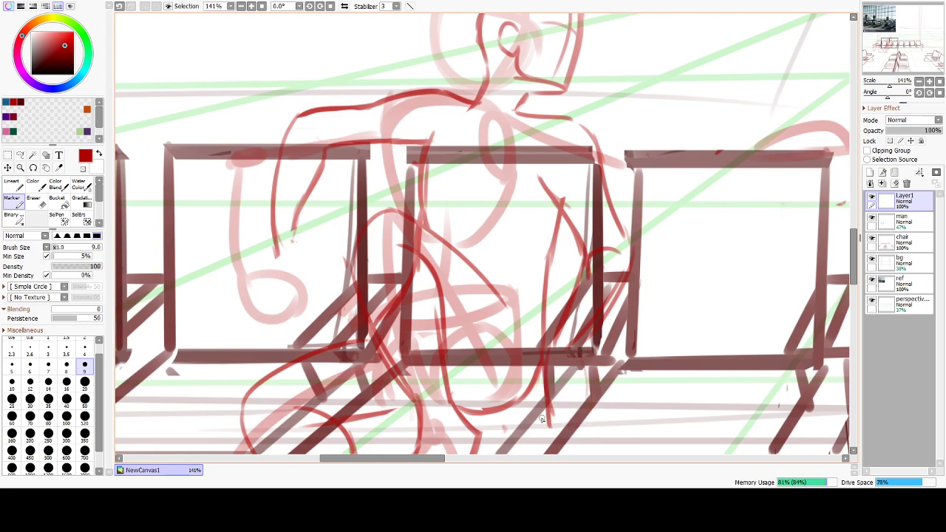
{"action": "mouse_move", "coordinate": [550, 424]}
{"action": "left_mouse_down"}
{"action": "mouse_move", "coordinate": [559, 431]}
{"action": "mouse_move", "coordinate": [553, 380]}
{"action": "mouse_move", "coordinate": [555, 392]}
{"action": "left_mouse_up"}
{"action": "key", "text": "ctrl+z"}
{"action": "left_click_drag", "start_coordinate": [545, 358], "coordinate": [563, 393]}
{"action": "left_click_drag", "start_coordinate": [548, 358], "coordinate": [577, 399]}
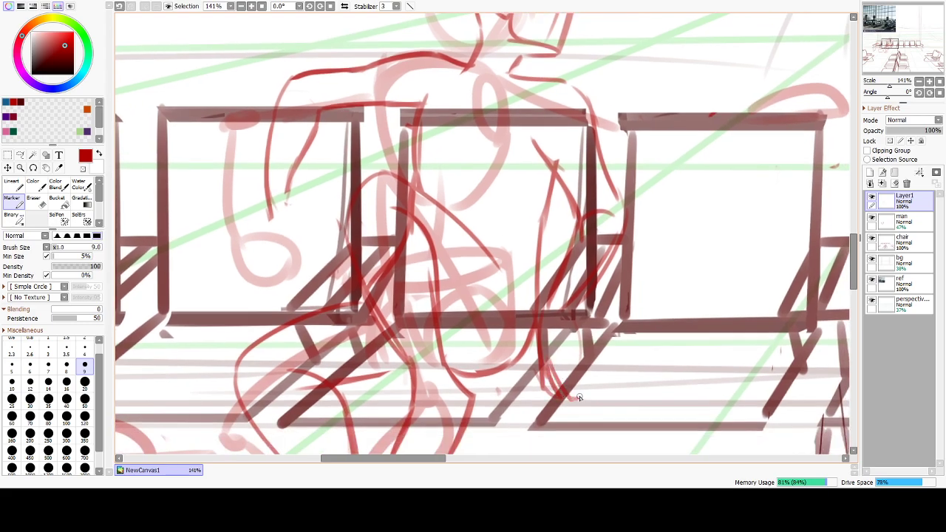
{"action": "mouse_move", "coordinate": [567, 314]}
{"action": "left_mouse_down"}
{"action": "mouse_move", "coordinate": [587, 367]}
{"action": "mouse_move", "coordinate": [578, 397]}
{"action": "left_mouse_up"}
{"action": "left_click_drag", "start_coordinate": [570, 361], "coordinate": [583, 394]}
{"action": "key", "text": "ctrl+z"}
{"action": "key", "text": "ctrl+z"}
{"action": "key", "text": "ctrl+z"}
{"action": "key", "text": "ctrl+z"}
{"action": "key", "text": "ctrl+z"}
{"action": "key", "text": "ctrl+z"}
{"action": "key", "text": "ctrl+z"}
Draw a shorter hand with its fingers hanging from the lowered forearm, just below the seat edge.
{"action": "left_click_drag", "start_coordinate": [547, 363], "coordinate": [568, 394]}
{"action": "mouse_move", "coordinate": [551, 362]}
{"action": "left_mouse_down"}
{"action": "mouse_move", "coordinate": [574, 385]}
{"action": "mouse_move", "coordinate": [578, 374]}
{"action": "left_mouse_up"}
{"action": "left_click_drag", "start_coordinate": [572, 318], "coordinate": [583, 360]}
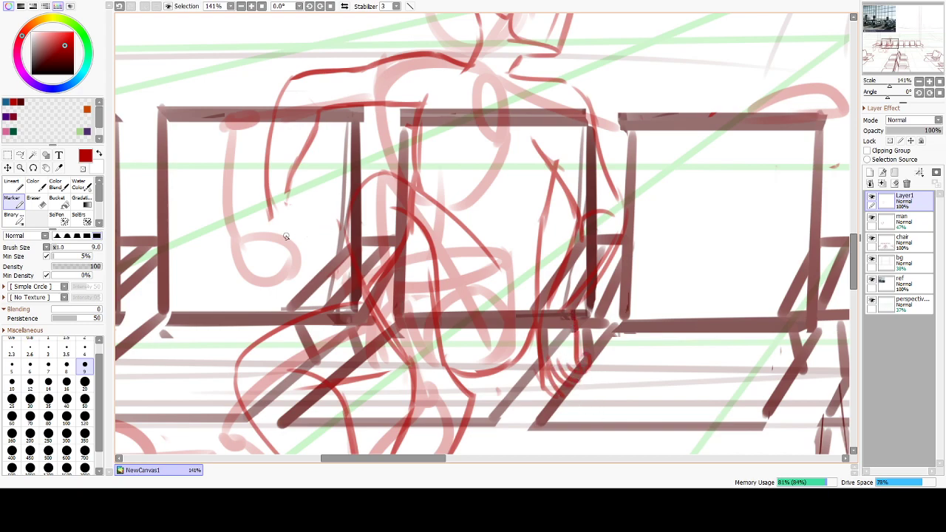
Try to draw the wrist and hand of the opposite arm below its open forearm lines.
{"action": "left_click_drag", "start_coordinate": [268, 205], "coordinate": [293, 270]}
{"action": "key", "text": "ctrl+z"}
{"action": "left_click_drag", "start_coordinate": [268, 220], "coordinate": [298, 262]}
{"action": "key", "text": "ctrl+z"}
{"action": "left_click_drag", "start_coordinate": [287, 196], "coordinate": [317, 236]}
{"action": "key", "text": "ctrl+z"}
{"action": "key", "text": "ctrl+z"}
{"action": "mouse_move", "coordinate": [268, 216]}
{"action": "left_mouse_down"}
{"action": "mouse_move", "coordinate": [268, 260]}
{"action": "mouse_move", "coordinate": [247, 266]}
{"action": "left_mouse_up"}
{"action": "key", "text": "ctrl+z"}
{"action": "key", "text": "ctrl+z"}
Draw the opposite arm's hand and fingers in front of the chair back and extend the inner forearm contour.
{"action": "left_click_drag", "start_coordinate": [269, 218], "coordinate": [282, 271]}
{"action": "key", "text": "ctrl+z"}
{"action": "key", "text": "ctrl+z"}
{"action": "mouse_move", "coordinate": [269, 220]}
{"action": "left_mouse_down"}
{"action": "mouse_move", "coordinate": [278, 267]}
{"action": "mouse_move", "coordinate": [322, 276]}
{"action": "left_mouse_up"}
{"action": "key", "text": "ctrl+z"}
{"action": "left_click_drag", "start_coordinate": [302, 244], "coordinate": [327, 279]}
{"action": "key", "text": "ctrl+z"}
{"action": "key", "text": "ctrl+z"}
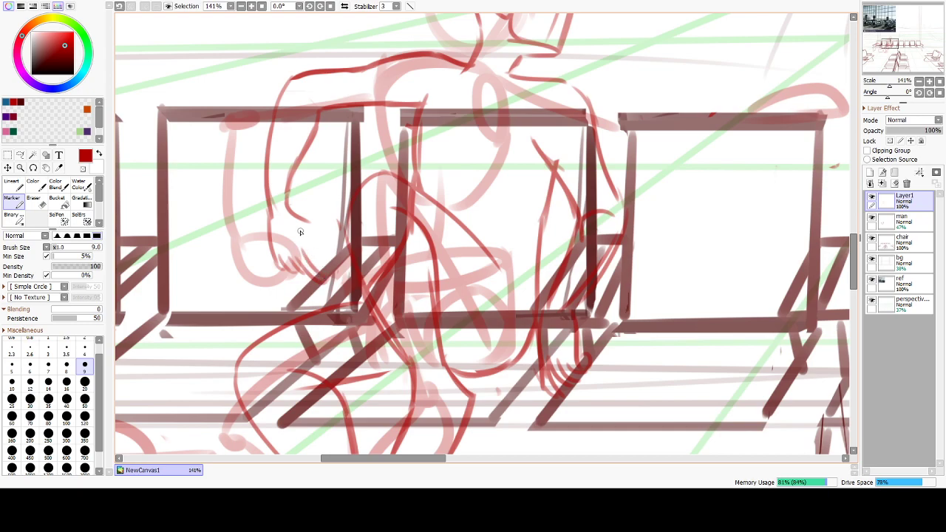
{"action": "left_click_drag", "start_coordinate": [308, 225], "coordinate": [323, 237]}
{"action": "left_click_drag", "start_coordinate": [314, 204], "coordinate": [258, 270]}
{"action": "left_click_drag", "start_coordinate": [266, 237], "coordinate": [311, 272]}
{"action": "key", "text": "ctrl+z"}
{"action": "key", "text": "ctrl+z"}
Redraw the lowered forearm's contours from the elbow to the wrist and reinforce the outline of its hand.
{"action": "key", "text": "e"}
{"action": "mouse_move", "coordinate": [557, 266]}
{"action": "left_mouse_down"}
{"action": "mouse_move", "coordinate": [599, 238]}
{"action": "mouse_move", "coordinate": [560, 310]}
{"action": "left_mouse_up"}
{"action": "key", "text": "b"}
{"action": "key", "text": "ctrl+z"}
{"action": "left_click_drag", "start_coordinate": [578, 224], "coordinate": [548, 292]}
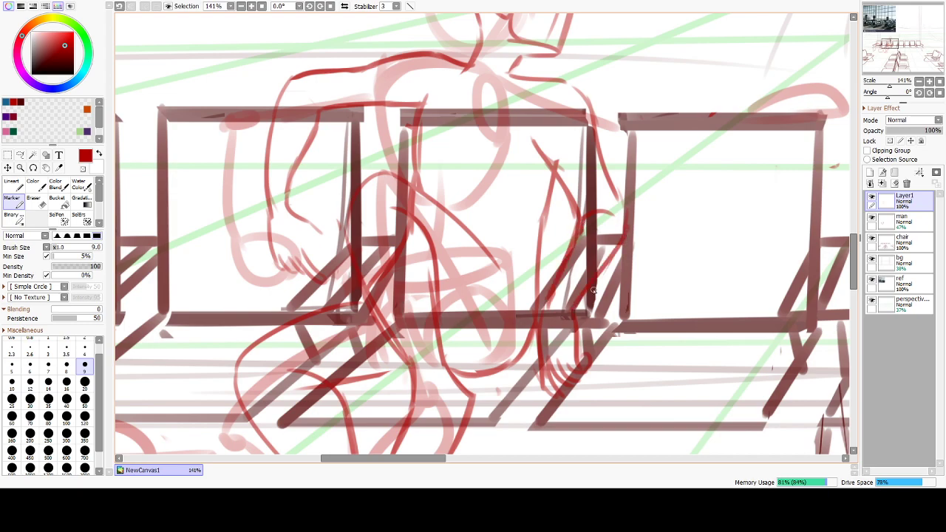
{"action": "key", "text": "ctrl+z"}
{"action": "left_click_drag", "start_coordinate": [626, 230], "coordinate": [576, 306]}
{"action": "left_click_drag", "start_coordinate": [627, 209], "coordinate": [596, 284]}
{"action": "mouse_move", "coordinate": [574, 229]}
{"action": "left_mouse_down"}
{"action": "mouse_move", "coordinate": [602, 211]}
{"action": "mouse_move", "coordinate": [592, 337]}
{"action": "left_mouse_up"}
{"action": "left_click_drag", "start_coordinate": [575, 393], "coordinate": [586, 260]}
{"action": "left_click_drag", "start_coordinate": [584, 375], "coordinate": [555, 343]}
Redraw the diagonal contour crossing the man's lower torso, extending it down toward the hip.
{"action": "scroll", "coordinate": [555, 344], "scroll_direction": "up", "scroll_amount": 4}
{"action": "scroll", "coordinate": [560, 333], "scroll_direction": "up", "scroll_amount": 1}
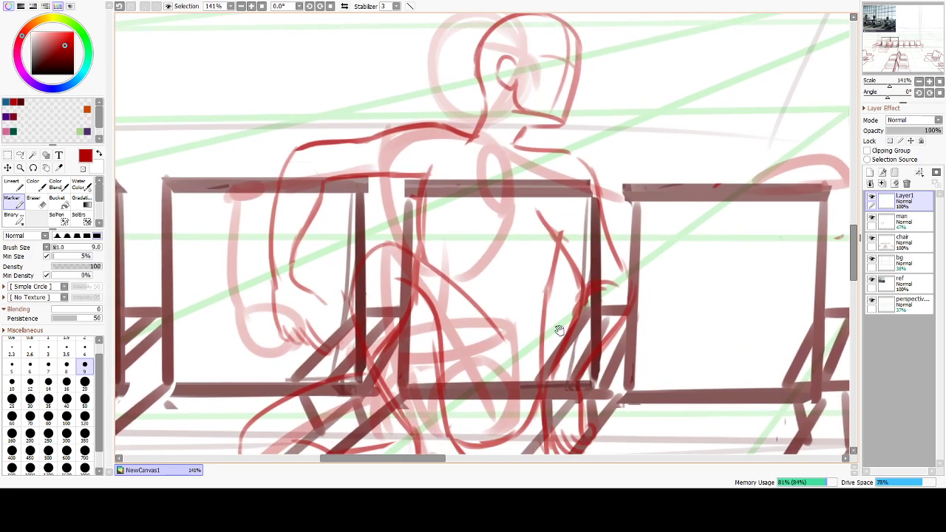
{"action": "left_click_drag", "start_coordinate": [436, 276], "coordinate": [518, 353]}
{"action": "key", "text": "ctrl+z"}
{"action": "left_click_drag", "start_coordinate": [450, 291], "coordinate": [510, 352]}
{"action": "key", "text": "e"}
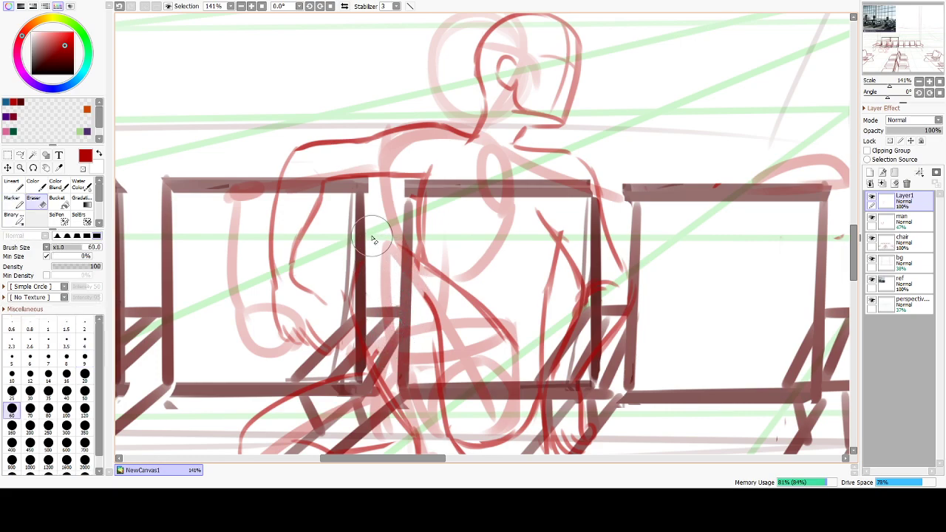
Redraw the arched contour and the lines below it across the man's lower body in front of the chair backs.
{"action": "key", "text": "b"}
{"action": "mouse_move", "coordinate": [360, 272]}
{"action": "left_mouse_down"}
{"action": "mouse_move", "coordinate": [403, 252]}
{"action": "mouse_move", "coordinate": [451, 278]}
{"action": "mouse_move", "coordinate": [365, 339]}
{"action": "mouse_move", "coordinate": [375, 346]}
{"action": "left_mouse_up"}
{"action": "key", "text": "ctrl+z"}
{"action": "left_click_drag", "start_coordinate": [439, 314], "coordinate": [445, 369]}
{"action": "left_click_drag", "start_coordinate": [509, 427], "coordinate": [485, 296]}
{"action": "mouse_move", "coordinate": [517, 373]}
{"action": "left_mouse_down"}
{"action": "mouse_move", "coordinate": [521, 211]}
{"action": "mouse_move", "coordinate": [474, 466]}
{"action": "left_mouse_up"}
{"action": "left_click_drag", "start_coordinate": [507, 205], "coordinate": [515, 334]}
{"action": "left_click_drag", "start_coordinate": [490, 251], "coordinate": [544, 278]}
{"action": "left_click_drag", "start_coordinate": [389, 242], "coordinate": [410, 273]}
{"action": "key", "text": "ctrl+z"}
{"action": "key", "text": "ctrl+z"}
{"action": "left_click_drag", "start_coordinate": [482, 229], "coordinate": [475, 249]}
{"action": "key", "text": "ctrl+z"}
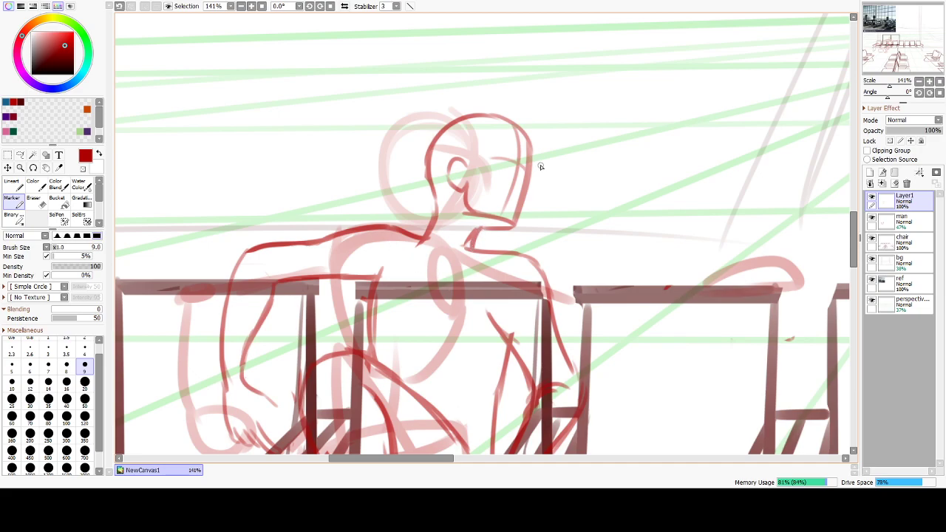
Erase the doubled line at the front of the man's neck.
{"action": "key", "text": "e"}
{"action": "mouse_move", "coordinate": [471, 229]}
{"action": "left_mouse_down"}
{"action": "mouse_move", "coordinate": [461, 268]}
{"action": "mouse_move", "coordinate": [416, 250]}
{"action": "mouse_move", "coordinate": [436, 247]}
{"action": "mouse_move", "coordinate": [466, 272]}
{"action": "left_mouse_up"}
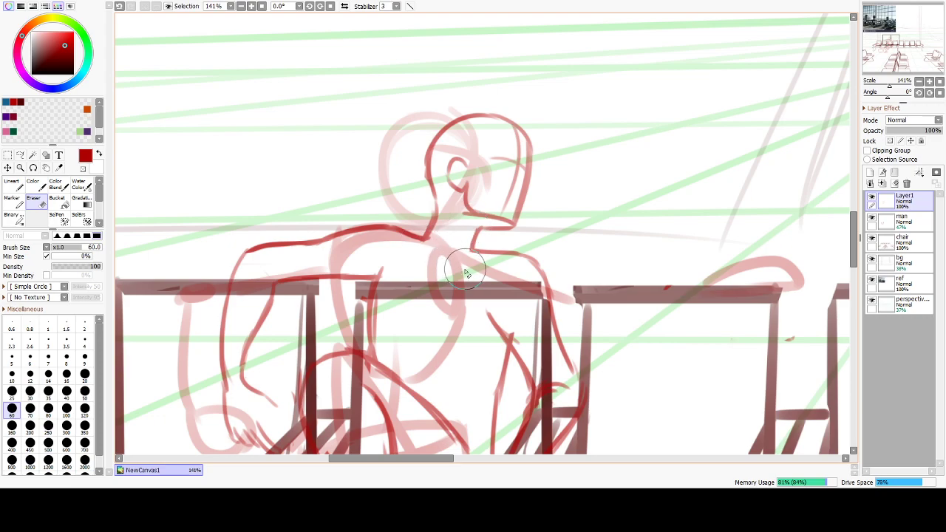
{"action": "key", "text": "space"}
{"action": "scroll", "coordinate": [517, 313], "scroll_direction": "down", "scroll_amount": 1}
{"action": "mouse_move", "coordinate": [555, 368]}
{"action": "left_mouse_down"}
{"action": "mouse_move", "coordinate": [580, 305]}
{"action": "mouse_move", "coordinate": [563, 332]}
{"action": "mouse_move", "coordinate": [574, 312]}
{"action": "left_mouse_up"}
Redraw the outer contour around the elbow of the arm beside the chair post.
{"action": "key", "text": "n"}
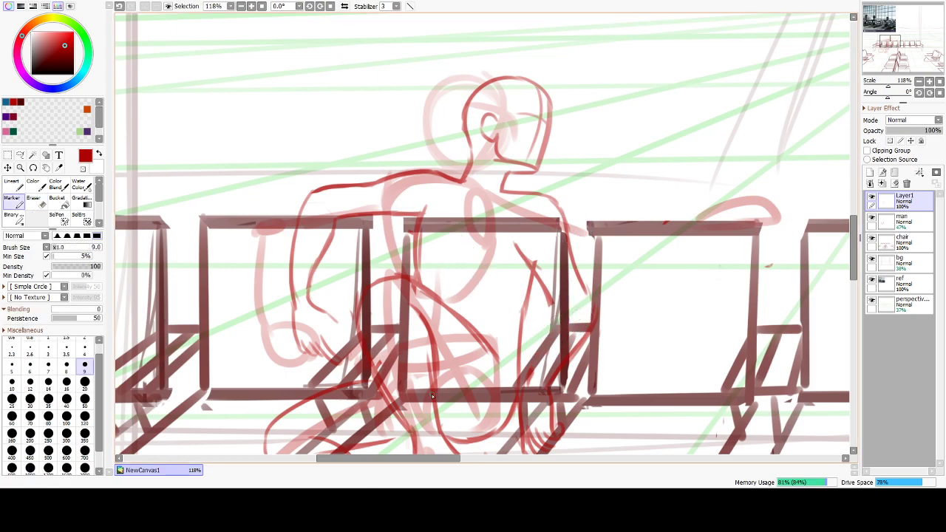
{"action": "key", "text": "ctrl+z"}
{"action": "left_click_drag", "start_coordinate": [552, 308], "coordinate": [552, 342]}
{"action": "key", "text": "ctrl+z"}
{"action": "mouse_move", "coordinate": [547, 309]}
{"action": "left_mouse_down"}
{"action": "mouse_move", "coordinate": [556, 323]}
{"action": "mouse_move", "coordinate": [532, 358]}
{"action": "mouse_move", "coordinate": [567, 309]}
{"action": "mouse_move", "coordinate": [558, 319]}
{"action": "left_mouse_up"}
{"action": "key", "text": "ctrl+z"}
{"action": "key", "text": "ctrl+z"}
{"action": "left_click_drag", "start_coordinate": [578, 279], "coordinate": [586, 336]}
{"action": "scroll", "coordinate": [580, 244], "scroll_direction": "up", "scroll_amount": 1}
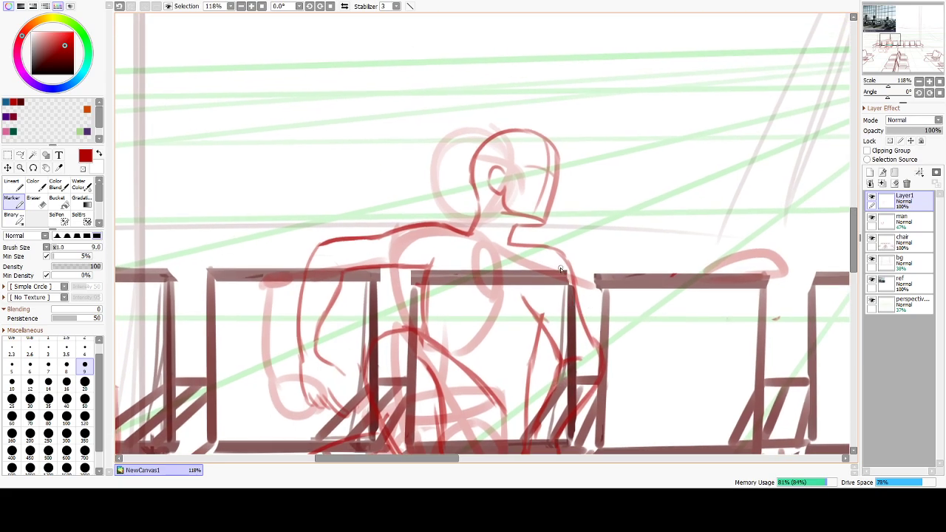
Draw the underside of the nose on the man's face in profile.
{"action": "scroll", "coordinate": [587, 261], "scroll_direction": "up", "scroll_amount": 5}
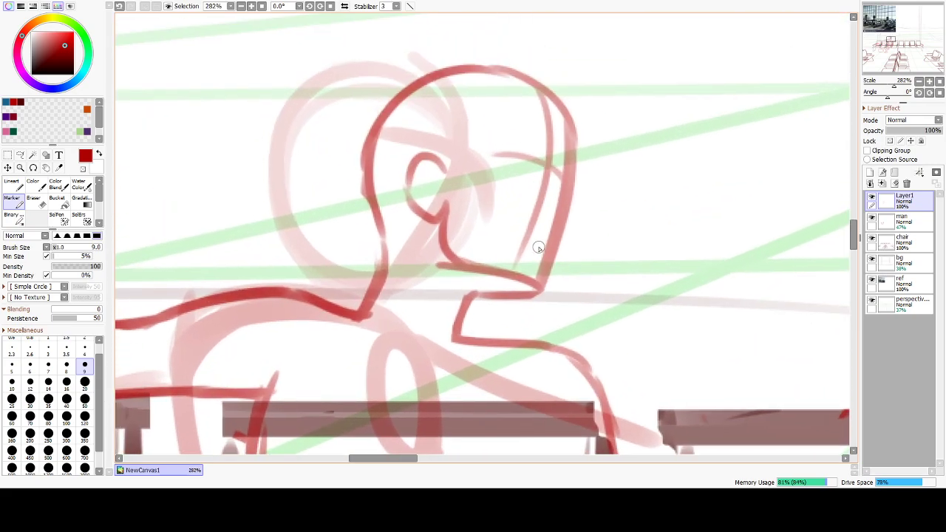
{"action": "mouse_move", "coordinate": [534, 209]}
{"action": "left_mouse_down"}
{"action": "mouse_move", "coordinate": [558, 210]}
{"action": "mouse_move", "coordinate": [554, 220]}
{"action": "left_mouse_up"}
{"action": "key", "text": "ctrl+z"}
{"action": "key", "text": "ctrl+z"}
Erase the face contours between the nose and the chin with the eraser at size 25.
{"action": "key", "text": "e"}
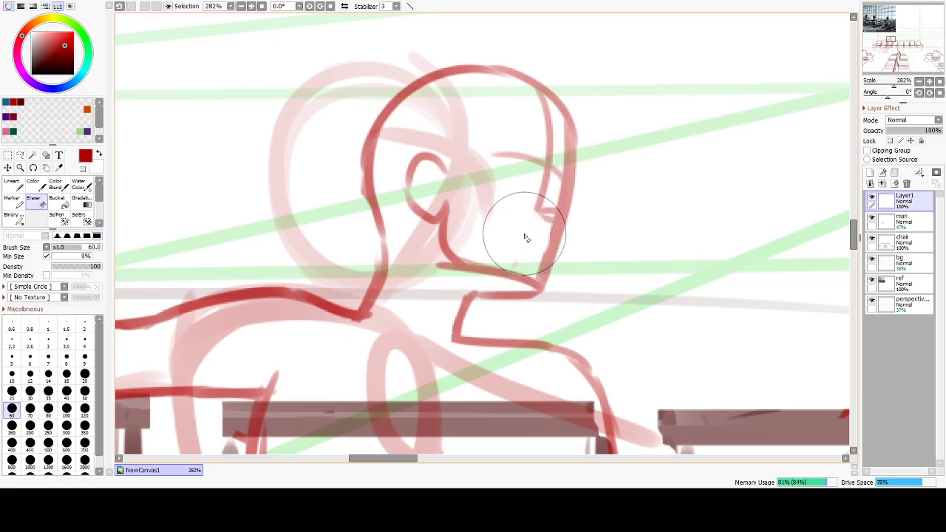
{"action": "key", "text": "bracketleft"}
{"action": "key", "text": "bracketleft"}
{"action": "key", "text": "bracketleft"}
{"action": "key", "text": "bracketleft"}
{"action": "key", "text": "bracketleft"}
{"action": "mouse_move", "coordinate": [543, 239]}
{"action": "left_mouse_down"}
{"action": "mouse_move", "coordinate": [547, 292]}
{"action": "mouse_move", "coordinate": [554, 229]}
{"action": "left_mouse_up"}
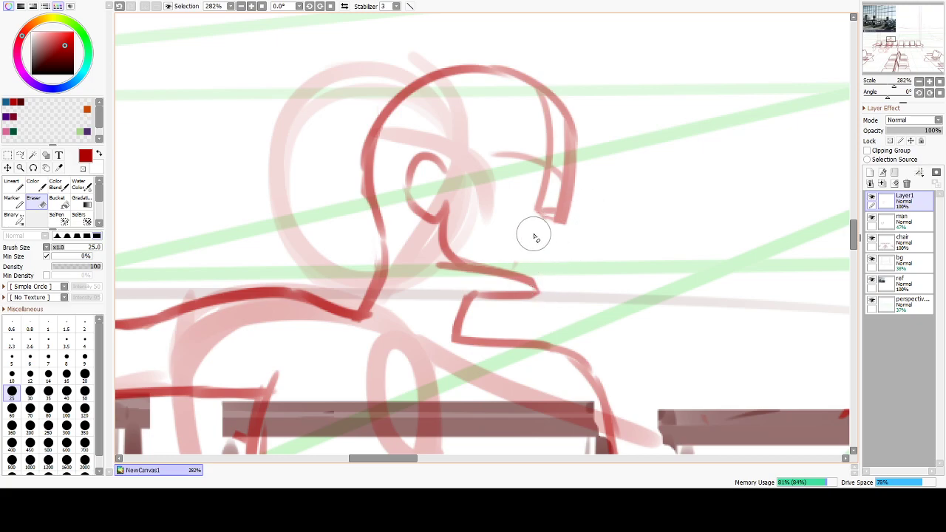
Draw the nose tip, nostril area and side of the nose with the Marker at size 6.
{"action": "key", "text": "b"}
{"action": "key", "text": "bracketleft"}
{"action": "key", "text": "bracketleft"}
{"action": "key", "text": "bracketleft"}
{"action": "key", "text": "bracketleft"}
{"action": "key", "text": "bracketright"}
{"action": "mouse_move", "coordinate": [536, 215]}
{"action": "left_mouse_down"}
{"action": "mouse_move", "coordinate": [556, 221]}
{"action": "mouse_move", "coordinate": [537, 211]}
{"action": "mouse_move", "coordinate": [547, 217]}
{"action": "left_mouse_up"}
{"action": "key", "text": "ctrl+z"}
{"action": "key", "text": "ctrl+z"}
{"action": "key", "text": "ctrl+z"}
{"action": "mouse_move", "coordinate": [556, 179]}
{"action": "left_mouse_down"}
{"action": "mouse_move", "coordinate": [563, 211]}
{"action": "mouse_move", "coordinate": [567, 194]}
{"action": "mouse_move", "coordinate": [561, 200]}
{"action": "left_mouse_up"}
{"action": "key", "text": "ctrl+z"}
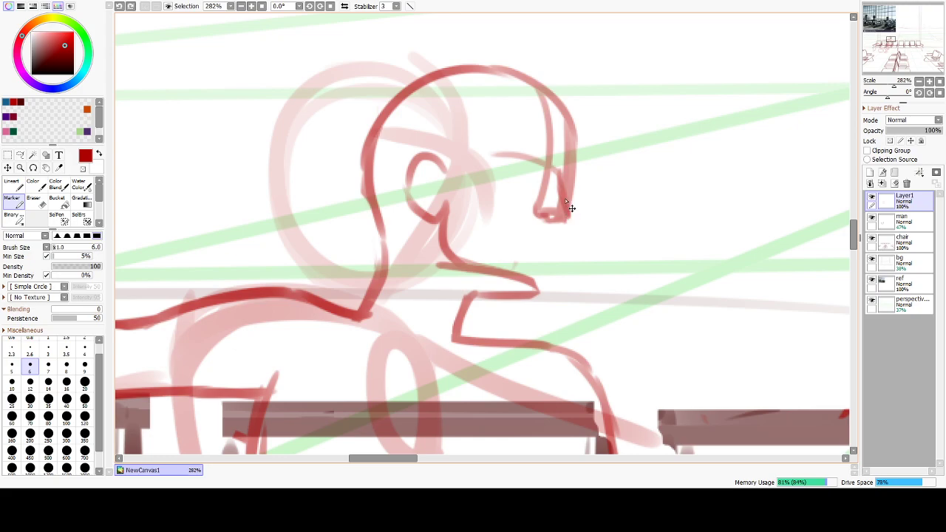
Redraw the nose bridge and base, and add the mouth line and upper lip below it.
{"action": "key", "text": "ctrl+z"}
{"action": "mouse_move", "coordinate": [555, 169]}
{"action": "left_mouse_down"}
{"action": "mouse_move", "coordinate": [563, 215]}
{"action": "mouse_move", "coordinate": [551, 220]}
{"action": "left_mouse_up"}
{"action": "key", "text": "ctrl+z"}
{"action": "key", "text": "ctrl+z"}
{"action": "mouse_move", "coordinate": [560, 239]}
{"action": "left_mouse_down"}
{"action": "mouse_move", "coordinate": [528, 235]}
{"action": "mouse_move", "coordinate": [554, 238]}
{"action": "left_mouse_up"}
{"action": "key", "text": "ctrl+z"}
{"action": "key", "text": "ctrl+z"}
{"action": "key", "text": "ctrl+z"}
{"action": "key", "text": "ctrl+z"}
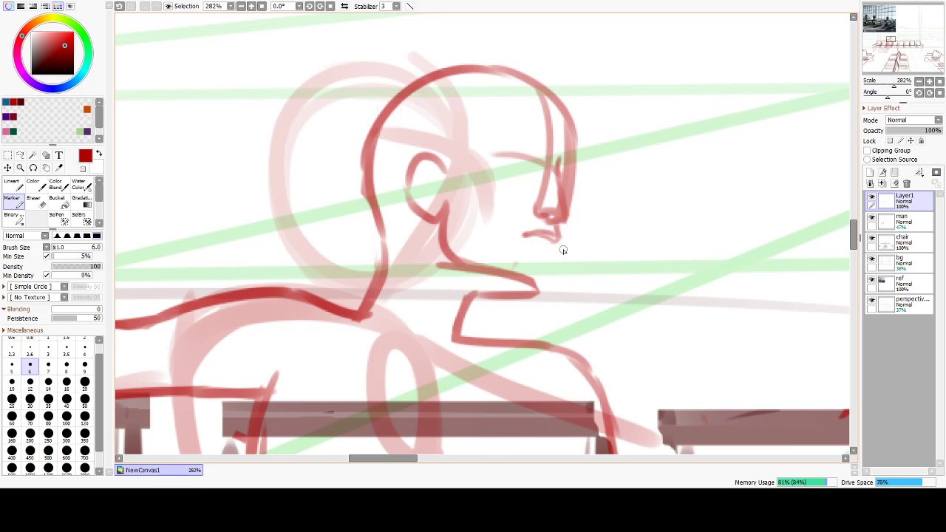
Draw the lower lip and continue the profile down to the chin.
{"action": "left_click_drag", "start_coordinate": [534, 236], "coordinate": [557, 239]}
{"action": "left_click_drag", "start_coordinate": [552, 243], "coordinate": [542, 294]}
{"action": "key", "text": "ctrl+z"}
{"action": "key", "text": "ctrl+z"}
{"action": "left_click_drag", "start_coordinate": [546, 261], "coordinate": [534, 289]}
Erase the heavy jaw line with the eraser at size 14, redraw it thinner and trim the line under the chin.
{"action": "key", "text": "e"}
{"action": "key", "text": "bracketright"}
{"action": "key", "text": "bracketright"}
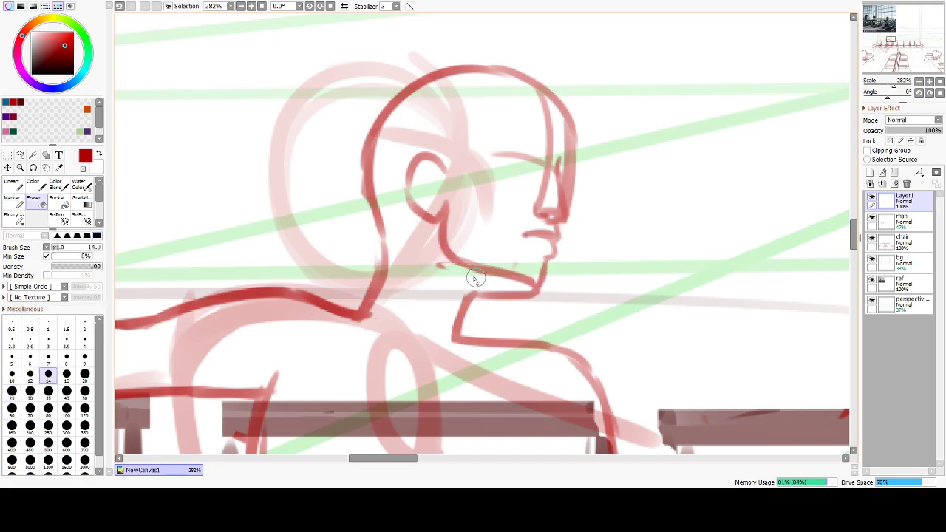
{"action": "mouse_move", "coordinate": [495, 281]}
{"action": "left_mouse_down"}
{"action": "mouse_move", "coordinate": [478, 265]}
{"action": "mouse_move", "coordinate": [525, 277]}
{"action": "mouse_move", "coordinate": [489, 258]}
{"action": "left_mouse_up"}
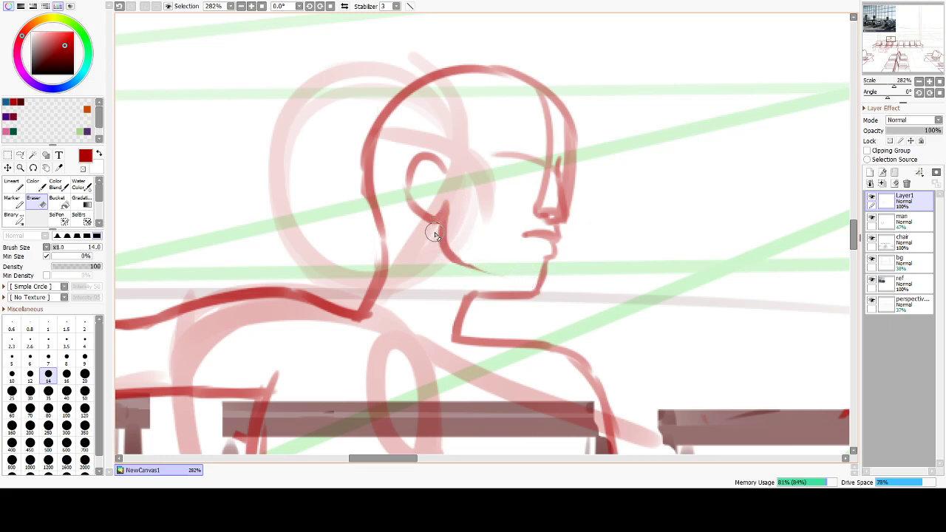
{"action": "key", "text": "e"}
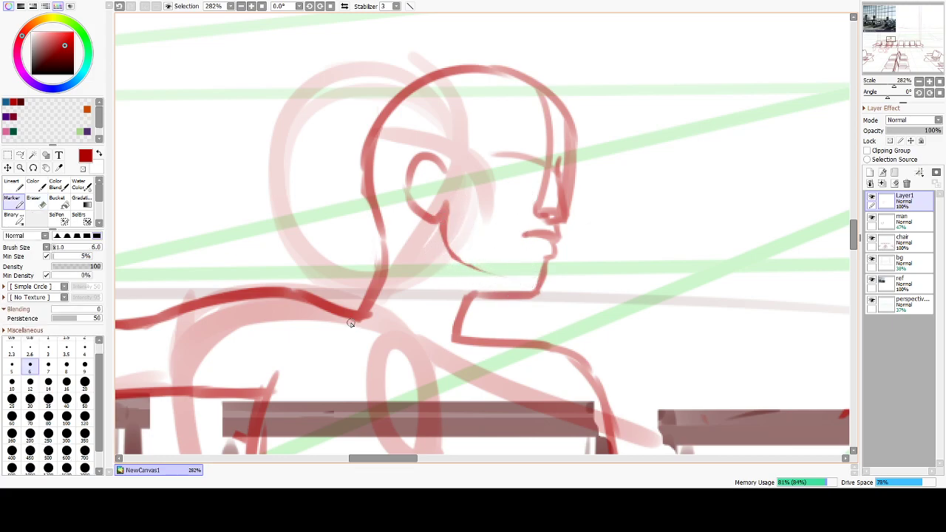
{"action": "left_click_drag", "start_coordinate": [482, 276], "coordinate": [530, 285]}
{"action": "key", "text": "e"}
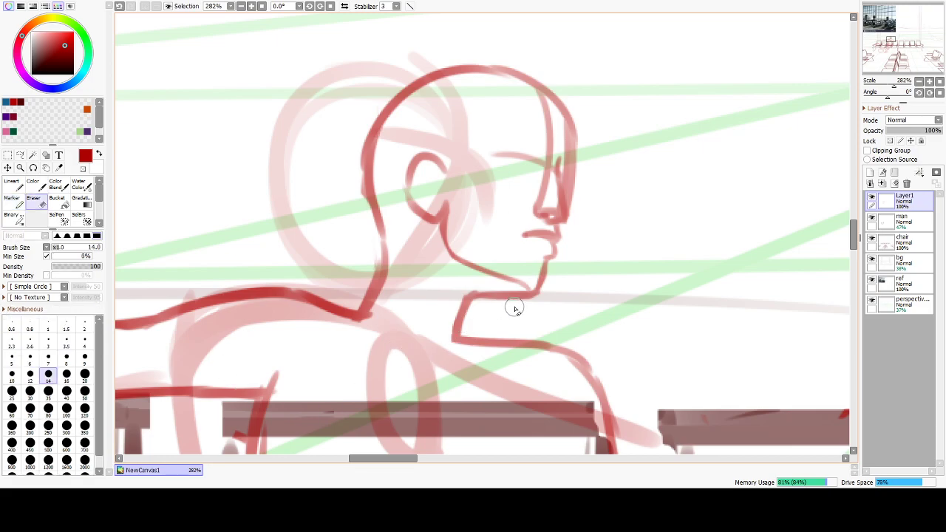
{"action": "left_click_drag", "start_coordinate": [495, 305], "coordinate": [554, 301]}
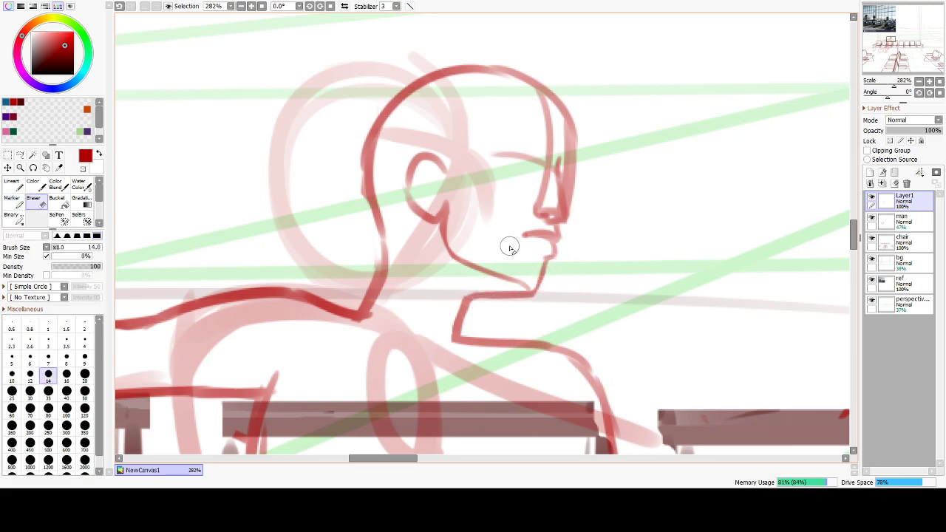
Thin and reshape the chin contour, and add a small crease under the lower lip.
{"action": "key", "text": "e"}
{"action": "left_click_drag", "start_coordinate": [546, 259], "coordinate": [537, 286]}
{"action": "key", "text": "ctrl+z"}
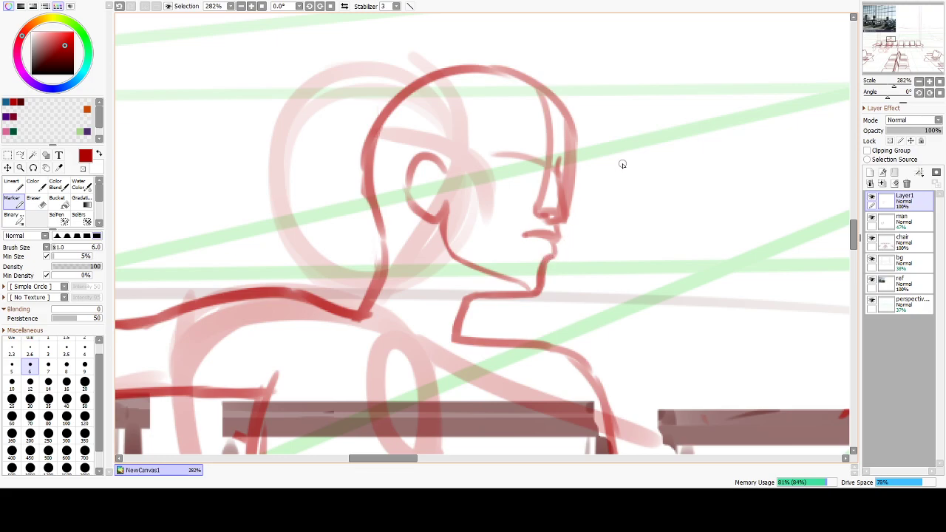
{"action": "key", "text": "e"}
{"action": "key", "text": "["}
{"action": "key", "text": "["}
{"action": "mouse_move", "coordinate": [540, 266]}
{"action": "left_mouse_down"}
{"action": "mouse_move", "coordinate": [542, 258]}
{"action": "mouse_move", "coordinate": [537, 287]}
{"action": "left_mouse_up"}
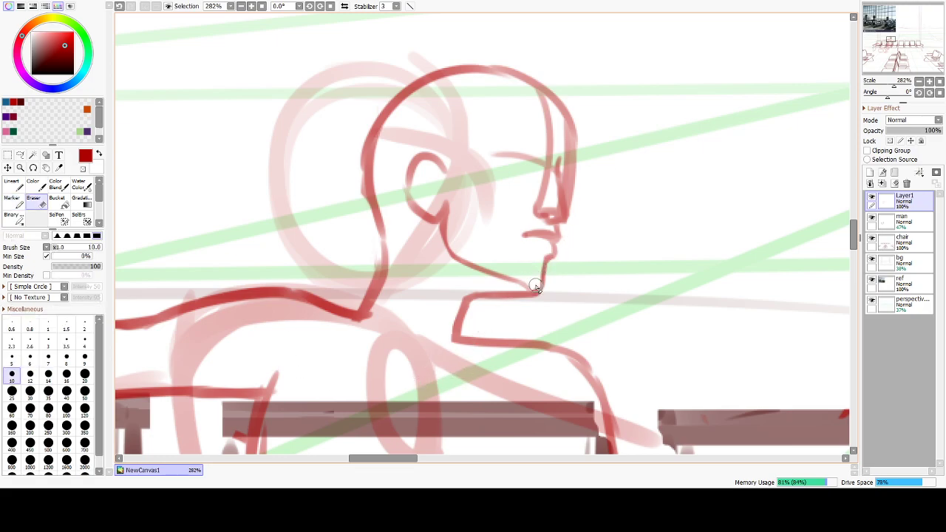
{"action": "key", "text": "n"}
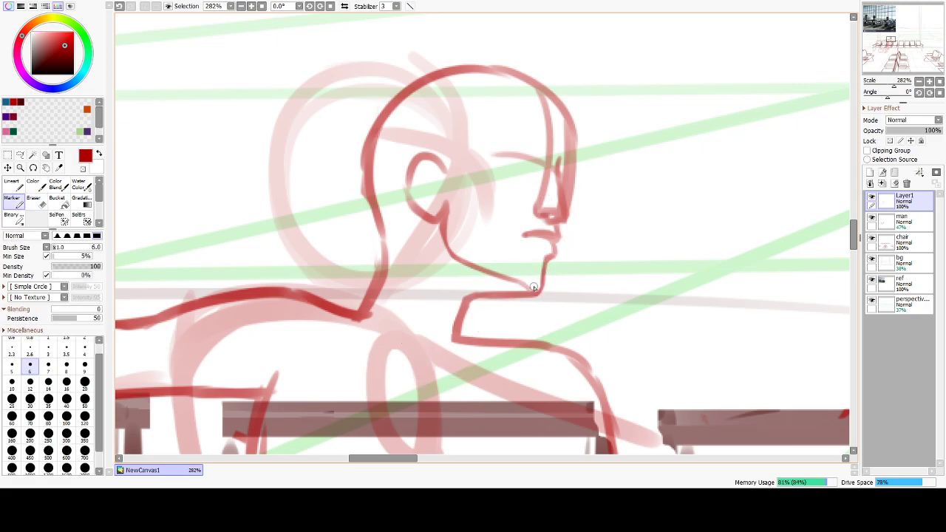
{"action": "left_click_drag", "start_coordinate": [543, 274], "coordinate": [534, 294]}
{"action": "left_click_drag", "start_coordinate": [549, 257], "coordinate": [538, 258]}
Refine the nostril and nose base with the Marker at size 4 and the eraser at size 5.
{"action": "key", "text": "e"}
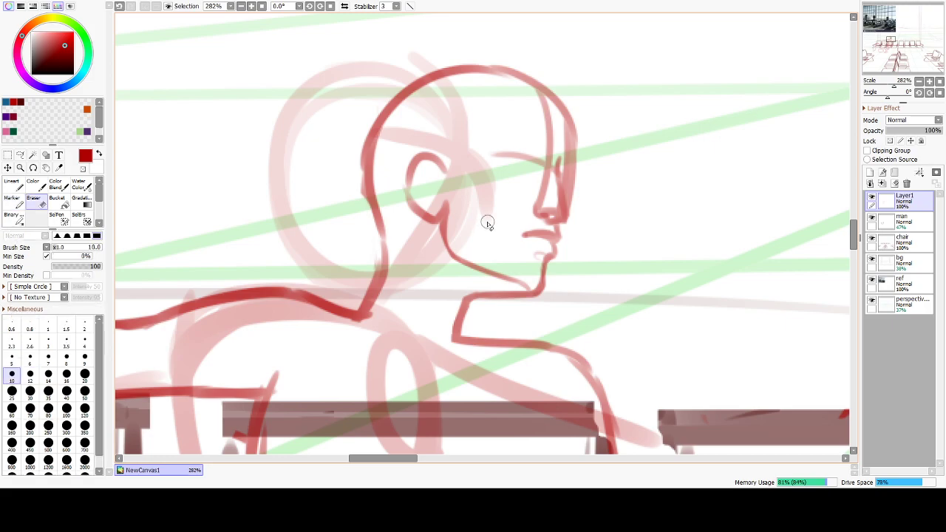
{"action": "mouse_move", "coordinate": [550, 210]}
{"action": "left_mouse_down"}
{"action": "mouse_move", "coordinate": [558, 213]}
{"action": "mouse_move", "coordinate": [556, 189]}
{"action": "mouse_move", "coordinate": [552, 225]}
{"action": "left_mouse_up"}
{"action": "key", "text": "e"}
{"action": "key", "text": "bracketleft"}
{"action": "key", "text": "bracketleft"}
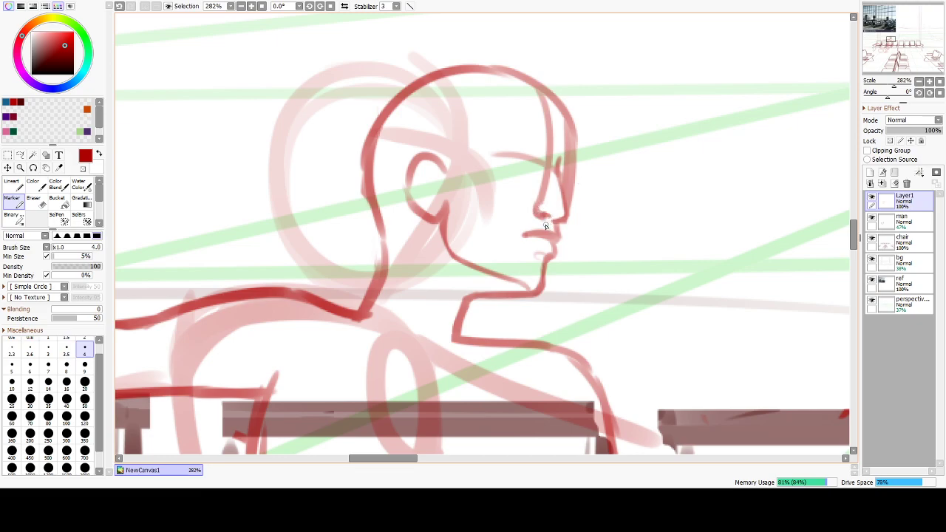
{"action": "key", "text": "e"}
{"action": "key", "text": "bracketleft"}
{"action": "key", "text": "bracketleft"}
{"action": "key", "text": "bracketleft"}
{"action": "key", "text": "bracketleft"}
{"action": "key", "text": "bracketleft"}
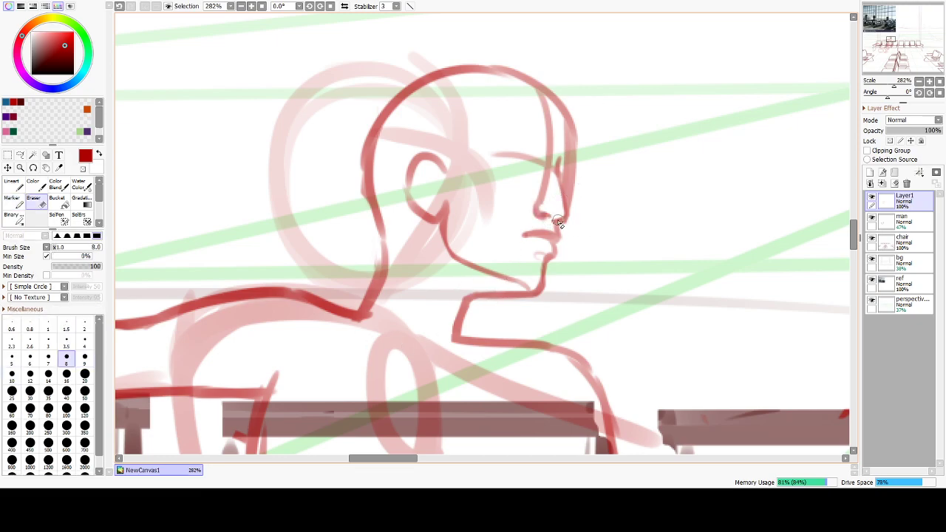
{"action": "left_click_drag", "start_coordinate": [545, 216], "coordinate": [540, 215]}
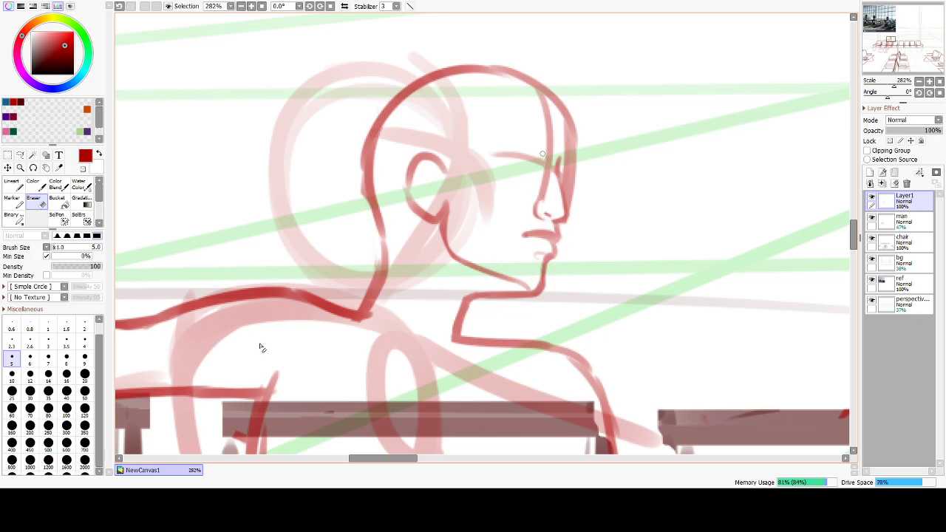
Erase the old guideline along the side of the nose and the outer face line beside it.
{"action": "key", "text": "b"}
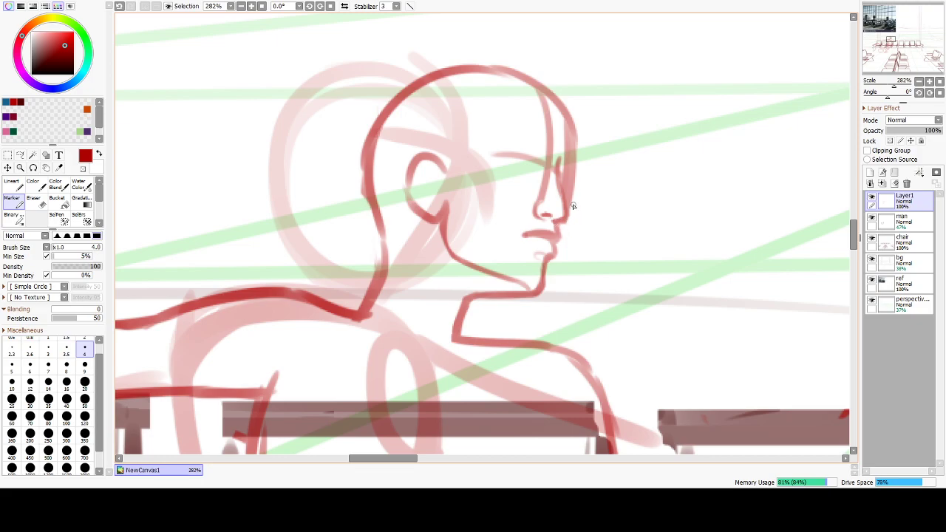
{"action": "key", "text": "e"}
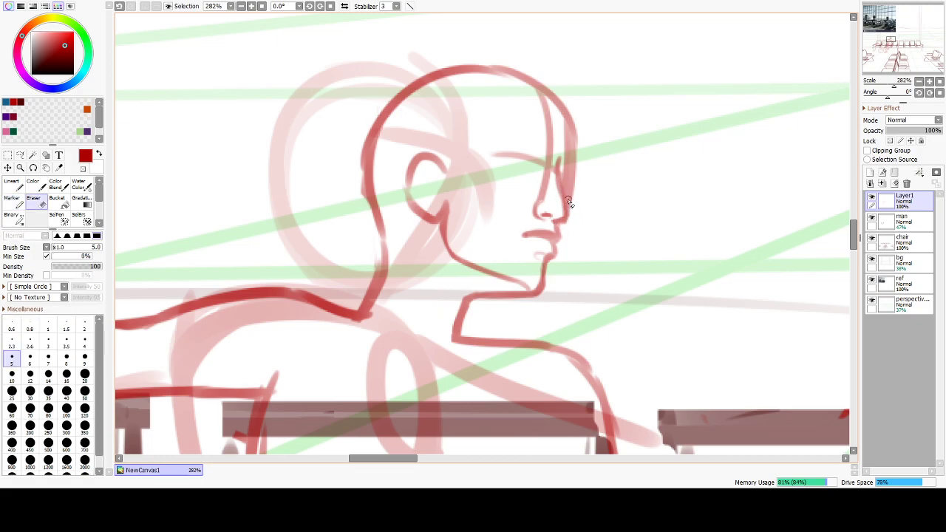
{"action": "mouse_move", "coordinate": [531, 206]}
{"action": "left_mouse_down"}
{"action": "mouse_move", "coordinate": [551, 164]}
{"action": "mouse_move", "coordinate": [553, 188]}
{"action": "mouse_move", "coordinate": [574, 206]}
{"action": "mouse_move", "coordinate": [561, 125]}
{"action": "mouse_move", "coordinate": [570, 185]}
{"action": "left_mouse_up"}
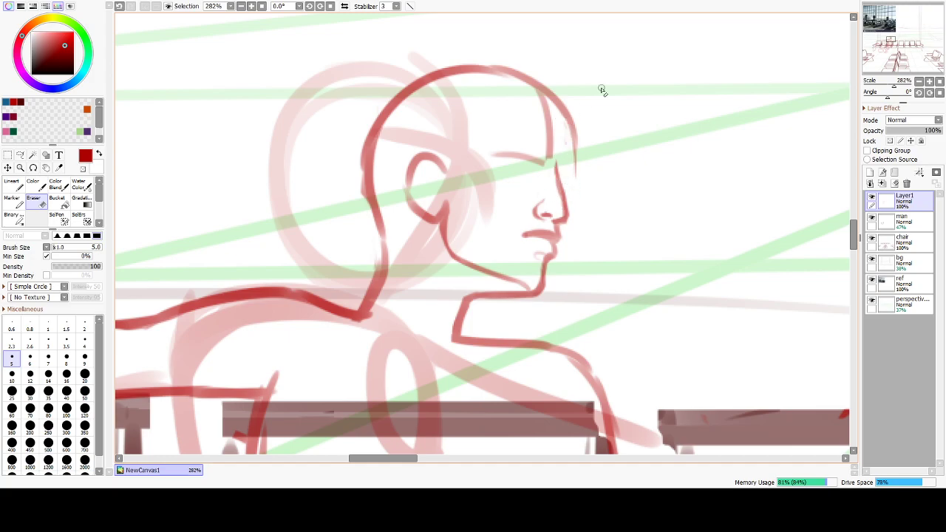
Redraw the forehead contour down to the nose bridge and mark the inner eye area.
{"action": "key", "text": "b"}
{"action": "left_click_drag", "start_coordinate": [557, 111], "coordinate": [568, 148]}
{"action": "key", "text": "ctrl+z"}
{"action": "left_click_drag", "start_coordinate": [554, 105], "coordinate": [570, 147]}
{"action": "left_click_drag", "start_coordinate": [571, 149], "coordinate": [561, 184]}
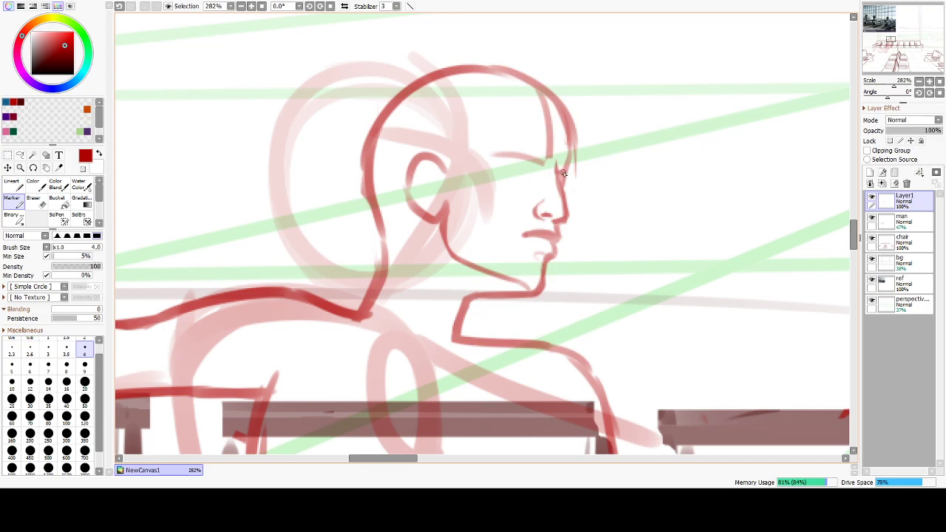
{"action": "key", "text": "ctrl+z"}
{"action": "left_click_drag", "start_coordinate": [562, 171], "coordinate": [560, 173]}
{"action": "key", "text": "ctrl+z"}
{"action": "key", "text": "ctrl+z"}
Erase the long brow line with the eraser at size 14 and draw a short eye line in its place.
{"action": "key", "text": "e"}
{"action": "key", "text": "bracketright"}
{"action": "key", "text": "bracketright"}
{"action": "key", "text": "bracketright"}
{"action": "key", "text": "bracketright"}
{"action": "key", "text": "bracketright"}
{"action": "key", "text": "bracketright"}
{"action": "key", "text": "bracketright"}
{"action": "mouse_move", "coordinate": [498, 155]}
{"action": "left_mouse_down"}
{"action": "mouse_move", "coordinate": [553, 161]}
{"action": "mouse_move", "coordinate": [551, 171]}
{"action": "left_mouse_up"}
{"action": "key", "text": "n"}
{"action": "key", "text": "ctrl+z"}
{"action": "key", "text": "ctrl+z"}
{"action": "key", "text": "ctrl+z"}
{"action": "left_click_drag", "start_coordinate": [490, 162], "coordinate": [536, 157]}
{"action": "key", "text": "e"}
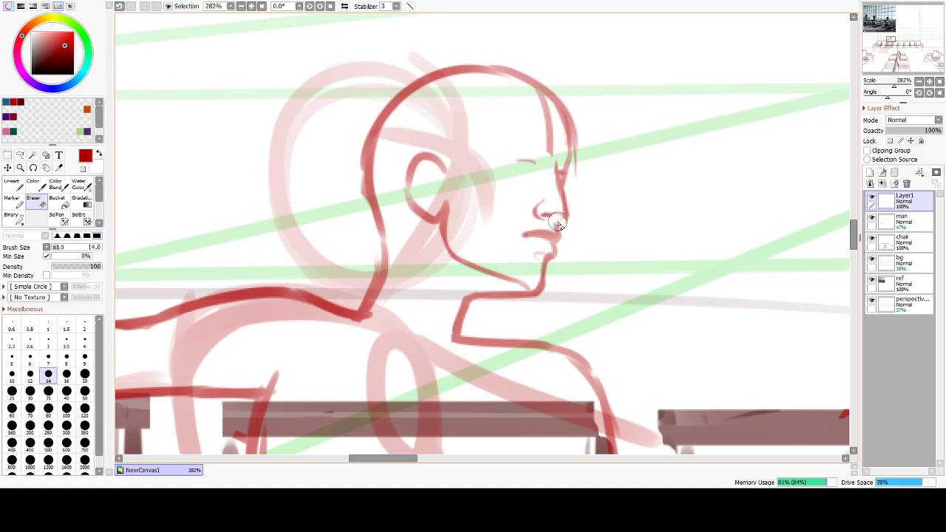
Redraw the underside of the nose tip and the short line leading down to the upper lip.
{"action": "key", "text": "b"}
{"action": "key", "text": "ctrl+z"}
{"action": "left_click_drag", "start_coordinate": [565, 220], "coordinate": [556, 221]}
{"action": "key", "text": "ctrl+z"}
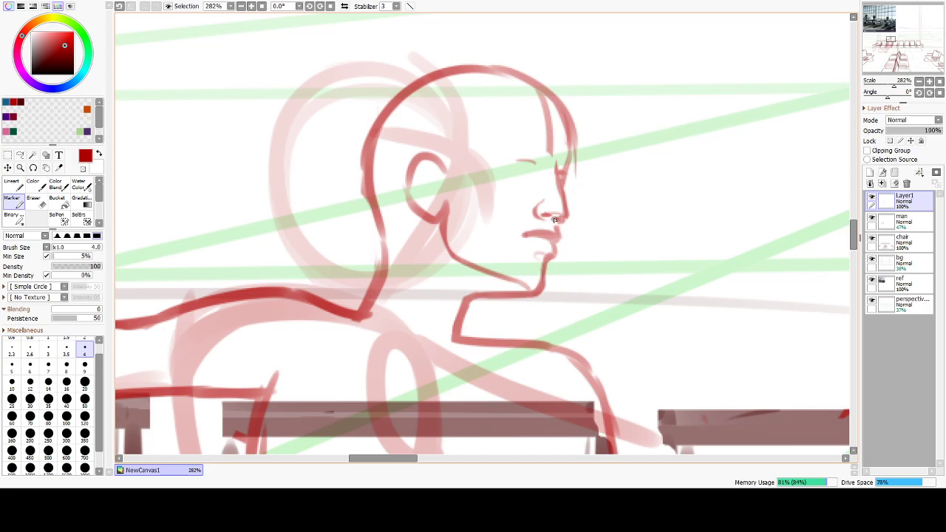
{"action": "mouse_move", "coordinate": [559, 222]}
{"action": "left_mouse_down"}
{"action": "mouse_move", "coordinate": [562, 230]}
{"action": "mouse_move", "coordinate": [558, 220]}
{"action": "left_mouse_up"}
{"action": "key", "text": "ctrl+z"}
{"action": "key", "text": "ctrl+z"}
{"action": "left_click_drag", "start_coordinate": [558, 225], "coordinate": [553, 228]}
{"action": "key", "text": "e"}
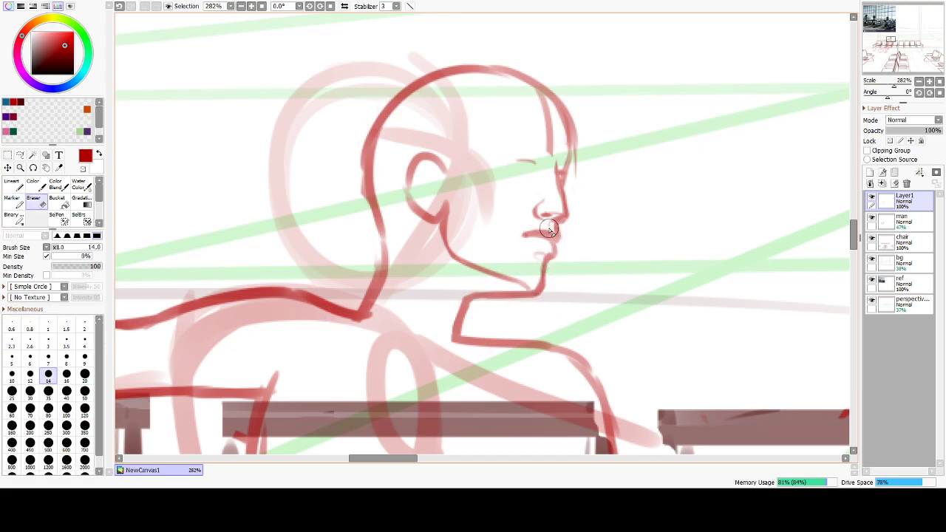
{"action": "key", "text": "e"}
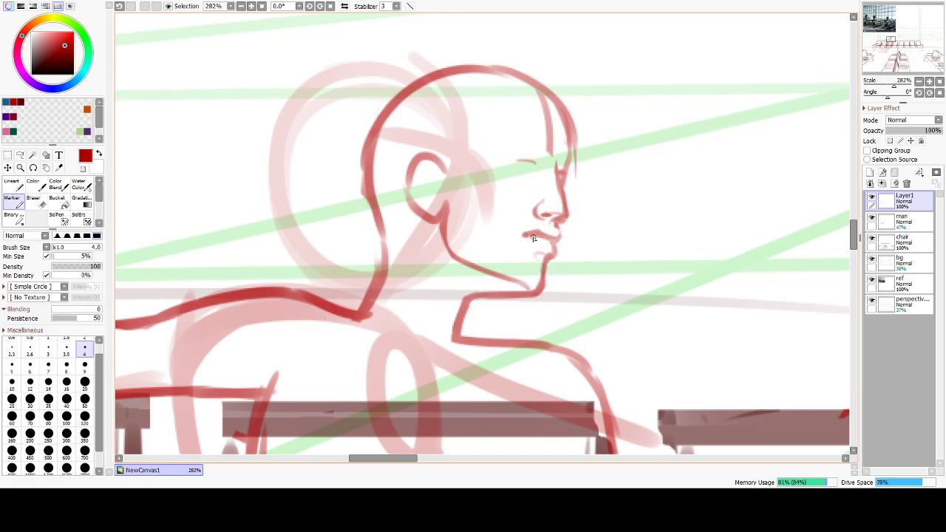
Refine the mouth line and redraw the fuller lower lip contour.
{"action": "key", "text": "ctrl+z"}
{"action": "mouse_move", "coordinate": [543, 240]}
{"action": "left_mouse_down"}
{"action": "mouse_move", "coordinate": [557, 249]}
{"action": "mouse_move", "coordinate": [560, 236]}
{"action": "mouse_move", "coordinate": [552, 256]}
{"action": "left_mouse_up"}
{"action": "key", "text": "ctrl+z"}
{"action": "key", "text": "ctrl+z"}
{"action": "key", "text": "ctrl+z"}
{"action": "key", "text": "ctrl+z"}
Erase the crease under the lower lip and redraw it as a short curved stroke.
{"action": "key", "text": "e"}
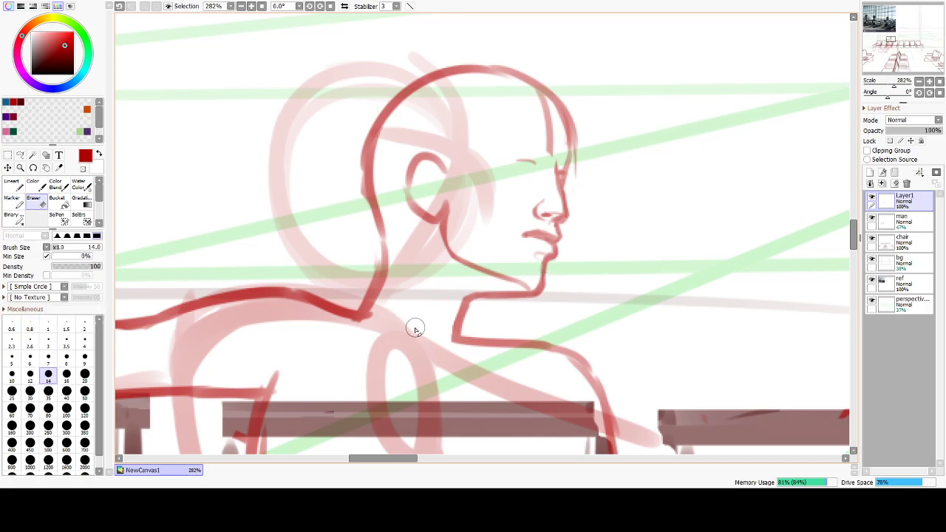
{"action": "mouse_move", "coordinate": [546, 251]}
{"action": "left_mouse_down"}
{"action": "mouse_move", "coordinate": [536, 258]}
{"action": "mouse_move", "coordinate": [555, 258]}
{"action": "mouse_move", "coordinate": [541, 263]}
{"action": "left_mouse_up"}
{"action": "key", "text": "n"}
{"action": "key", "text": "ctrl+z"}
{"action": "key", "text": "ctrl+z"}
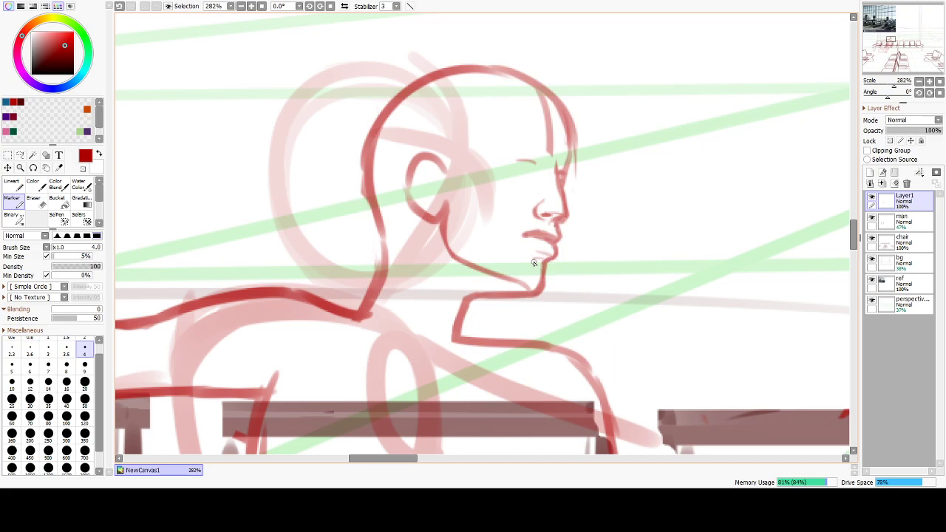
{"action": "key", "text": "ctrl+z"}
{"action": "key", "text": "ctrl+z"}
{"action": "left_click_drag", "start_coordinate": [535, 253], "coordinate": [550, 257]}
Erase the underside of the chin and the front neck line with the size 14 eraser.
{"action": "key", "text": "e"}
{"action": "left_click_drag", "start_coordinate": [547, 278], "coordinate": [531, 298]}
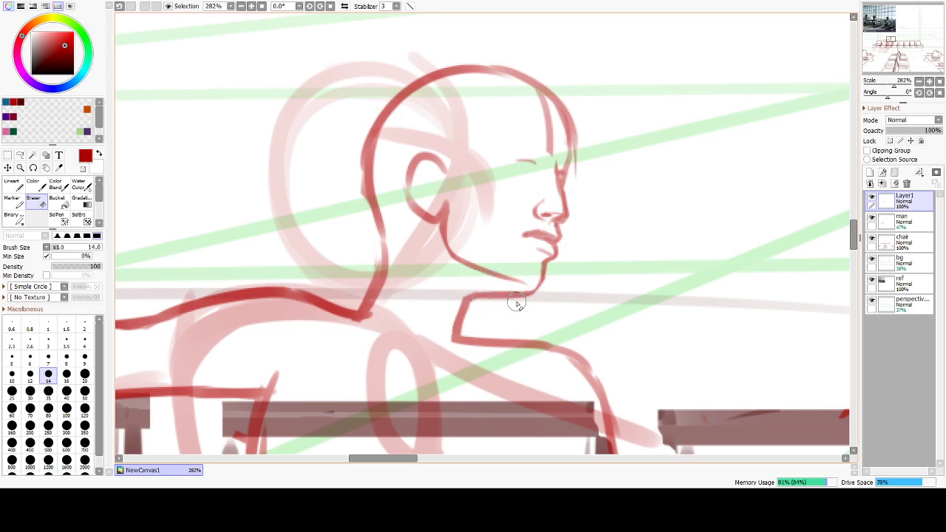
{"action": "mouse_move", "coordinate": [467, 302]}
{"action": "left_mouse_down"}
{"action": "mouse_move", "coordinate": [512, 304]}
{"action": "mouse_move", "coordinate": [460, 298]}
{"action": "mouse_move", "coordinate": [461, 289]}
{"action": "left_mouse_up"}
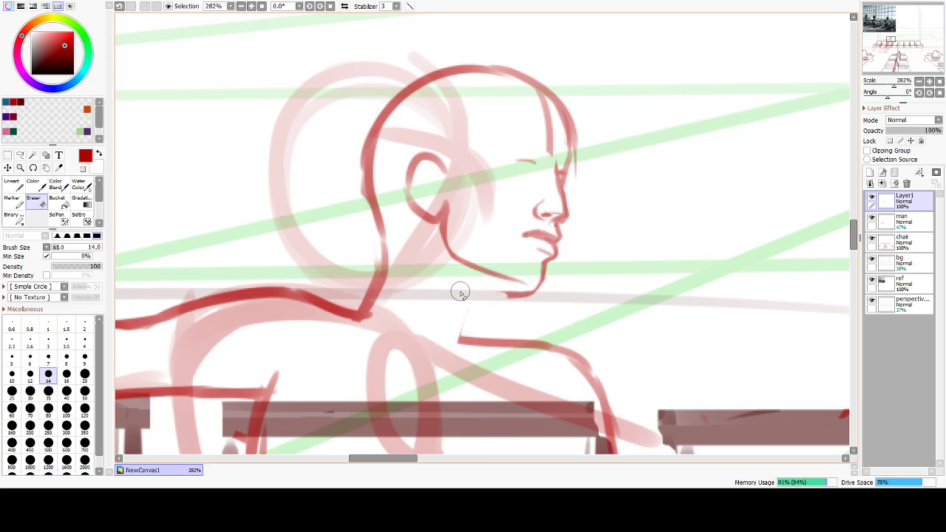
Try to redraw the jawline and the line under the chin with several trial strokes.
{"action": "mouse_move", "coordinate": [530, 285]}
{"action": "left_mouse_down"}
{"action": "mouse_move", "coordinate": [468, 275]}
{"action": "mouse_move", "coordinate": [473, 249]}
{"action": "mouse_move", "coordinate": [451, 205]}
{"action": "mouse_move", "coordinate": [458, 271]}
{"action": "mouse_move", "coordinate": [468, 257]}
{"action": "mouse_move", "coordinate": [493, 282]}
{"action": "mouse_move", "coordinate": [521, 285]}
{"action": "mouse_move", "coordinate": [474, 271]}
{"action": "mouse_move", "coordinate": [617, 117]}
{"action": "mouse_move", "coordinate": [428, 321]}
{"action": "mouse_move", "coordinate": [526, 286]}
{"action": "left_mouse_up"}
{"action": "key", "text": "n"}
{"action": "key", "text": "ctrl+z"}
{"action": "mouse_move", "coordinate": [446, 263]}
{"action": "left_mouse_down"}
{"action": "mouse_move", "coordinate": [509, 283]}
{"action": "mouse_move", "coordinate": [507, 303]}
{"action": "mouse_move", "coordinate": [523, 294]}
{"action": "mouse_move", "coordinate": [471, 287]}
{"action": "mouse_move", "coordinate": [526, 295]}
{"action": "left_mouse_up"}
{"action": "key", "text": "ctrl+z"}
{"action": "key", "text": "ctrl+z"}
{"action": "mouse_move", "coordinate": [472, 285]}
{"action": "left_mouse_down"}
{"action": "mouse_move", "coordinate": [534, 296]}
{"action": "mouse_move", "coordinate": [472, 286]}
{"action": "mouse_move", "coordinate": [504, 284]}
{"action": "mouse_move", "coordinate": [529, 292]}
{"action": "mouse_move", "coordinate": [470, 287]}
{"action": "left_mouse_up"}
{"action": "key", "text": "ctrl+z"}
{"action": "key", "text": "ctrl+z"}
{"action": "key", "text": "ctrl+z"}
{"action": "key", "text": "ctrl+z"}
{"action": "key", "text": "ctrl+z"}
{"action": "key", "text": "ctrl+z"}
{"action": "mouse_move", "coordinate": [538, 282]}
{"action": "left_mouse_down"}
{"action": "mouse_move", "coordinate": [512, 290]}
{"action": "mouse_move", "coordinate": [481, 284]}
{"action": "mouse_move", "coordinate": [529, 291]}
{"action": "left_mouse_up"}
{"action": "key", "text": "ctrl+z"}
{"action": "key", "text": "ctrl+z"}
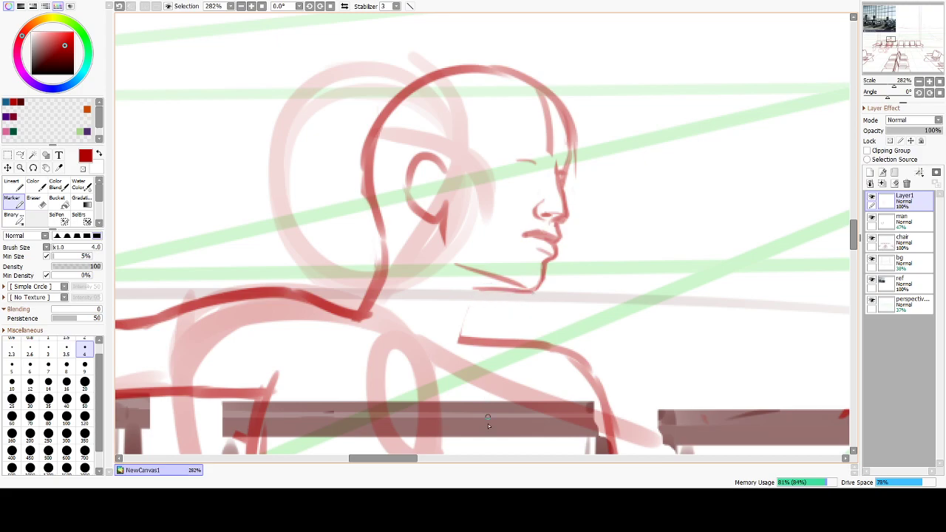
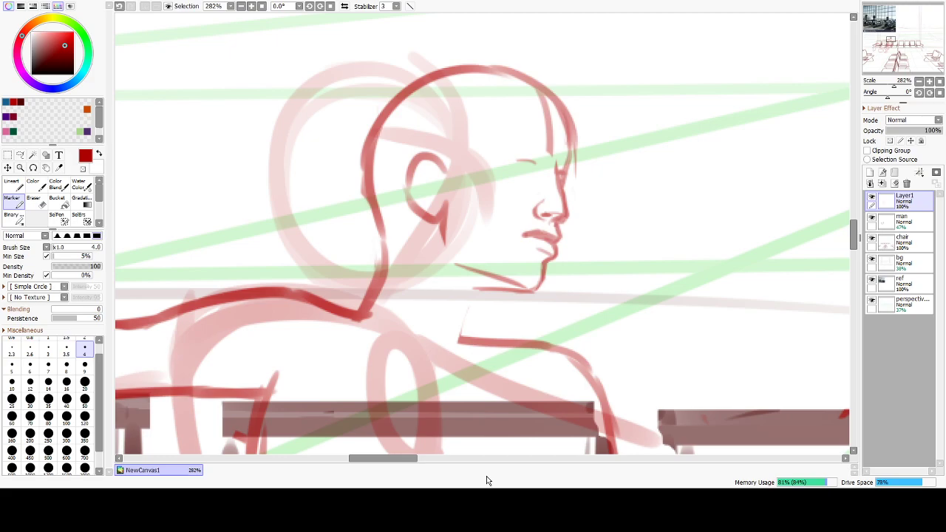
Erase the trial jaw and chin lines and redraw the jawline slanting down from below the ear.
{"action": "key", "text": "e"}
{"action": "left_click_drag", "start_coordinate": [466, 270], "coordinate": [528, 293]}
{"action": "key", "text": "n"}
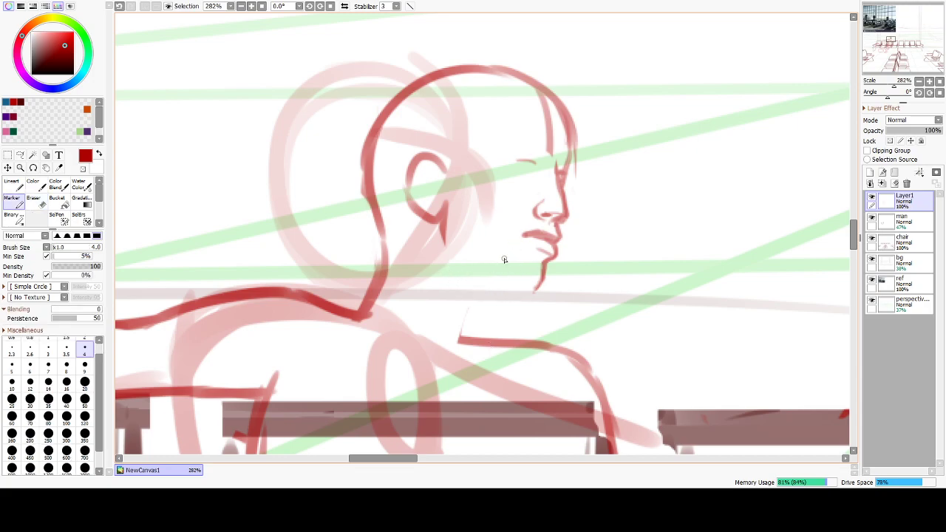
{"action": "left_click_drag", "start_coordinate": [452, 253], "coordinate": [507, 288]}
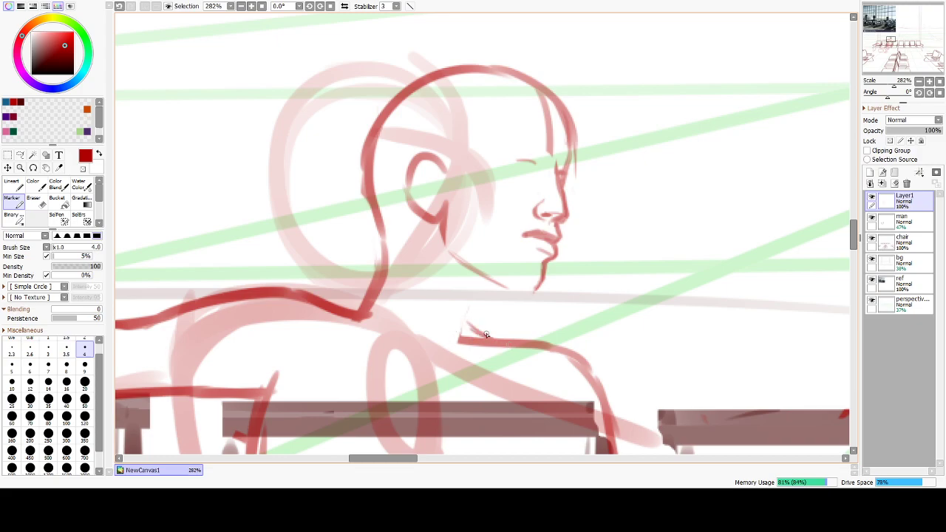
Redraw the chin's underside and the throat as a curve running into the chest line, and erase the overlapping strokes.
{"action": "mouse_move", "coordinate": [464, 326]}
{"action": "left_mouse_down"}
{"action": "mouse_move", "coordinate": [475, 297]}
{"action": "mouse_move", "coordinate": [459, 335]}
{"action": "mouse_move", "coordinate": [484, 303]}
{"action": "mouse_move", "coordinate": [454, 329]}
{"action": "left_mouse_up"}
{"action": "mouse_move", "coordinate": [479, 306]}
{"action": "left_mouse_down"}
{"action": "mouse_move", "coordinate": [515, 299]}
{"action": "mouse_move", "coordinate": [487, 297]}
{"action": "mouse_move", "coordinate": [495, 304]}
{"action": "mouse_move", "coordinate": [481, 308]}
{"action": "mouse_move", "coordinate": [536, 293]}
{"action": "left_mouse_up"}
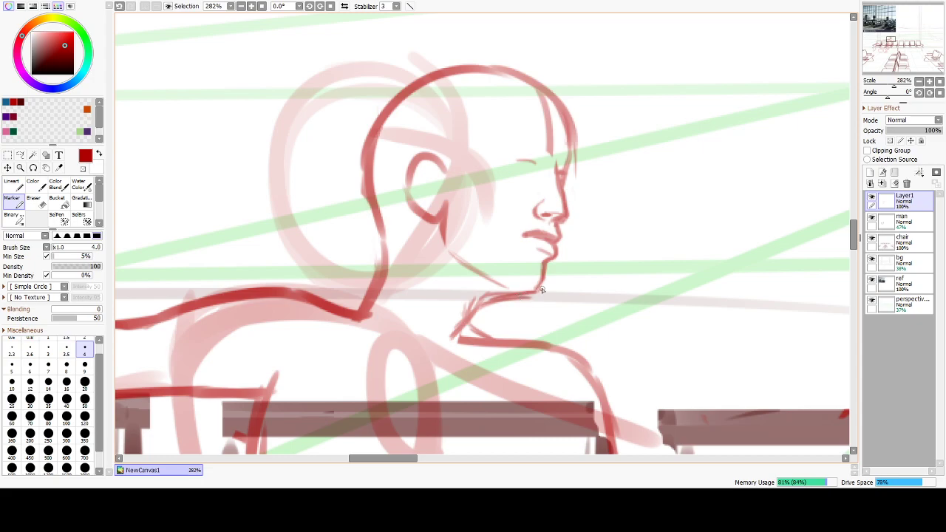
{"action": "left_click_drag", "start_coordinate": [470, 322], "coordinate": [456, 340]}
{"action": "key", "text": "e"}
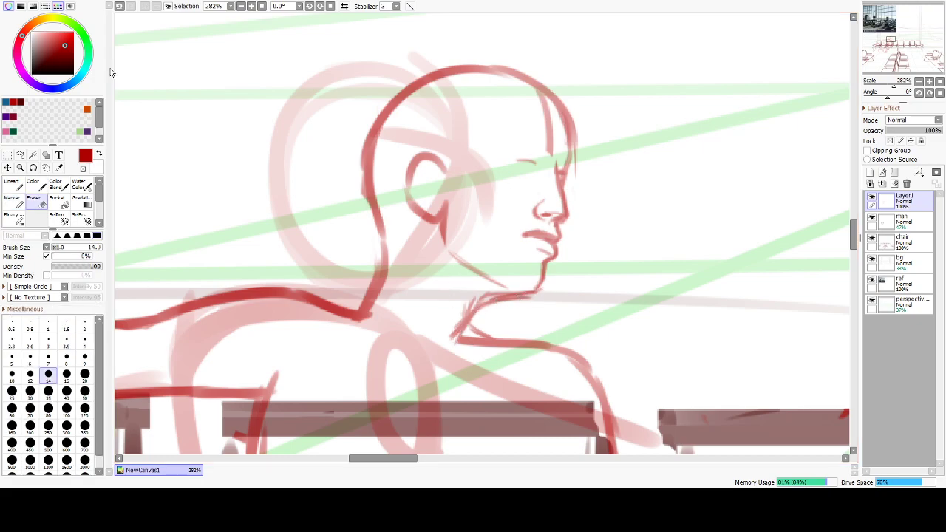
{"action": "mouse_move", "coordinate": [453, 311]}
{"action": "left_mouse_down"}
{"action": "mouse_move", "coordinate": [449, 333]}
{"action": "mouse_move", "coordinate": [486, 360]}
{"action": "mouse_move", "coordinate": [512, 360]}
{"action": "left_mouse_up"}
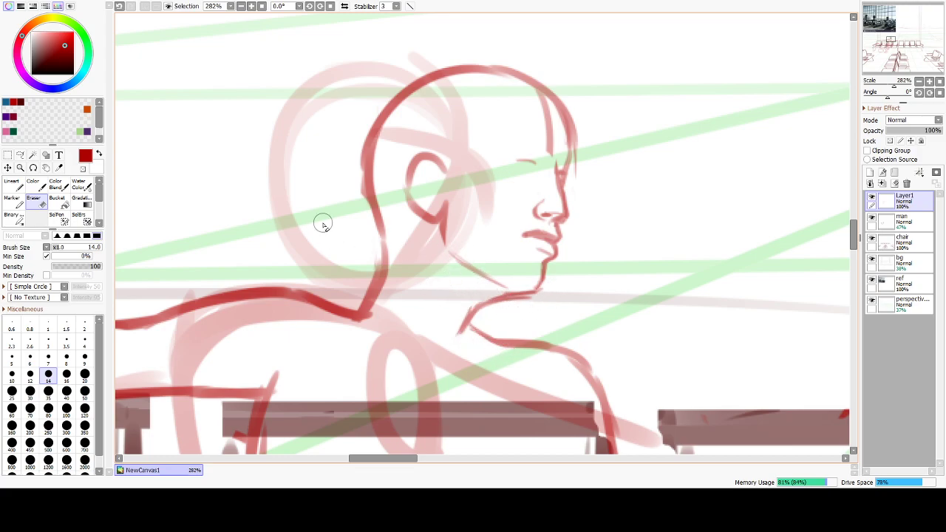
Erase the lower nape line and redraw the back of the neck curving down to the shoulder.
{"action": "mouse_move", "coordinate": [373, 240]}
{"action": "left_mouse_down"}
{"action": "mouse_move", "coordinate": [387, 268]}
{"action": "mouse_move", "coordinate": [382, 300]}
{"action": "mouse_move", "coordinate": [362, 322]}
{"action": "mouse_move", "coordinate": [372, 310]}
{"action": "mouse_move", "coordinate": [372, 203]}
{"action": "mouse_move", "coordinate": [357, 316]}
{"action": "left_mouse_up"}
{"action": "key", "text": "n"}
{"action": "key", "text": "ctrl+z"}
{"action": "left_click_drag", "start_coordinate": [386, 255], "coordinate": [343, 314]}
{"action": "left_click_drag", "start_coordinate": [367, 187], "coordinate": [384, 266]}
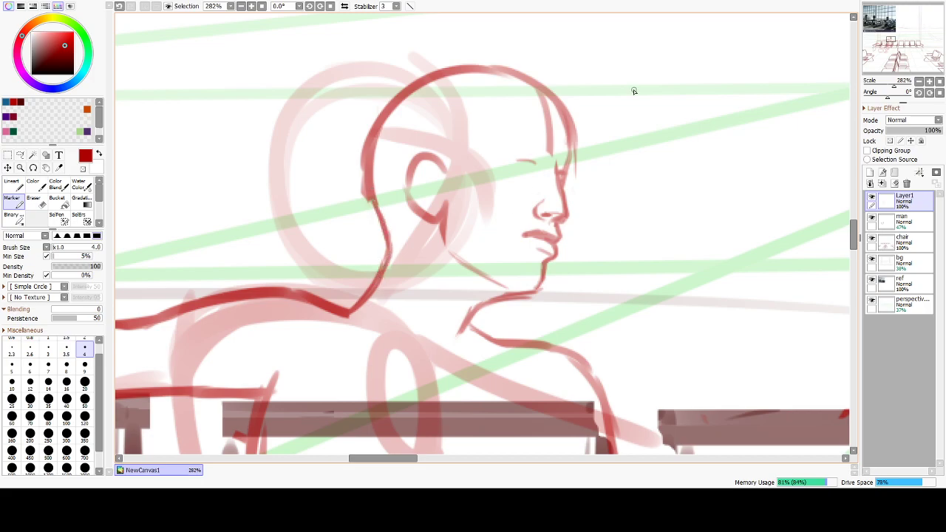
Touch up the base of the throat and the line under the chin, and erase the doubled strokes.
{"action": "key", "text": "e"}
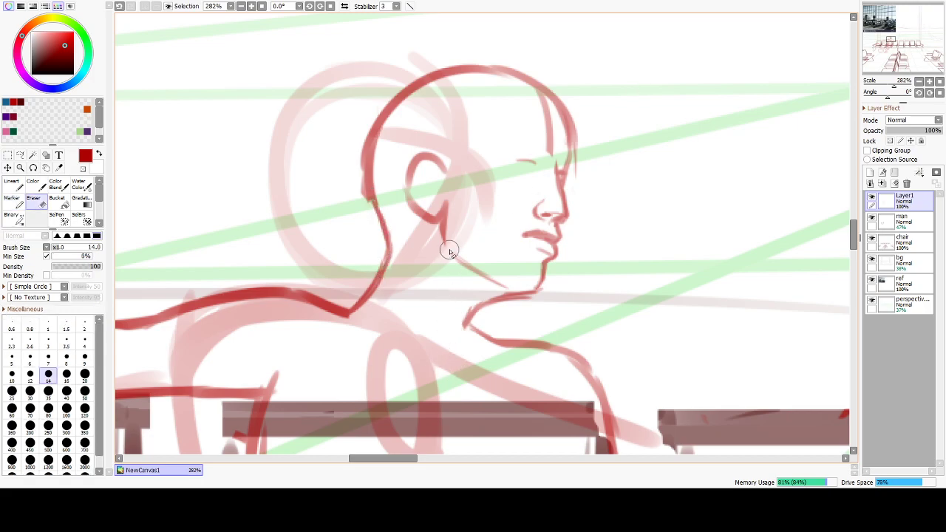
{"action": "key", "text": "e"}
{"action": "left_click_drag", "start_coordinate": [464, 330], "coordinate": [463, 343]}
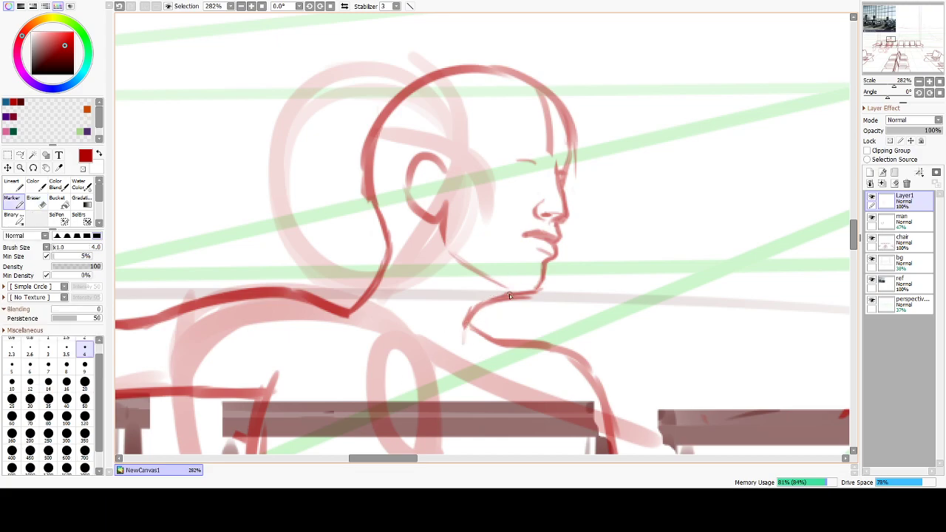
{"action": "mouse_move", "coordinate": [533, 293]}
{"action": "left_mouse_down"}
{"action": "mouse_move", "coordinate": [489, 298]}
{"action": "mouse_move", "coordinate": [470, 312]}
{"action": "left_mouse_up"}
{"action": "key", "text": "e"}
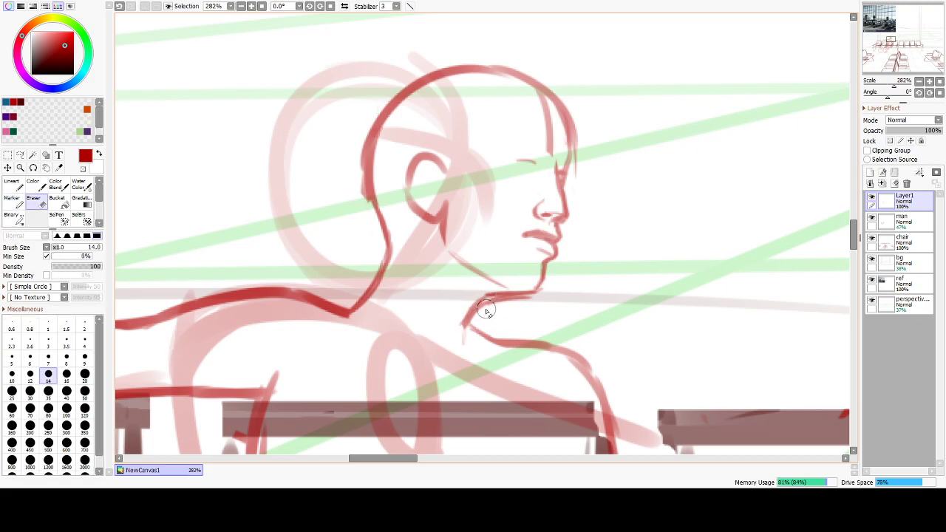
{"action": "left_click_drag", "start_coordinate": [528, 303], "coordinate": [540, 296]}
Erase the jawline and redraw it as a longer stroke reaching the front of the chin.
{"action": "key", "text": "e"}
{"action": "key", "text": "e"}
{"action": "left_click_drag", "start_coordinate": [475, 271], "coordinate": [507, 289]}
{"action": "key", "text": "e"}
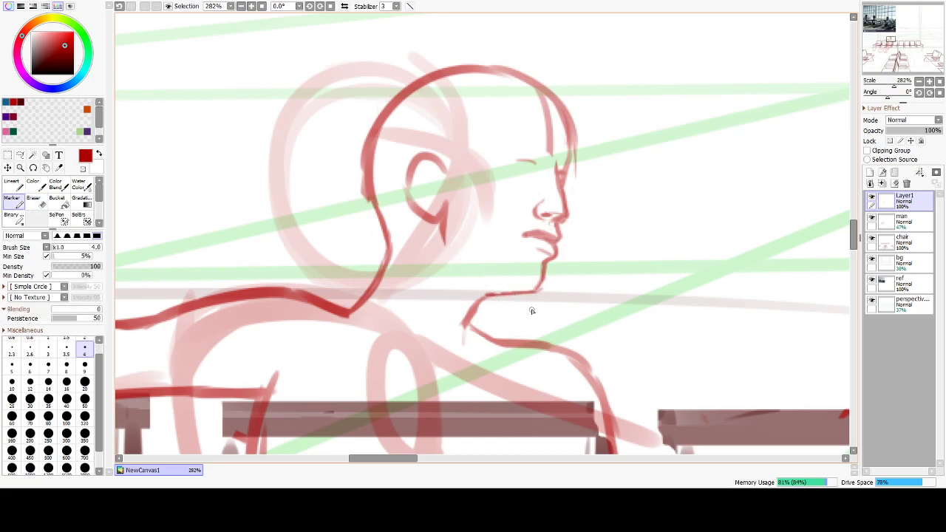
{"action": "left_click_drag", "start_coordinate": [455, 255], "coordinate": [535, 286]}
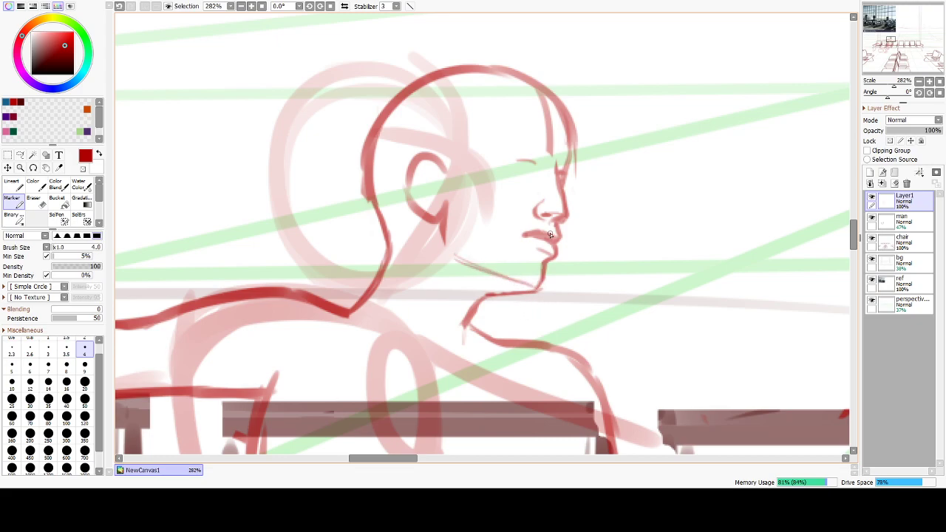
Erase the nose and its bridge, and redraw the nose's underside and nostril farther forward.
{"action": "key", "text": "e"}
{"action": "mouse_move", "coordinate": [568, 207]}
{"action": "left_mouse_down"}
{"action": "mouse_move", "coordinate": [541, 217]}
{"action": "mouse_move", "coordinate": [561, 183]}
{"action": "mouse_move", "coordinate": [546, 165]}
{"action": "left_mouse_up"}
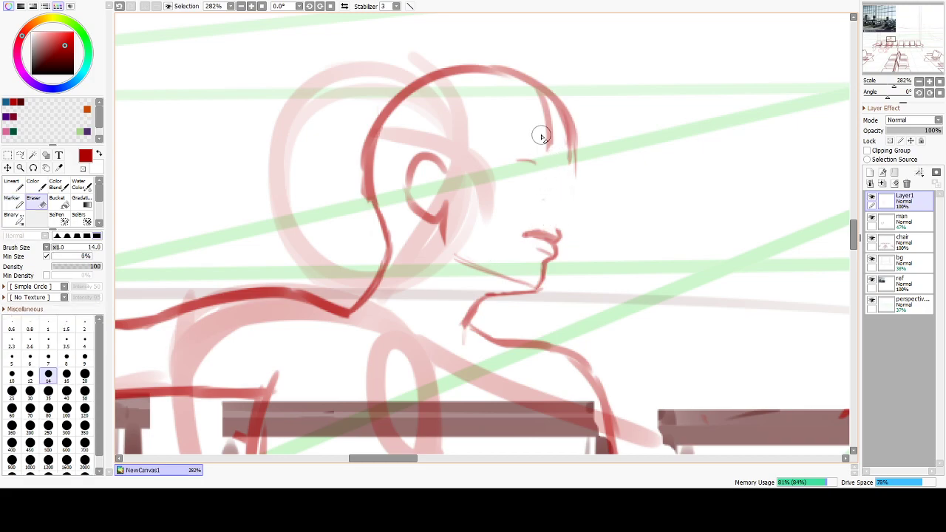
{"action": "key", "text": "b"}
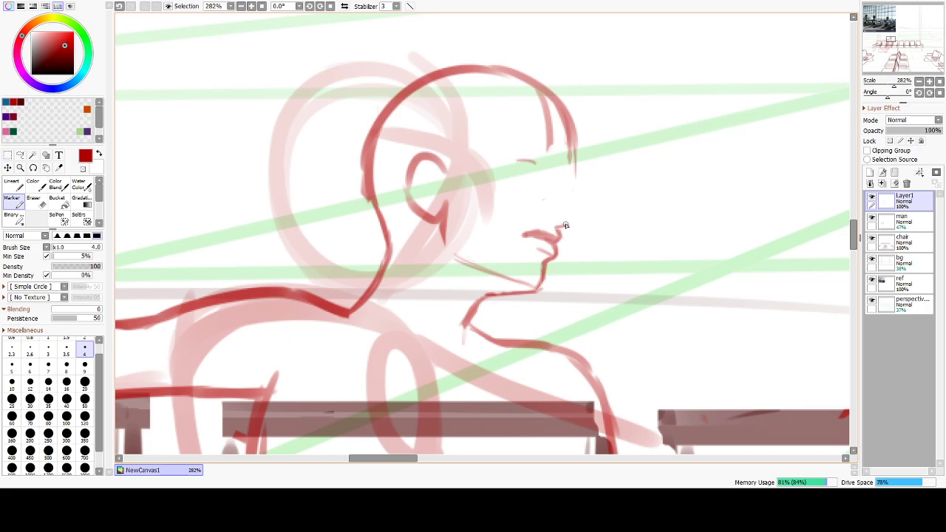
{"action": "left_click_drag", "start_coordinate": [546, 219], "coordinate": [570, 225]}
{"action": "left_click_drag", "start_coordinate": [543, 210], "coordinate": [549, 223]}
Redraw the bridge of the nose and connect it up to the forehead contour.
{"action": "left_click_drag", "start_coordinate": [562, 175], "coordinate": [576, 213]}
{"action": "key", "text": "ctrl+z"}
{"action": "left_click_drag", "start_coordinate": [565, 170], "coordinate": [571, 201]}
{"action": "key", "text": "ctrl+z"}
{"action": "mouse_move", "coordinate": [566, 168]}
{"action": "left_mouse_down"}
{"action": "mouse_move", "coordinate": [572, 222]}
{"action": "mouse_move", "coordinate": [563, 227]}
{"action": "mouse_move", "coordinate": [565, 179]}
{"action": "mouse_move", "coordinate": [569, 201]}
{"action": "left_mouse_up"}
{"action": "key", "text": "ctrl+z"}
{"action": "left_click_drag", "start_coordinate": [573, 136], "coordinate": [569, 178]}
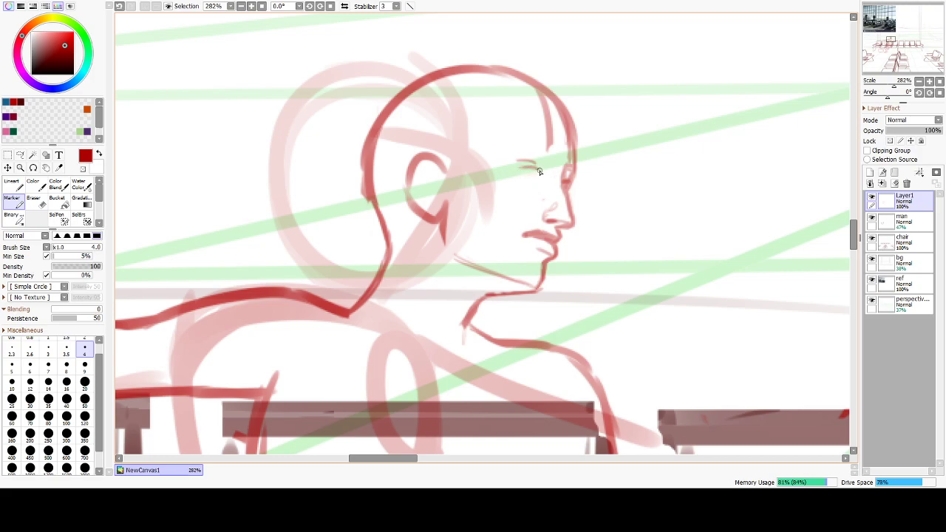
Draw the man's eye with an upper lid stroke and a short lower line.
{"action": "key", "text": "ctrl+z"}
{"action": "left_click_drag", "start_coordinate": [517, 171], "coordinate": [530, 169]}
{"action": "key", "text": "ctrl+z"}
{"action": "left_click_drag", "start_coordinate": [528, 177], "coordinate": [539, 176]}
{"action": "key", "text": "e"}
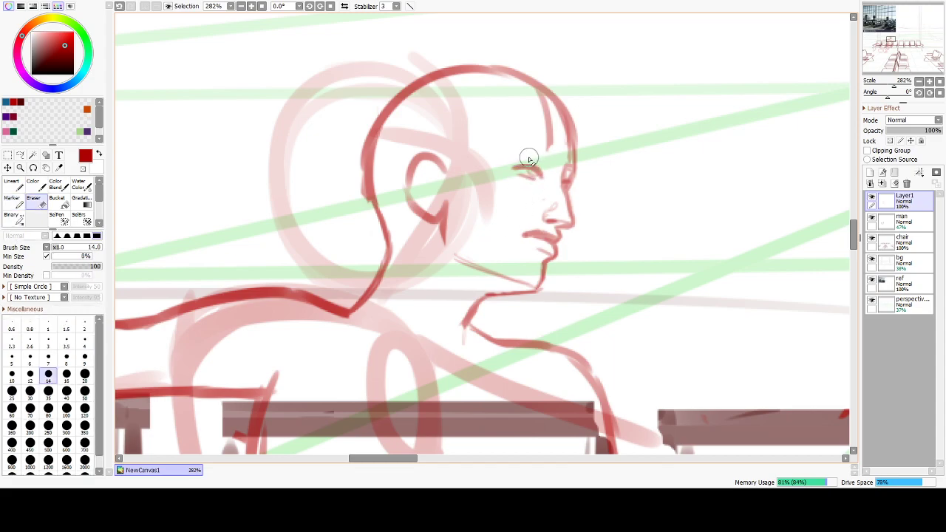
{"action": "key", "text": "b"}
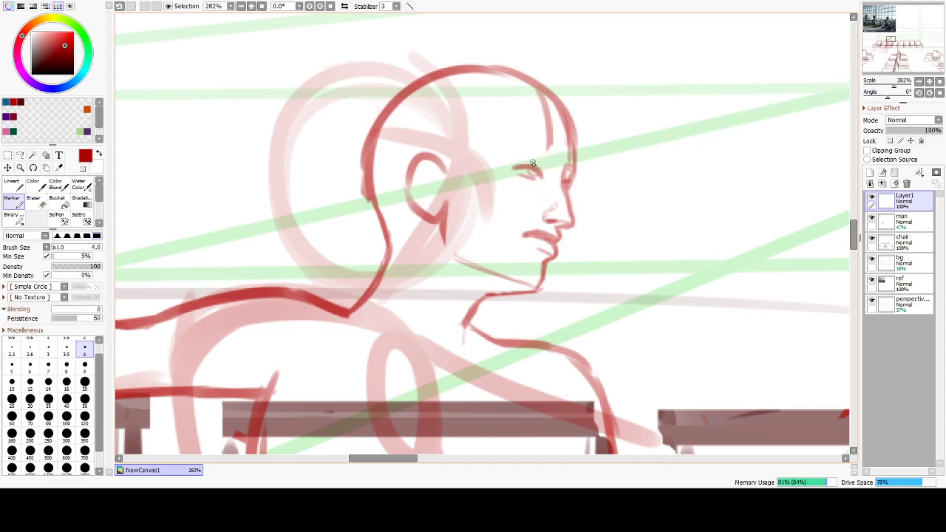
{"action": "key", "text": "ctrl+z"}
{"action": "left_click_drag", "start_coordinate": [518, 166], "coordinate": [543, 172]}
{"action": "key", "text": "ctrl+z"}
Draw a furrowed eyebrow sloping down toward the nose above the eye.
{"action": "left_click_drag", "start_coordinate": [522, 148], "coordinate": [552, 159]}
{"action": "left_click_drag", "start_coordinate": [516, 149], "coordinate": [556, 161]}
{"action": "mouse_move", "coordinate": [510, 151]}
{"action": "left_mouse_down"}
{"action": "mouse_move", "coordinate": [567, 162]}
{"action": "mouse_move", "coordinate": [559, 169]}
{"action": "left_mouse_up"}
{"action": "key", "text": "ctrl+z"}
{"action": "key", "text": "ctrl+z"}
Erase the full lips and the upper chin contour, and redraw the mouth with thinner lines.
{"action": "key", "text": "e"}
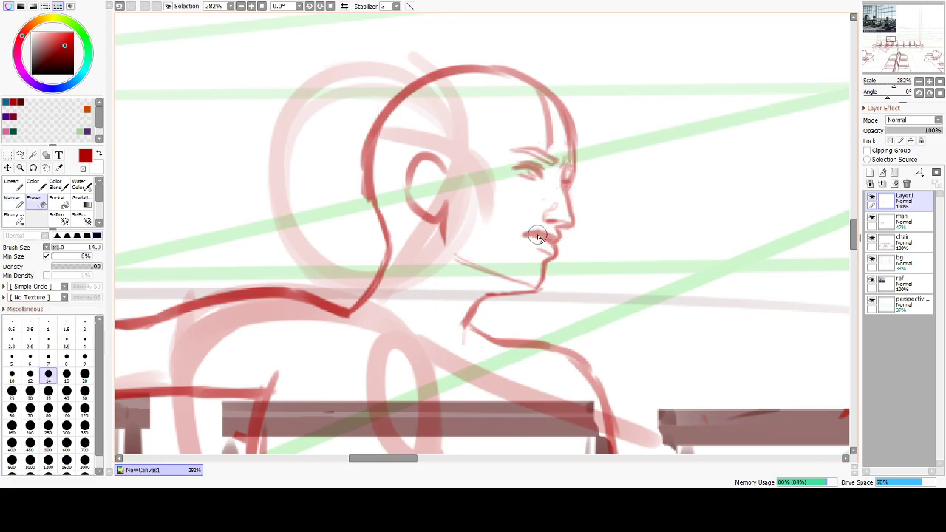
{"action": "mouse_move", "coordinate": [533, 218]}
{"action": "left_mouse_down"}
{"action": "mouse_move", "coordinate": [551, 231]}
{"action": "mouse_move", "coordinate": [530, 236]}
{"action": "mouse_move", "coordinate": [566, 245]}
{"action": "mouse_move", "coordinate": [547, 238]}
{"action": "mouse_move", "coordinate": [509, 294]}
{"action": "left_mouse_up"}
{"action": "key", "text": "b"}
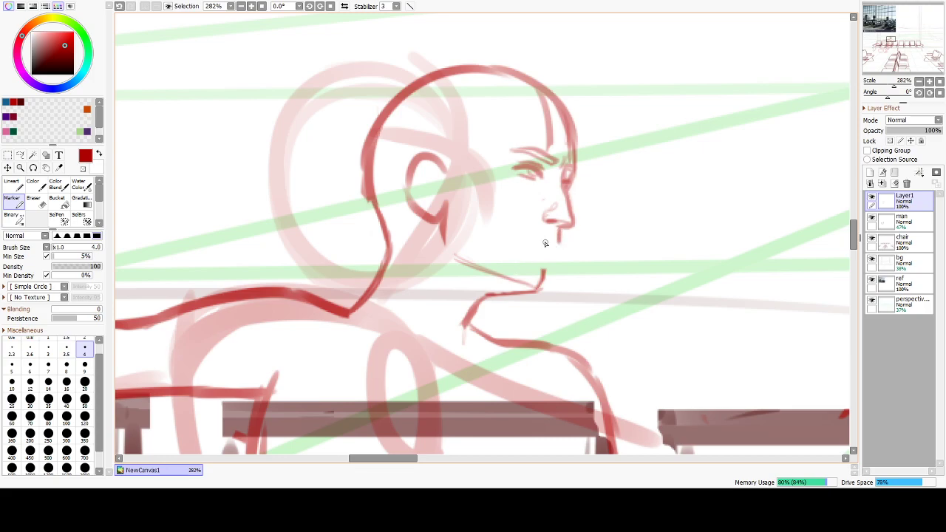
{"action": "mouse_move", "coordinate": [554, 242]}
{"action": "left_mouse_down"}
{"action": "mouse_move", "coordinate": [525, 244]}
{"action": "mouse_move", "coordinate": [553, 245]}
{"action": "left_mouse_up"}
{"action": "key", "text": "ctrl+z"}
{"action": "key", "text": "ctrl+z"}
{"action": "mouse_move", "coordinate": [530, 240]}
{"action": "left_mouse_down"}
{"action": "mouse_move", "coordinate": [550, 241]}
{"action": "mouse_move", "coordinate": [544, 266]}
{"action": "left_mouse_up"}
{"action": "key", "text": "ctrl+z"}
{"action": "key", "text": "ctrl+z"}
{"action": "key", "text": "ctrl+z"}
Redraw the contour from the lower lip down to the chin and strengthen the chin underside and throat line.
{"action": "mouse_move", "coordinate": [553, 247]}
{"action": "left_mouse_down"}
{"action": "mouse_move", "coordinate": [555, 256]}
{"action": "mouse_move", "coordinate": [541, 254]}
{"action": "mouse_move", "coordinate": [538, 291]}
{"action": "mouse_move", "coordinate": [554, 289]}
{"action": "mouse_move", "coordinate": [547, 283]}
{"action": "left_mouse_up"}
{"action": "key", "text": "ctrl+z"}
{"action": "key", "text": "ctrl+z"}
{"action": "key", "text": "e"}
{"action": "key", "text": "b"}
{"action": "left_click_drag", "start_coordinate": [547, 265], "coordinate": [546, 274]}
{"action": "left_click_drag", "start_coordinate": [549, 263], "coordinate": [533, 287]}
{"action": "key", "text": "ctrl+z"}
{"action": "key", "text": "ctrl+z"}
{"action": "left_click_drag", "start_coordinate": [480, 302], "coordinate": [539, 291]}
{"action": "left_click_drag", "start_coordinate": [479, 300], "coordinate": [464, 332]}
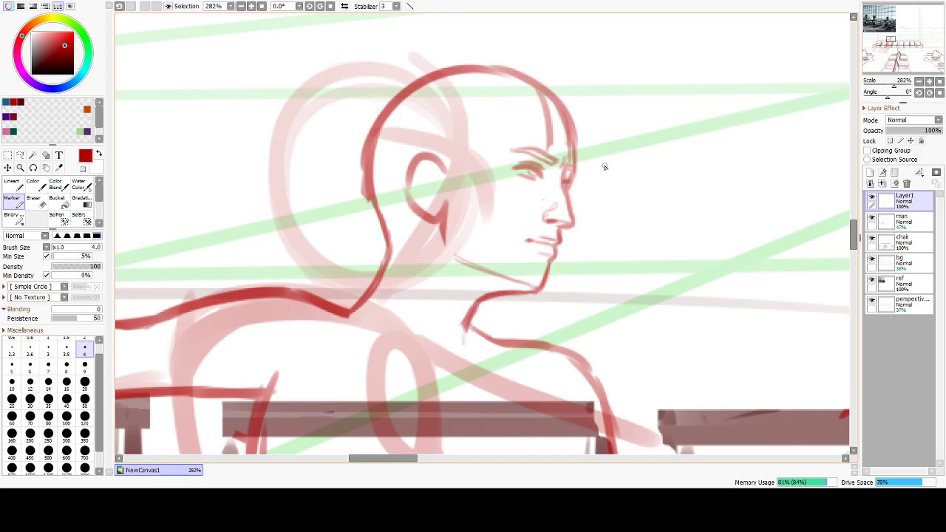
Erase the inner mouth lines and redraw the mouth opening with a thin upper lip.
{"action": "key", "text": "e"}
{"action": "mouse_move", "coordinate": [536, 248]}
{"action": "left_mouse_down"}
{"action": "mouse_move", "coordinate": [526, 250]}
{"action": "mouse_move", "coordinate": [541, 241]}
{"action": "left_mouse_up"}
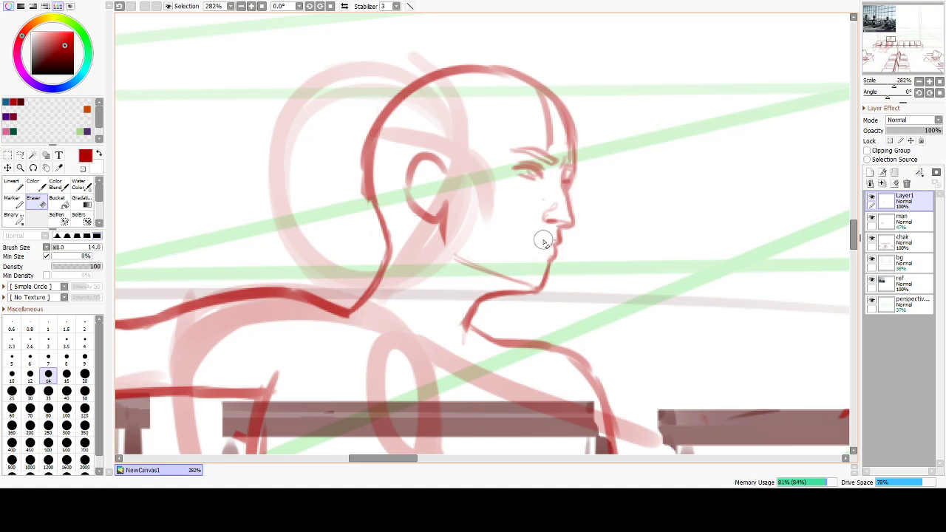
{"action": "key", "text": "e"}
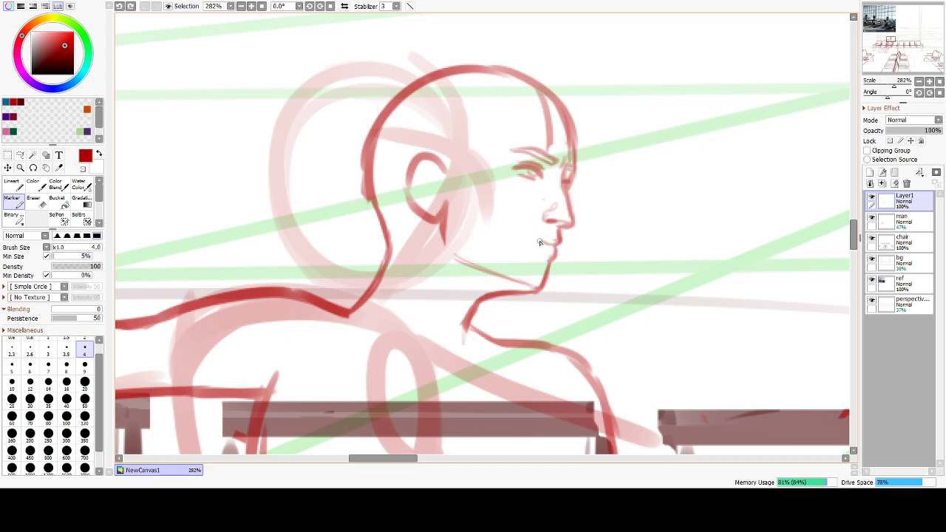
{"action": "left_click_drag", "start_coordinate": [557, 245], "coordinate": [531, 244]}
{"action": "key", "text": "ctrl+z"}
{"action": "mouse_move", "coordinate": [553, 238]}
{"action": "left_mouse_down"}
{"action": "mouse_move", "coordinate": [527, 237]}
{"action": "mouse_move", "coordinate": [551, 239]}
{"action": "left_mouse_up"}
{"action": "key", "text": "ctrl+z"}
{"action": "key", "text": "ctrl+z"}
{"action": "key", "text": "ctrl+z"}
{"action": "key", "text": "ctrl+z"}
Redraw the lower lip's contour and trim the corner of the mouth with the eraser.
{"action": "mouse_move", "coordinate": [547, 261]}
{"action": "left_mouse_down"}
{"action": "mouse_move", "coordinate": [536, 259]}
{"action": "mouse_move", "coordinate": [546, 261]}
{"action": "mouse_move", "coordinate": [547, 242]}
{"action": "mouse_move", "coordinate": [559, 239]}
{"action": "left_mouse_up"}
{"action": "key", "text": "ctrl+z"}
{"action": "key", "text": "ctrl+z"}
{"action": "key", "text": "e"}
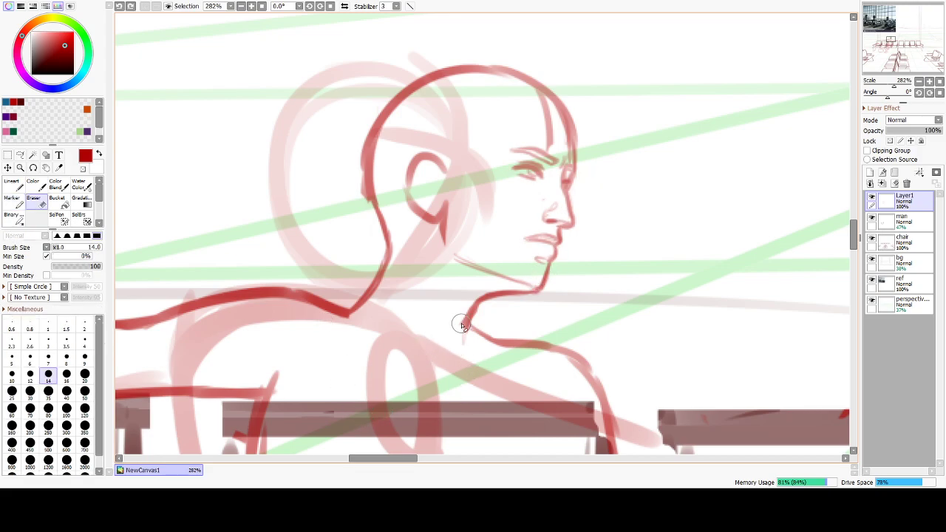
{"action": "left_click_drag", "start_coordinate": [528, 247], "coordinate": [533, 248]}
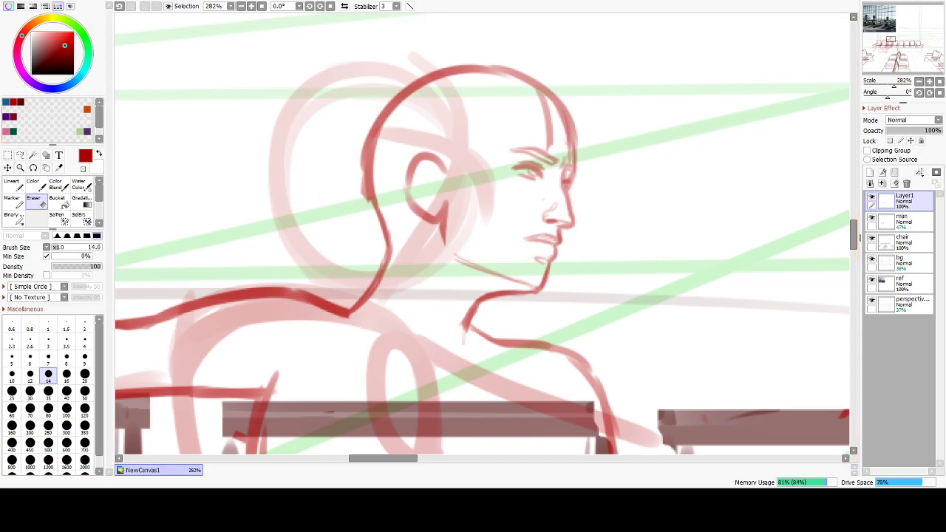
Refine the nose tip and bridge, and erase the stray line above the nostril.
{"action": "key", "text": "e"}
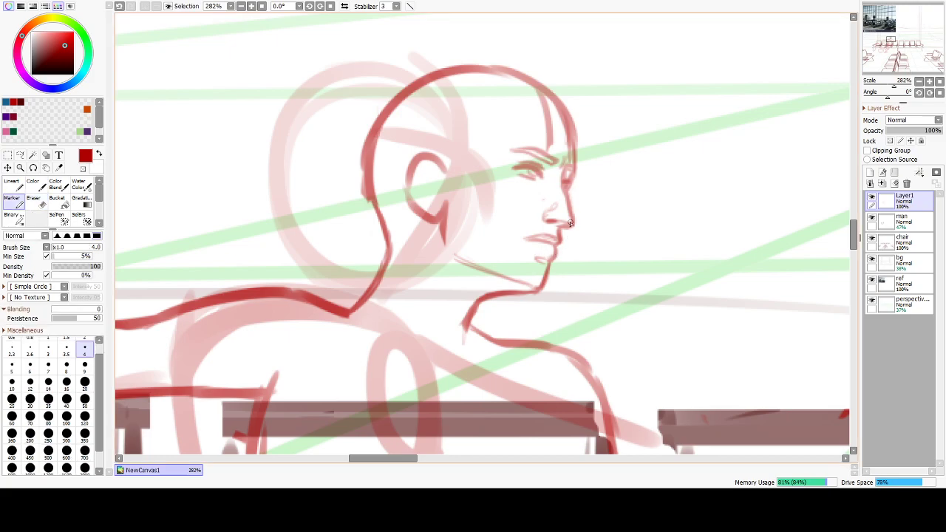
{"action": "key", "text": "e"}
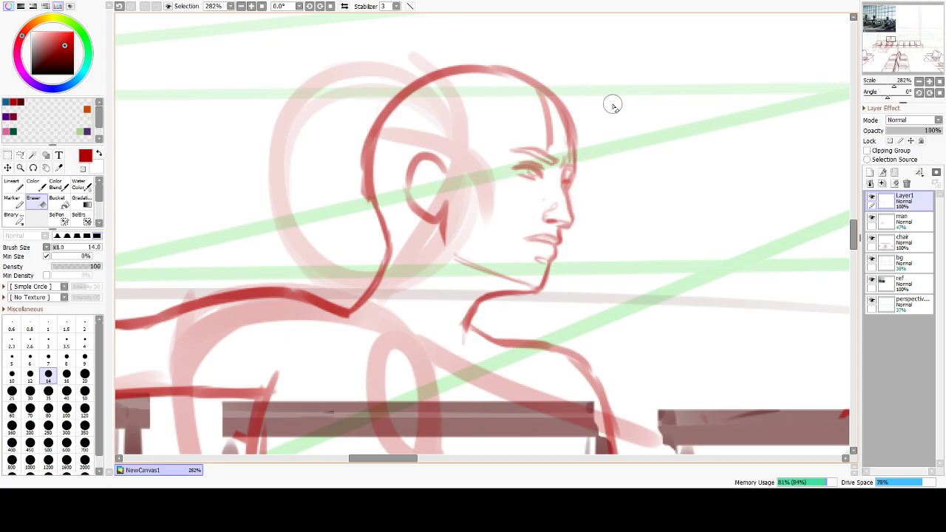
{"action": "key", "text": "e"}
{"action": "left_click_drag", "start_coordinate": [573, 224], "coordinate": [564, 226]}
{"action": "left_click_drag", "start_coordinate": [563, 172], "coordinate": [567, 213]}
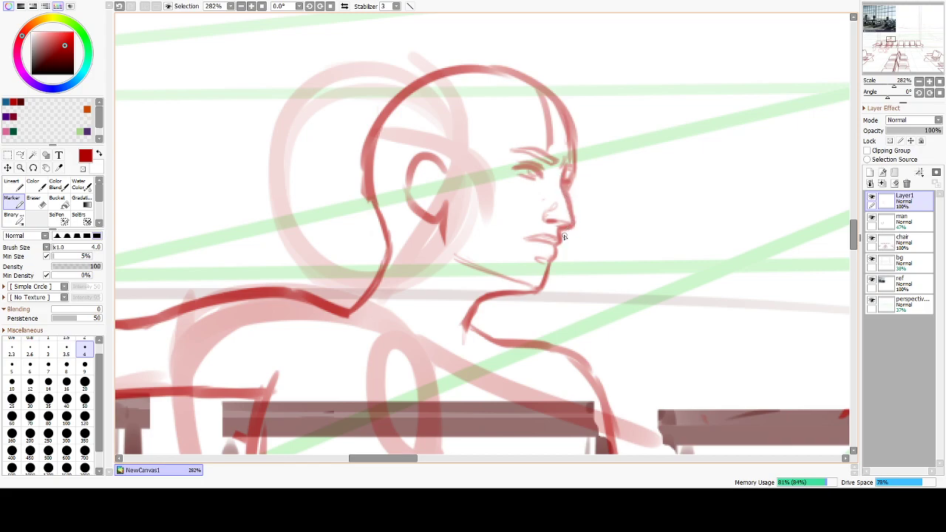
{"action": "key", "text": "e"}
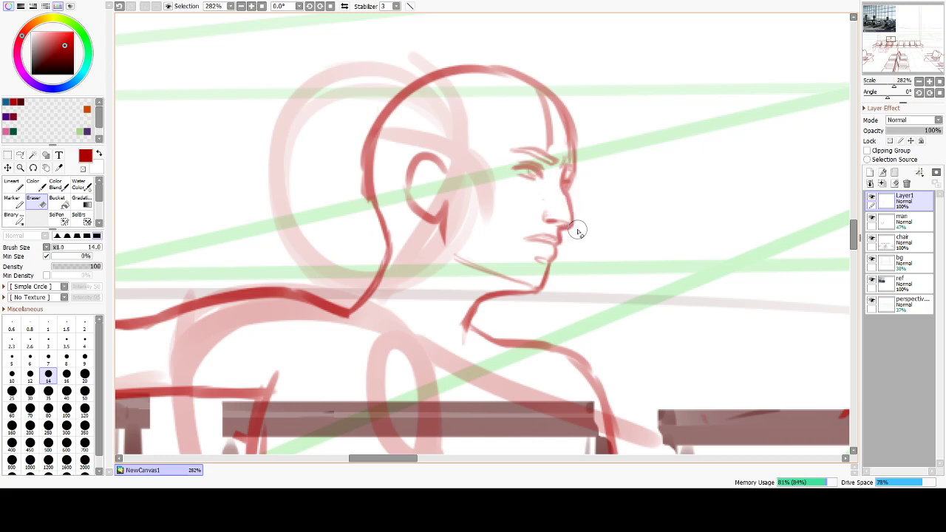
{"action": "key", "text": "b"}
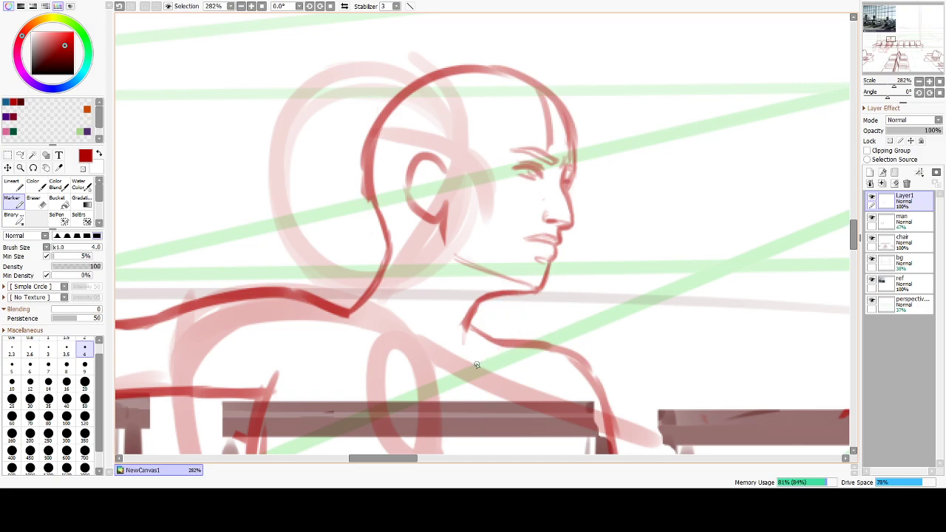
Redraw the contour from the throat over the front shoulder as a smoother, thicker curve.
{"action": "mouse_move", "coordinate": [465, 325]}
{"action": "left_mouse_down"}
{"action": "mouse_move", "coordinate": [638, 360]}
{"action": "mouse_move", "coordinate": [552, 354]}
{"action": "mouse_move", "coordinate": [608, 434]}
{"action": "left_mouse_up"}
{"action": "left_click_drag", "start_coordinate": [544, 339], "coordinate": [588, 376]}
{"action": "key", "text": "ctrl+z"}
{"action": "key", "text": "ctrl+z"}
{"action": "key", "text": "ctrl+z"}
{"action": "key", "text": "ctrl+z"}
{"action": "mouse_move", "coordinate": [533, 341]}
{"action": "left_mouse_down"}
{"action": "mouse_move", "coordinate": [578, 359]}
{"action": "mouse_move", "coordinate": [597, 383]}
{"action": "left_mouse_up"}
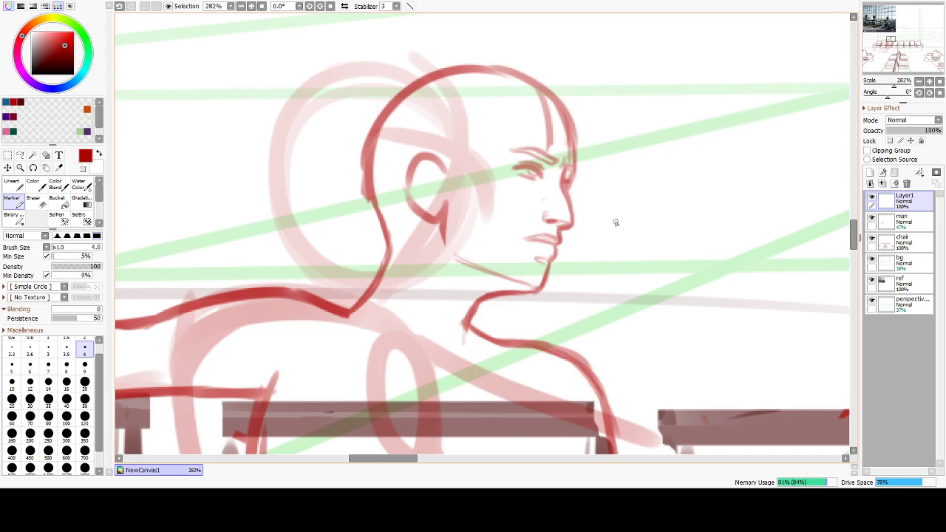
Redraw the rear edge of the jaw below the ear and join its corner to the jawline.
{"action": "left_click_drag", "start_coordinate": [564, 191], "coordinate": [571, 217]}
{"action": "key", "text": "ctrl+z"}
{"action": "left_click_drag", "start_coordinate": [452, 238], "coordinate": [461, 256]}
{"action": "left_click_drag", "start_coordinate": [446, 194], "coordinate": [445, 221]}
Erase the ear and sketch light guide lines back from the brow and the nose base.
{"action": "key", "text": "e"}
{"action": "mouse_move", "coordinate": [443, 135]}
{"action": "left_mouse_down"}
{"action": "mouse_move", "coordinate": [410, 194]}
{"action": "mouse_move", "coordinate": [429, 233]}
{"action": "mouse_move", "coordinate": [414, 128]}
{"action": "left_mouse_up"}
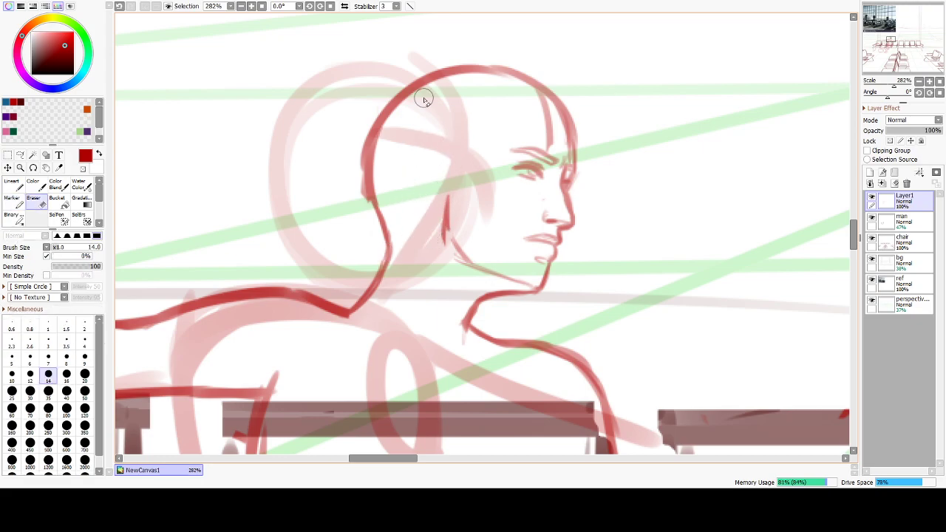
{"action": "key", "text": "b"}
{"action": "left_click_drag", "start_coordinate": [561, 220], "coordinate": [505, 206]}
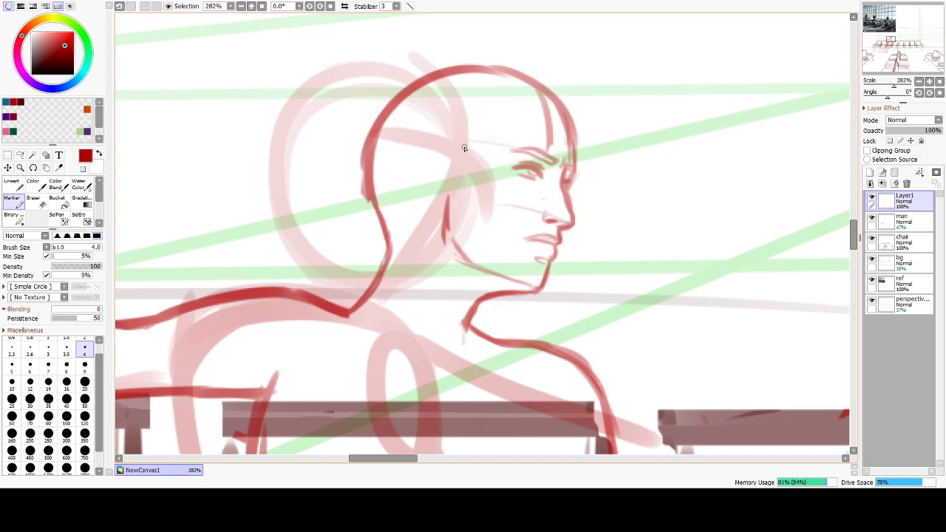
Draw the ear's outer outline behind the jaw, set between the brow and nose guide lines.
{"action": "mouse_move", "coordinate": [453, 146]}
{"action": "left_mouse_down"}
{"action": "mouse_move", "coordinate": [423, 143]}
{"action": "mouse_move", "coordinate": [427, 136]}
{"action": "mouse_move", "coordinate": [420, 148]}
{"action": "mouse_move", "coordinate": [415, 174]}
{"action": "mouse_move", "coordinate": [435, 204]}
{"action": "mouse_move", "coordinate": [443, 201]}
{"action": "mouse_move", "coordinate": [423, 195]}
{"action": "mouse_move", "coordinate": [437, 143]}
{"action": "left_mouse_up"}
{"action": "key", "text": "ctrl+z"}
{"action": "key", "text": "ctrl+z"}
{"action": "key", "text": "ctrl+z"}
{"action": "key", "text": "ctrl+z"}
{"action": "key", "text": "ctrl+z"}
{"action": "mouse_move", "coordinate": [414, 187]}
{"action": "left_mouse_down"}
{"action": "mouse_move", "coordinate": [450, 152]}
{"action": "mouse_move", "coordinate": [437, 141]}
{"action": "mouse_move", "coordinate": [448, 147]}
{"action": "mouse_move", "coordinate": [435, 148]}
{"action": "mouse_move", "coordinate": [421, 200]}
{"action": "mouse_move", "coordinate": [448, 155]}
{"action": "mouse_move", "coordinate": [421, 157]}
{"action": "mouse_move", "coordinate": [422, 149]}
{"action": "mouse_move", "coordinate": [416, 181]}
{"action": "mouse_move", "coordinate": [432, 204]}
{"action": "left_mouse_up"}
{"action": "key", "text": "ctrl+z"}
{"action": "key", "text": "e"}
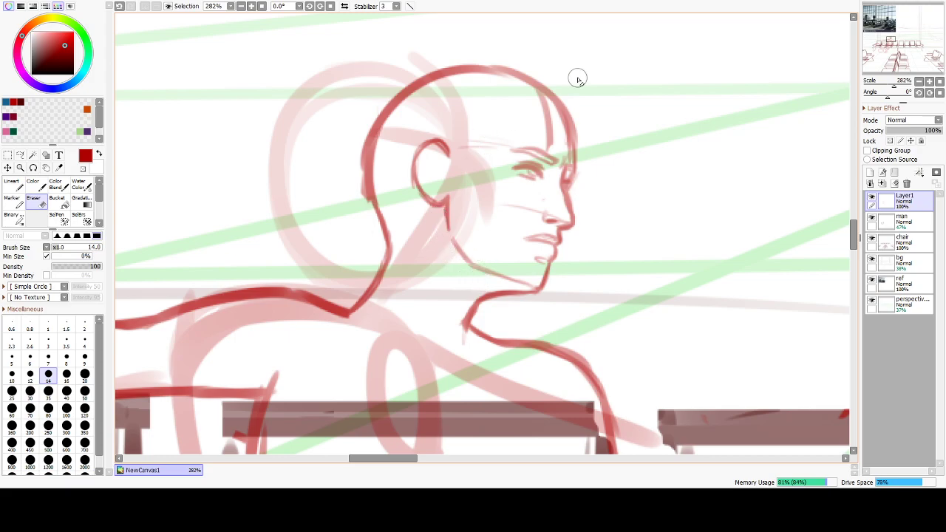
Strengthen the jawline toward the chin and sketch a faint neck line beneath the jaw.
{"action": "key", "text": "n"}
{"action": "mouse_move", "coordinate": [464, 258]}
{"action": "left_mouse_down"}
{"action": "mouse_move", "coordinate": [516, 286]}
{"action": "mouse_move", "coordinate": [512, 278]}
{"action": "left_mouse_up"}
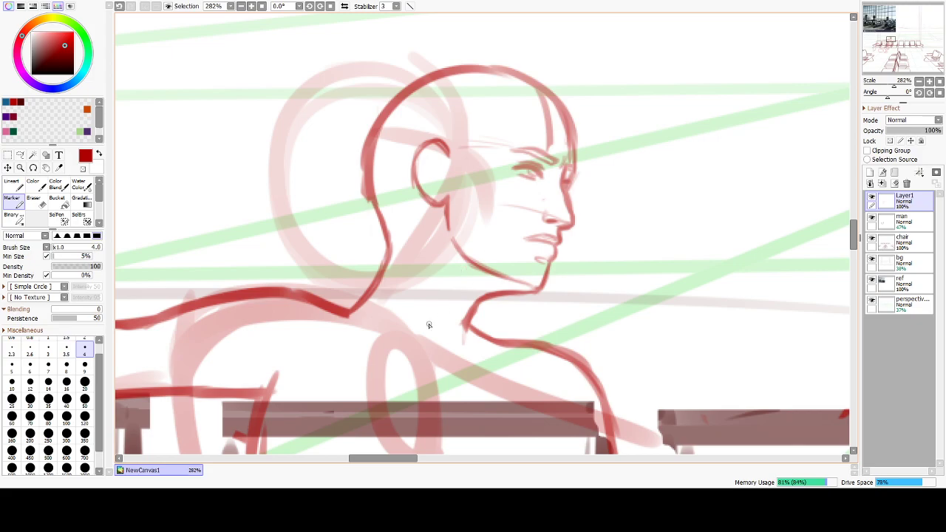
{"action": "mouse_move", "coordinate": [453, 290]}
{"action": "left_mouse_down"}
{"action": "mouse_move", "coordinate": [454, 338]}
{"action": "mouse_move", "coordinate": [475, 310]}
{"action": "mouse_move", "coordinate": [458, 333]}
{"action": "left_mouse_up"}
{"action": "key", "text": "ctrl+z"}
{"action": "key", "text": "ctrl+z"}
{"action": "left_click_drag", "start_coordinate": [450, 284], "coordinate": [458, 327]}
{"action": "key", "text": "ctrl+z"}
{"action": "key", "text": "e"}
{"action": "left_click_drag", "start_coordinate": [449, 285], "coordinate": [460, 344]}
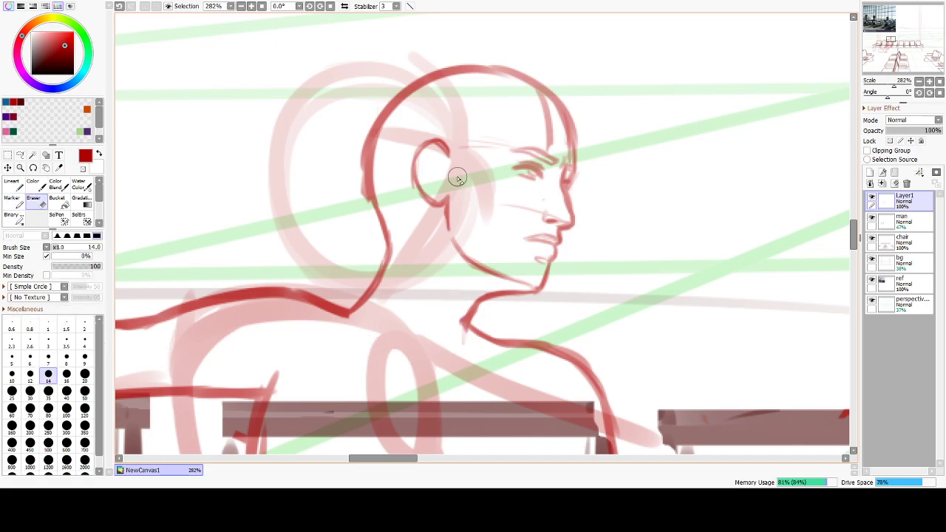
{"action": "key", "text": "n"}
{"action": "left_click_drag", "start_coordinate": [450, 290], "coordinate": [455, 312]}
{"action": "key", "text": "ctrl+z"}
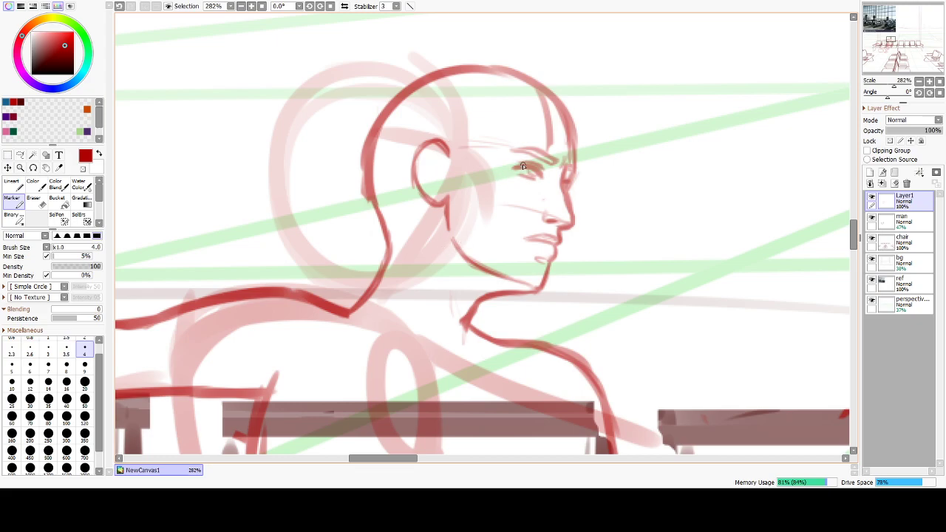
Erase the brow and nose guide lines across the cheek, and darken the throat line at the neck's base.
{"action": "key", "text": "e"}
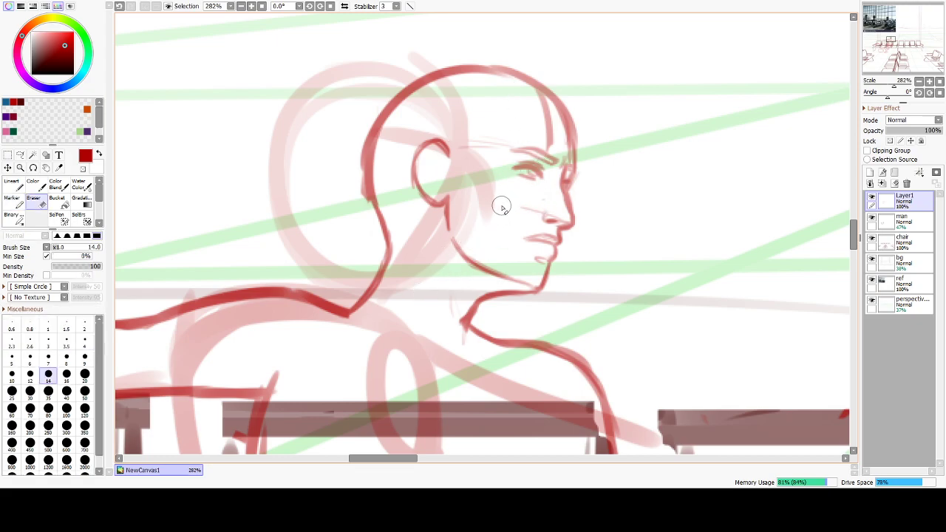
{"action": "left_click_drag", "start_coordinate": [461, 141], "coordinate": [495, 134]}
{"action": "key", "text": "b"}
{"action": "left_click_drag", "start_coordinate": [471, 318], "coordinate": [463, 340]}
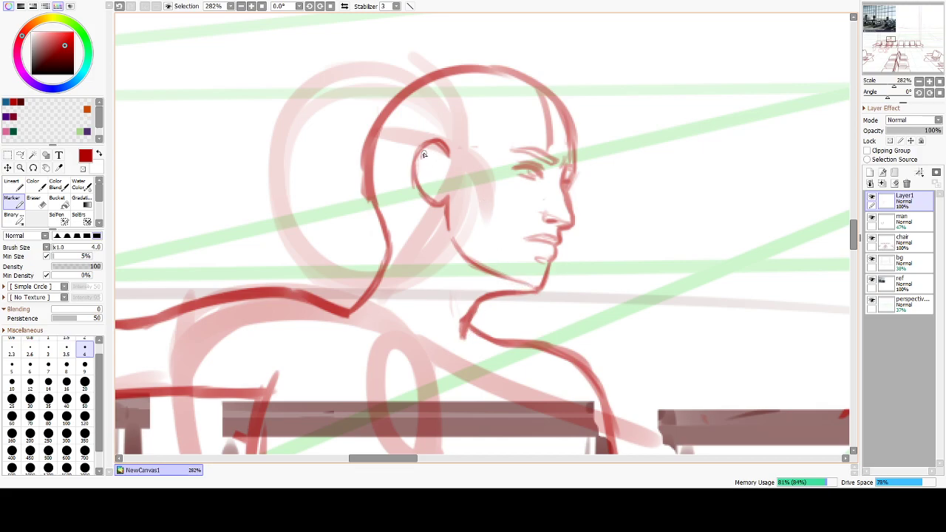
Sketch the ear's inner folds, and add hair strokes behind the ear and at the temple.
{"action": "key", "text": "ctrl+z"}
{"action": "mouse_move", "coordinate": [422, 160]}
{"action": "left_mouse_down"}
{"action": "mouse_move", "coordinate": [437, 151]}
{"action": "mouse_move", "coordinate": [444, 171]}
{"action": "mouse_move", "coordinate": [432, 193]}
{"action": "mouse_move", "coordinate": [439, 167]}
{"action": "mouse_move", "coordinate": [425, 167]}
{"action": "mouse_move", "coordinate": [439, 157]}
{"action": "left_mouse_up"}
{"action": "key", "text": "ctrl+z"}
{"action": "mouse_move", "coordinate": [419, 210]}
{"action": "left_mouse_down"}
{"action": "mouse_move", "coordinate": [392, 248]}
{"action": "mouse_move", "coordinate": [378, 249]}
{"action": "left_mouse_up"}
{"action": "mouse_move", "coordinate": [475, 100]}
{"action": "left_mouse_down"}
{"action": "mouse_move", "coordinate": [445, 169]}
{"action": "mouse_move", "coordinate": [476, 128]}
{"action": "mouse_move", "coordinate": [471, 160]}
{"action": "mouse_move", "coordinate": [454, 179]}
{"action": "left_mouse_up"}
{"action": "key", "text": "ctrl+z"}
{"action": "left_click_drag", "start_coordinate": [486, 105], "coordinate": [473, 150]}
{"action": "left_click_drag", "start_coordinate": [477, 148], "coordinate": [454, 175]}
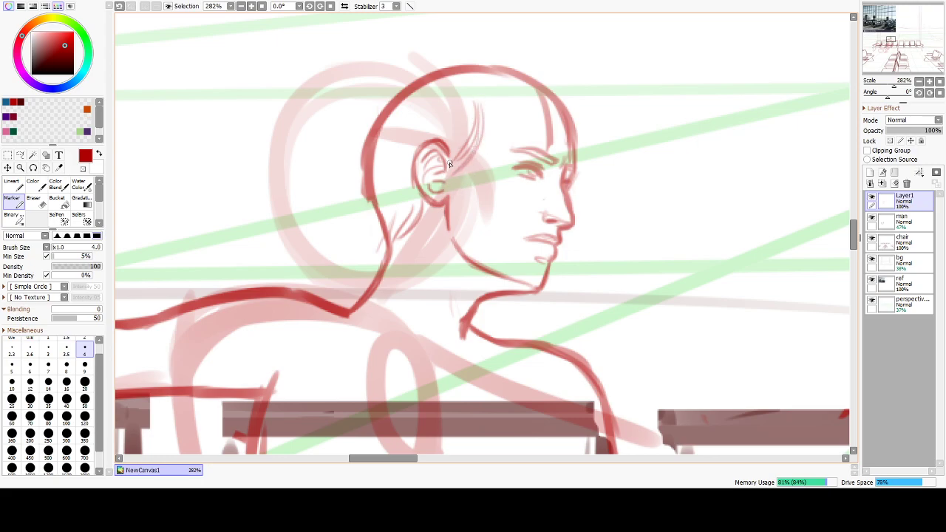
Add fine curved hair strands running down to the front of the ear.
{"action": "left_click_drag", "start_coordinate": [450, 107], "coordinate": [450, 164]}
{"action": "key", "text": "ctrl+z"}
{"action": "left_click_drag", "start_coordinate": [444, 94], "coordinate": [442, 139]}
{"action": "left_click_drag", "start_coordinate": [450, 103], "coordinate": [447, 169]}
{"action": "key", "text": "ctrl+z"}
{"action": "key", "text": "ctrl+z"}
{"action": "key", "text": "ctrl+z"}
{"action": "key", "text": "ctrl+z"}
{"action": "left_click_drag", "start_coordinate": [439, 113], "coordinate": [448, 152]}
{"action": "key", "text": "ctrl+z"}
{"action": "left_click_drag", "start_coordinate": [451, 108], "coordinate": [450, 168]}
Sketch the fringe as tapering strands falling over the forehead toward the brow and past the face's edge.
{"action": "left_click_drag", "start_coordinate": [488, 93], "coordinate": [488, 148]}
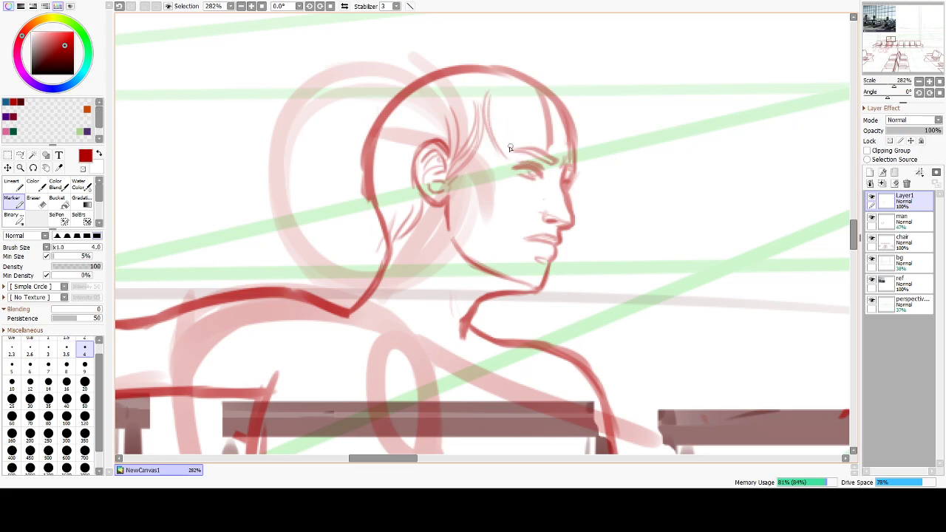
{"action": "left_click_drag", "start_coordinate": [495, 90], "coordinate": [506, 161]}
{"action": "key", "text": "ctrl+z"}
{"action": "key", "text": "ctrl+z"}
{"action": "mouse_move", "coordinate": [507, 85]}
{"action": "left_mouse_down"}
{"action": "mouse_move", "coordinate": [494, 153]}
{"action": "mouse_move", "coordinate": [541, 148]}
{"action": "mouse_move", "coordinate": [535, 131]}
{"action": "left_mouse_up"}
{"action": "key", "text": "ctrl+z"}
{"action": "key", "text": "ctrl+z"}
{"action": "left_click_drag", "start_coordinate": [524, 86], "coordinate": [538, 146]}
{"action": "left_click_drag", "start_coordinate": [538, 106], "coordinate": [559, 166]}
{"action": "left_click_drag", "start_coordinate": [571, 110], "coordinate": [564, 185]}
{"action": "left_click_drag", "start_coordinate": [584, 107], "coordinate": [590, 177]}
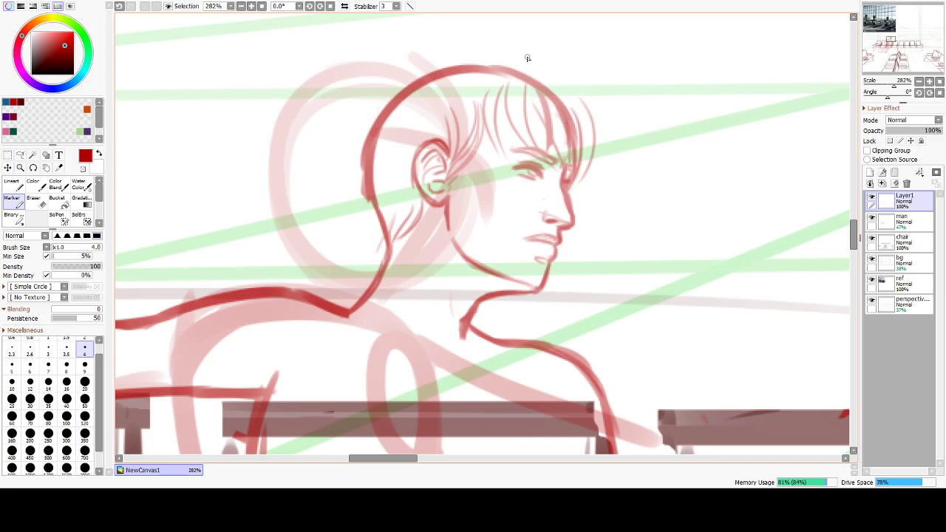
Draw the hair's top contour sweeping forward, the outer fringe curve, and loose tufts at the crown.
{"action": "mouse_move", "coordinate": [462, 65]}
{"action": "left_mouse_down"}
{"action": "mouse_move", "coordinate": [514, 54]}
{"action": "mouse_move", "coordinate": [548, 71]}
{"action": "mouse_move", "coordinate": [604, 73]}
{"action": "left_mouse_up"}
{"action": "key", "text": "ctrl+z"}
{"action": "left_click_drag", "start_coordinate": [533, 63], "coordinate": [618, 79]}
{"action": "key", "text": "ctrl+z"}
{"action": "left_click_drag", "start_coordinate": [552, 79], "coordinate": [590, 144]}
{"action": "key", "text": "ctrl+z"}
{"action": "key", "text": "ctrl+z"}
{"action": "mouse_move", "coordinate": [582, 96]}
{"action": "left_mouse_down"}
{"action": "mouse_move", "coordinate": [597, 152]}
{"action": "mouse_move", "coordinate": [581, 180]}
{"action": "left_mouse_up"}
{"action": "key", "text": "ctrl+z"}
{"action": "key", "text": "ctrl+z"}
{"action": "mouse_move", "coordinate": [583, 90]}
{"action": "left_mouse_down"}
{"action": "mouse_move", "coordinate": [583, 173]}
{"action": "mouse_move", "coordinate": [617, 146]}
{"action": "mouse_move", "coordinate": [582, 174]}
{"action": "left_mouse_up"}
{"action": "key", "text": "ctrl+z"}
{"action": "mouse_move", "coordinate": [460, 64]}
{"action": "left_mouse_down"}
{"action": "mouse_move", "coordinate": [504, 22]}
{"action": "mouse_move", "coordinate": [446, 28]}
{"action": "left_mouse_up"}
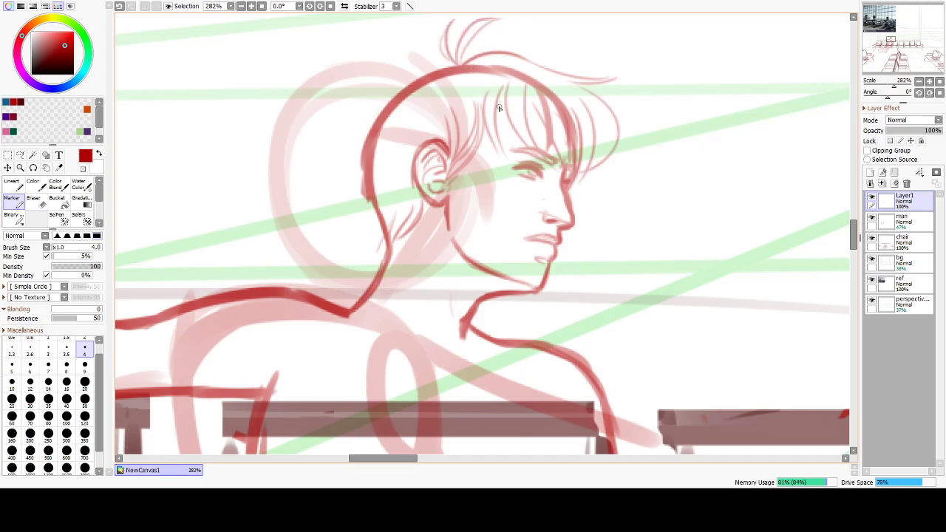
Draw the hair's outer contour from the crown down the back of the head.
{"action": "mouse_move", "coordinate": [453, 68]}
{"action": "left_mouse_down"}
{"action": "mouse_move", "coordinate": [393, 59]}
{"action": "mouse_move", "coordinate": [363, 146]}
{"action": "left_mouse_up"}
{"action": "key", "text": "ctrl+z"}
{"action": "left_click_drag", "start_coordinate": [408, 64], "coordinate": [364, 141]}
{"action": "key", "text": "ctrl+z"}
{"action": "key", "text": "ctrl+z"}
{"action": "left_click_drag", "start_coordinate": [411, 59], "coordinate": [365, 136]}
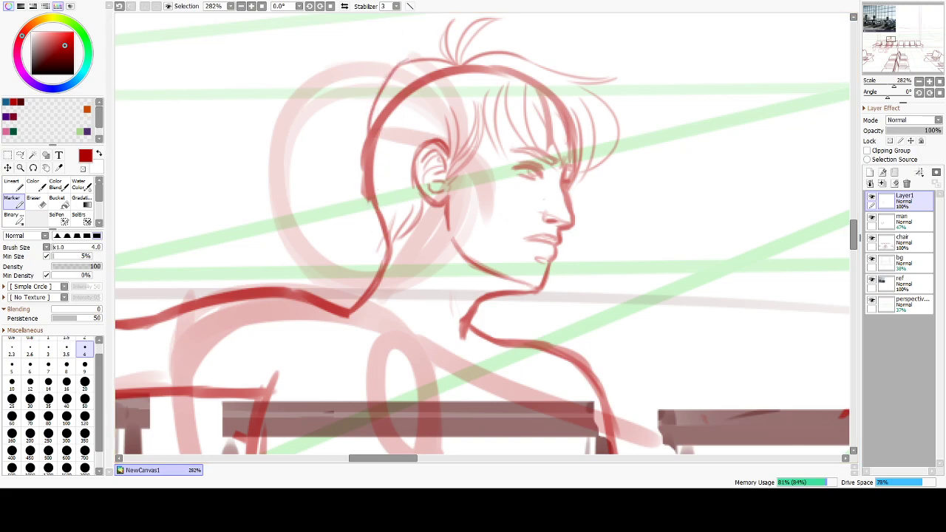
Erase the skull outline over the top and upper back of the head.
{"action": "key", "text": "e"}
{"action": "mouse_move", "coordinate": [382, 128]}
{"action": "left_mouse_down"}
{"action": "mouse_move", "coordinate": [437, 89]}
{"action": "mouse_move", "coordinate": [491, 71]}
{"action": "mouse_move", "coordinate": [522, 74]}
{"action": "mouse_move", "coordinate": [484, 72]}
{"action": "mouse_move", "coordinate": [518, 80]}
{"action": "mouse_move", "coordinate": [559, 138]}
{"action": "mouse_move", "coordinate": [550, 130]}
{"action": "mouse_move", "coordinate": [565, 111]}
{"action": "mouse_move", "coordinate": [528, 74]}
{"action": "mouse_move", "coordinate": [501, 83]}
{"action": "mouse_move", "coordinate": [406, 64]}
{"action": "mouse_move", "coordinate": [495, 74]}
{"action": "left_mouse_up"}
{"action": "mouse_move", "coordinate": [393, 74]}
{"action": "left_mouse_down"}
{"action": "mouse_move", "coordinate": [380, 93]}
{"action": "mouse_move", "coordinate": [393, 77]}
{"action": "left_mouse_up"}
{"action": "key", "text": "b"}
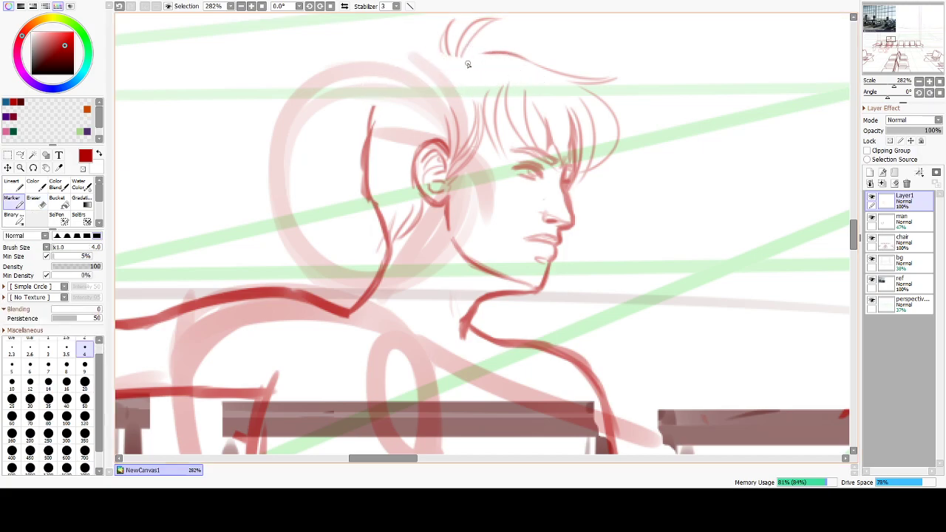
Redraw the hair contour from the crown toward the back of the head.
{"action": "key", "text": "ctrl+z"}
{"action": "mouse_move", "coordinate": [463, 62]}
{"action": "left_mouse_down"}
{"action": "mouse_move", "coordinate": [517, 65]}
{"action": "mouse_move", "coordinate": [466, 69]}
{"action": "mouse_move", "coordinate": [440, 48]}
{"action": "mouse_move", "coordinate": [485, 63]}
{"action": "mouse_move", "coordinate": [407, 60]}
{"action": "mouse_move", "coordinate": [414, 88]}
{"action": "mouse_move", "coordinate": [453, 63]}
{"action": "mouse_move", "coordinate": [397, 76]}
{"action": "left_mouse_up"}
{"action": "key", "text": "ctrl+z"}
{"action": "key", "text": "ctrl+z"}
{"action": "left_click_drag", "start_coordinate": [452, 62], "coordinate": [392, 65]}
{"action": "key", "text": "ctrl+z"}
{"action": "mouse_move", "coordinate": [450, 67]}
{"action": "left_mouse_down"}
{"action": "mouse_move", "coordinate": [383, 86]}
{"action": "mouse_move", "coordinate": [370, 130]}
{"action": "left_mouse_up"}
{"action": "key", "text": "ctrl+z"}
{"action": "left_click_drag", "start_coordinate": [424, 73], "coordinate": [371, 122]}
{"action": "key", "text": "ctrl+z"}
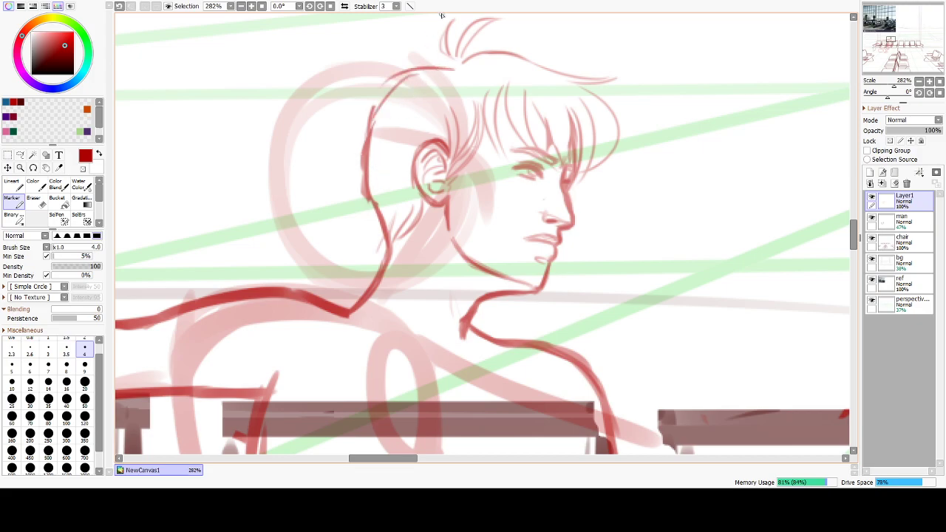
Raise the front hair contour from the crown and erase the tufts above it.
{"action": "left_click_drag", "start_coordinate": [444, 74], "coordinate": [506, 32]}
{"action": "key", "text": "ctrl+z"}
{"action": "left_click_drag", "start_coordinate": [442, 74], "coordinate": [517, 46]}
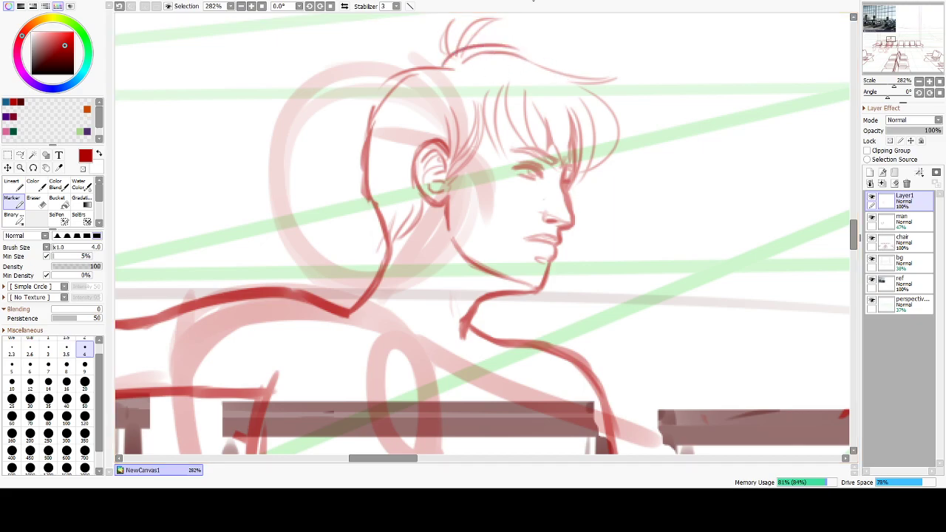
{"action": "key", "text": "e"}
{"action": "mouse_move", "coordinate": [490, 58]}
{"action": "left_mouse_down"}
{"action": "mouse_move", "coordinate": [438, 47]}
{"action": "mouse_move", "coordinate": [445, 50]}
{"action": "mouse_move", "coordinate": [435, 37]}
{"action": "mouse_move", "coordinate": [445, 25]}
{"action": "mouse_move", "coordinate": [512, 31]}
{"action": "left_mouse_up"}
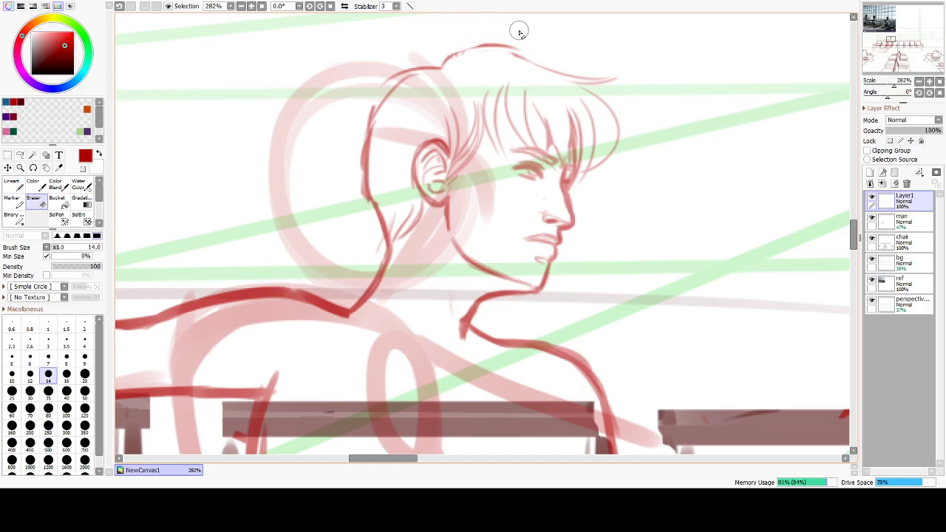
Rework the contour of the front hair where the erased tufts crossed it.
{"action": "key", "text": "n"}
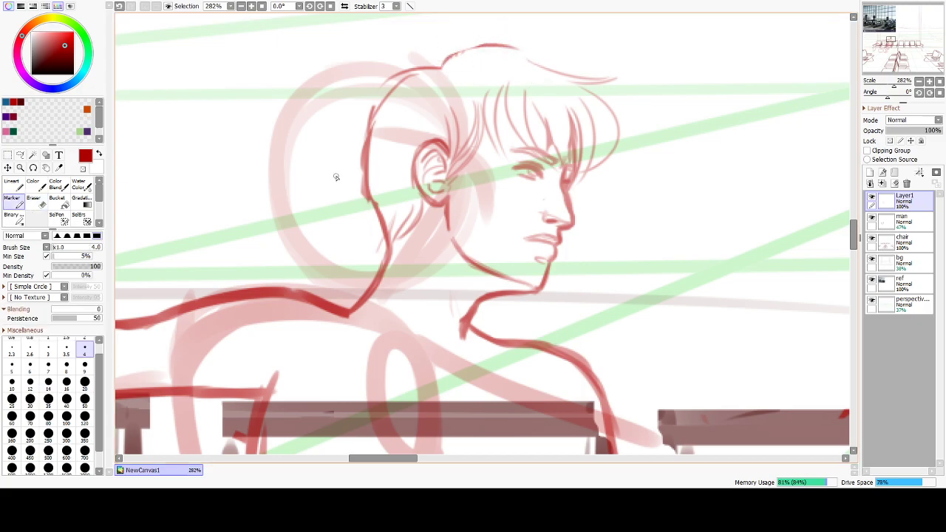
{"action": "left_click_drag", "start_coordinate": [442, 66], "coordinate": [520, 46]}
{"action": "key", "text": "ctrl+z"}
{"action": "left_click_drag", "start_coordinate": [444, 65], "coordinate": [508, 46]}
{"action": "key", "text": "ctrl+z"}
{"action": "left_click_drag", "start_coordinate": [443, 68], "coordinate": [515, 48]}
{"action": "key", "text": "ctrl+z"}
{"action": "mouse_move", "coordinate": [442, 68]}
{"action": "left_mouse_down"}
{"action": "mouse_move", "coordinate": [553, 72]}
{"action": "mouse_move", "coordinate": [502, 47]}
{"action": "mouse_move", "coordinate": [562, 68]}
{"action": "left_mouse_up"}
{"action": "key", "text": "ctrl+z"}
{"action": "key", "text": "ctrl+z"}
Erase the rear head outline and redraw it as a thinner hair contour from the crown to the nape.
{"action": "key", "text": "e"}
{"action": "mouse_move", "coordinate": [379, 104]}
{"action": "left_mouse_down"}
{"action": "mouse_move", "coordinate": [370, 102]}
{"action": "mouse_move", "coordinate": [424, 84]}
{"action": "left_mouse_up"}
{"action": "left_click_drag", "start_coordinate": [367, 158], "coordinate": [359, 185]}
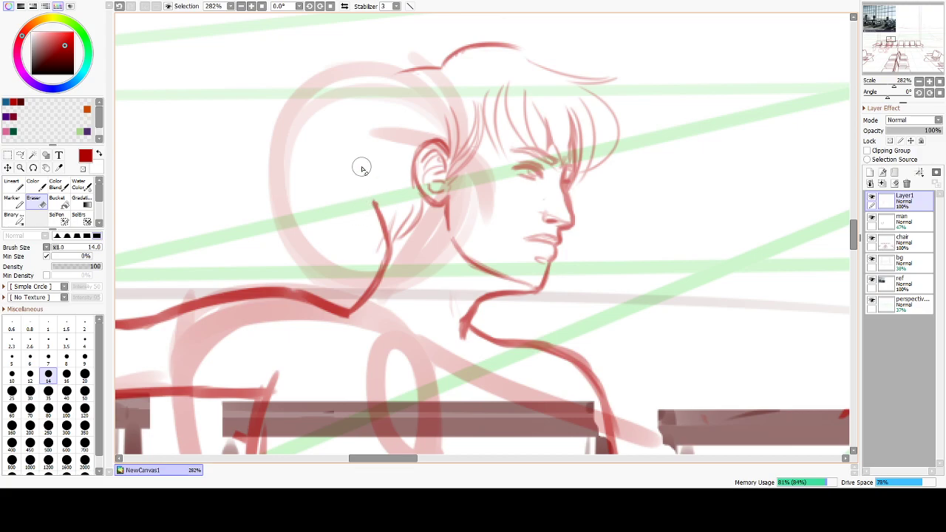
{"action": "key", "text": "n"}
{"action": "key", "text": "ctrl+z"}
{"action": "mouse_move", "coordinate": [447, 72]}
{"action": "left_mouse_down"}
{"action": "mouse_move", "coordinate": [487, 86]}
{"action": "mouse_move", "coordinate": [414, 72]}
{"action": "mouse_move", "coordinate": [367, 135]}
{"action": "left_mouse_up"}
{"action": "left_click_drag", "start_coordinate": [385, 88], "coordinate": [364, 182]}
{"action": "key", "text": "ctrl+z"}
{"action": "mouse_move", "coordinate": [390, 79]}
{"action": "left_mouse_down"}
{"action": "mouse_move", "coordinate": [373, 187]}
{"action": "mouse_move", "coordinate": [369, 162]}
{"action": "mouse_move", "coordinate": [375, 209]}
{"action": "left_mouse_up"}
{"action": "key", "text": "ctrl+z"}
{"action": "left_click_drag", "start_coordinate": [360, 120], "coordinate": [379, 214]}
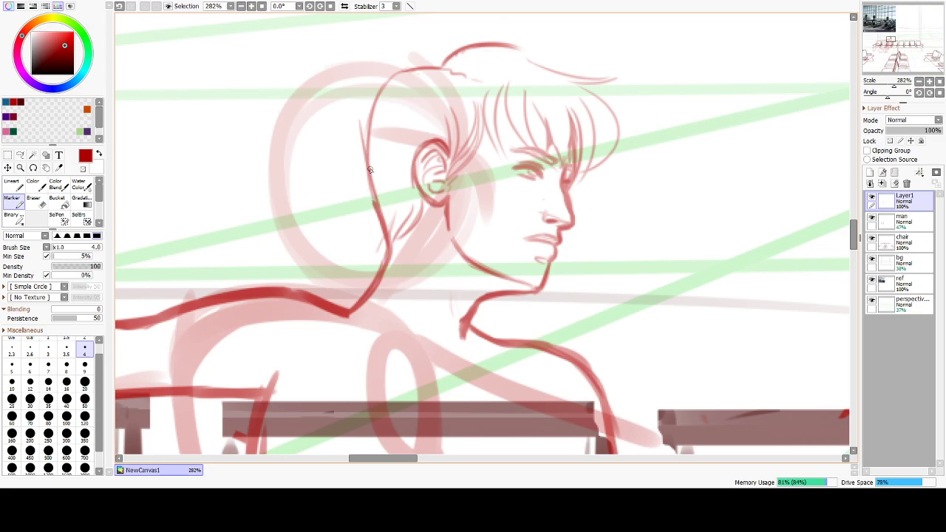
Add a hair strand at the nape and erase the lower rear hair outline and upper neck line.
{"action": "key", "text": "ctrl+z"}
{"action": "left_click_drag", "start_coordinate": [367, 159], "coordinate": [374, 249]}
{"action": "key", "text": "ctrl+z"}
{"action": "left_click_drag", "start_coordinate": [377, 211], "coordinate": [373, 257]}
{"action": "key", "text": "e"}
{"action": "mouse_move", "coordinate": [374, 167]}
{"action": "left_mouse_down"}
{"action": "mouse_move", "coordinate": [360, 226]}
{"action": "mouse_move", "coordinate": [364, 253]}
{"action": "mouse_move", "coordinate": [396, 214]}
{"action": "left_mouse_up"}
Redraw the back hair contour farther forward down to a pointed nape, and erase the stray lines outside it.
{"action": "key", "text": "b"}
{"action": "left_click_drag", "start_coordinate": [410, 75], "coordinate": [382, 144]}
{"action": "key", "text": "ctrl+z"}
{"action": "mouse_move", "coordinate": [419, 79]}
{"action": "left_mouse_down"}
{"action": "mouse_move", "coordinate": [384, 184]}
{"action": "mouse_move", "coordinate": [389, 172]}
{"action": "mouse_move", "coordinate": [375, 169]}
{"action": "mouse_move", "coordinate": [389, 205]}
{"action": "left_mouse_up"}
{"action": "key", "text": "ctrl+z"}
{"action": "left_click_drag", "start_coordinate": [381, 148], "coordinate": [371, 229]}
{"action": "left_click_drag", "start_coordinate": [383, 186], "coordinate": [383, 222]}
{"action": "key", "text": "ctrl+z"}
{"action": "key", "text": "ctrl+z"}
{"action": "left_click_drag", "start_coordinate": [382, 142], "coordinate": [366, 218]}
{"action": "key", "text": "ctrl+z"}
{"action": "key", "text": "ctrl+z"}
{"action": "left_click_drag", "start_coordinate": [379, 156], "coordinate": [369, 199]}
{"action": "mouse_move", "coordinate": [381, 177]}
{"action": "left_mouse_down"}
{"action": "mouse_move", "coordinate": [365, 204]}
{"action": "mouse_move", "coordinate": [377, 229]}
{"action": "left_mouse_up"}
{"action": "key", "text": "ctrl+z"}
{"action": "mouse_move", "coordinate": [379, 154]}
{"action": "left_mouse_down"}
{"action": "mouse_move", "coordinate": [372, 231]}
{"action": "mouse_move", "coordinate": [383, 213]}
{"action": "mouse_move", "coordinate": [390, 233]}
{"action": "mouse_move", "coordinate": [420, 215]}
{"action": "mouse_move", "coordinate": [397, 245]}
{"action": "left_mouse_up"}
{"action": "key", "text": "ctrl+z"}
{"action": "key", "text": "ctrl+z"}
{"action": "key", "text": "ctrl+z"}
{"action": "key", "text": "ctrl+z"}
{"action": "left_click_drag", "start_coordinate": [377, 149], "coordinate": [382, 213]}
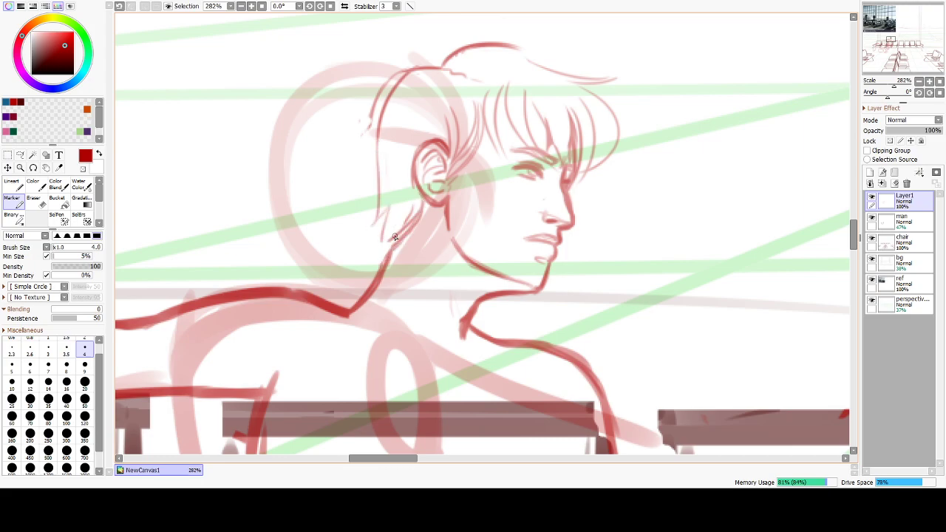
{"action": "key", "text": "e"}
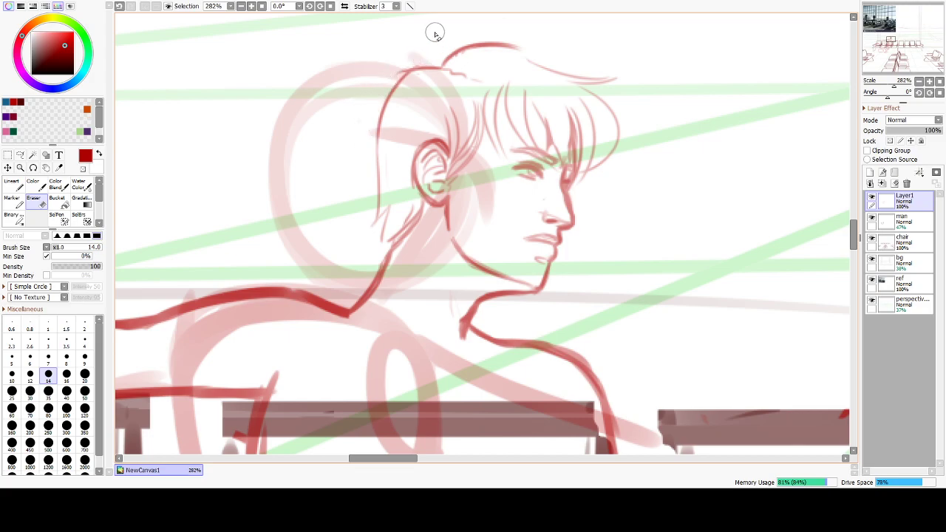
Add upright and backward-pointing hair tufts at the crown.
{"action": "key", "text": "n"}
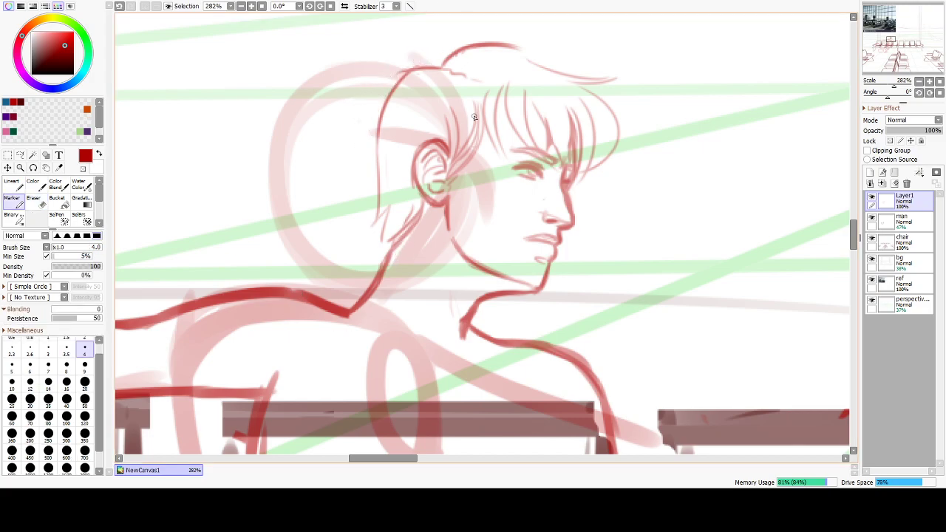
{"action": "mouse_move", "coordinate": [429, 56]}
{"action": "left_mouse_down"}
{"action": "mouse_move", "coordinate": [435, 73]}
{"action": "mouse_move", "coordinate": [457, 30]}
{"action": "mouse_move", "coordinate": [456, 55]}
{"action": "mouse_move", "coordinate": [450, 24]}
{"action": "mouse_move", "coordinate": [442, 71]}
{"action": "left_mouse_up"}
{"action": "key", "text": "ctrl+z"}
{"action": "key", "text": "ctrl+z"}
{"action": "key", "text": "ctrl+z"}
{"action": "key", "text": "ctrl+z"}
{"action": "key", "text": "ctrl+z"}
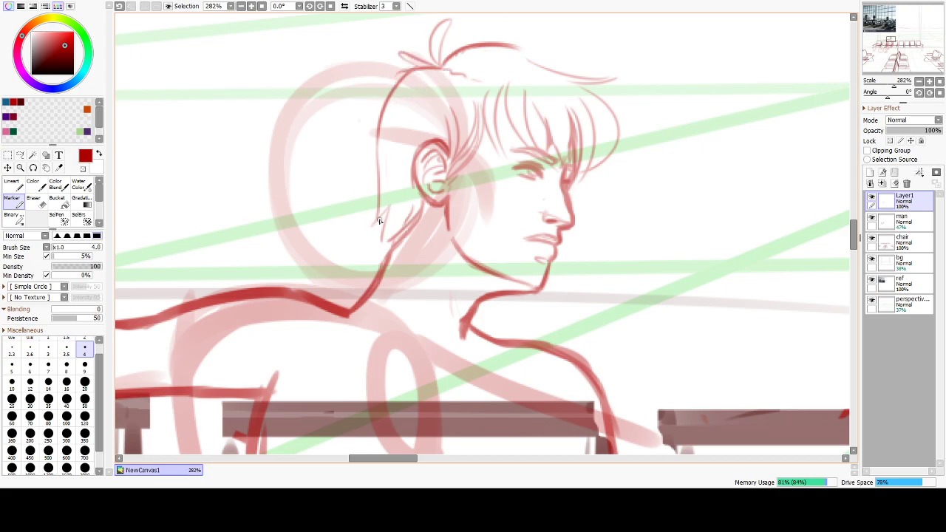
Refine the hairline behind the ear and clean up the strokes at the ear's front edge.
{"action": "key", "text": "ctrl+z"}
{"action": "key", "text": "e"}
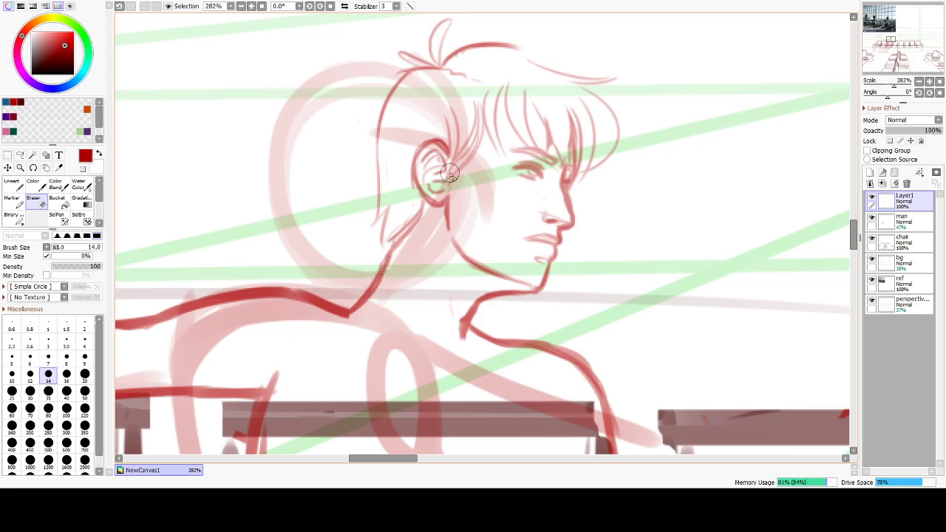
{"action": "key", "text": "n"}
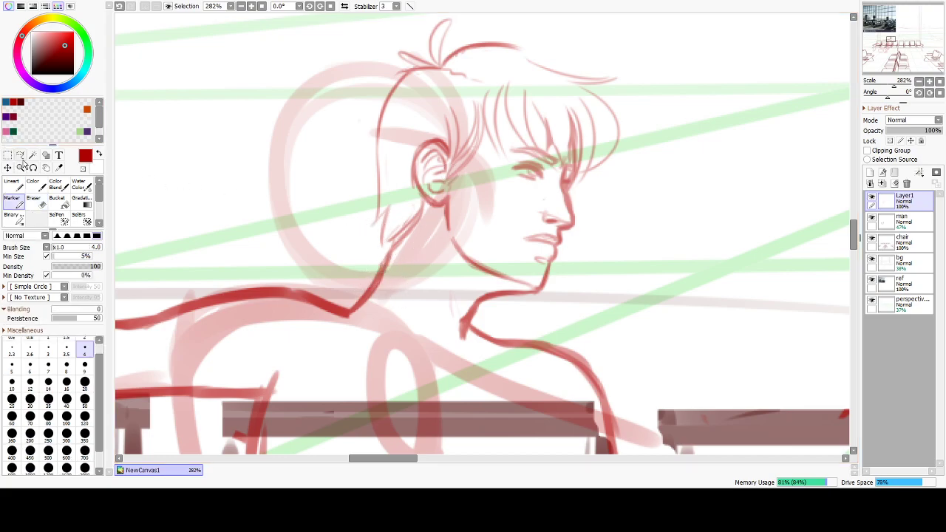
Select the head and neck with a freeform lasso, shift them slightly down and back, and deselect.
{"action": "left_click", "coordinate": [20, 156]}
{"action": "left_click_drag", "start_coordinate": [505, 301], "coordinate": [474, 324]}
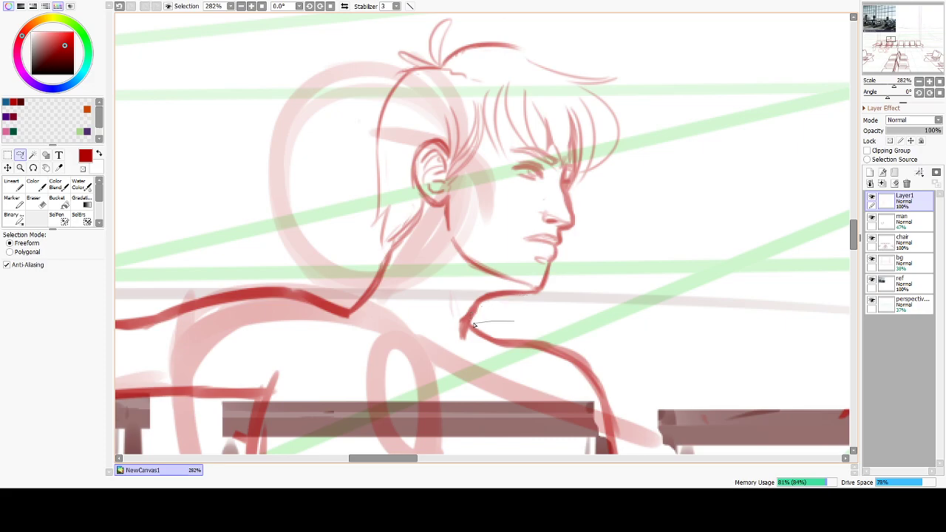
{"action": "mouse_move", "coordinate": [350, 323]}
{"action": "left_mouse_down"}
{"action": "mouse_move", "coordinate": [385, 55]}
{"action": "mouse_move", "coordinate": [649, 47]}
{"action": "mouse_move", "coordinate": [517, 320]}
{"action": "left_mouse_up"}
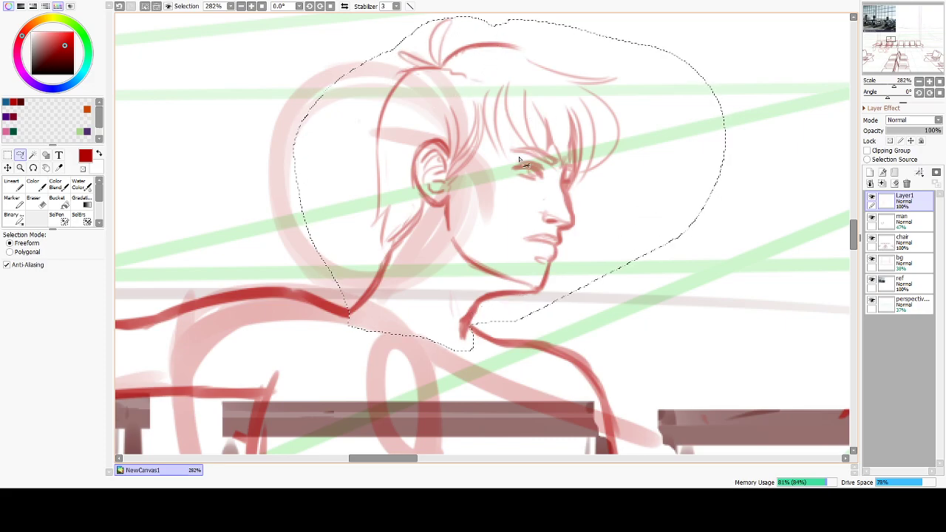
{"action": "left_click_drag", "start_coordinate": [528, 150], "coordinate": [522, 164], "text": "ctrl"}
{"action": "key", "text": "ctrl+d"}
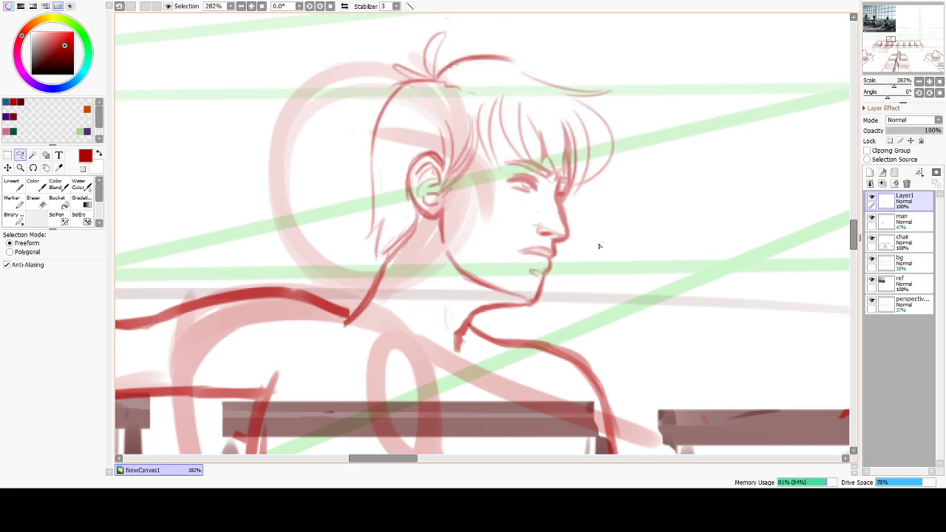
Erase the end of the rear neck line that overlaps the shoulder, and return to the Marker.
{"action": "key", "text": "e"}
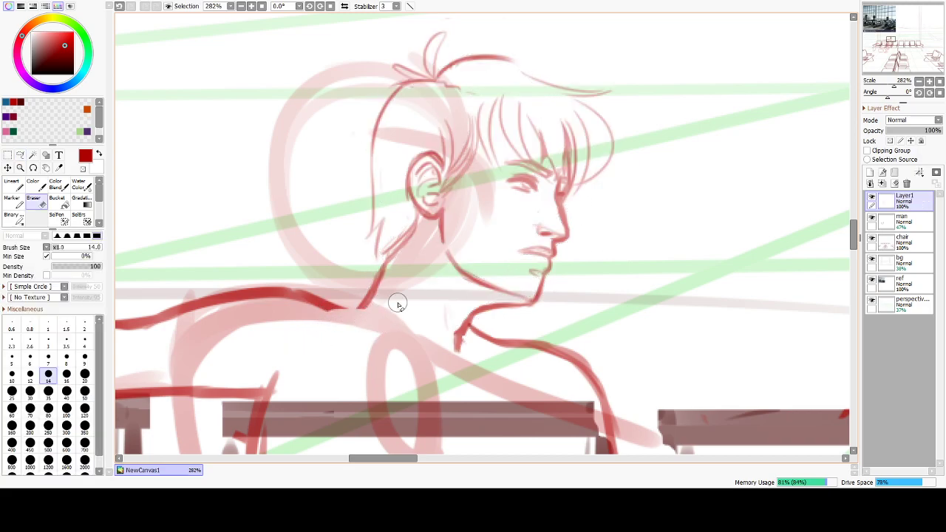
{"action": "key", "text": "l"}
{"action": "left_click", "coordinate": [19, 200]}
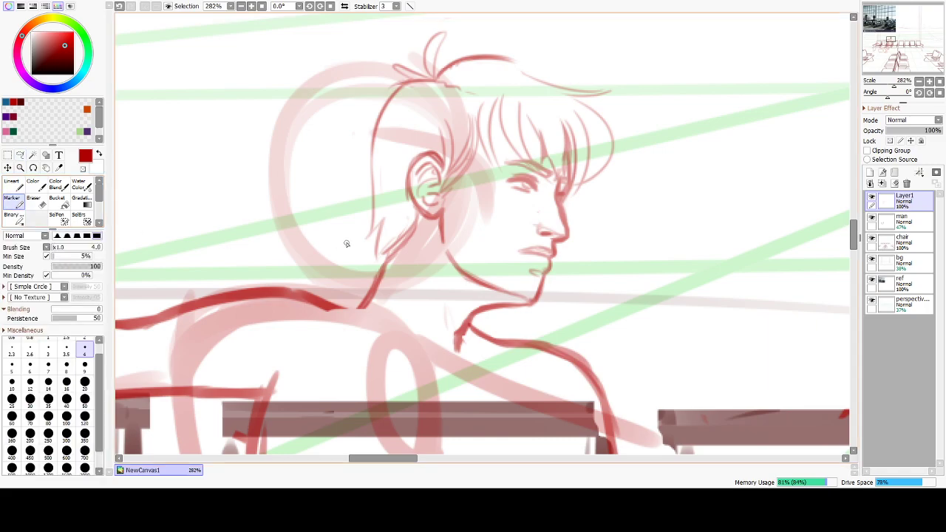
Redraw the rear neck line so it curves down into the near shoulder line.
{"action": "left_click_drag", "start_coordinate": [396, 261], "coordinate": [376, 294]}
{"action": "key", "text": "ctrl+z"}
{"action": "key", "text": "ctrl+z"}
{"action": "left_click_drag", "start_coordinate": [401, 256], "coordinate": [362, 306]}
{"action": "key", "text": "ctrl+z"}
Erase the old front neck line and redraw the line running back under the chin.
{"action": "key", "text": "e"}
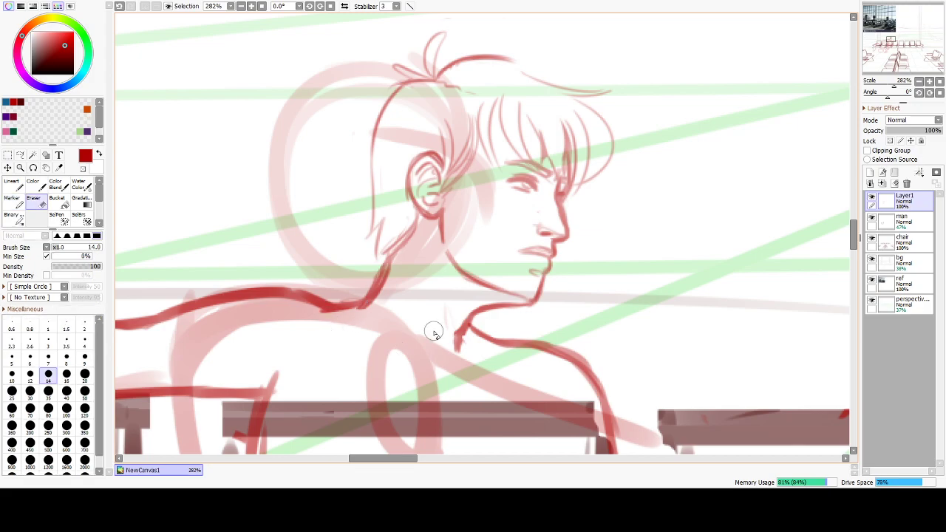
{"action": "mouse_move", "coordinate": [507, 312]}
{"action": "left_mouse_down"}
{"action": "mouse_move", "coordinate": [453, 341]}
{"action": "mouse_move", "coordinate": [452, 361]}
{"action": "mouse_move", "coordinate": [439, 332]}
{"action": "left_mouse_up"}
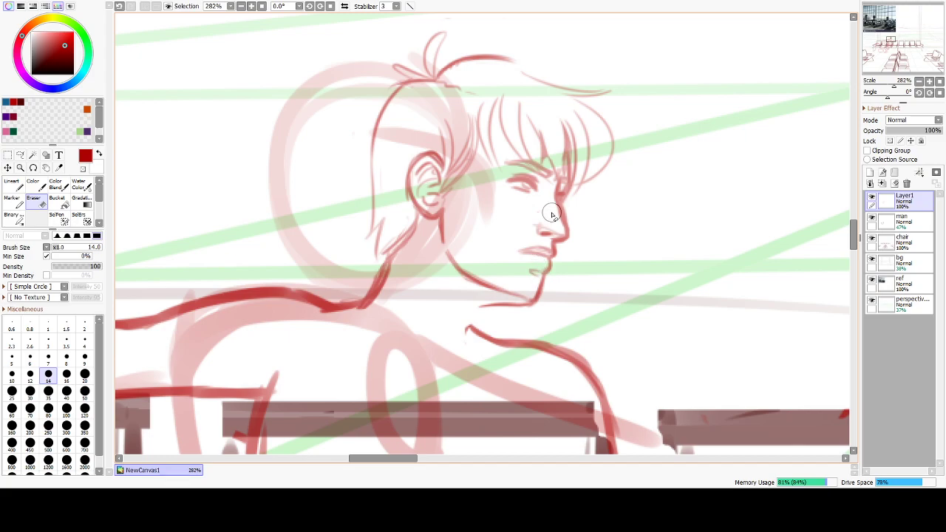
{"action": "key", "text": "b"}
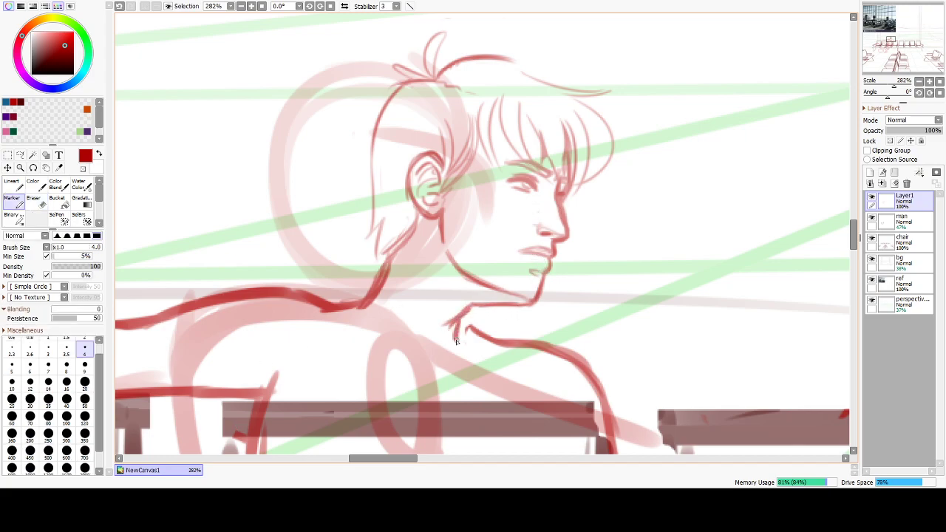
{"action": "key", "text": "ctrl+z"}
{"action": "left_click_drag", "start_coordinate": [477, 303], "coordinate": [532, 302]}
{"action": "left_click_drag", "start_coordinate": [477, 302], "coordinate": [533, 300]}
Erase the excess strokes where the under-chin line meets the far shoulder, leaving a clean corner.
{"action": "key", "text": "e"}
{"action": "mouse_move", "coordinate": [446, 347]}
{"action": "left_mouse_down"}
{"action": "mouse_move", "coordinate": [454, 332]}
{"action": "mouse_move", "coordinate": [461, 342]}
{"action": "left_mouse_up"}
{"action": "left_click_drag", "start_coordinate": [458, 309], "coordinate": [445, 324]}
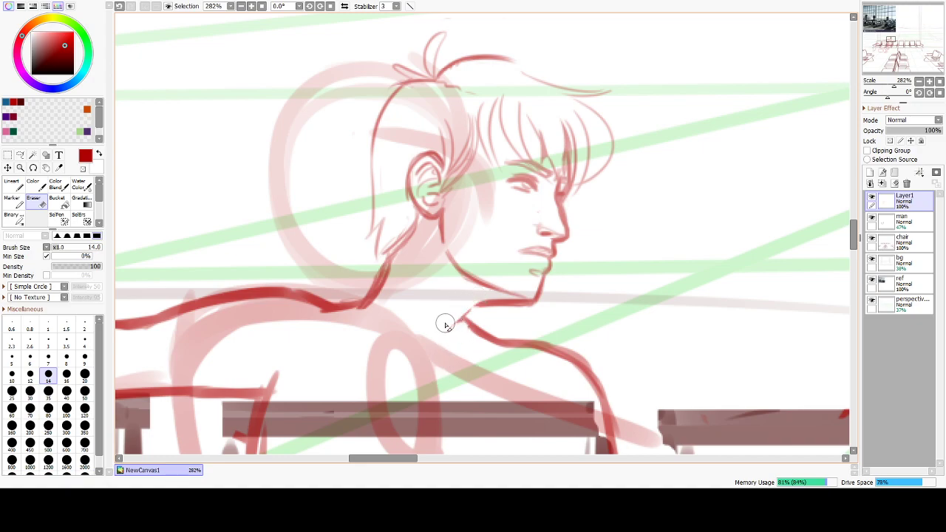
{"action": "key", "text": "e"}
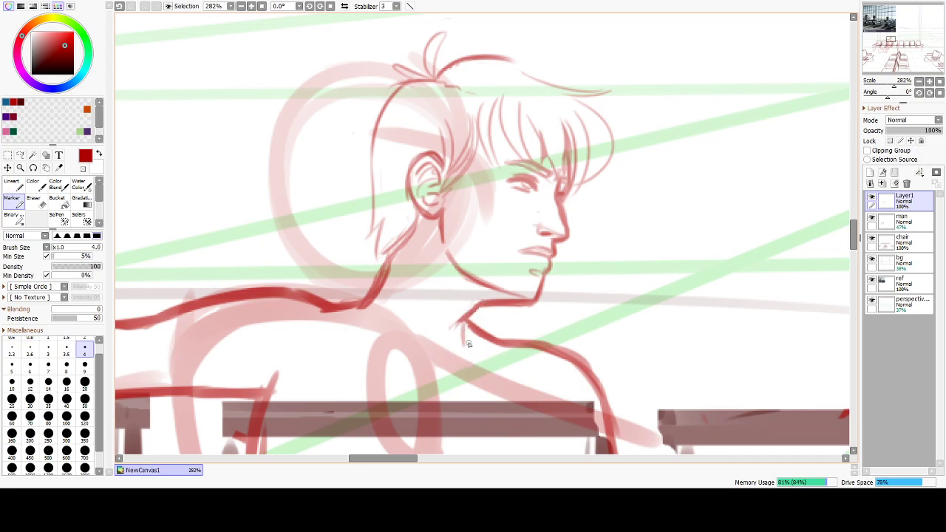
{"action": "key", "text": "ctrl+z"}
{"action": "key", "text": "e"}
{"action": "left_click_drag", "start_coordinate": [467, 306], "coordinate": [452, 327]}
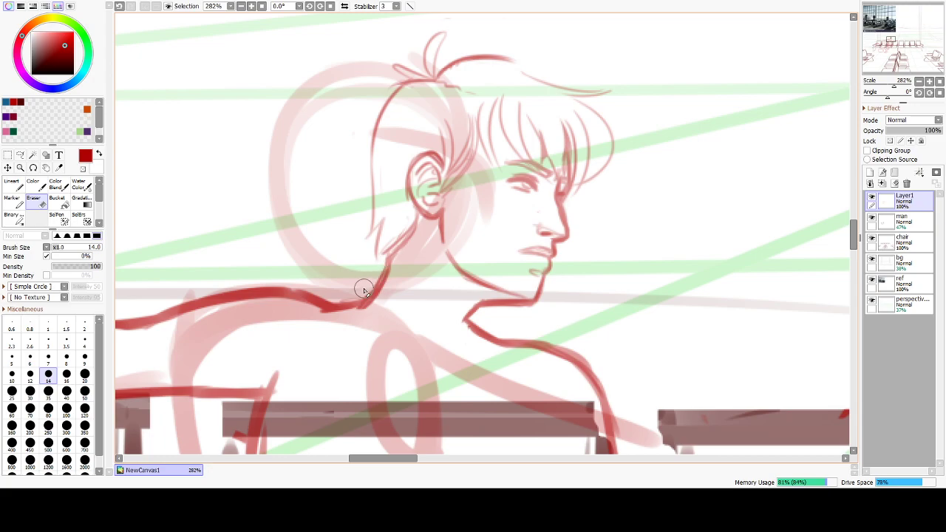
Erase the doubled stroke along the torso's near side and trim its overshoot at the armpit.
{"action": "left_click_drag", "start_coordinate": [489, 360], "coordinate": [419, 241]}
{"action": "mouse_move", "coordinate": [463, 331]}
{"action": "left_mouse_down"}
{"action": "mouse_move", "coordinate": [521, 215]}
{"action": "mouse_move", "coordinate": [528, 287]}
{"action": "left_mouse_up"}
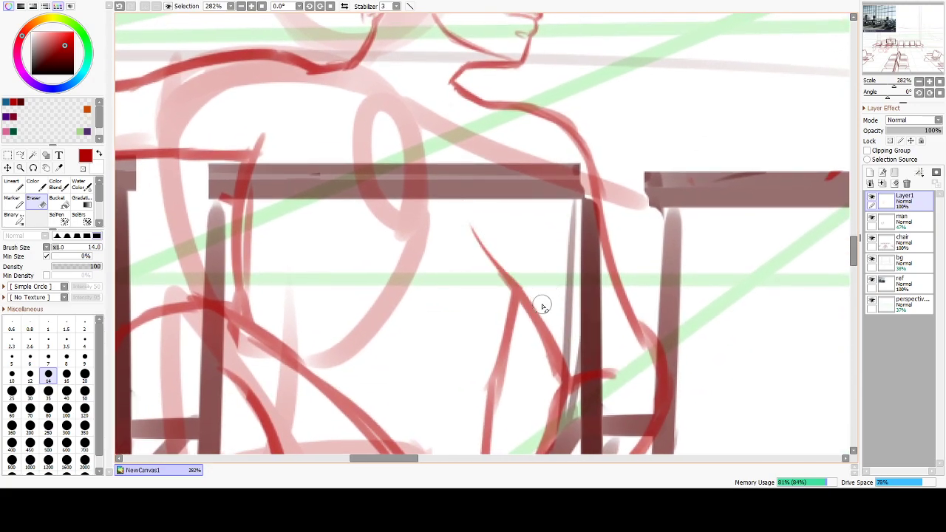
{"action": "left_click_drag", "start_coordinate": [517, 111], "coordinate": [604, 326]}
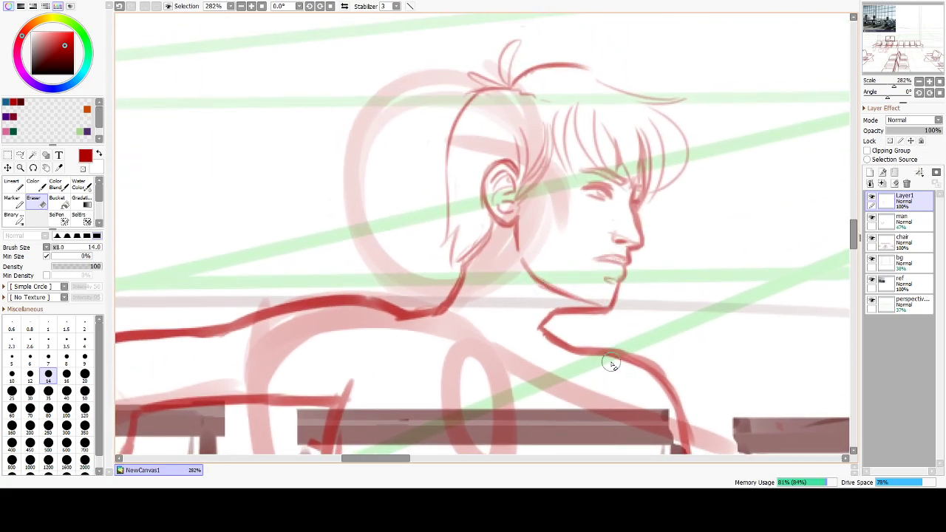
{"action": "scroll", "coordinate": [569, 274], "scroll_direction": "down", "scroll_amount": 5}
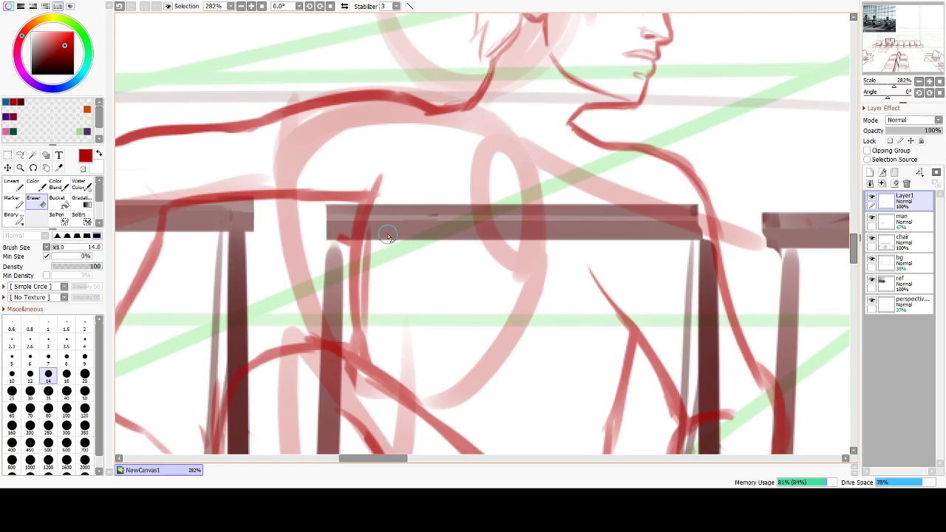
{"action": "left_click_drag", "start_coordinate": [376, 223], "coordinate": [372, 318]}
{"action": "left_click_drag", "start_coordinate": [386, 189], "coordinate": [372, 327]}
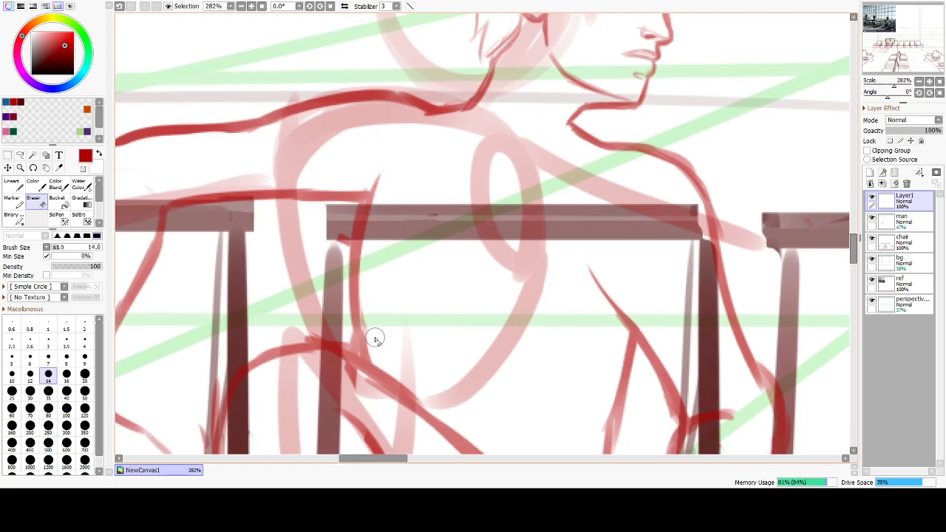
{"action": "left_click_drag", "start_coordinate": [358, 200], "coordinate": [352, 254]}
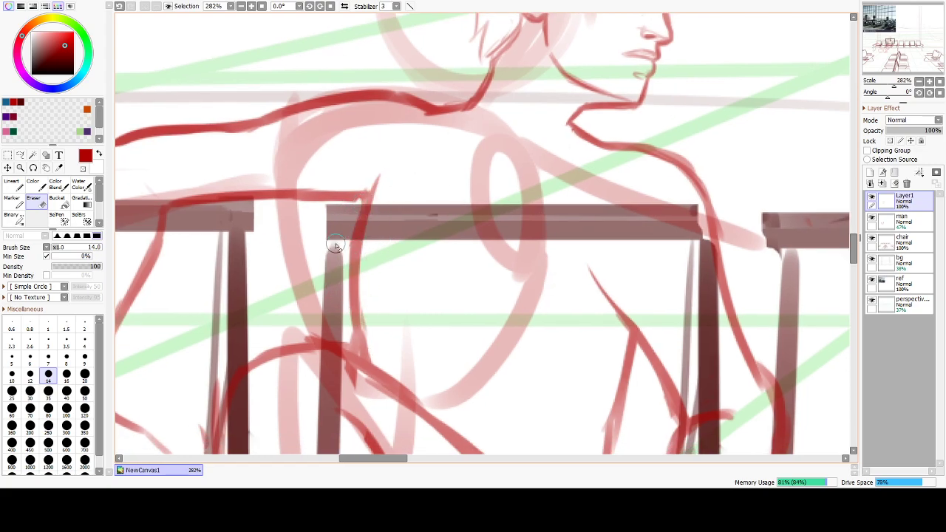
{"action": "left_click_drag", "start_coordinate": [416, 274], "coordinate": [435, 172]}
{"action": "left_click_drag", "start_coordinate": [432, 369], "coordinate": [450, 200]}
{"action": "left_click_drag", "start_coordinate": [442, 384], "coordinate": [444, 269]}
{"action": "left_click_drag", "start_coordinate": [412, 178], "coordinate": [434, 363]}
{"action": "scroll", "coordinate": [435, 363], "scroll_direction": "down", "scroll_amount": 4}
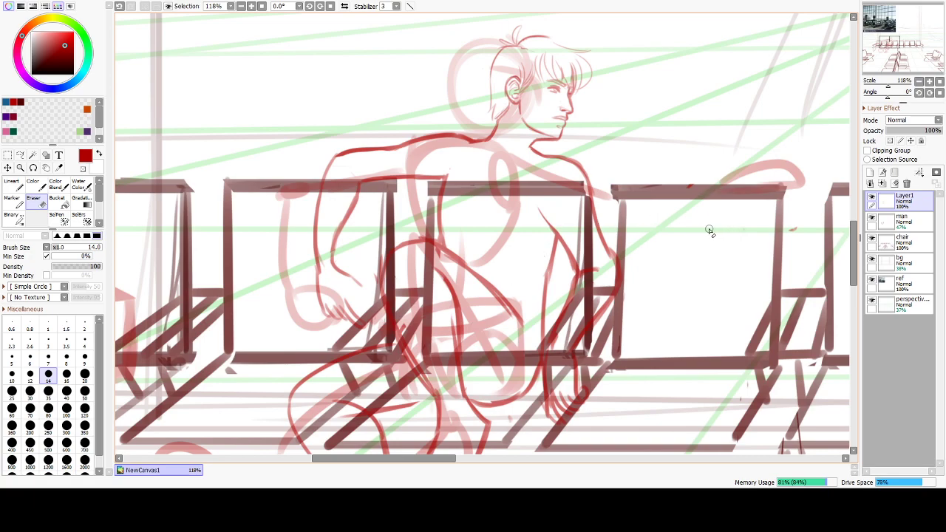
{"action": "scroll", "coordinate": [443, 148], "scroll_direction": "up", "scroll_amount": 5}
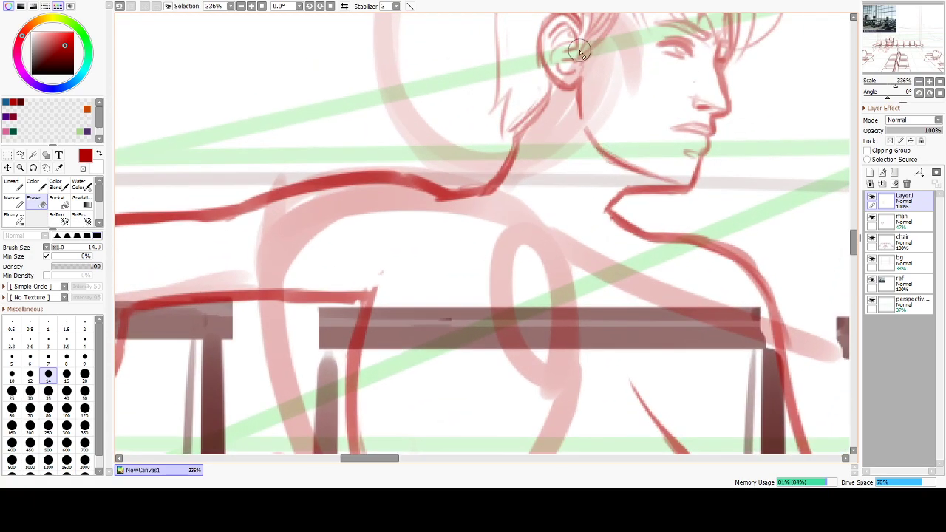
{"action": "key", "text": "m"}
{"action": "left_click_drag", "start_coordinate": [566, 133], "coordinate": [564, 228]}
{"action": "key", "text": "ctrl+z"}
{"action": "left_click_drag", "start_coordinate": [607, 272], "coordinate": [566, 340]}
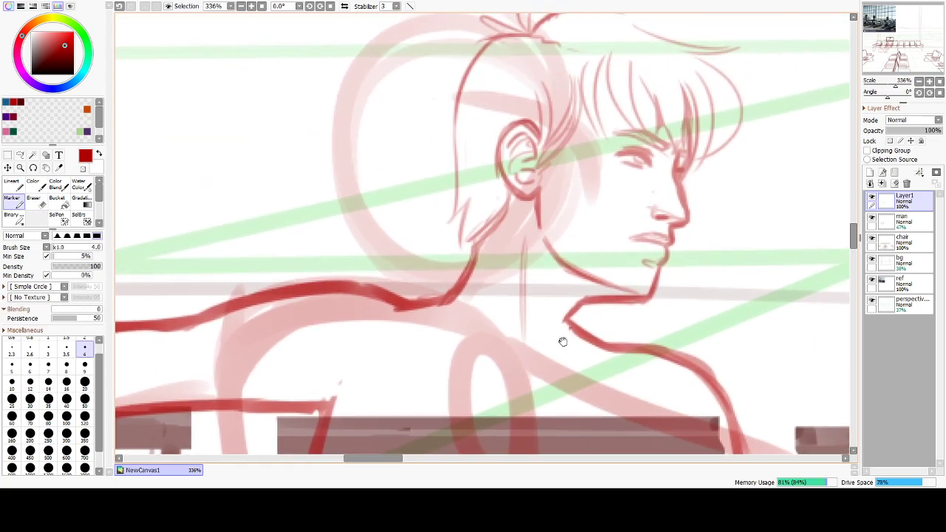
{"action": "key", "text": "ctrl+z"}
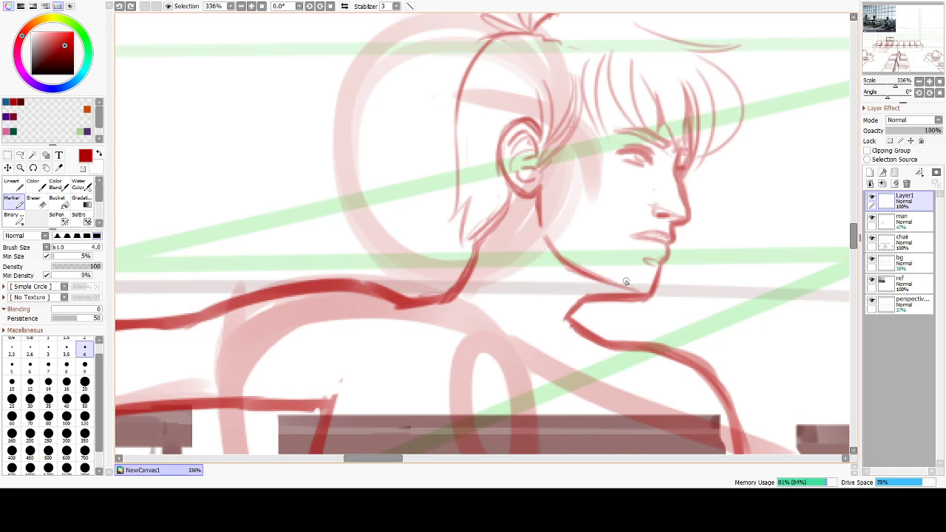
Strengthen the corner where the front of the neck meets the far shoulder line with the Marker.
{"action": "left_click", "coordinate": [624, 281]}
{"action": "left_click_drag", "start_coordinate": [623, 432], "coordinate": [633, 332]}
{"action": "left_click_drag", "start_coordinate": [595, 399], "coordinate": [605, 269]}
{"action": "left_click_drag", "start_coordinate": [494, 259], "coordinate": [492, 390]}
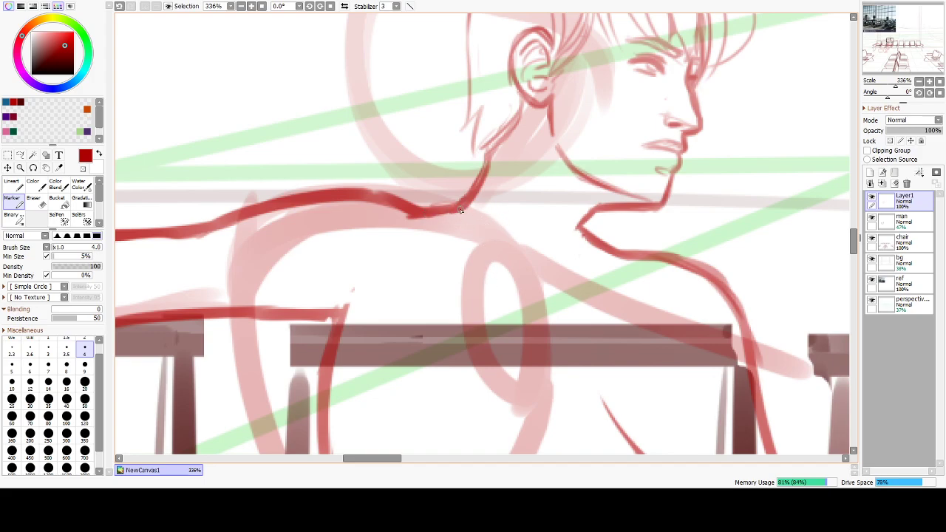
{"action": "mouse_move", "coordinate": [613, 249]}
{"action": "left_mouse_down"}
{"action": "mouse_move", "coordinate": [574, 277]}
{"action": "mouse_move", "coordinate": [557, 277]}
{"action": "left_mouse_up"}
{"action": "mouse_move", "coordinate": [560, 317]}
{"action": "left_mouse_down"}
{"action": "mouse_move", "coordinate": [540, 309]}
{"action": "mouse_move", "coordinate": [553, 381]}
{"action": "mouse_move", "coordinate": [574, 246]}
{"action": "left_mouse_up"}
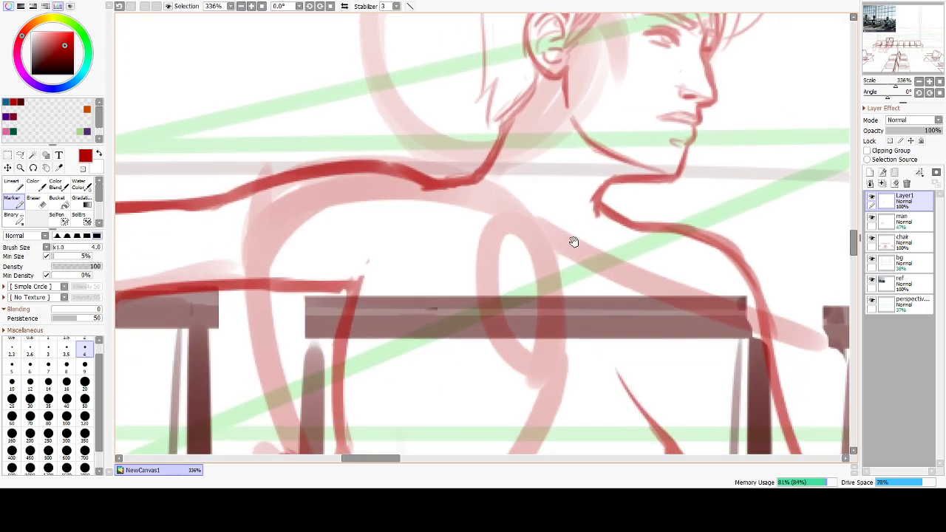
Draw a V-shaped collar from the back of the neck and the throat down to a point on the chest.
{"action": "mouse_move", "coordinate": [462, 186]}
{"action": "left_mouse_down"}
{"action": "mouse_move", "coordinate": [451, 263]}
{"action": "mouse_move", "coordinate": [469, 289]}
{"action": "left_mouse_up"}
{"action": "key", "text": "ctrl+z"}
{"action": "key", "text": "ctrl+z"}
{"action": "key", "text": "ctrl+z"}
{"action": "mouse_move", "coordinate": [461, 185]}
{"action": "left_mouse_down"}
{"action": "mouse_move", "coordinate": [456, 280]}
{"action": "mouse_move", "coordinate": [452, 269]}
{"action": "left_mouse_up"}
{"action": "key", "text": "ctrl+z"}
{"action": "mouse_move", "coordinate": [605, 220]}
{"action": "left_mouse_down"}
{"action": "mouse_move", "coordinate": [566, 270]}
{"action": "mouse_move", "coordinate": [514, 278]}
{"action": "mouse_move", "coordinate": [454, 272]}
{"action": "mouse_move", "coordinate": [474, 308]}
{"action": "mouse_move", "coordinate": [495, 282]}
{"action": "left_mouse_up"}
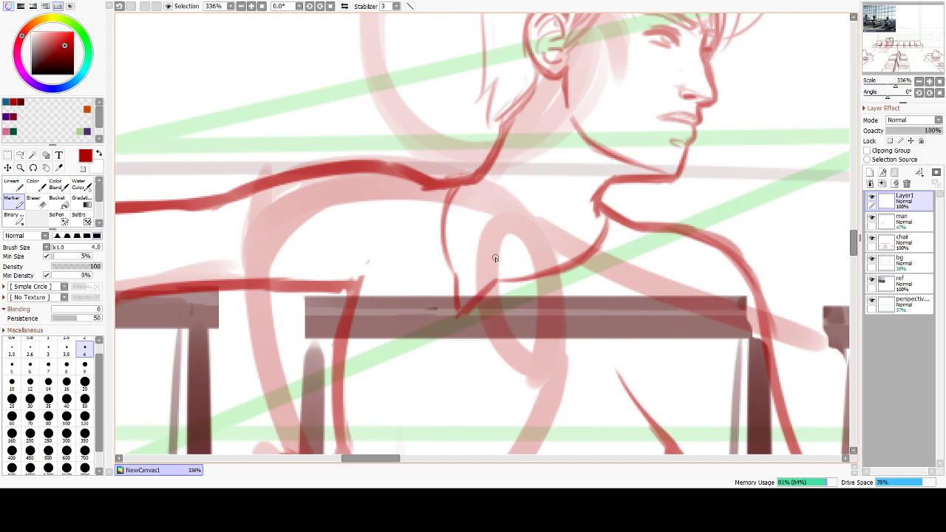
{"action": "mouse_move", "coordinate": [456, 189]}
{"action": "left_mouse_down"}
{"action": "mouse_move", "coordinate": [448, 214]}
{"action": "mouse_move", "coordinate": [454, 265]}
{"action": "left_mouse_up"}
{"action": "left_click_drag", "start_coordinate": [417, 177], "coordinate": [470, 176]}
Add curved sleeve seams at the far and near shoulders and rework the torso's near side line.
{"action": "left_click_drag", "start_coordinate": [700, 241], "coordinate": [633, 296]}
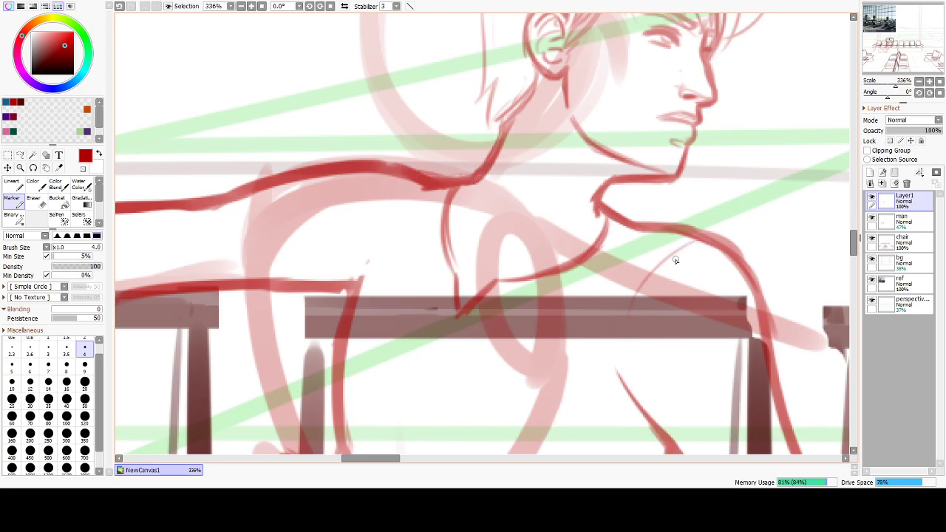
{"action": "mouse_move", "coordinate": [367, 174]}
{"action": "left_mouse_down"}
{"action": "mouse_move", "coordinate": [354, 210]}
{"action": "mouse_move", "coordinate": [370, 170]}
{"action": "mouse_move", "coordinate": [352, 279]}
{"action": "left_mouse_up"}
{"action": "mouse_move", "coordinate": [387, 308]}
{"action": "left_mouse_down"}
{"action": "mouse_move", "coordinate": [422, 194]}
{"action": "mouse_move", "coordinate": [381, 303]}
{"action": "left_mouse_up"}
{"action": "key", "text": "e"}
{"action": "key", "text": "n"}
{"action": "mouse_move", "coordinate": [383, 172]}
{"action": "left_mouse_down"}
{"action": "mouse_move", "coordinate": [369, 284]}
{"action": "mouse_move", "coordinate": [390, 168]}
{"action": "mouse_move", "coordinate": [373, 322]}
{"action": "left_mouse_up"}
Draw a long, thin curved fold line down the torso below the collar, retrying strokes until it fits.
{"action": "mouse_move", "coordinate": [516, 228]}
{"action": "left_mouse_down"}
{"action": "mouse_move", "coordinate": [521, 200]}
{"action": "mouse_move", "coordinate": [482, 366]}
{"action": "left_mouse_up"}
{"action": "key", "text": "ctrl+z"}
{"action": "mouse_move", "coordinate": [469, 205]}
{"action": "left_mouse_down"}
{"action": "mouse_move", "coordinate": [499, 384]}
{"action": "mouse_move", "coordinate": [547, 261]}
{"action": "left_mouse_up"}
{"action": "key", "text": "ctrl+z"}
{"action": "key", "text": "ctrl+z"}
{"action": "left_click_drag", "start_coordinate": [465, 166], "coordinate": [470, 242]}
{"action": "left_click_drag", "start_coordinate": [479, 140], "coordinate": [487, 259]}
{"action": "key", "text": "ctrl+z"}
{"action": "left_click_drag", "start_coordinate": [466, 218], "coordinate": [486, 296]}
{"action": "left_click_drag", "start_coordinate": [468, 214], "coordinate": [480, 274]}
{"action": "key", "text": "ctrl+z"}
{"action": "left_click_drag", "start_coordinate": [459, 173], "coordinate": [470, 284]}
{"action": "key", "text": "ctrl+z"}
{"action": "left_click_drag", "start_coordinate": [463, 209], "coordinate": [472, 273]}
{"action": "left_click_drag", "start_coordinate": [569, 248], "coordinate": [552, 363]}
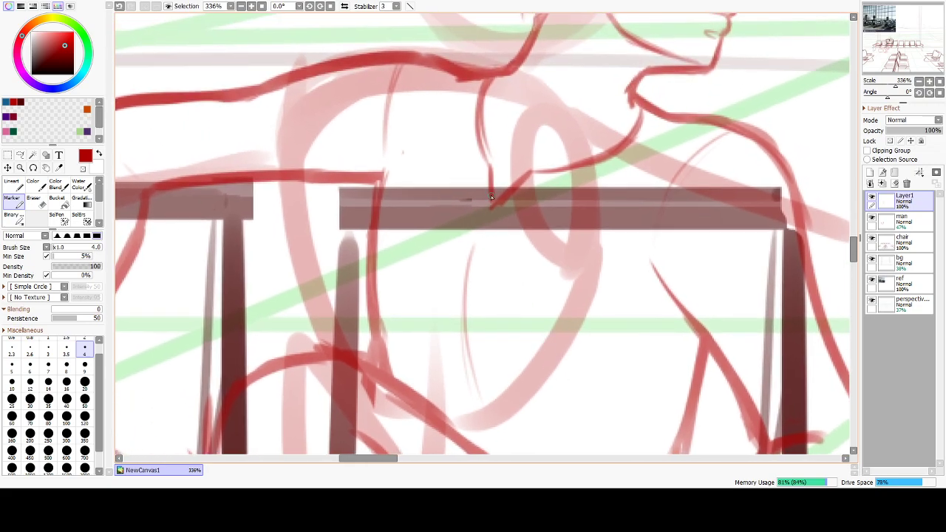
Add a looped crease and short fold lines on the shirt beside the far armpit.
{"action": "mouse_move", "coordinate": [689, 351]}
{"action": "left_mouse_down"}
{"action": "mouse_move", "coordinate": [635, 236]}
{"action": "mouse_move", "coordinate": [580, 222]}
{"action": "mouse_move", "coordinate": [633, 241]}
{"action": "left_mouse_up"}
{"action": "key", "text": "ctrl+z"}
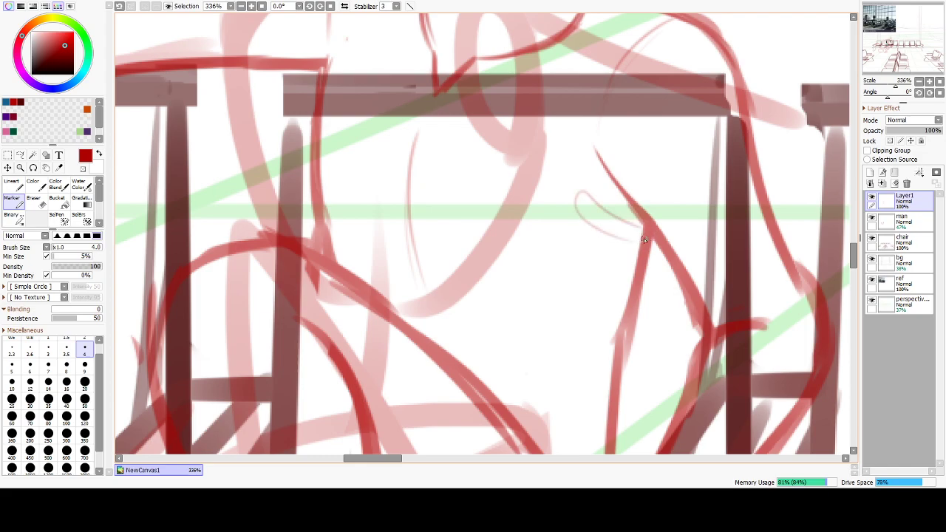
{"action": "left_click_drag", "start_coordinate": [674, 314], "coordinate": [653, 313]}
{"action": "left_click_drag", "start_coordinate": [709, 261], "coordinate": [638, 373]}
{"action": "mouse_move", "coordinate": [516, 112]}
{"action": "left_mouse_down"}
{"action": "mouse_move", "coordinate": [570, 197]}
{"action": "mouse_move", "coordinate": [634, 215]}
{"action": "left_mouse_up"}
Erase along the upper edge of the near shoulder line to thin and smooth it up to the neck.
{"action": "mouse_move", "coordinate": [413, 193]}
{"action": "left_mouse_down"}
{"action": "mouse_move", "coordinate": [476, 189]}
{"action": "mouse_move", "coordinate": [458, 186]}
{"action": "left_mouse_up"}
{"action": "key", "text": "e"}
{"action": "left_click_drag", "start_coordinate": [409, 147], "coordinate": [465, 165]}
{"action": "key", "text": "ctrl+z"}
{"action": "left_click_drag", "start_coordinate": [375, 147], "coordinate": [473, 166]}
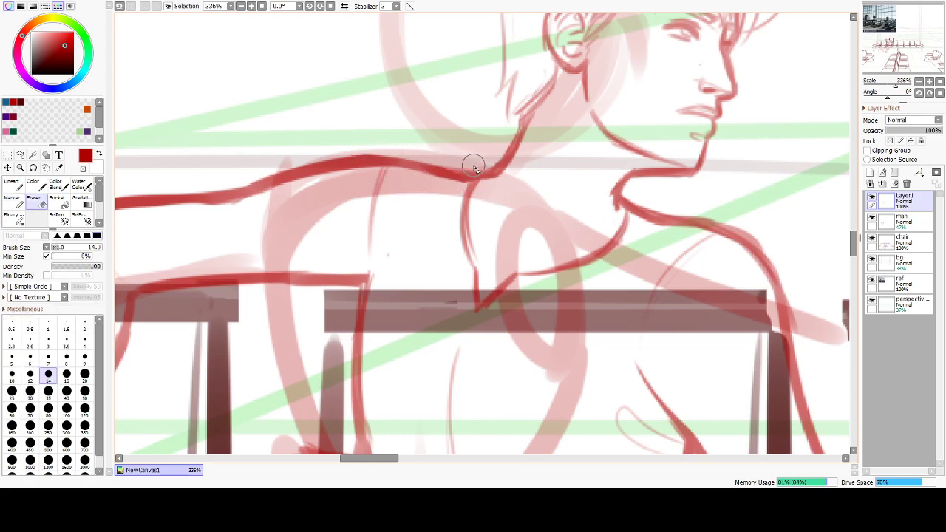
{"action": "left_click_drag", "start_coordinate": [301, 175], "coordinate": [480, 156]}
Draw looped fabric creases on the near sleeve around the elbow and upper arm.
{"action": "key", "text": "b"}
{"action": "mouse_move", "coordinate": [382, 187]}
{"action": "left_mouse_down"}
{"action": "mouse_move", "coordinate": [366, 207]}
{"action": "mouse_move", "coordinate": [394, 204]}
{"action": "left_mouse_up"}
{"action": "mouse_move", "coordinate": [345, 266]}
{"action": "left_mouse_down"}
{"action": "mouse_move", "coordinate": [356, 216]}
{"action": "mouse_move", "coordinate": [283, 187]}
{"action": "left_mouse_up"}
{"action": "mouse_move", "coordinate": [332, 216]}
{"action": "left_mouse_down"}
{"action": "mouse_move", "coordinate": [252, 197]}
{"action": "mouse_move", "coordinate": [301, 215]}
{"action": "left_mouse_up"}
{"action": "key", "text": "ctrl+z"}
{"action": "key", "text": "ctrl+z"}
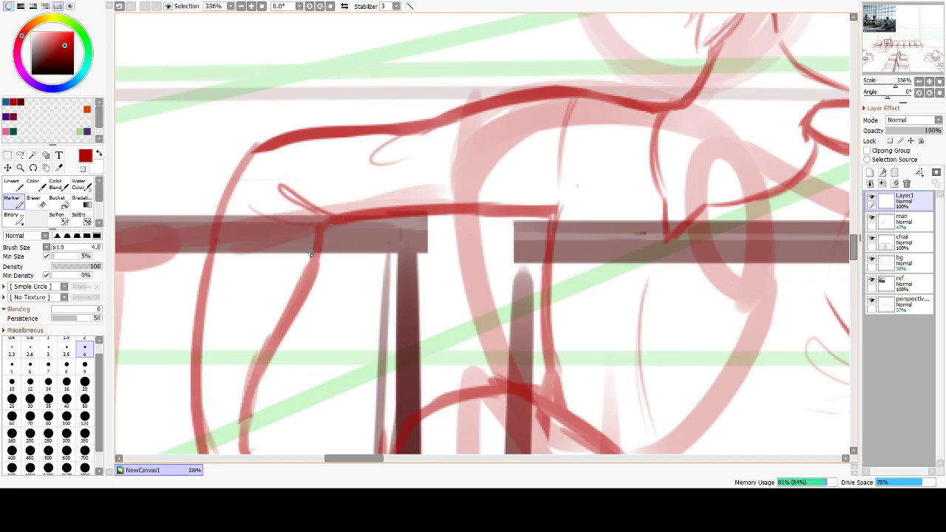
{"action": "mouse_move", "coordinate": [213, 259]}
{"action": "left_mouse_down"}
{"action": "mouse_move", "coordinate": [290, 303]}
{"action": "mouse_move", "coordinate": [244, 321]}
{"action": "mouse_move", "coordinate": [253, 338]}
{"action": "mouse_move", "coordinate": [271, 335]}
{"action": "left_mouse_up"}
{"action": "key", "text": "ctrl+z"}
Try further fold strokes around the near sleeve and erase the excess marks.
{"action": "left_click_drag", "start_coordinate": [420, 369], "coordinate": [357, 318]}
{"action": "mouse_move", "coordinate": [425, 214]}
{"action": "left_mouse_down"}
{"action": "mouse_move", "coordinate": [397, 147]}
{"action": "mouse_move", "coordinate": [382, 279]}
{"action": "left_mouse_up"}
{"action": "left_click_drag", "start_coordinate": [411, 180], "coordinate": [429, 290]}
{"action": "key", "text": "ctrl+z"}
{"action": "left_click_drag", "start_coordinate": [403, 184], "coordinate": [443, 292]}
{"action": "left_click_drag", "start_coordinate": [376, 177], "coordinate": [433, 274]}
{"action": "key", "text": "ctrl+z"}
{"action": "left_click_drag", "start_coordinate": [379, 196], "coordinate": [435, 266]}
{"action": "key", "text": "ctrl+z"}
{"action": "mouse_move", "coordinate": [411, 162]}
{"action": "left_mouse_down"}
{"action": "mouse_move", "coordinate": [440, 235]}
{"action": "mouse_move", "coordinate": [408, 152]}
{"action": "mouse_move", "coordinate": [465, 277]}
{"action": "left_mouse_up"}
{"action": "key", "text": "e"}
{"action": "left_click_drag", "start_coordinate": [475, 193], "coordinate": [475, 218]}
{"action": "left_click", "coordinate": [388, 150]}
Thin the outer line of the far arm between the shoulder and elbow with the Eraser.
{"action": "left_click_drag", "start_coordinate": [627, 446], "coordinate": [520, 272]}
{"action": "mouse_move", "coordinate": [612, 353]}
{"action": "left_mouse_down"}
{"action": "mouse_move", "coordinate": [505, 356]}
{"action": "mouse_move", "coordinate": [457, 253]}
{"action": "left_mouse_up"}
{"action": "left_click_drag", "start_coordinate": [618, 192], "coordinate": [613, 256]}
{"action": "left_click_drag", "start_coordinate": [640, 198], "coordinate": [663, 264]}
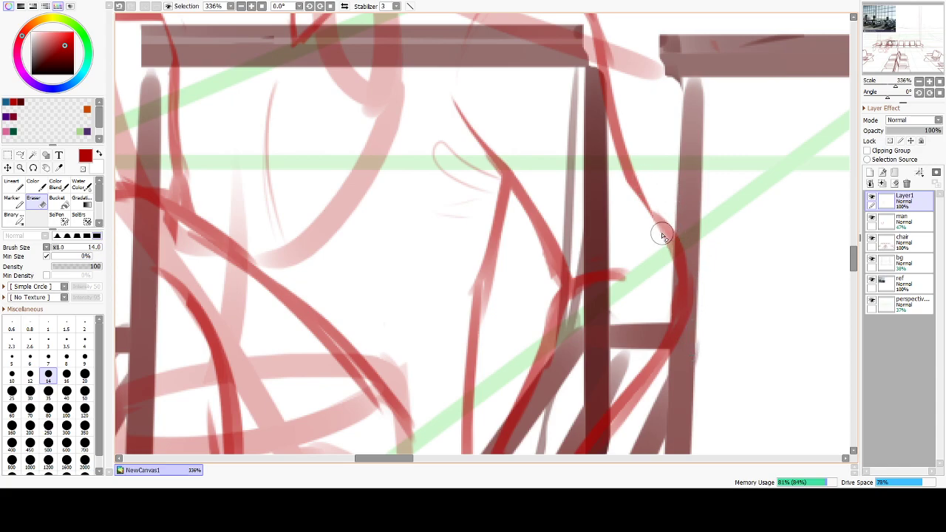
{"action": "scroll", "coordinate": [613, 230], "scroll_direction": "down", "scroll_amount": 3}
{"action": "scroll", "coordinate": [613, 231], "scroll_direction": "left", "scroll_amount": 1}
Thin the far elbow's crease line and trim the strokes around the inner elbow.
{"action": "left_click_drag", "start_coordinate": [591, 223], "coordinate": [652, 189]}
{"action": "mouse_move", "coordinate": [520, 403]}
{"action": "left_mouse_down"}
{"action": "mouse_move", "coordinate": [535, 365]}
{"action": "mouse_move", "coordinate": [517, 388]}
{"action": "mouse_move", "coordinate": [520, 405]}
{"action": "left_mouse_up"}
{"action": "key", "text": "ctrl+z"}
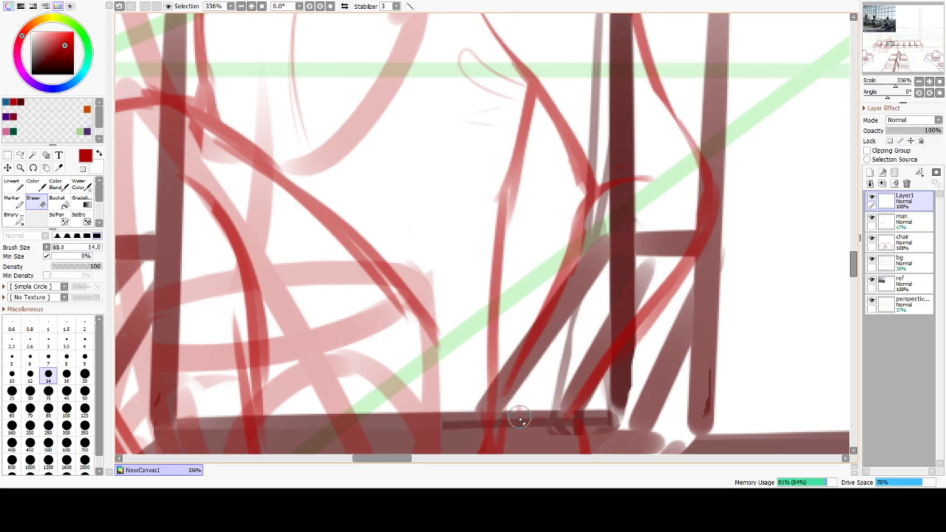
{"action": "mouse_move", "coordinate": [590, 232]}
{"action": "left_mouse_down"}
{"action": "mouse_move", "coordinate": [562, 292]}
{"action": "mouse_move", "coordinate": [546, 365]}
{"action": "left_mouse_up"}
{"action": "key", "text": "ctrl+z"}
{"action": "left_click_drag", "start_coordinate": [555, 138], "coordinate": [596, 186]}
{"action": "mouse_move", "coordinate": [610, 227]}
{"action": "left_mouse_down"}
{"action": "mouse_move", "coordinate": [608, 217]}
{"action": "mouse_move", "coordinate": [621, 237]}
{"action": "left_mouse_up"}
Erase the doubled strokes along the diagonal thigh line and tidy where it meets the torso's side.
{"action": "left_click_drag", "start_coordinate": [728, 345], "coordinate": [743, 139]}
{"action": "left_click_drag", "start_coordinate": [678, 294], "coordinate": [707, 172]}
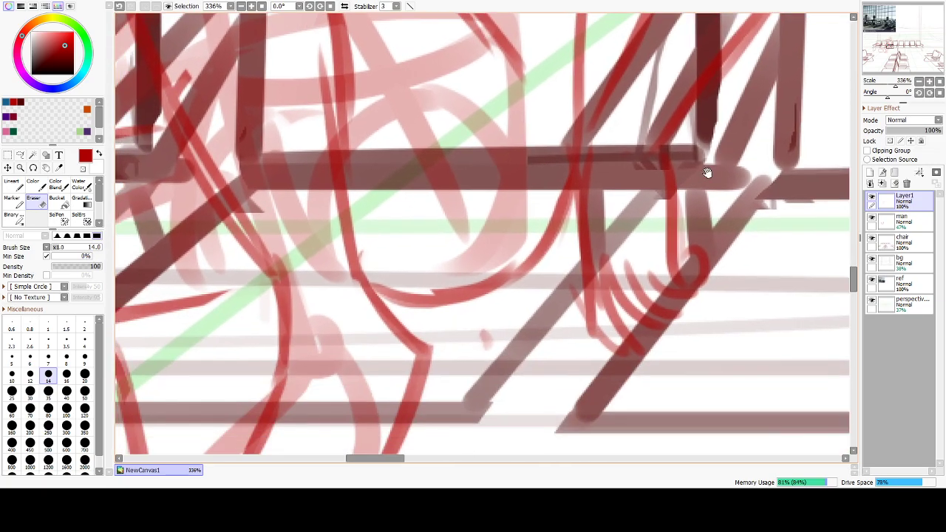
{"action": "left_click_drag", "start_coordinate": [654, 38], "coordinate": [705, 379]}
{"action": "left_click_drag", "start_coordinate": [568, 328], "coordinate": [583, 225]}
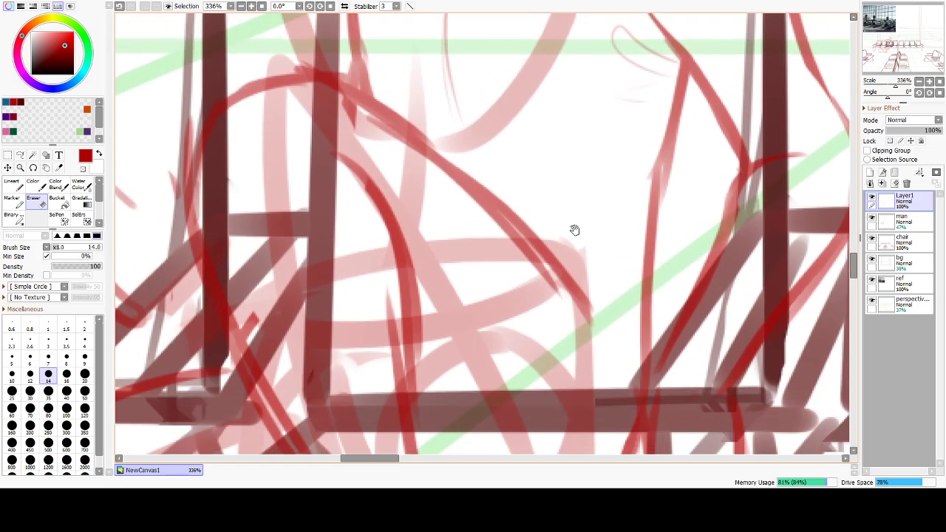
{"action": "mouse_move", "coordinate": [346, 105]}
{"action": "left_mouse_down"}
{"action": "mouse_move", "coordinate": [357, 122]}
{"action": "mouse_move", "coordinate": [492, 219]}
{"action": "left_mouse_up"}
{"action": "left_click_drag", "start_coordinate": [381, 128], "coordinate": [578, 305]}
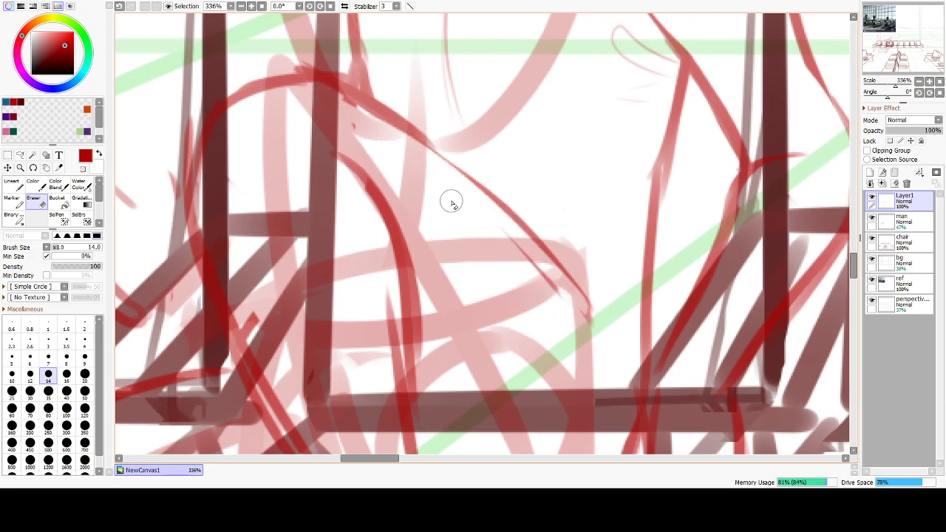
{"action": "left_click_drag", "start_coordinate": [490, 226], "coordinate": [559, 294]}
{"action": "left_click_drag", "start_coordinate": [313, 68], "coordinate": [352, 80]}
{"action": "key", "text": "ctrl+z"}
{"action": "left_click_drag", "start_coordinate": [347, 46], "coordinate": [363, 78]}
Redraw the lower end of the torso's near side line so it joins the thigh line.
{"action": "key", "text": "space"}
{"action": "mouse_move", "coordinate": [532, 221]}
{"action": "left_mouse_down"}
{"action": "mouse_move", "coordinate": [507, 253]}
{"action": "mouse_move", "coordinate": [615, 342]}
{"action": "mouse_move", "coordinate": [581, 343]}
{"action": "left_mouse_up"}
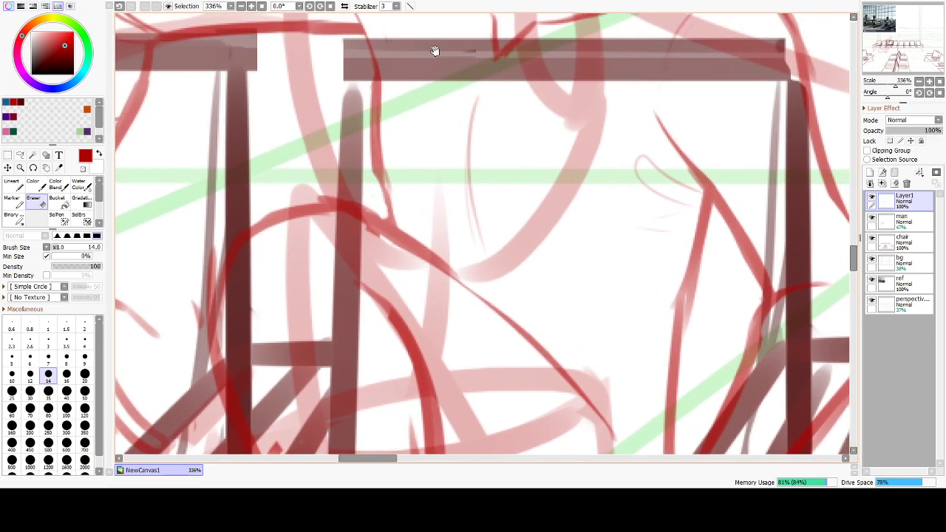
{"action": "key", "text": "e"}
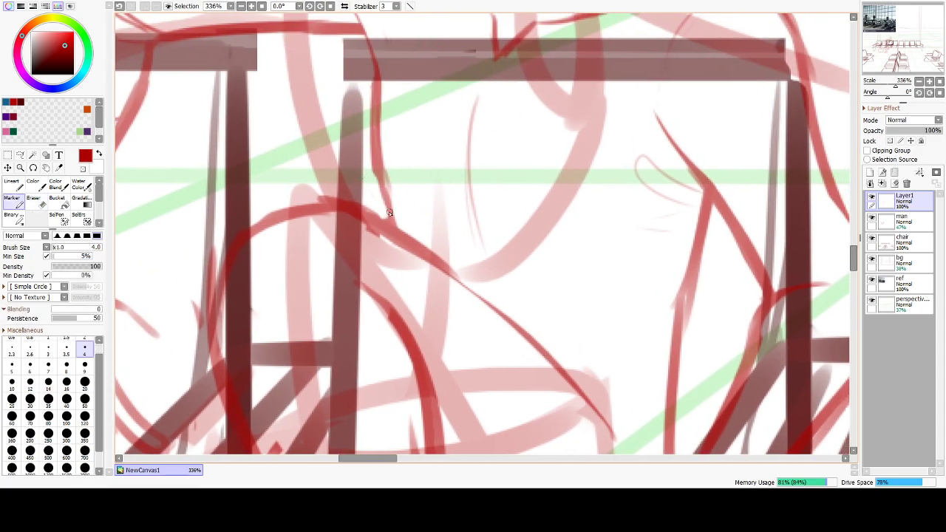
{"action": "left_click_drag", "start_coordinate": [386, 217], "coordinate": [381, 156]}
{"action": "left_click_drag", "start_coordinate": [387, 191], "coordinate": [400, 225]}
Draw a curved line from the end of the thigh line down toward the seat beside the far wrist.
{"action": "key", "text": "space"}
{"action": "left_click_drag", "start_coordinate": [447, 203], "coordinate": [482, 338]}
{"action": "left_click_drag", "start_coordinate": [548, 448], "coordinate": [446, 198]}
{"action": "left_click_drag", "start_coordinate": [476, 239], "coordinate": [502, 205]}
{"action": "left_click_drag", "start_coordinate": [581, 368], "coordinate": [552, 258]}
{"action": "left_click_drag", "start_coordinate": [526, 155], "coordinate": [579, 268]}
{"action": "left_click_drag", "start_coordinate": [536, 185], "coordinate": [582, 302]}
{"action": "key", "text": "ctrl+z"}
{"action": "key", "text": "ctrl+z"}
{"action": "mouse_move", "coordinate": [528, 166]}
{"action": "left_mouse_down"}
{"action": "mouse_move", "coordinate": [575, 312]}
{"action": "mouse_move", "coordinate": [566, 338]}
{"action": "left_mouse_up"}
Extend the diagonal thigh line to the far side of the torso and add a small shirt-hem fold there.
{"action": "left_click_drag", "start_coordinate": [493, 111], "coordinate": [588, 215]}
{"action": "left_click_drag", "start_coordinate": [472, 99], "coordinate": [587, 188]}
{"action": "key", "text": "ctrl+z"}
{"action": "key", "text": "ctrl+z"}
{"action": "left_click_drag", "start_coordinate": [501, 139], "coordinate": [590, 215]}
{"action": "left_click_drag", "start_coordinate": [529, 160], "coordinate": [589, 233]}
{"action": "left_click_drag", "start_coordinate": [602, 152], "coordinate": [597, 226]}
{"action": "key", "text": "ctrl+z"}
{"action": "left_click_drag", "start_coordinate": [604, 176], "coordinate": [606, 224]}
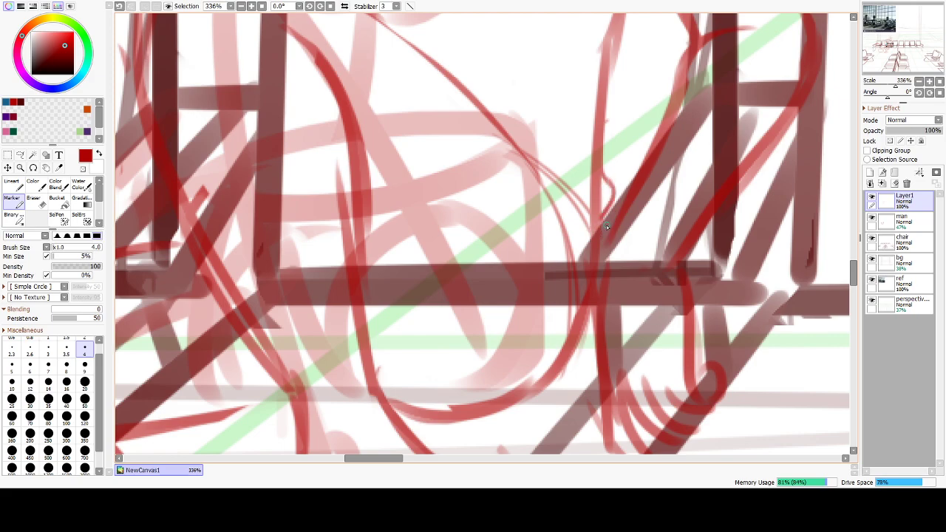
{"action": "left_click_drag", "start_coordinate": [581, 119], "coordinate": [627, 347]}
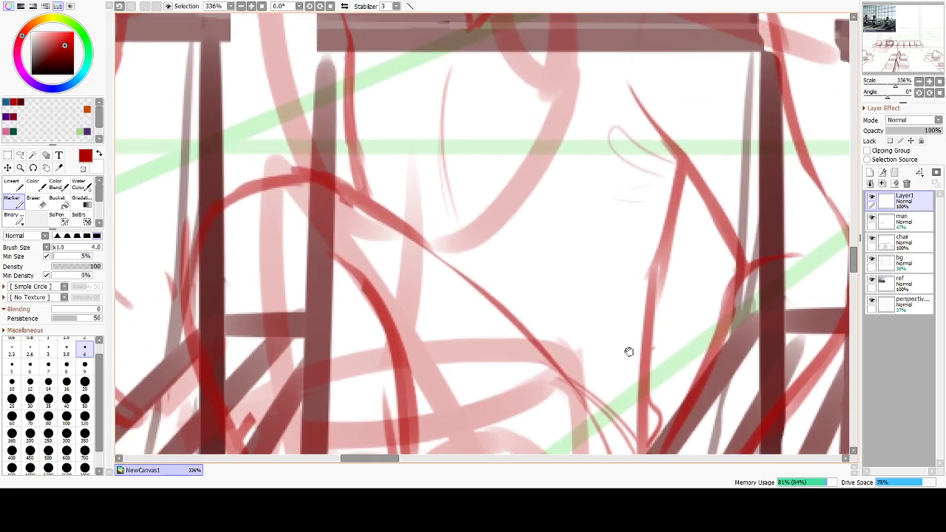
Draw a narrow looped shirt fold across the waist, starting from the diagonal thigh line.
{"action": "left_click_drag", "start_coordinate": [440, 238], "coordinate": [446, 277]}
{"action": "key", "text": "ctrl+z"}
{"action": "key", "text": "ctrl+z"}
{"action": "left_click_drag", "start_coordinate": [430, 246], "coordinate": [436, 276]}
{"action": "left_click_drag", "start_coordinate": [659, 244], "coordinate": [569, 274]}
{"action": "key", "text": "ctrl+z"}
{"action": "key", "text": "ctrl+z"}
{"action": "left_click_drag", "start_coordinate": [646, 283], "coordinate": [569, 318]}
{"action": "left_click_drag", "start_coordinate": [641, 309], "coordinate": [577, 350]}
{"action": "key", "text": "ctrl+z"}
{"action": "key", "text": "ctrl+z"}
{"action": "mouse_move", "coordinate": [559, 266]}
{"action": "left_mouse_down"}
{"action": "mouse_move", "coordinate": [639, 353]}
{"action": "mouse_move", "coordinate": [691, 372]}
{"action": "mouse_move", "coordinate": [478, 312]}
{"action": "mouse_move", "coordinate": [473, 358]}
{"action": "left_mouse_up"}
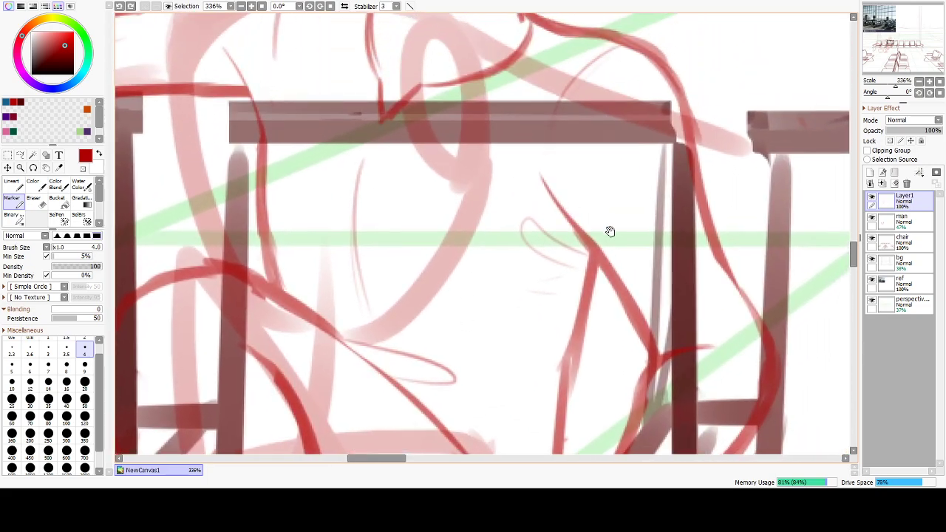
Add a curved crease on the far upper arm, a looped fold at its inner elbow and small curves across the forearm.
{"action": "left_click_drag", "start_coordinate": [624, 238], "coordinate": [611, 253]}
{"action": "key", "text": "ctrl+z"}
{"action": "scroll", "coordinate": [611, 265], "scroll_direction": "down", "scroll_amount": 3}
{"action": "left_click_drag", "start_coordinate": [658, 198], "coordinate": [653, 208]}
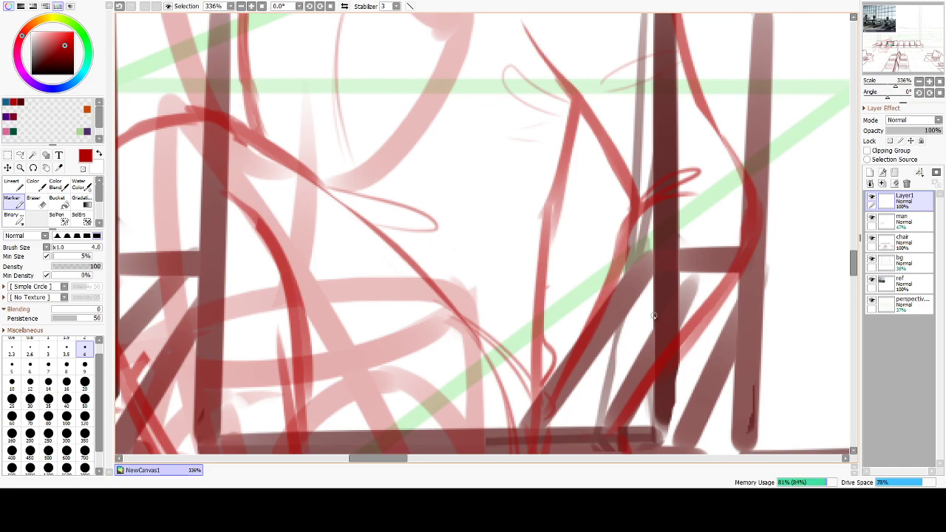
{"action": "left_click_drag", "start_coordinate": [540, 233], "coordinate": [647, 319]}
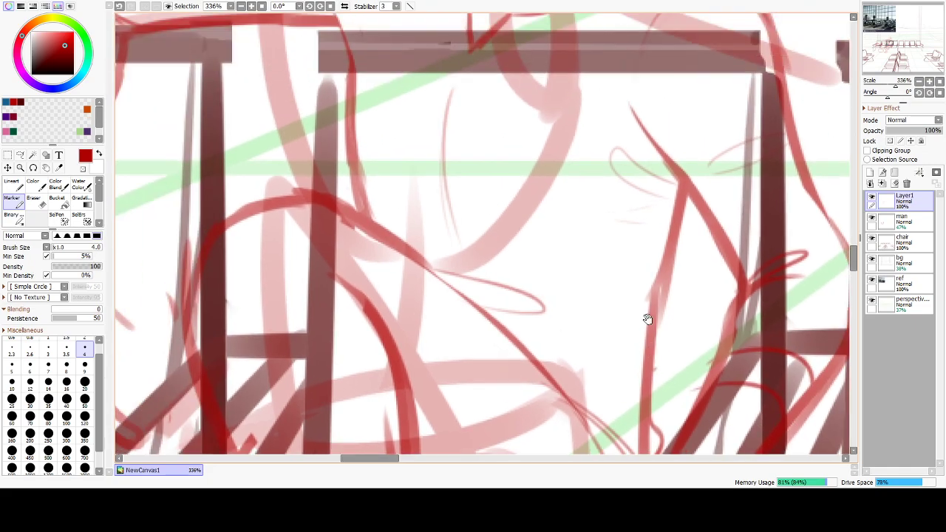
{"action": "scroll", "coordinate": [536, 311], "scroll_direction": "down", "scroll_amount": 2}
{"action": "left_click_drag", "start_coordinate": [496, 276], "coordinate": [494, 303]}
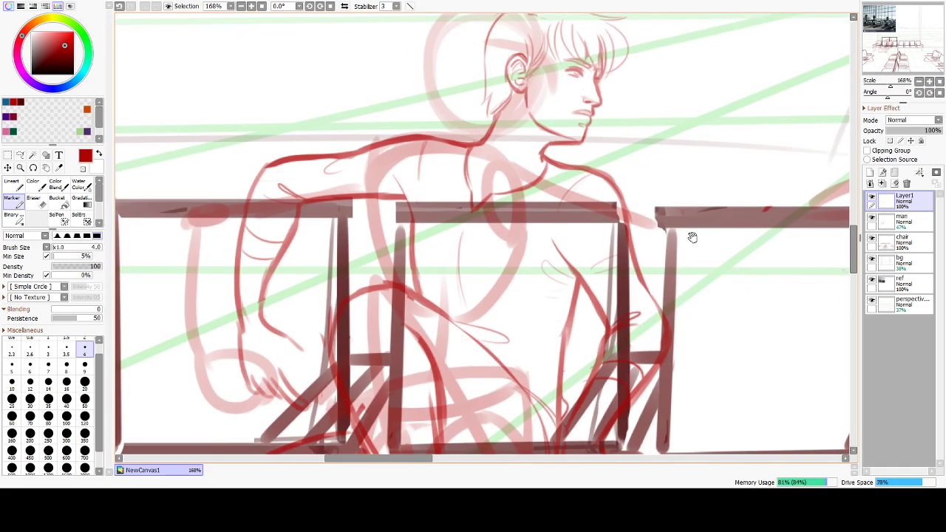
Hide the rough man layer and curve the underside of the near arm down into the torso's side.
{"action": "left_click", "coordinate": [872, 219]}
{"action": "left_click_drag", "start_coordinate": [582, 294], "coordinate": [617, 201]}
{"action": "scroll", "coordinate": [390, 195], "scroll_direction": "up", "scroll_amount": 1}
{"action": "left_click_drag", "start_coordinate": [373, 155], "coordinate": [484, 337]}
{"action": "left_click_drag", "start_coordinate": [547, 335], "coordinate": [448, 342]}
{"action": "key", "text": "plus"}
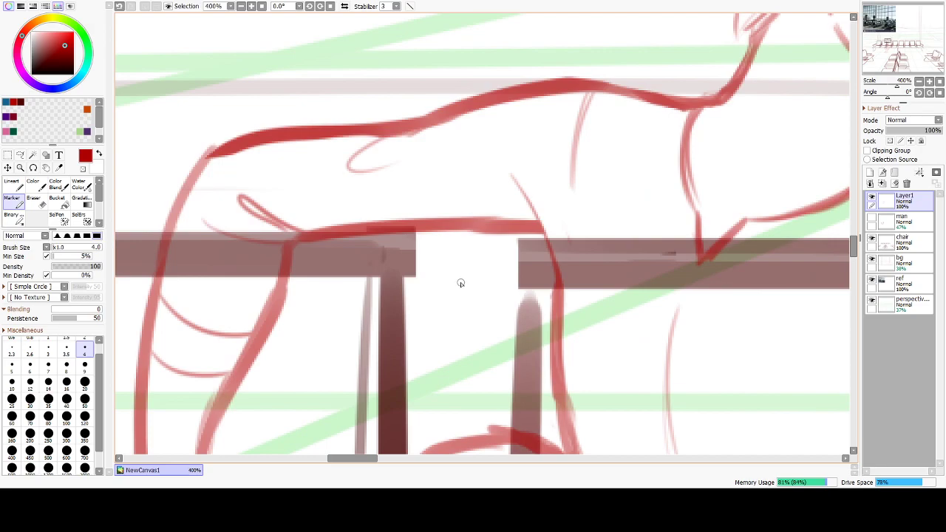
{"action": "mouse_move", "coordinate": [461, 229]}
{"action": "left_mouse_down"}
{"action": "mouse_move", "coordinate": [553, 256]}
{"action": "mouse_move", "coordinate": [558, 272]}
{"action": "left_mouse_up"}
{"action": "left_click_drag", "start_coordinate": [423, 231], "coordinate": [500, 248]}
{"action": "key", "text": "ctrl+z"}
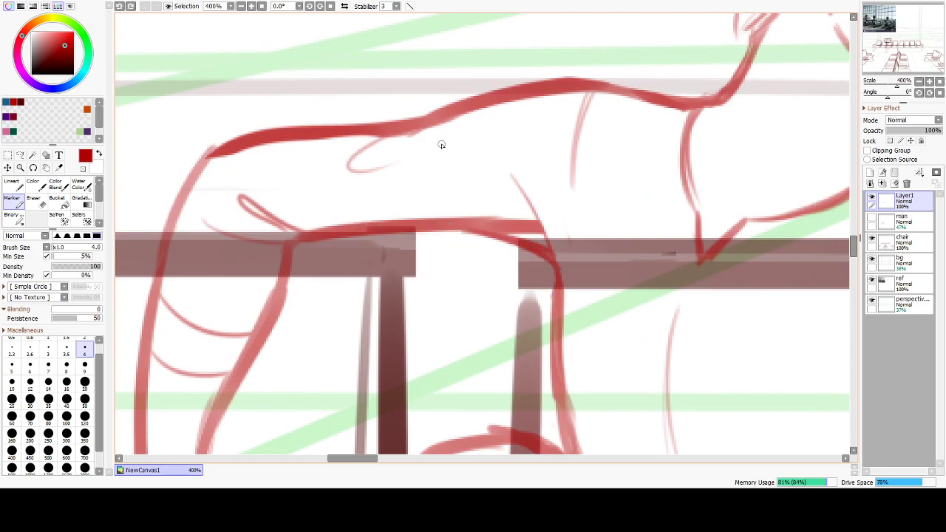
Erase the overlapping strokes at the near armpit and redraw the upper part of the torso's near side line.
{"action": "key", "text": "e"}
{"action": "left_click_drag", "start_coordinate": [507, 215], "coordinate": [557, 251]}
{"action": "left_click_drag", "start_coordinate": [510, 185], "coordinate": [538, 222]}
{"action": "left_click_drag", "start_coordinate": [502, 167], "coordinate": [526, 193]}
{"action": "mouse_move", "coordinate": [553, 262]}
{"action": "left_mouse_down"}
{"action": "mouse_move", "coordinate": [543, 276]}
{"action": "mouse_move", "coordinate": [569, 356]}
{"action": "left_mouse_up"}
{"action": "key", "text": "b"}
{"action": "mouse_move", "coordinate": [501, 204]}
{"action": "left_mouse_down"}
{"action": "mouse_move", "coordinate": [546, 340]}
{"action": "mouse_move", "coordinate": [549, 332]}
{"action": "mouse_move", "coordinate": [573, 388]}
{"action": "mouse_move", "coordinate": [550, 322]}
{"action": "left_mouse_up"}
{"action": "key", "text": "ctrl+z"}
{"action": "key", "text": "ctrl+z"}
{"action": "key", "text": "ctrl+z"}
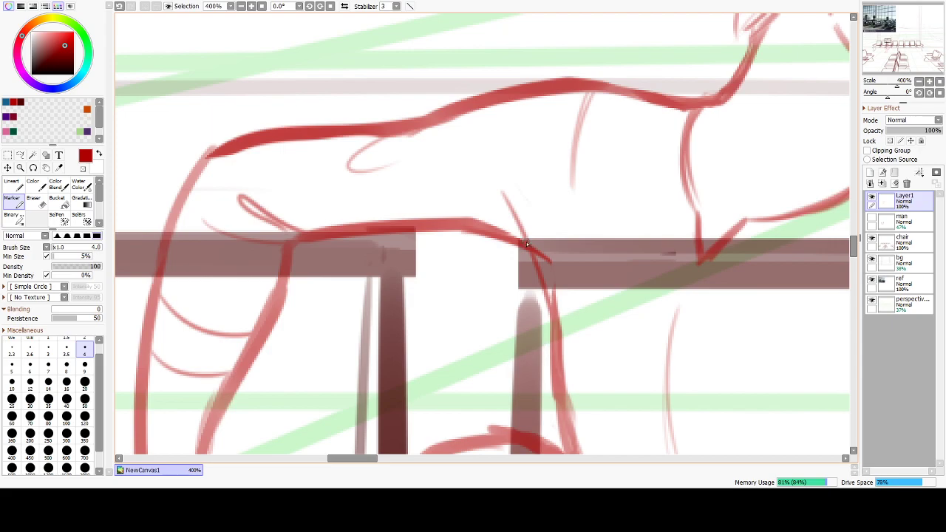
{"action": "key", "text": "e"}
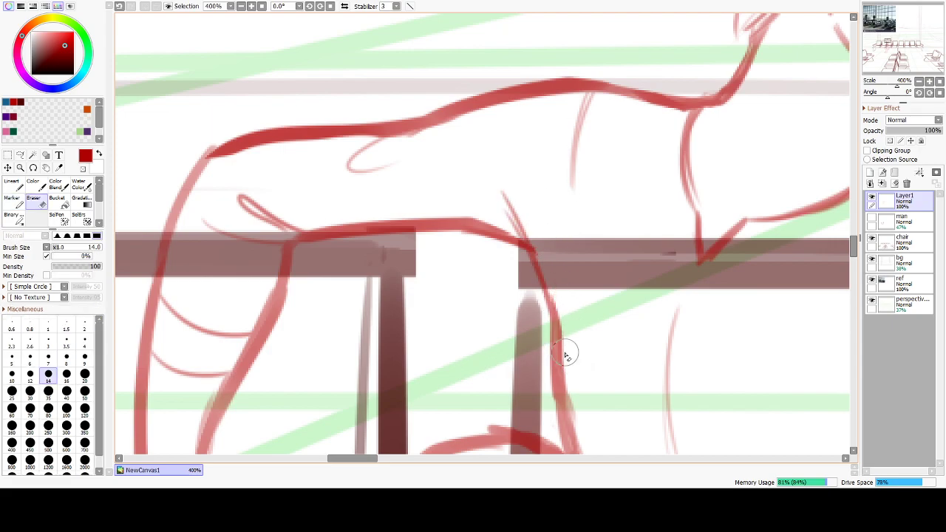
{"action": "key", "text": "b"}
{"action": "left_click_drag", "start_coordinate": [544, 363], "coordinate": [413, 257]}
{"action": "scroll", "coordinate": [412, 207], "scroll_direction": "down", "scroll_amount": 3}
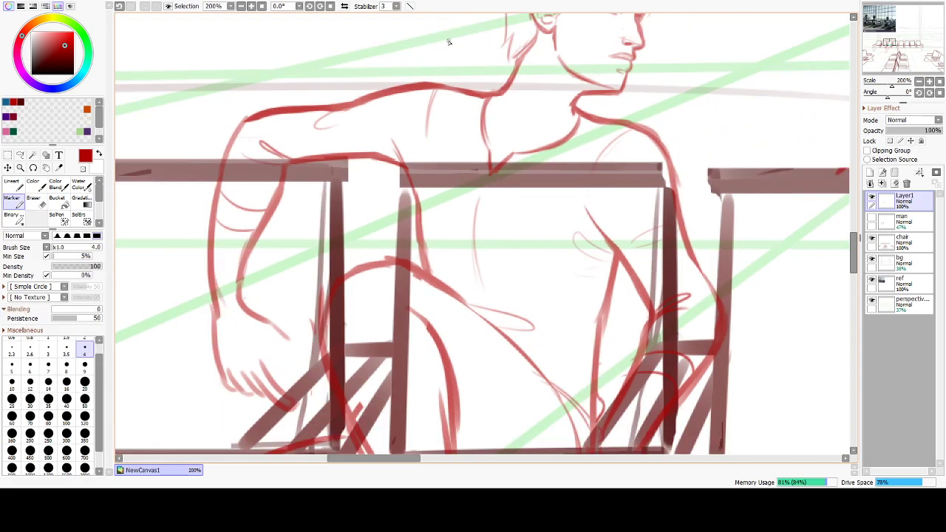
Select the near arm and shoulder freehand, shift them slightly outward from the torso and compare with the earlier placement.
{"action": "left_click_drag", "start_coordinate": [484, 118], "coordinate": [522, 209]}
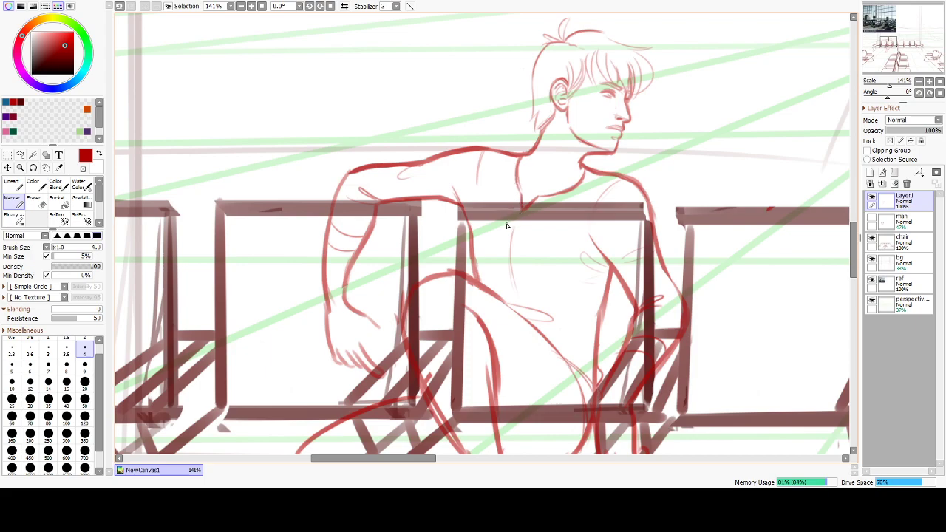
{"action": "left_click", "coordinate": [20, 155]}
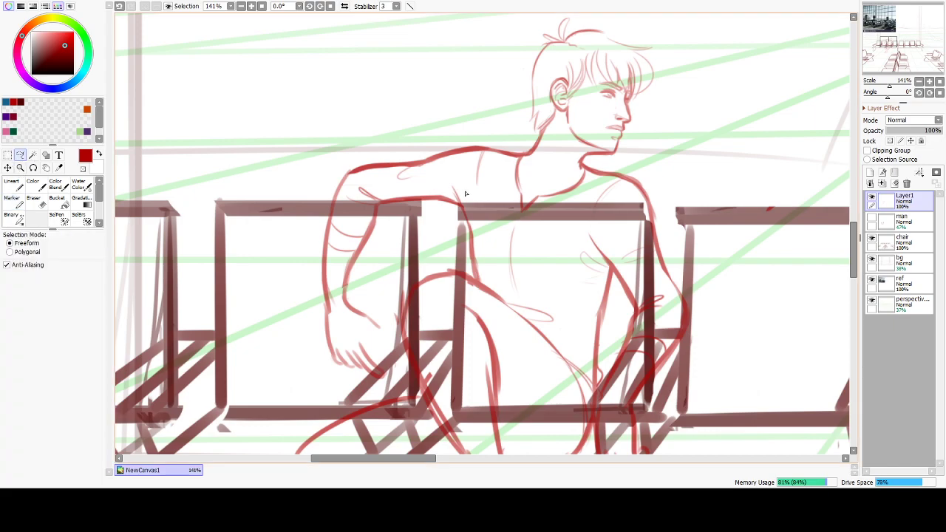
{"action": "mouse_move", "coordinate": [481, 157]}
{"action": "left_mouse_down"}
{"action": "mouse_move", "coordinate": [280, 174]}
{"action": "mouse_move", "coordinate": [339, 381]}
{"action": "mouse_move", "coordinate": [398, 358]}
{"action": "mouse_move", "coordinate": [379, 303]}
{"action": "left_mouse_up"}
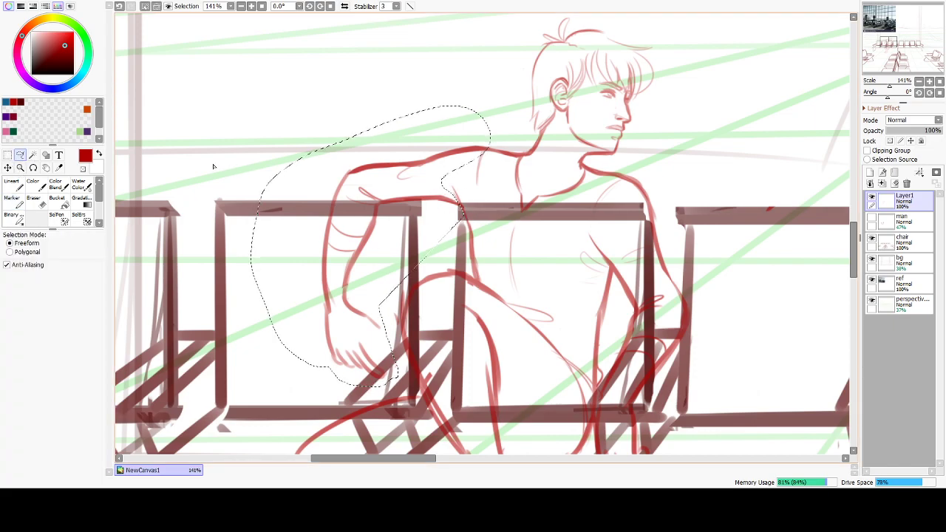
{"action": "key", "text": "ctrl+t"}
{"action": "left_click_drag", "start_coordinate": [322, 261], "coordinate": [284, 253]}
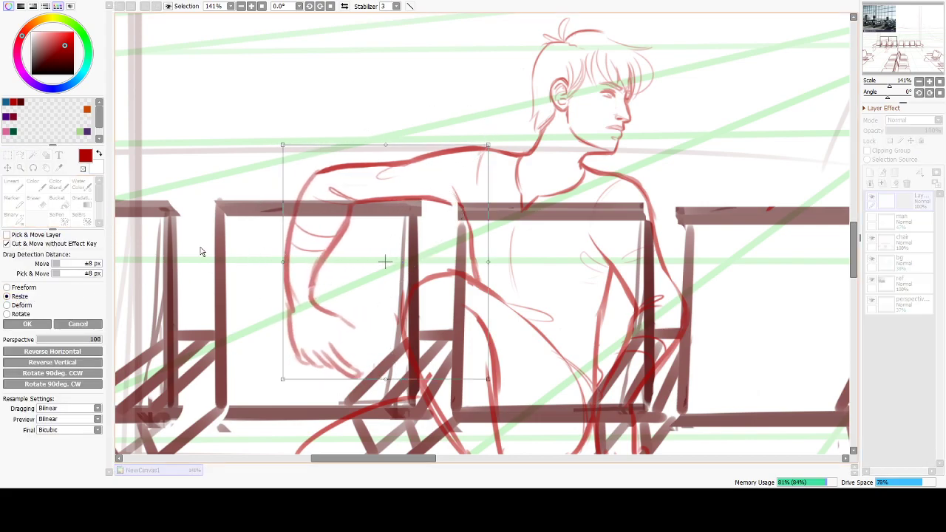
{"action": "left_click", "coordinate": [27, 324]}
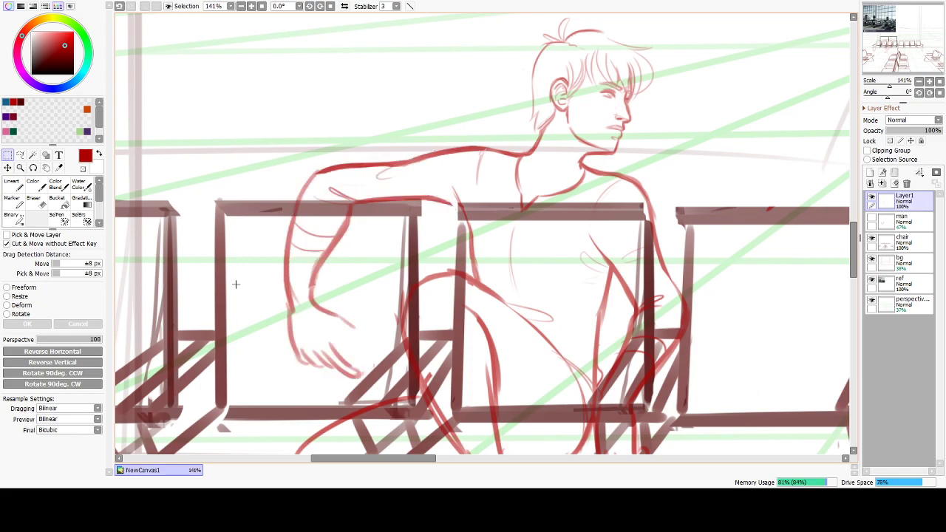
{"action": "left_click", "coordinate": [15, 207]}
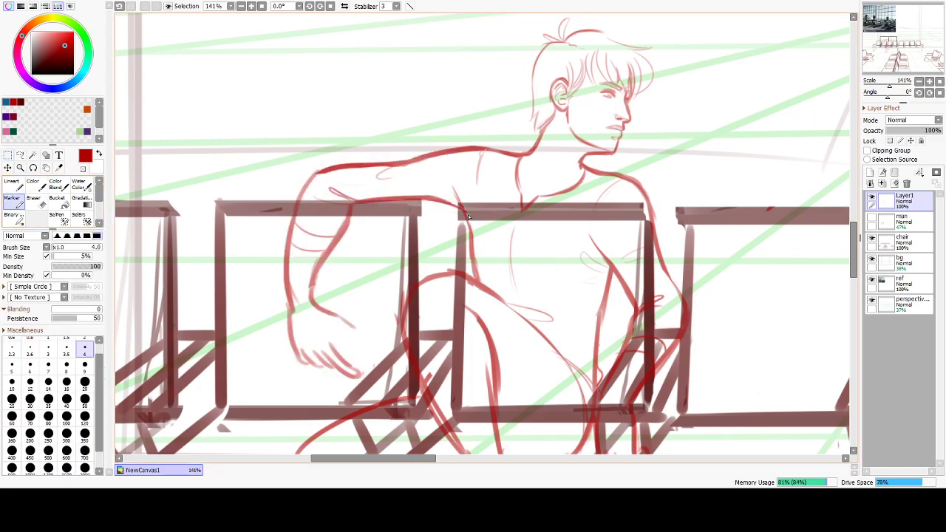
{"action": "key", "text": "ctrl+z"}
{"action": "key", "text": "ctrl+y"}
Reconnect the shifted arm's underside to the armpit and thin out the torso's near side line.
{"action": "key", "text": "e"}
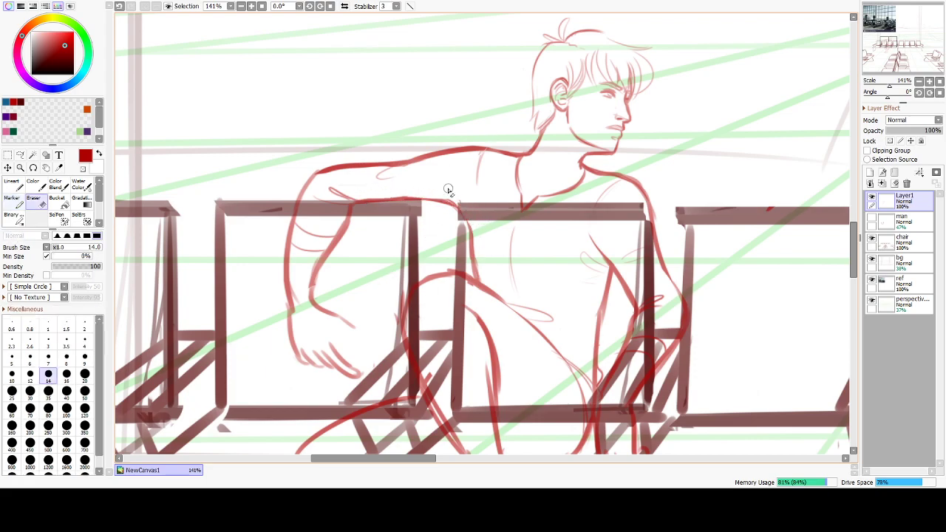
{"action": "key", "text": "e"}
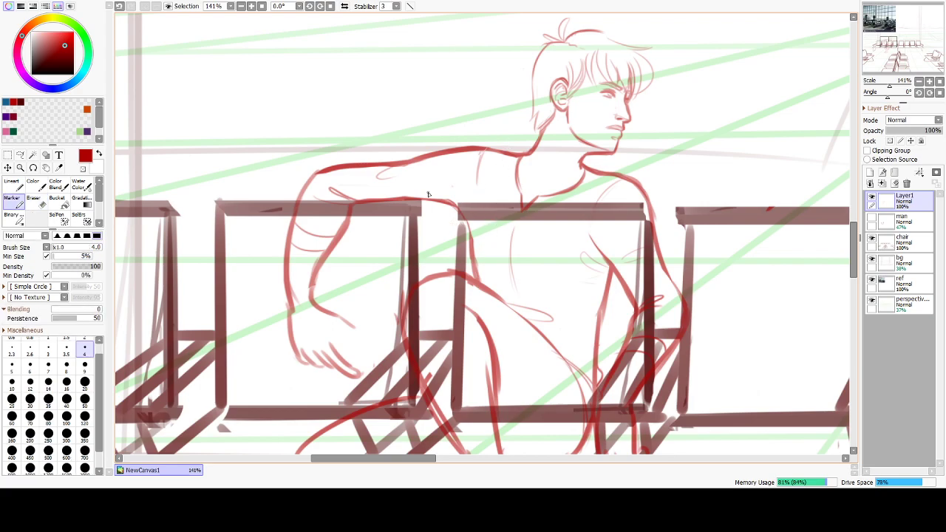
{"action": "left_click_drag", "start_coordinate": [445, 195], "coordinate": [468, 248]}
{"action": "key", "text": "ctrl+z"}
{"action": "key", "text": "e"}
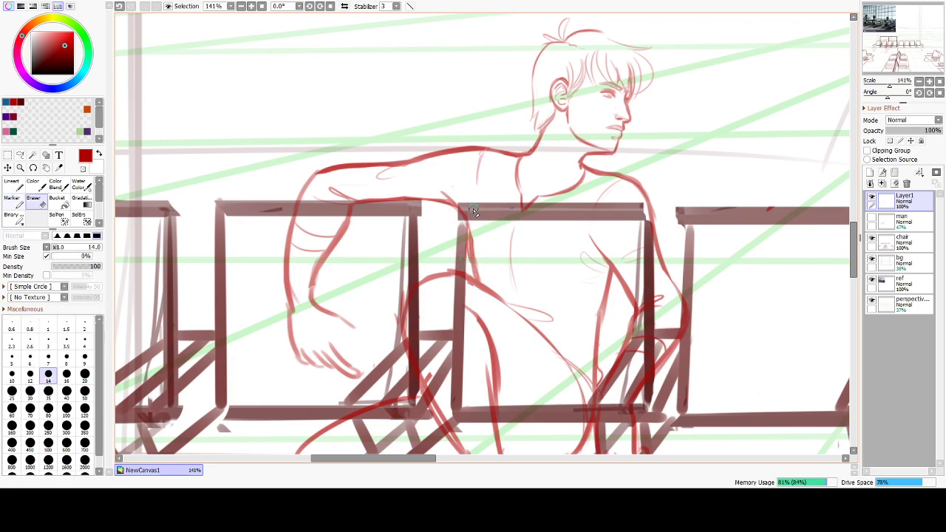
{"action": "key", "text": "n"}
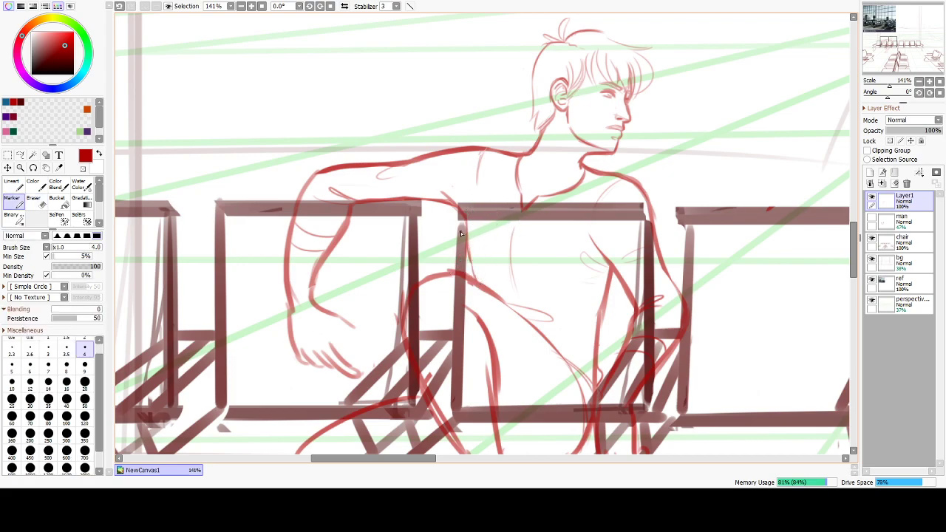
{"action": "left_click_drag", "start_coordinate": [470, 221], "coordinate": [478, 278]}
{"action": "key", "text": "ctrl+z"}
{"action": "mouse_move", "coordinate": [510, 312]}
{"action": "left_mouse_down"}
{"action": "mouse_move", "coordinate": [515, 150]}
{"action": "mouse_move", "coordinate": [497, 297]}
{"action": "left_mouse_up"}
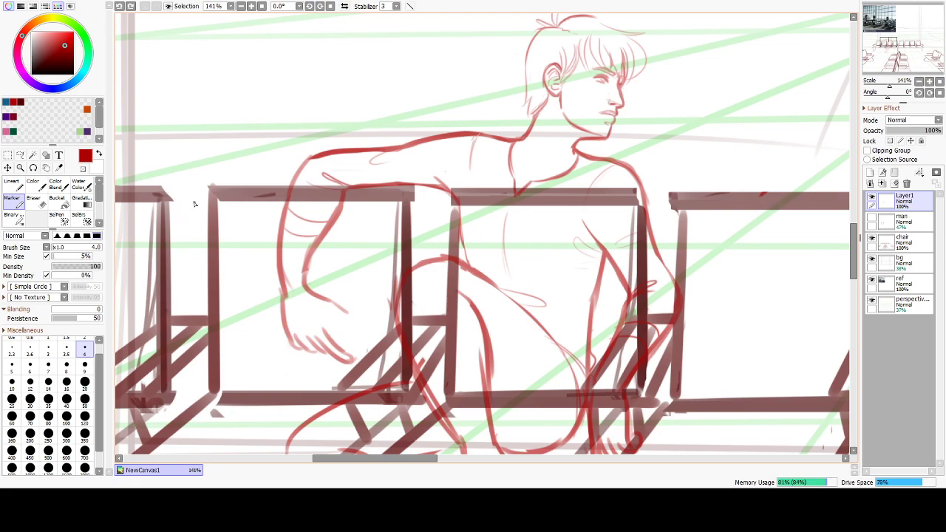
Select the near arm and shoulder freehand and move them down slightly.
{"action": "key", "text": "l"}
{"action": "mouse_move", "coordinate": [507, 147]}
{"action": "left_mouse_down"}
{"action": "mouse_move", "coordinate": [249, 153]}
{"action": "mouse_move", "coordinate": [247, 337]}
{"action": "mouse_move", "coordinate": [308, 372]}
{"action": "mouse_move", "coordinate": [357, 367]}
{"action": "mouse_move", "coordinate": [384, 344]}
{"action": "mouse_move", "coordinate": [383, 257]}
{"action": "left_mouse_up"}
{"action": "key", "text": "ctrl+d"}
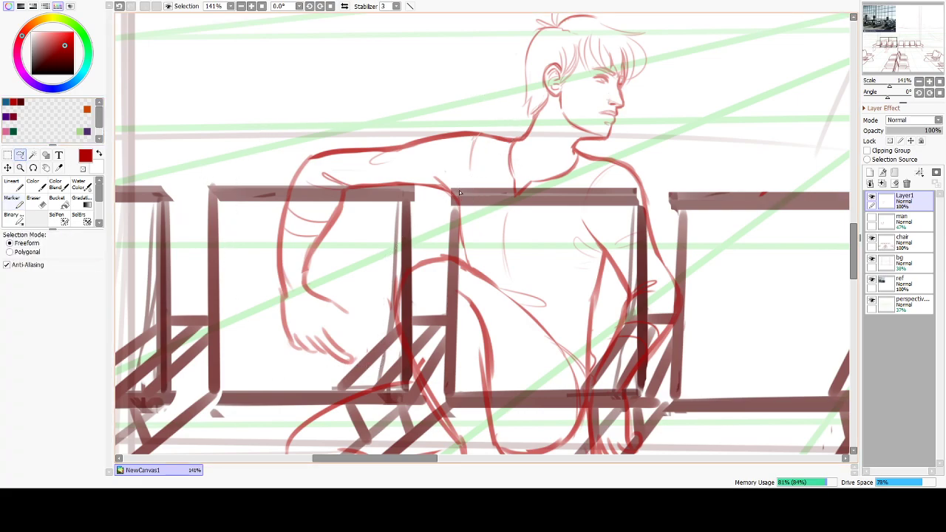
{"action": "key", "text": "ctrl+z"}
{"action": "left_click_drag", "start_coordinate": [444, 183], "coordinate": [441, 187]}
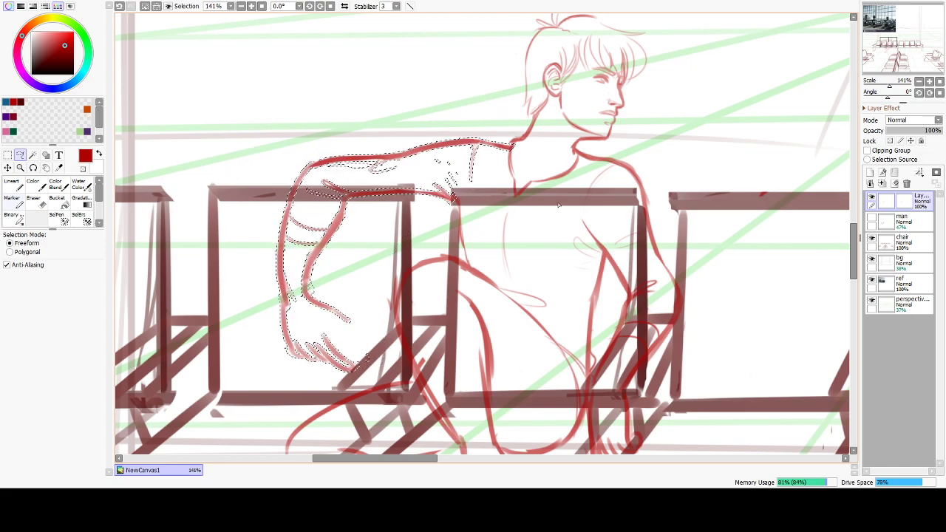
Select the head, neck, shoulders and near arm together and lower them slightly toward the torso.
{"action": "key", "text": "ctrl+d"}
{"action": "mouse_move", "coordinate": [659, 204]}
{"action": "left_mouse_down"}
{"action": "mouse_move", "coordinate": [470, 225]}
{"action": "mouse_move", "coordinate": [438, 207]}
{"action": "mouse_move", "coordinate": [351, 340]}
{"action": "mouse_move", "coordinate": [239, 271]}
{"action": "mouse_move", "coordinate": [597, 25]}
{"action": "mouse_move", "coordinate": [687, 158]}
{"action": "mouse_move", "coordinate": [600, 190]}
{"action": "left_mouse_up"}
{"action": "left_click_drag", "start_coordinate": [620, 157], "coordinate": [620, 169]}
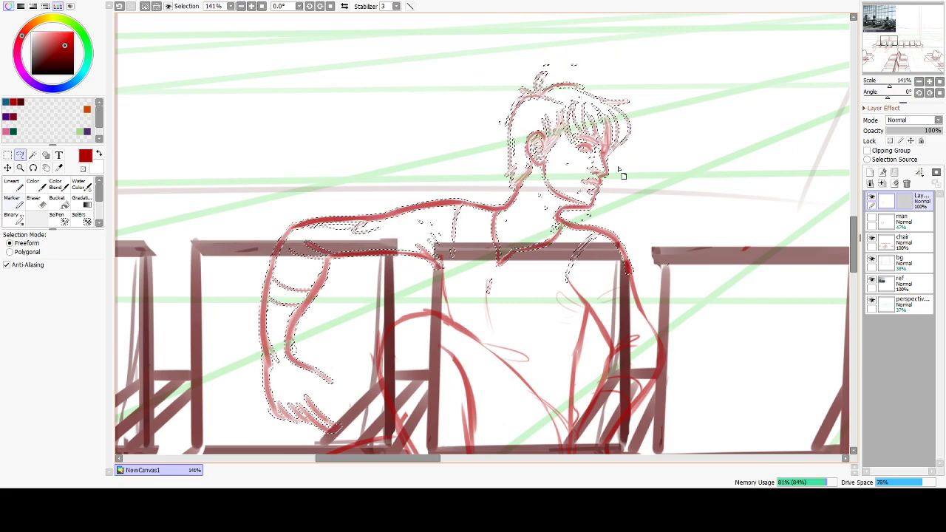
{"action": "left_click", "coordinate": [664, 216]}
{"action": "left_click_drag", "start_coordinate": [641, 288], "coordinate": [646, 254]}
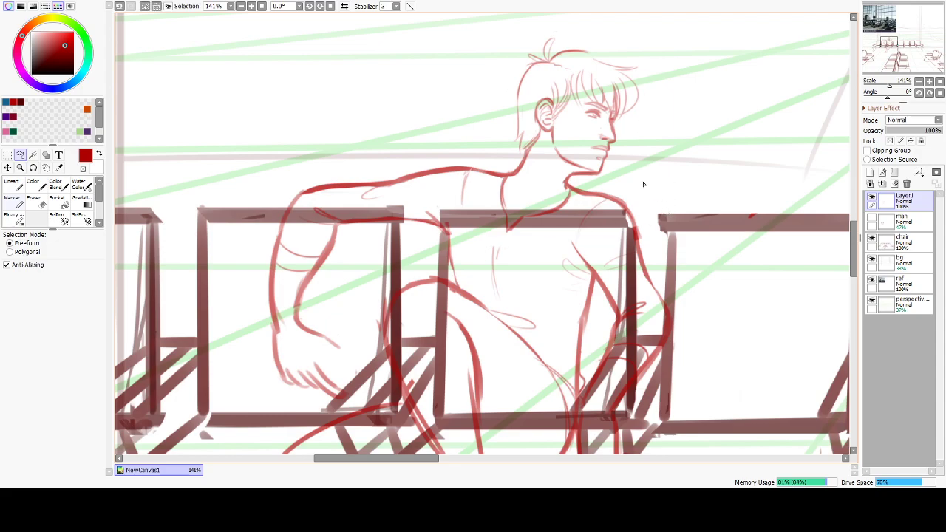
Erase the near armpit strokes where the arm's underside meets the torso's side.
{"action": "key", "text": "e"}
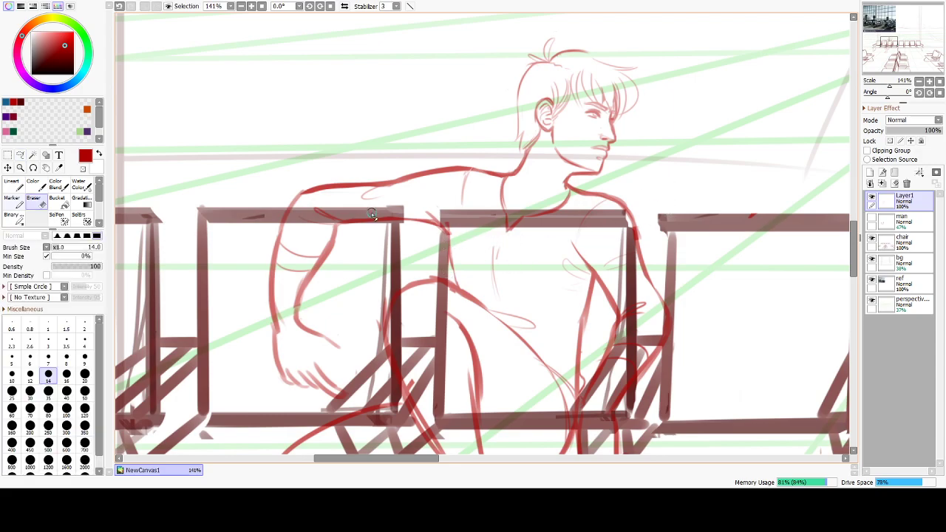
{"action": "mouse_move", "coordinate": [441, 227]}
{"action": "left_mouse_down"}
{"action": "mouse_move", "coordinate": [446, 234]}
{"action": "mouse_move", "coordinate": [419, 215]}
{"action": "left_mouse_up"}
{"action": "key", "text": "l"}
{"action": "left_click", "coordinate": [15, 202]}
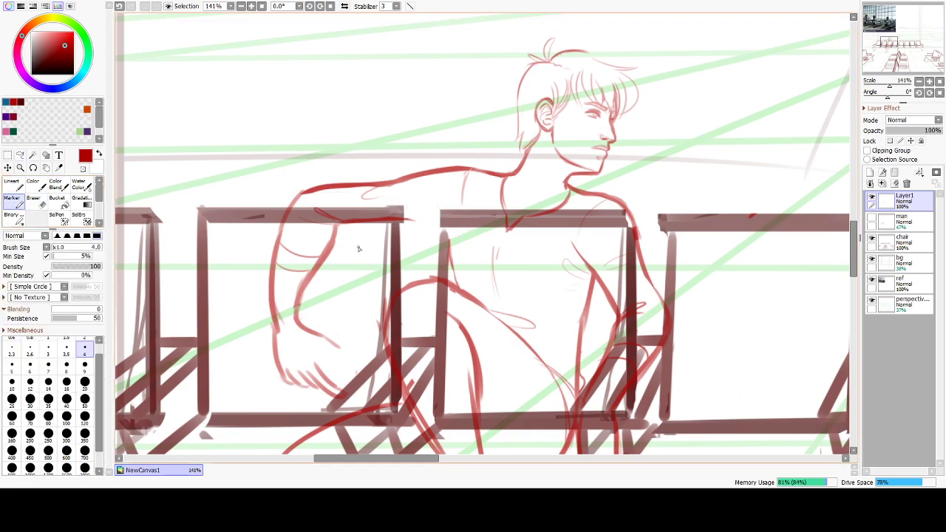
{"action": "mouse_move", "coordinate": [414, 219]}
{"action": "left_mouse_down"}
{"action": "mouse_move", "coordinate": [449, 237]}
{"action": "mouse_move", "coordinate": [451, 253]}
{"action": "mouse_move", "coordinate": [430, 226]}
{"action": "mouse_move", "coordinate": [447, 237]}
{"action": "mouse_move", "coordinate": [400, 219]}
{"action": "mouse_move", "coordinate": [428, 237]}
{"action": "left_mouse_up"}
{"action": "key", "text": "ctrl+z"}
Enlarge the eraser to size 100 and erase the whole near arm, hand and shoulder.
{"action": "key", "text": "e"}
{"action": "mouse_move", "coordinate": [396, 193]}
{"action": "left_mouse_down"}
{"action": "mouse_move", "coordinate": [337, 188]}
{"action": "mouse_move", "coordinate": [328, 191]}
{"action": "mouse_move", "coordinate": [367, 190]}
{"action": "mouse_move", "coordinate": [361, 204]}
{"action": "mouse_move", "coordinate": [322, 201]}
{"action": "mouse_move", "coordinate": [383, 188]}
{"action": "mouse_move", "coordinate": [380, 209]}
{"action": "mouse_move", "coordinate": [435, 148]}
{"action": "mouse_move", "coordinate": [408, 231]}
{"action": "mouse_move", "coordinate": [373, 201]}
{"action": "left_mouse_up"}
{"action": "mouse_move", "coordinate": [436, 223]}
{"action": "left_mouse_down"}
{"action": "mouse_move", "coordinate": [400, 218]}
{"action": "mouse_move", "coordinate": [409, 231]}
{"action": "left_mouse_up"}
{"action": "key", "text": "bracketright"}
{"action": "key", "text": "bracketright"}
{"action": "key", "text": "bracketright"}
{"action": "key", "text": "bracketright"}
{"action": "key", "text": "bracketright"}
{"action": "key", "text": "bracketright"}
{"action": "key", "text": "bracketright"}
{"action": "key", "text": "bracketright"}
{"action": "key", "text": "bracketright"}
{"action": "key", "text": "bracketright"}
{"action": "key", "text": "bracketright"}
{"action": "mouse_move", "coordinate": [322, 227]}
{"action": "left_mouse_down"}
{"action": "mouse_move", "coordinate": [338, 179]}
{"action": "mouse_move", "coordinate": [281, 319]}
{"action": "mouse_move", "coordinate": [292, 379]}
{"action": "mouse_move", "coordinate": [320, 370]}
{"action": "mouse_move", "coordinate": [402, 194]}
{"action": "mouse_move", "coordinate": [442, 169]}
{"action": "mouse_move", "coordinate": [393, 194]}
{"action": "mouse_move", "coordinate": [421, 208]}
{"action": "mouse_move", "coordinate": [439, 190]}
{"action": "mouse_move", "coordinate": [428, 210]}
{"action": "mouse_move", "coordinate": [443, 232]}
{"action": "mouse_move", "coordinate": [431, 224]}
{"action": "mouse_move", "coordinate": [478, 174]}
{"action": "mouse_move", "coordinate": [489, 129]}
{"action": "left_mouse_up"}
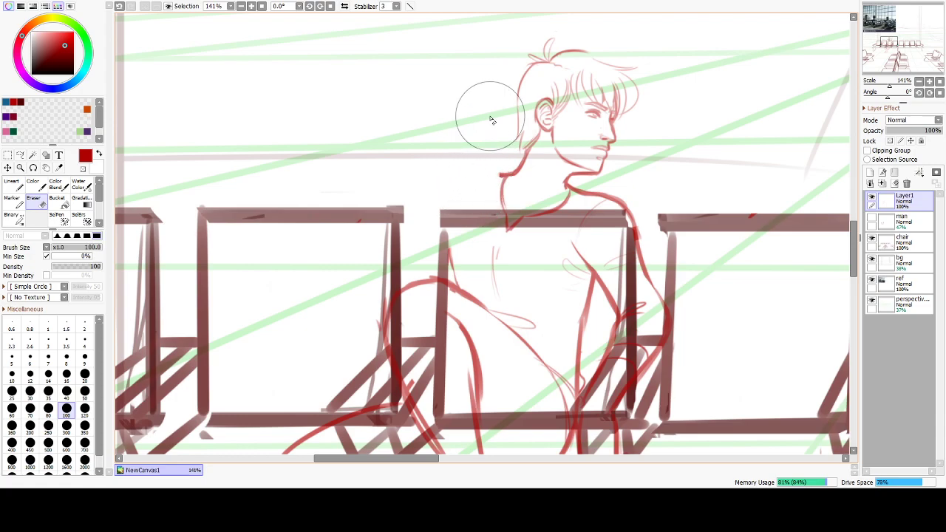
Erase the leftover stub of the near shoulder line beside the base of the neck.
{"action": "key", "text": "e"}
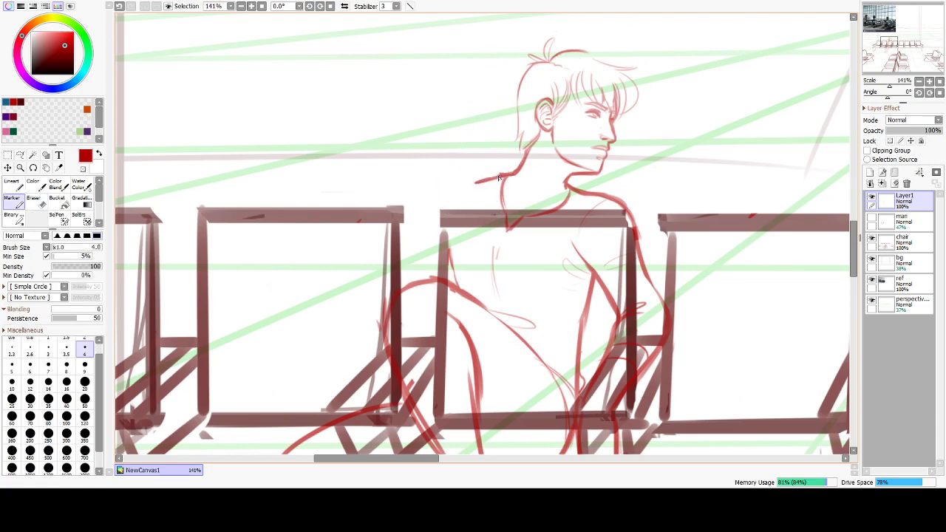
{"action": "key", "text": "ctrl+z"}
{"action": "key", "text": "e"}
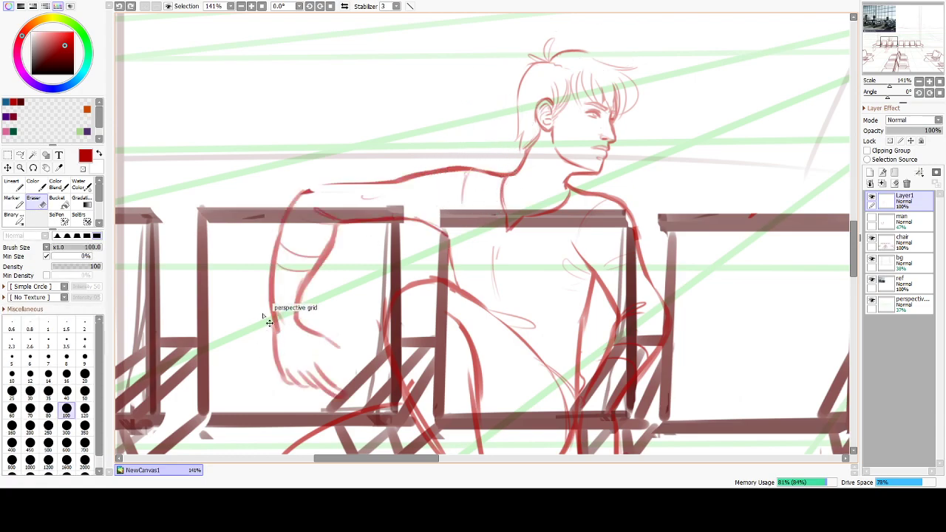
{"action": "key", "text": "ctrl+y"}
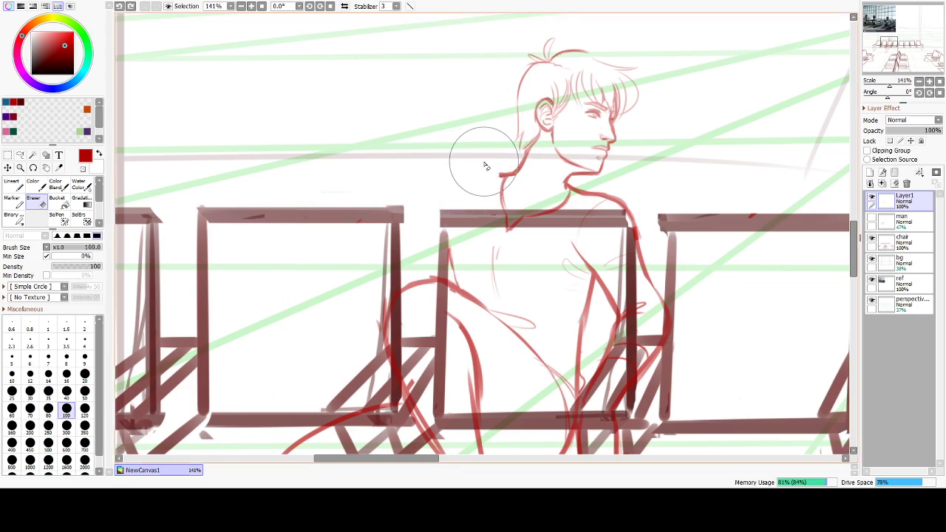
{"action": "left_click", "coordinate": [482, 164]}
{"action": "key", "text": "e"}
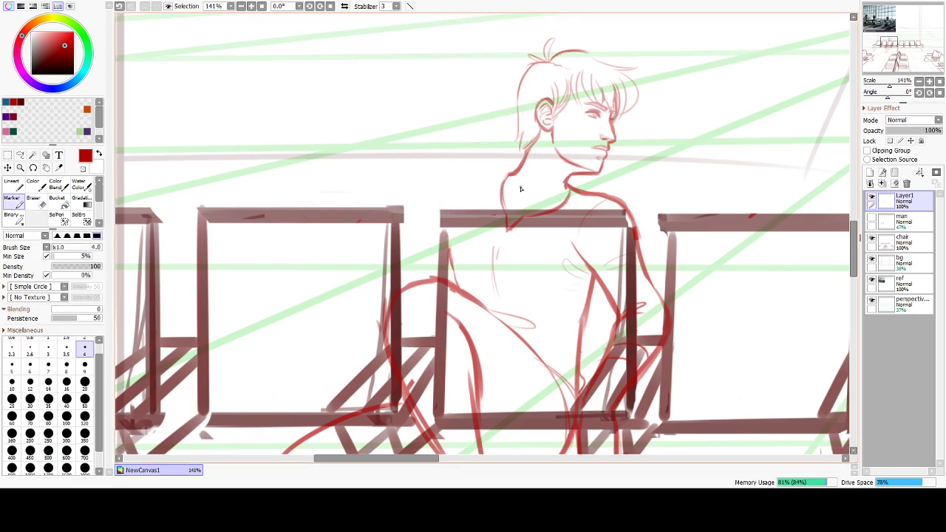
Redraw the start of the near shoulder line from the neck base and strengthen the torso's near side above the thigh.
{"action": "left_click_drag", "start_coordinate": [492, 179], "coordinate": [507, 176]}
{"action": "key", "text": "ctrl+z"}
{"action": "key", "text": "ctrl+z"}
{"action": "left_click_drag", "start_coordinate": [501, 178], "coordinate": [404, 192]}
{"action": "left_click_drag", "start_coordinate": [448, 187], "coordinate": [381, 191]}
{"action": "key", "text": "ctrl+z"}
{"action": "key", "text": "ctrl+z"}
{"action": "mouse_move", "coordinate": [450, 244]}
{"action": "left_mouse_down"}
{"action": "mouse_move", "coordinate": [459, 291]}
{"action": "mouse_move", "coordinate": [451, 243]}
{"action": "mouse_move", "coordinate": [461, 292]}
{"action": "left_mouse_up"}
{"action": "scroll", "coordinate": [476, 302], "scroll_direction": "down", "scroll_amount": 6}
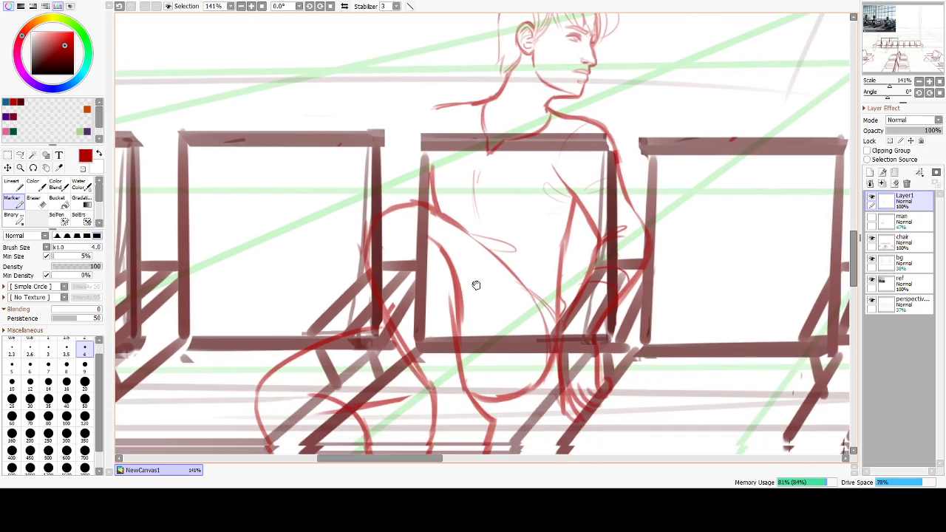
{"action": "scroll", "coordinate": [547, 178], "scroll_direction": "up", "scroll_amount": 6}
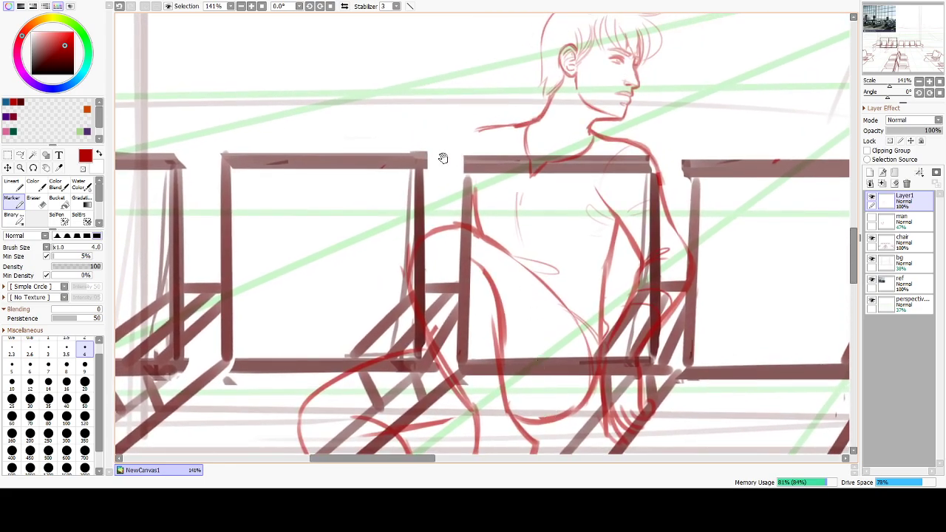
{"action": "left_click_drag", "start_coordinate": [474, 131], "coordinate": [427, 153]}
{"action": "left_click_drag", "start_coordinate": [428, 202], "coordinate": [470, 195]}
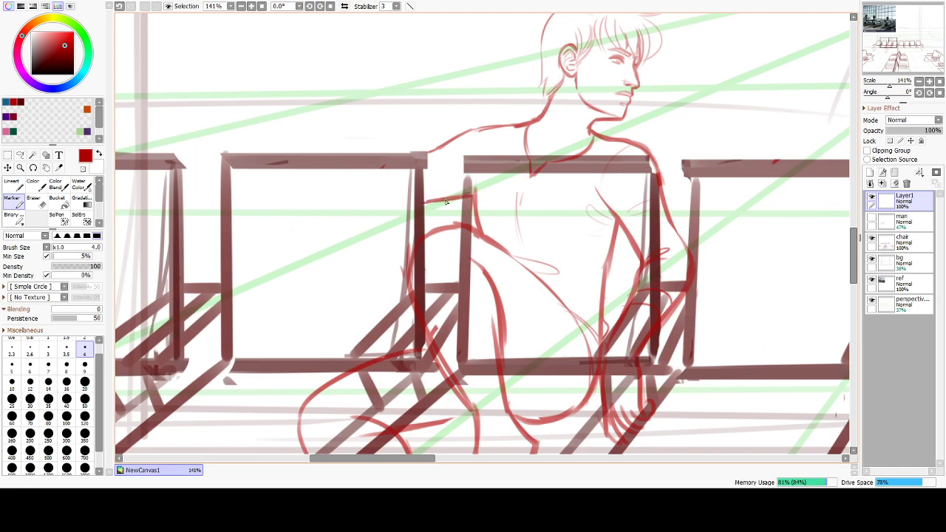
{"action": "key", "text": "ctrl+z"}
{"action": "key", "text": "ctrl+z"}
{"action": "key", "text": "ctrl+z"}
{"action": "key", "text": "ctrl+z"}
Draw the near shoulder sloping down to the chair post and a short underarm stroke beside the torso.
{"action": "mouse_move", "coordinate": [477, 132]}
{"action": "left_mouse_down"}
{"action": "mouse_move", "coordinate": [444, 150]}
{"action": "mouse_move", "coordinate": [431, 175]}
{"action": "left_mouse_up"}
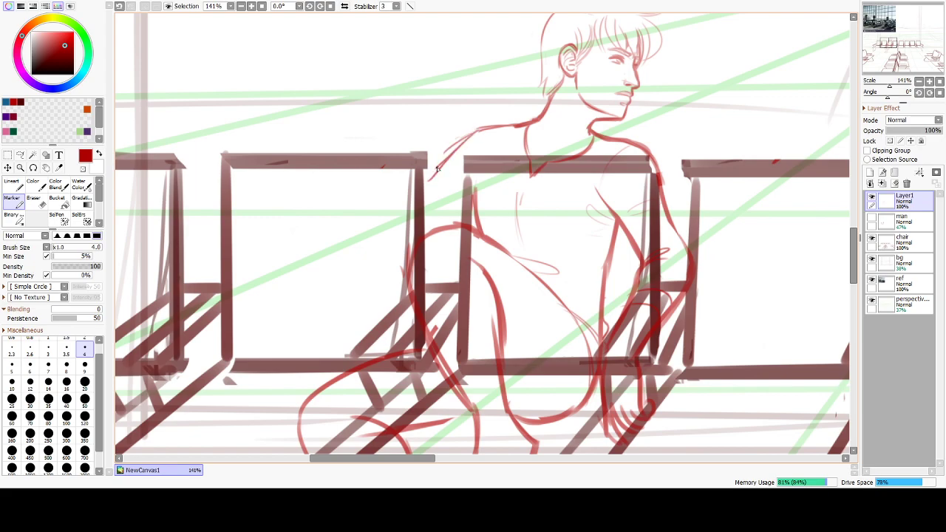
{"action": "left_click_drag", "start_coordinate": [444, 222], "coordinate": [473, 213]}
{"action": "left_click_drag", "start_coordinate": [426, 190], "coordinate": [489, 132]}
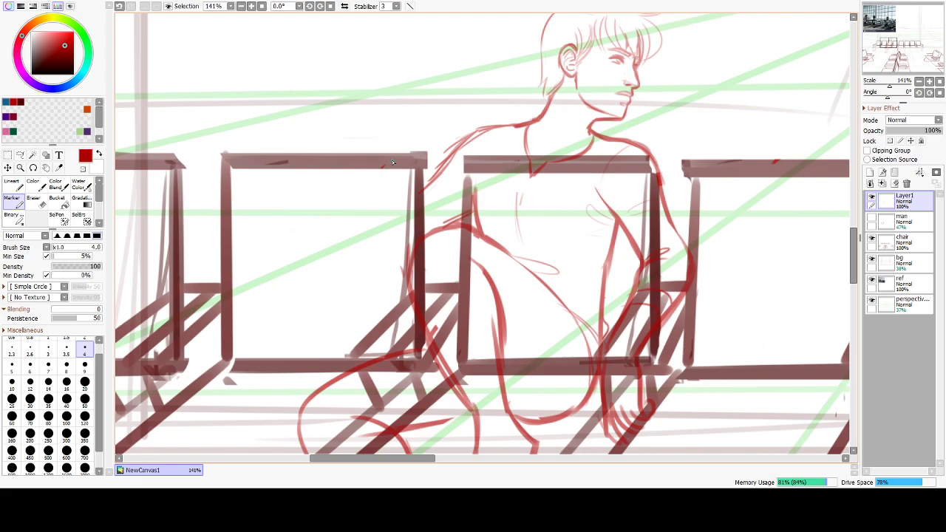
Rough in a curved stroke for the near hand resting on top of the neighbouring chair's backrest.
{"action": "mouse_move", "coordinate": [356, 148]}
{"action": "left_mouse_down"}
{"action": "mouse_move", "coordinate": [333, 135]}
{"action": "mouse_move", "coordinate": [295, 142]}
{"action": "left_mouse_up"}
{"action": "key", "text": "ctrl+z"}
{"action": "left_click_drag", "start_coordinate": [309, 228], "coordinate": [376, 223]}
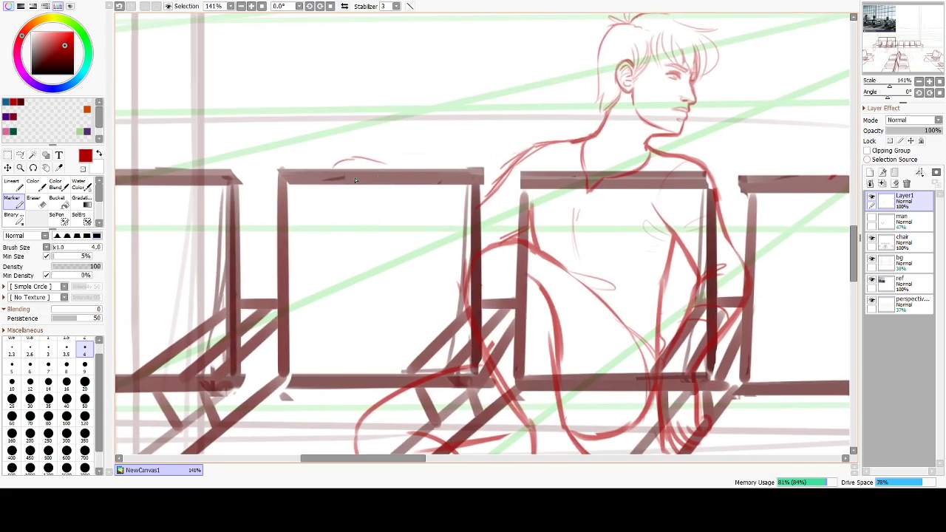
{"action": "mouse_move", "coordinate": [386, 164]}
{"action": "left_mouse_down"}
{"action": "mouse_move", "coordinate": [353, 164]}
{"action": "mouse_move", "coordinate": [360, 169]}
{"action": "mouse_move", "coordinate": [346, 176]}
{"action": "mouse_move", "coordinate": [320, 180]}
{"action": "left_mouse_up"}
{"action": "key", "text": "ctrl+z"}
{"action": "key", "text": "ctrl+z"}
{"action": "key", "text": "ctrl+z"}
Sketch the near hand's curled fingers as overlapping loops along the neighbouring chair's backrest.
{"action": "mouse_move", "coordinate": [361, 163]}
{"action": "left_mouse_down"}
{"action": "mouse_move", "coordinate": [311, 155]}
{"action": "mouse_move", "coordinate": [312, 167]}
{"action": "mouse_move", "coordinate": [332, 158]}
{"action": "mouse_move", "coordinate": [312, 150]}
{"action": "left_mouse_up"}
{"action": "key", "text": "ctrl+z"}
{"action": "key", "text": "ctrl+z"}
{"action": "left_click_drag", "start_coordinate": [370, 167], "coordinate": [344, 153]}
{"action": "key", "text": "ctrl+z"}
{"action": "key", "text": "ctrl+z"}
{"action": "left_click_drag", "start_coordinate": [348, 157], "coordinate": [322, 159]}
{"action": "mouse_move", "coordinate": [321, 159]}
{"action": "left_mouse_down"}
{"action": "mouse_move", "coordinate": [337, 177]}
{"action": "mouse_move", "coordinate": [360, 166]}
{"action": "mouse_move", "coordinate": [318, 164]}
{"action": "left_mouse_up"}
{"action": "key", "text": "ctrl+z"}
{"action": "key", "text": "ctrl+z"}
{"action": "key", "text": "ctrl+z"}
{"action": "key", "text": "ctrl+z"}
{"action": "mouse_move", "coordinate": [370, 170]}
{"action": "left_mouse_down"}
{"action": "mouse_move", "coordinate": [320, 170]}
{"action": "mouse_move", "coordinate": [343, 167]}
{"action": "mouse_move", "coordinate": [320, 168]}
{"action": "left_mouse_up"}
{"action": "key", "text": "ctrl+z"}
{"action": "key", "text": "ctrl+z"}
{"action": "key", "text": "ctrl+z"}
{"action": "key", "text": "ctrl+z"}
{"action": "key", "text": "ctrl+z"}
{"action": "key", "text": "ctrl+z"}
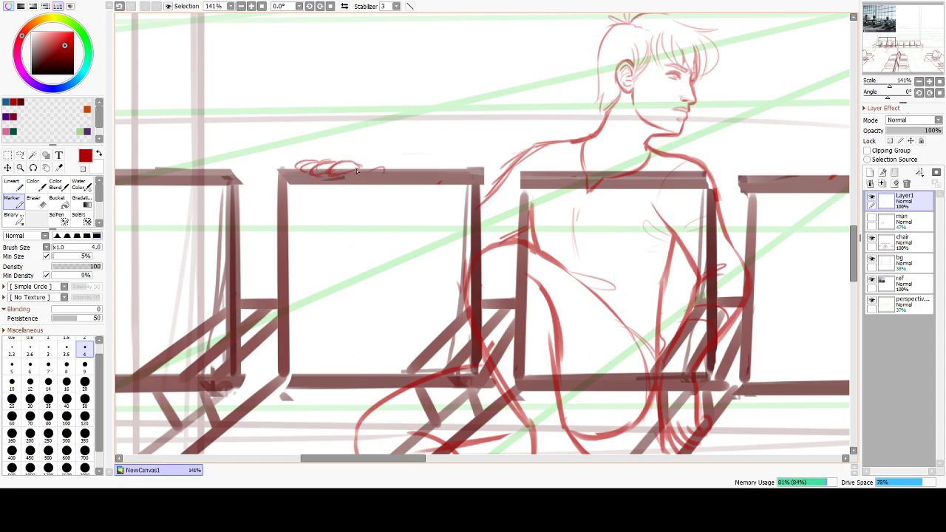
{"action": "mouse_move", "coordinate": [370, 172]}
{"action": "left_mouse_down"}
{"action": "mouse_move", "coordinate": [404, 172]}
{"action": "mouse_move", "coordinate": [330, 175]}
{"action": "left_mouse_up"}
{"action": "key", "text": "ctrl+z"}
Erase stray marks and redraw the near shoulder's outline curving down to the chair post.
{"action": "left_click_drag", "start_coordinate": [397, 283], "coordinate": [356, 165]}
{"action": "left_click_drag", "start_coordinate": [460, 237], "coordinate": [460, 320]}
{"action": "key", "text": "e"}
{"action": "mouse_move", "coordinate": [454, 142]}
{"action": "left_mouse_down"}
{"action": "mouse_move", "coordinate": [486, 85]}
{"action": "mouse_move", "coordinate": [471, 140]}
{"action": "left_mouse_up"}
{"action": "key", "text": "b"}
{"action": "key", "text": "ctrl+z"}
{"action": "key", "text": "ctrl+z"}
{"action": "mouse_move", "coordinate": [507, 108]}
{"action": "left_mouse_down"}
{"action": "mouse_move", "coordinate": [459, 158]}
{"action": "mouse_move", "coordinate": [467, 134]}
{"action": "left_mouse_up"}
{"action": "key", "text": "ctrl+z"}
{"action": "mouse_move", "coordinate": [503, 106]}
{"action": "left_mouse_down"}
{"action": "mouse_move", "coordinate": [459, 150]}
{"action": "mouse_move", "coordinate": [493, 108]}
{"action": "mouse_move", "coordinate": [434, 171]}
{"action": "left_mouse_up"}
{"action": "key", "text": "ctrl+z"}
{"action": "key", "text": "ctrl+z"}
{"action": "left_click_drag", "start_coordinate": [465, 135], "coordinate": [433, 170]}
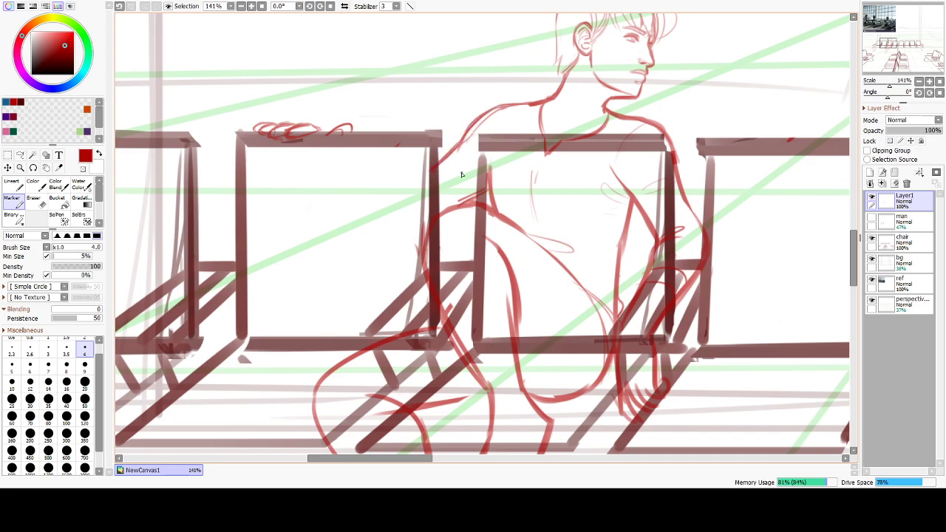
Try a crease line above the near armpit and clean up the doubled strokes on the near shoulder.
{"action": "left_click_drag", "start_coordinate": [484, 150], "coordinate": [488, 197]}
{"action": "key", "text": "ctrl+z"}
{"action": "key", "text": "ctrl+z"}
{"action": "left_click_drag", "start_coordinate": [482, 147], "coordinate": [491, 198]}
{"action": "key", "text": "ctrl+z"}
{"action": "key", "text": "e"}
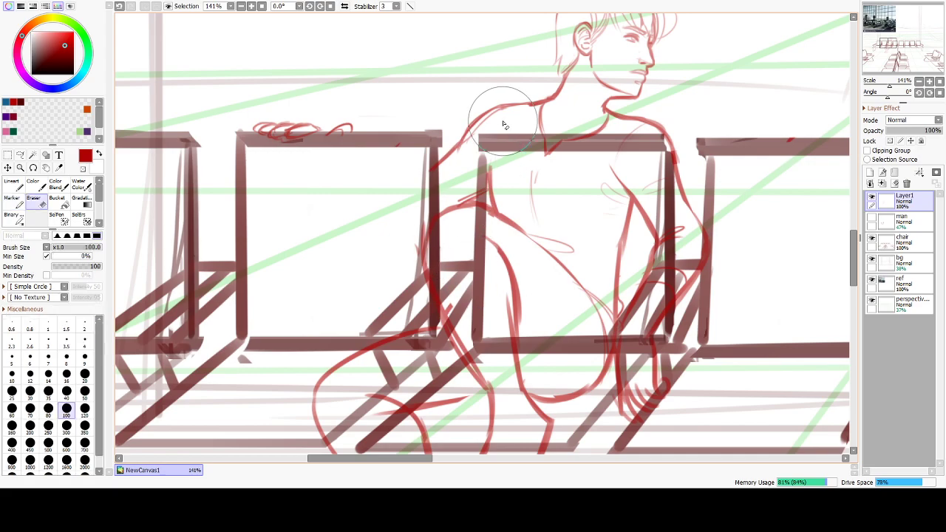
{"action": "key", "text": "b"}
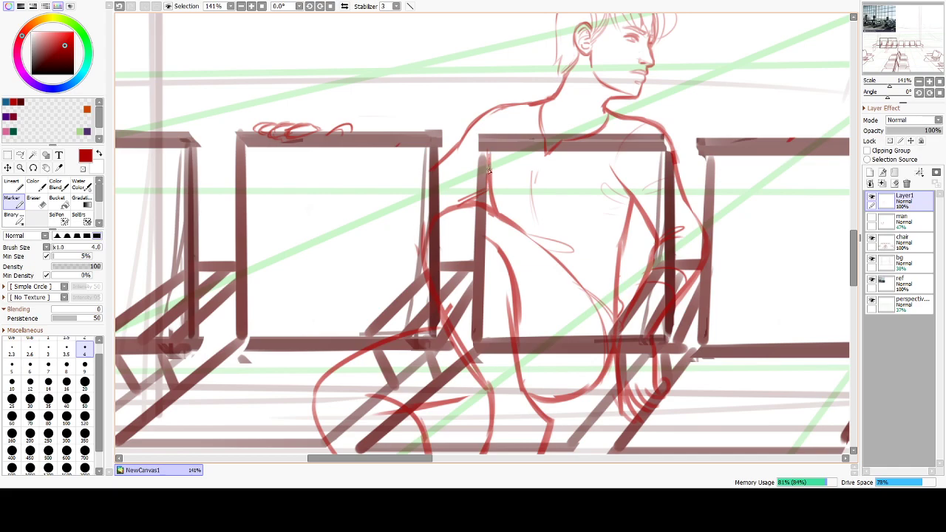
Sketch light crease strokes between the near shoulder and armpit and touch up the hand's small arc on the backrest.
{"action": "left_click_drag", "start_coordinate": [467, 160], "coordinate": [482, 185]}
{"action": "key", "text": "ctrl+z"}
{"action": "left_click_drag", "start_coordinate": [475, 145], "coordinate": [488, 189]}
{"action": "key", "text": "ctrl+z"}
{"action": "key", "text": "ctrl+z"}
{"action": "key", "text": "ctrl+z"}
{"action": "key", "text": "ctrl+z"}
{"action": "left_click_drag", "start_coordinate": [476, 147], "coordinate": [489, 188]}
{"action": "key", "text": "ctrl+z"}
{"action": "key", "text": "ctrl+z"}
{"action": "left_click_drag", "start_coordinate": [468, 145], "coordinate": [498, 205]}
{"action": "key", "text": "ctrl+z"}
{"action": "left_click_drag", "start_coordinate": [491, 136], "coordinate": [497, 194]}
{"action": "left_click_drag", "start_coordinate": [492, 114], "coordinate": [488, 133]}
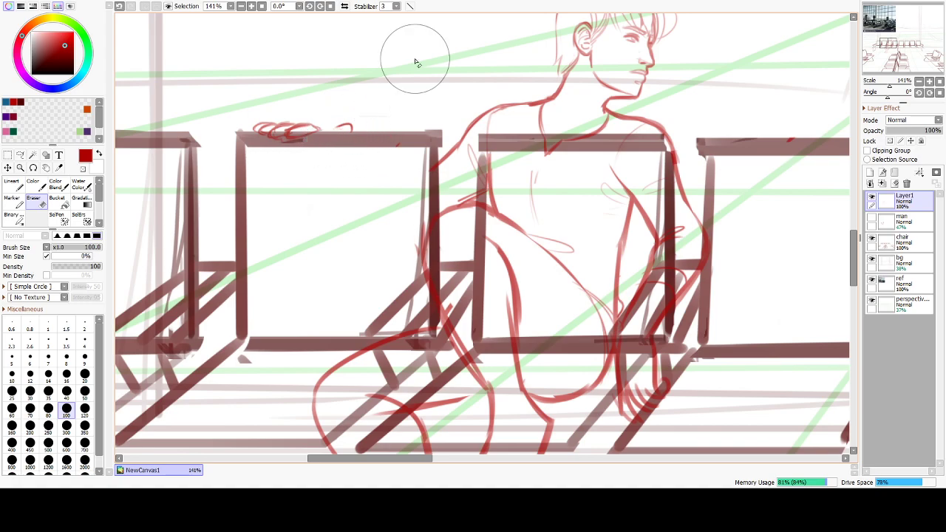
{"action": "left_click_drag", "start_coordinate": [349, 126], "coordinate": [354, 128]}
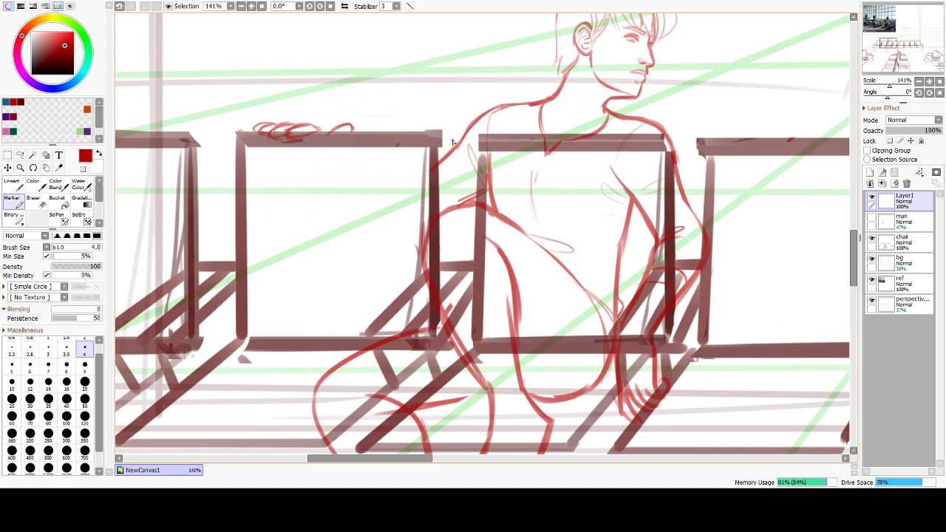
Reduce the eraser to size 35 and erase the raised leg's shin line from below the knee to the ankle.
{"action": "key", "text": "e"}
{"action": "left_click_drag", "start_coordinate": [479, 378], "coordinate": [464, 273]}
{"action": "key", "text": "["}
{"action": "key", "text": "["}
{"action": "key", "text": "["}
{"action": "key", "text": "["}
{"action": "key", "text": "["}
{"action": "key", "text": "["}
{"action": "mouse_move", "coordinate": [403, 138]}
{"action": "left_mouse_down"}
{"action": "mouse_move", "coordinate": [455, 251]}
{"action": "mouse_move", "coordinate": [425, 192]}
{"action": "mouse_move", "coordinate": [445, 112]}
{"action": "left_mouse_up"}
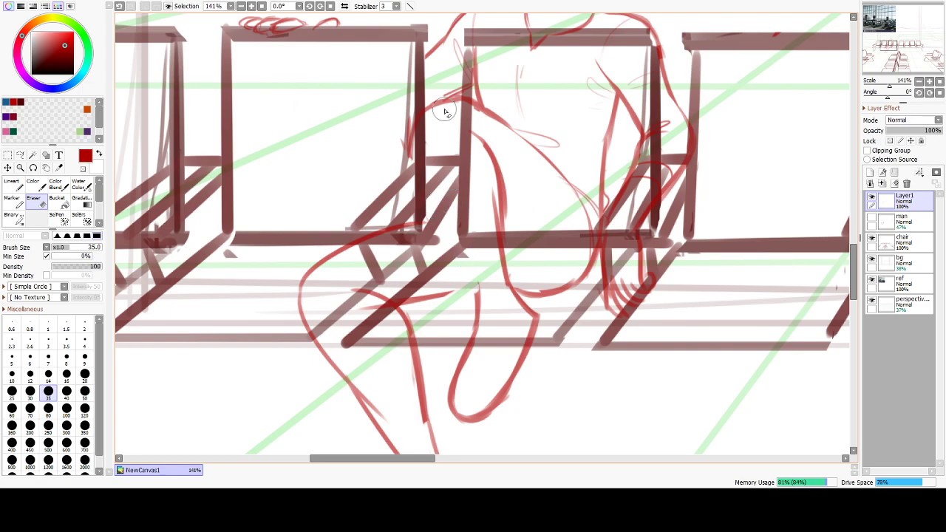
Redraw the raised leg's shin line down to the ankle and thicken its lower part with the marker at size 7.
{"action": "key", "text": "e"}
{"action": "left_click_drag", "start_coordinate": [425, 177], "coordinate": [448, 234]}
{"action": "left_click_drag", "start_coordinate": [410, 145], "coordinate": [465, 267]}
{"action": "left_click_drag", "start_coordinate": [443, 219], "coordinate": [479, 293]}
{"action": "left_click_drag", "start_coordinate": [454, 239], "coordinate": [478, 292]}
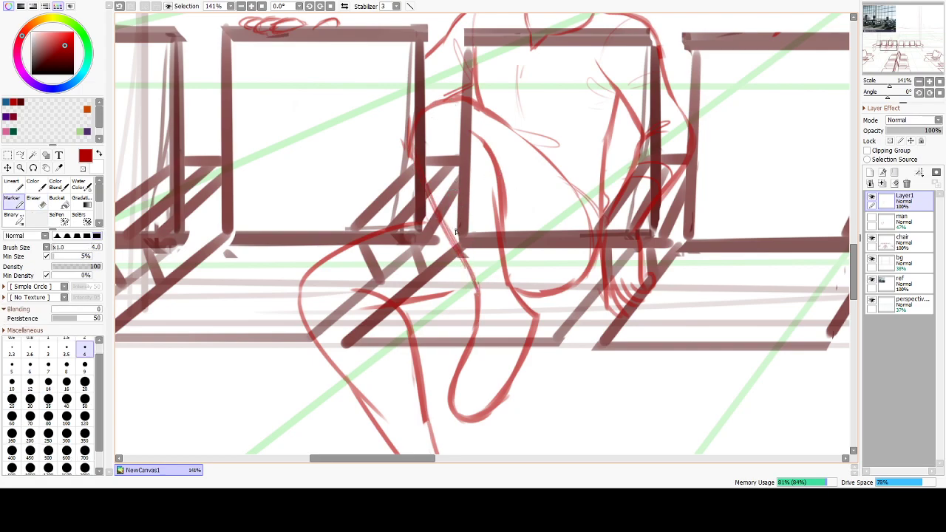
{"action": "key", "text": "bracketright"}
{"action": "key", "text": "bracketright"}
{"action": "key", "text": "bracketright"}
{"action": "left_click_drag", "start_coordinate": [445, 235], "coordinate": [473, 284]}
{"action": "left_click_drag", "start_coordinate": [457, 258], "coordinate": [474, 285]}
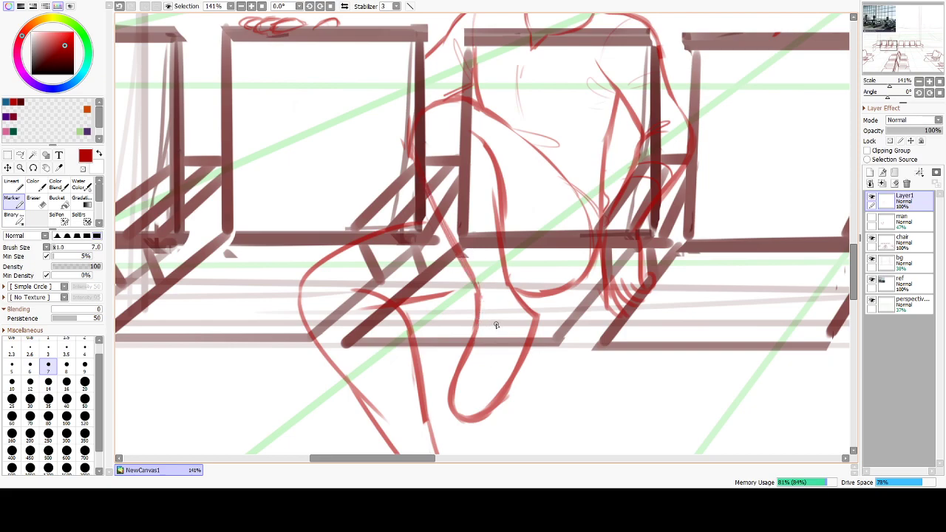
Erase the upper part of the raised leg's calf line and redraw it with a smoother curve.
{"action": "key", "text": "e"}
{"action": "left_click_drag", "start_coordinate": [471, 137], "coordinate": [493, 248]}
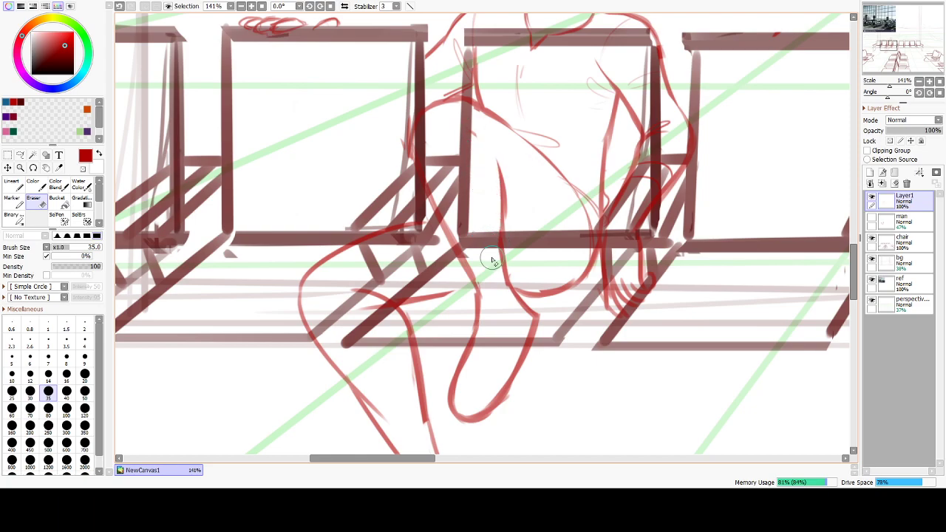
{"action": "key", "text": "n"}
{"action": "left_click_drag", "start_coordinate": [482, 132], "coordinate": [504, 213]}
{"action": "key", "text": "ctrl+z"}
{"action": "mouse_move", "coordinate": [477, 128]}
{"action": "left_mouse_down"}
{"action": "mouse_move", "coordinate": [486, 195]}
{"action": "mouse_move", "coordinate": [503, 221]}
{"action": "left_mouse_up"}
Sketch the curved underside of the raised leg's thigh from the calf toward the seat.
{"action": "mouse_move", "coordinate": [485, 124]}
{"action": "left_mouse_down"}
{"action": "mouse_move", "coordinate": [502, 170]}
{"action": "mouse_move", "coordinate": [568, 229]}
{"action": "left_mouse_up"}
{"action": "key", "text": "ctrl+z"}
{"action": "left_click_drag", "start_coordinate": [507, 157], "coordinate": [568, 235]}
{"action": "key", "text": "ctrl+z"}
{"action": "left_click_drag", "start_coordinate": [547, 198], "coordinate": [581, 231]}
{"action": "key", "text": "ctrl+z"}
{"action": "left_click_drag", "start_coordinate": [504, 168], "coordinate": [578, 231]}
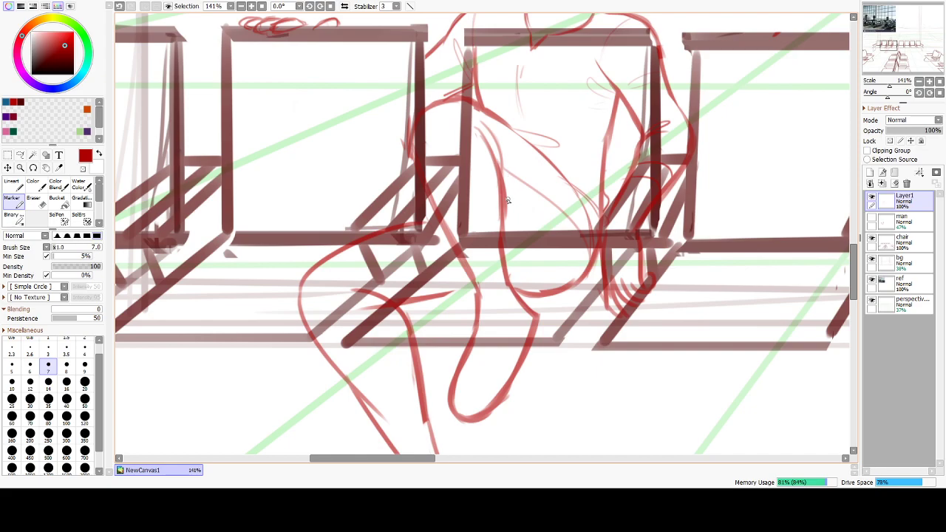
{"action": "left_click_drag", "start_coordinate": [483, 146], "coordinate": [495, 232]}
{"action": "key", "text": "ctrl+z"}
Draw a trouser cuff around the raised leg's ankle with curved upper and lower edges.
{"action": "mouse_move", "coordinate": [504, 283]}
{"action": "left_mouse_down"}
{"action": "mouse_move", "coordinate": [517, 387]}
{"action": "mouse_move", "coordinate": [530, 414]}
{"action": "mouse_move", "coordinate": [508, 256]}
{"action": "left_mouse_up"}
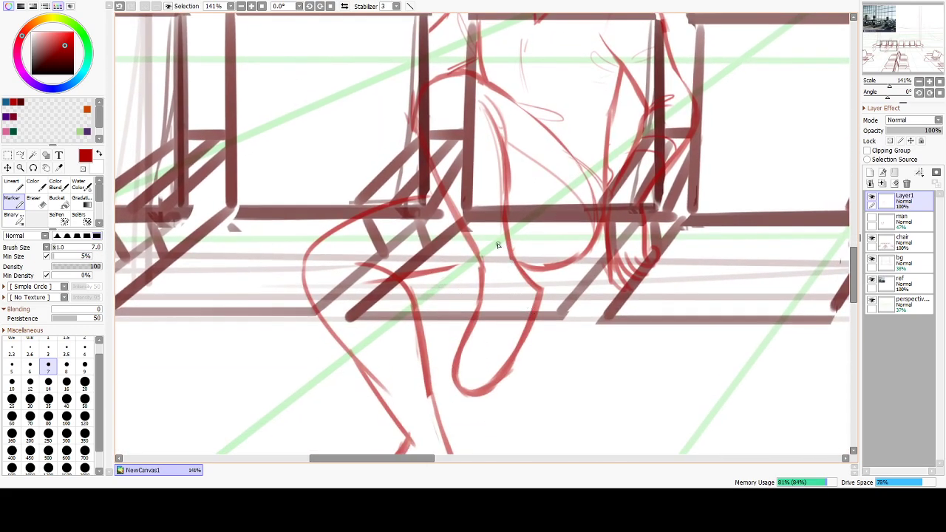
{"action": "left_click_drag", "start_coordinate": [466, 264], "coordinate": [526, 238]}
{"action": "key", "text": "ctrl+z"}
{"action": "left_click_drag", "start_coordinate": [476, 263], "coordinate": [521, 255]}
{"action": "key", "text": "ctrl+z"}
{"action": "mouse_move", "coordinate": [464, 245]}
{"action": "left_mouse_down"}
{"action": "mouse_move", "coordinate": [476, 270]}
{"action": "mouse_move", "coordinate": [516, 232]}
{"action": "mouse_move", "coordinate": [524, 254]}
{"action": "left_mouse_up"}
{"action": "key", "text": "ctrl+z"}
{"action": "key", "text": "ctrl+z"}
{"action": "key", "text": "ctrl+z"}
{"action": "key", "text": "ctrl+z"}
{"action": "key", "text": "ctrl+z"}
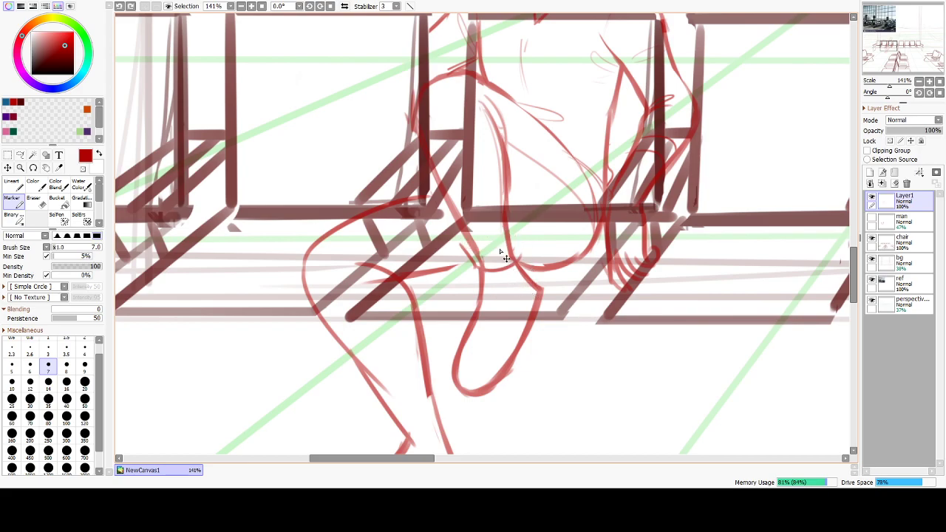
{"action": "mouse_move", "coordinate": [473, 266]}
{"action": "left_mouse_down"}
{"action": "mouse_move", "coordinate": [516, 271]}
{"action": "mouse_move", "coordinate": [461, 270]}
{"action": "mouse_move", "coordinate": [461, 261]}
{"action": "mouse_move", "coordinate": [473, 274]}
{"action": "mouse_move", "coordinate": [462, 258]}
{"action": "mouse_move", "coordinate": [473, 248]}
{"action": "mouse_move", "coordinate": [476, 257]}
{"action": "mouse_move", "coordinate": [509, 241]}
{"action": "left_mouse_up"}
{"action": "key", "text": "ctrl+z"}
{"action": "key", "text": "ctrl+z"}
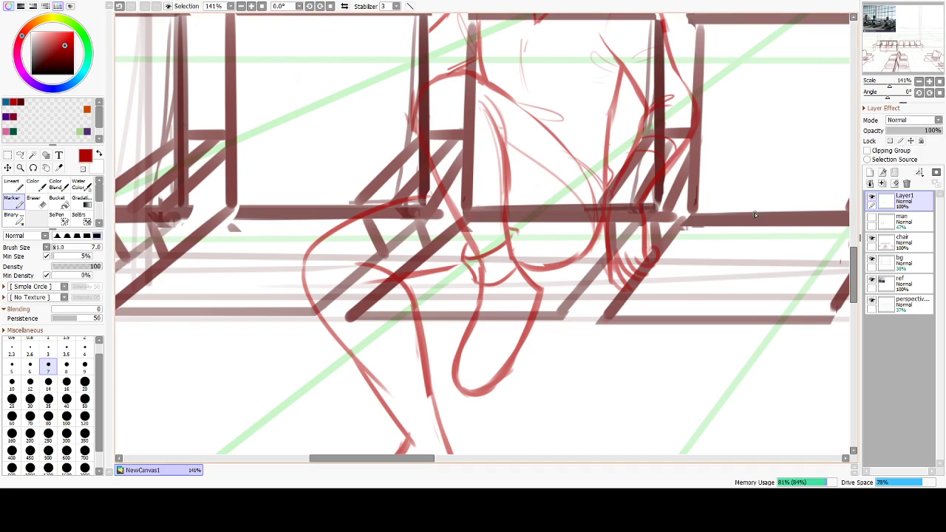
{"action": "left_click_drag", "start_coordinate": [518, 231], "coordinate": [522, 263]}
{"action": "key", "text": "ctrl+z"}
Draw a folded trouser cuff around the planted leg's ankle with its upper edge, lower edge and sides.
{"action": "mouse_move", "coordinate": [355, 416]}
{"action": "left_mouse_down"}
{"action": "mouse_move", "coordinate": [376, 298]}
{"action": "mouse_move", "coordinate": [466, 272]}
{"action": "left_mouse_up"}
{"action": "key", "text": "ctrl+z"}
{"action": "mouse_move", "coordinate": [402, 296]}
{"action": "left_mouse_down"}
{"action": "mouse_move", "coordinate": [452, 301]}
{"action": "mouse_move", "coordinate": [464, 289]}
{"action": "mouse_move", "coordinate": [399, 301]}
{"action": "mouse_move", "coordinate": [430, 340]}
{"action": "left_mouse_up"}
{"action": "key", "text": "ctrl+z"}
{"action": "key", "text": "ctrl+z"}
{"action": "left_click_drag", "start_coordinate": [422, 340], "coordinate": [468, 330]}
{"action": "key", "text": "ctrl+z"}
{"action": "key", "text": "ctrl+z"}
{"action": "mouse_move", "coordinate": [464, 291]}
{"action": "left_mouse_down"}
{"action": "mouse_move", "coordinate": [475, 328]}
{"action": "mouse_move", "coordinate": [397, 330]}
{"action": "mouse_move", "coordinate": [458, 335]}
{"action": "mouse_move", "coordinate": [477, 326]}
{"action": "left_mouse_up"}
{"action": "key", "text": "ctrl+z"}
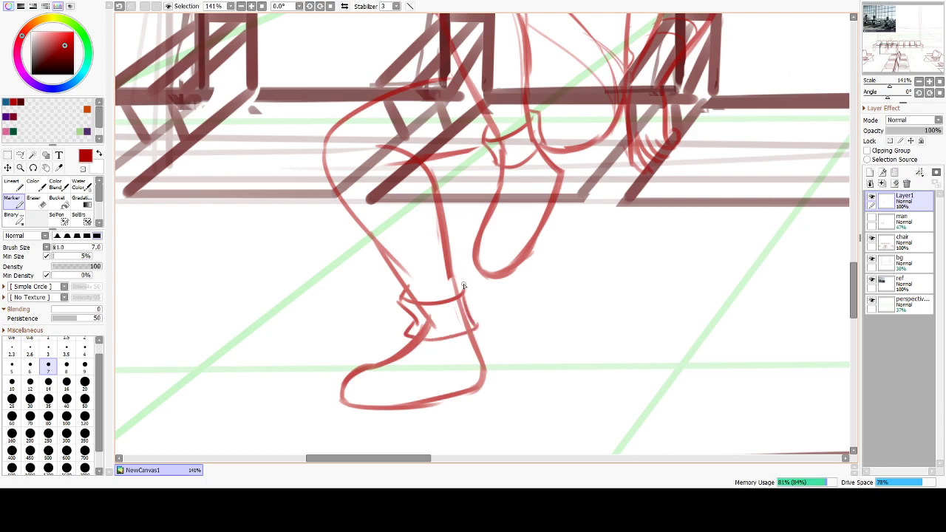
{"action": "key", "text": "ctrl+z"}
{"action": "left_click_drag", "start_coordinate": [452, 282], "coordinate": [464, 294]}
Erase the leg lines inside the planted leg's cuff, restore its upper edge and add a fold stroke.
{"action": "key", "text": "e"}
{"action": "mouse_move", "coordinate": [430, 326]}
{"action": "left_mouse_down"}
{"action": "mouse_move", "coordinate": [427, 313]}
{"action": "mouse_move", "coordinate": [455, 311]}
{"action": "mouse_move", "coordinate": [460, 322]}
{"action": "left_mouse_up"}
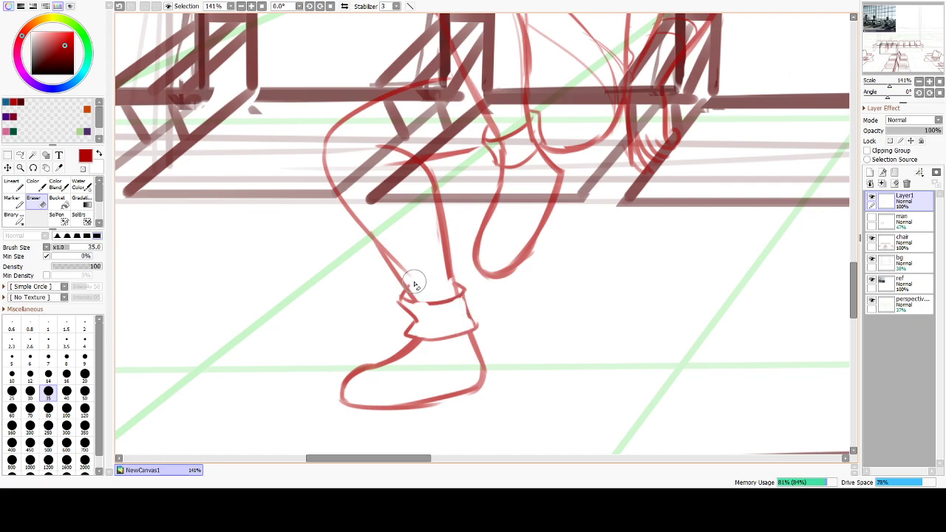
{"action": "key", "text": "b"}
{"action": "left_click_drag", "start_coordinate": [409, 301], "coordinate": [453, 308]}
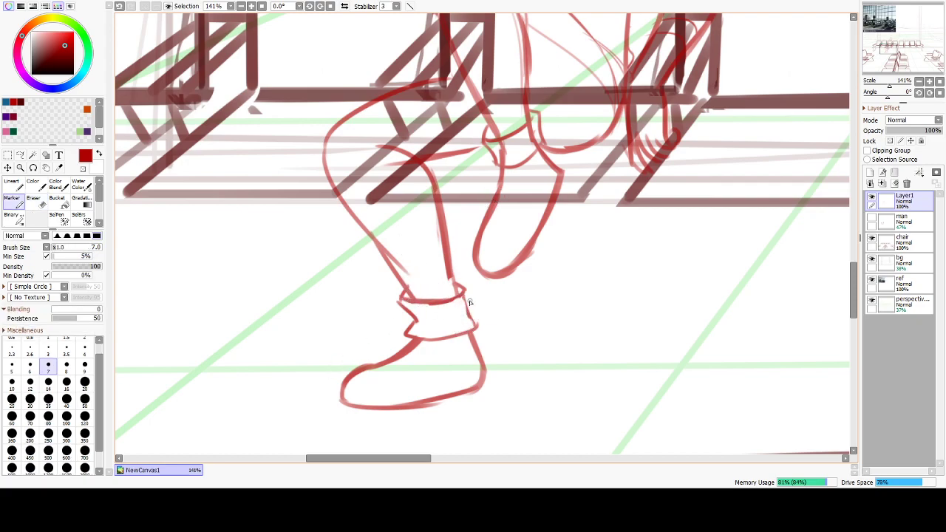
{"action": "mouse_move", "coordinate": [418, 317]}
{"action": "left_mouse_down"}
{"action": "mouse_move", "coordinate": [453, 317]}
{"action": "mouse_move", "coordinate": [417, 321]}
{"action": "left_mouse_up"}
{"action": "key", "text": "ctrl+z"}
Reduce the eraser to size 10, erase the lines inside the raised leg's cuff and add small fold strokes.
{"action": "key", "text": "e"}
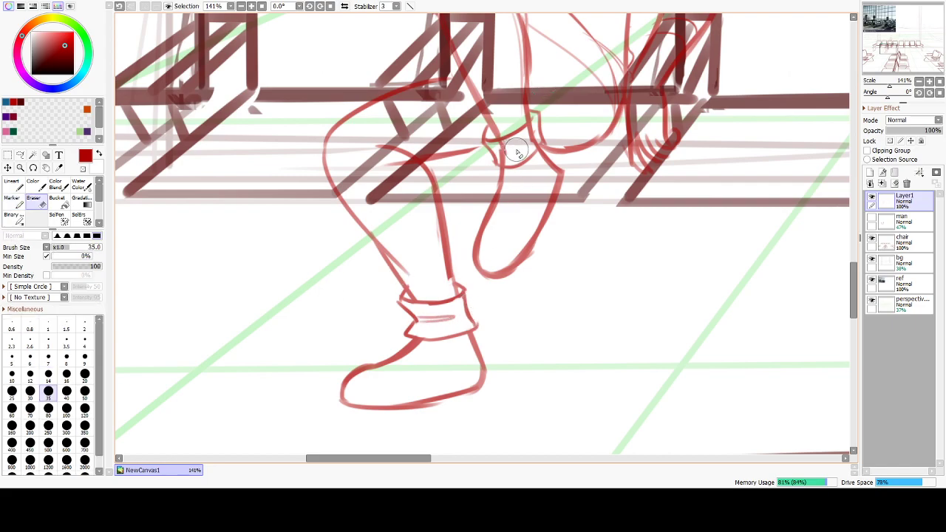
{"action": "key", "text": "bracketleft"}
{"action": "key", "text": "bracketleft"}
{"action": "key", "text": "bracketleft"}
{"action": "key", "text": "bracketleft"}
{"action": "key", "text": "bracketleft"}
{"action": "key", "text": "bracketleft"}
{"action": "key", "text": "bracketleft"}
{"action": "mouse_move", "coordinate": [501, 150]}
{"action": "left_mouse_down"}
{"action": "mouse_move", "coordinate": [499, 161]}
{"action": "mouse_move", "coordinate": [534, 127]}
{"action": "mouse_move", "coordinate": [529, 148]}
{"action": "mouse_move", "coordinate": [533, 141]}
{"action": "mouse_move", "coordinate": [510, 153]}
{"action": "left_mouse_up"}
{"action": "key", "text": "b"}
{"action": "key", "text": "ctrl+z"}
{"action": "key", "text": "ctrl+z"}
Erase the overlapping lines behind the planted leg's knee and draw small trouser folds there.
{"action": "scroll", "coordinate": [517, 288], "scroll_direction": "up", "scroll_amount": 5}
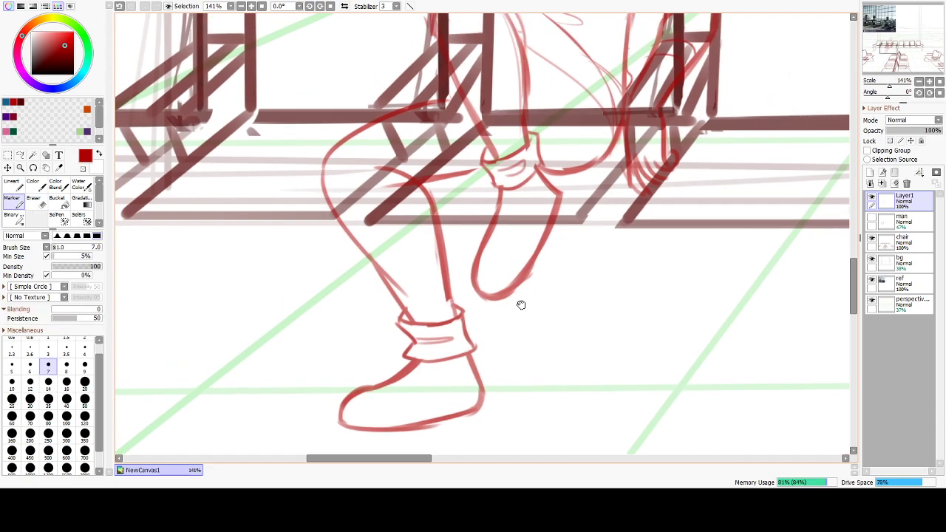
{"action": "key", "text": "e"}
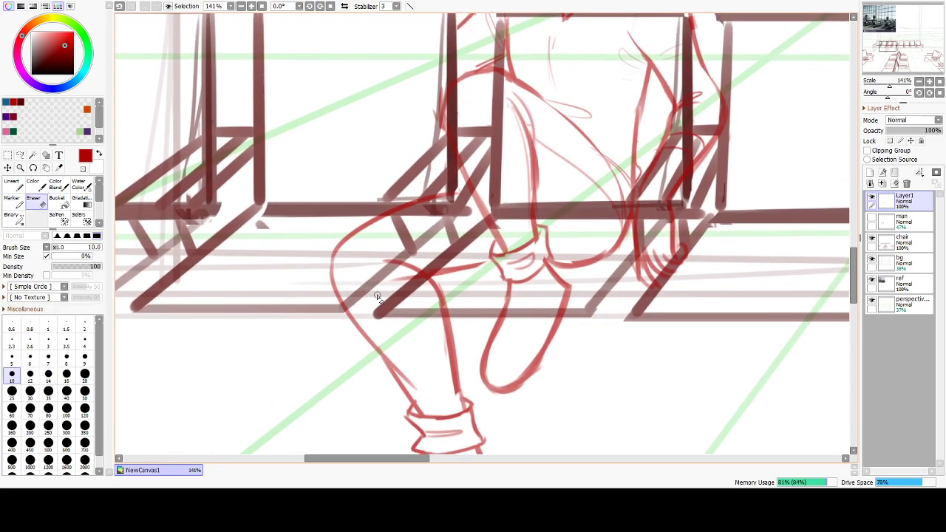
{"action": "left_click_drag", "start_coordinate": [386, 263], "coordinate": [430, 275]}
{"action": "key", "text": "b"}
{"action": "mouse_move", "coordinate": [428, 275]}
{"action": "left_mouse_down"}
{"action": "mouse_move", "coordinate": [406, 279]}
{"action": "mouse_move", "coordinate": [475, 252]}
{"action": "mouse_move", "coordinate": [424, 261]}
{"action": "mouse_move", "coordinate": [491, 239]}
{"action": "mouse_move", "coordinate": [445, 270]}
{"action": "mouse_move", "coordinate": [478, 239]}
{"action": "left_mouse_up"}
{"action": "key", "text": "ctrl+z"}
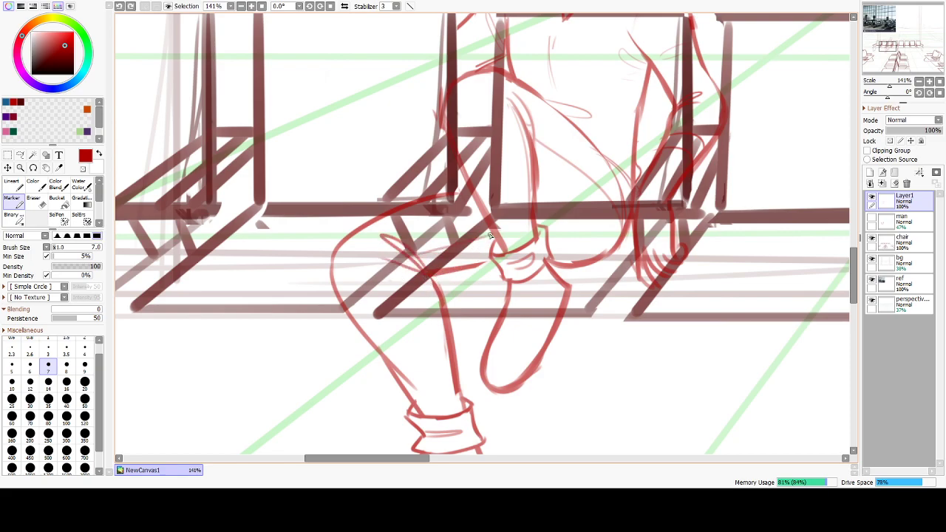
Sketch a long fold line down the planted leg's shin and a short fold stroke behind the knee.
{"action": "left_click_drag", "start_coordinate": [427, 313], "coordinate": [447, 390]}
{"action": "key", "text": "ctrl+z"}
{"action": "left_click_drag", "start_coordinate": [423, 297], "coordinate": [458, 412]}
{"action": "key", "text": "ctrl+z"}
{"action": "mouse_move", "coordinate": [414, 269]}
{"action": "left_mouse_down"}
{"action": "mouse_move", "coordinate": [470, 345]}
{"action": "mouse_move", "coordinate": [458, 276]}
{"action": "left_mouse_up"}
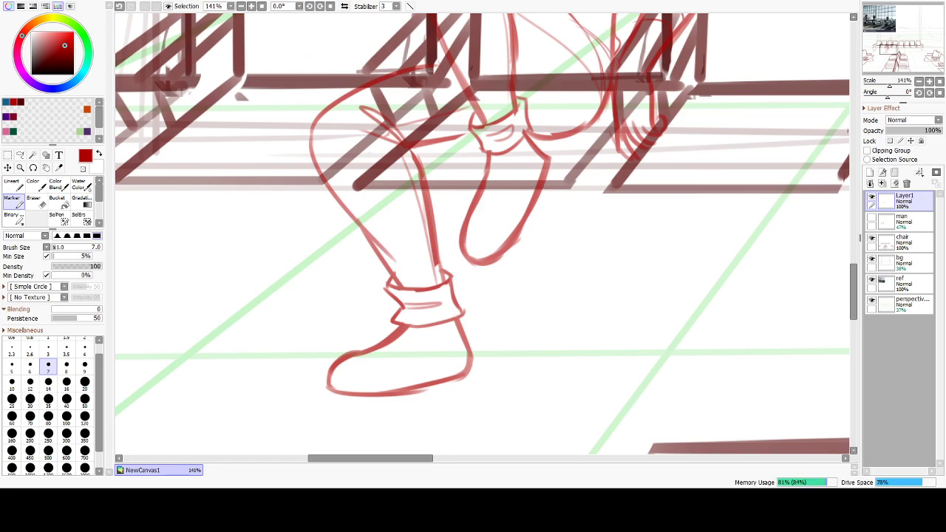
Paste the brown shoe reference photo onto the canvas and move it away from the airport photo.
{"action": "scroll", "coordinate": [246, 342], "scroll_direction": "down", "scroll_amount": 4}
{"action": "left_click_drag", "start_coordinate": [428, 144], "coordinate": [433, 367]}
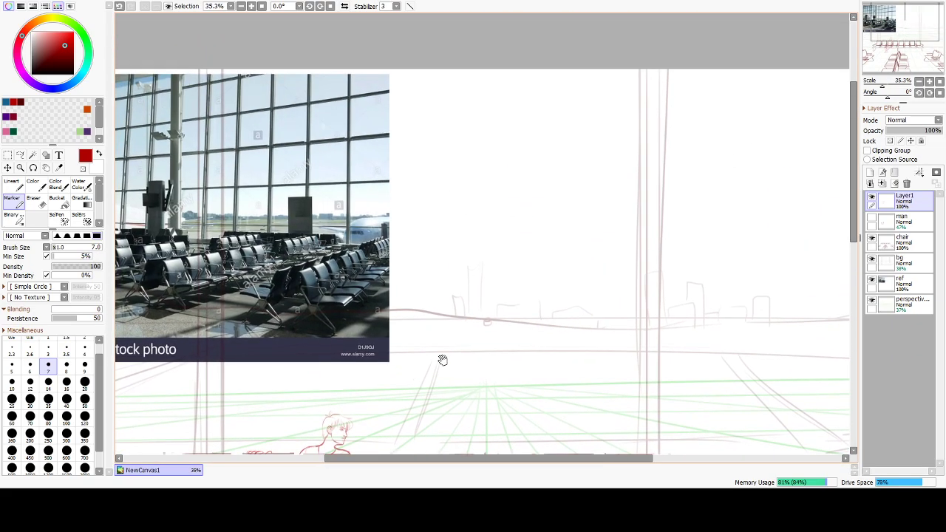
{"action": "key", "text": "ctrl+v"}
{"action": "left_click_drag", "start_coordinate": [321, 266], "coordinate": [575, 279]}
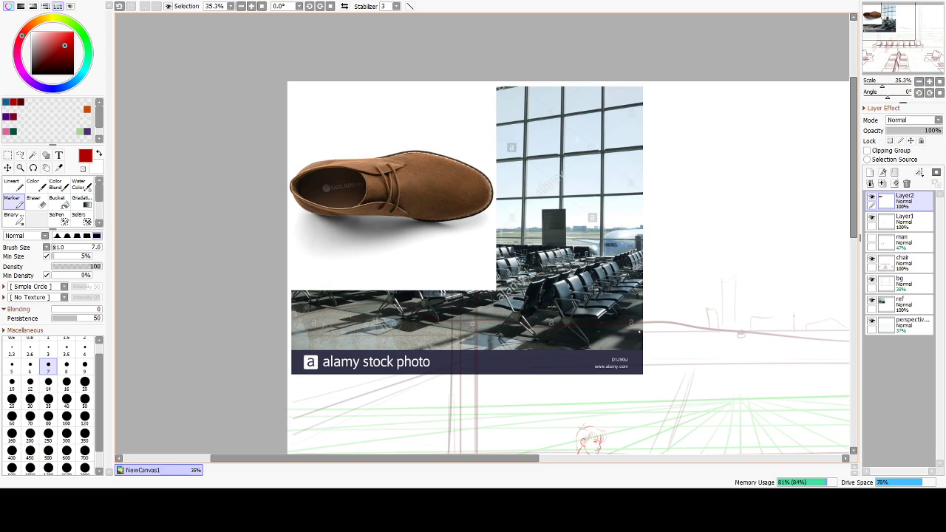
{"action": "left_click_drag", "start_coordinate": [746, 346], "coordinate": [619, 245]}
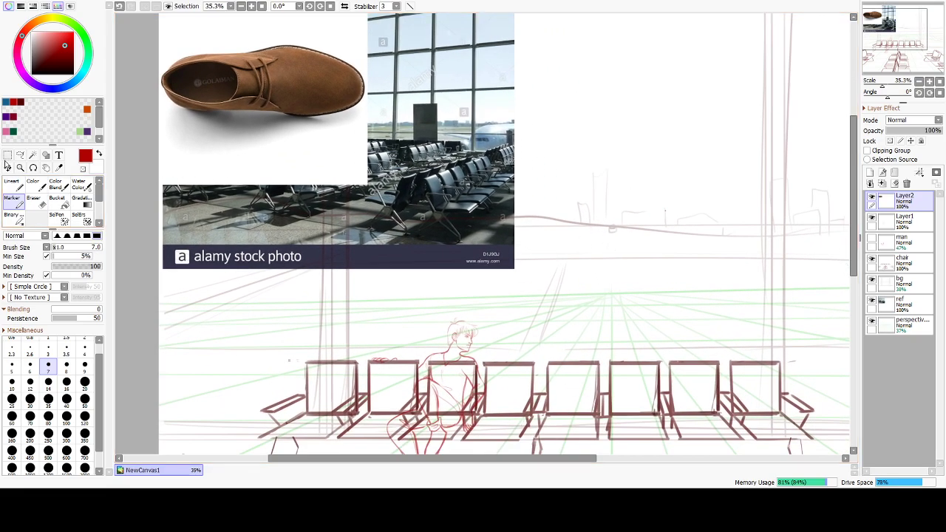
{"action": "left_click", "coordinate": [6, 167]}
{"action": "left_click_drag", "start_coordinate": [229, 175], "coordinate": [689, 248]}
Select the shoe photo, shrink it and place it above the chairs beside the man's head.
{"action": "left_click", "coordinate": [6, 156]}
{"action": "left_click", "coordinate": [7, 156]}
{"action": "left_click_drag", "start_coordinate": [503, 68], "coordinate": [820, 405]}
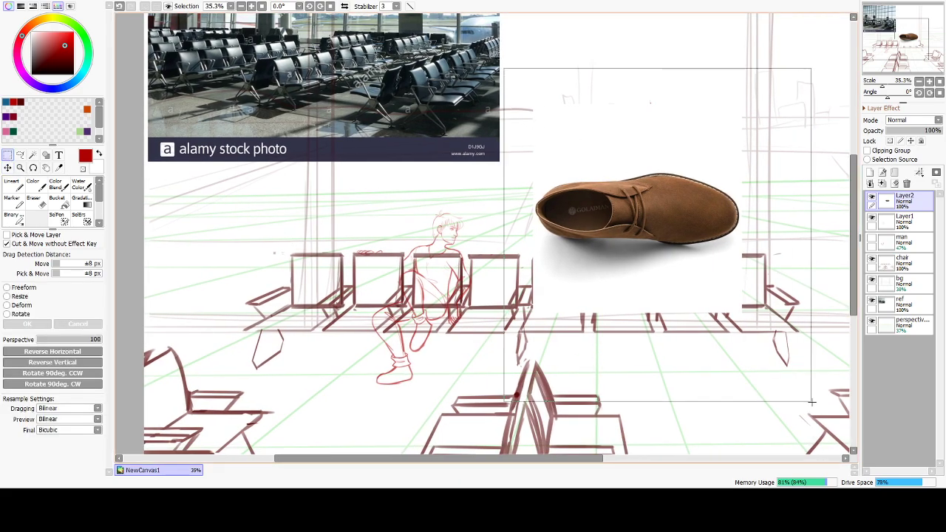
{"action": "left_click", "coordinate": [16, 297]}
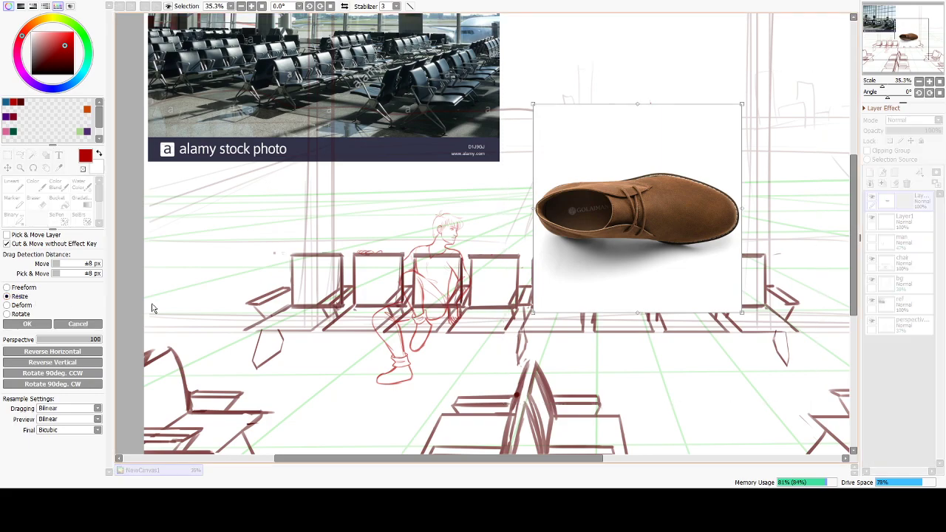
{"action": "left_click_drag", "start_coordinate": [741, 311], "coordinate": [611, 198]}
{"action": "left_click_drag", "start_coordinate": [547, 148], "coordinate": [252, 281]}
{"action": "left_click_drag", "start_coordinate": [330, 310], "coordinate": [373, 206]}
{"action": "scroll", "coordinate": [449, 350], "scroll_direction": "up", "scroll_amount": 2}
{"action": "left_click_drag", "start_coordinate": [485, 191], "coordinate": [552, 272]}
{"action": "left_click_drag", "start_coordinate": [330, 132], "coordinate": [384, 172]}
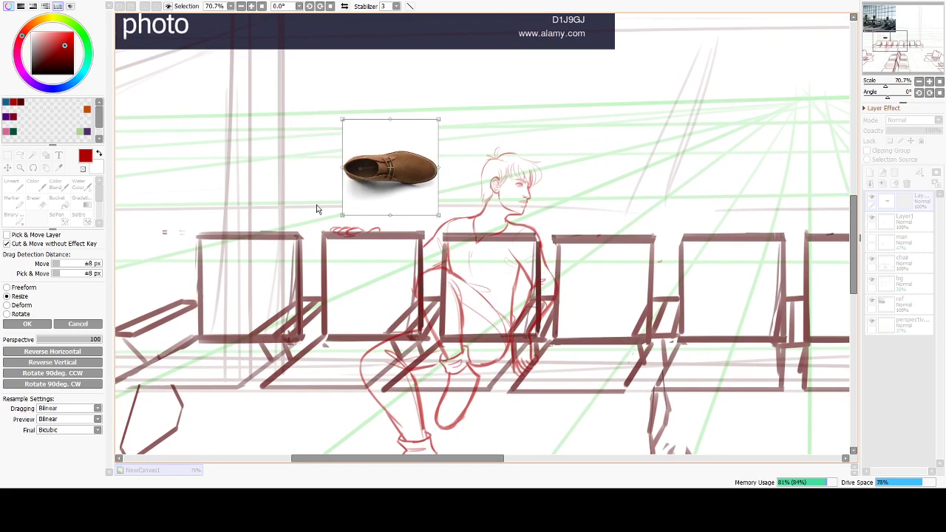
{"action": "left_click", "coordinate": [27, 323]}
On Layer1, erase most of the raised foot's outline with the eraser at size 50.
{"action": "left_click_drag", "start_coordinate": [535, 352], "coordinate": [564, 287]}
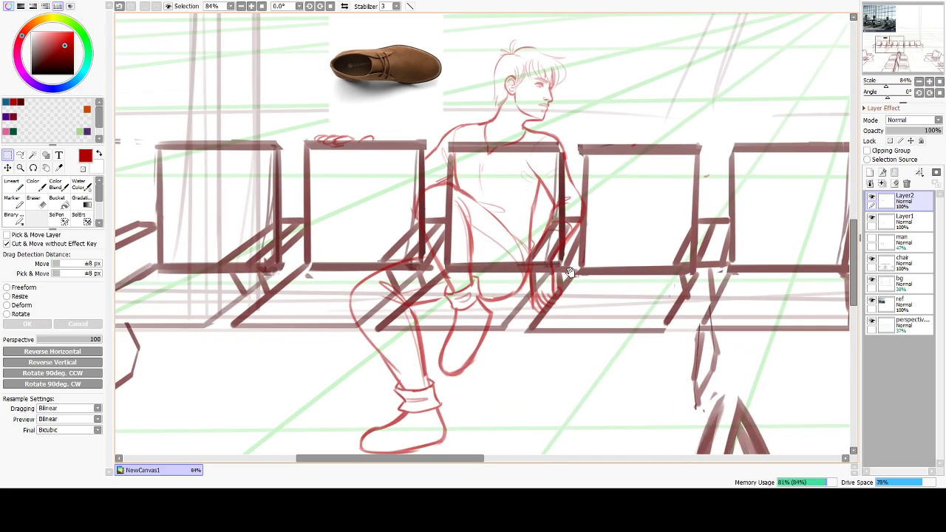
{"action": "scroll", "coordinate": [570, 274], "scroll_direction": "up", "scroll_amount": 1}
{"action": "key", "text": "e"}
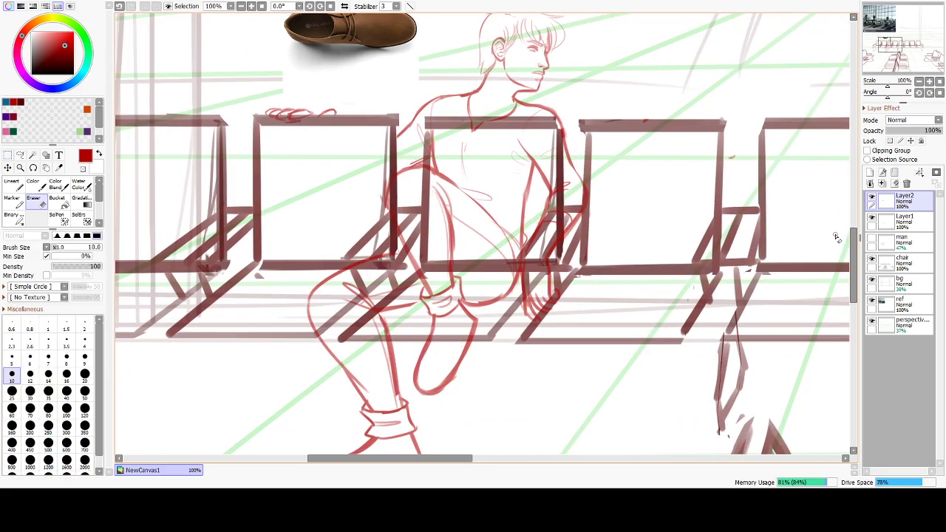
{"action": "left_click", "coordinate": [901, 220]}
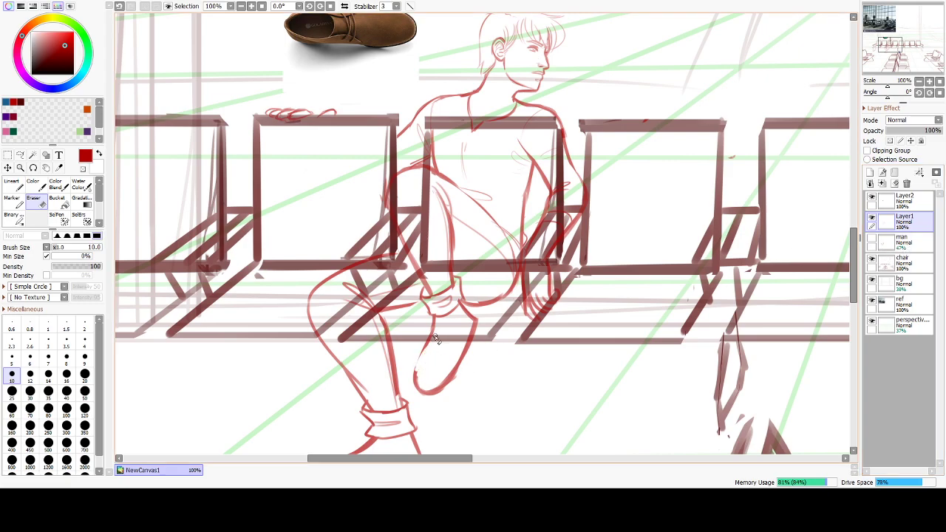
{"action": "left_click", "coordinate": [85, 391]}
{"action": "mouse_move", "coordinate": [473, 334]}
{"action": "left_mouse_down"}
{"action": "mouse_move", "coordinate": [435, 400]}
{"action": "mouse_move", "coordinate": [418, 373]}
{"action": "left_mouse_up"}
{"action": "key", "text": "ctrl"}
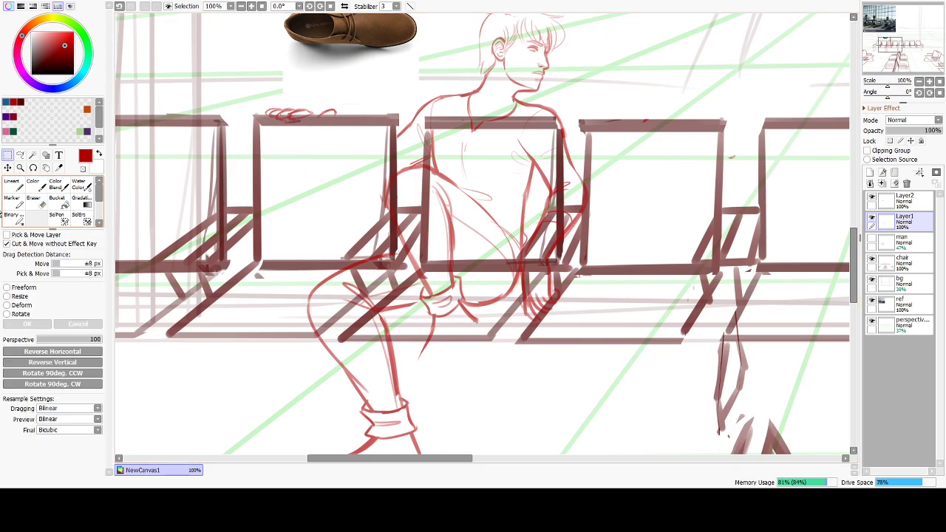
Redraw the raised foot as a shoe outline with curved sides tapering to a rounded toe.
{"action": "key", "text": "b"}
{"action": "key", "text": "n"}
{"action": "mouse_move", "coordinate": [434, 327]}
{"action": "left_mouse_down"}
{"action": "mouse_move", "coordinate": [408, 395]}
{"action": "mouse_move", "coordinate": [474, 375]}
{"action": "mouse_move", "coordinate": [453, 385]}
{"action": "mouse_move", "coordinate": [479, 329]}
{"action": "mouse_move", "coordinate": [459, 365]}
{"action": "left_mouse_up"}
{"action": "key", "text": "ctrl+z"}
{"action": "left_click_drag", "start_coordinate": [476, 323], "coordinate": [465, 360]}
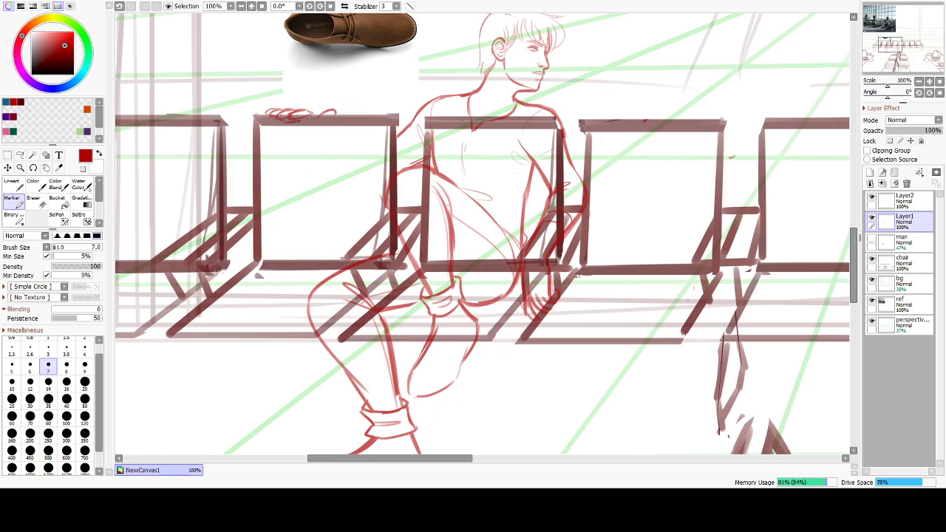
{"action": "mouse_move", "coordinate": [464, 364]}
{"action": "left_mouse_down"}
{"action": "mouse_move", "coordinate": [427, 393]}
{"action": "mouse_move", "coordinate": [470, 395]}
{"action": "left_mouse_up"}
{"action": "key", "text": "ctrl+z"}
{"action": "key", "text": "space"}
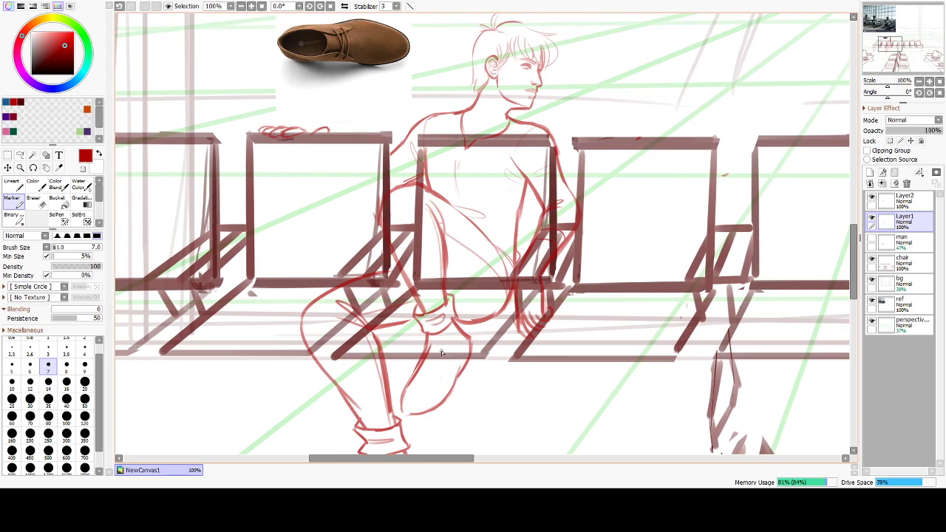
Sketch the opening and tongue lines of the raised shoe below the trouser cuff.
{"action": "left_click_drag", "start_coordinate": [452, 325], "coordinate": [427, 383]}
{"action": "key", "text": "ctrl+z"}
{"action": "key", "text": "ctrl+z"}
{"action": "key", "text": "ctrl+z"}
{"action": "key", "text": "ctrl+z"}
{"action": "key", "text": "ctrl+z"}
{"action": "key", "text": "ctrl+y"}
{"action": "key", "text": "ctrl+z"}
{"action": "left_click_drag", "start_coordinate": [456, 326], "coordinate": [427, 375]}
{"action": "key", "text": "ctrl+z"}
{"action": "key", "text": "ctrl+z"}
Draw short lace strokes across the raised shoe, comparing the sketch with and without them.
{"action": "mouse_move", "coordinate": [428, 345]}
{"action": "left_mouse_down"}
{"action": "mouse_move", "coordinate": [439, 348]}
{"action": "mouse_move", "coordinate": [424, 355]}
{"action": "left_mouse_up"}
{"action": "key", "text": "ctrl+z"}
{"action": "key", "text": "ctrl+y"}
{"action": "key", "text": "ctrl+z"}
{"action": "key", "text": "ctrl+y"}
{"action": "key", "text": "ctrl+z"}
{"action": "key", "text": "ctrl+y"}
{"action": "key", "text": "ctrl+z"}
{"action": "key", "text": "ctrl+y"}
{"action": "key", "text": "ctrl+z"}
{"action": "key", "text": "ctrl+y"}
{"action": "key", "text": "ctrl+z"}
{"action": "key", "text": "ctrl+y"}
{"action": "key", "text": "ctrl+z"}
{"action": "key", "text": "ctrl+y"}
{"action": "key", "text": "ctrl+z"}
{"action": "key", "text": "ctrl+y"}
Refine the raised shoe's toe and outer sole edge with curved strokes.
{"action": "left_click_drag", "start_coordinate": [404, 394], "coordinate": [412, 411]}
{"action": "key", "text": "ctrl+z"}
{"action": "key", "text": "ctrl+y"}
{"action": "key", "text": "ctrl+z"}
{"action": "mouse_move", "coordinate": [405, 411]}
{"action": "left_mouse_down"}
{"action": "mouse_move", "coordinate": [469, 385]}
{"action": "mouse_move", "coordinate": [430, 413]}
{"action": "mouse_move", "coordinate": [449, 388]}
{"action": "left_mouse_up"}
{"action": "key", "text": "ctrl+z"}
{"action": "mouse_move", "coordinate": [470, 339]}
{"action": "left_mouse_down"}
{"action": "mouse_move", "coordinate": [474, 357]}
{"action": "mouse_move", "coordinate": [453, 376]}
{"action": "left_mouse_up"}
{"action": "key", "text": "ctrl+z"}
{"action": "left_click_drag", "start_coordinate": [454, 426], "coordinate": [473, 302]}
{"action": "mouse_move", "coordinate": [449, 393]}
{"action": "left_mouse_down"}
{"action": "mouse_move", "coordinate": [447, 422]}
{"action": "mouse_move", "coordinate": [451, 344]}
{"action": "left_mouse_up"}
{"action": "key", "text": "ctrl+z"}
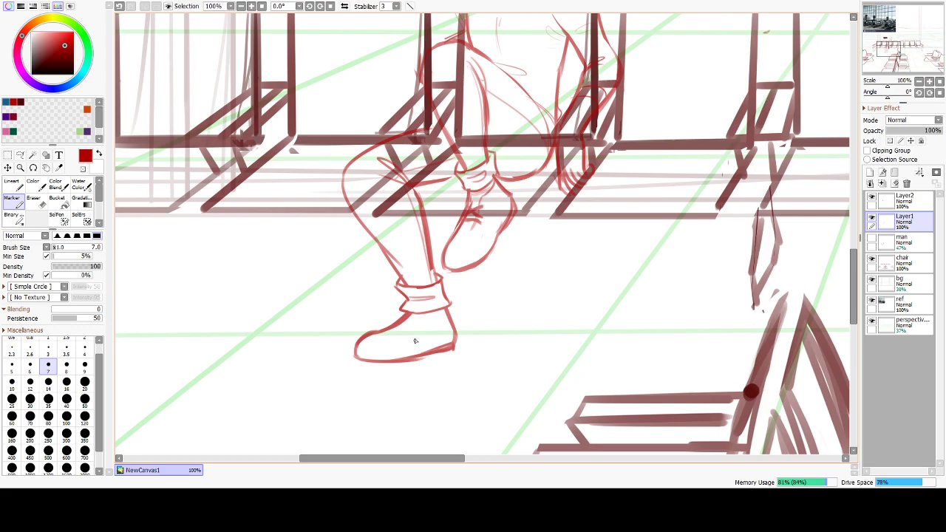
Draw the tongue line and lace strokes on the planted foot's shoe below the cuff.
{"action": "left_click_drag", "start_coordinate": [402, 351], "coordinate": [405, 380]}
{"action": "key", "text": "ctrl+z"}
{"action": "left_click_drag", "start_coordinate": [446, 340], "coordinate": [388, 361]}
{"action": "key", "text": "ctrl+z"}
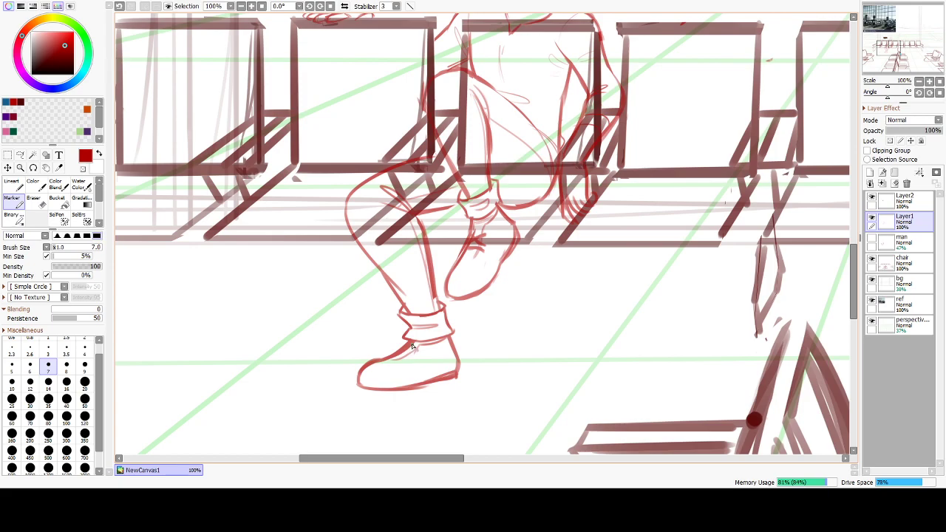
{"action": "key", "text": "ctrl+z"}
{"action": "left_click_drag", "start_coordinate": [410, 347], "coordinate": [421, 353]}
{"action": "key", "text": "ctrl+z"}
{"action": "mouse_move", "coordinate": [421, 326]}
{"action": "left_mouse_down"}
{"action": "mouse_move", "coordinate": [442, 485]}
{"action": "mouse_move", "coordinate": [432, 522]}
{"action": "mouse_move", "coordinate": [448, 355]}
{"action": "mouse_move", "coordinate": [436, 350]}
{"action": "left_mouse_up"}
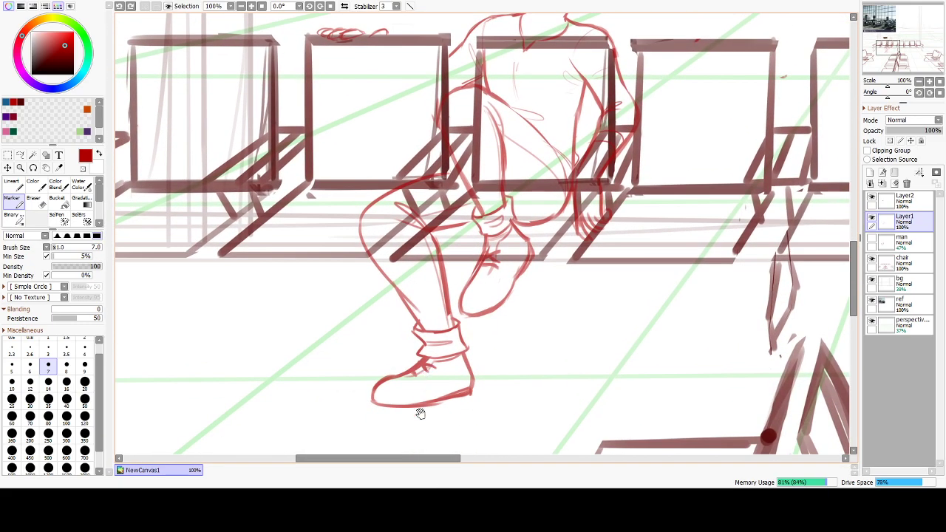
Hide Layer2 with the shoe reference photo.
{"action": "mouse_move", "coordinate": [477, 207]}
{"action": "left_mouse_down"}
{"action": "mouse_move", "coordinate": [470, 345]}
{"action": "mouse_move", "coordinate": [462, 234]}
{"action": "left_mouse_up"}
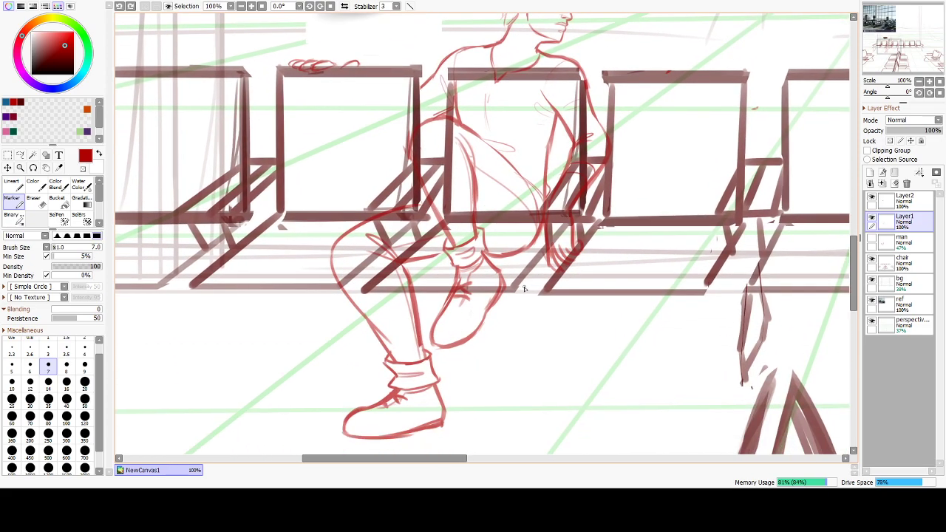
{"action": "left_click", "coordinate": [873, 197]}
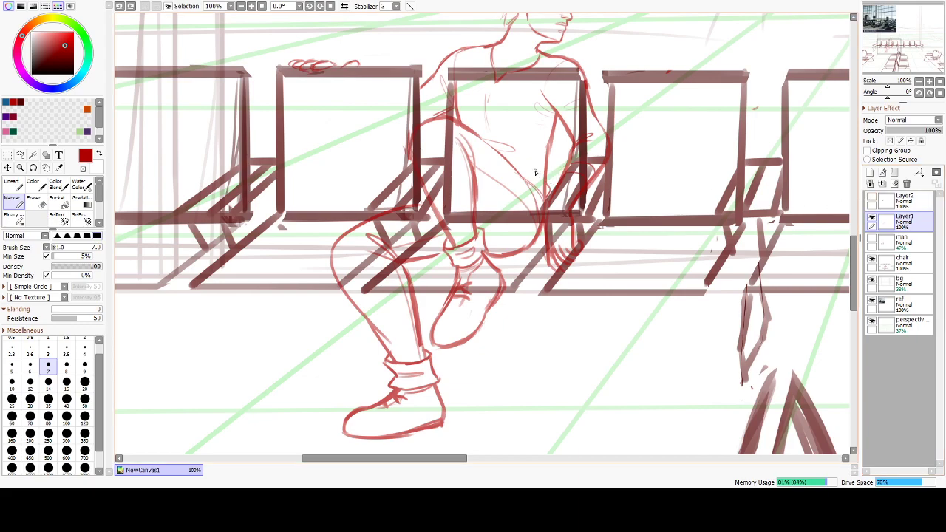
{"action": "scroll", "coordinate": [527, 171], "scroll_direction": "down", "scroll_amount": 1}
{"action": "left_click_drag", "start_coordinate": [531, 141], "coordinate": [534, 238]}
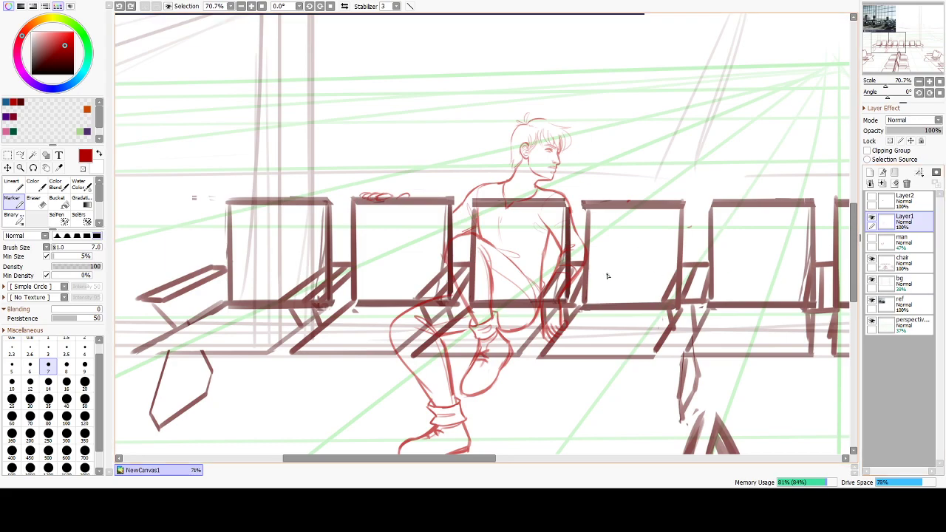
{"action": "left_click_drag", "start_coordinate": [608, 276], "coordinate": [610, 251]}
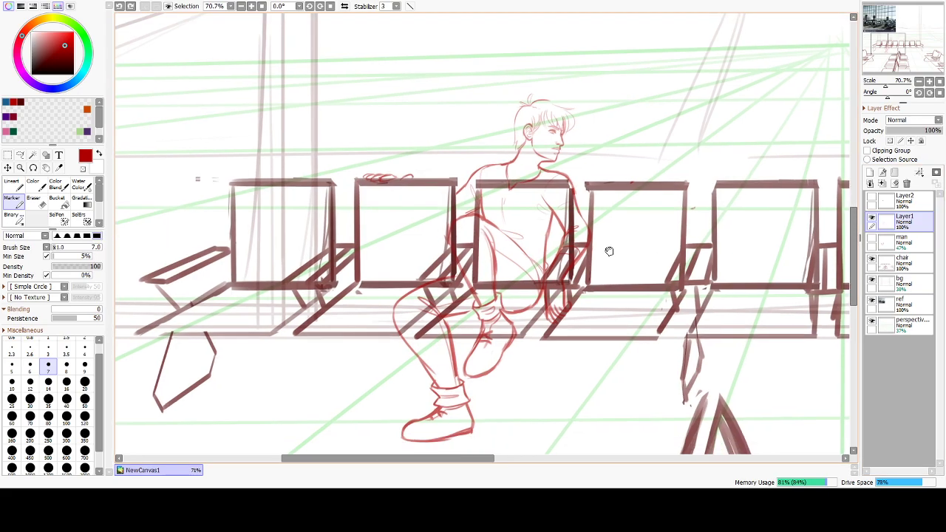
Select the man's eye and eyebrow with the freehand lasso, nudge them slightly and compare before and after.
{"action": "scroll", "coordinate": [547, 141], "scroll_direction": "up", "scroll_amount": 5}
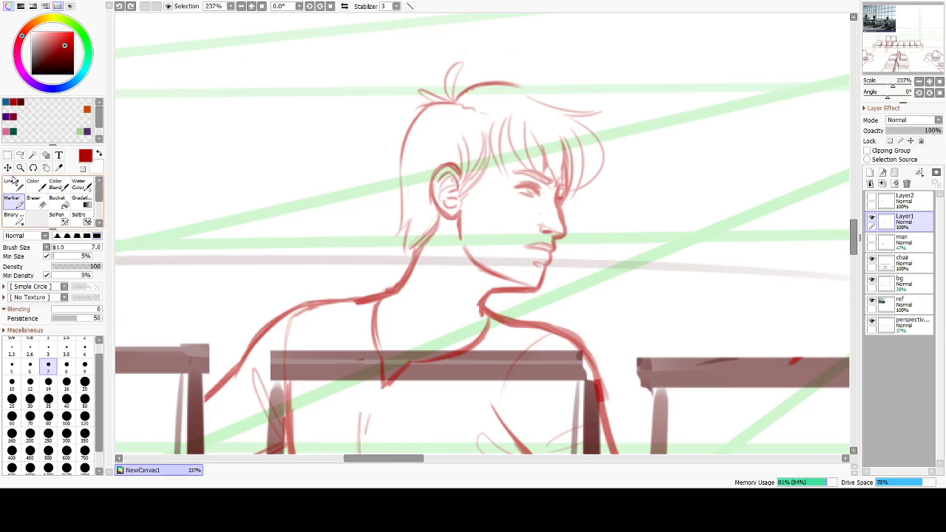
{"action": "left_click", "coordinate": [21, 155]}
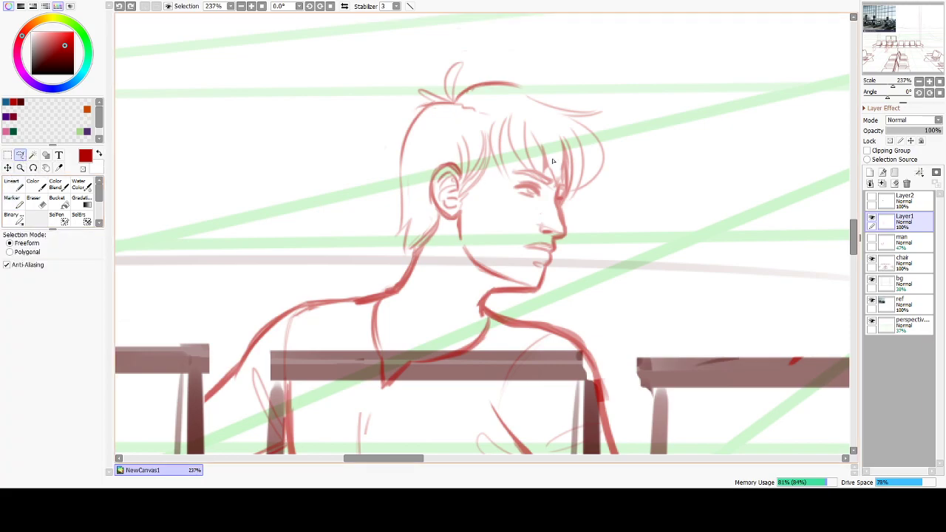
{"action": "mouse_move", "coordinate": [554, 191]}
{"action": "left_mouse_down"}
{"action": "mouse_move", "coordinate": [533, 170]}
{"action": "mouse_move", "coordinate": [511, 173]}
{"action": "mouse_move", "coordinate": [511, 192]}
{"action": "mouse_move", "coordinate": [534, 198]}
{"action": "left_mouse_up"}
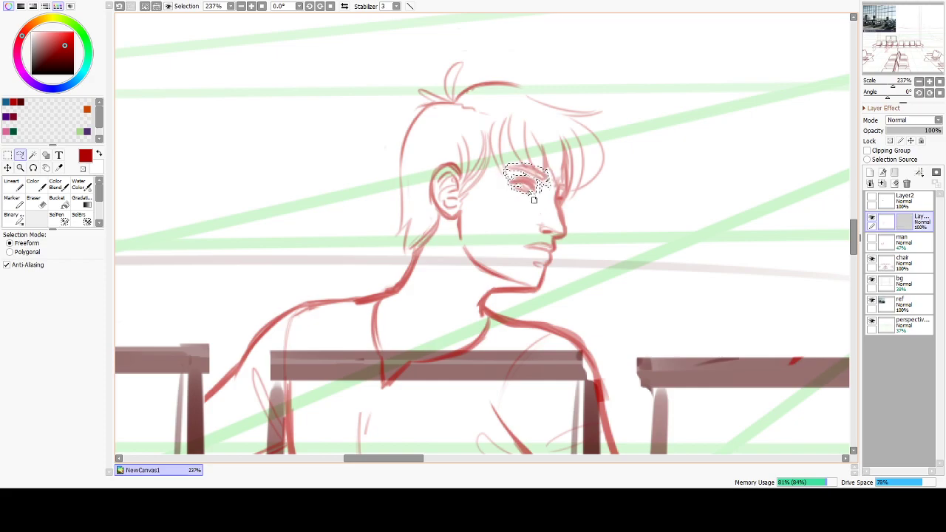
{"action": "key", "text": "ctrl+d"}
{"action": "key", "text": "ctrl+z"}
{"action": "key", "text": "ctrl+z"}
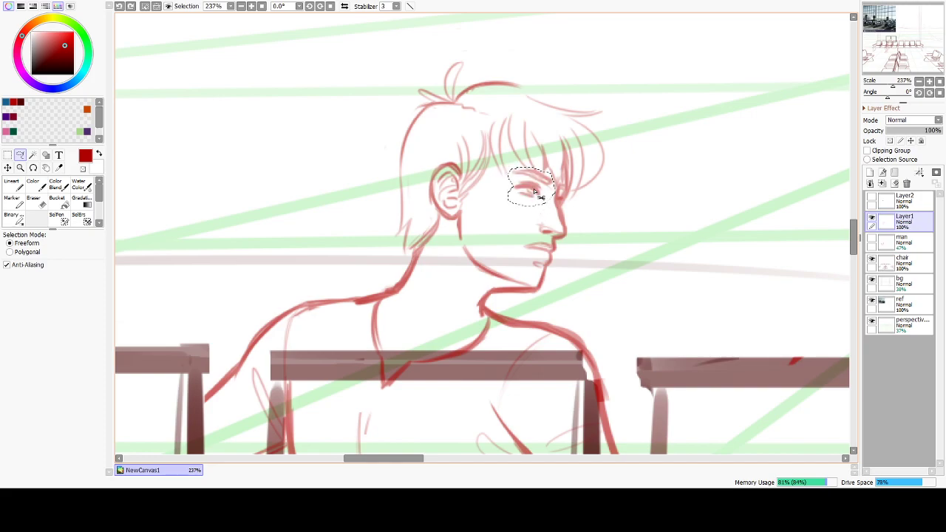
{"action": "left_click_drag", "start_coordinate": [527, 195], "coordinate": [529, 190]}
{"action": "key", "text": "ctrl+d"}
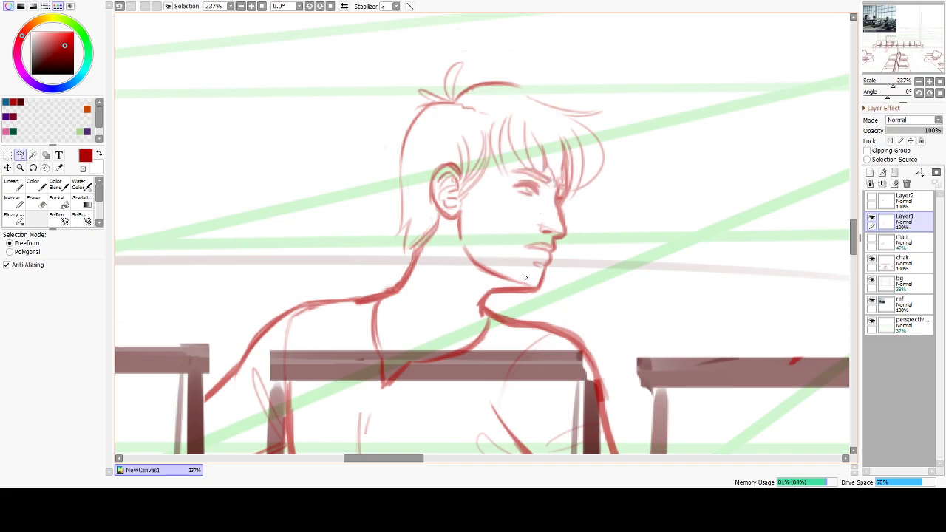
{"action": "key", "text": "ctrl+z"}
{"action": "key", "text": "ctrl+z"}
{"action": "key", "text": "ctrl+y"}
{"action": "key", "text": "ctrl+y"}
{"action": "key", "text": "ctrl+d"}
Erase the man's jaw line between ear and chin and redraw it with the size 7 Marker.
{"action": "scroll", "coordinate": [612, 315], "scroll_direction": "down", "scroll_amount": 8}
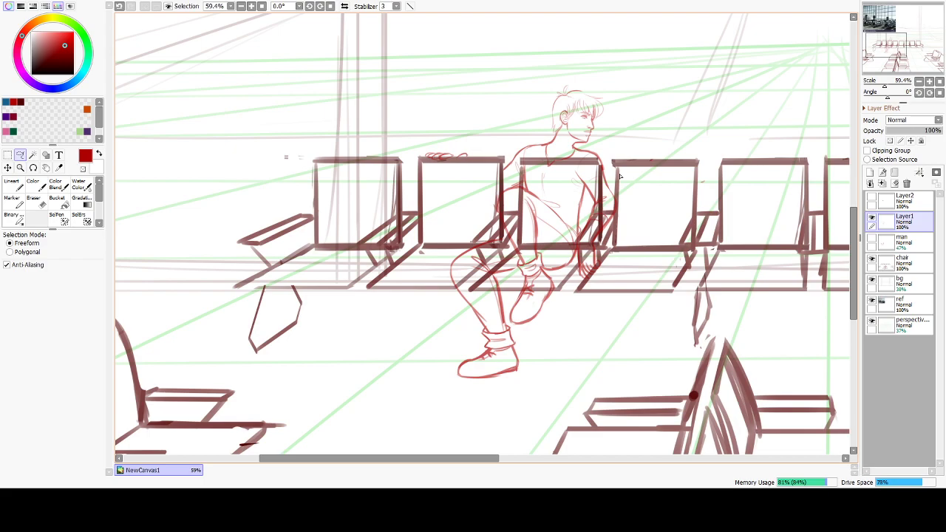
{"action": "scroll", "coordinate": [621, 176], "scroll_direction": "up", "scroll_amount": 8}
{"action": "left_click_drag", "start_coordinate": [580, 127], "coordinate": [621, 135]}
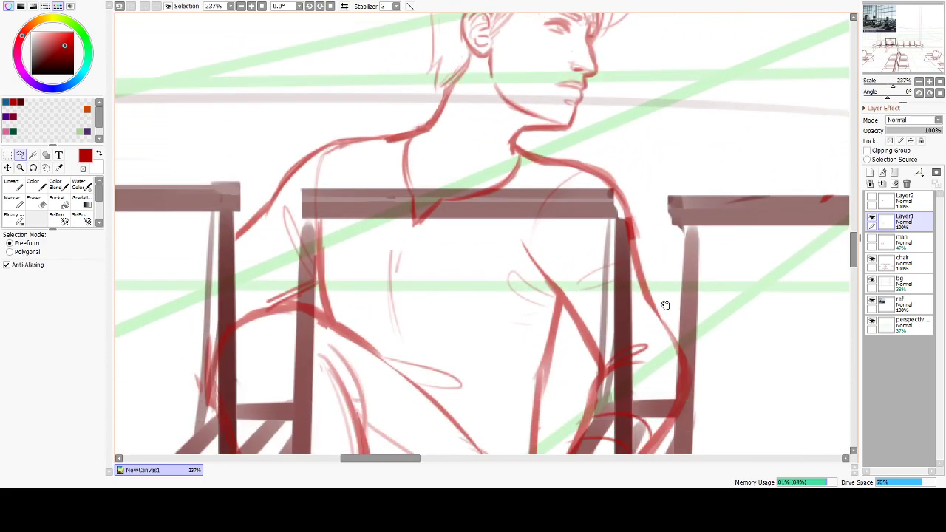
{"action": "left_click_drag", "start_coordinate": [665, 305], "coordinate": [659, 477]}
{"action": "key", "text": "e"}
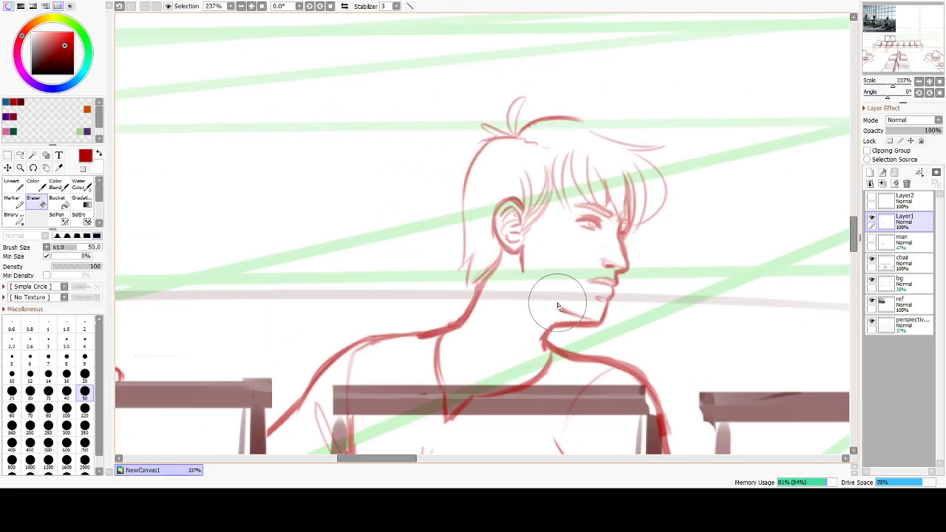
{"action": "key", "text": "l"}
{"action": "left_click", "coordinate": [14, 204]}
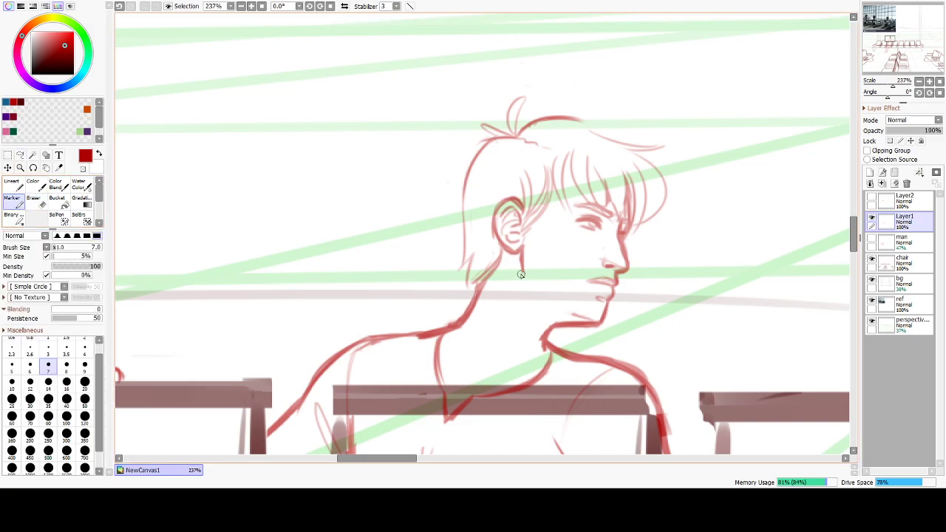
{"action": "left_click_drag", "start_coordinate": [523, 283], "coordinate": [579, 313]}
{"action": "key", "text": "ctrl+z"}
{"action": "left_click_drag", "start_coordinate": [527, 287], "coordinate": [583, 317]}
{"action": "key", "text": "ctrl+z"}
{"action": "left_click_drag", "start_coordinate": [523, 281], "coordinate": [578, 317]}
{"action": "left_click_drag", "start_coordinate": [523, 262], "coordinate": [529, 283]}
{"action": "key", "text": "ctrl+z"}
Create a new layer directly beneath Layer1 and choose white as the drawing color.
{"action": "scroll", "coordinate": [643, 307], "scroll_direction": "down", "scroll_amount": 3}
{"action": "left_click_drag", "start_coordinate": [627, 323], "coordinate": [584, 142]}
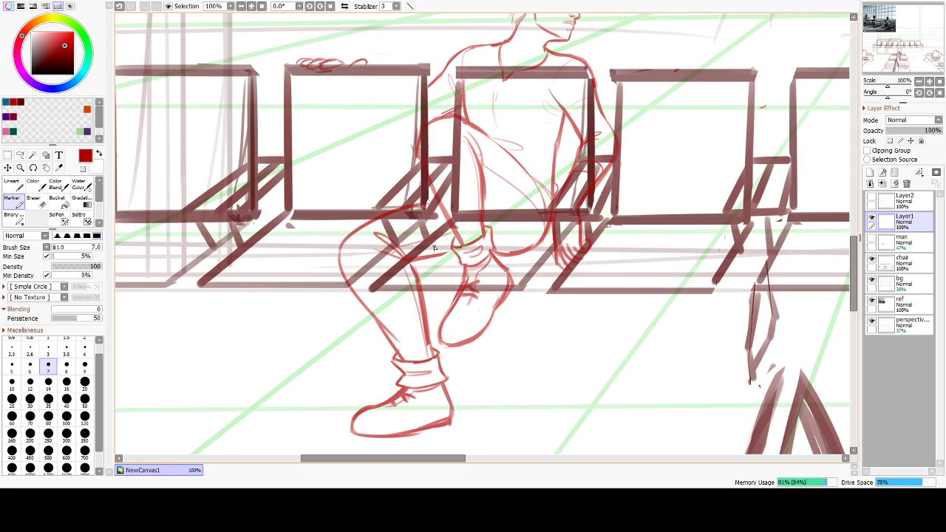
{"action": "left_click", "coordinate": [870, 173]}
{"action": "left_click_drag", "start_coordinate": [901, 227], "coordinate": [902, 252]}
{"action": "left_click_drag", "start_coordinate": [607, 198], "coordinate": [588, 324]}
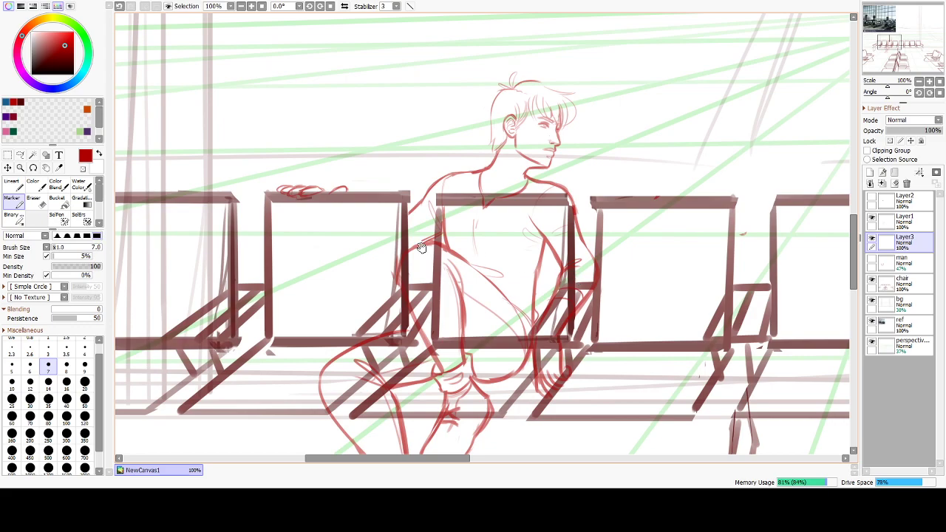
{"action": "left_click", "coordinate": [32, 33]}
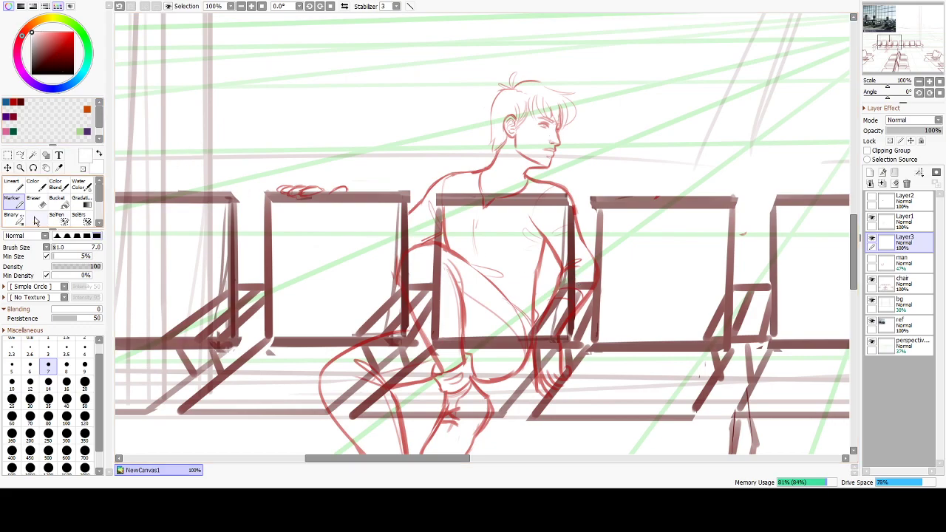
Paint white over the chair lines crossing the man's chest and shoulders using the Lineart brush at size 60.
{"action": "left_click", "coordinate": [20, 186]}
{"action": "key", "text": "bracketright"}
{"action": "key", "text": "bracketright"}
{"action": "key", "text": "bracketright"}
{"action": "key", "text": "bracketright"}
{"action": "key", "text": "bracketright"}
{"action": "mouse_move", "coordinate": [444, 205]}
{"action": "left_mouse_down"}
{"action": "mouse_move", "coordinate": [421, 229]}
{"action": "mouse_move", "coordinate": [470, 194]}
{"action": "mouse_move", "coordinate": [477, 208]}
{"action": "mouse_move", "coordinate": [492, 198]}
{"action": "mouse_move", "coordinate": [521, 204]}
{"action": "left_mouse_up"}
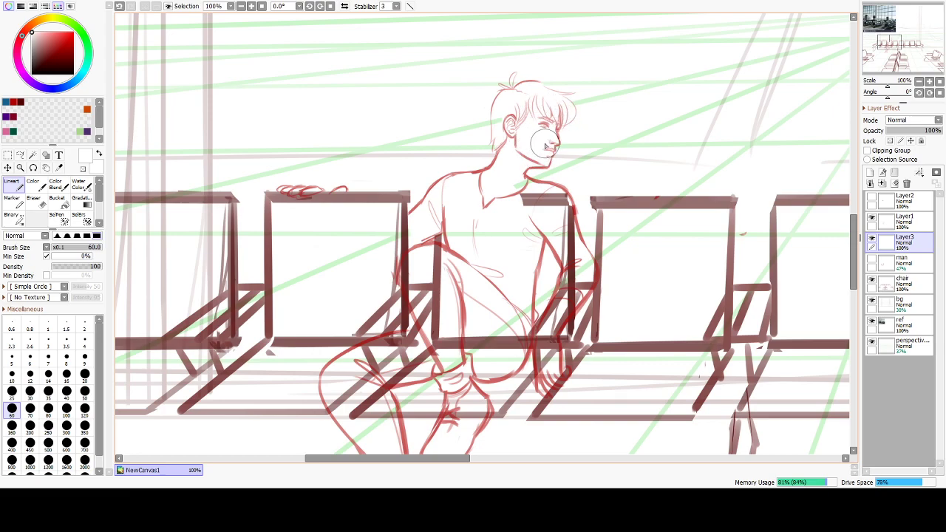
{"action": "mouse_move", "coordinate": [531, 216]}
{"action": "left_mouse_down"}
{"action": "mouse_move", "coordinate": [526, 200]}
{"action": "mouse_move", "coordinate": [553, 211]}
{"action": "mouse_move", "coordinate": [570, 244]}
{"action": "mouse_move", "coordinate": [564, 213]}
{"action": "left_mouse_up"}
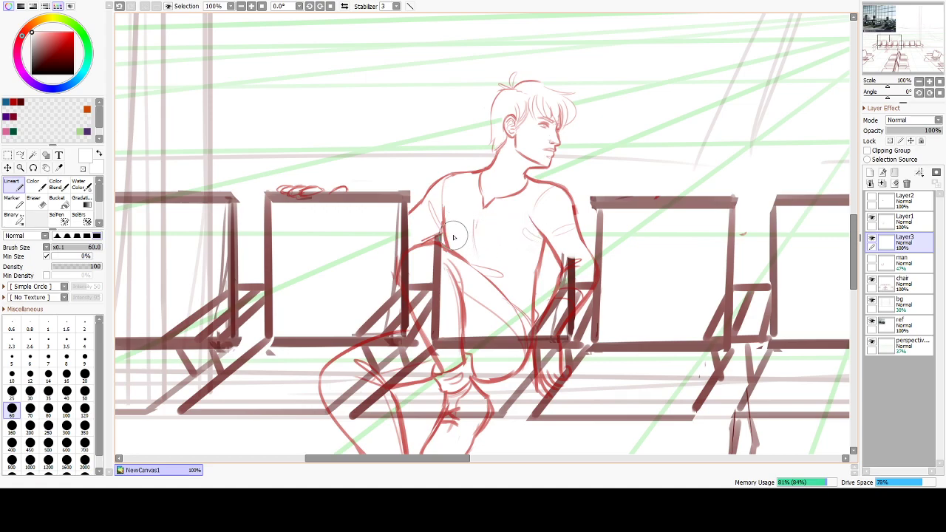
Fill the man's raised thigh, lower torso, forearm and hand with white to cover the chair lines behind them.
{"action": "left_click_drag", "start_coordinate": [426, 259], "coordinate": [433, 254]}
{"action": "mouse_move", "coordinate": [438, 288]}
{"action": "left_mouse_down"}
{"action": "mouse_move", "coordinate": [444, 281]}
{"action": "mouse_move", "coordinate": [433, 306]}
{"action": "mouse_move", "coordinate": [416, 275]}
{"action": "mouse_move", "coordinate": [444, 352]}
{"action": "mouse_move", "coordinate": [460, 368]}
{"action": "mouse_move", "coordinate": [518, 307]}
{"action": "mouse_move", "coordinate": [532, 333]}
{"action": "mouse_move", "coordinate": [569, 296]}
{"action": "mouse_move", "coordinate": [572, 266]}
{"action": "mouse_move", "coordinate": [563, 303]}
{"action": "mouse_move", "coordinate": [581, 286]}
{"action": "mouse_move", "coordinate": [547, 336]}
{"action": "mouse_move", "coordinate": [543, 362]}
{"action": "mouse_move", "coordinate": [548, 348]}
{"action": "left_mouse_up"}
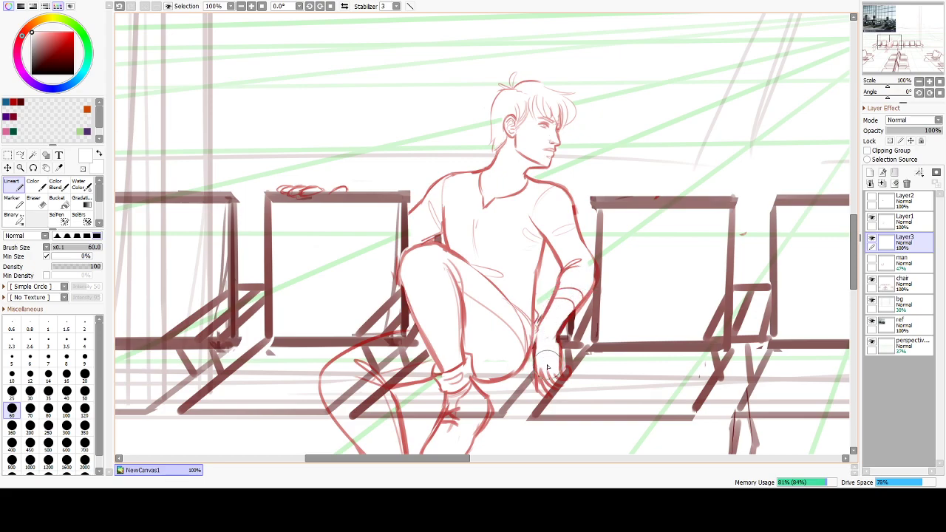
{"action": "left_click_drag", "start_coordinate": [549, 348], "coordinate": [556, 382]}
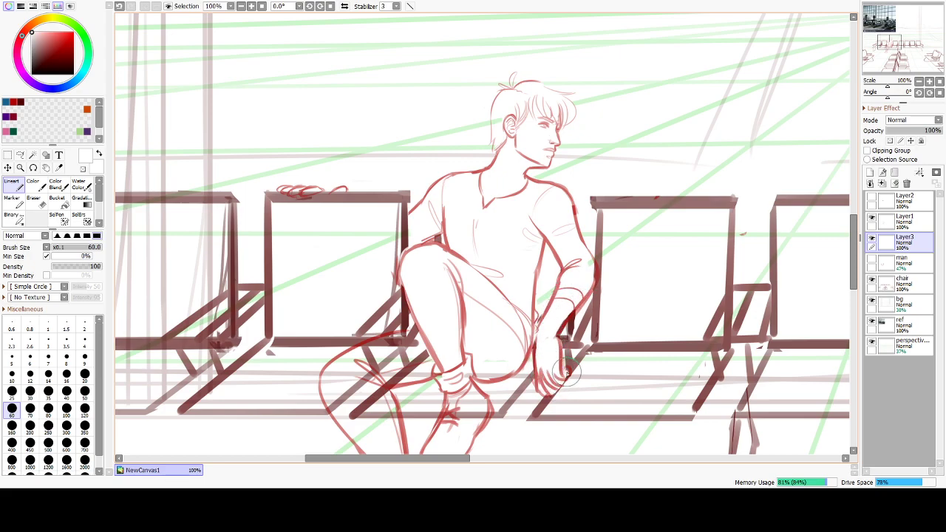
{"action": "mouse_move", "coordinate": [556, 383]}
{"action": "left_mouse_down"}
{"action": "mouse_move", "coordinate": [440, 360]}
{"action": "mouse_move", "coordinate": [457, 373]}
{"action": "mouse_move", "coordinate": [497, 316]}
{"action": "left_mouse_up"}
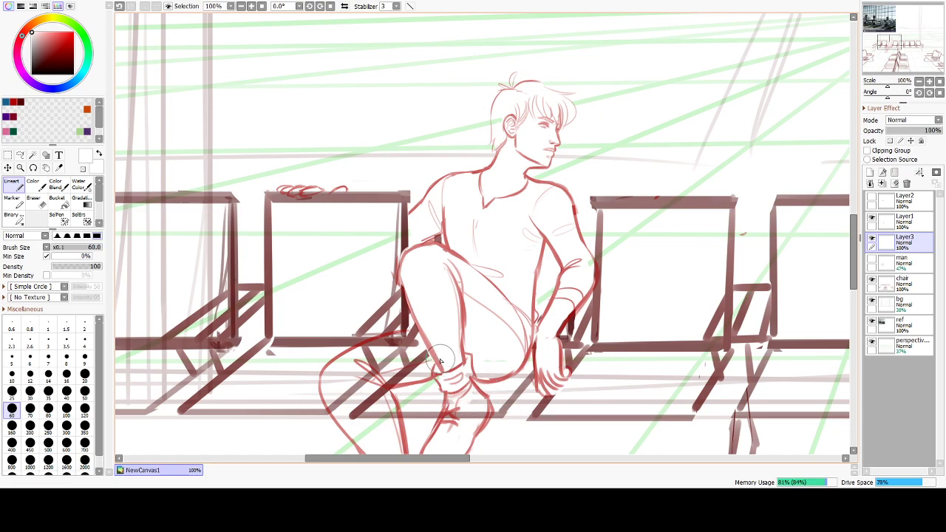
Fill the man's lowered leg from thigh to shin with white, covering the chair and perspective lines inside its outline.
{"action": "left_click_drag", "start_coordinate": [468, 345], "coordinate": [456, 357]}
{"action": "mouse_move", "coordinate": [456, 357]}
{"action": "left_mouse_down"}
{"action": "mouse_move", "coordinate": [496, 304]}
{"action": "mouse_move", "coordinate": [414, 274]}
{"action": "left_mouse_up"}
{"action": "mouse_move", "coordinate": [414, 274]}
{"action": "left_mouse_down"}
{"action": "mouse_move", "coordinate": [374, 286]}
{"action": "mouse_move", "coordinate": [426, 285]}
{"action": "mouse_move", "coordinate": [377, 332]}
{"action": "mouse_move", "coordinate": [376, 359]}
{"action": "mouse_move", "coordinate": [343, 319]}
{"action": "mouse_move", "coordinate": [344, 302]}
{"action": "mouse_move", "coordinate": [348, 312]}
{"action": "left_mouse_up"}
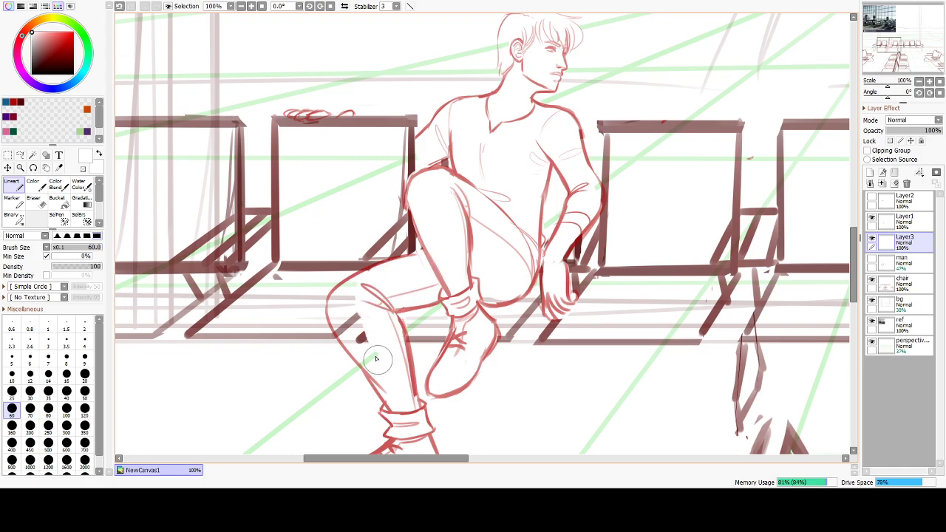
{"action": "left_click_drag", "start_coordinate": [389, 379], "coordinate": [365, 276]}
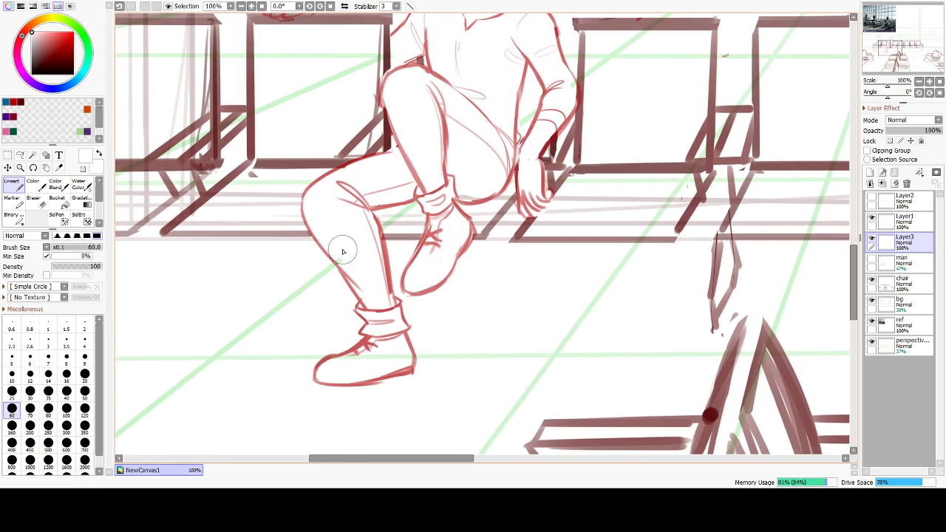
Examine the white-filled man up close and within the whole waiting-area composition.
{"action": "scroll", "coordinate": [400, 334], "scroll_direction": "up", "scroll_amount": 3}
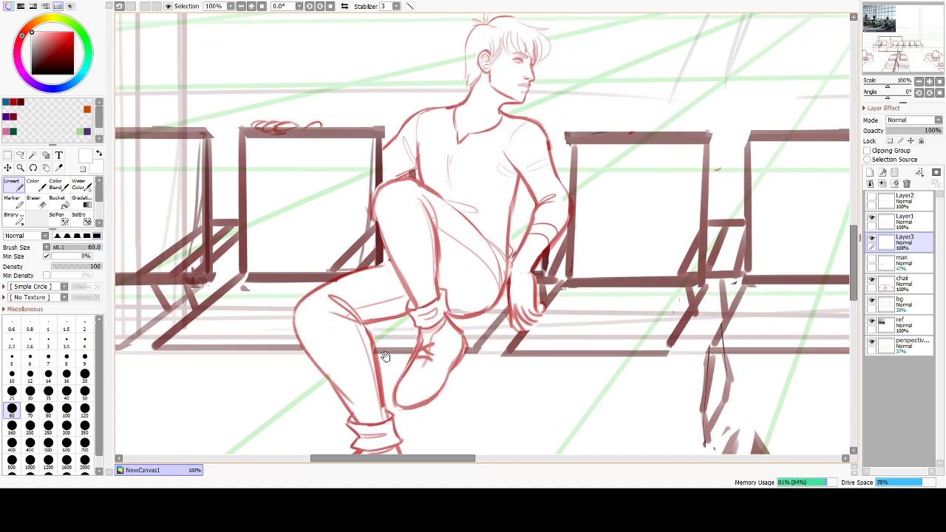
{"action": "scroll", "coordinate": [420, 186], "scroll_direction": "down", "scroll_amount": 3}
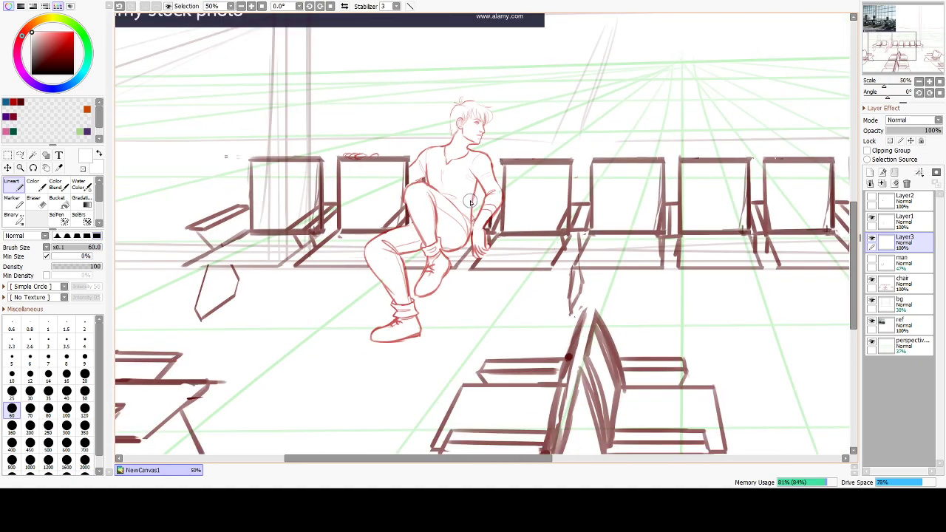
{"action": "scroll", "coordinate": [577, 289], "scroll_direction": "down", "scroll_amount": 1}
{"action": "scroll", "coordinate": [613, 303], "scroll_direction": "down", "scroll_amount": 1}
{"action": "left_click_drag", "start_coordinate": [628, 308], "coordinate": [509, 296]}
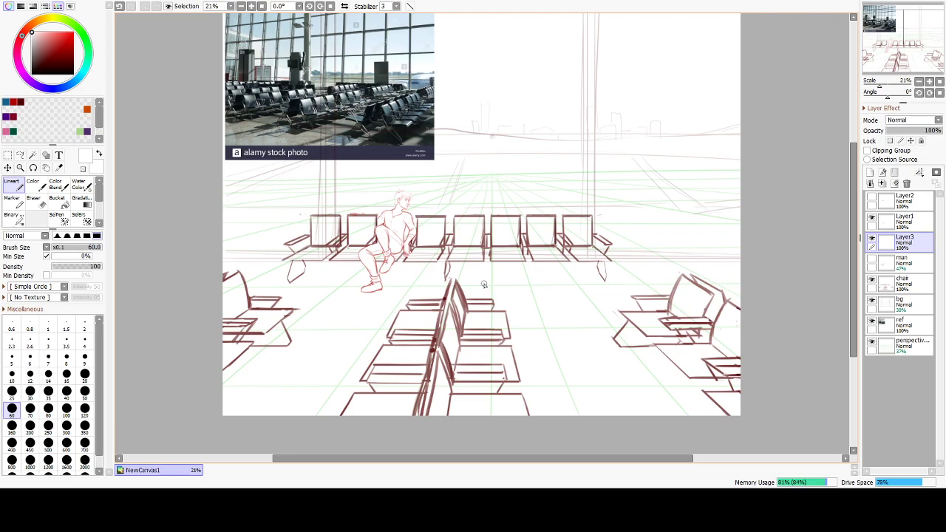
{"action": "scroll", "coordinate": [356, 290], "scroll_direction": "up", "scroll_amount": 4}
{"action": "scroll", "coordinate": [363, 298], "scroll_direction": "down", "scroll_amount": 3}
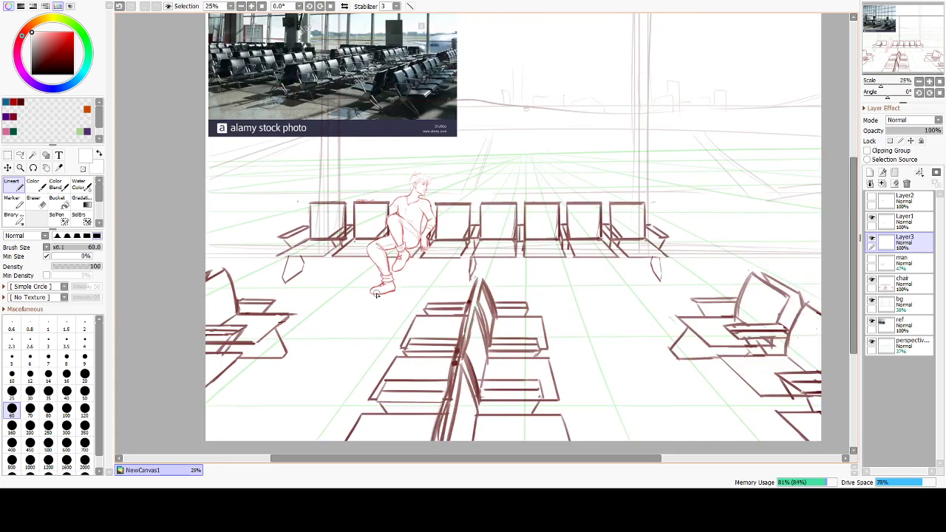
{"action": "scroll", "coordinate": [376, 294], "scroll_direction": "down", "scroll_amount": 1}
{"action": "left_click_drag", "start_coordinate": [486, 179], "coordinate": [481, 243]}
{"action": "scroll", "coordinate": [479, 244], "scroll_direction": "down", "scroll_amount": 3}
{"action": "scroll", "coordinate": [482, 283], "scroll_direction": "up", "scroll_amount": 3}
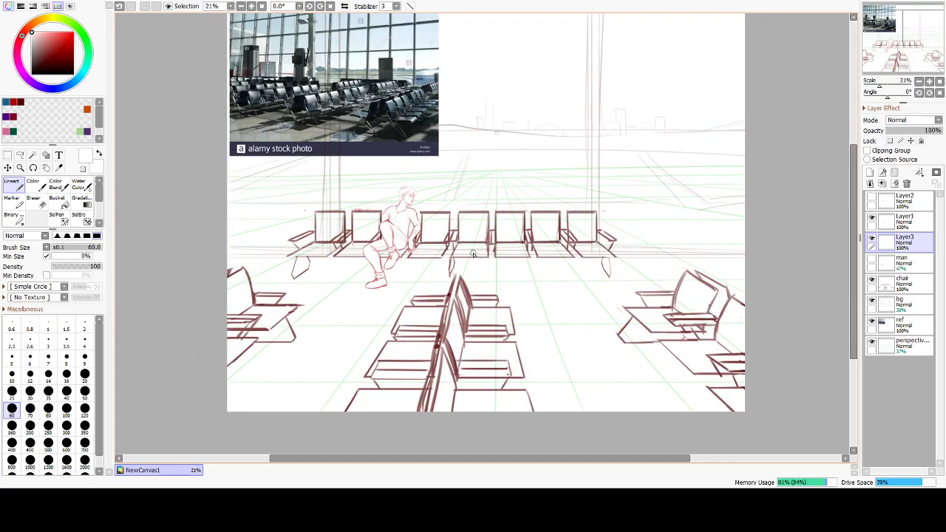
{"action": "scroll", "coordinate": [422, 260], "scroll_direction": "up", "scroll_amount": 1}
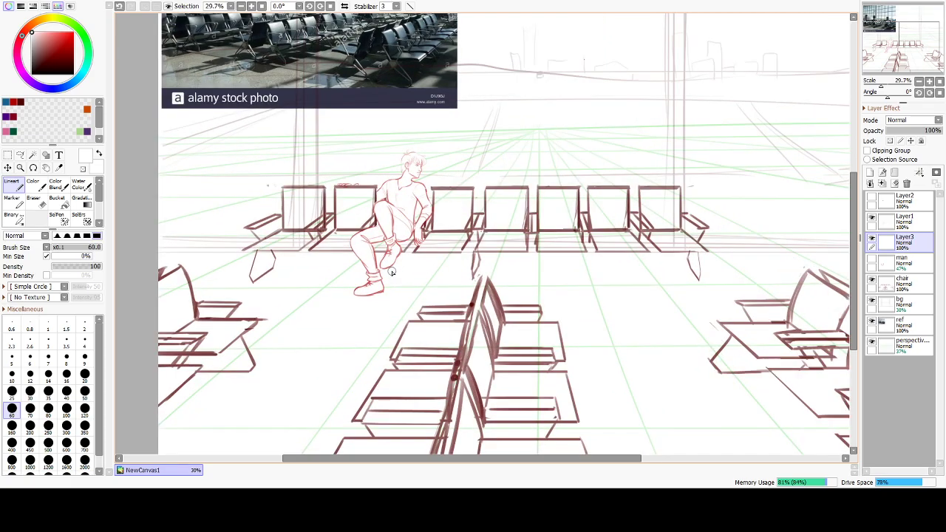
{"action": "scroll", "coordinate": [394, 271], "scroll_direction": "down", "scroll_amount": 2}
{"action": "left_click_drag", "start_coordinate": [525, 205], "coordinate": [523, 216]}
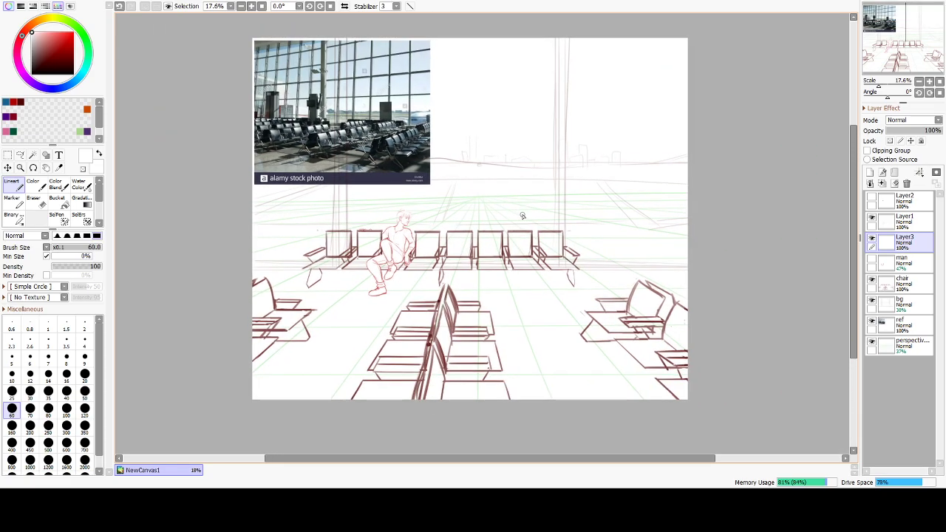